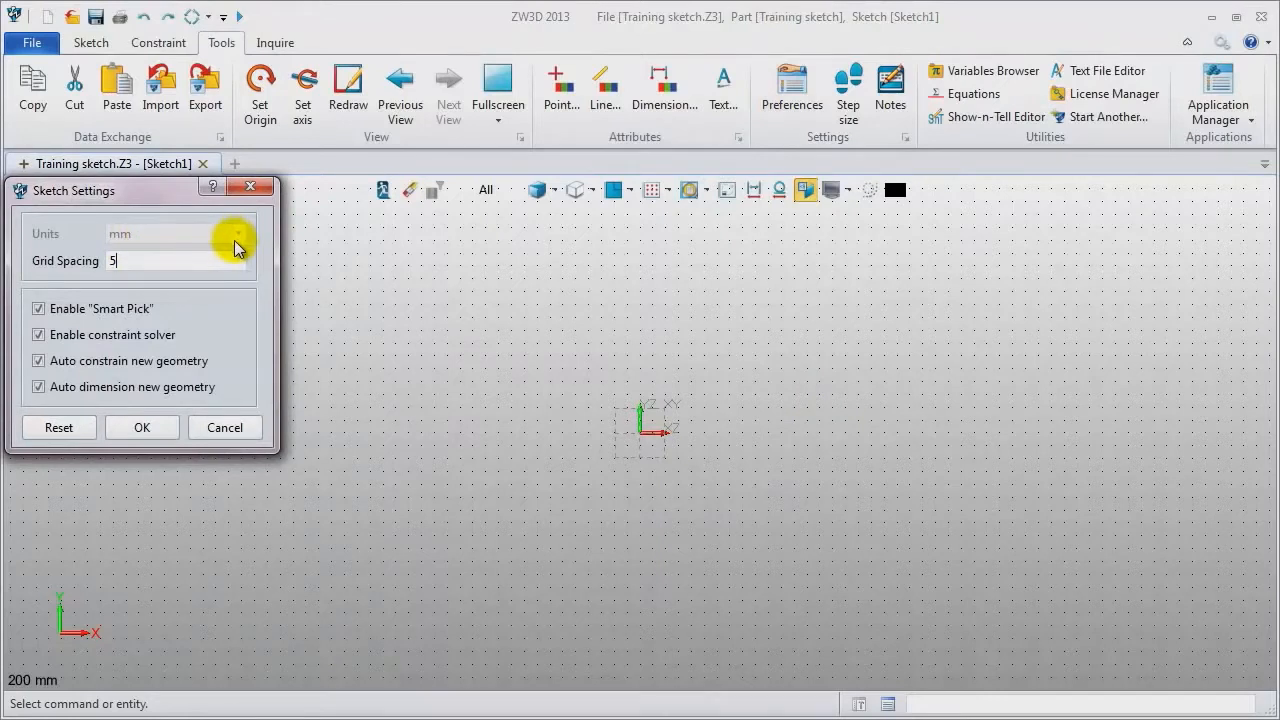
Disable the constraint solver in the sketch settings and accept them.
{"action": "left_click", "coordinate": [128, 342]}
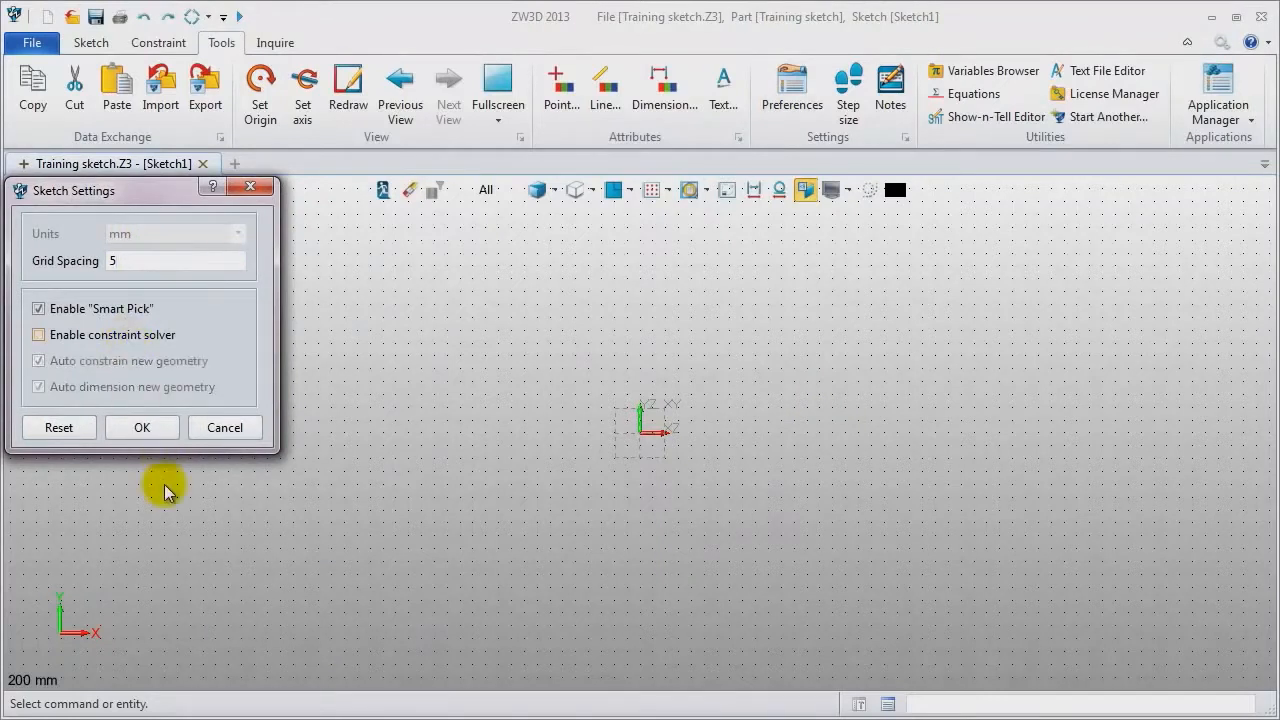
{"action": "left_click", "coordinate": [142, 428]}
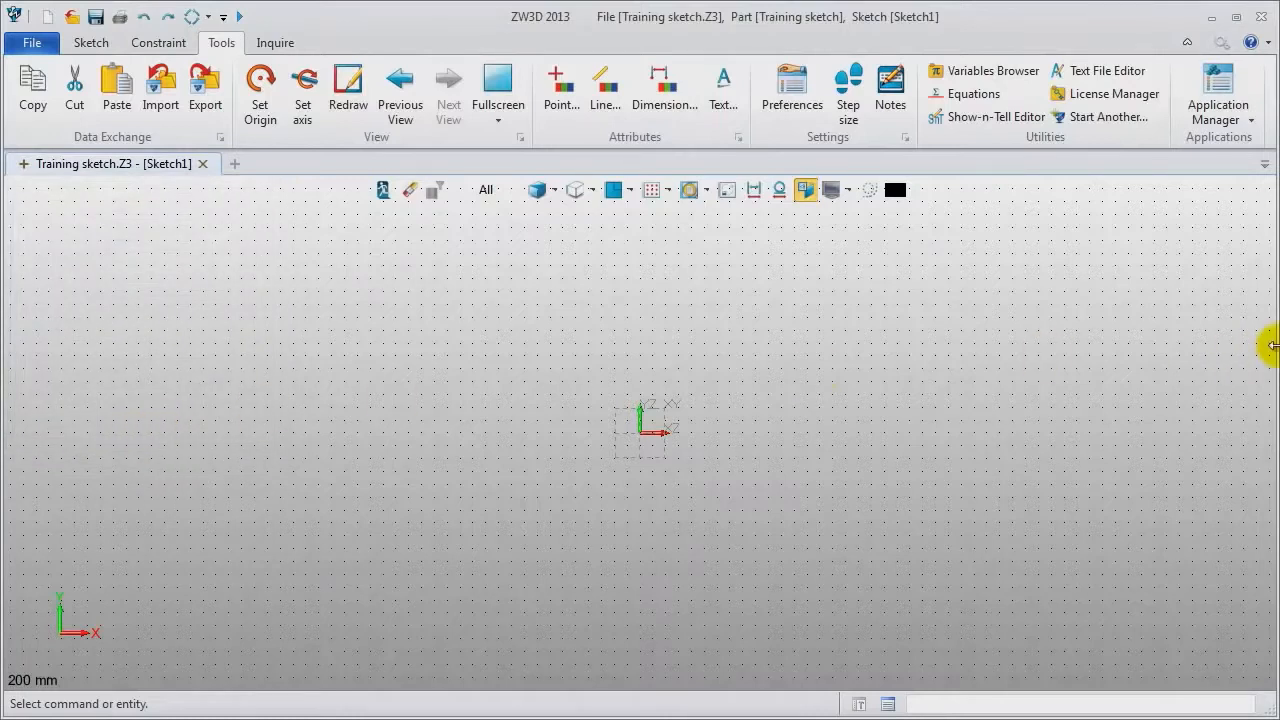
Disable the 2D constraint solver and adding constraints when dependent in the 2D configuration, check the file folders, and apply the configuration.
{"action": "left_click", "coordinate": [1222, 42]}
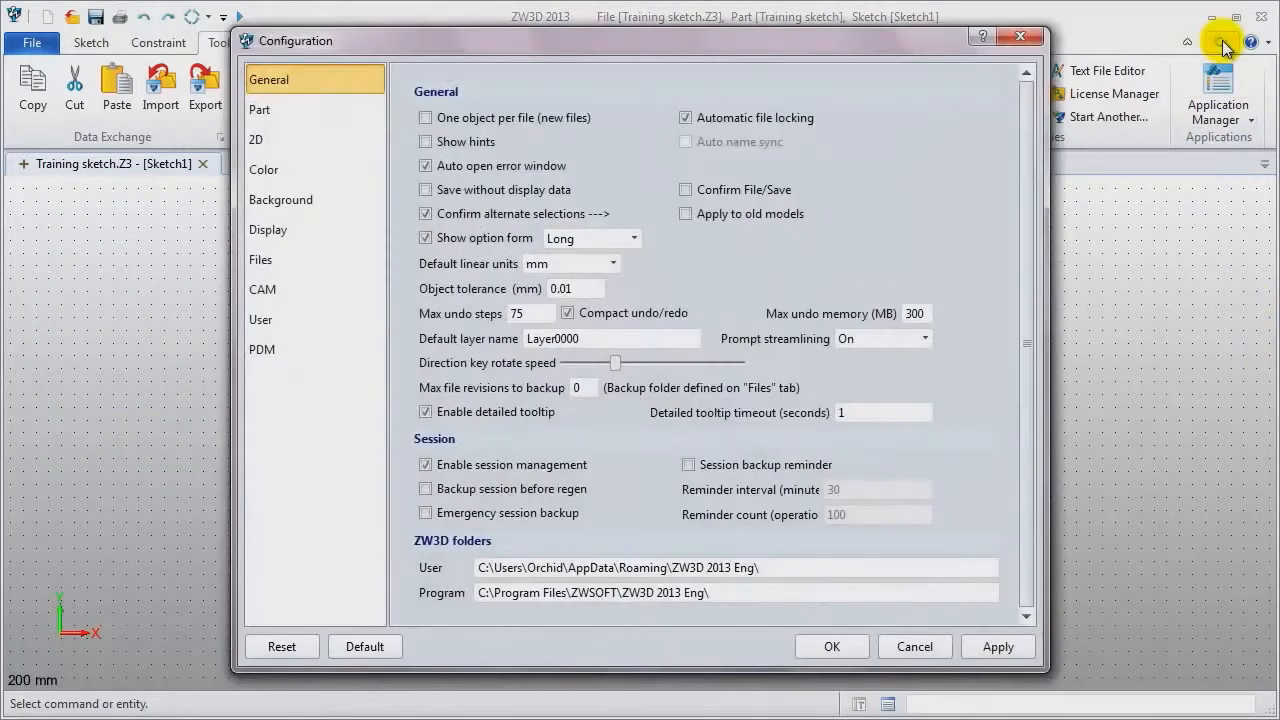
{"action": "left_click", "coordinate": [277, 142]}
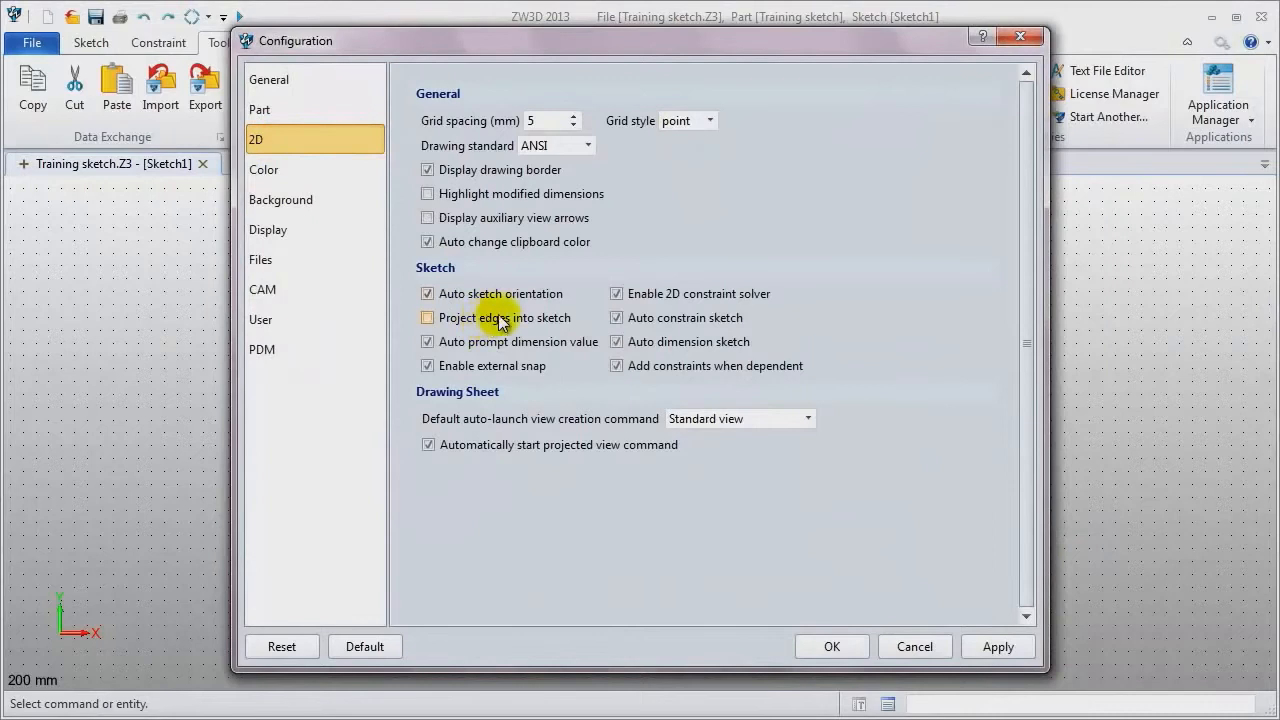
{"action": "left_click", "coordinate": [612, 294]}
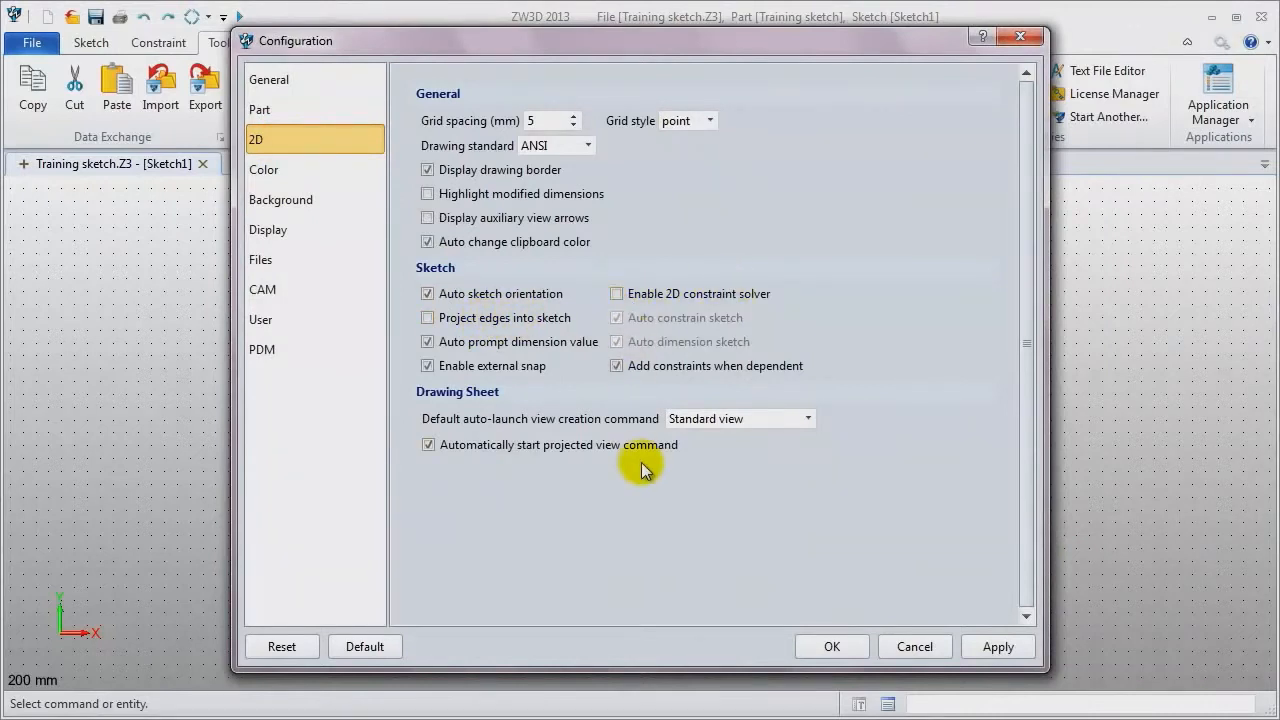
{"action": "left_click", "coordinate": [617, 366]}
{"action": "left_click", "coordinate": [290, 260]}
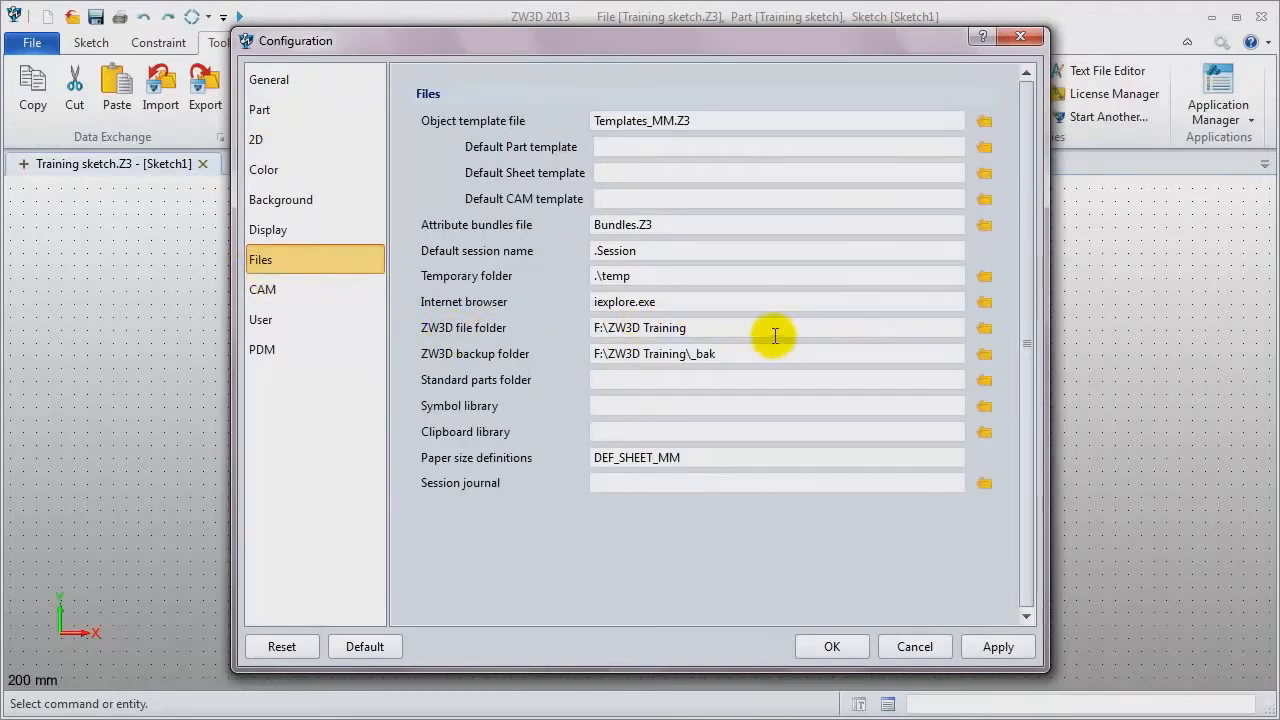
{"action": "left_click", "coordinate": [1008, 648]}
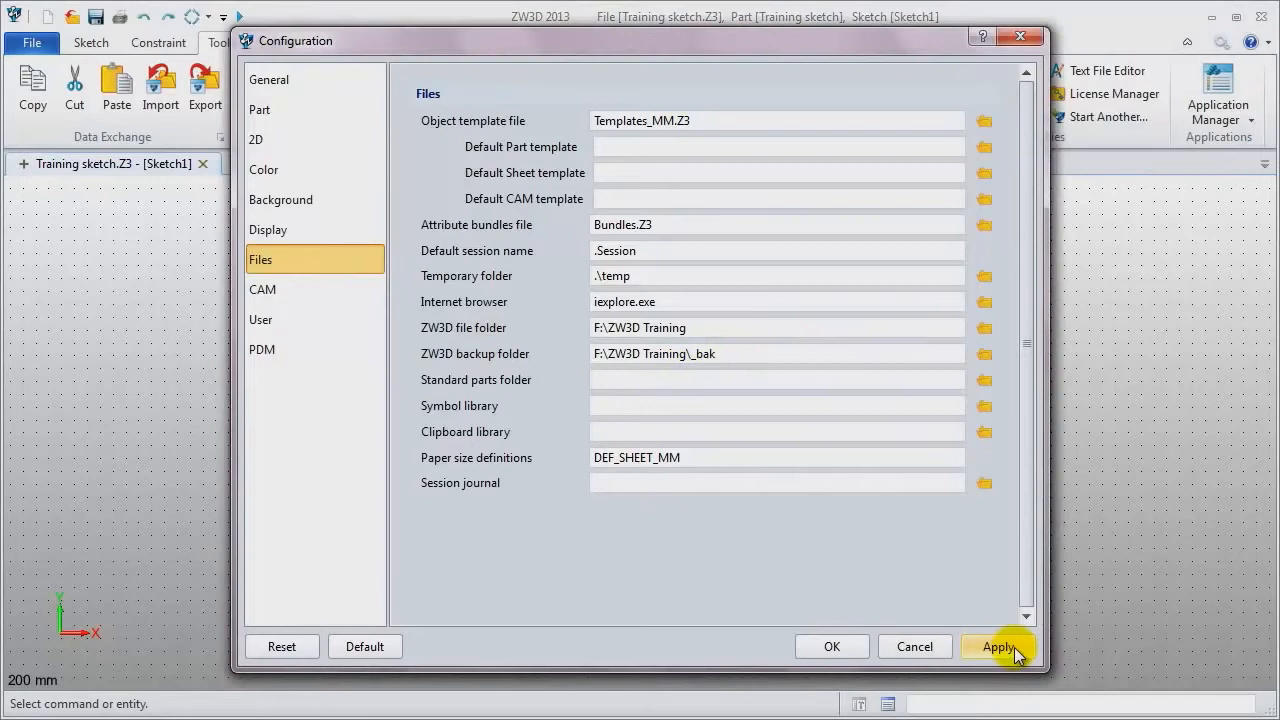
{"action": "left_click", "coordinate": [830, 648]}
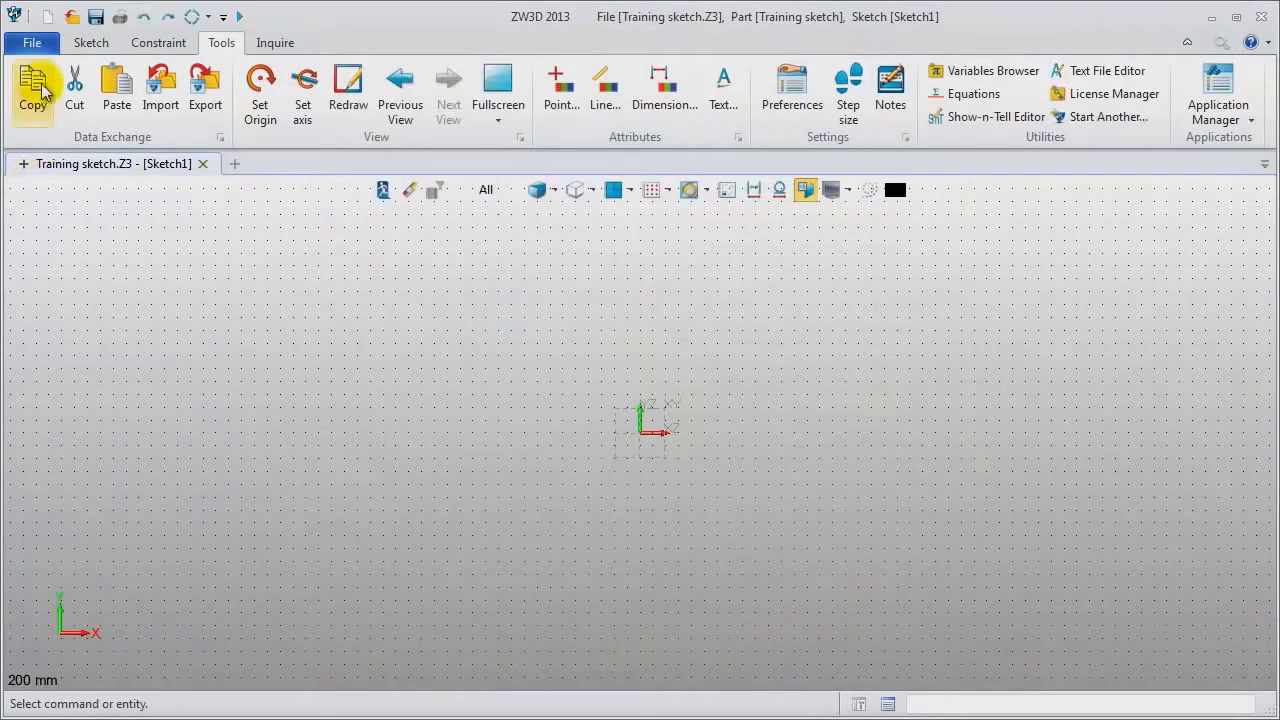
Draw a triangular double line beside the origin, with arcs inserted at the corners and the double lines closed.
{"action": "left_click", "coordinate": [90, 44]}
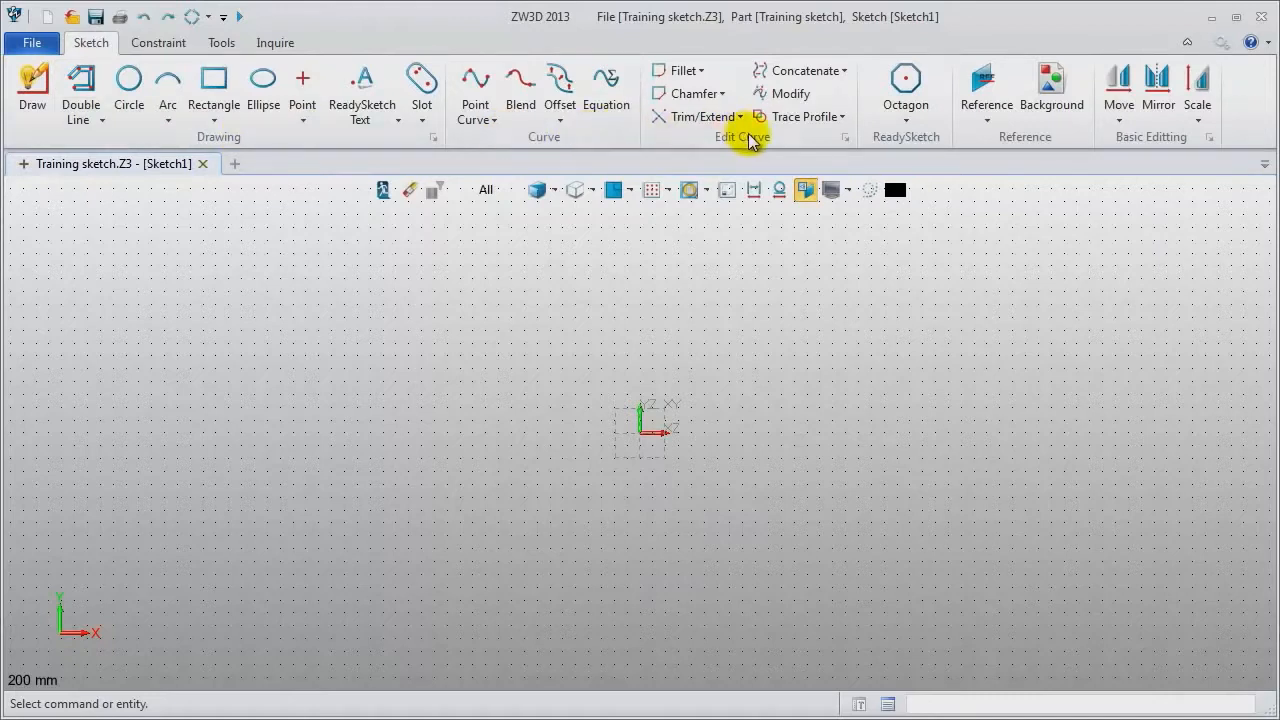
{"action": "left_click", "coordinate": [102, 120]}
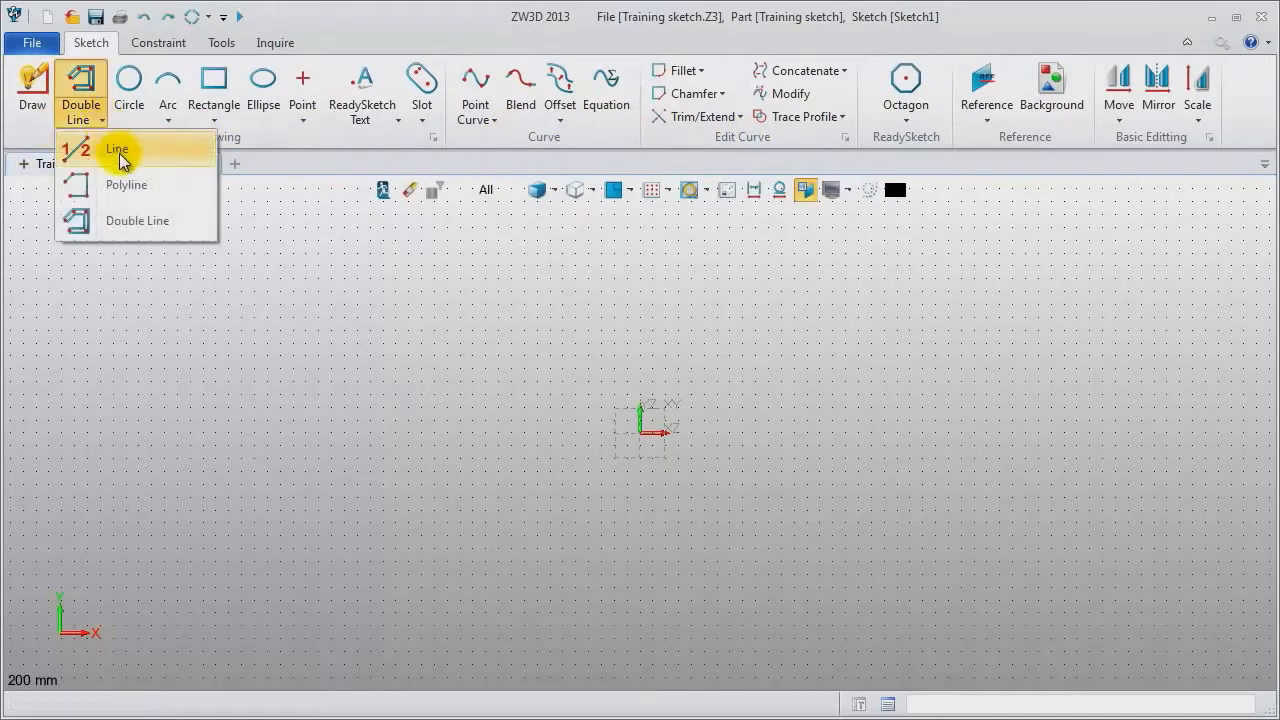
{"action": "left_click", "coordinate": [141, 220]}
{"action": "left_click", "coordinate": [61, 379]}
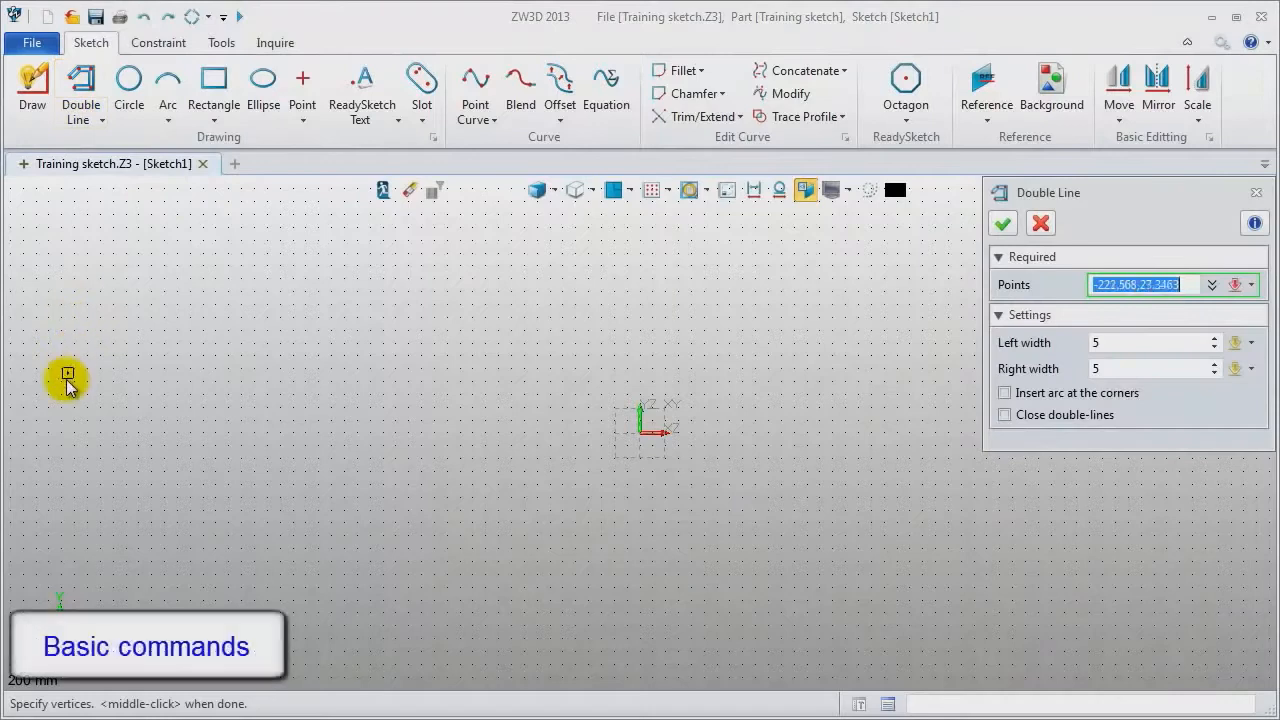
{"action": "left_click", "coordinate": [210, 250]}
{"action": "left_click", "coordinate": [330, 420]}
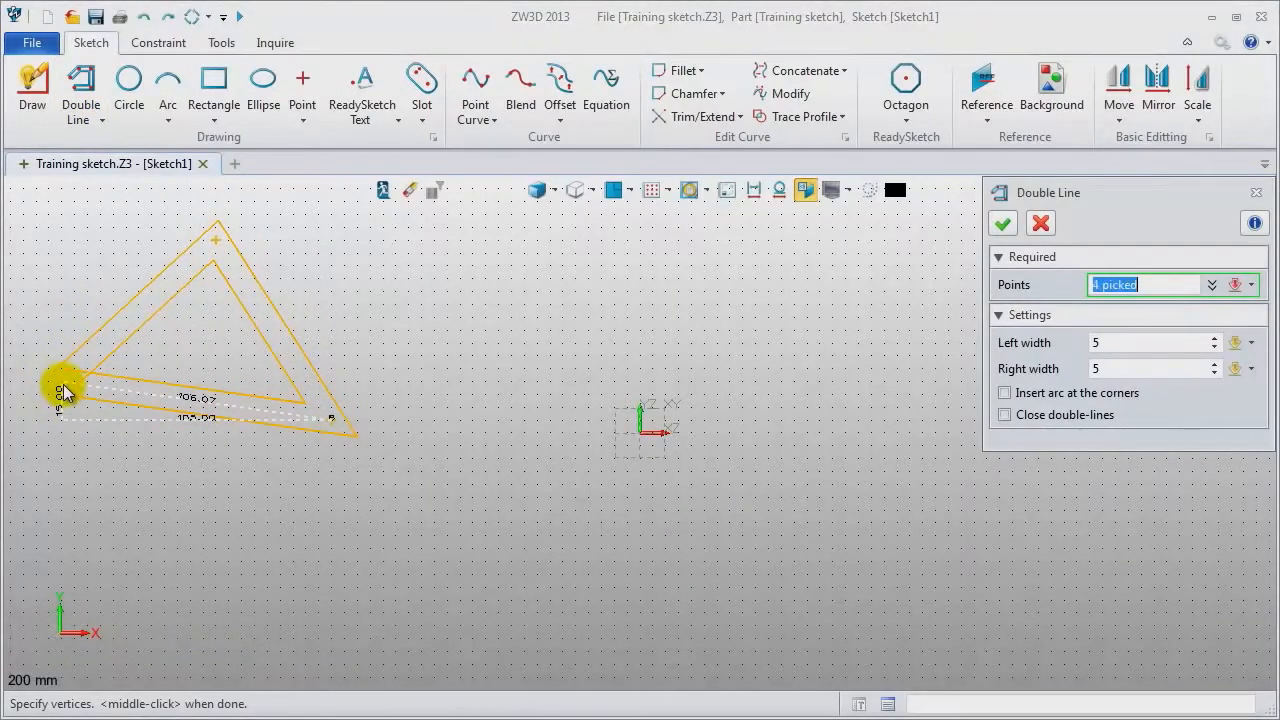
{"action": "left_click", "coordinate": [60, 396]}
{"action": "middle_click", "coordinate": [273, 467]}
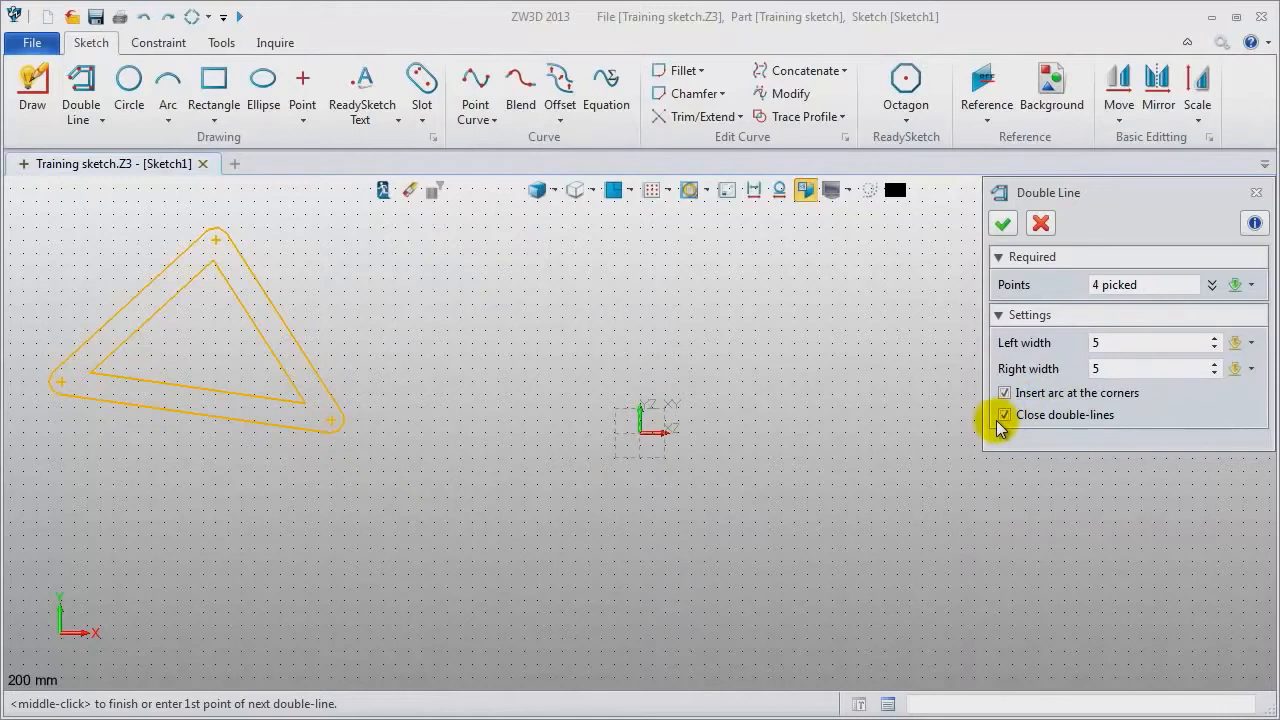
Set the double line's right width to 9 and left width to 7, and accept it.
{"action": "left_click", "coordinate": [1126, 366]}
{"action": "scroll", "coordinate": [1126, 366], "scroll_direction": "up", "scroll_amount": 4}
{"action": "left_click", "coordinate": [1121, 343]}
{"action": "scroll", "coordinate": [1121, 343], "scroll_direction": "up", "scroll_amount": 2}
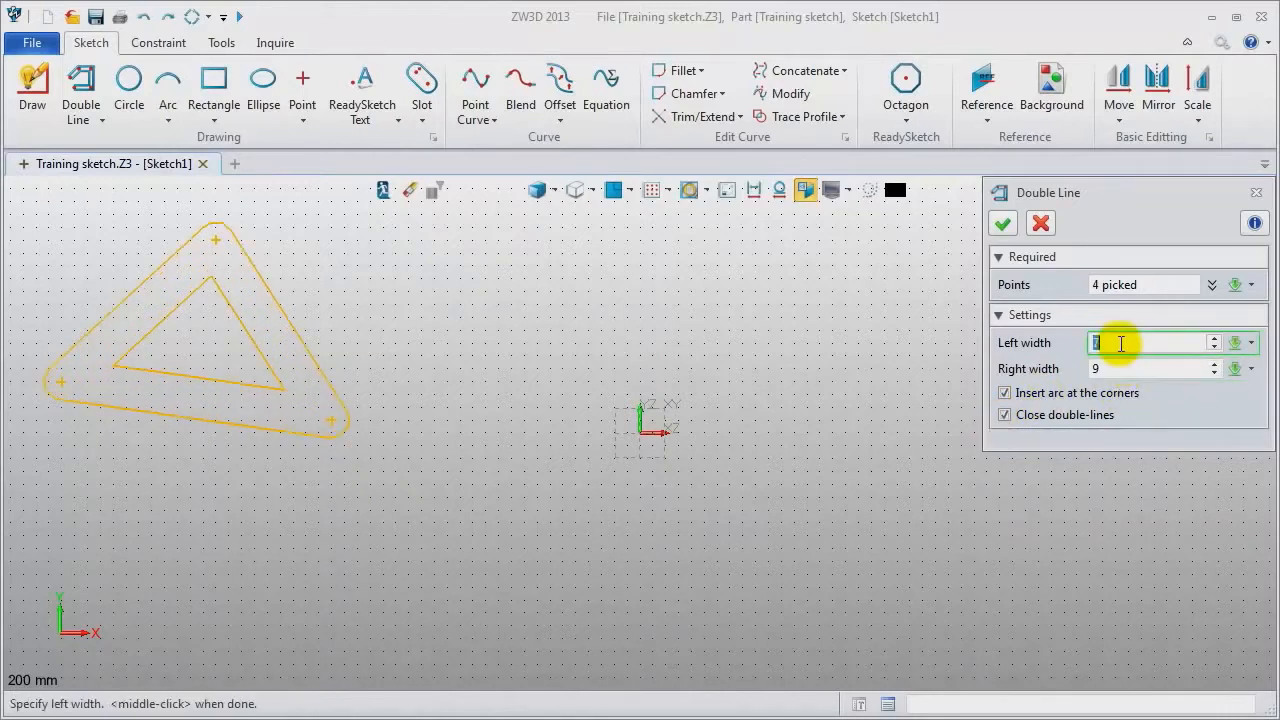
{"action": "left_click", "coordinate": [1003, 223]}
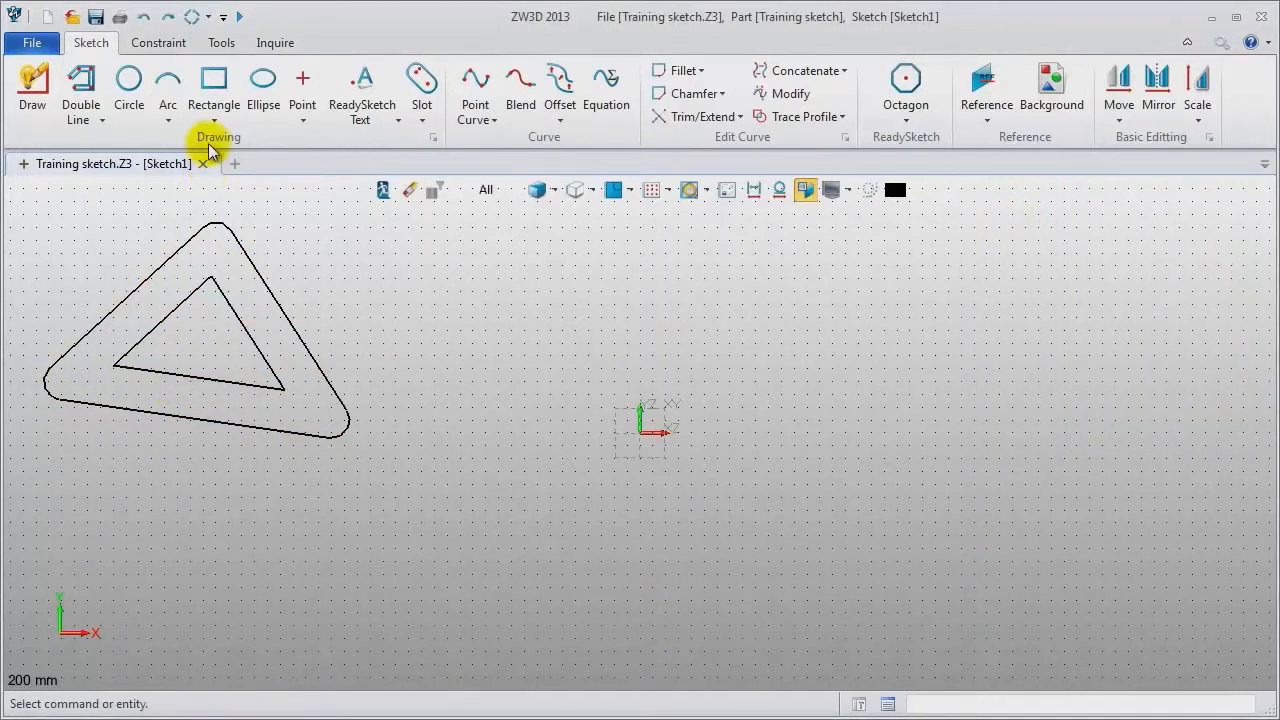
Draw a corner-to-corner rectangle just above the origin, with its first corner at about -55, 13.
{"action": "left_click", "coordinate": [214, 114]}
{"action": "left_click", "coordinate": [265, 150]}
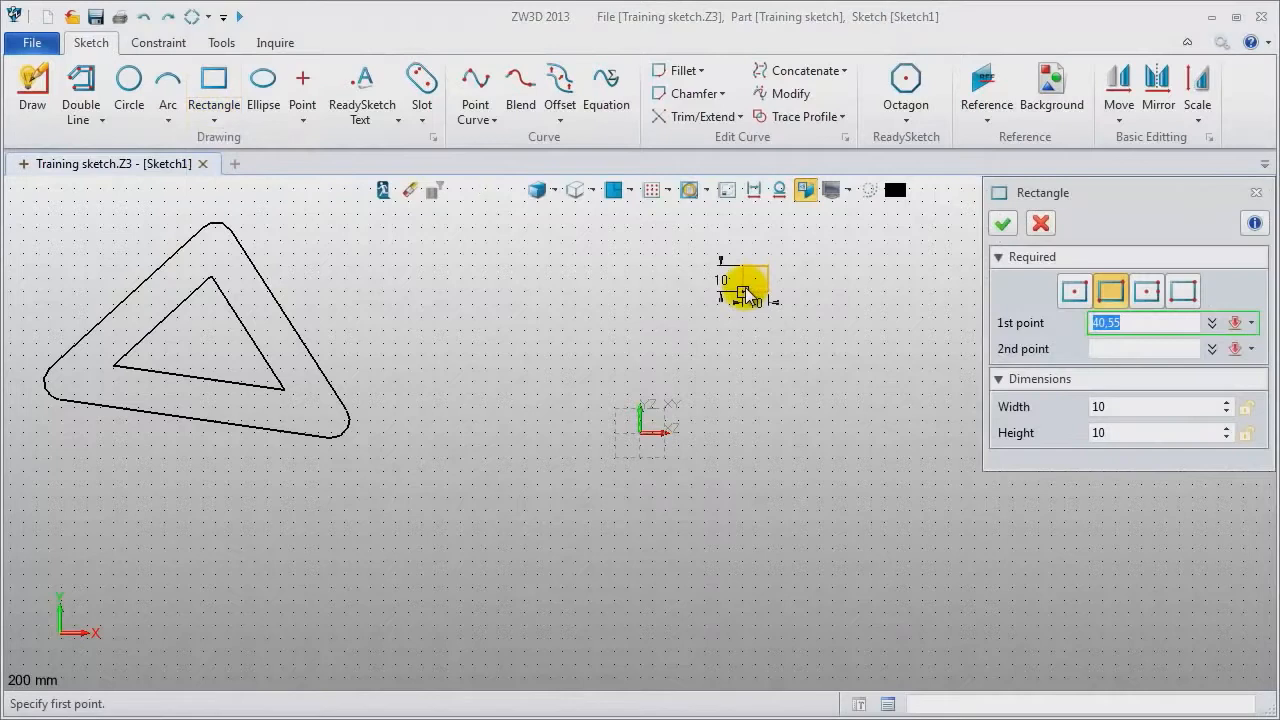
{"action": "left_click", "coordinate": [499, 399]}
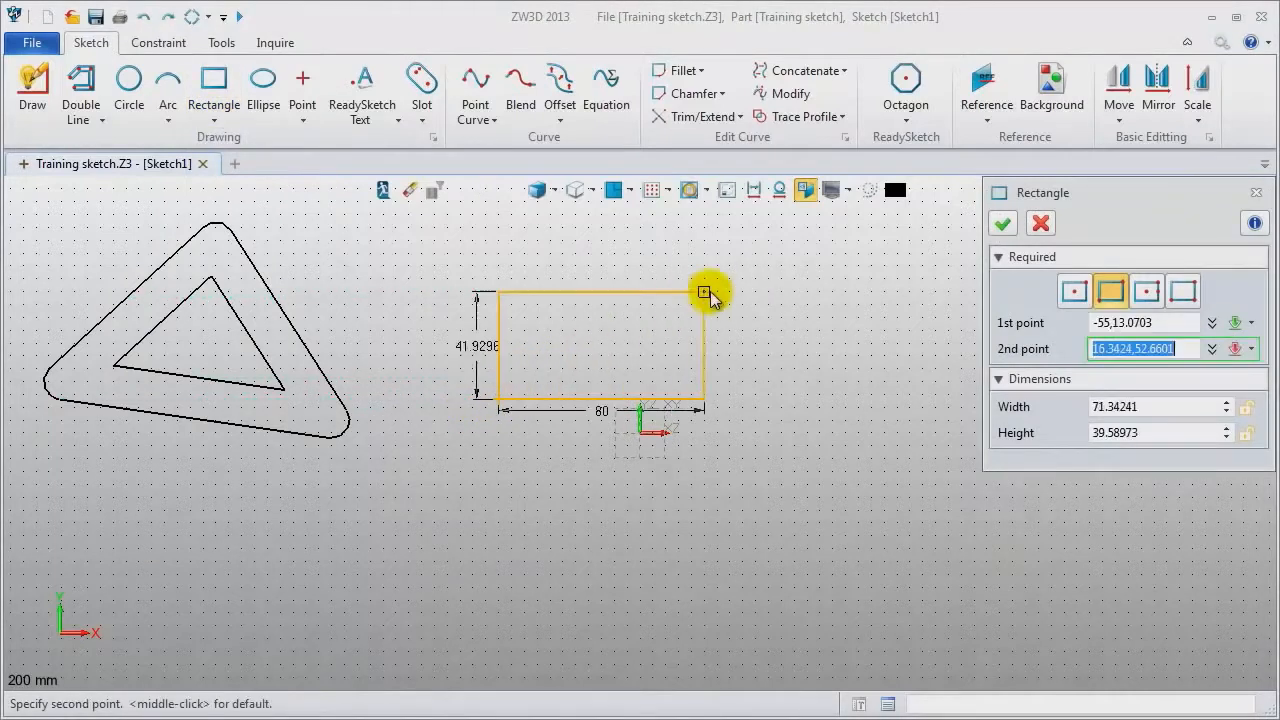
{"action": "left_click", "coordinate": [756, 276]}
{"action": "middle_click", "coordinate": [838, 435]}
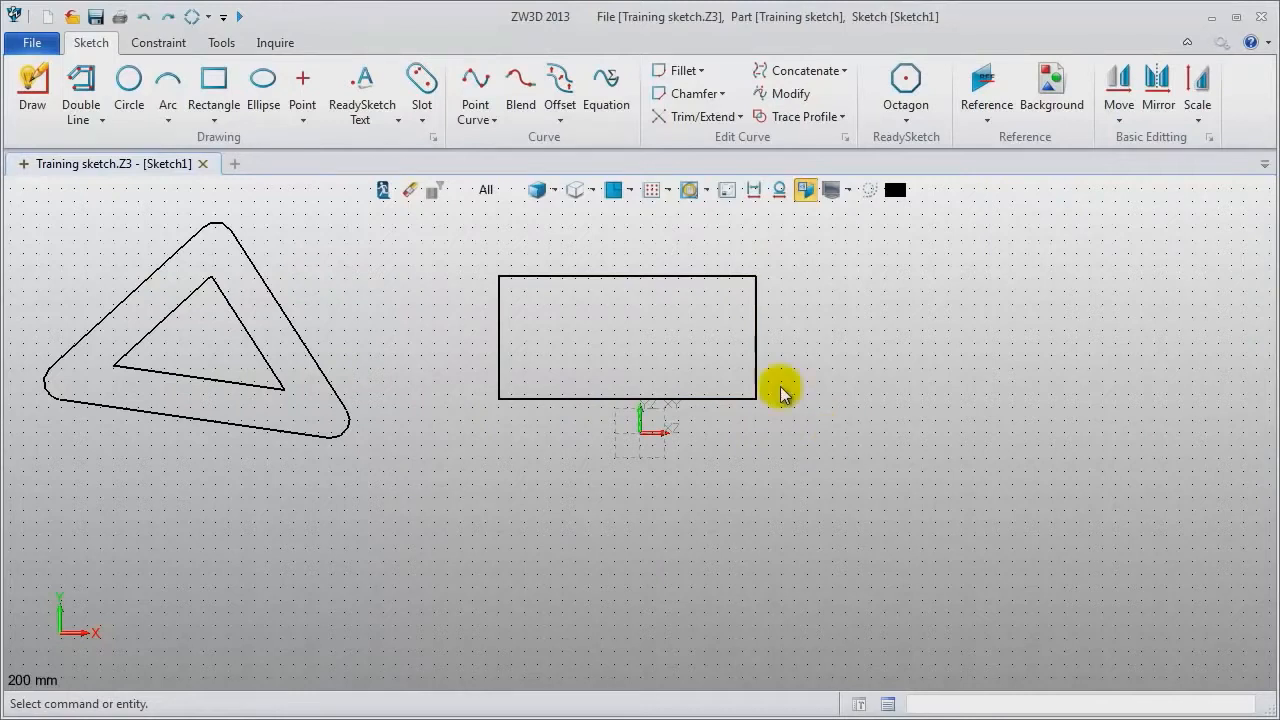
Draw a slanted slot of radius 15 mm with its centres at about 105, 75 and 215, 9.
{"action": "left_click", "coordinate": [421, 82]}
{"action": "left_click_drag", "start_coordinate": [1157, 212], "coordinate": [1149, 505]}
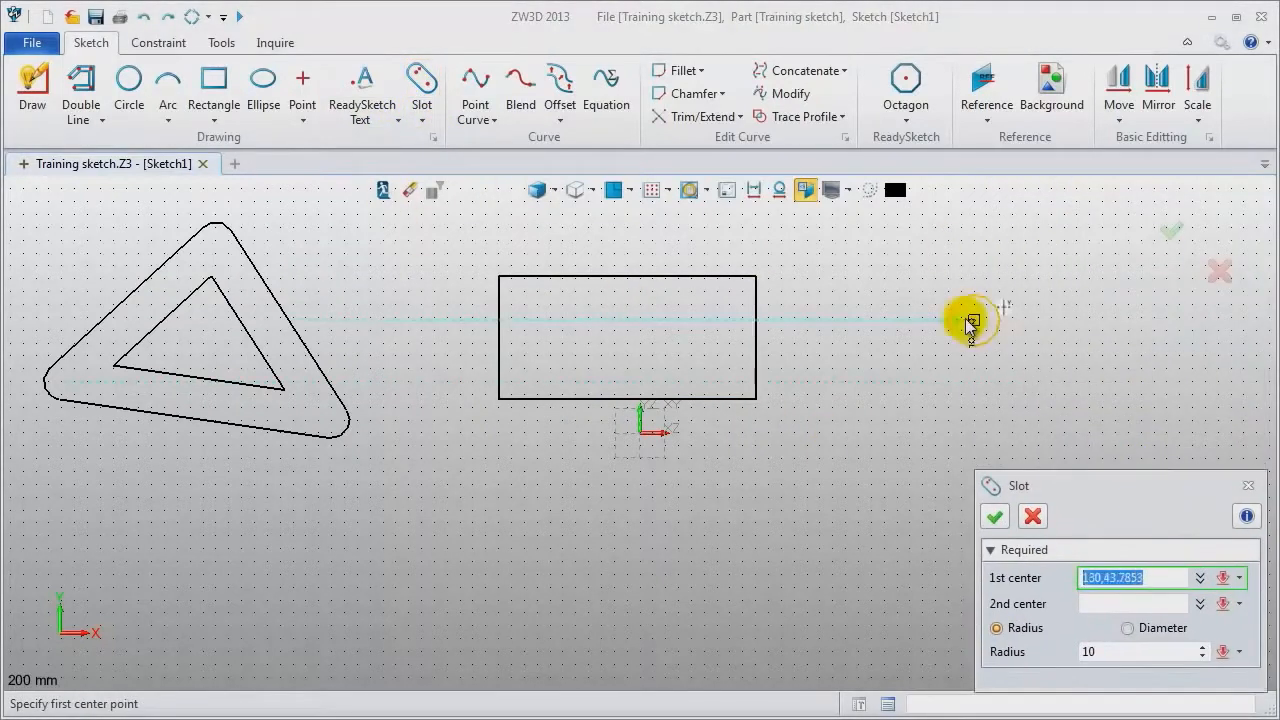
{"action": "left_click", "coordinate": [911, 243]}
{"action": "left_click", "coordinate": [1190, 409]}
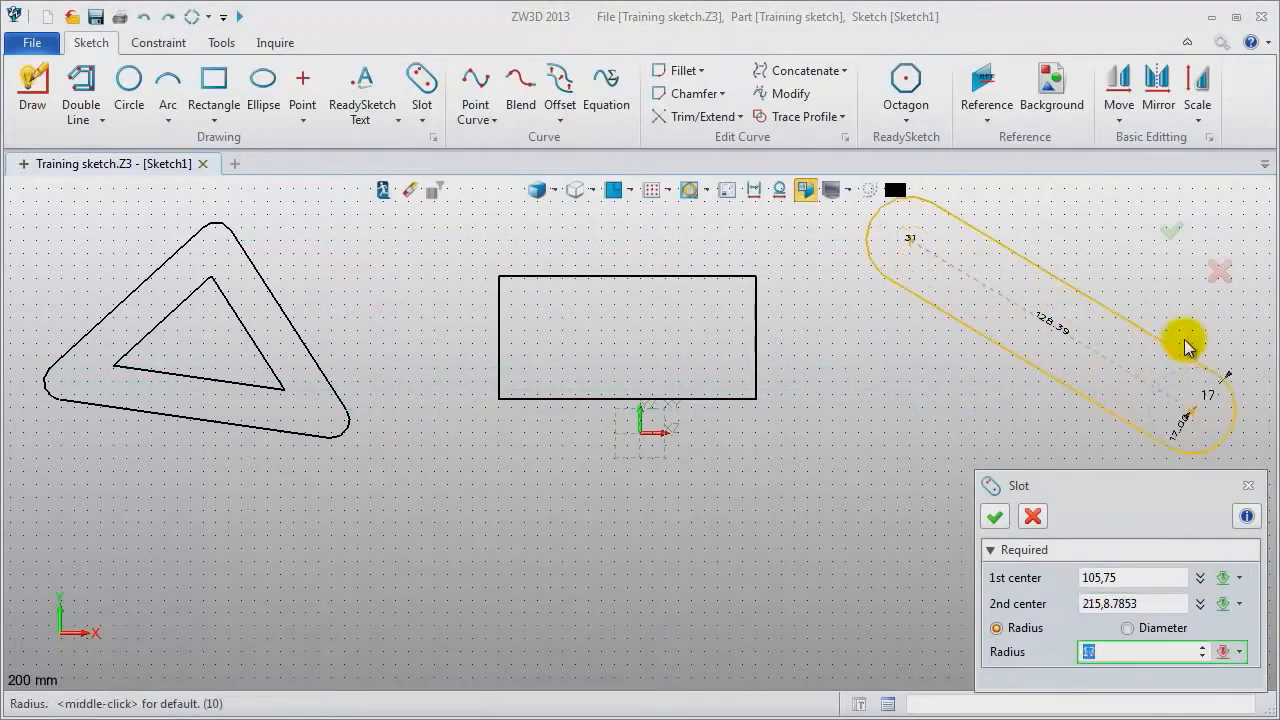
{"action": "left_click", "coordinate": [1111, 311]}
{"action": "middle_click", "coordinate": [1117, 316]}
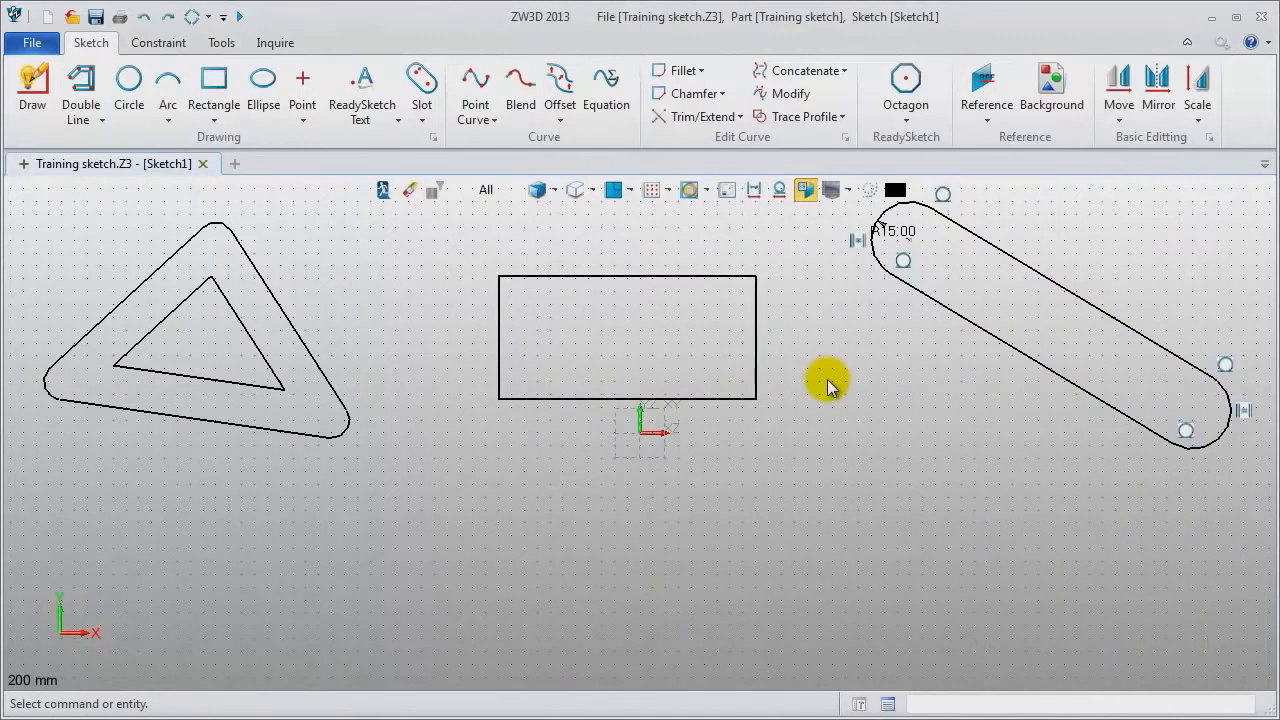
Draw an open degree 3 point curve through four points, forming a wave below the other shapes.
{"action": "left_click", "coordinate": [475, 90]}
{"action": "left_click", "coordinate": [139, 626]}
{"action": "left_click", "coordinate": [318, 562]}
{"action": "left_click", "coordinate": [440, 630]}
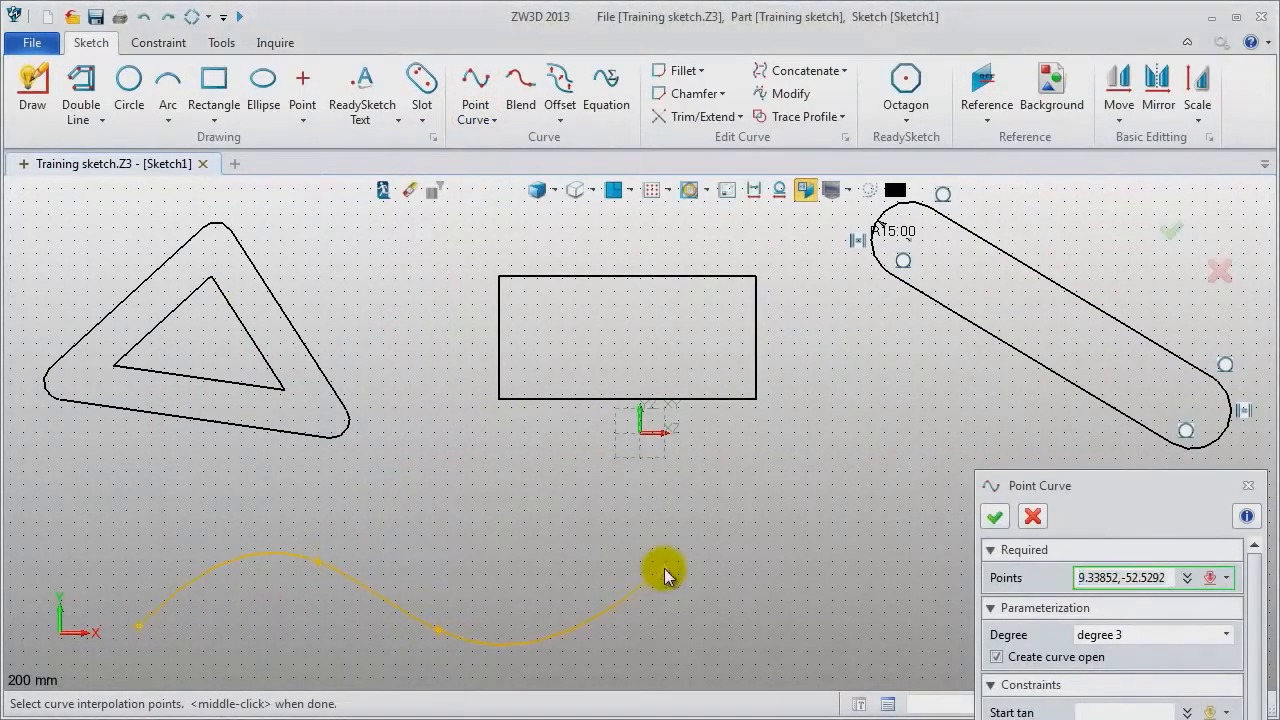
{"action": "left_click", "coordinate": [665, 572]}
{"action": "middle_click", "coordinate": [512, 556]}
{"action": "middle_click", "coordinate": [512, 556]}
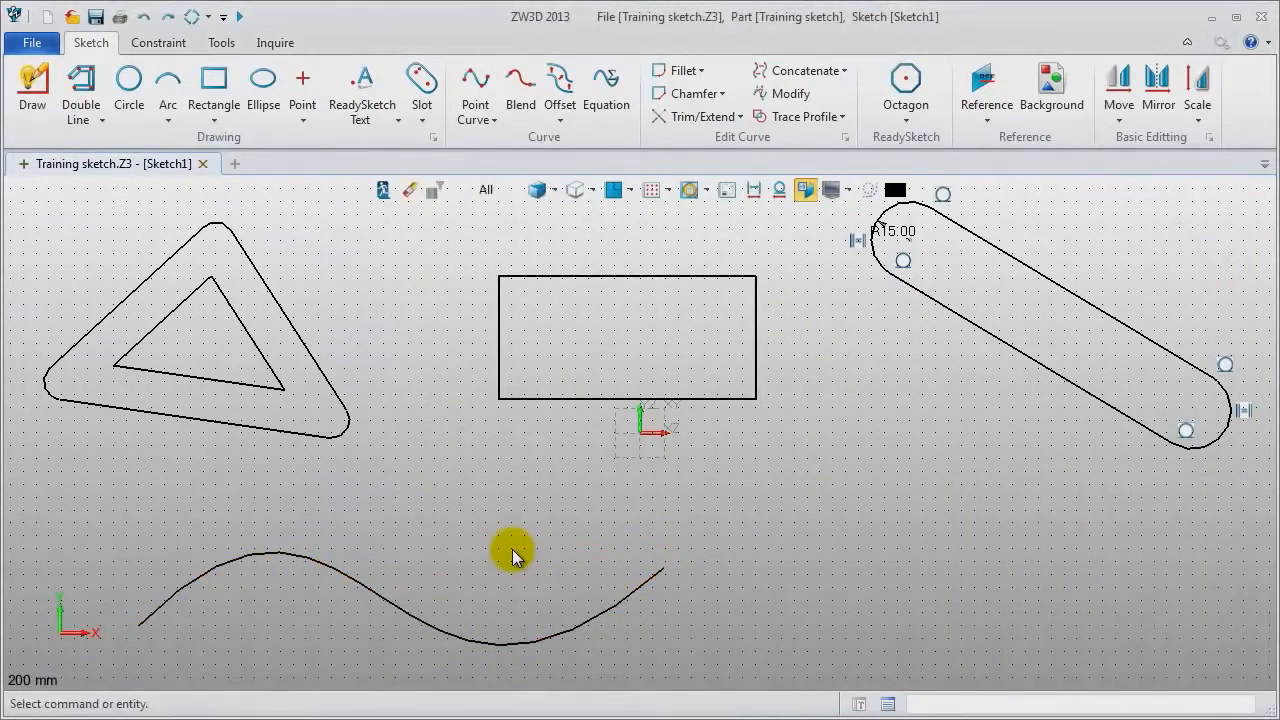
Flatten the wave curve's first bend by moving its upper control point down closer to the curve.
{"action": "scroll", "coordinate": [512, 549], "scroll_direction": "down", "scroll_amount": 3}
{"action": "middle_click_drag", "start_coordinate": [512, 549], "coordinate": [543, 500]}
{"action": "double_click", "coordinate": [624, 542]}
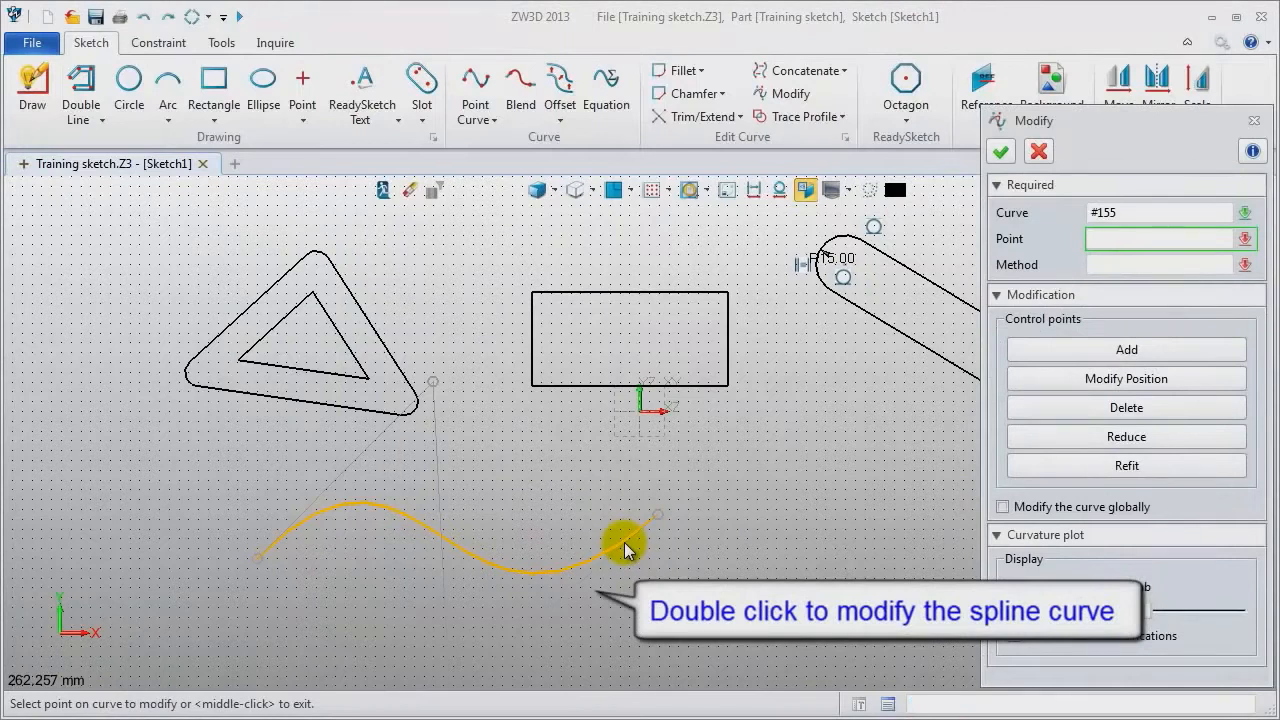
{"action": "left_click", "coordinate": [1128, 380]}
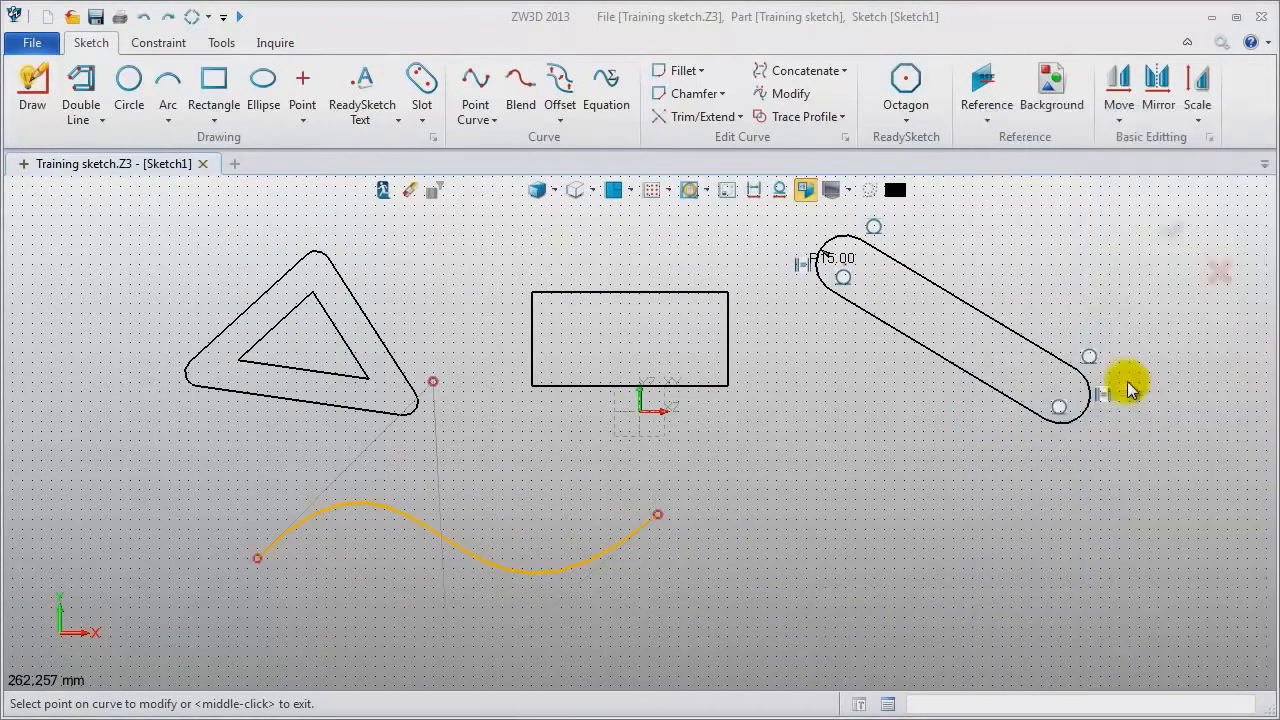
{"action": "left_click", "coordinate": [432, 381]}
{"action": "middle_click", "coordinate": [480, 491]}
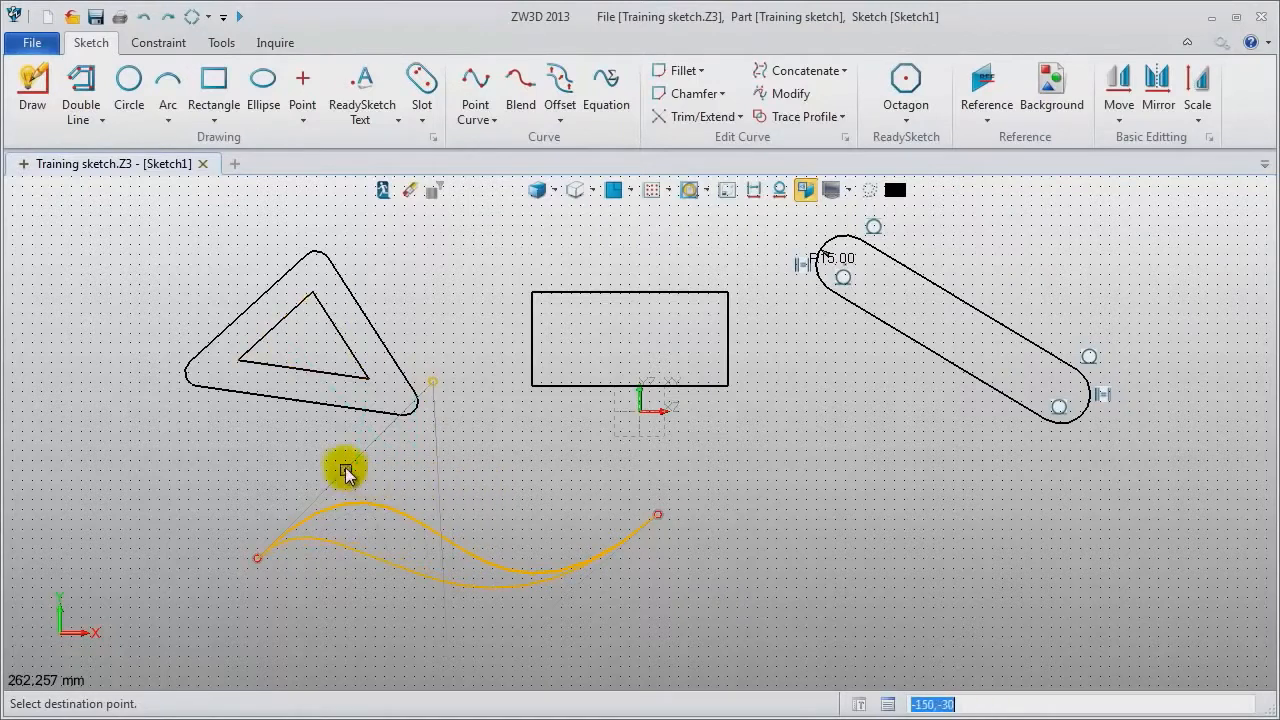
{"action": "left_click", "coordinate": [453, 452]}
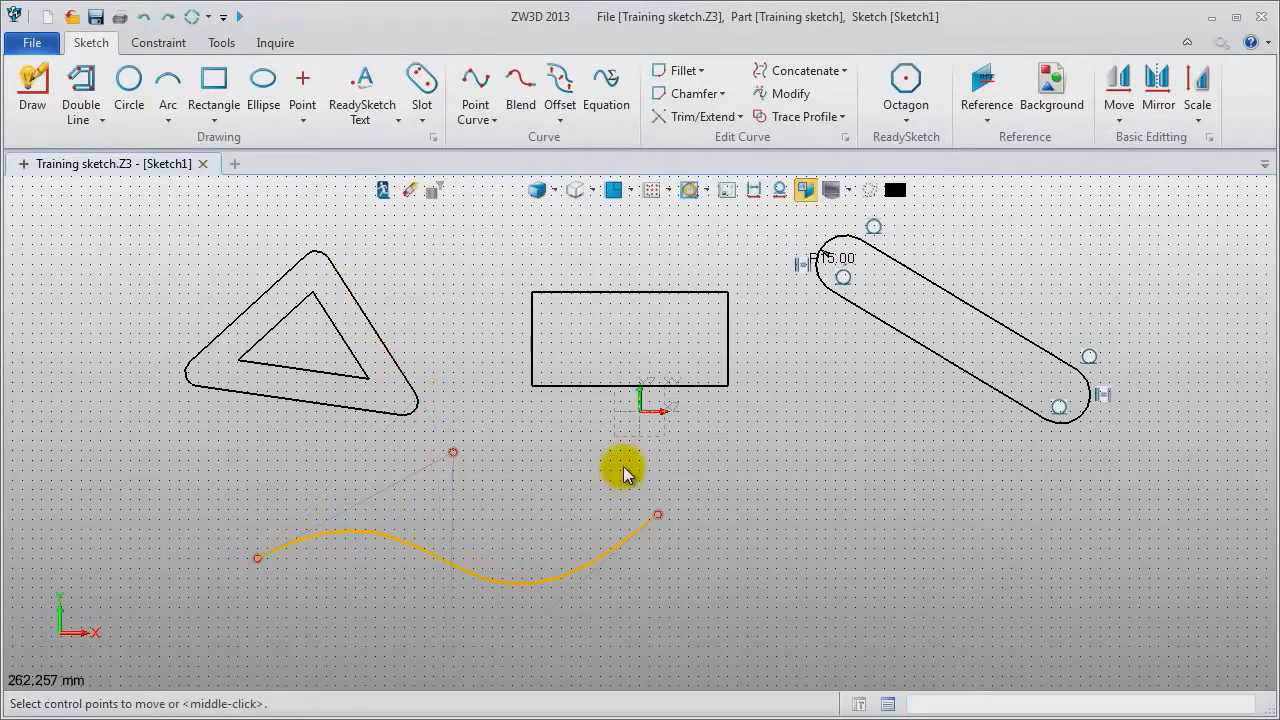
Move the wave curve's lower control point to about -70, -130 and finish the modification.
{"action": "scroll", "coordinate": [620, 466], "scroll_direction": "up", "scroll_amount": 1}
{"action": "left_click", "coordinate": [434, 664]}
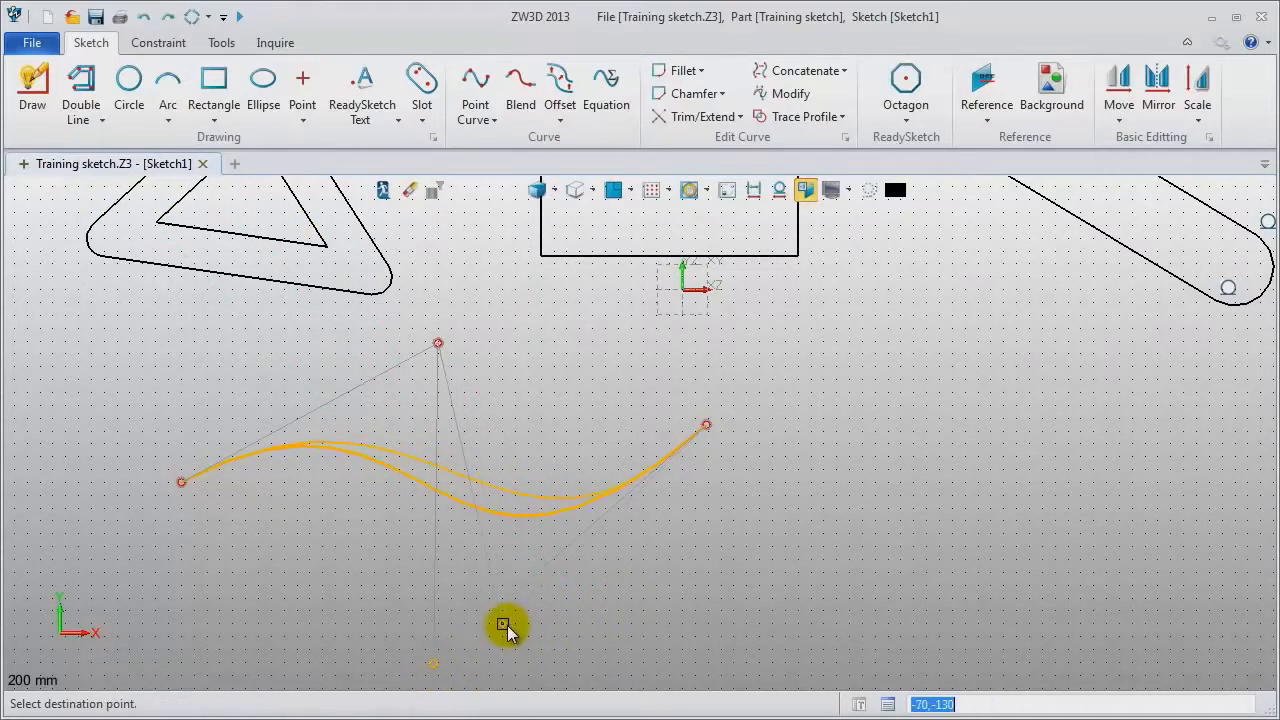
{"action": "left_click", "coordinate": [503, 623]}
{"action": "middle_click", "coordinate": [674, 594]}
{"action": "scroll", "coordinate": [660, 596], "scroll_direction": "down", "scroll_amount": 1}
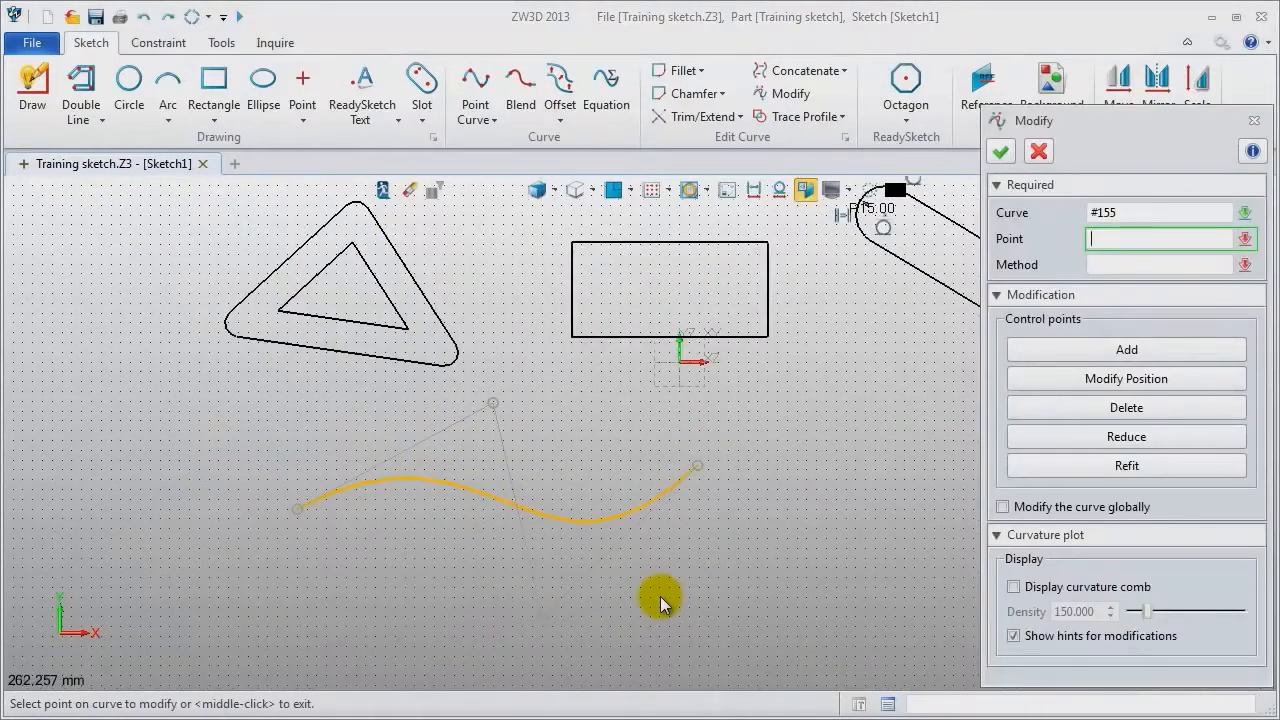
{"action": "middle_click", "coordinate": [660, 596]}
Display the wave curve's curvature comb and move its lower control point to about -90, -125.
{"action": "double_click", "coordinate": [585, 520]}
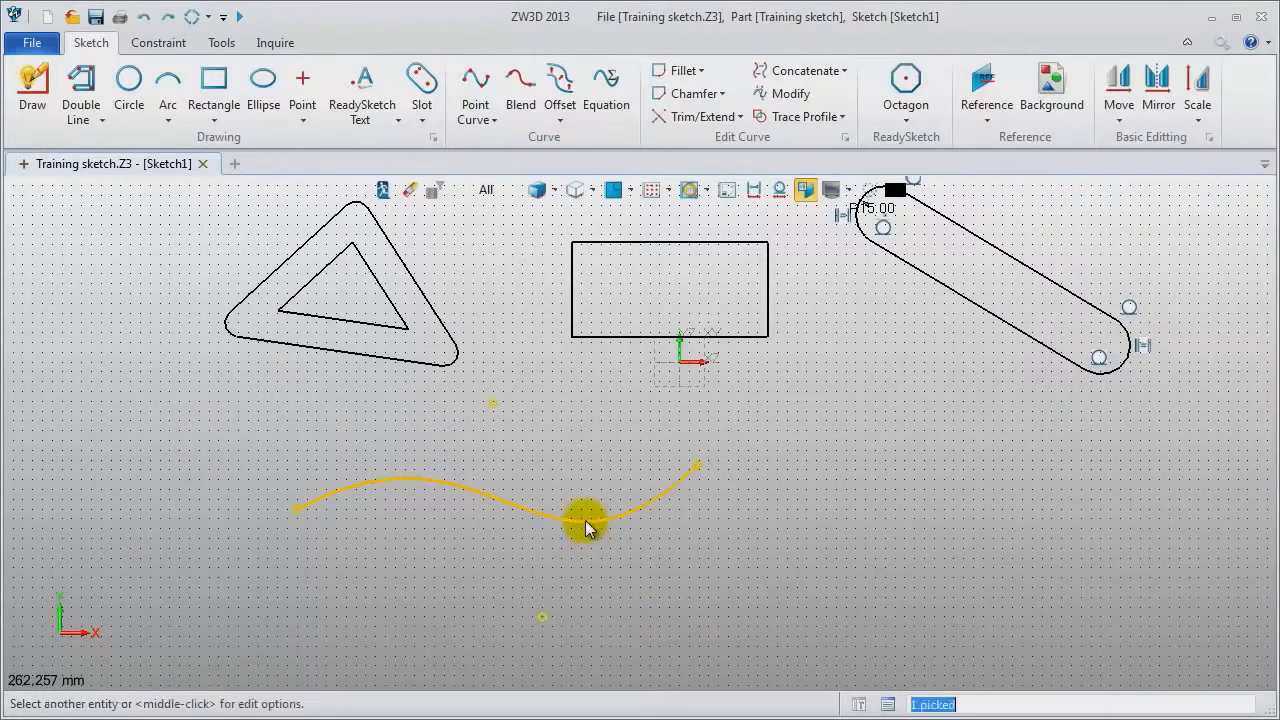
{"action": "left_click", "coordinate": [1013, 588]}
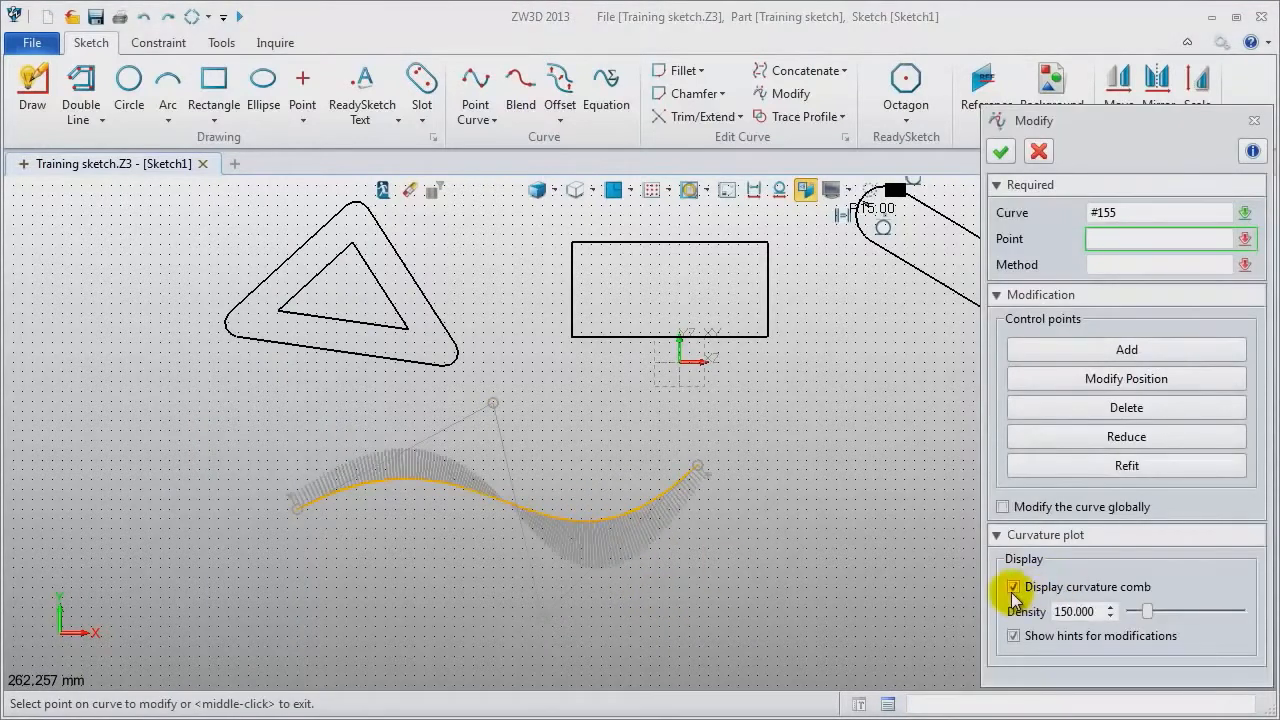
{"action": "left_click", "coordinate": [1113, 384]}
{"action": "left_click", "coordinate": [537, 615]}
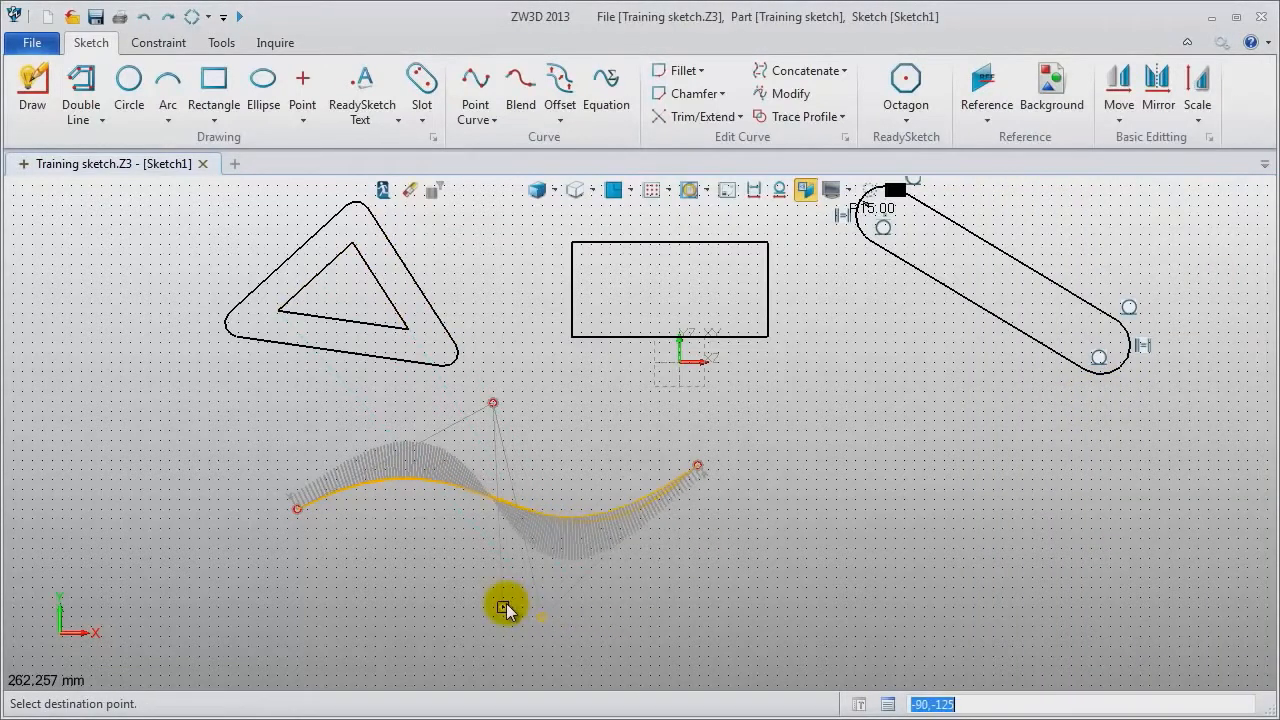
{"action": "left_click", "coordinate": [506, 603]}
{"action": "middle_click", "coordinate": [837, 601]}
{"action": "middle_click", "coordinate": [837, 603]}
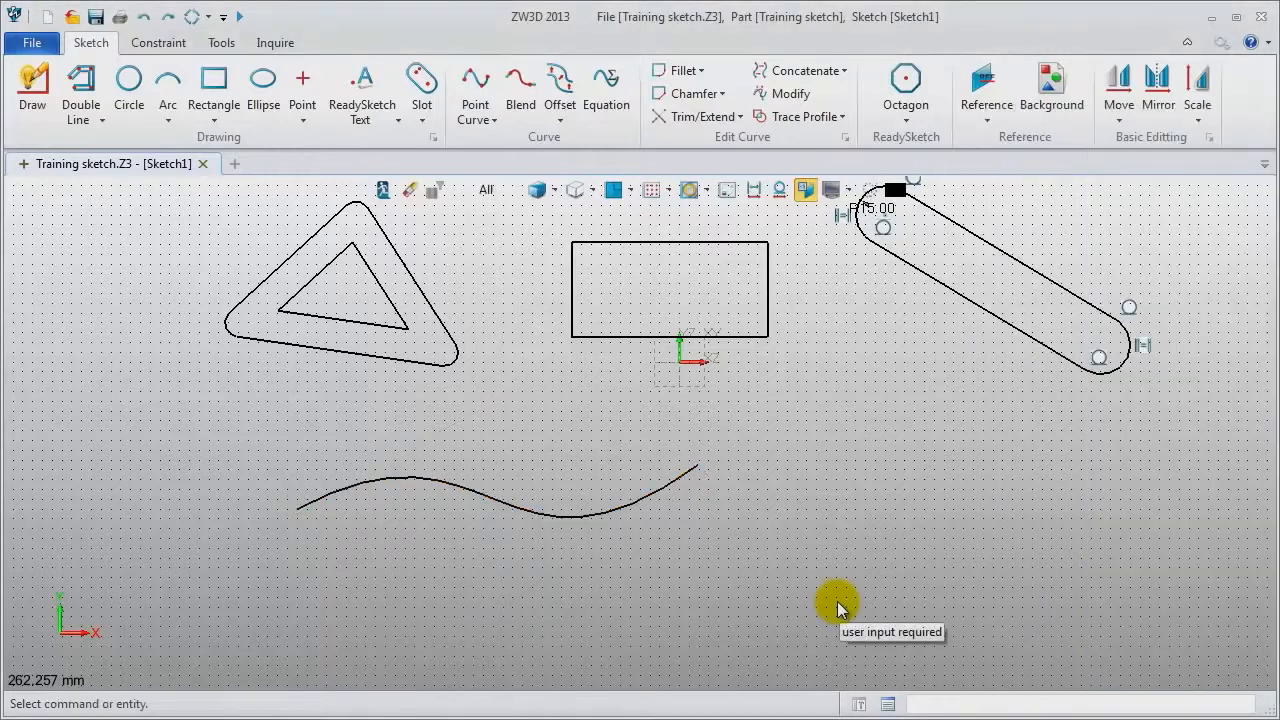
Offset the wave curve by 10 mm in both directions with one copy on each side.
{"action": "middle_click_drag", "start_coordinate": [829, 603], "coordinate": [749, 620]}
{"action": "left_click", "coordinate": [556, 100]}
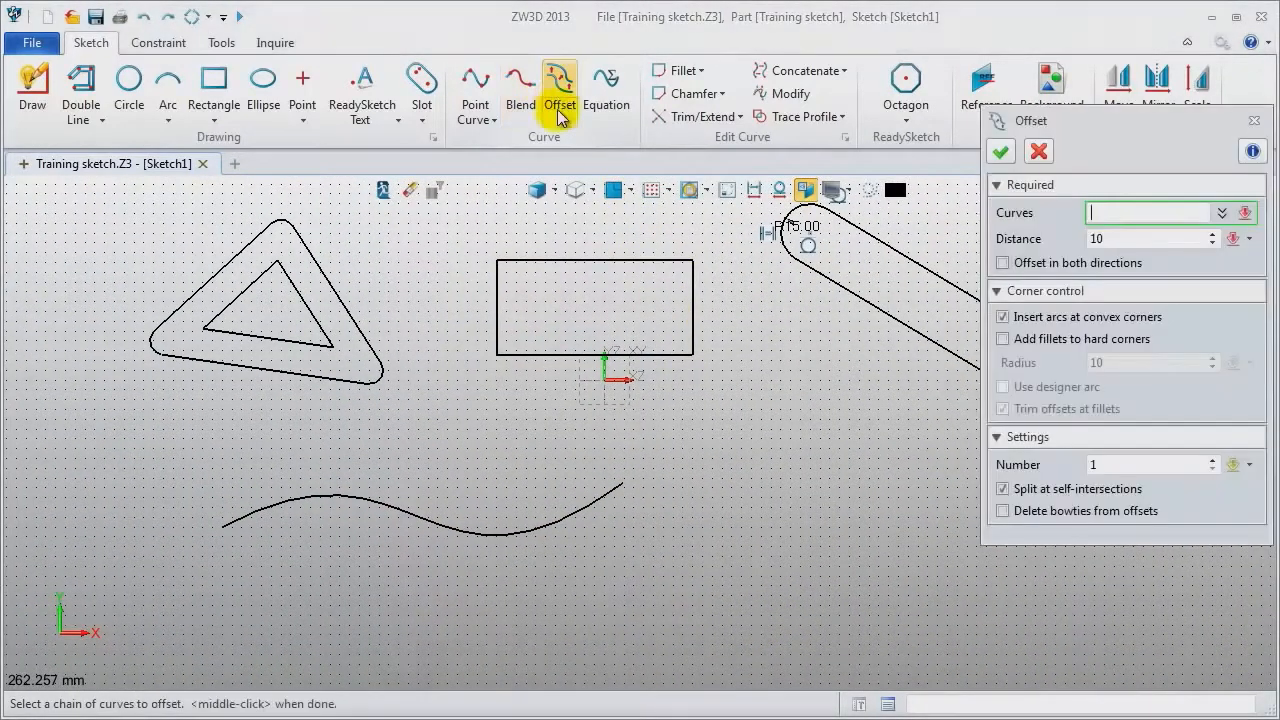
{"action": "left_click", "coordinate": [540, 530]}
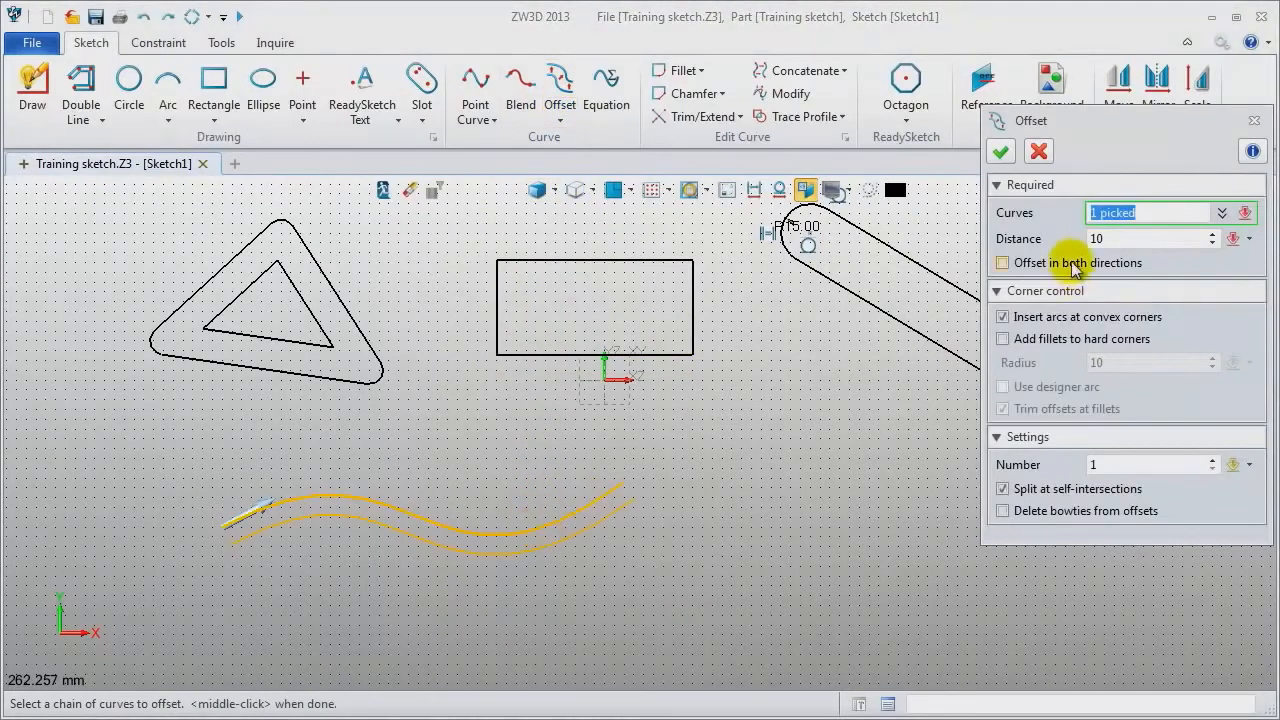
{"action": "middle_click", "coordinate": [775, 570]}
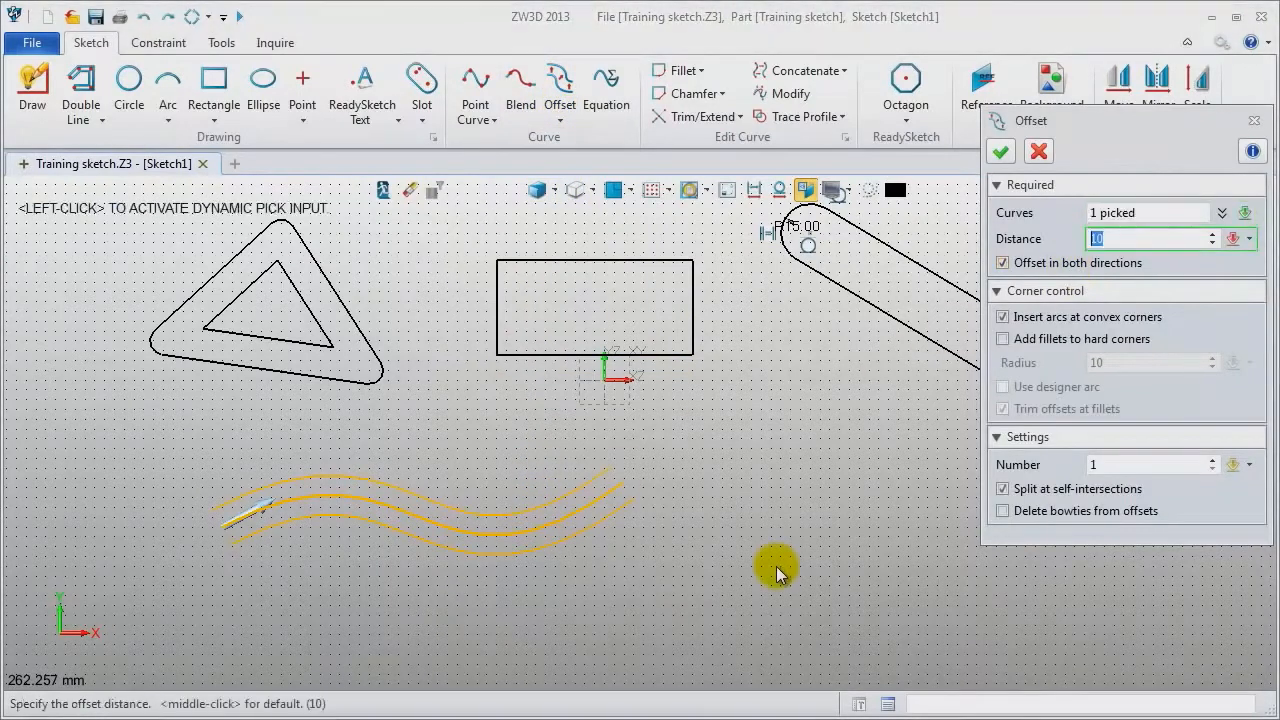
{"action": "middle_click", "coordinate": [777, 572]}
{"action": "middle_click", "coordinate": [777, 572]}
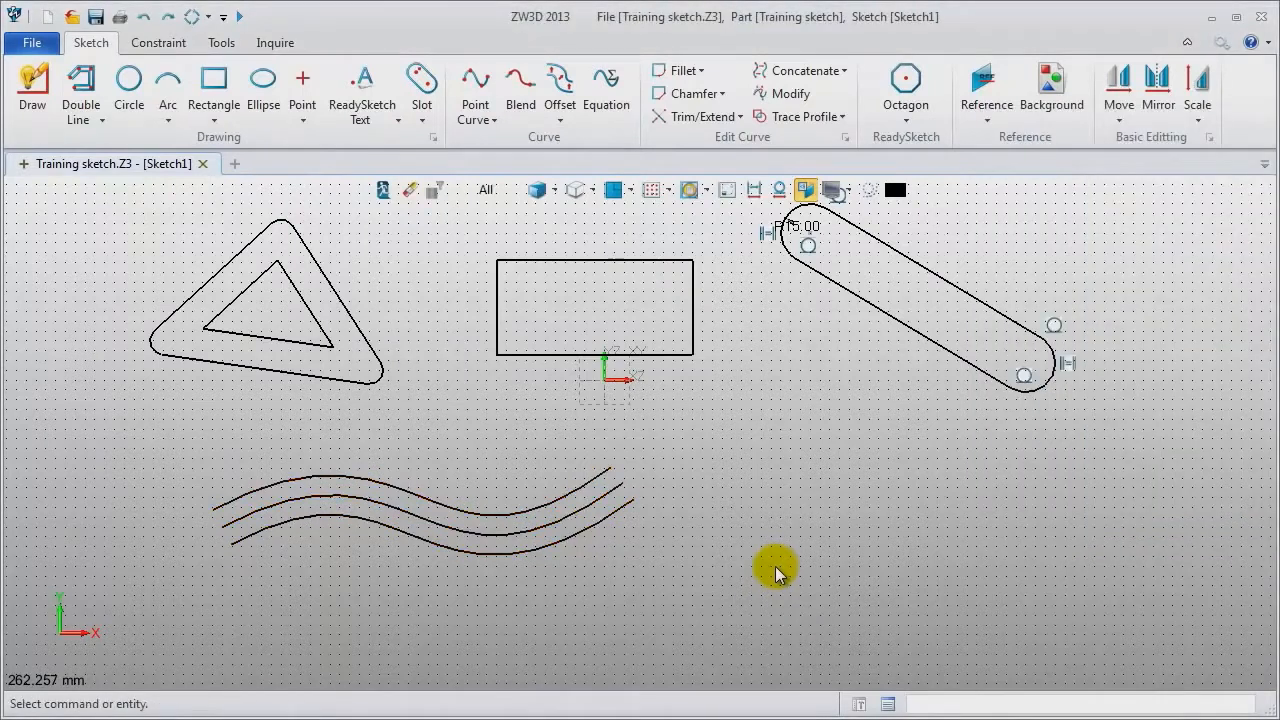
Preview the Anabantid, Astroid, Cardioid, Clover line and Epicycloid curves in the predefined equation curve list.
{"action": "left_click", "coordinate": [605, 86]}
{"action": "left_click_drag", "start_coordinate": [716, 100], "coordinate": [338, 163]}
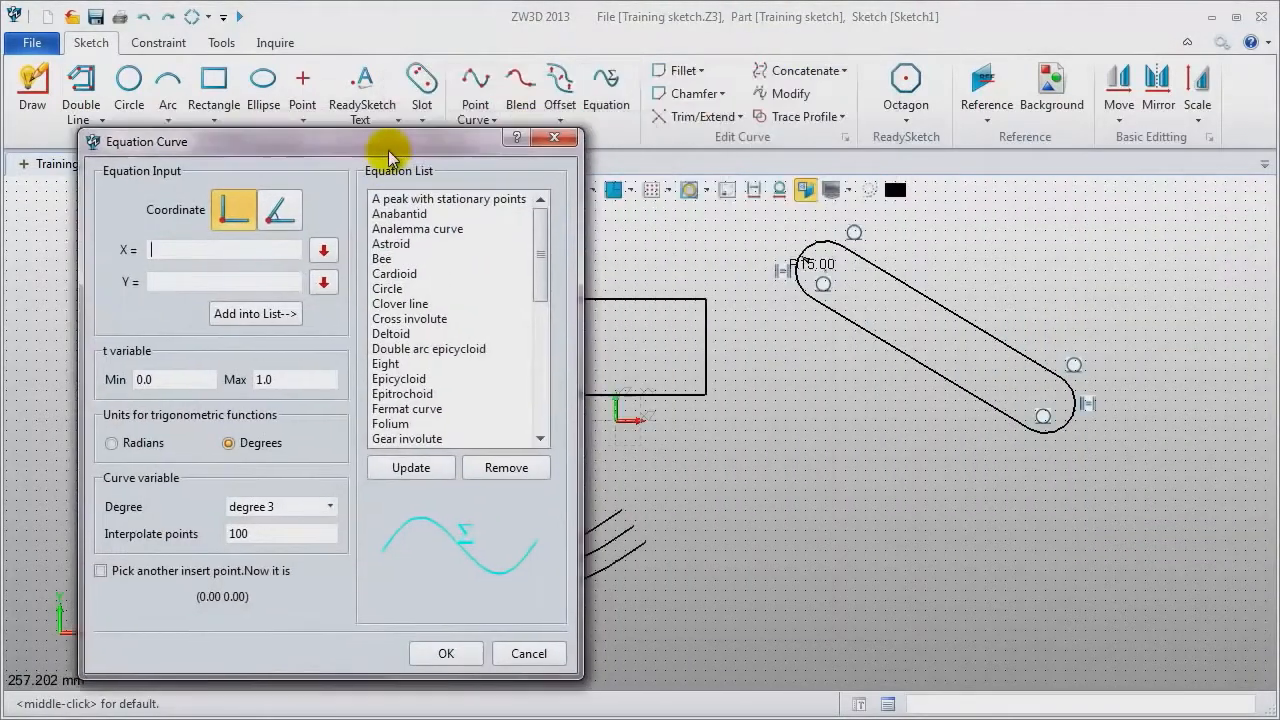
{"action": "left_click", "coordinate": [343, 230]}
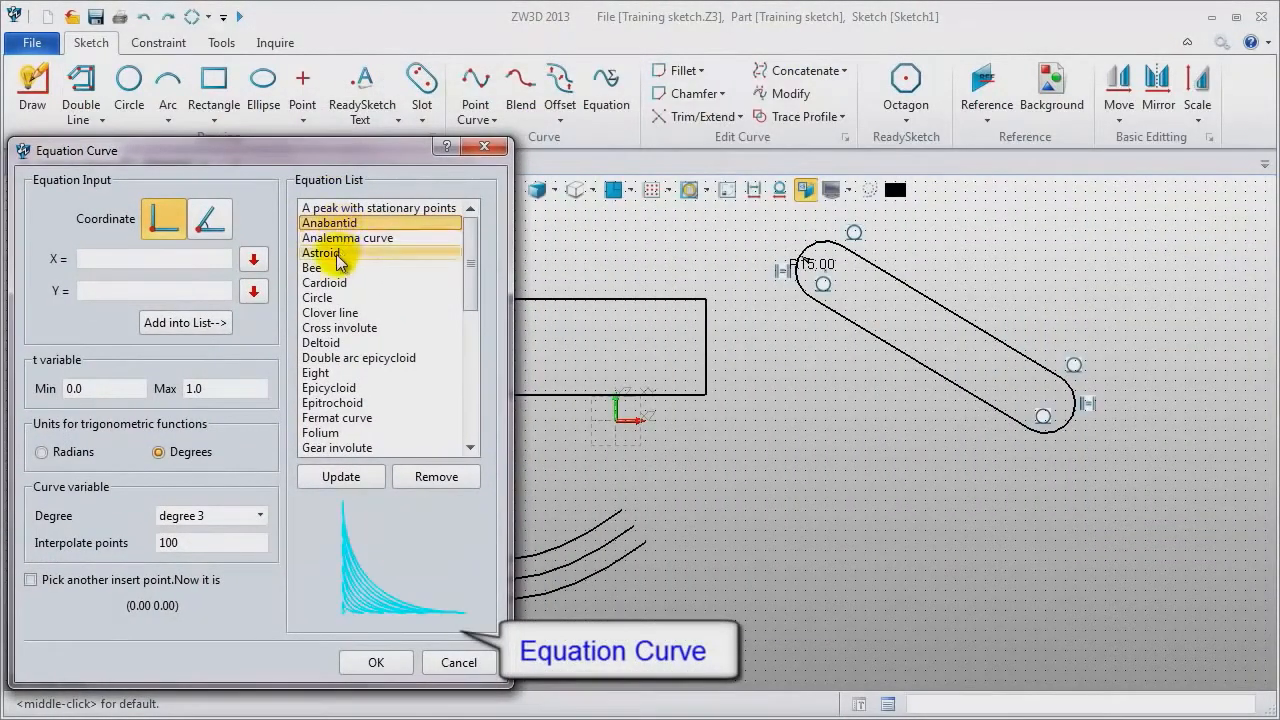
{"action": "left_click", "coordinate": [336, 253]}
{"action": "left_click", "coordinate": [330, 283]}
{"action": "left_click", "coordinate": [329, 313]}
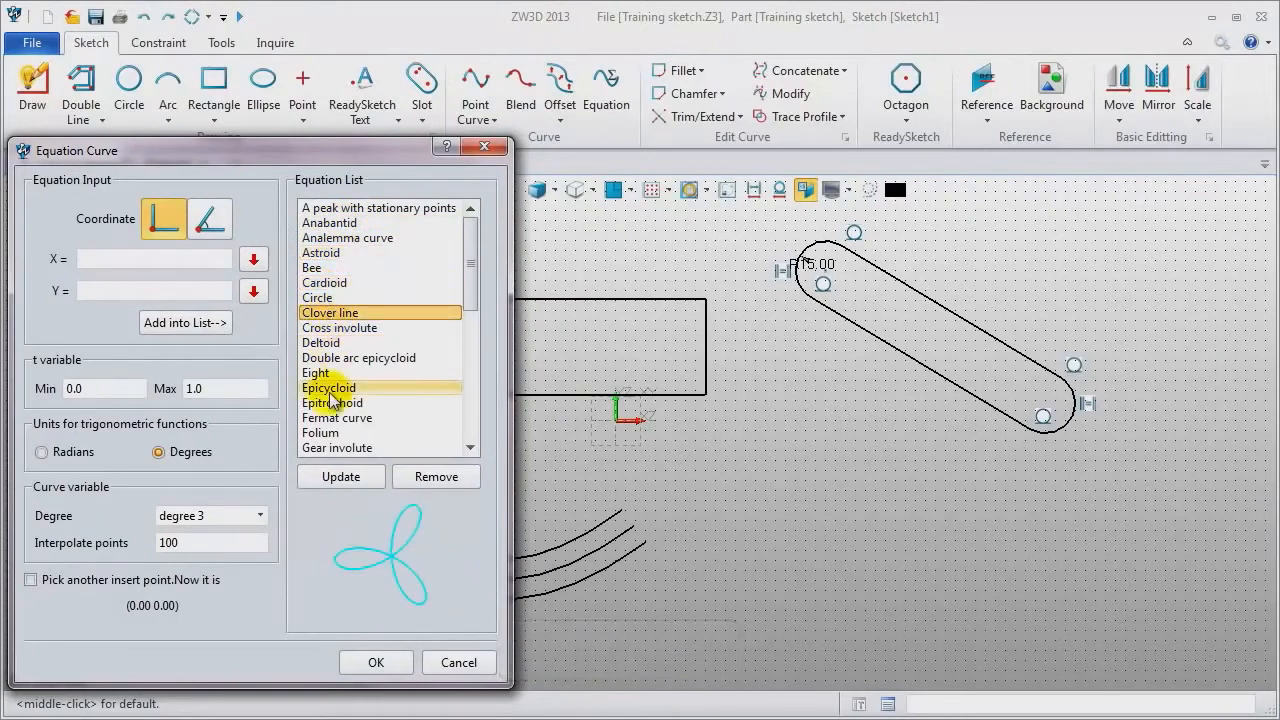
{"action": "left_click", "coordinate": [330, 389]}
{"action": "scroll", "coordinate": [335, 405], "scroll_direction": "down", "scroll_amount": 1}
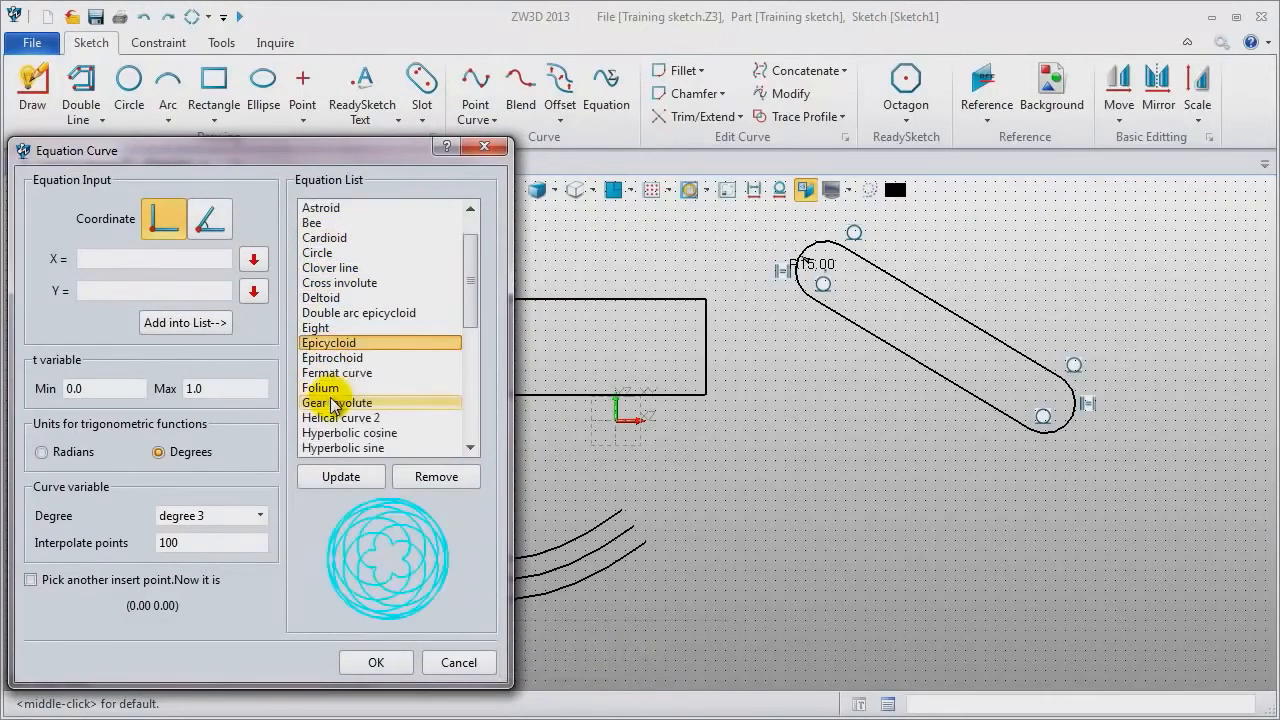
Insert the predefined Helical curve 2 equation as a degree 3 spiral with 100 interpolation points, centred below the slot.
{"action": "left_click", "coordinate": [340, 418]}
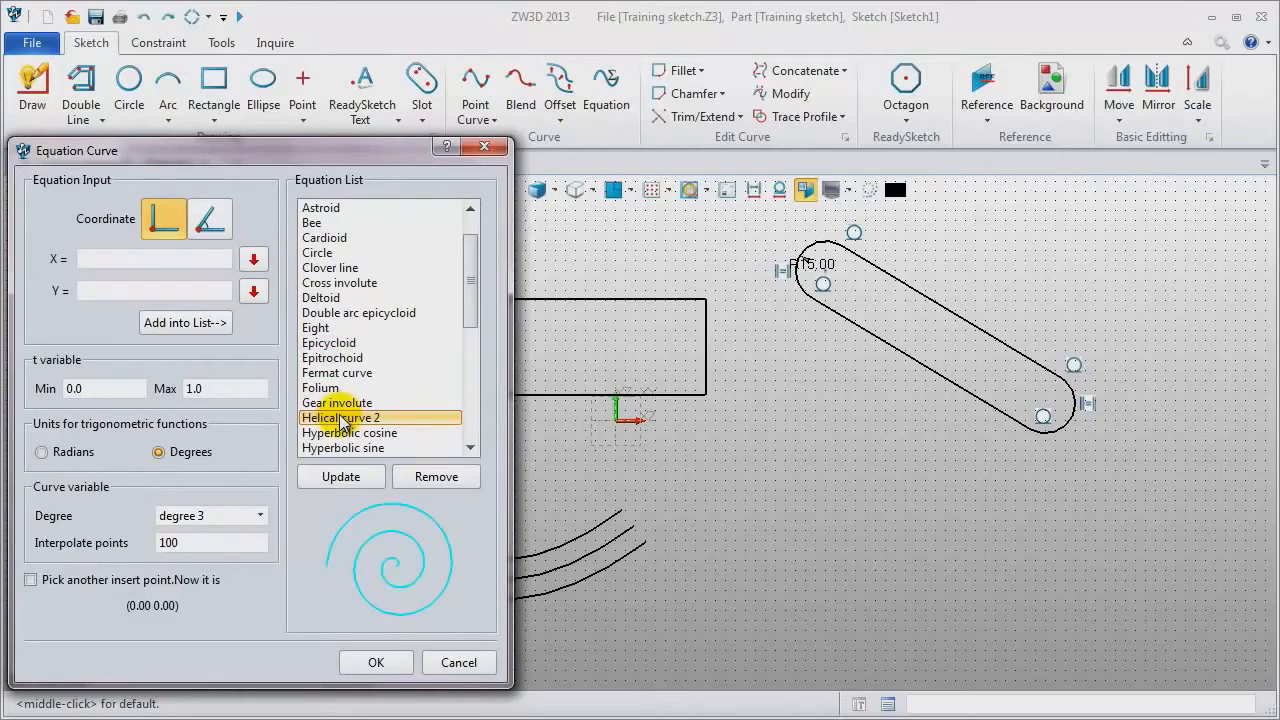
{"action": "double_click", "coordinate": [382, 418]}
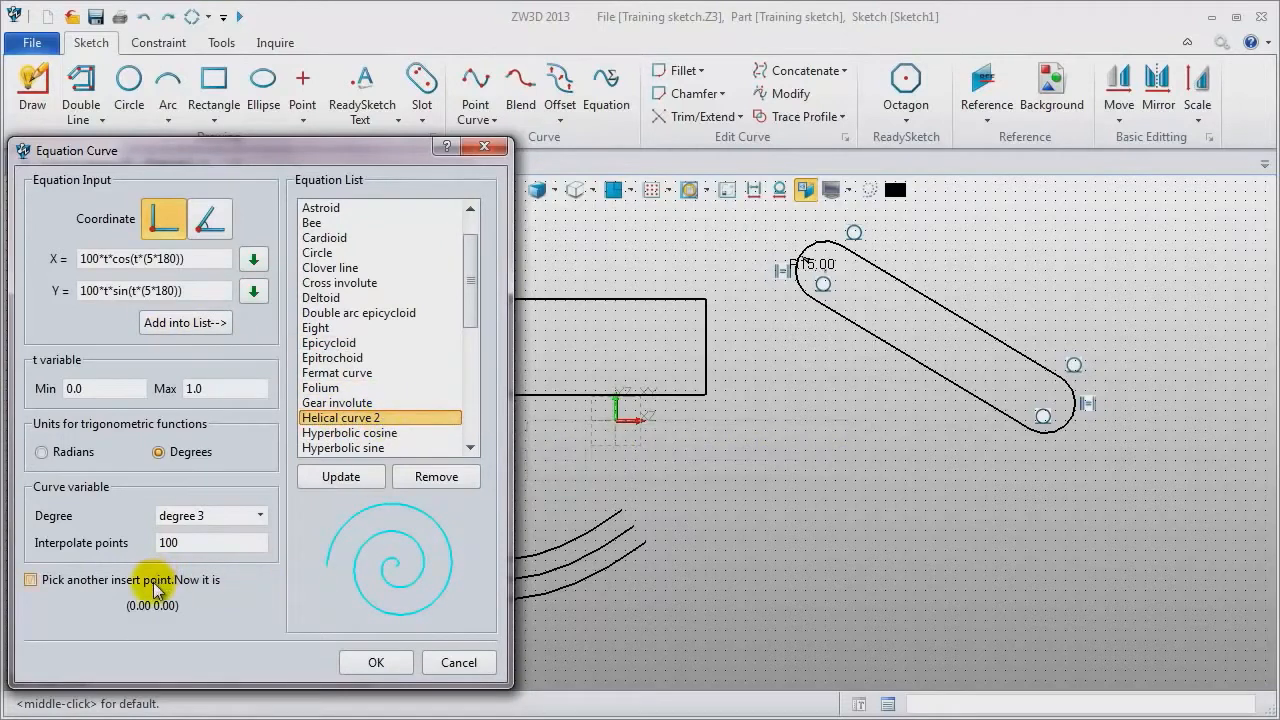
{"action": "left_click", "coordinate": [373, 662]}
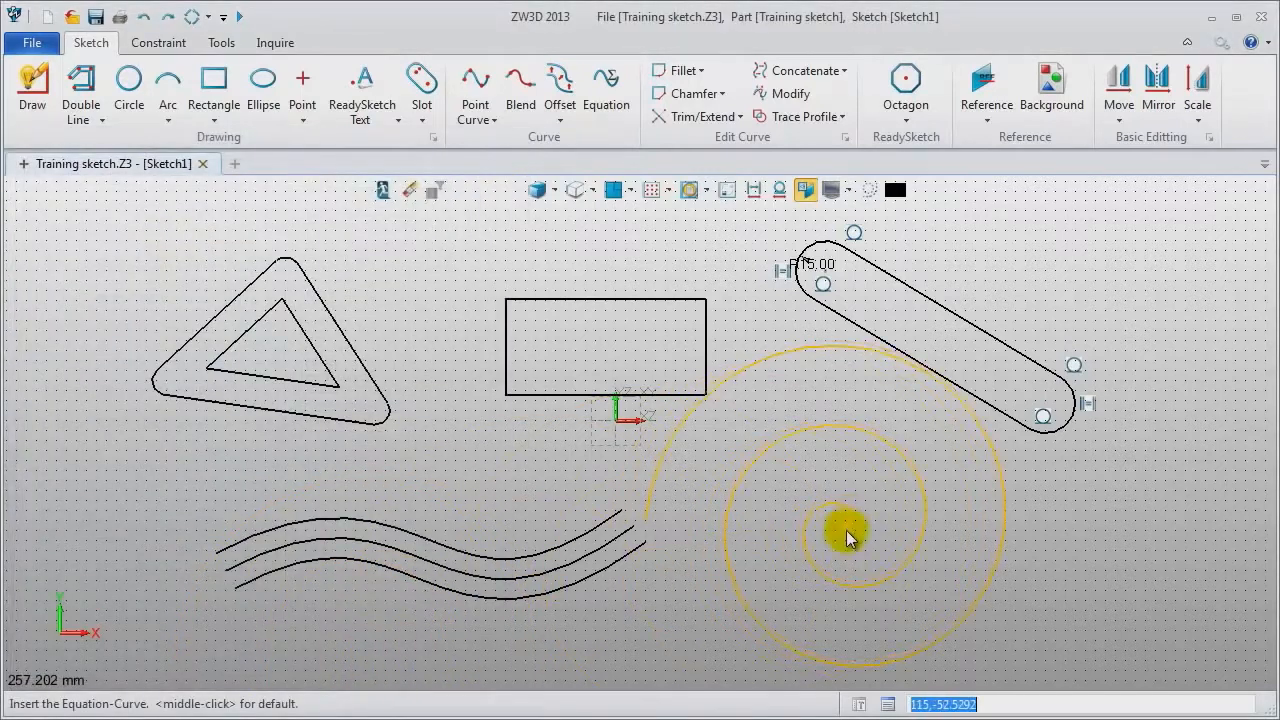
{"action": "left_click", "coordinate": [873, 560]}
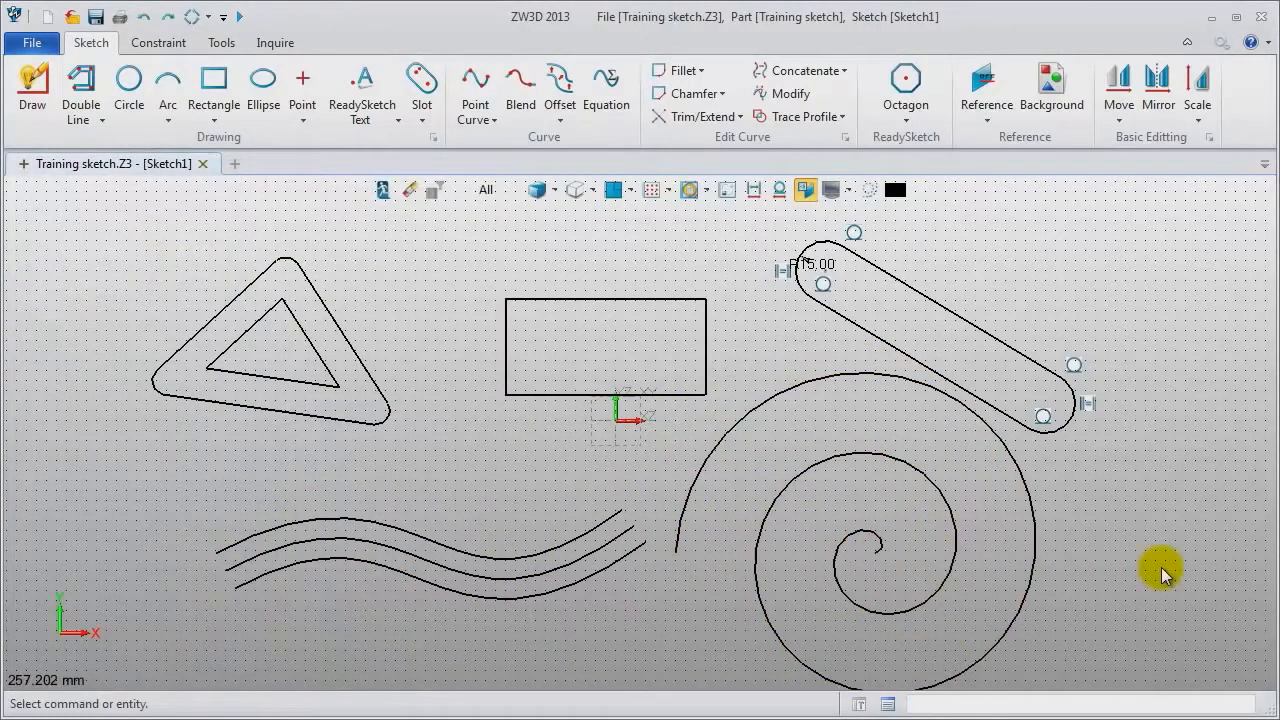
{"action": "scroll", "coordinate": [1161, 566], "scroll_direction": "down", "scroll_amount": 2}
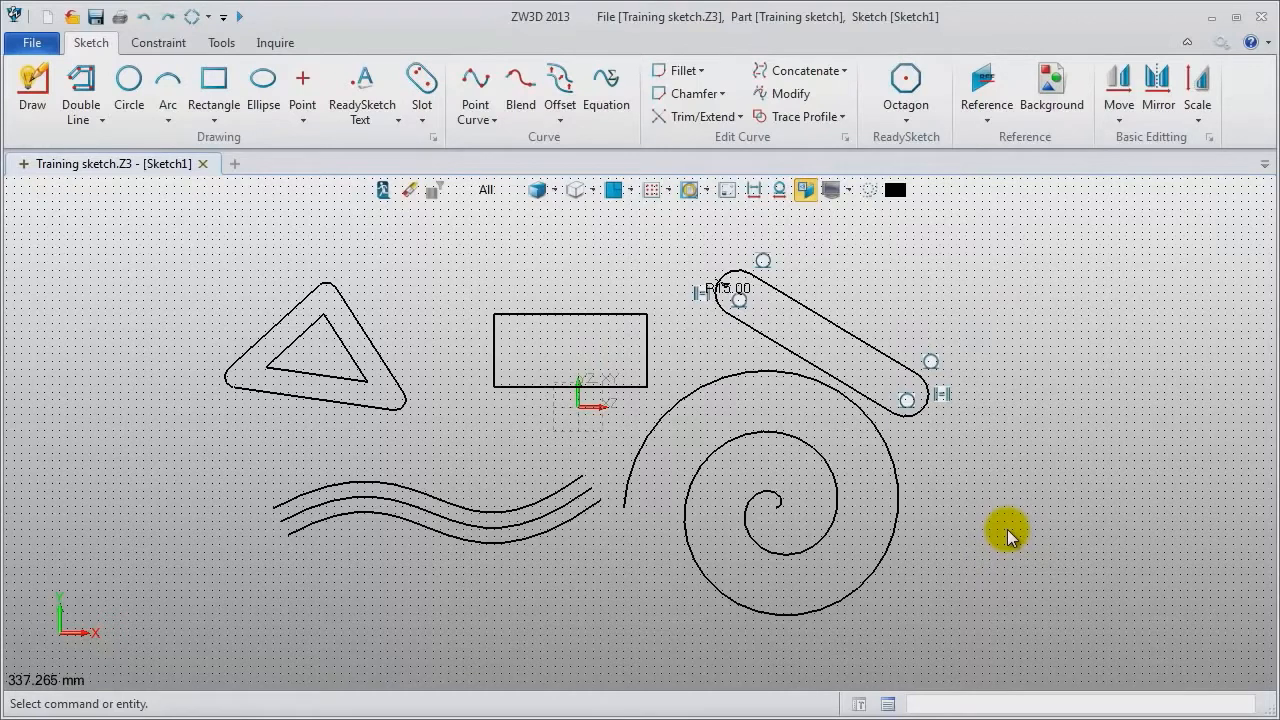
Create a new standalone sketch named Quick Draw from the default template.
{"action": "left_click", "coordinate": [24, 166]}
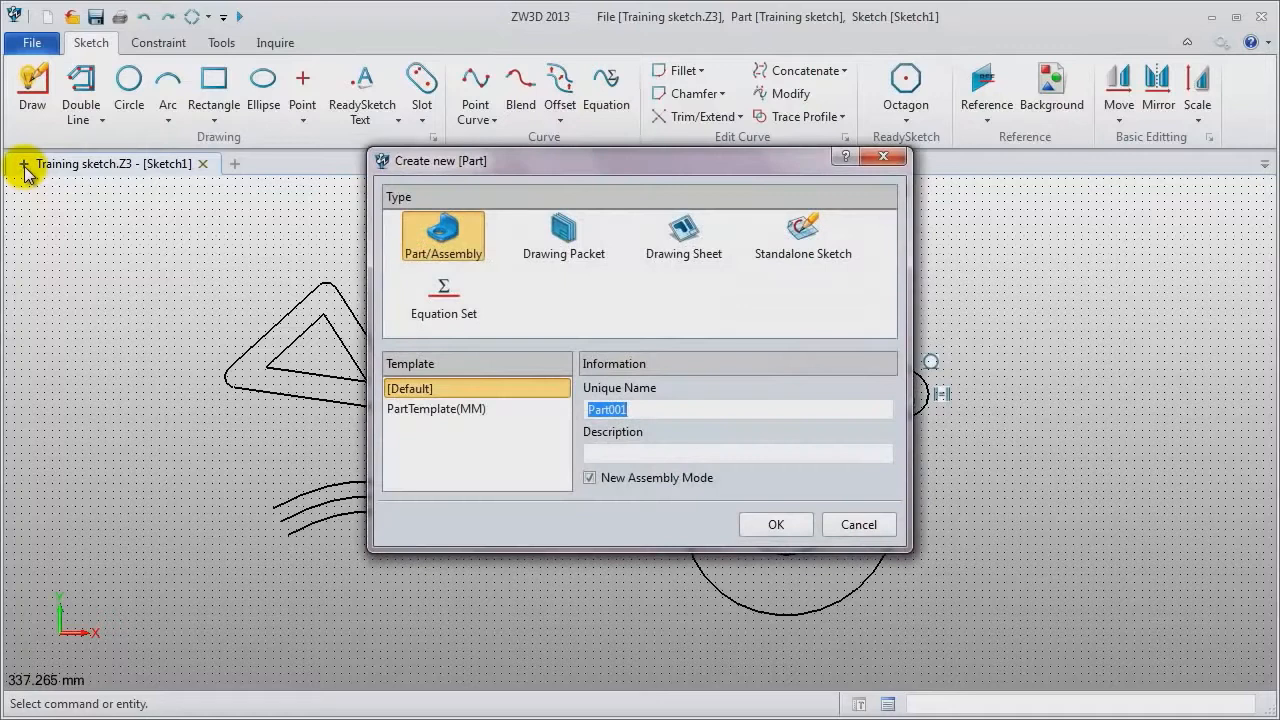
{"action": "left_click", "coordinate": [800, 235]}
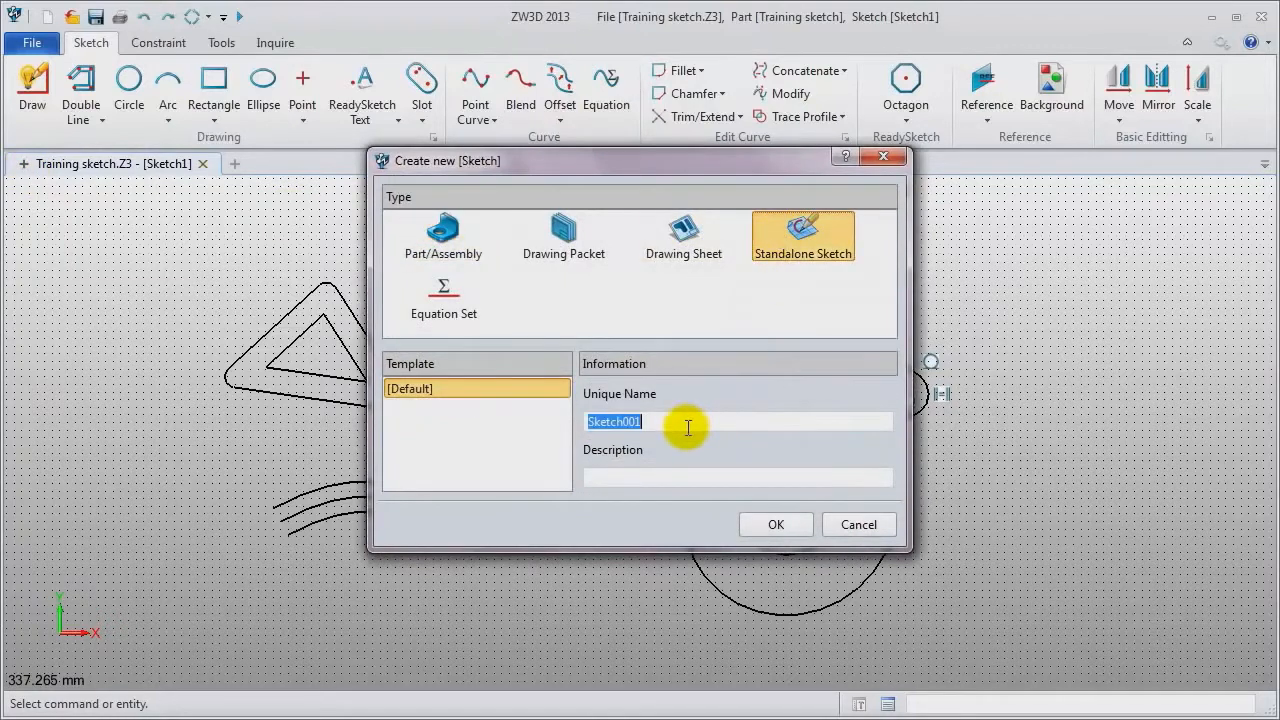
{"action": "key", "text": "BackSpace"}
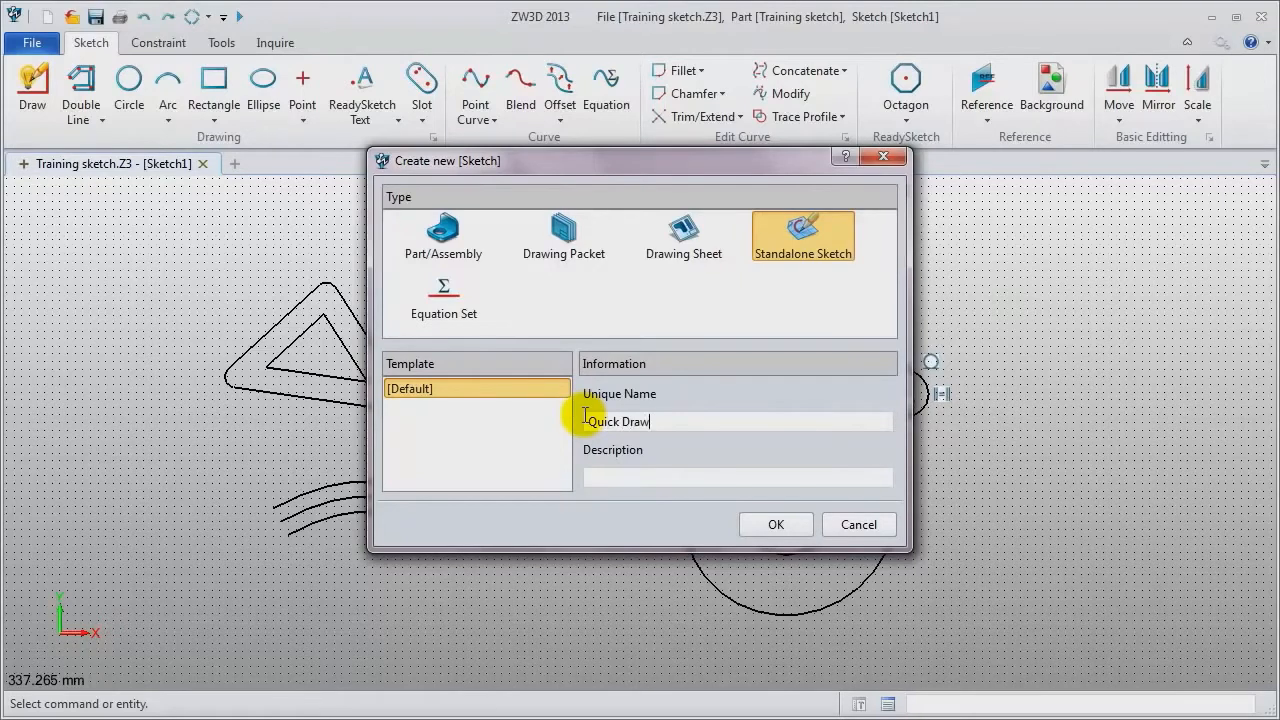
{"action": "key", "text": "Return"}
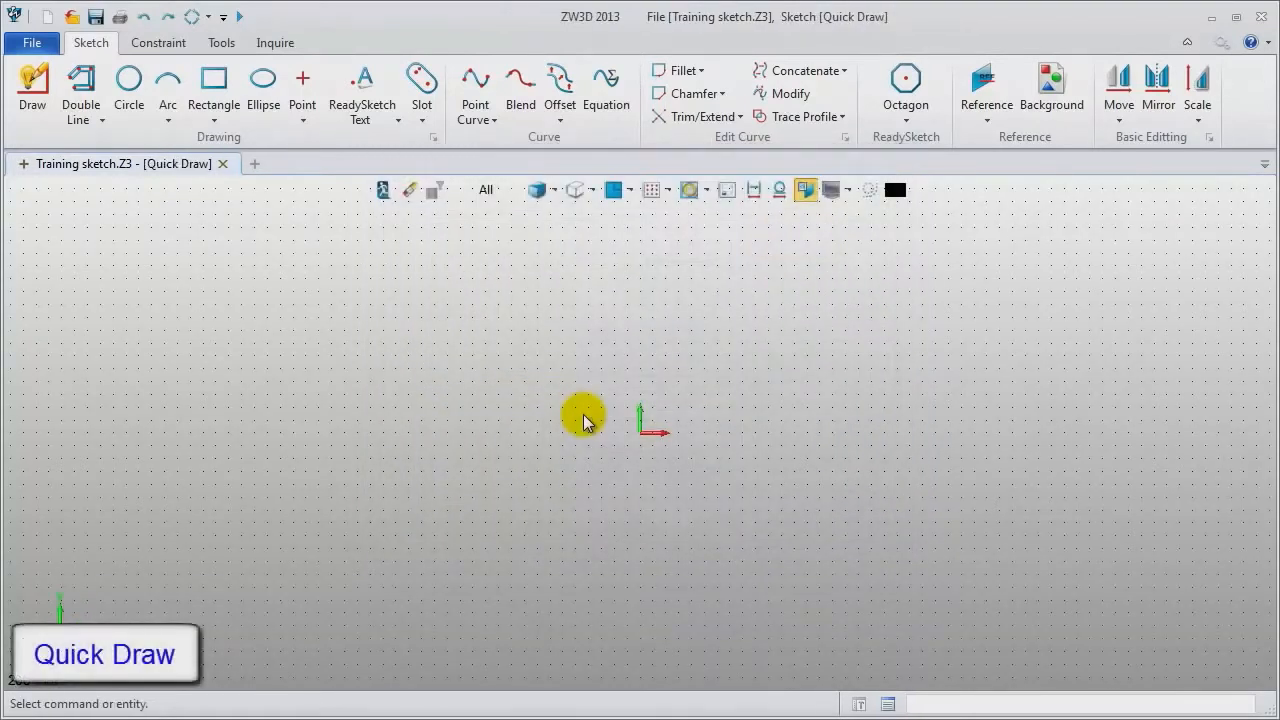
Draw a closed triangle with the Draw command, starting at -210, 40 with a horizontal base and its apex above.
{"action": "left_click", "coordinate": [32, 98]}
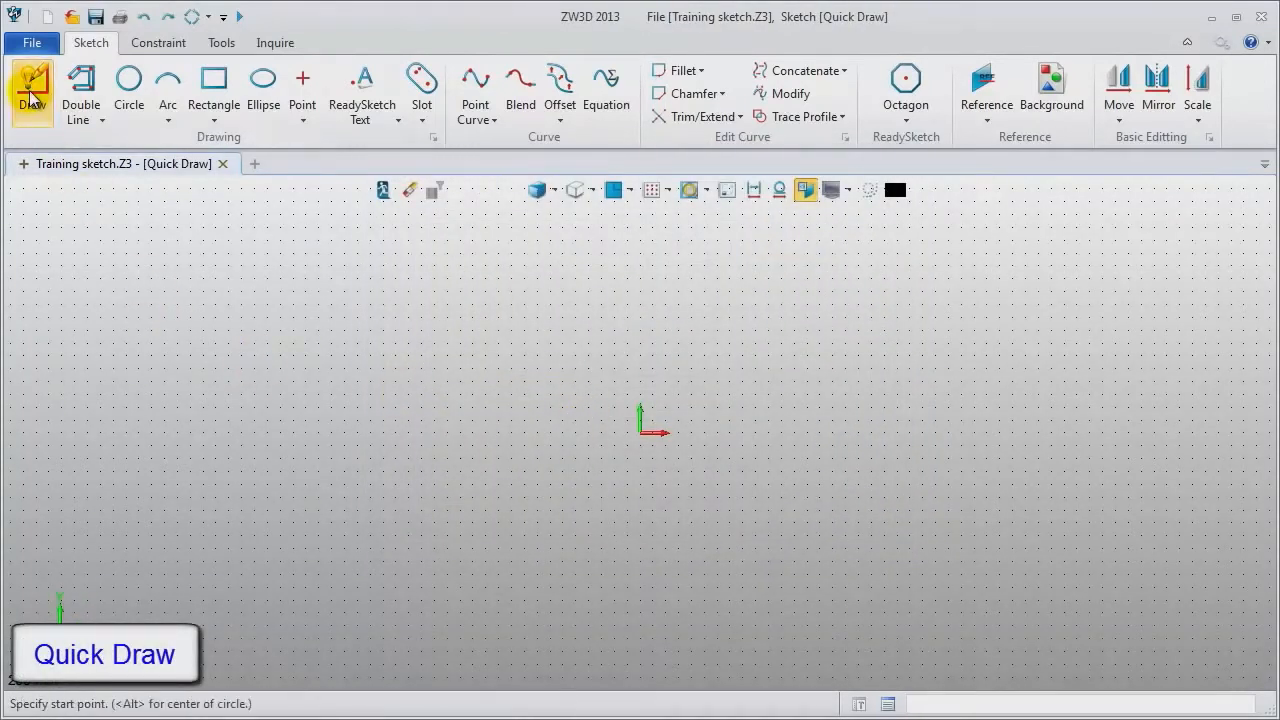
{"action": "left_click", "coordinate": [99, 332]}
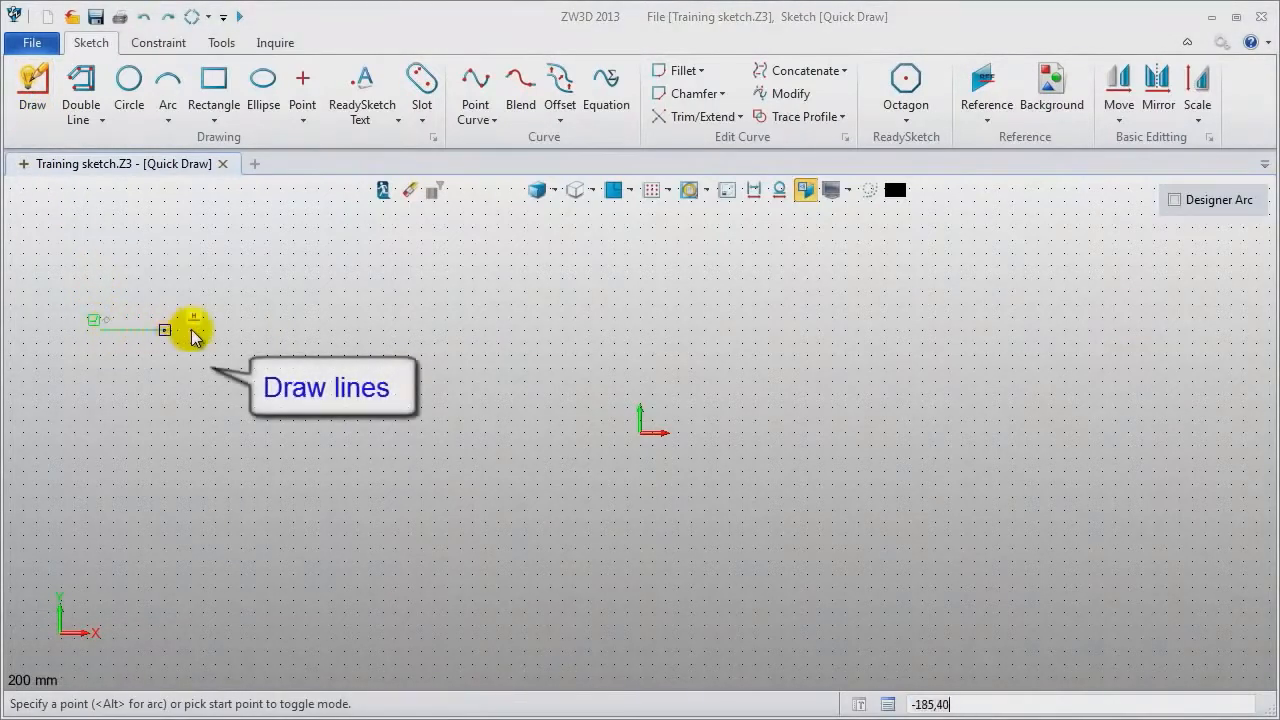
{"action": "left_click", "coordinate": [281, 329]}
{"action": "left_click", "coordinate": [150, 214]}
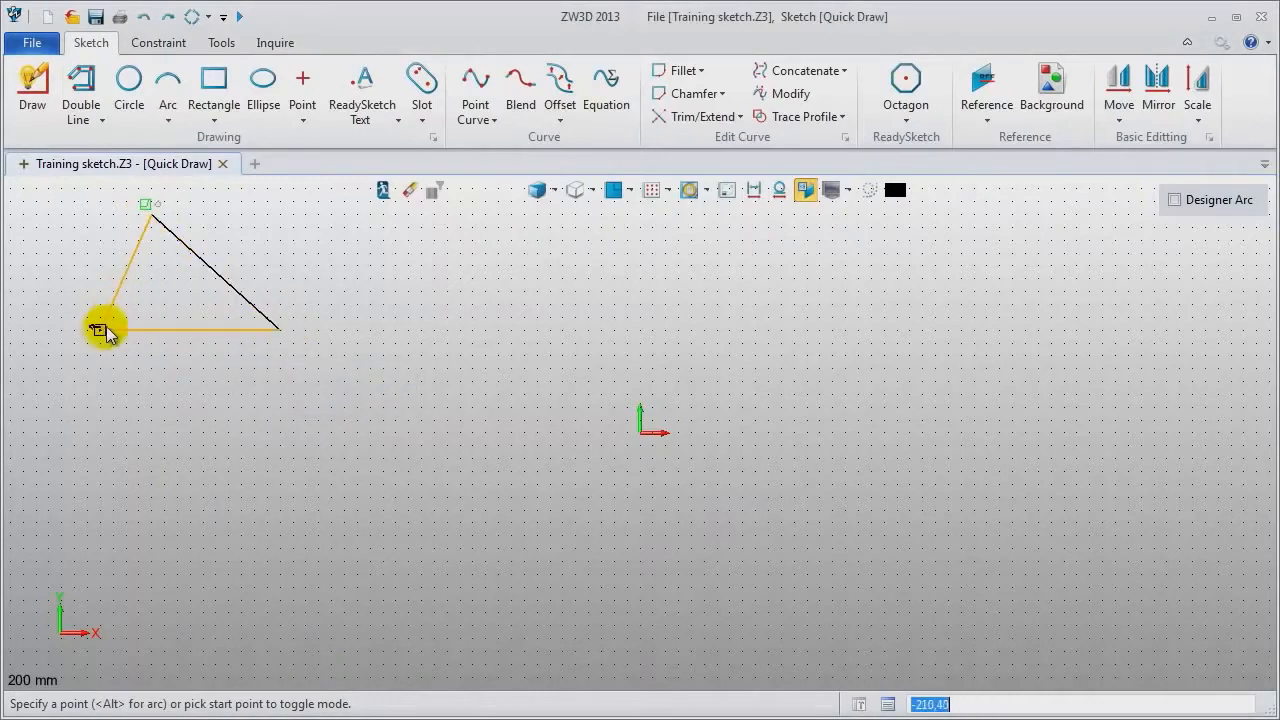
{"action": "left_click", "coordinate": [100, 329]}
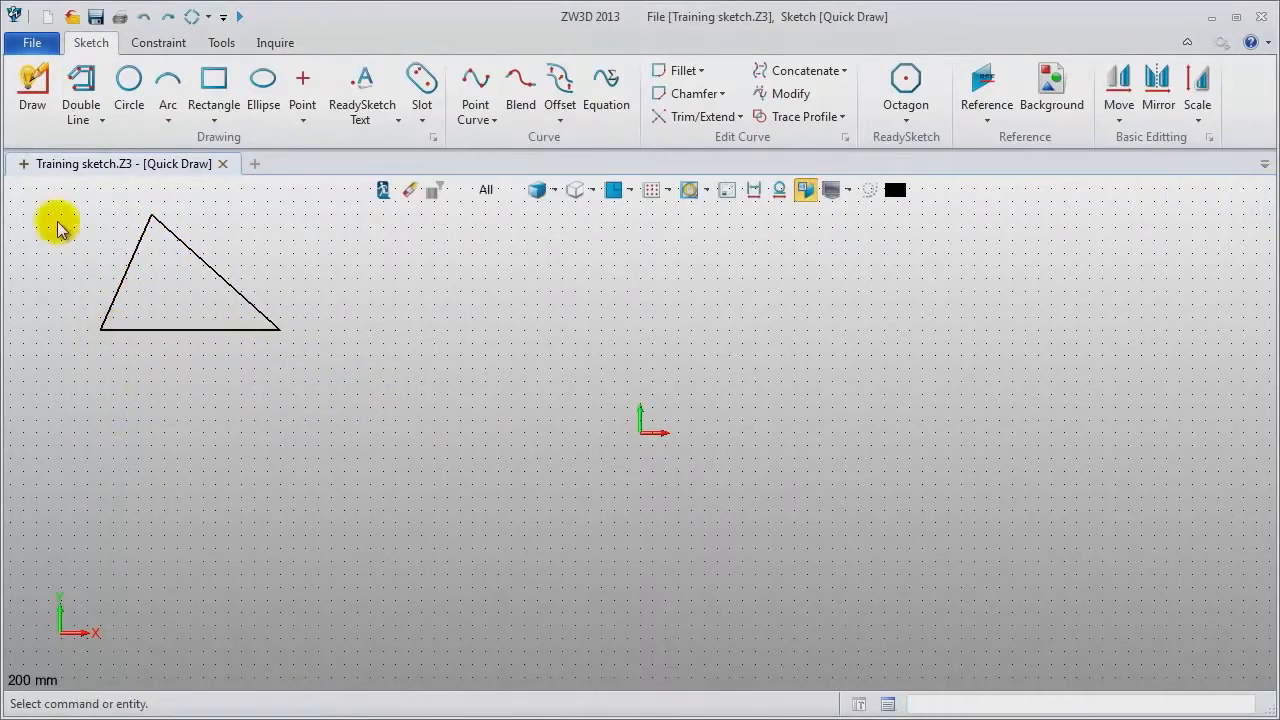
Draw a horizontal line beside the triangle and continue it with two tangent arcs, the second curling back downward.
{"action": "left_click", "coordinate": [26, 82]}
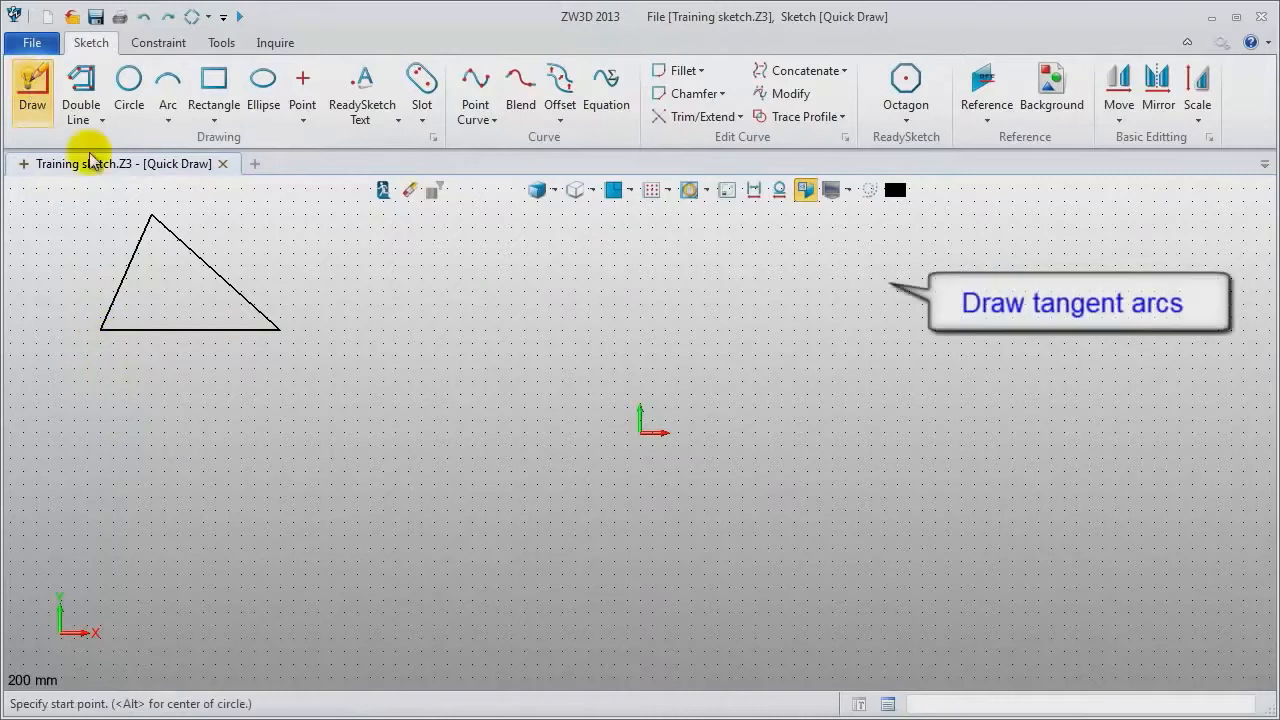
{"action": "left_click", "coordinate": [410, 329]}
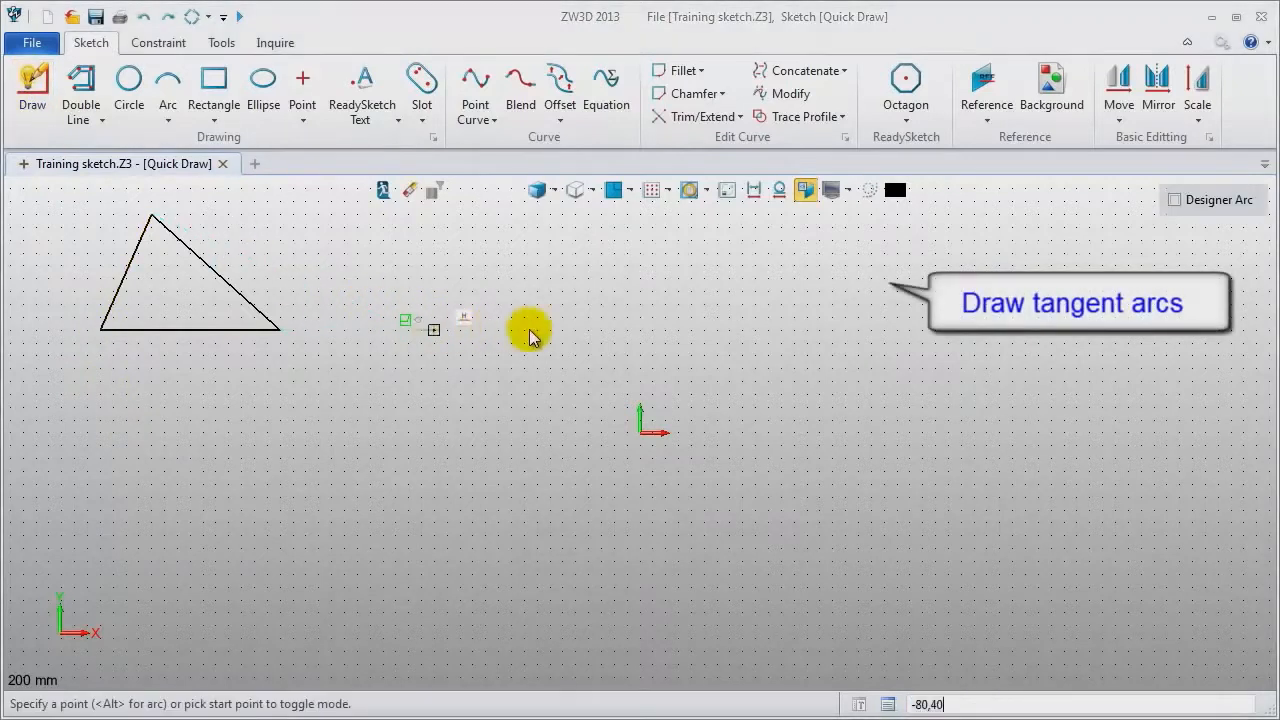
{"action": "left_click", "coordinate": [593, 331]}
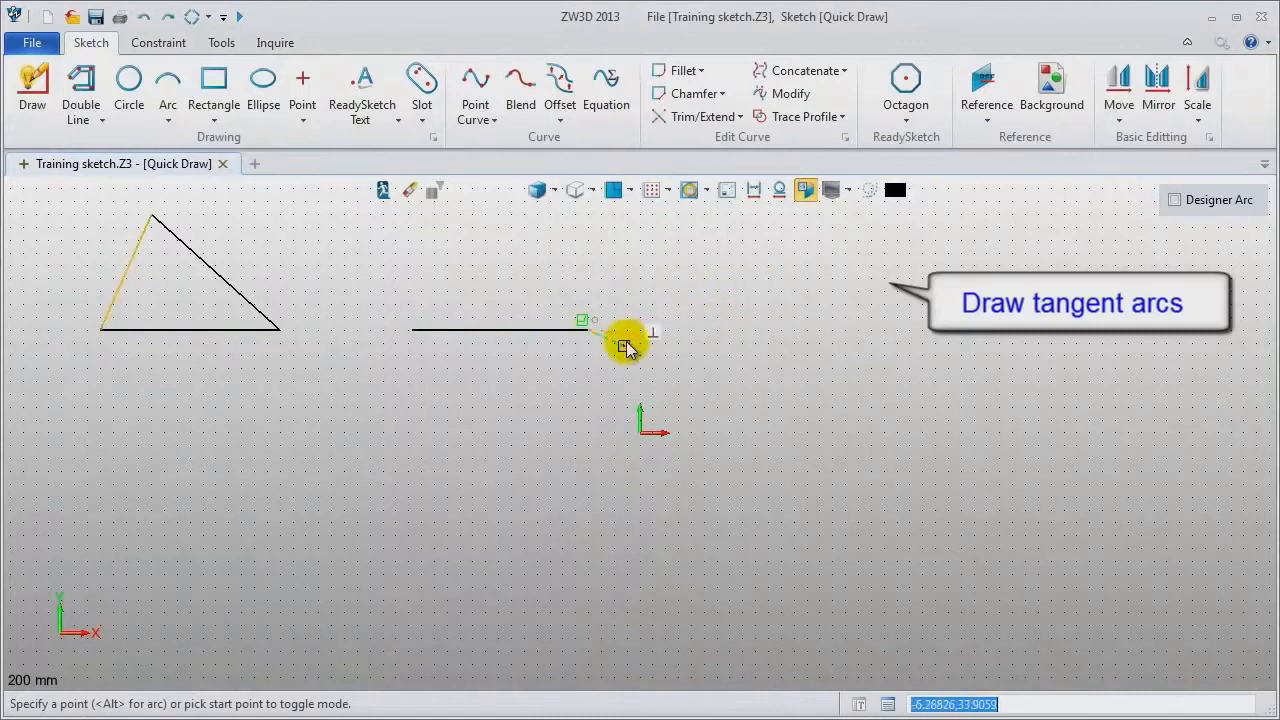
{"action": "left_click", "coordinate": [588, 333]}
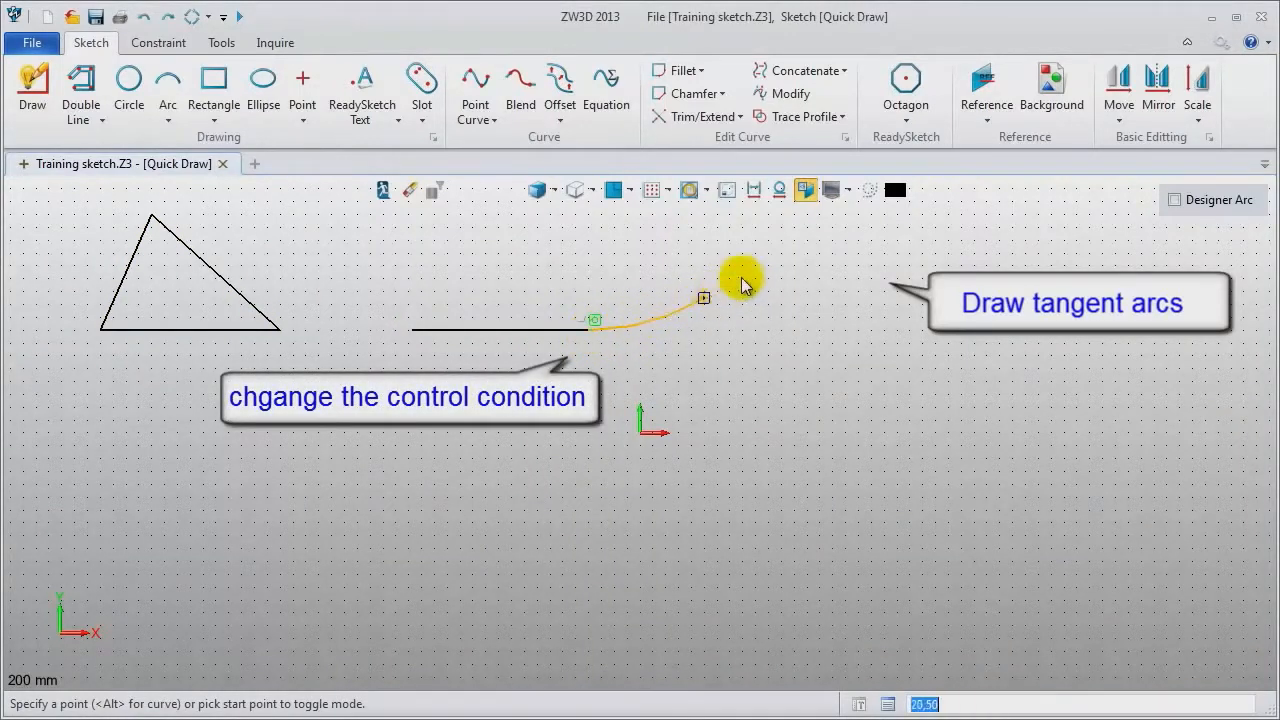
{"action": "left_click", "coordinate": [762, 250]}
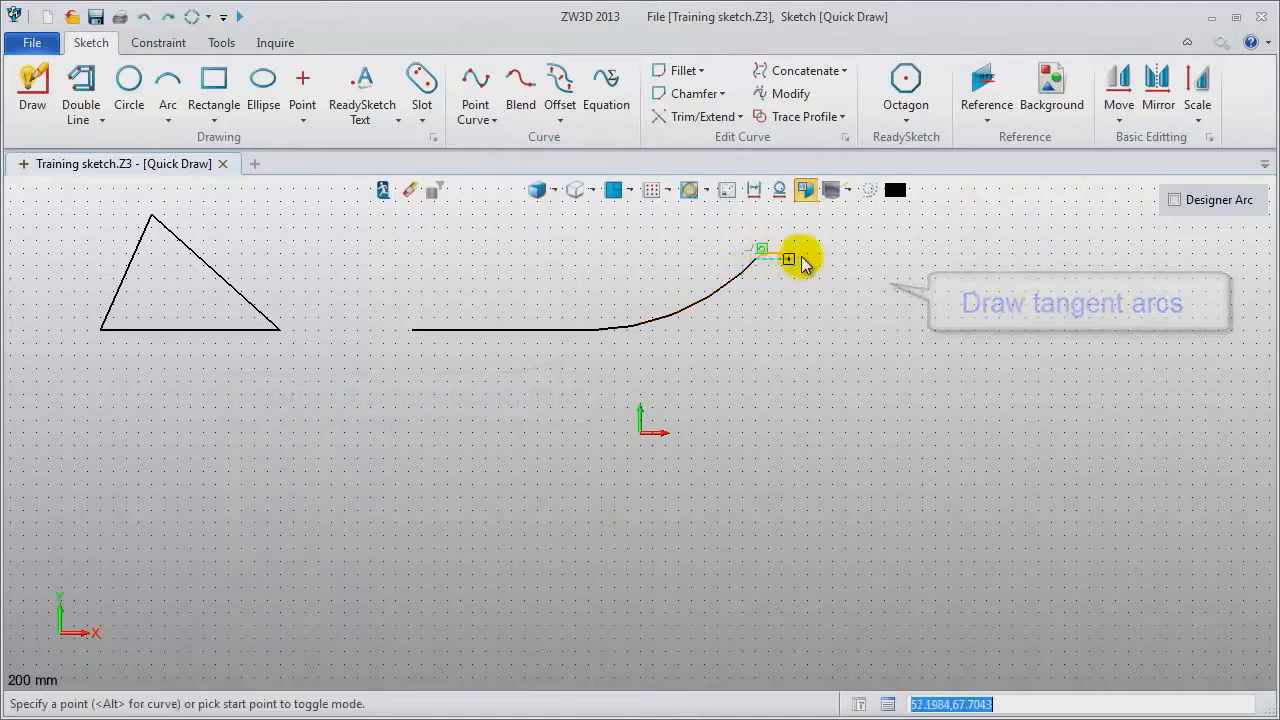
{"action": "left_click", "coordinate": [818, 370]}
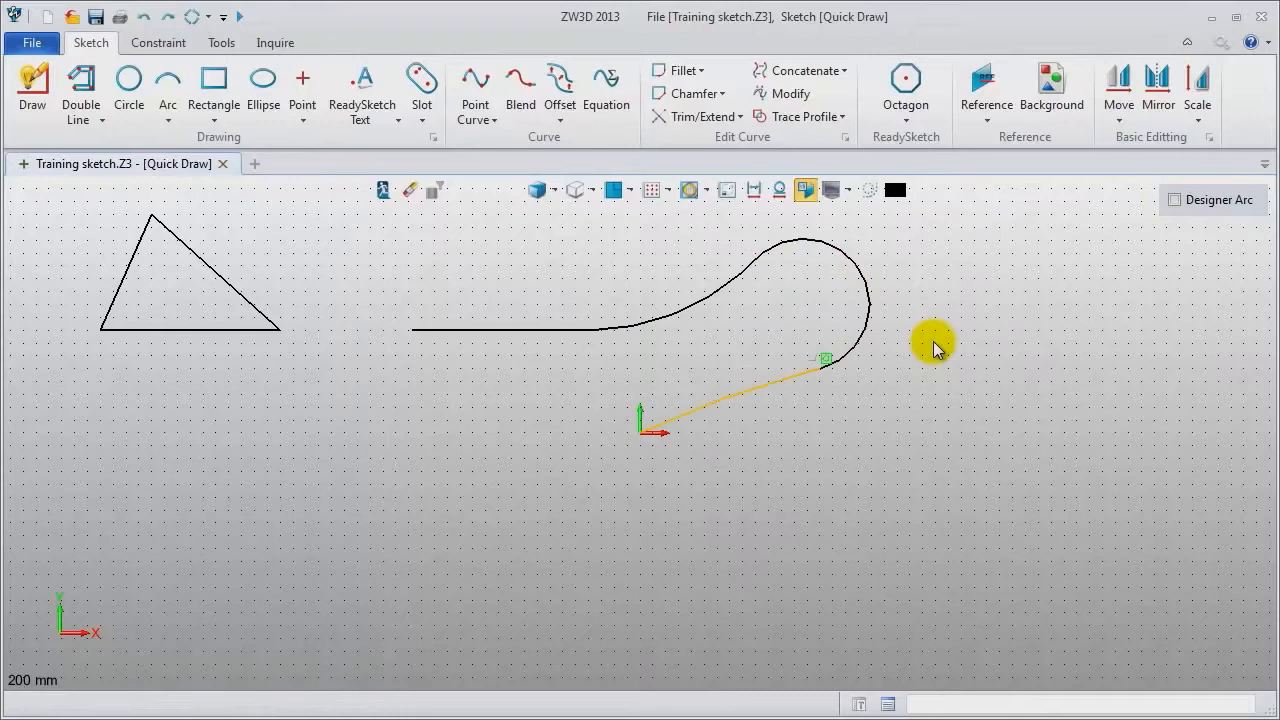
{"action": "middle_click", "coordinate": [931, 344]}
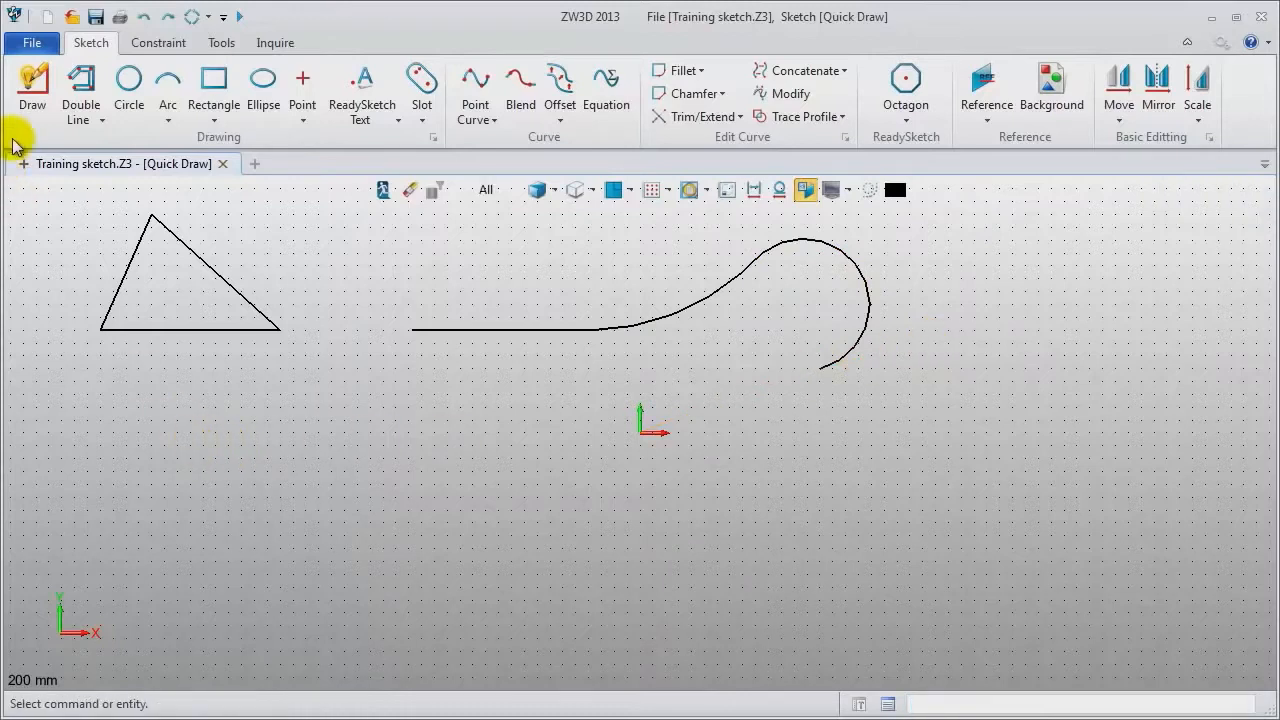
Draw an upward-bulging arc with the Draw command through two level endpoints and a midpoint, beyond the tangent arcs.
{"action": "left_click", "coordinate": [30, 100]}
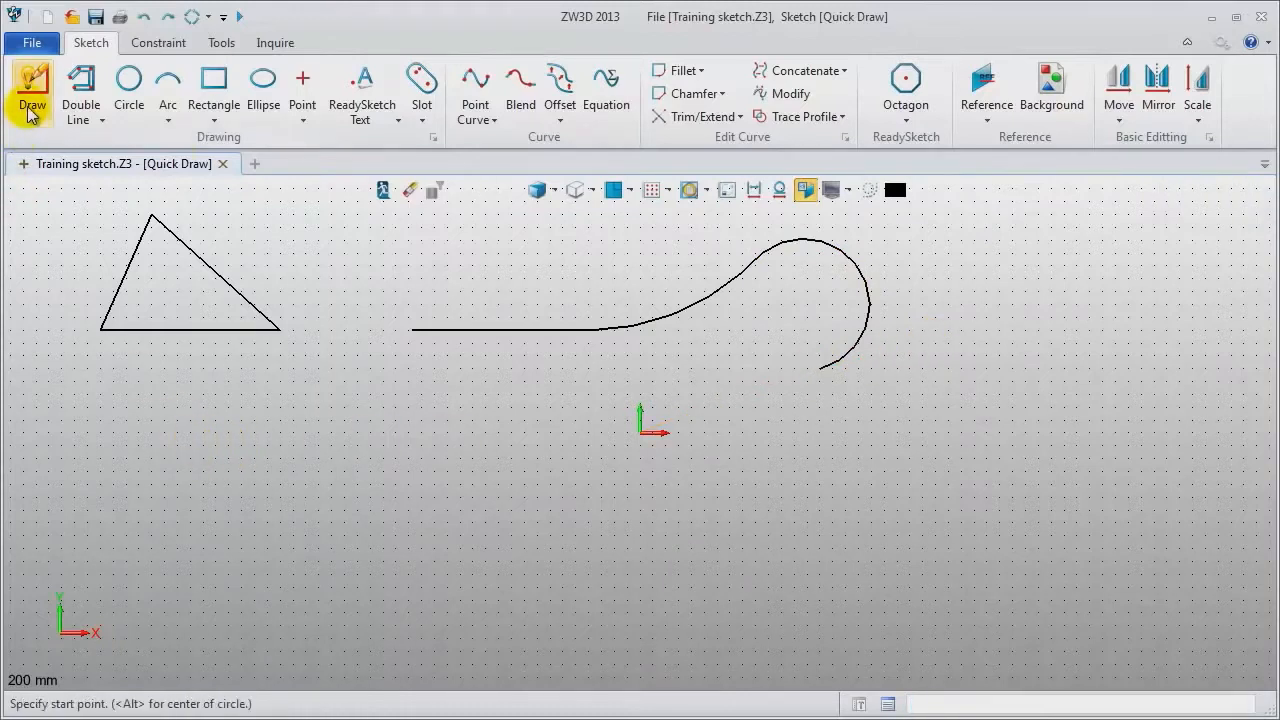
{"action": "left_click", "coordinate": [1018, 330]}
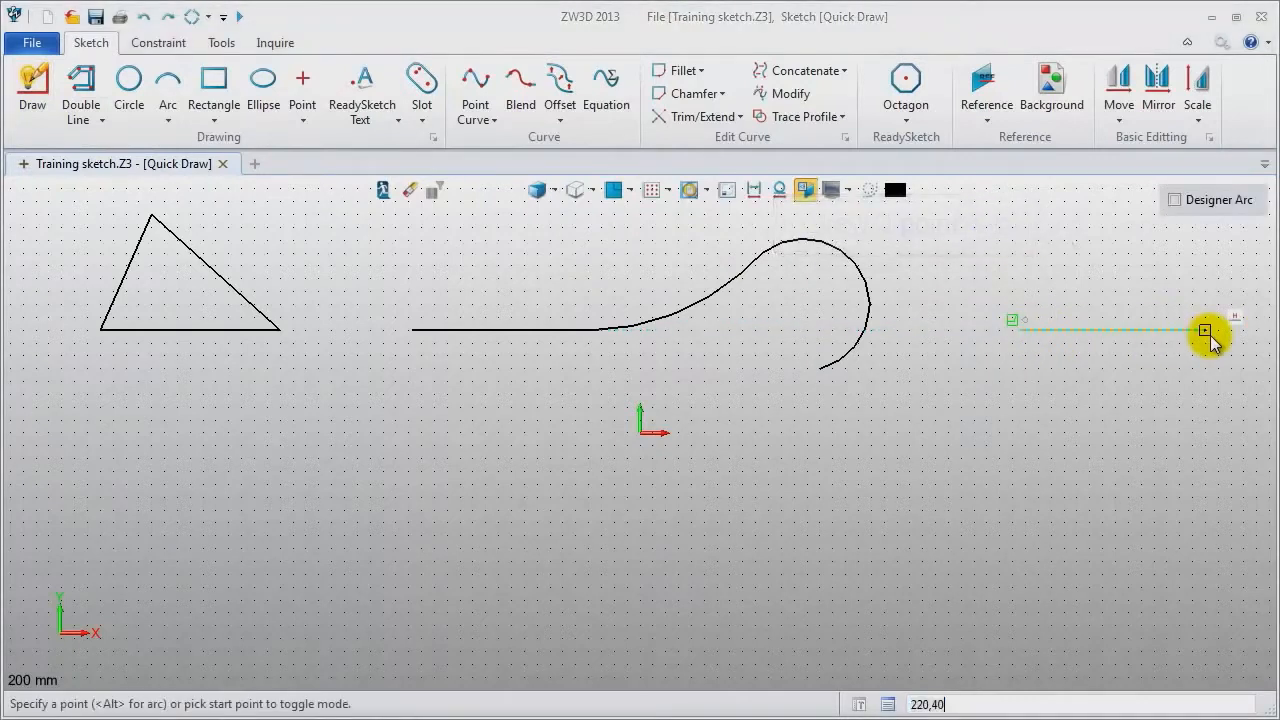
{"action": "key", "text": "alt"}
{"action": "left_click", "coordinate": [1230, 330]}
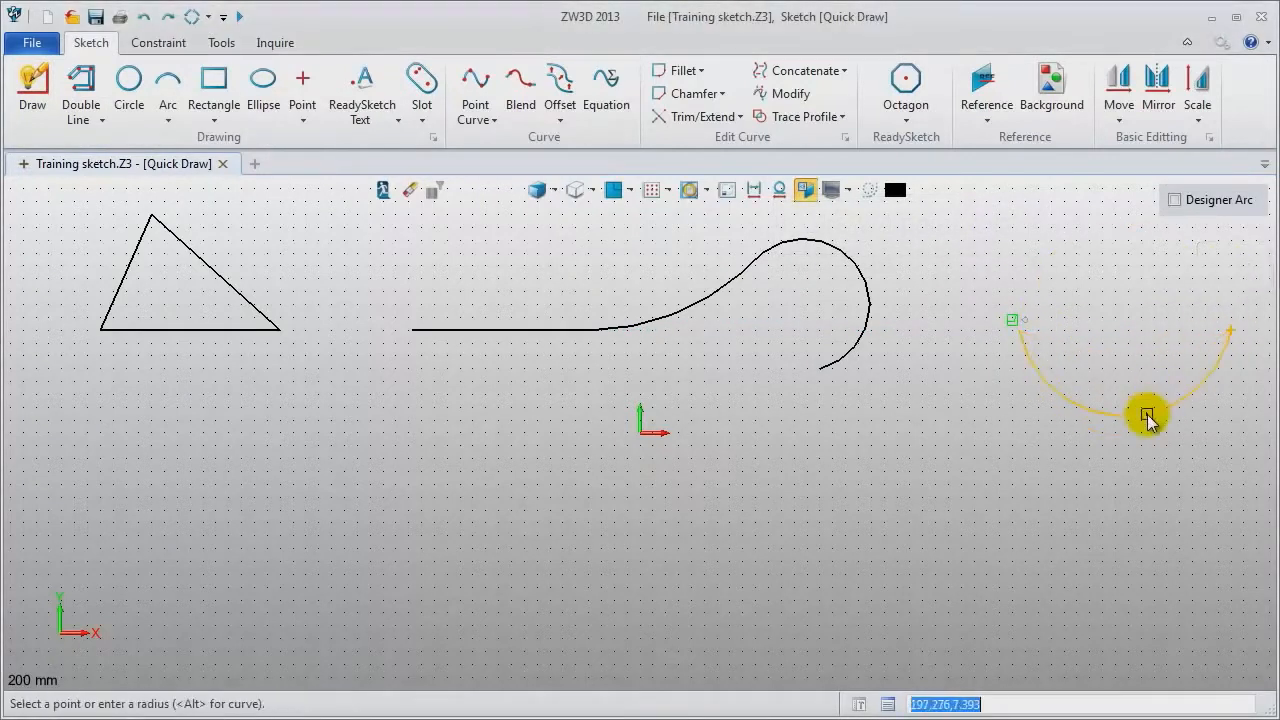
{"action": "left_click", "coordinate": [1126, 261]}
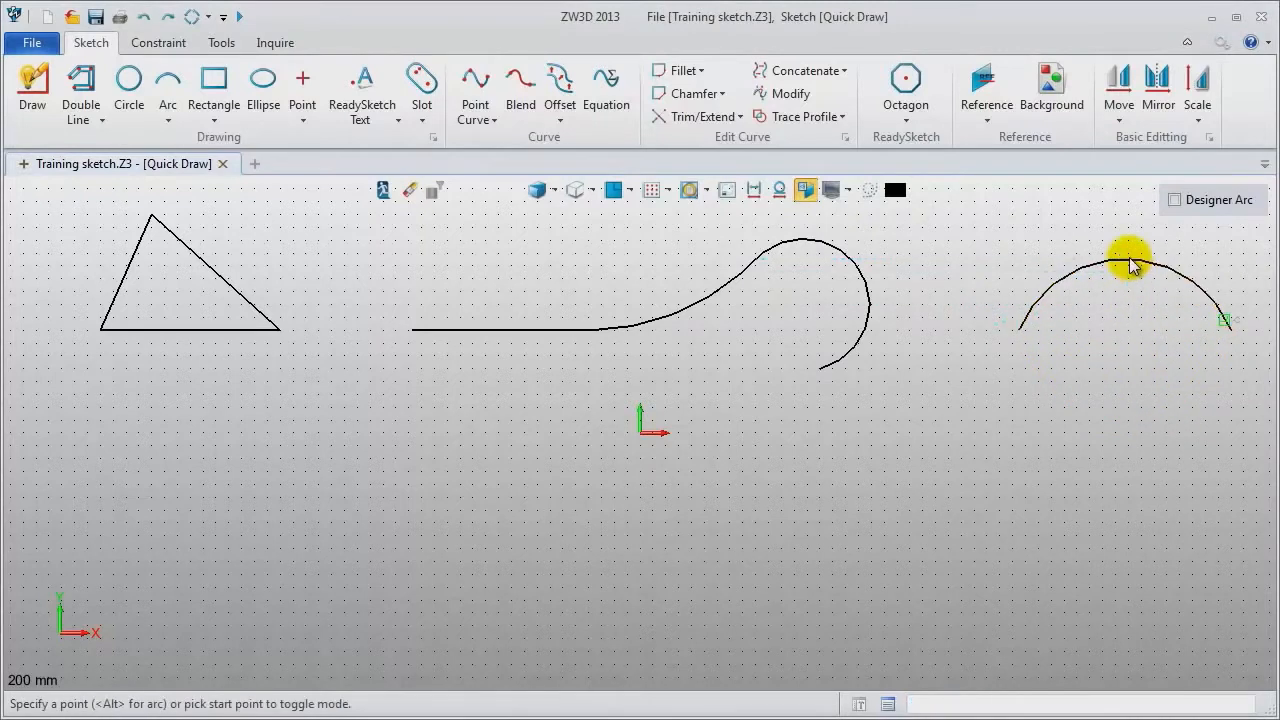
{"action": "middle_click", "coordinate": [1126, 461]}
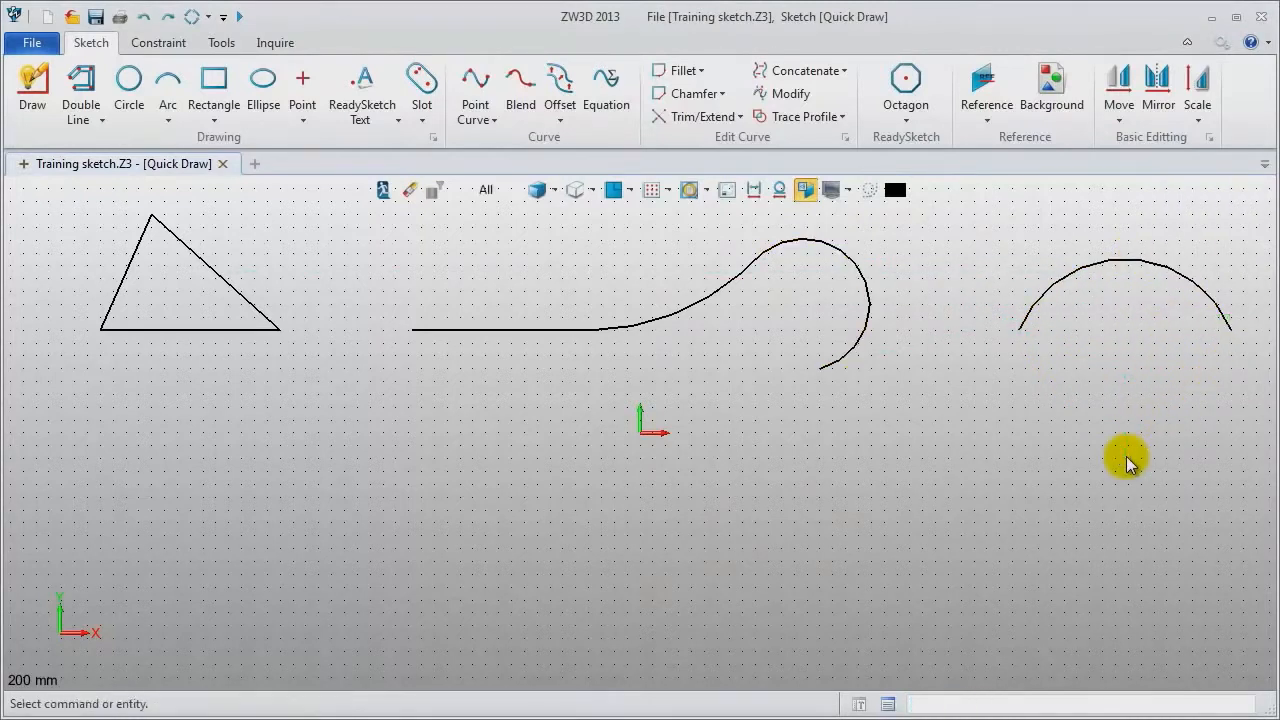
Draw three concentric circles of different sizes below the triangle with the Draw command.
{"action": "left_click", "coordinate": [32, 105]}
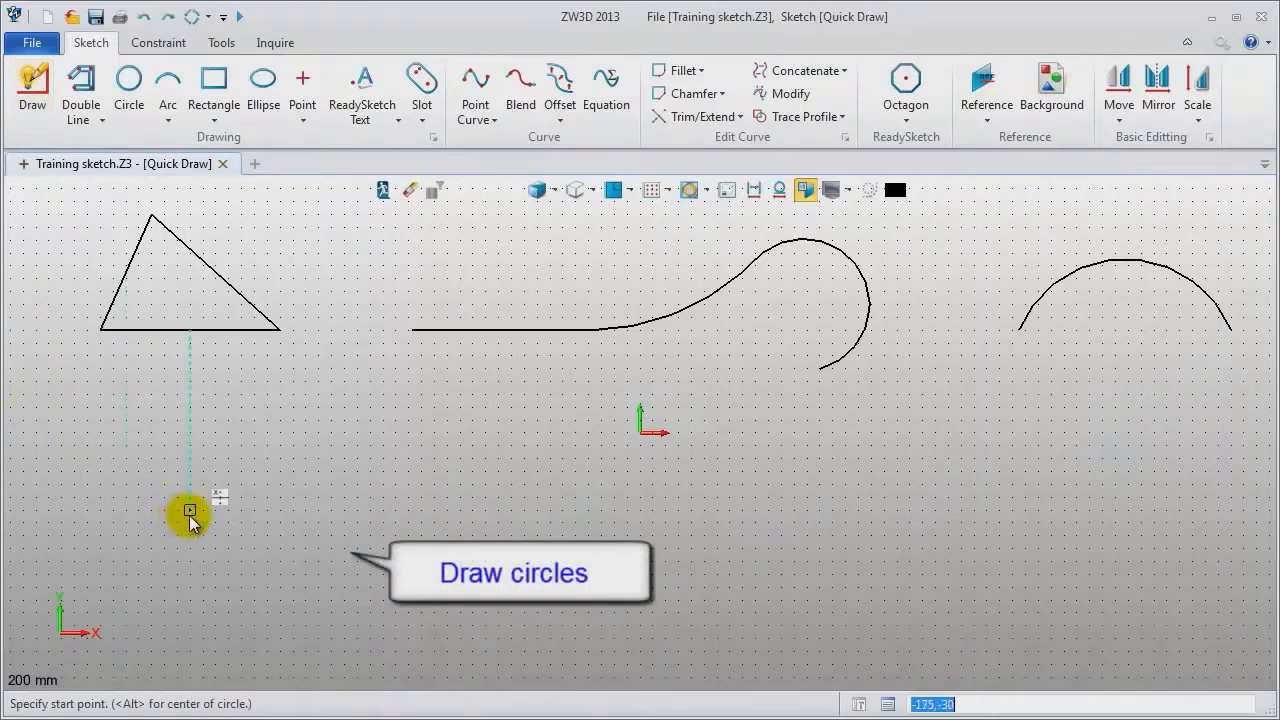
{"action": "left_click", "coordinate": [222, 510], "text": "alt"}
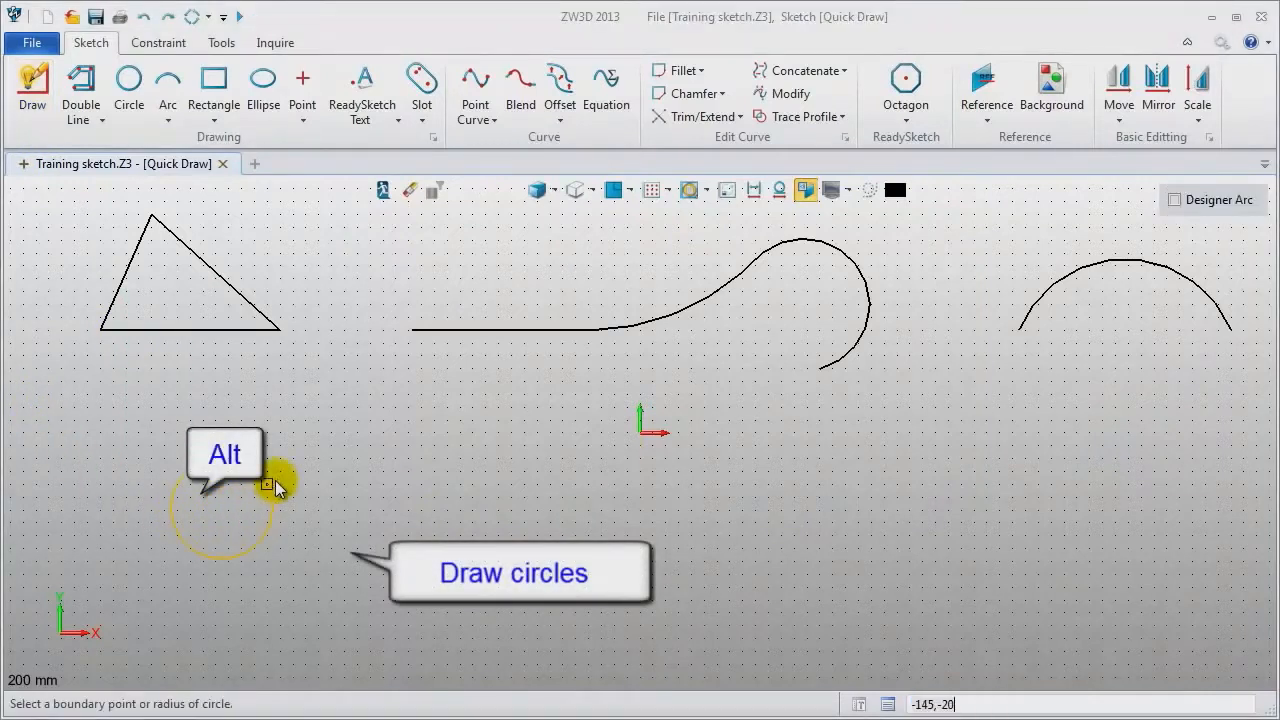
{"action": "left_click", "coordinate": [343, 457]}
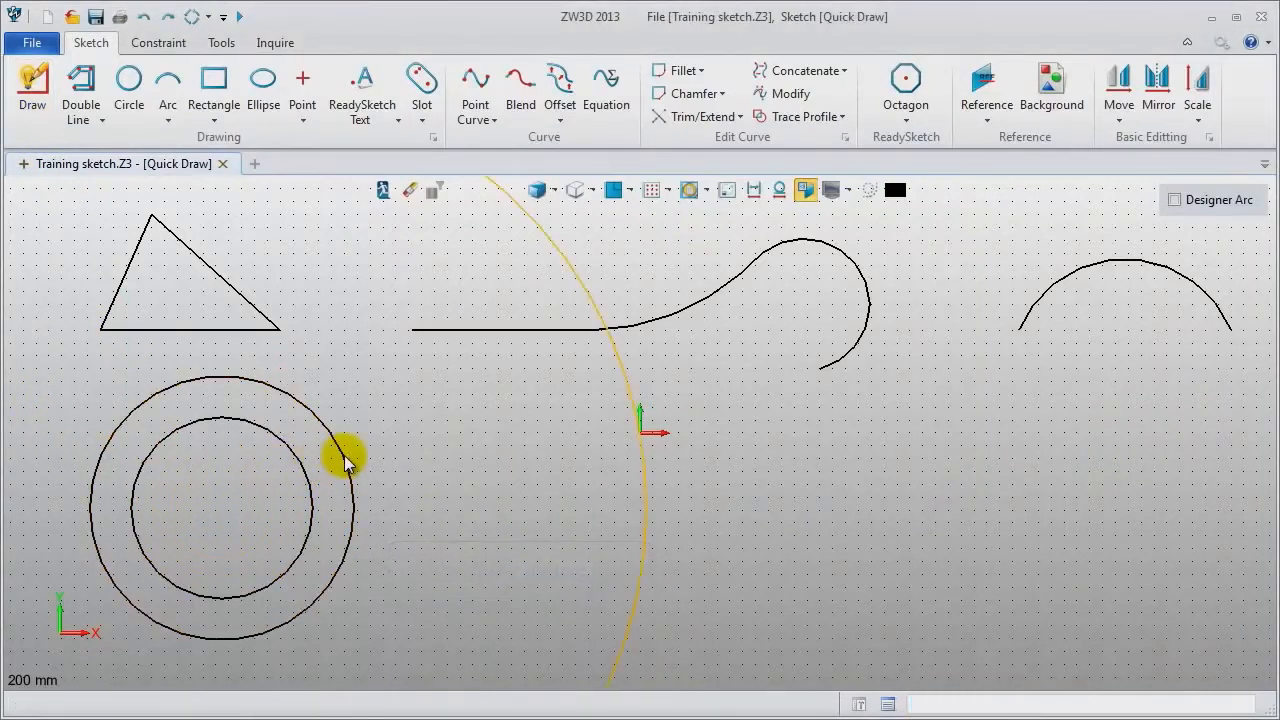
{"action": "left_click", "coordinate": [272, 492]}
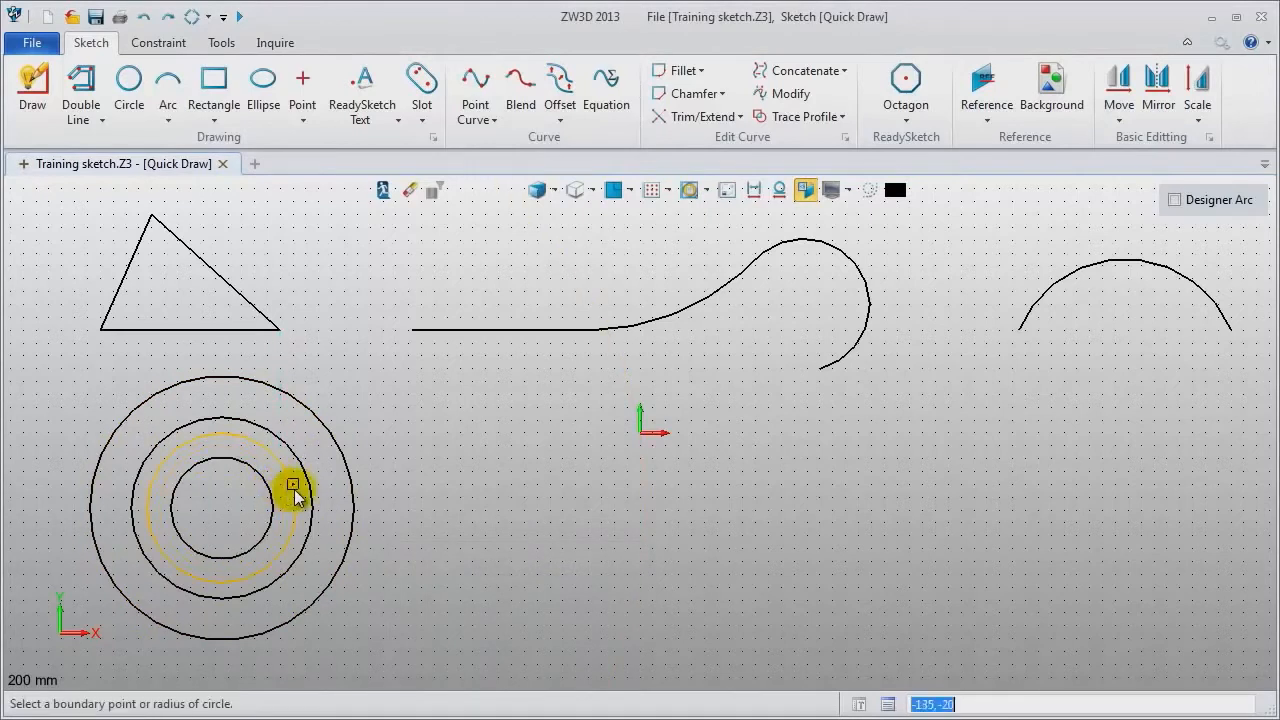
{"action": "middle_click", "coordinate": [294, 488]}
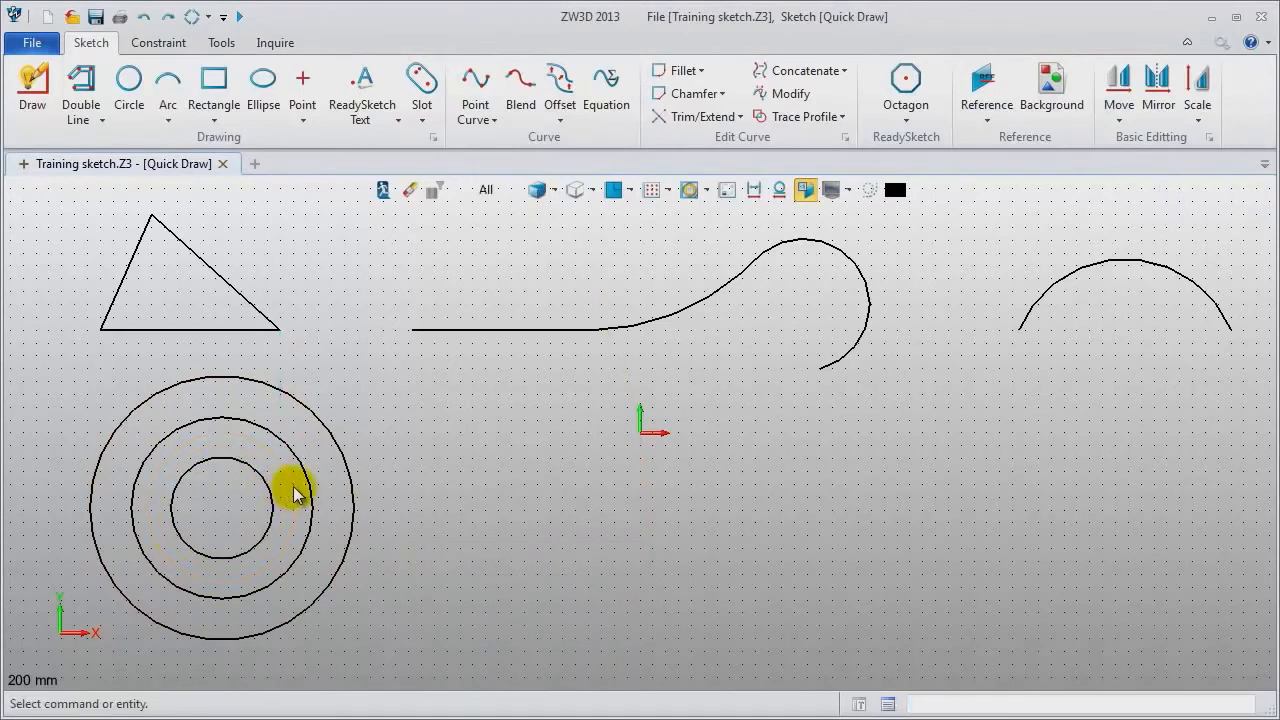
Draw a downward-bulging radius arc below the sketch origin with the Draw command, using two level endpoints and an entered radius.
{"action": "scroll", "coordinate": [498, 508], "scroll_direction": "up", "scroll_amount": 1}
{"action": "middle_click", "coordinate": [498, 503]}
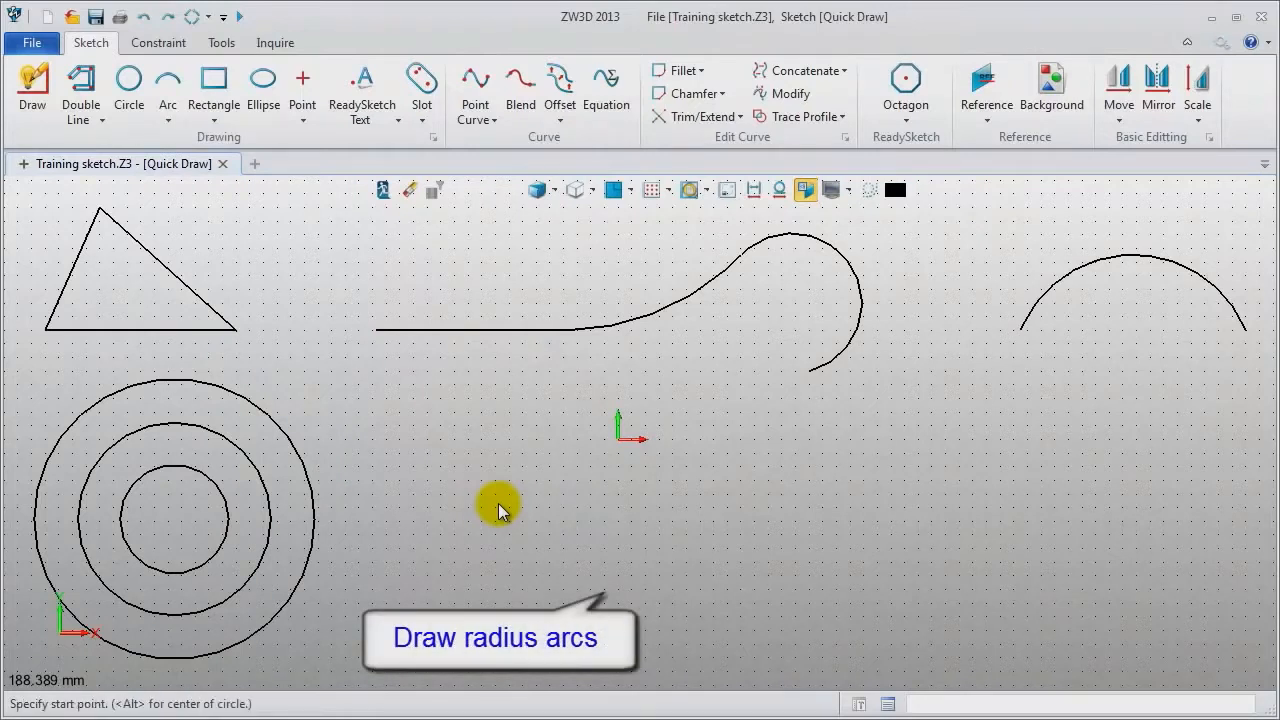
{"action": "left_click", "coordinate": [480, 508]}
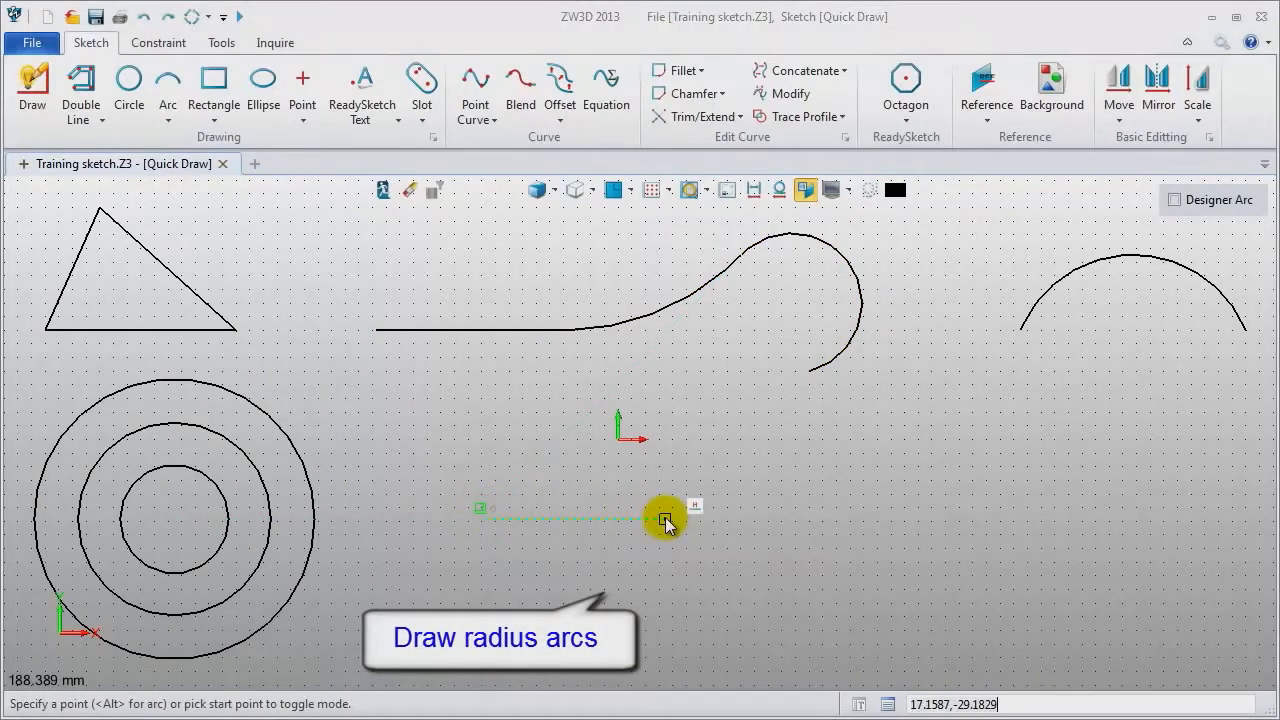
{"action": "key", "text": "alt"}
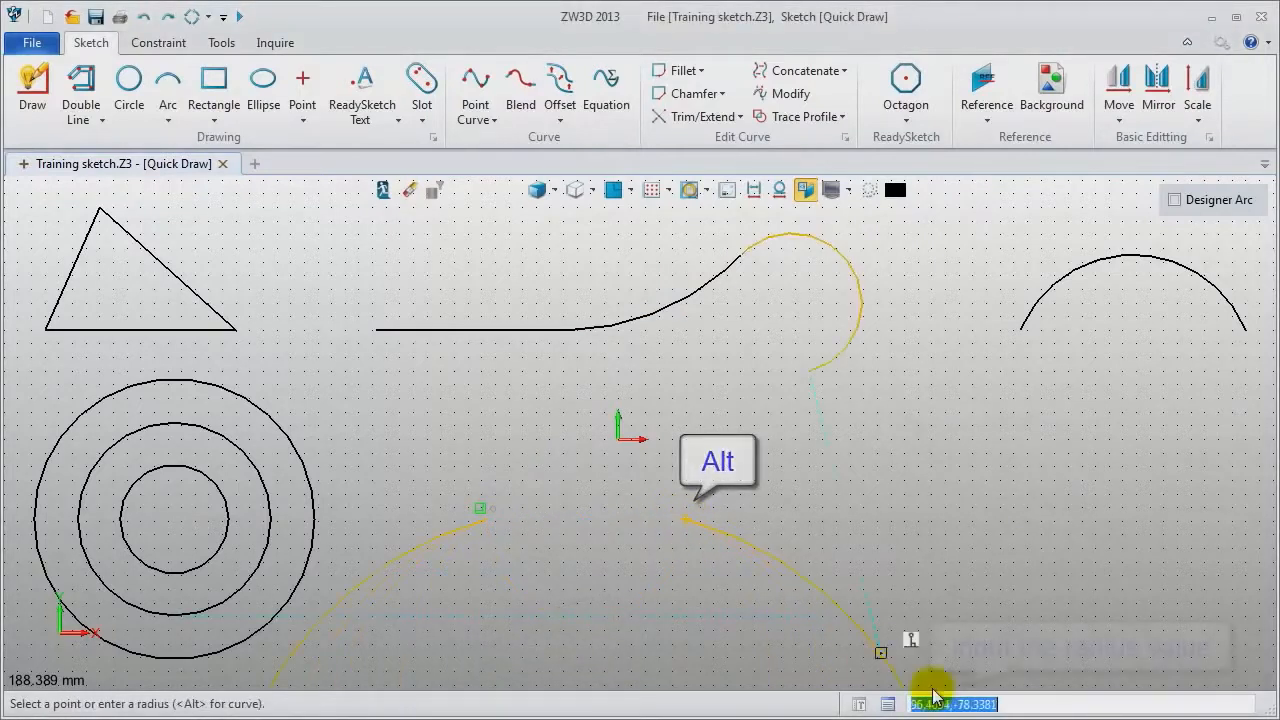
{"action": "key", "text": "Return"}
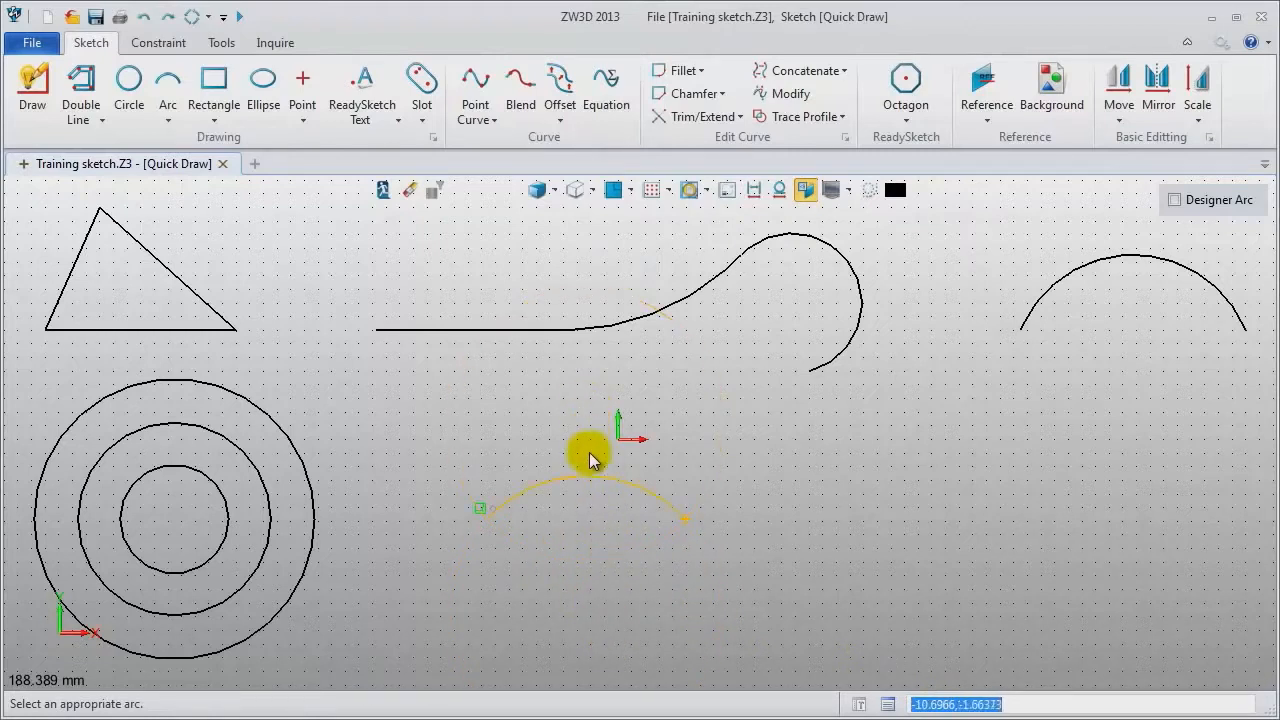
{"action": "left_click", "coordinate": [590, 554]}
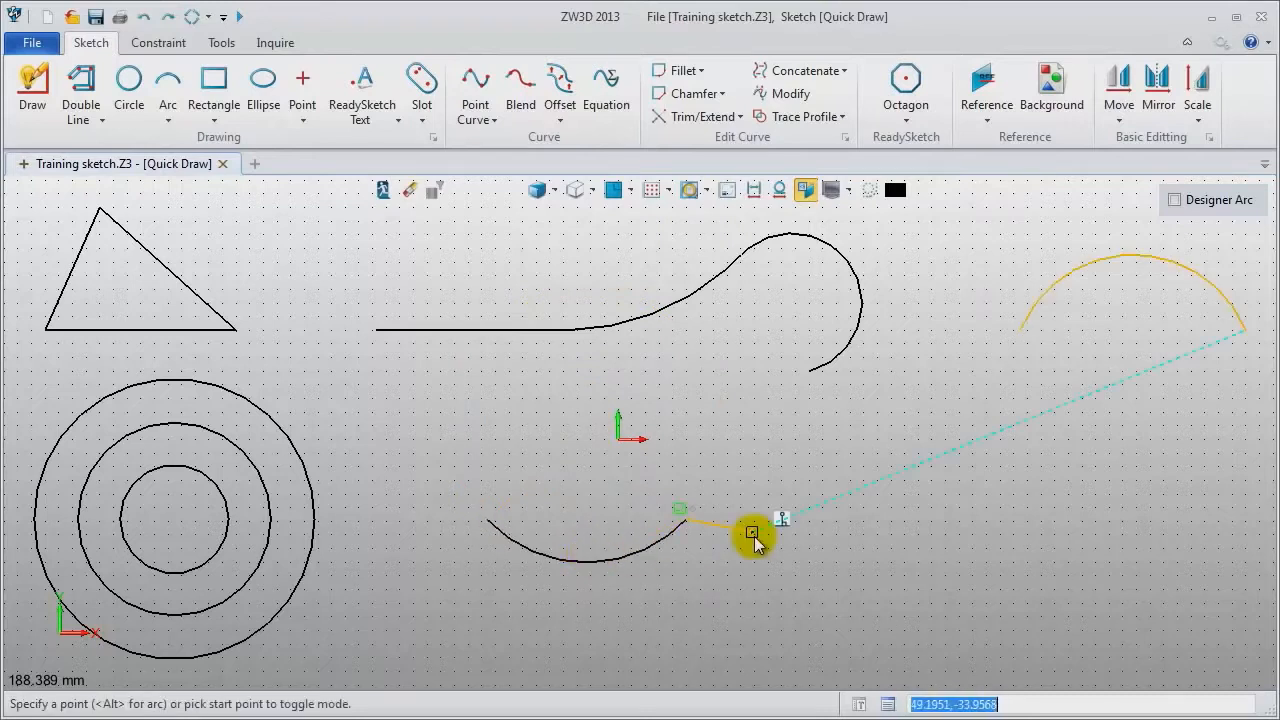
{"action": "key", "text": "Escape"}
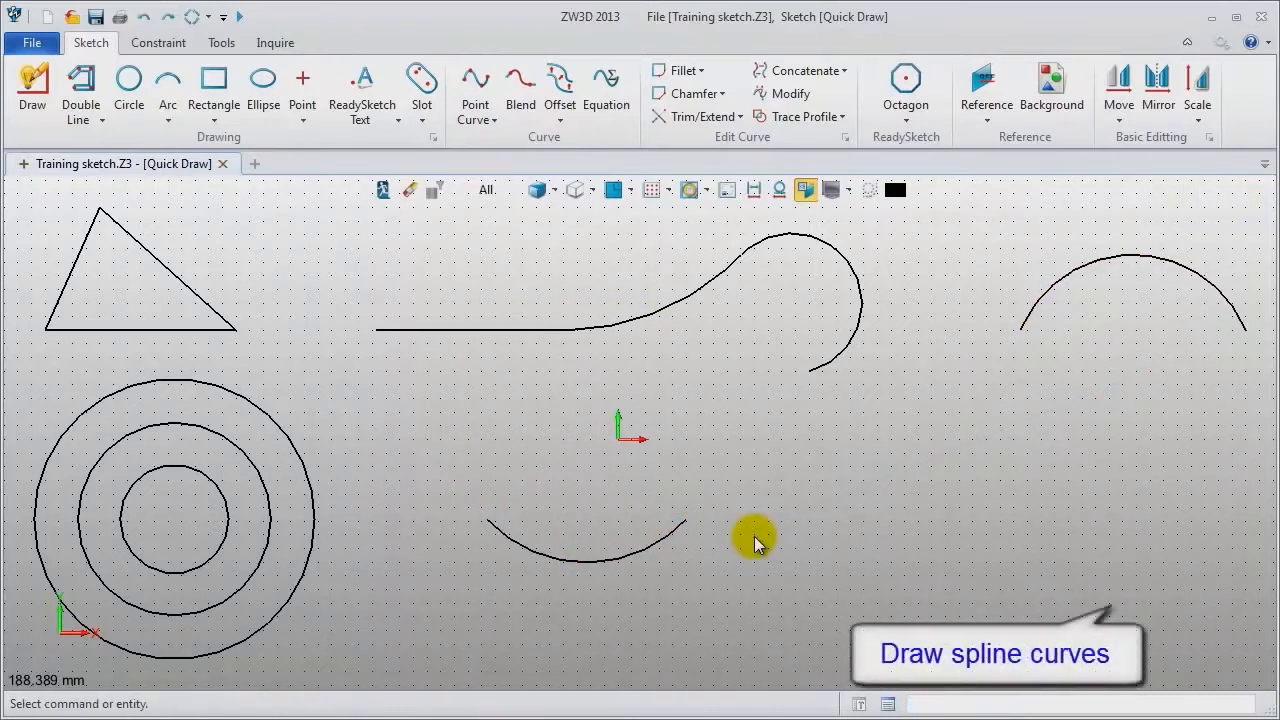
Draw a wavy five-point spline with the Draw command, beginning beside the radius arc and ending below the upward-bulging arc.
{"action": "middle_click", "coordinate": [755, 537]}
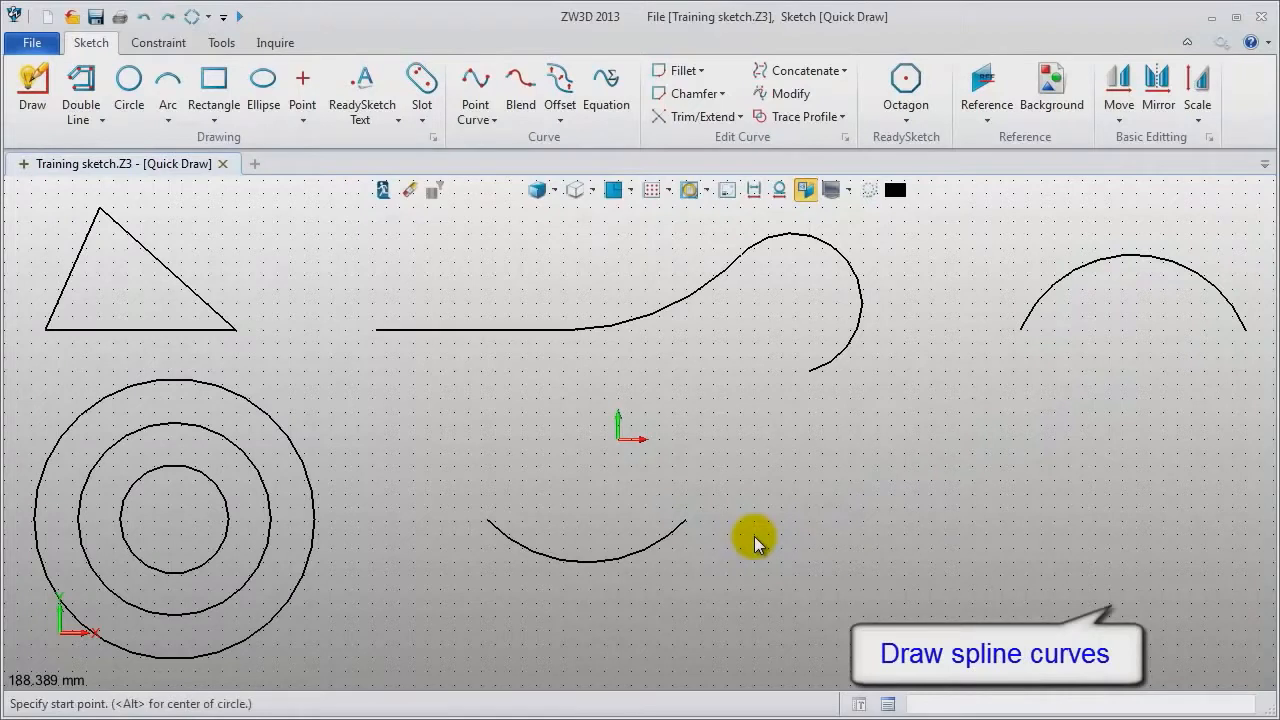
{"action": "left_click", "coordinate": [708, 607]}
{"action": "key", "text": "alt"}
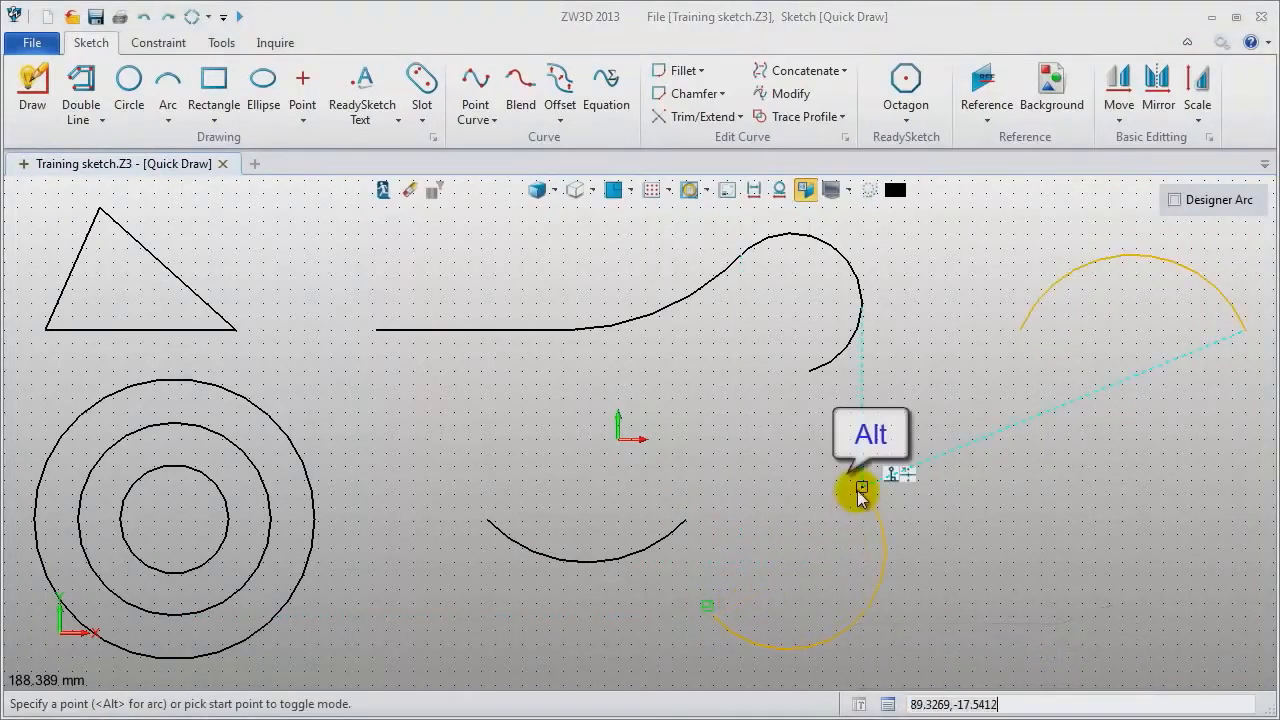
{"action": "left_click", "coordinate": [860, 490]}
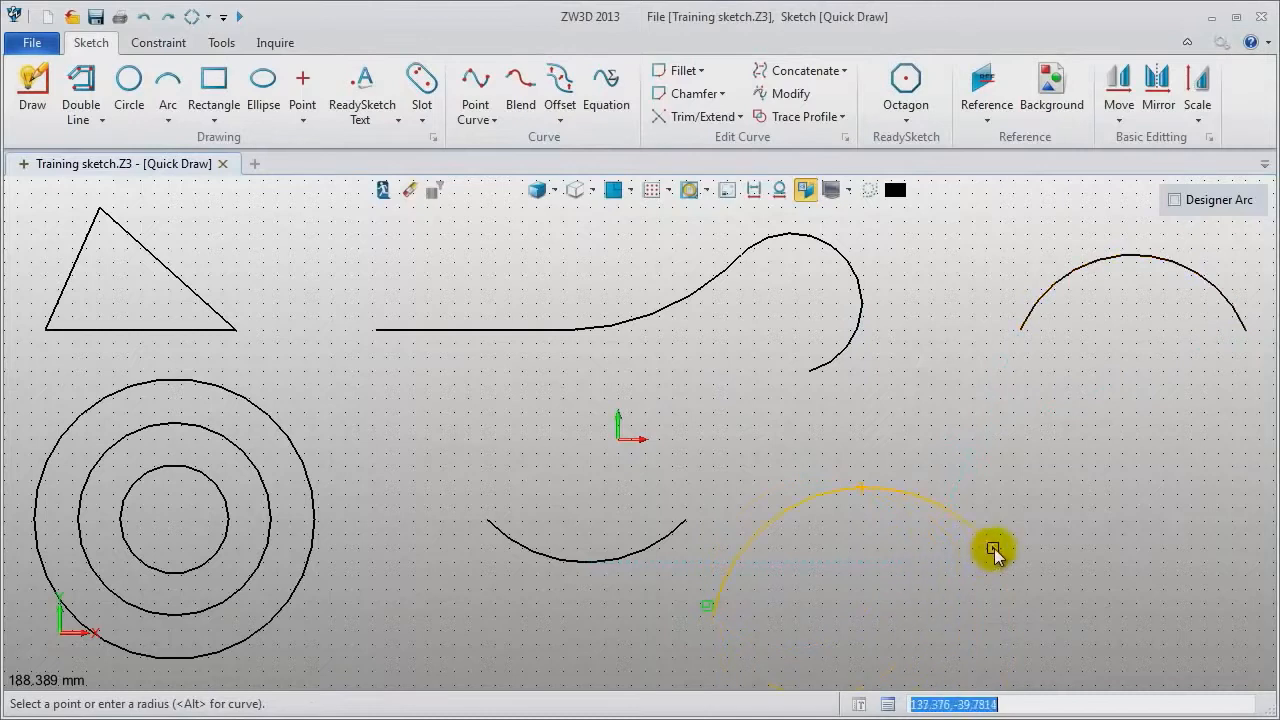
{"action": "key", "text": "alt"}
{"action": "left_click", "coordinate": [1020, 570]}
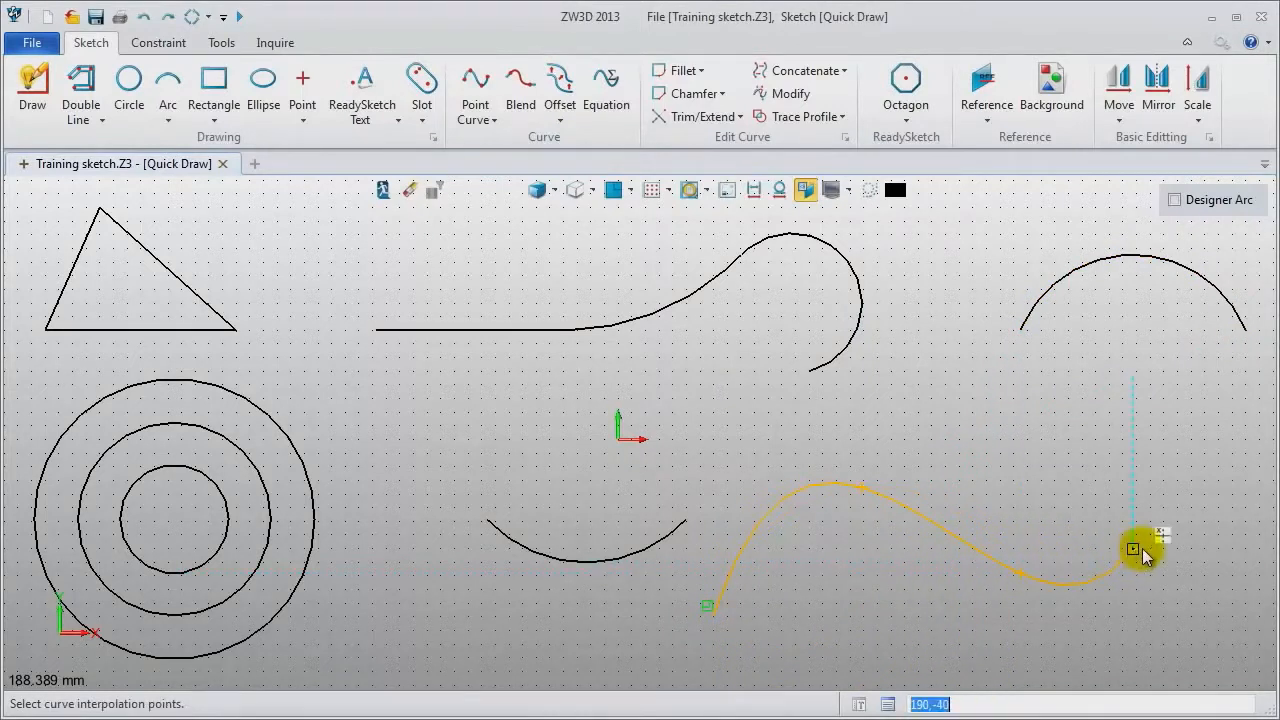
{"action": "left_click", "coordinate": [1155, 537]}
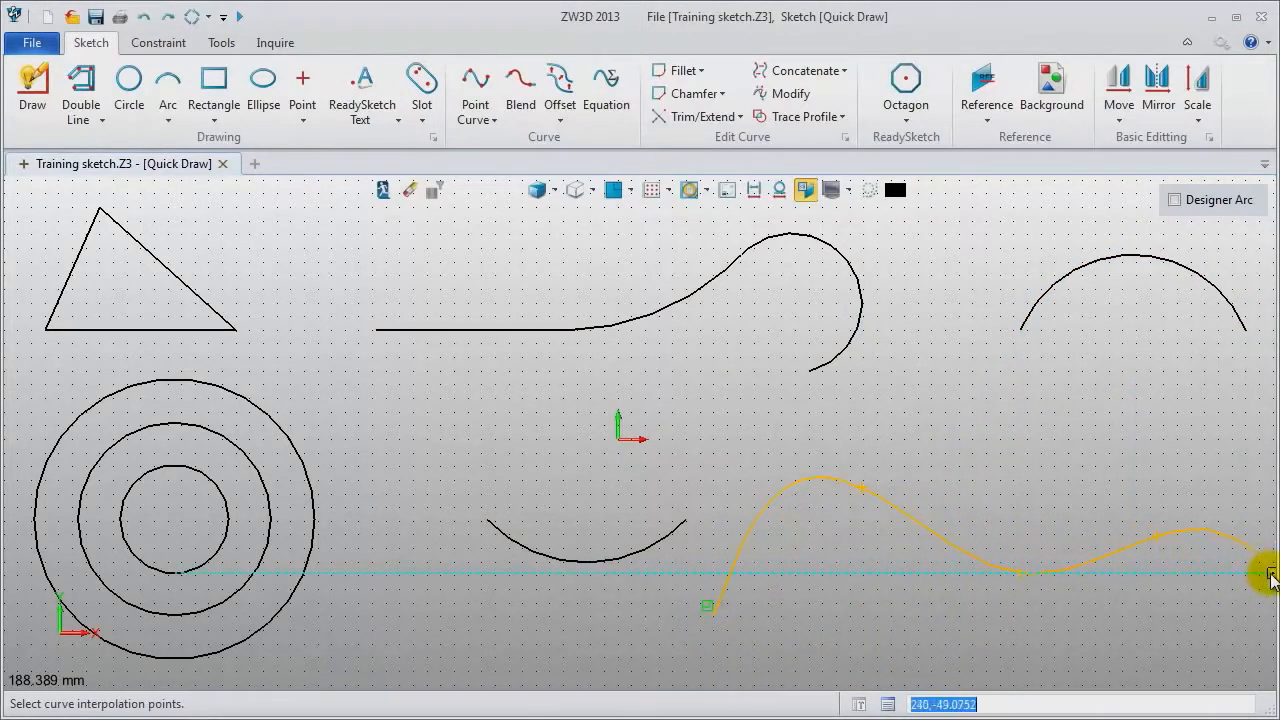
{"action": "left_click", "coordinate": [1259, 574]}
{"action": "middle_click", "coordinate": [1117, 519]}
{"action": "middle_click", "coordinate": [1025, 498]}
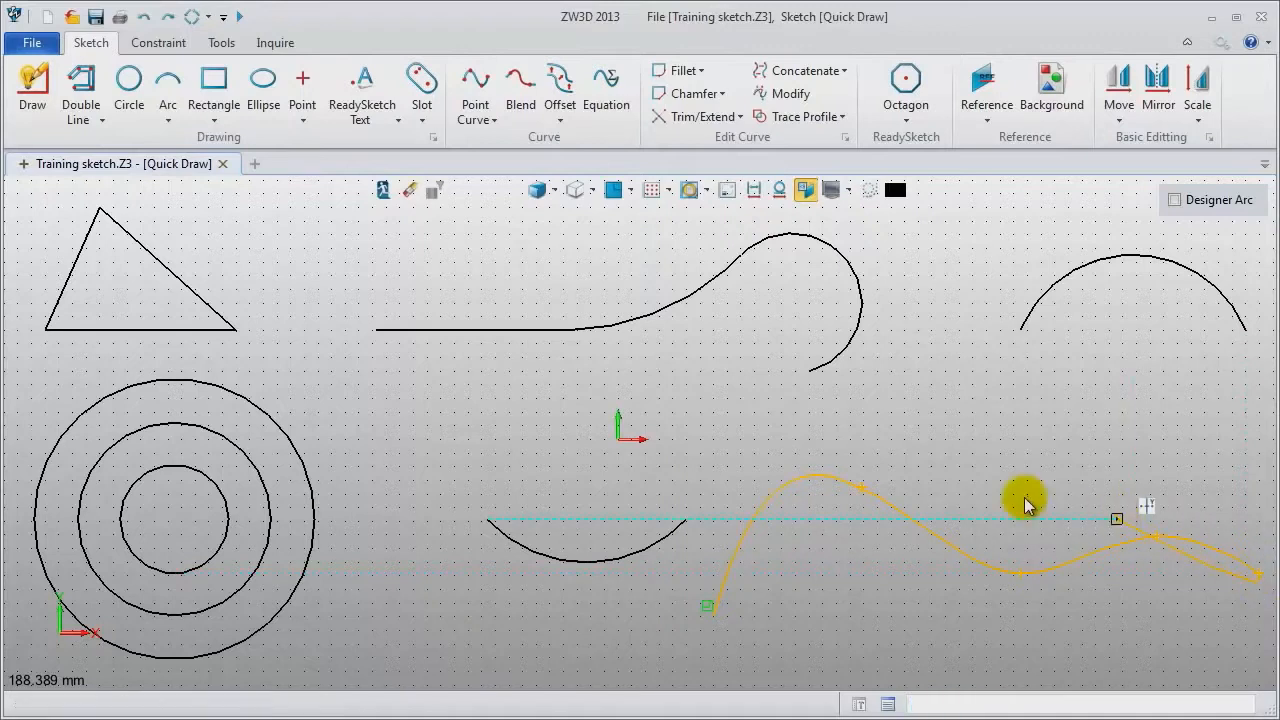
{"action": "middle_click", "coordinate": [1025, 500]}
Modify the spline by moving the control point above its first crest lower and towards the second crest.
{"action": "left_click", "coordinate": [940, 533]}
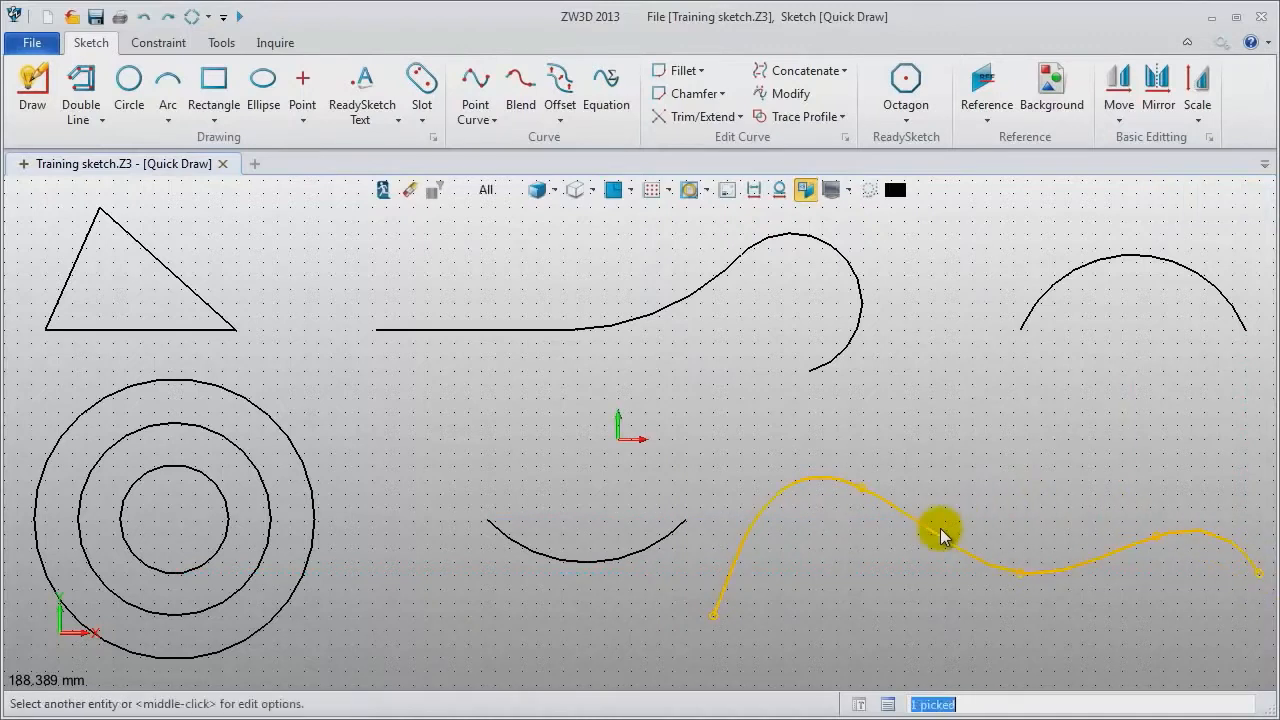
{"action": "middle_click", "coordinate": [940, 533]}
{"action": "left_click", "coordinate": [1080, 371]}
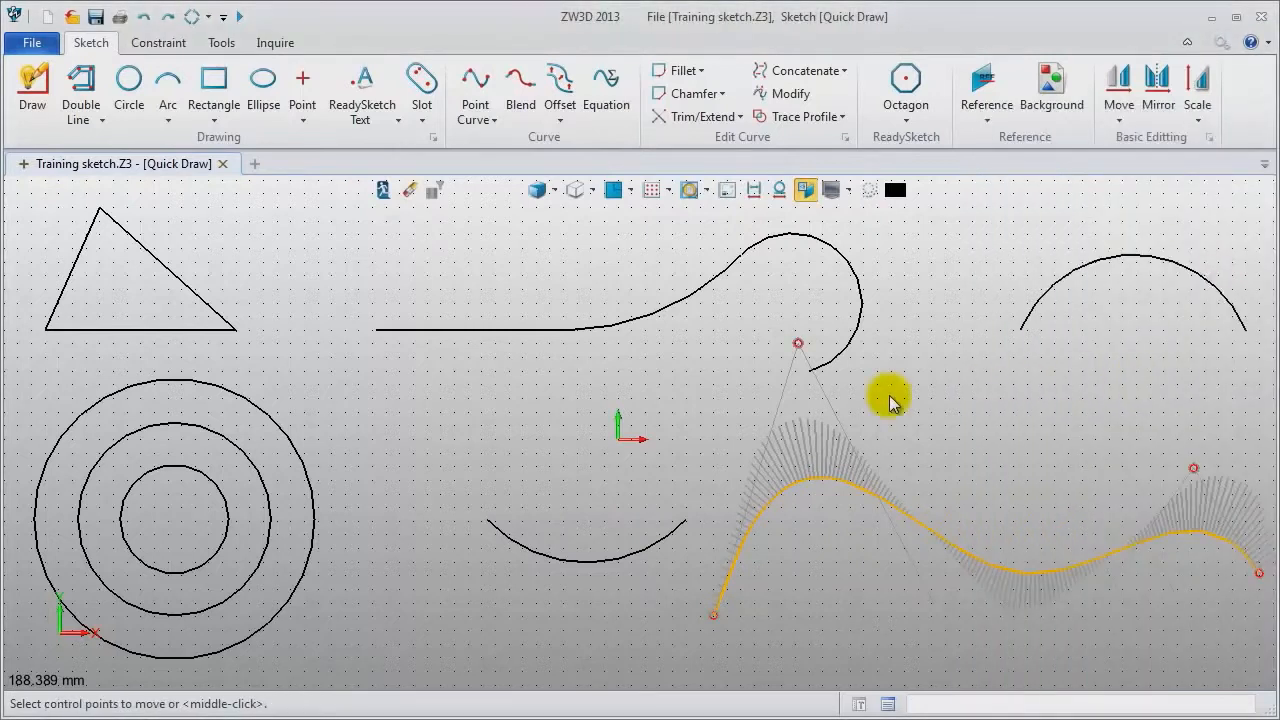
{"action": "left_click", "coordinate": [797, 345]}
{"action": "middle_click", "coordinate": [777, 369]}
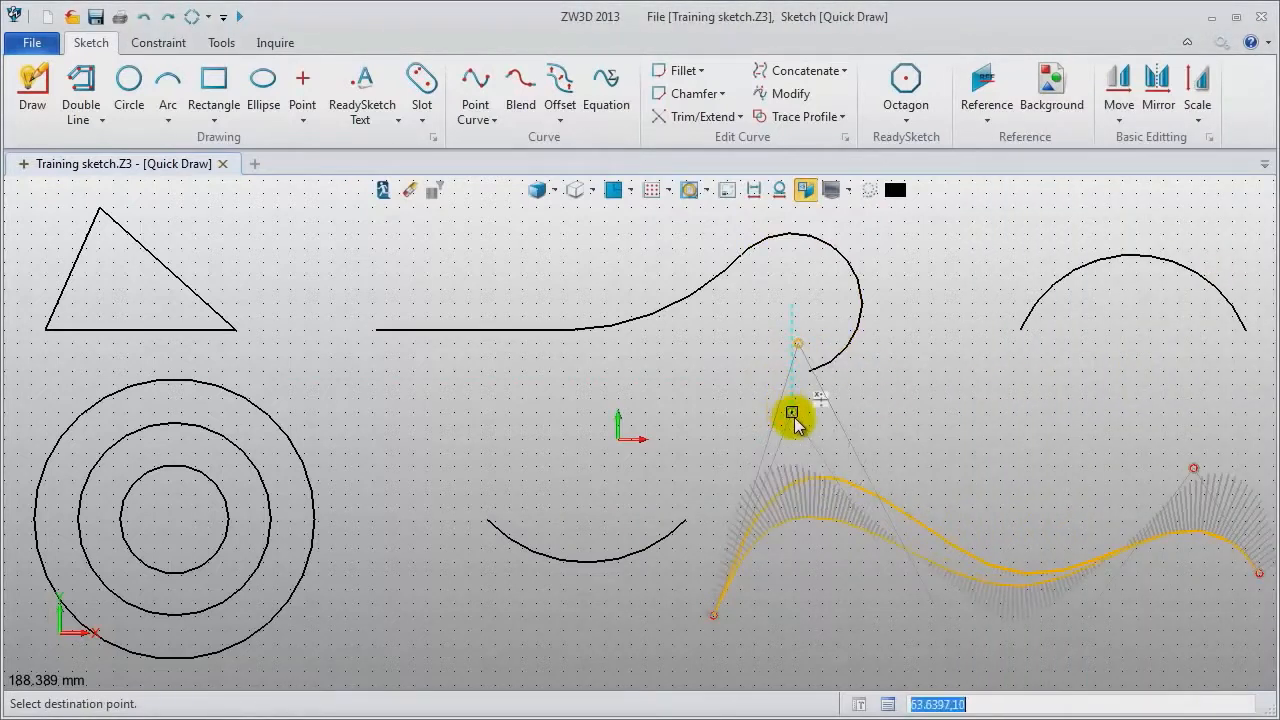
{"action": "left_click", "coordinate": [877, 440]}
{"action": "middle_click", "coordinate": [964, 470]}
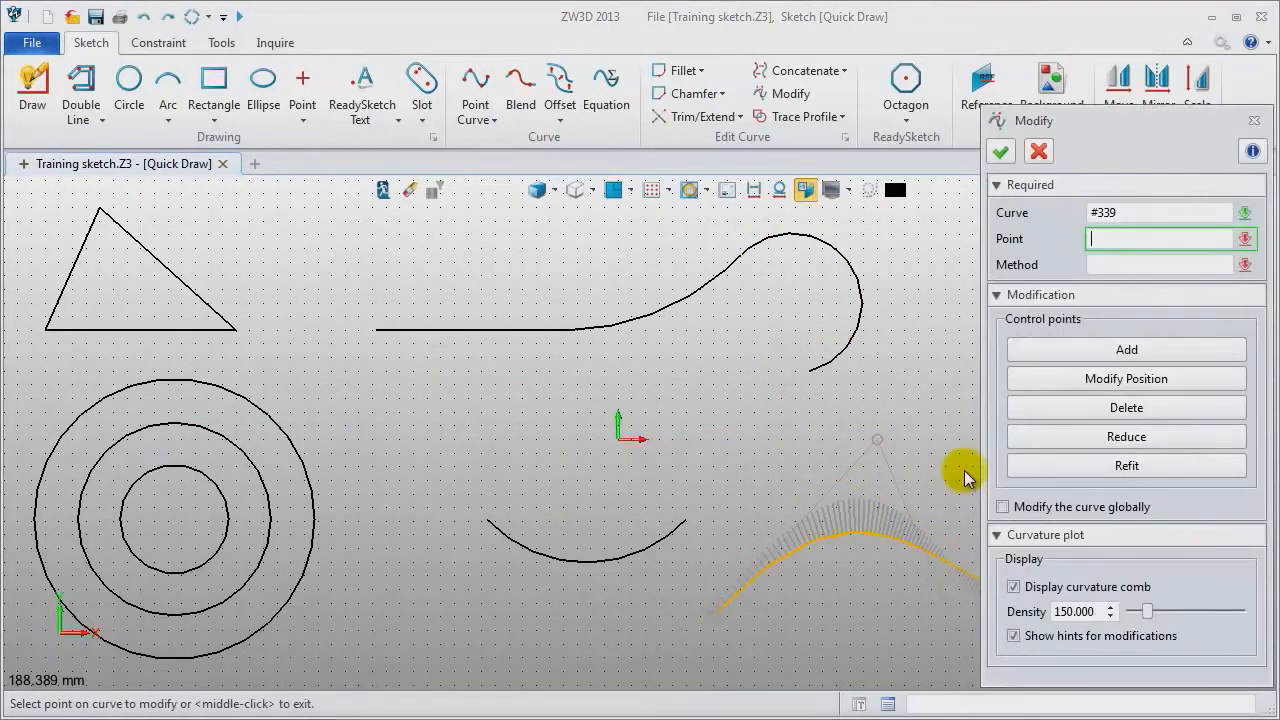
{"action": "left_click", "coordinate": [1254, 121]}
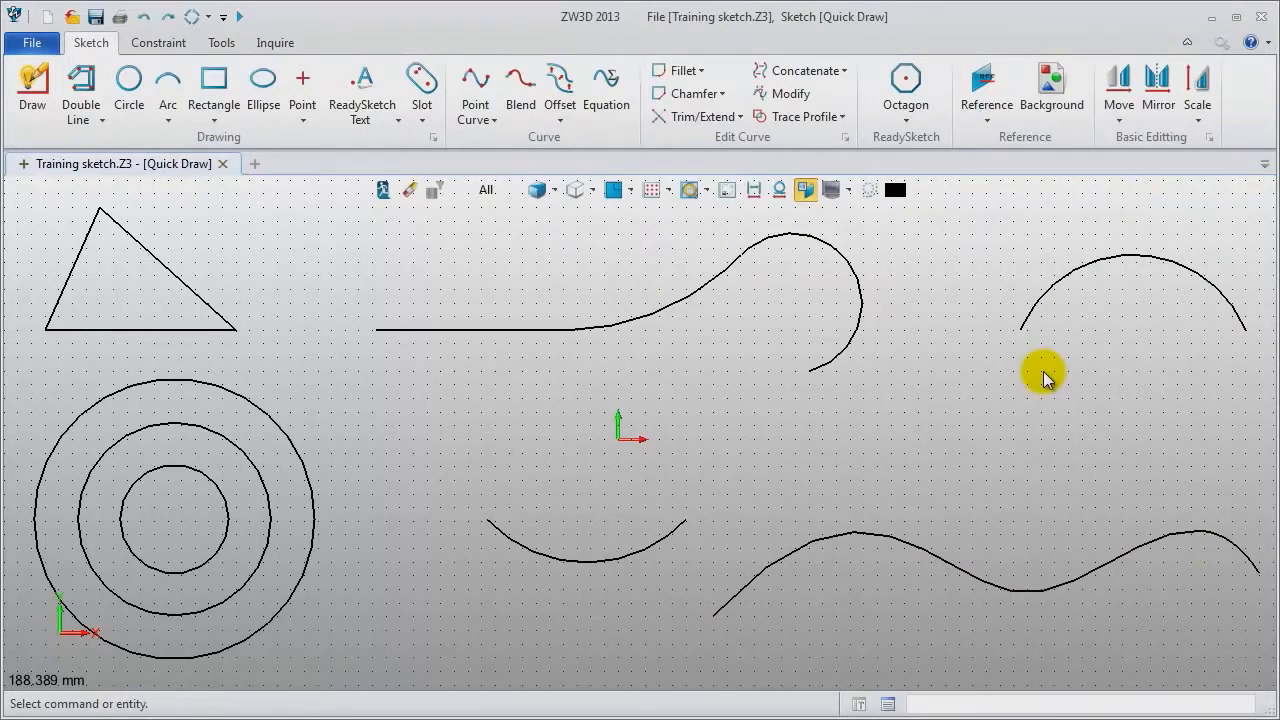
Create a new part named Trace profile from the default template and start a sketch on its XY plane.
{"action": "key", "text": "ctrl+n"}
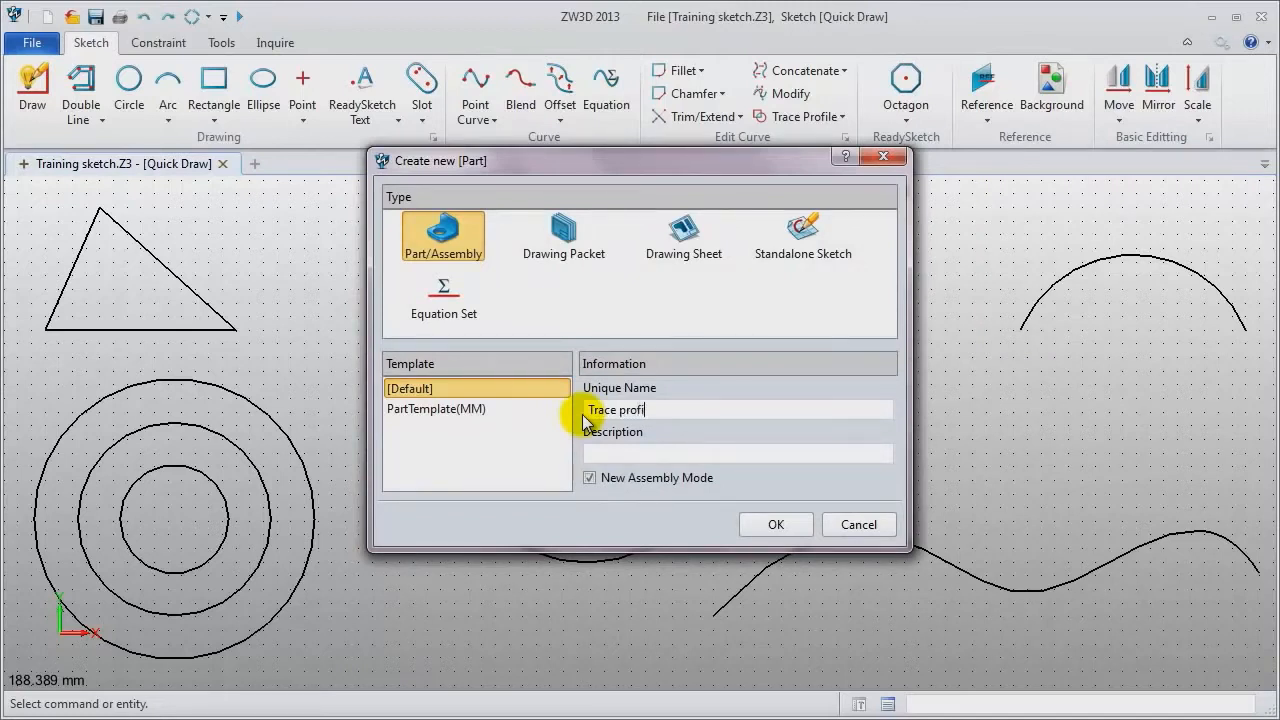
{"action": "left_click", "coordinate": [768, 524]}
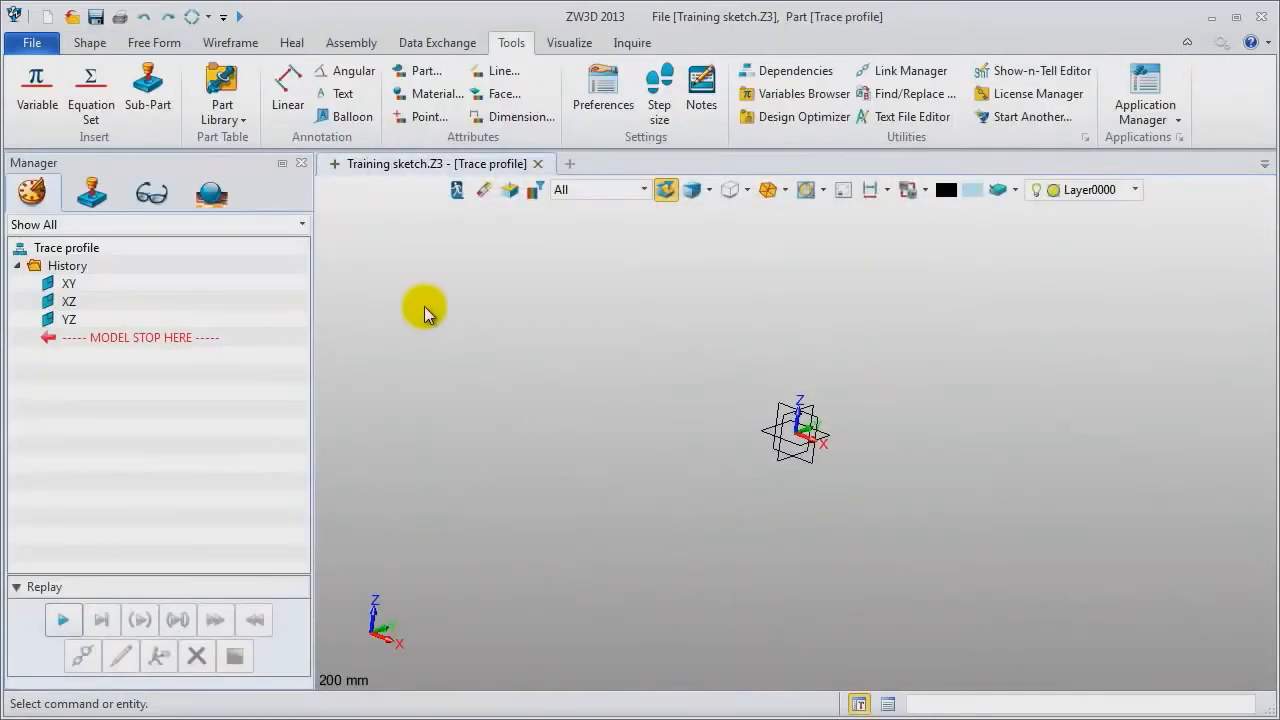
{"action": "right_click", "coordinate": [424, 306]}
{"action": "left_click", "coordinate": [498, 421]}
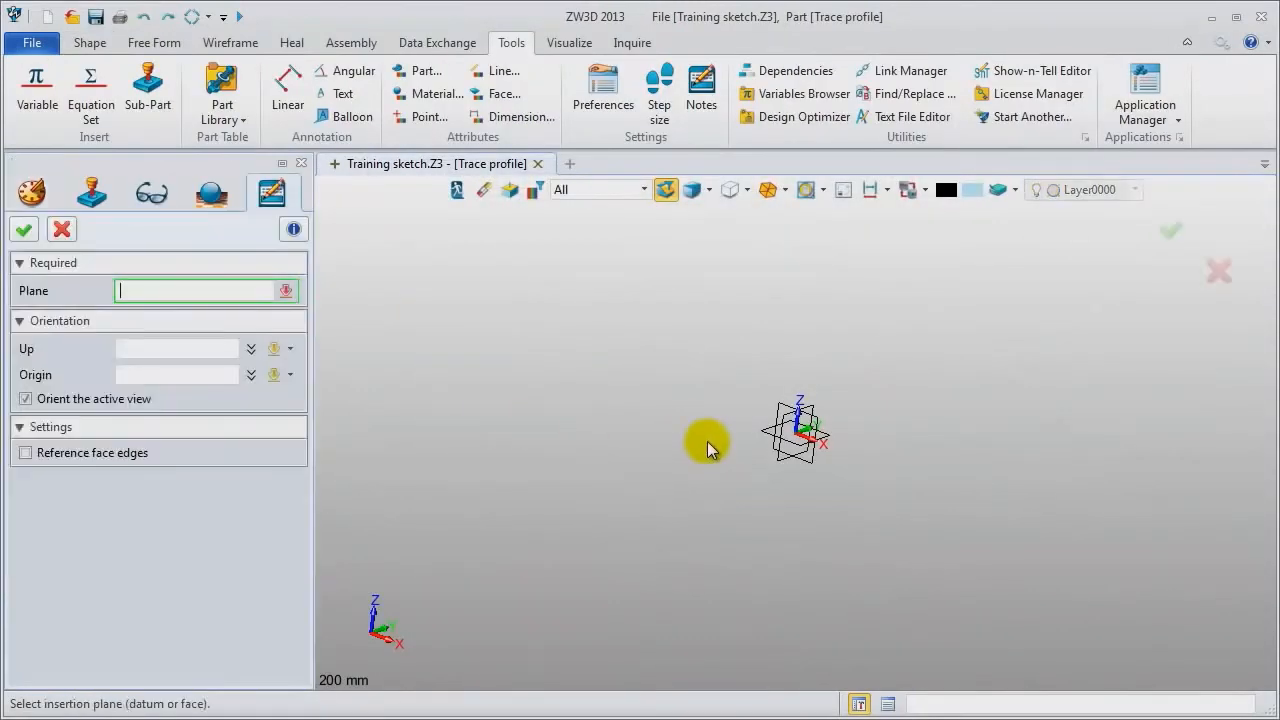
{"action": "left_click", "coordinate": [766, 436]}
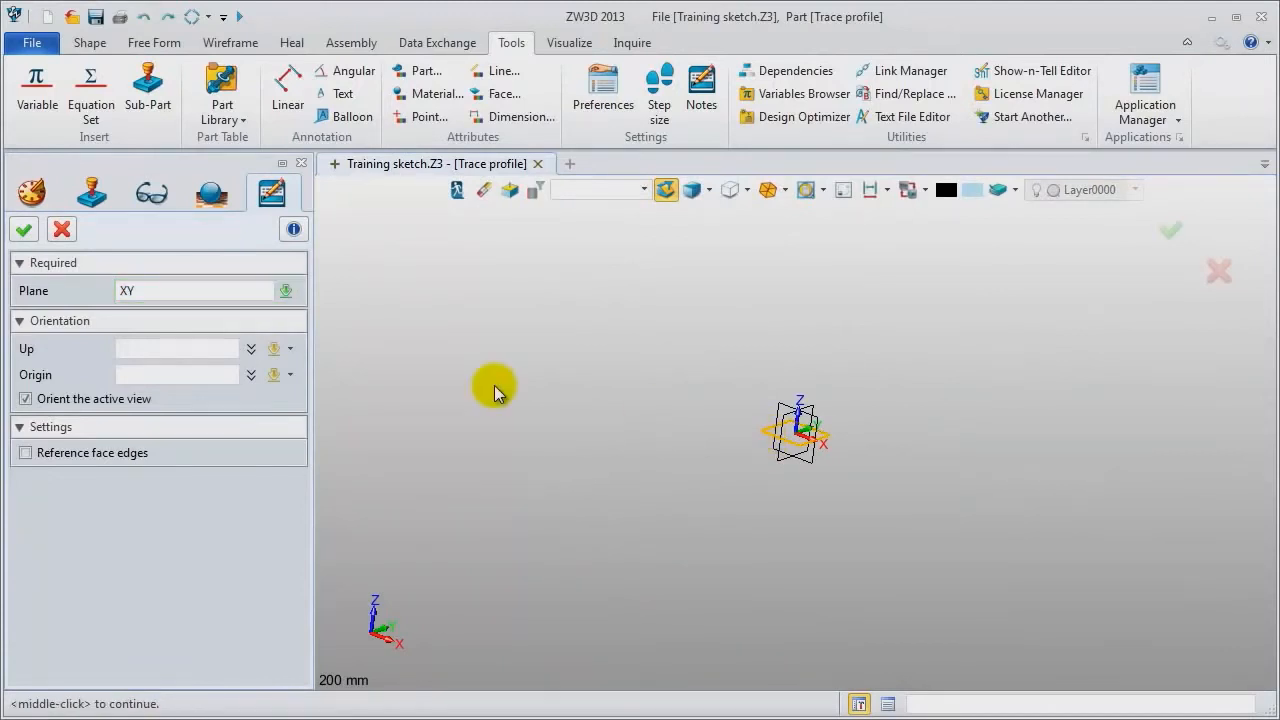
{"action": "middle_click", "coordinate": [494, 392]}
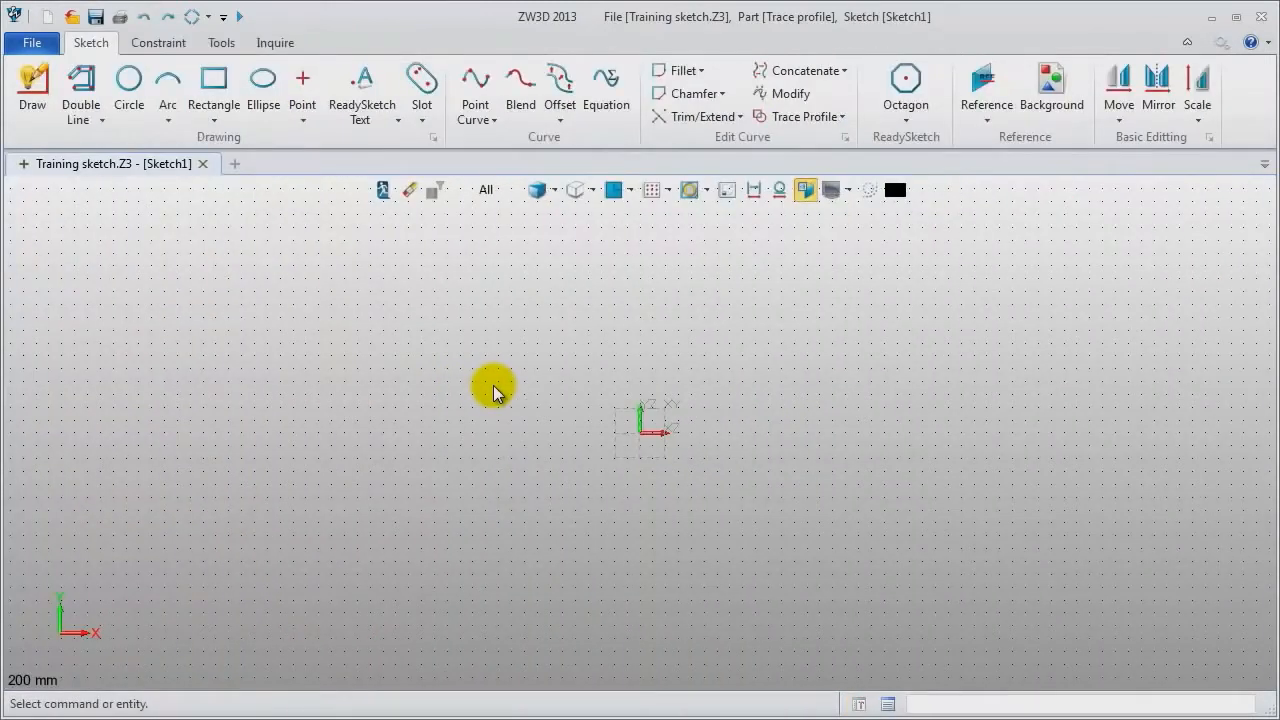
Draw a two-corner rectangle about 195 mm wide and 75 mm high, with its first corner at 0,0.
{"action": "left_click", "coordinate": [212, 95]}
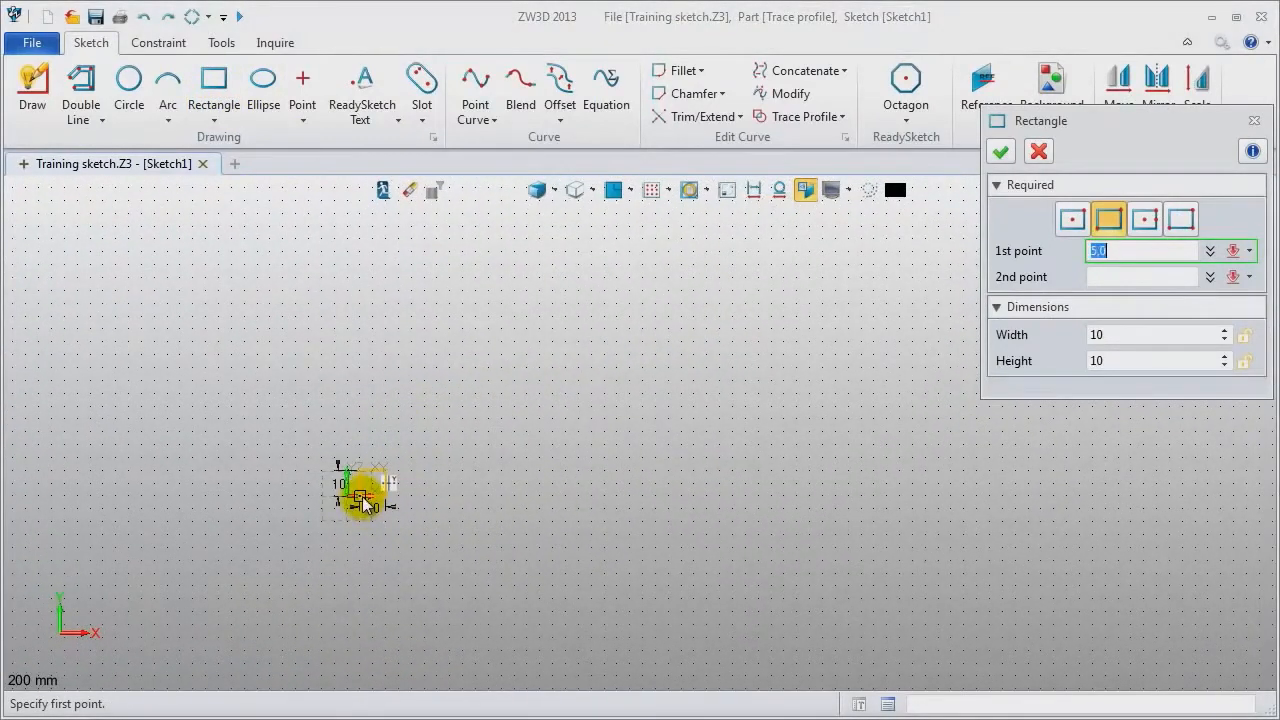
{"action": "left_click", "coordinate": [346, 496]}
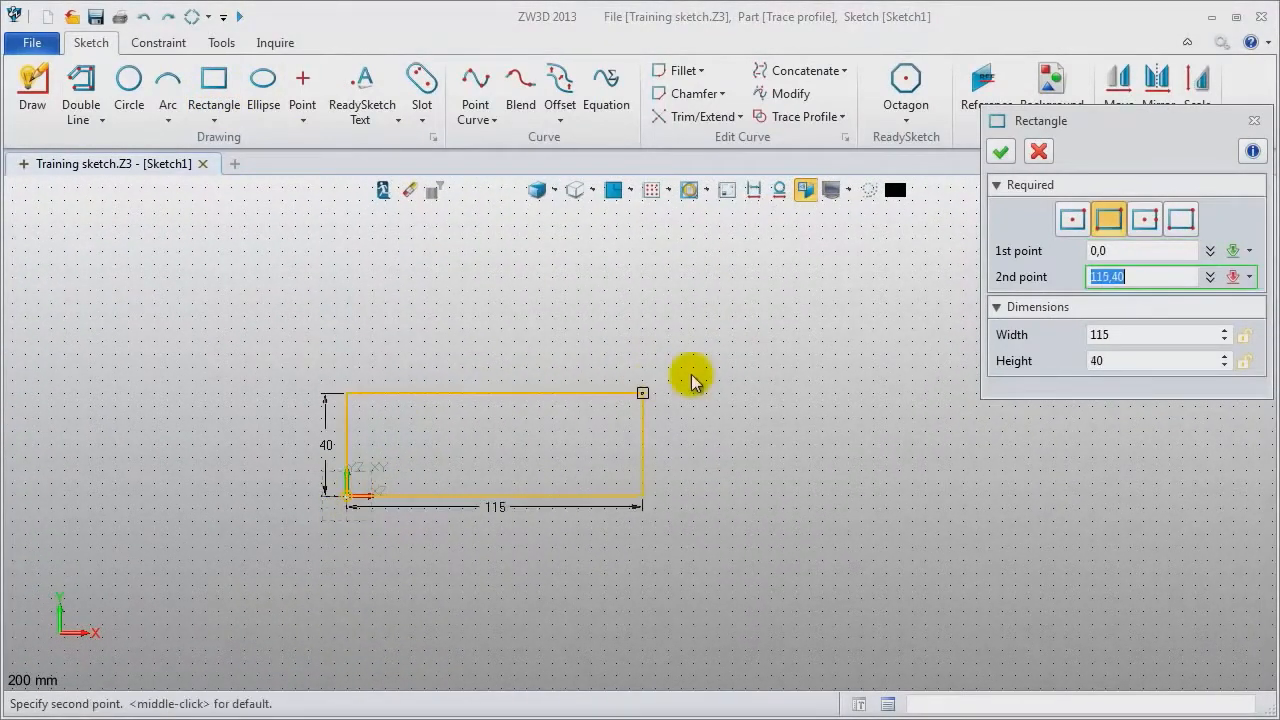
{"action": "left_click", "coordinate": [847, 304]}
{"action": "middle_click", "coordinate": [691, 283]}
{"action": "right_click_drag", "start_coordinate": [589, 275], "coordinate": [587, 333]}
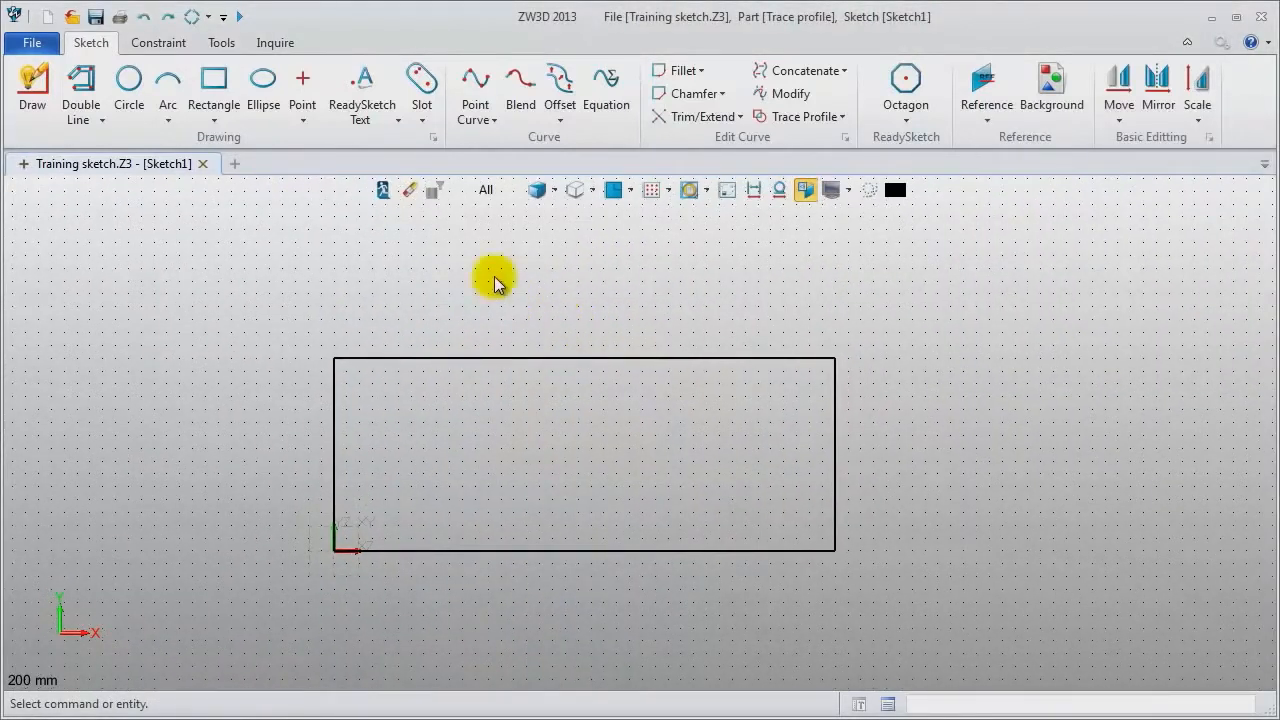
Draw a large circle centred at 195,37.5, on the midpoint of the rectangle's right edge, extending beyond the rectangle's height.
{"action": "left_click", "coordinate": [129, 80]}
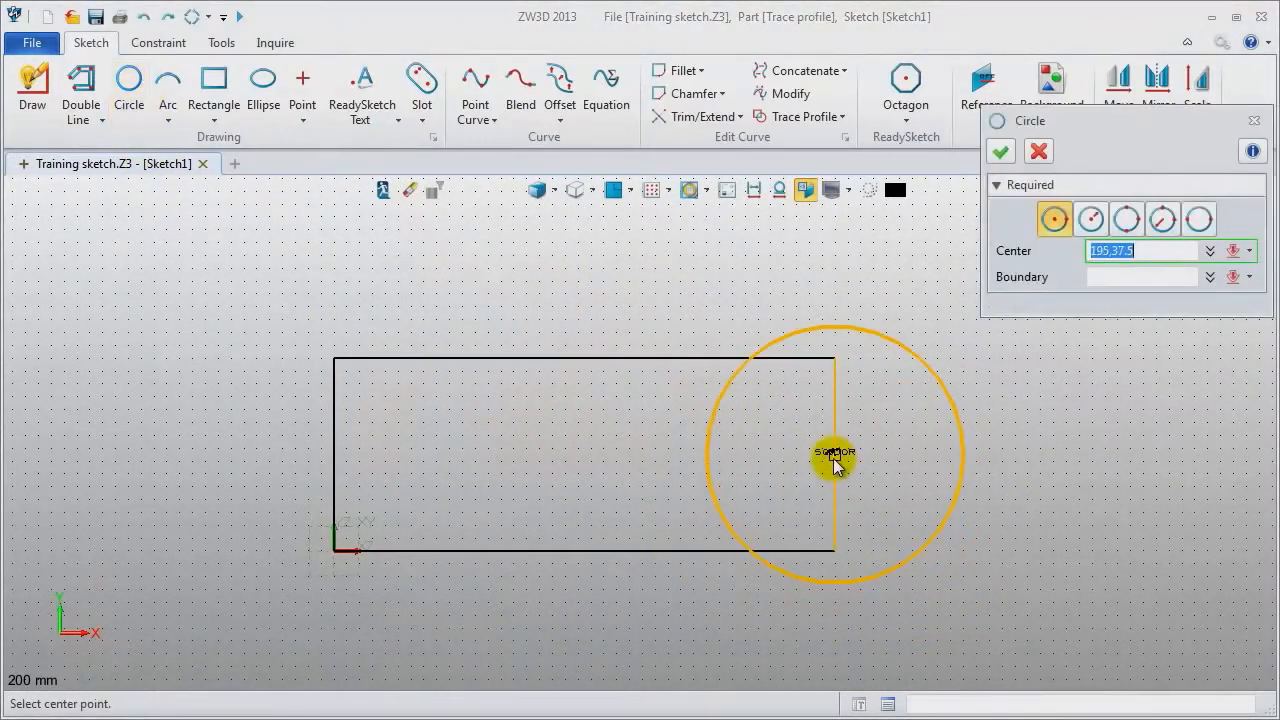
{"action": "left_click", "coordinate": [835, 456]}
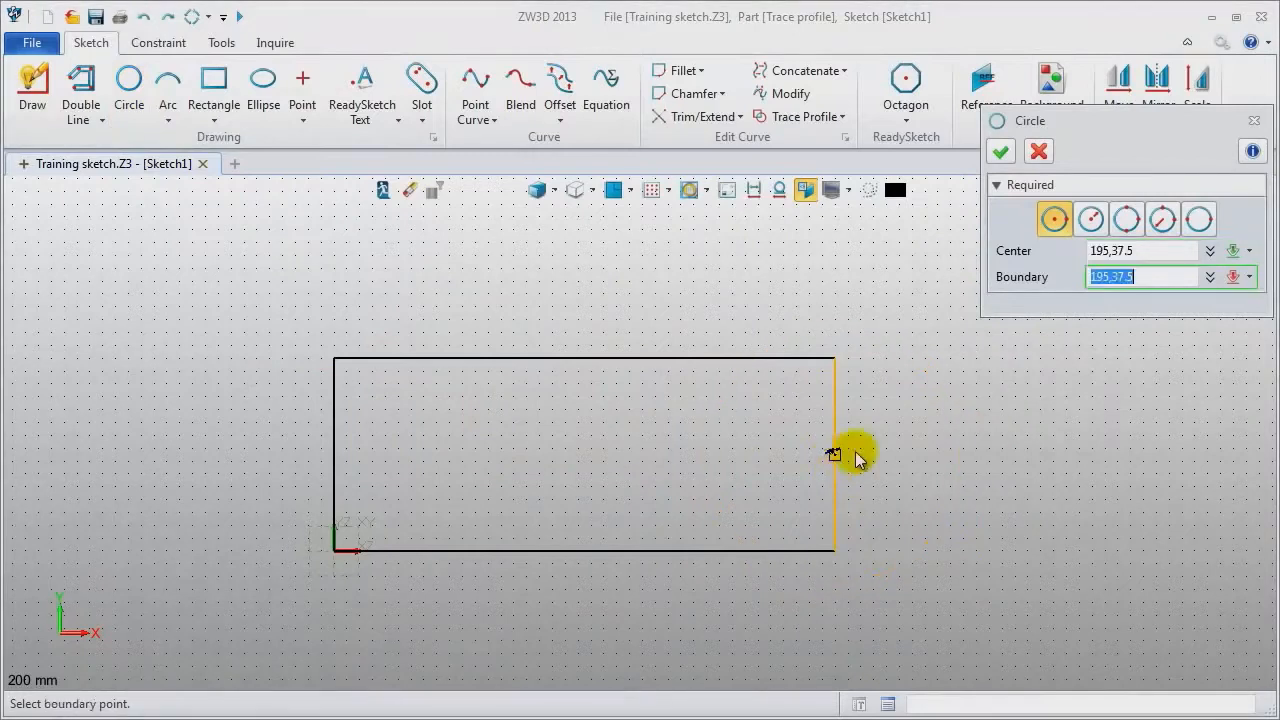
{"action": "left_click", "coordinate": [977, 387]}
{"action": "middle_click", "coordinate": [897, 416]}
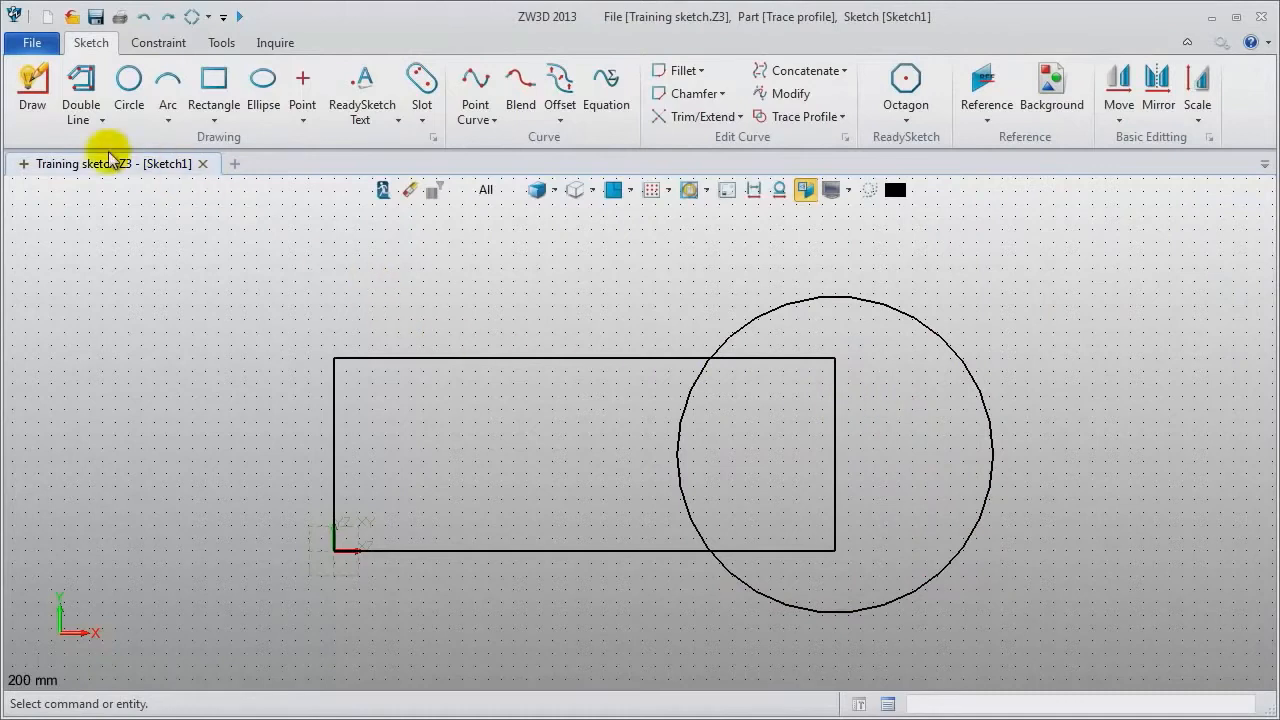
Draw a smaller circle of about 25 mm radius centred at 0,37.5, on the midpoint of the rectangle's left edge.
{"action": "left_click", "coordinate": [129, 85]}
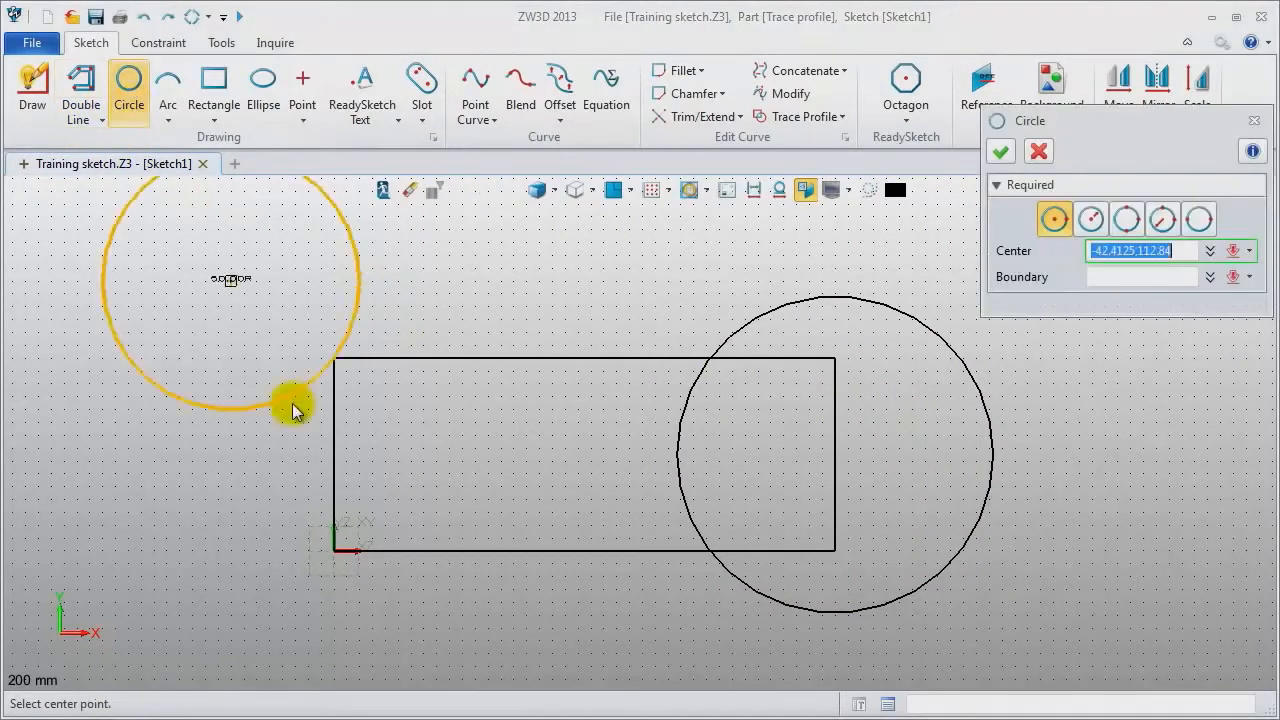
{"action": "left_click", "coordinate": [330, 459]}
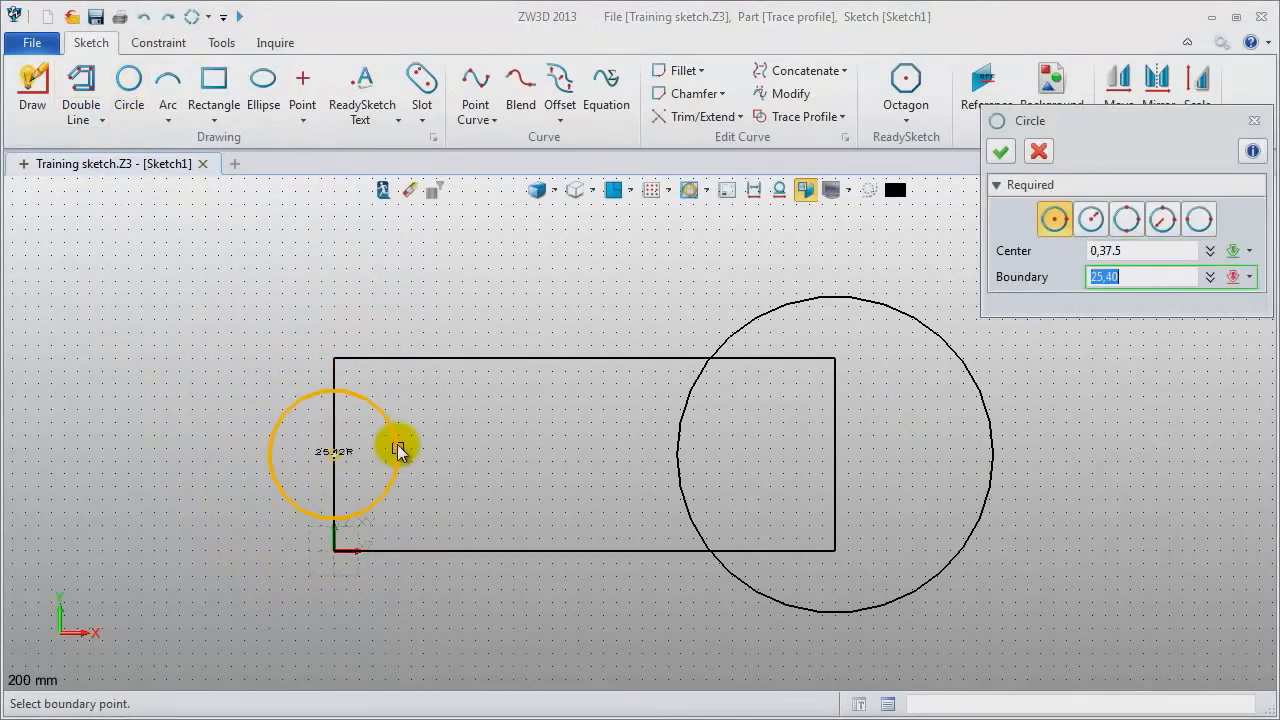
{"action": "left_click", "coordinate": [397, 452]}
{"action": "middle_click", "coordinate": [220, 392]}
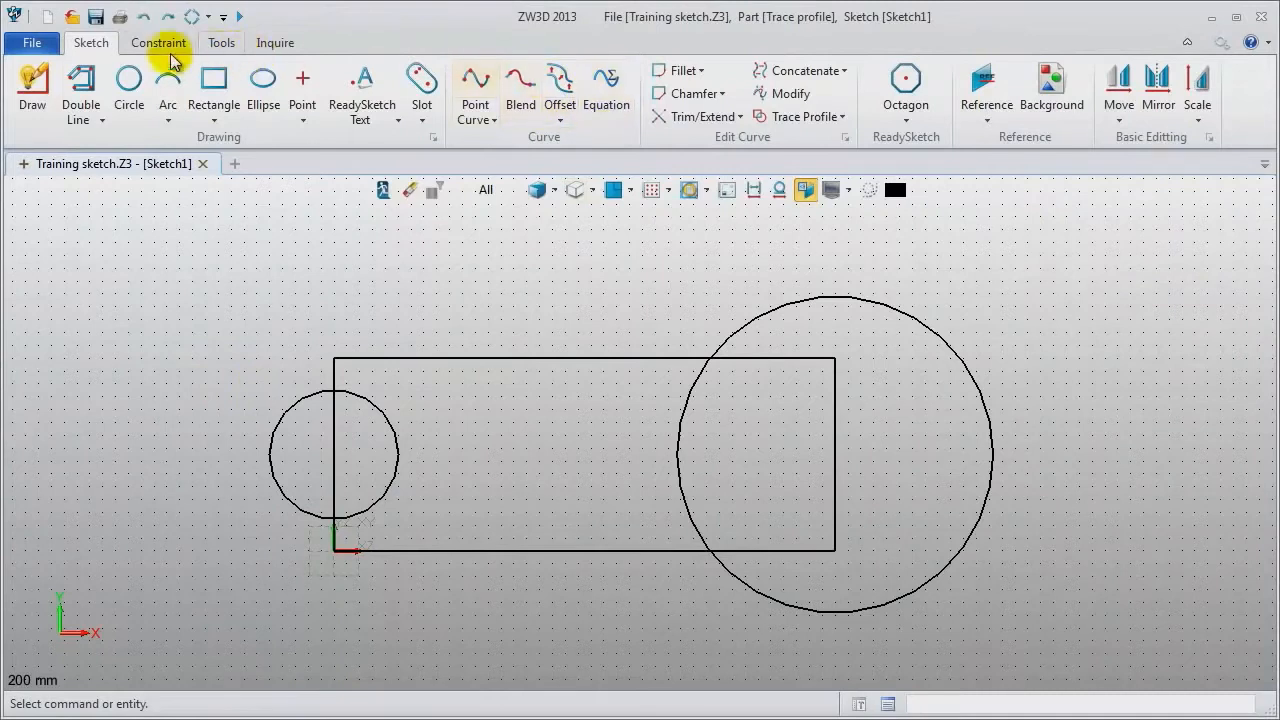
Dimension the rectangle's top edge, place the dimension above it and set its length to 200 mm.
{"action": "left_click", "coordinate": [166, 42]}
{"action": "left_click", "coordinate": [487, 95]}
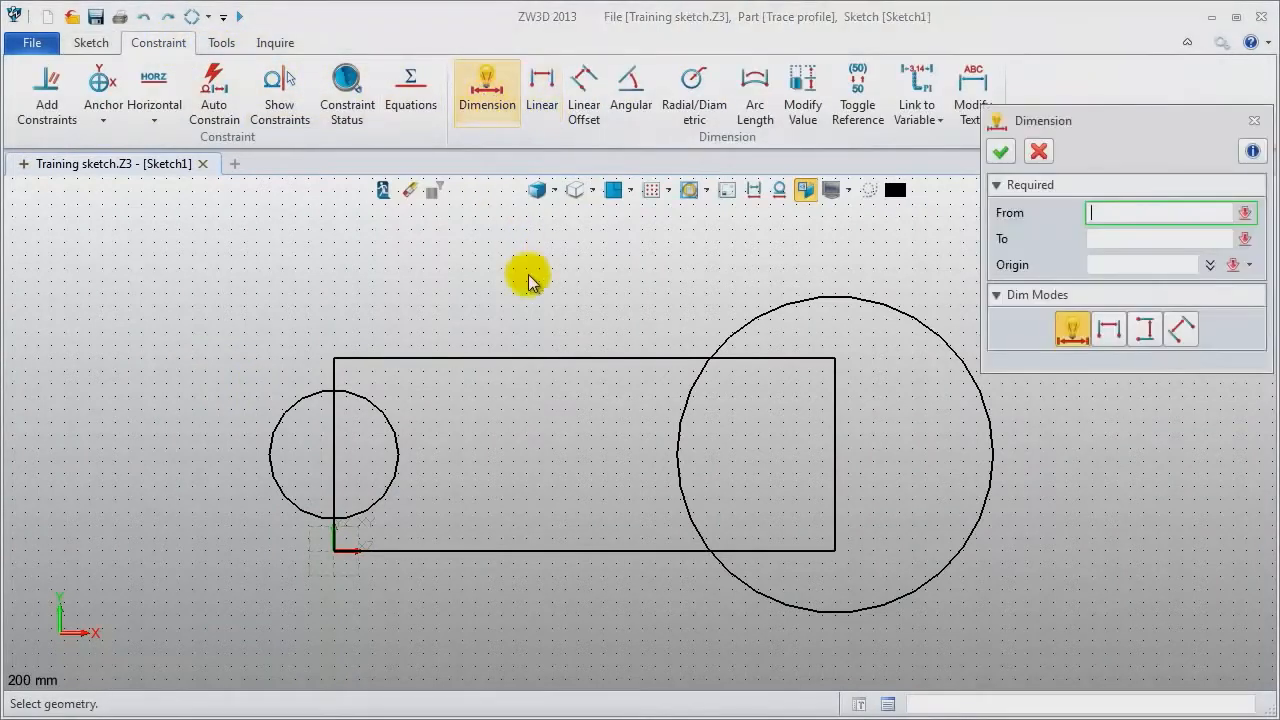
{"action": "left_click", "coordinate": [565, 358]}
{"action": "middle_click", "coordinate": [565, 354]}
{"action": "left_click", "coordinate": [550, 301]}
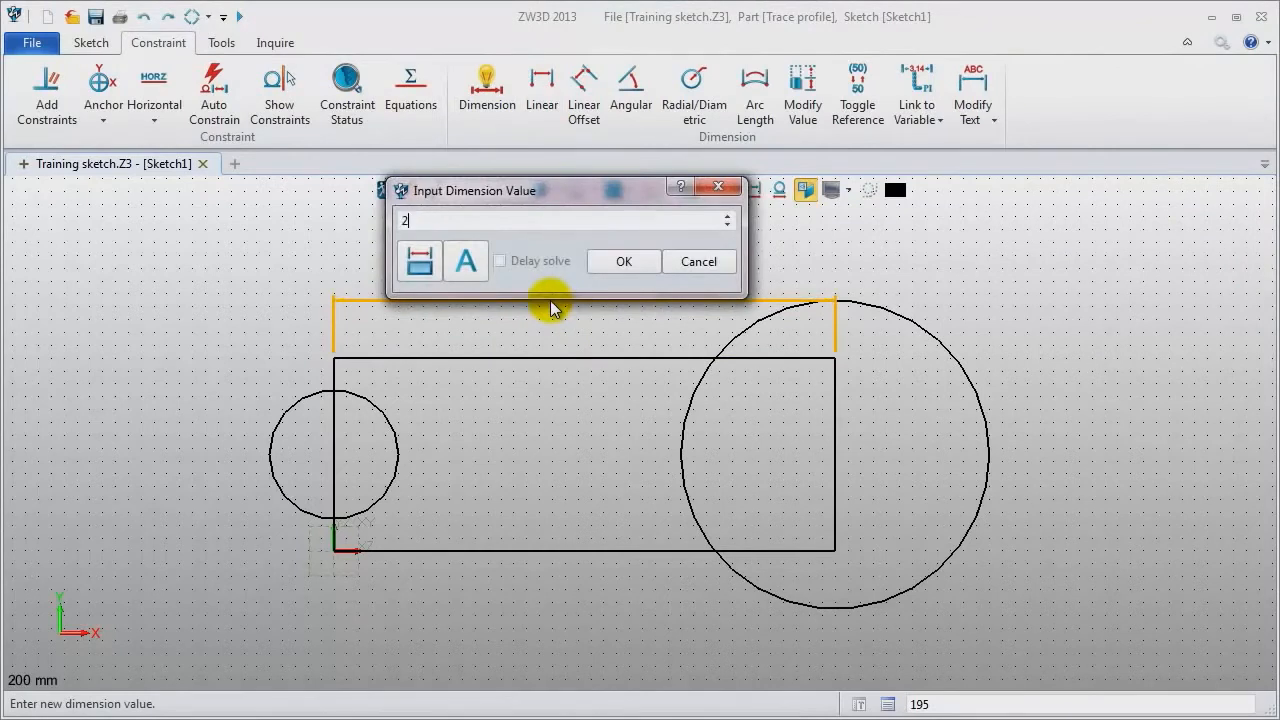
{"action": "type", "text": "200"}
{"action": "key", "text": "Return"}
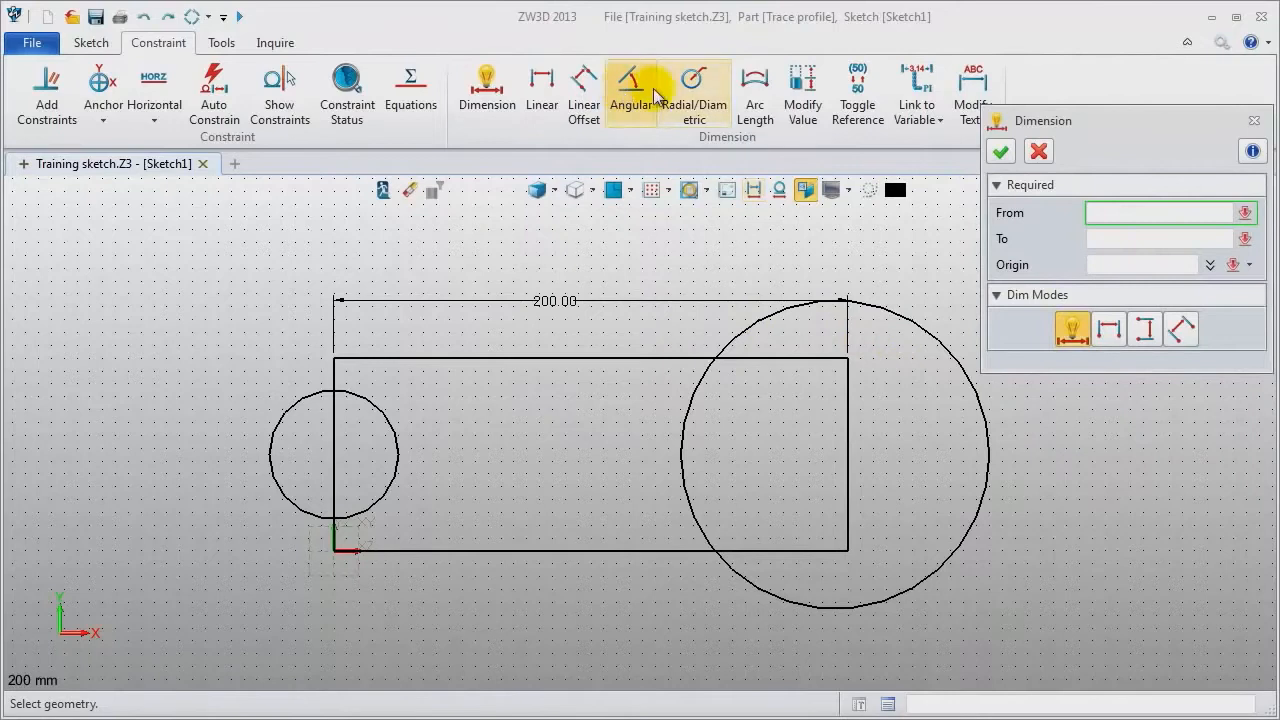
Add a radial dimension of 60 mm to the large circle, with the text inside the circle.
{"action": "left_click", "coordinate": [703, 117]}
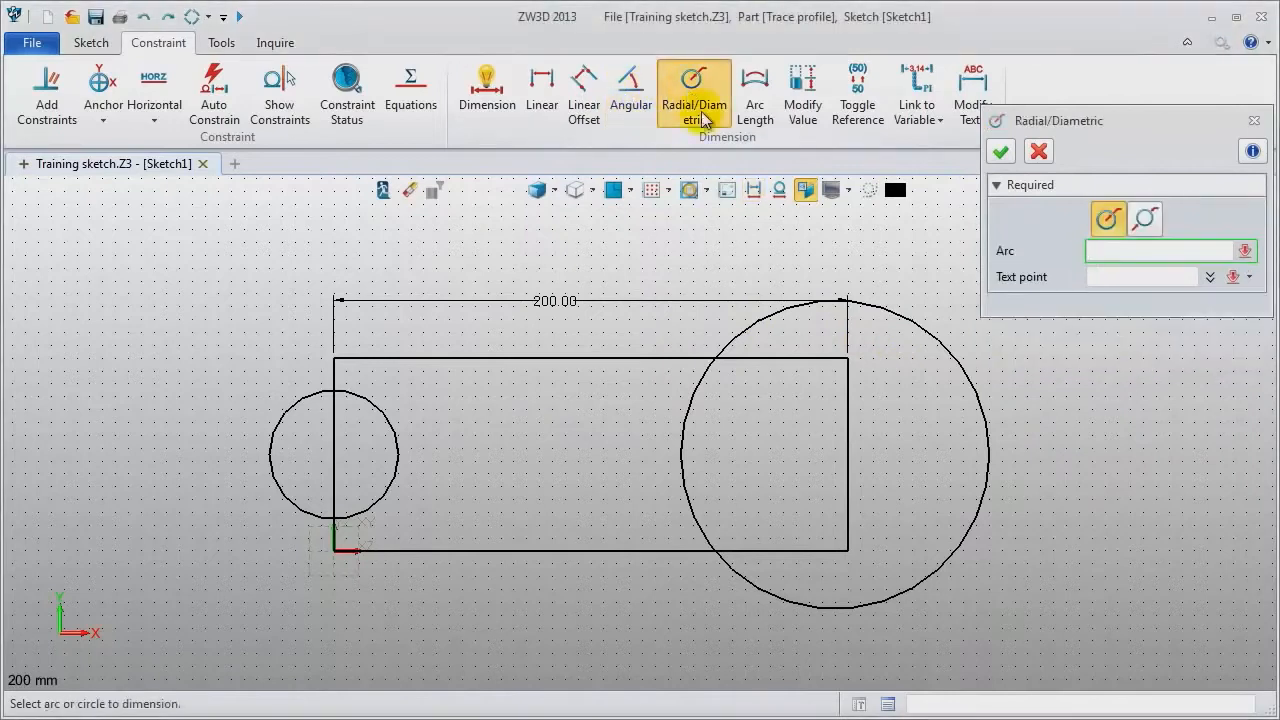
{"action": "left_click", "coordinate": [946, 366]}
{"action": "left_click", "coordinate": [914, 405]}
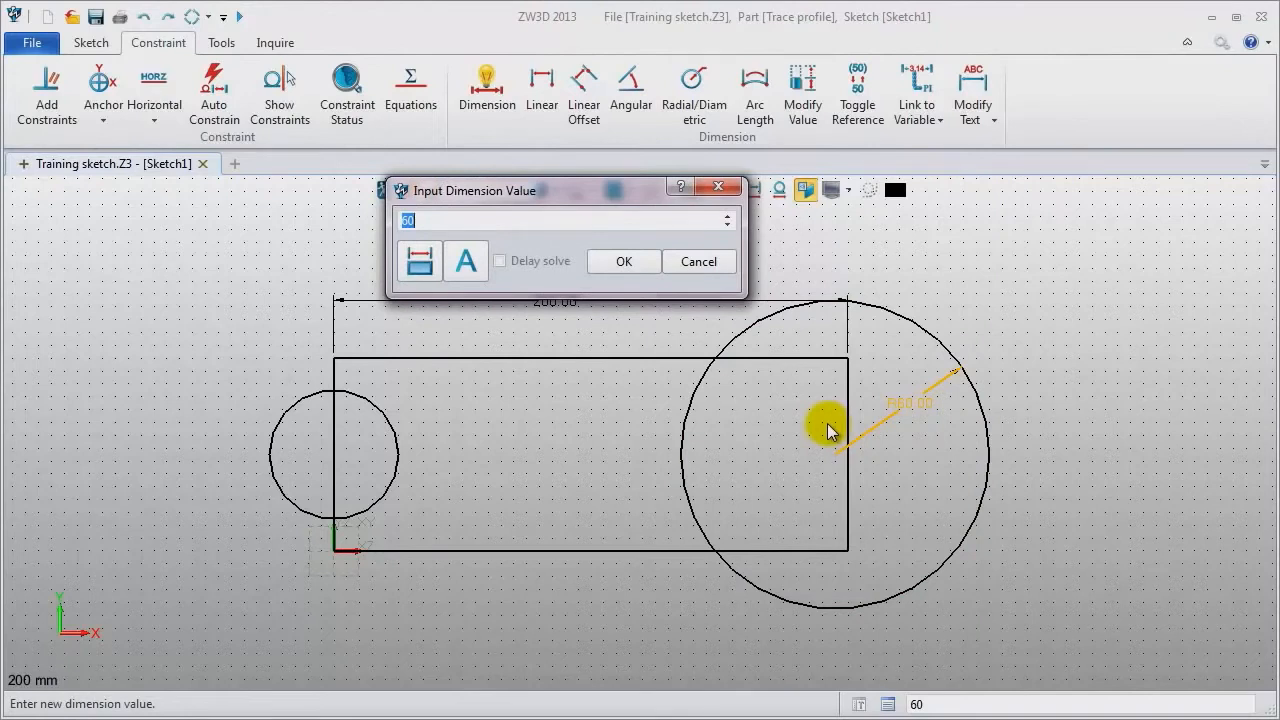
{"action": "key", "text": "Return"}
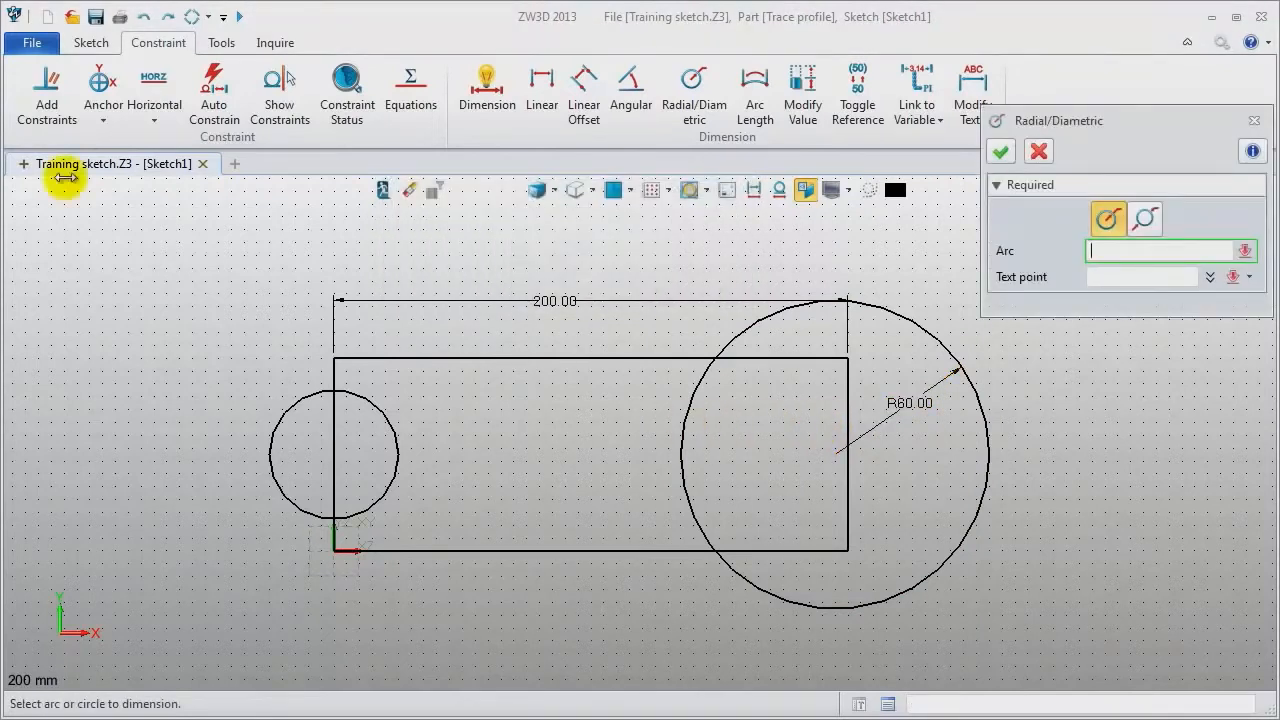
Constrain the large circle's centre to lie on the rectangle's right edge with a point-on-line constraint.
{"action": "left_click", "coordinate": [48, 92]}
{"action": "left_click", "coordinate": [845, 453]}
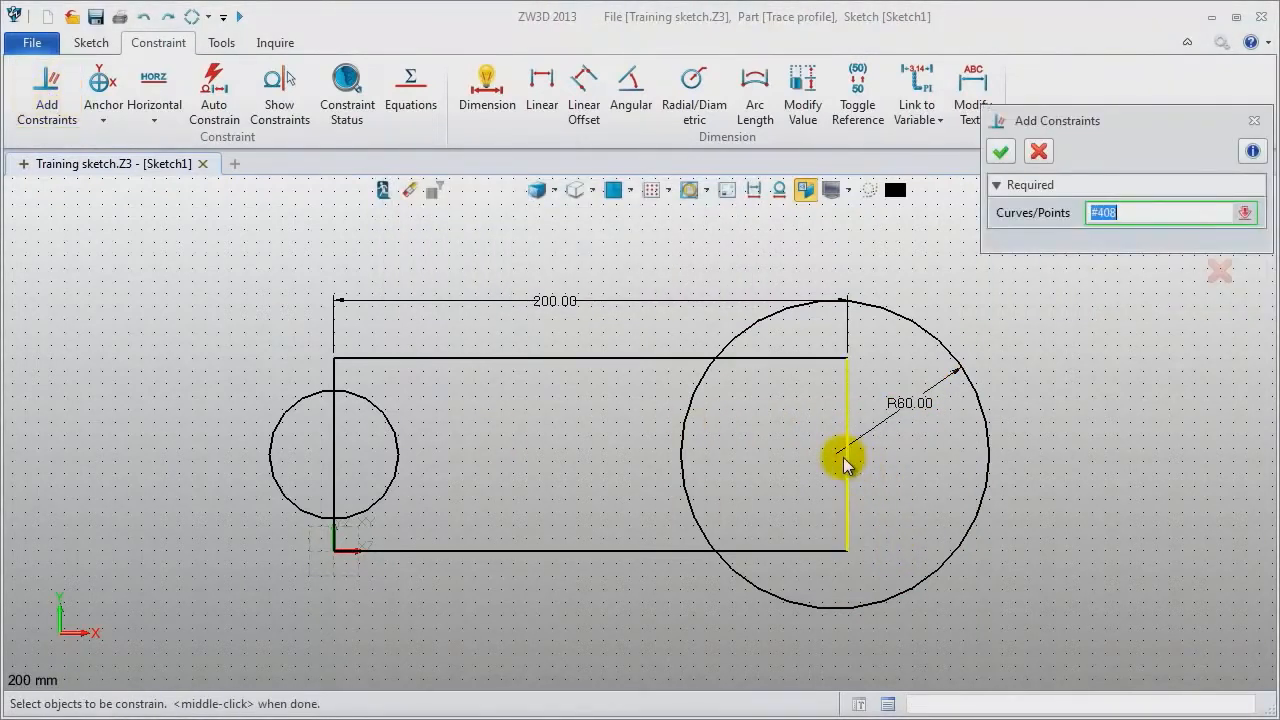
{"action": "left_click", "coordinate": [846, 458]}
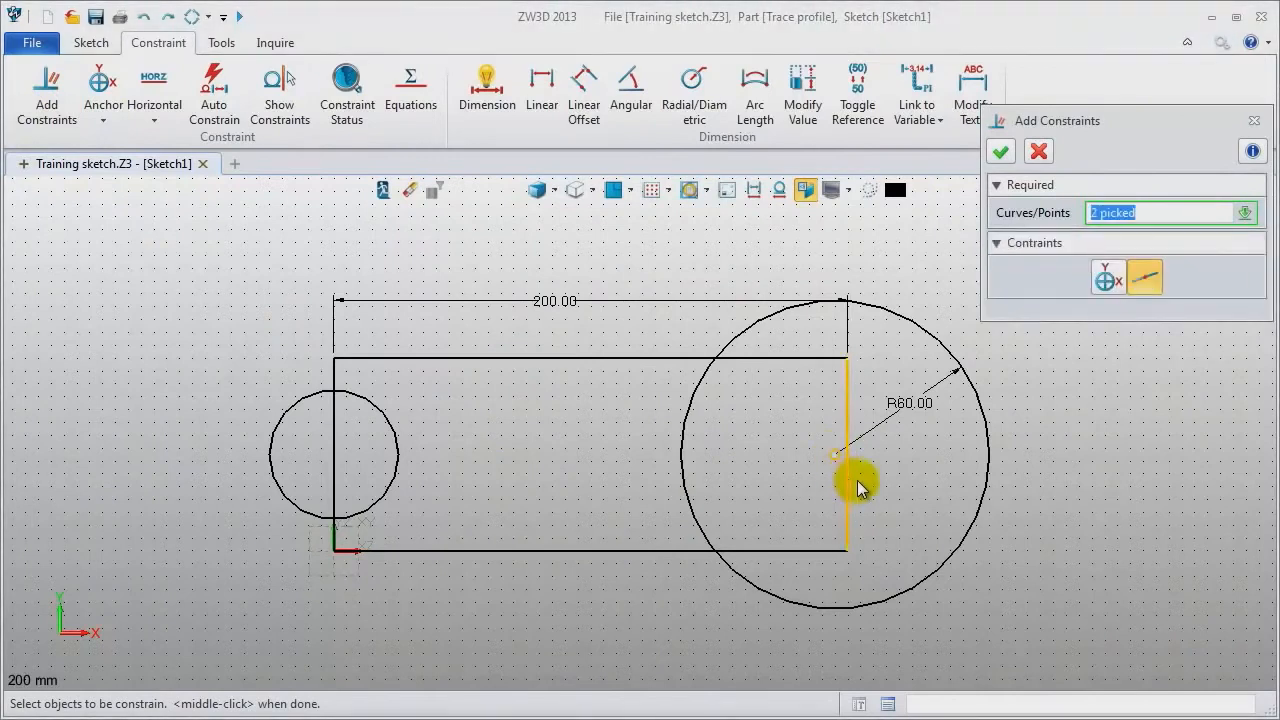
{"action": "middle_click", "coordinate": [1145, 452]}
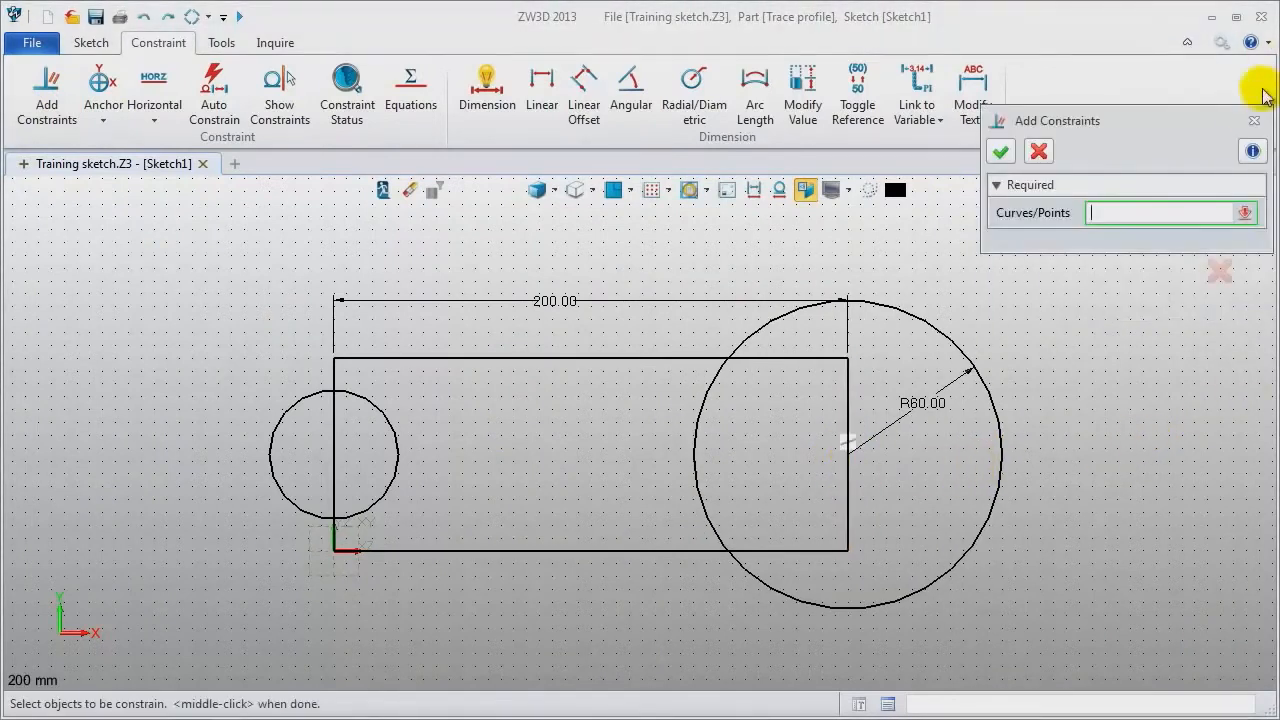
{"action": "left_click", "coordinate": [1254, 120]}
Hide the sketch dimensions and trace the profile along the rectangle, the large circle's outer arc and the small circle's inner arc.
{"action": "left_click", "coordinate": [748, 198]}
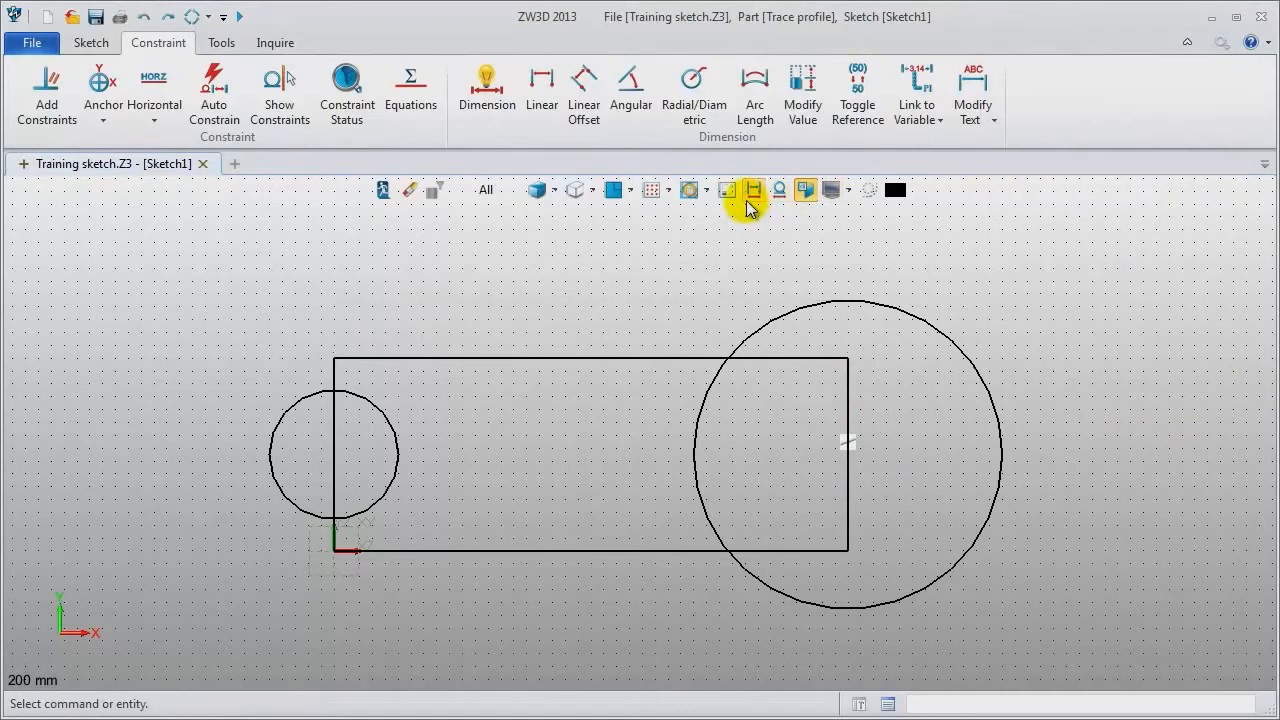
{"action": "left_click", "coordinate": [90, 43]}
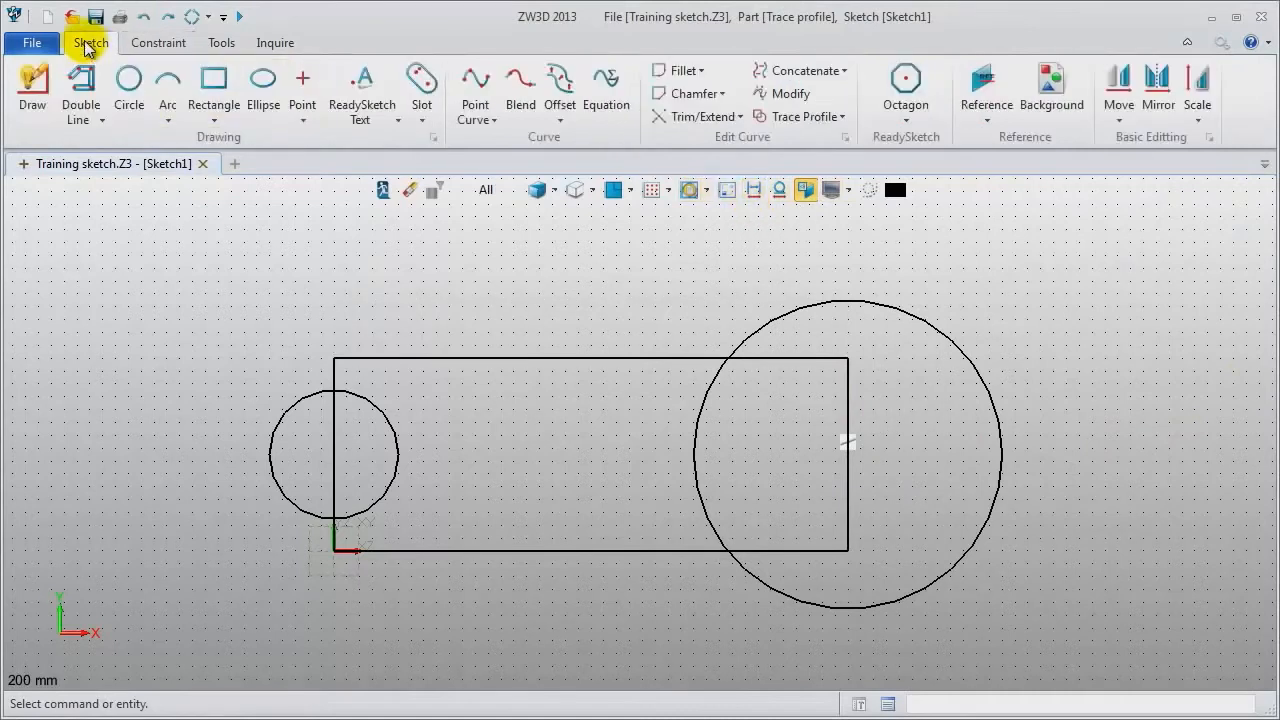
{"action": "left_click", "coordinate": [790, 116]}
{"action": "left_click", "coordinate": [638, 358]}
{"action": "left_click", "coordinate": [802, 315]}
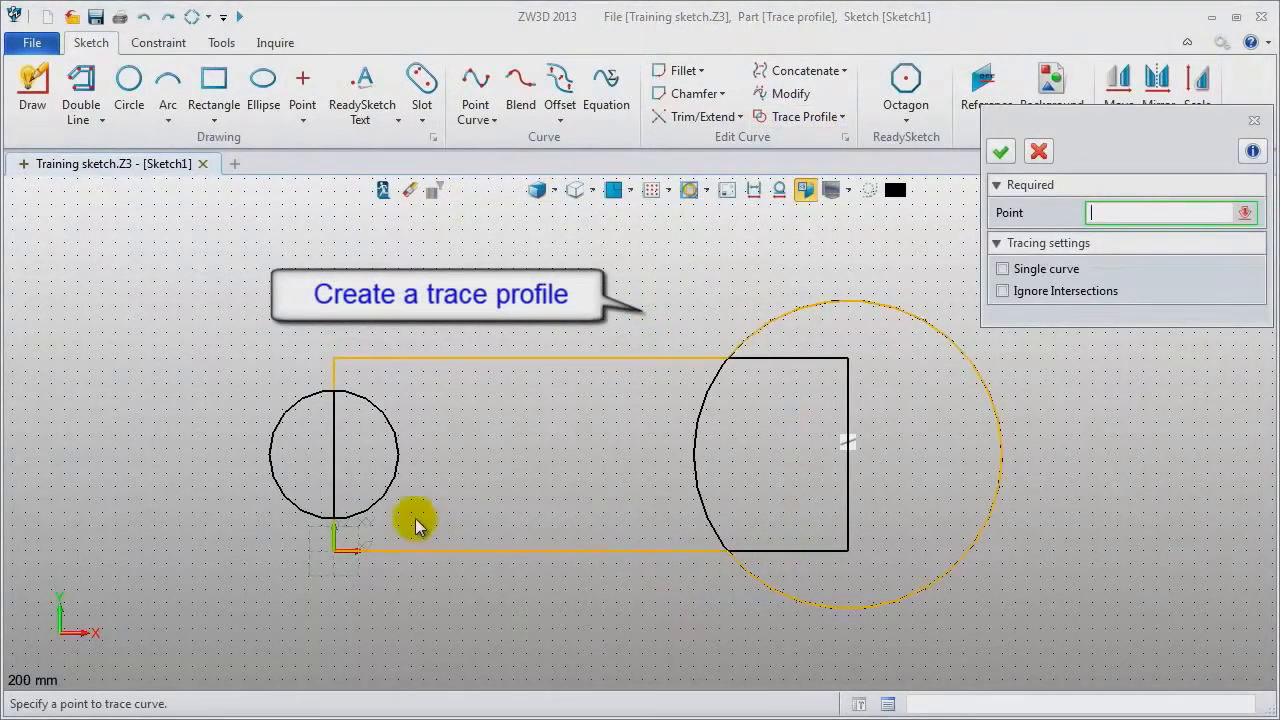
{"action": "middle_click", "coordinate": [397, 487]}
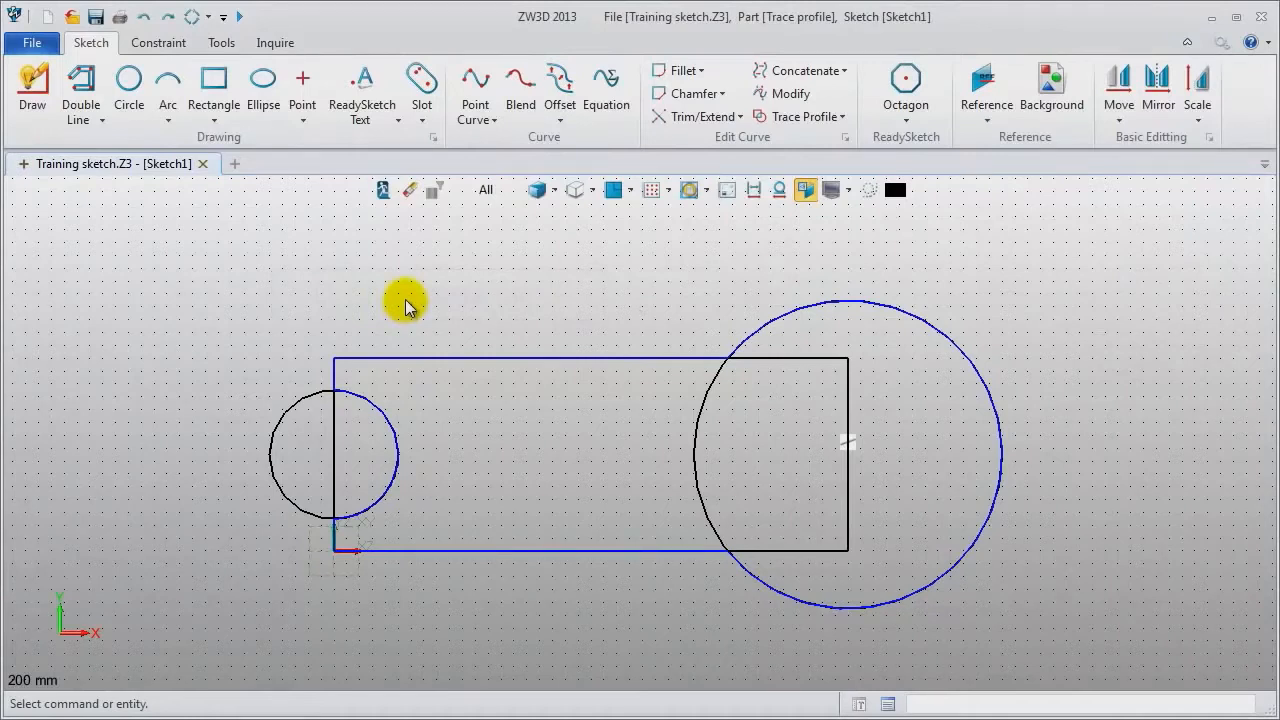
Exit the sketch and extrude the traced profile of Sketch1 with the Symmetrical type and an end value of 18 mm.
{"action": "left_click", "coordinate": [383, 191]}
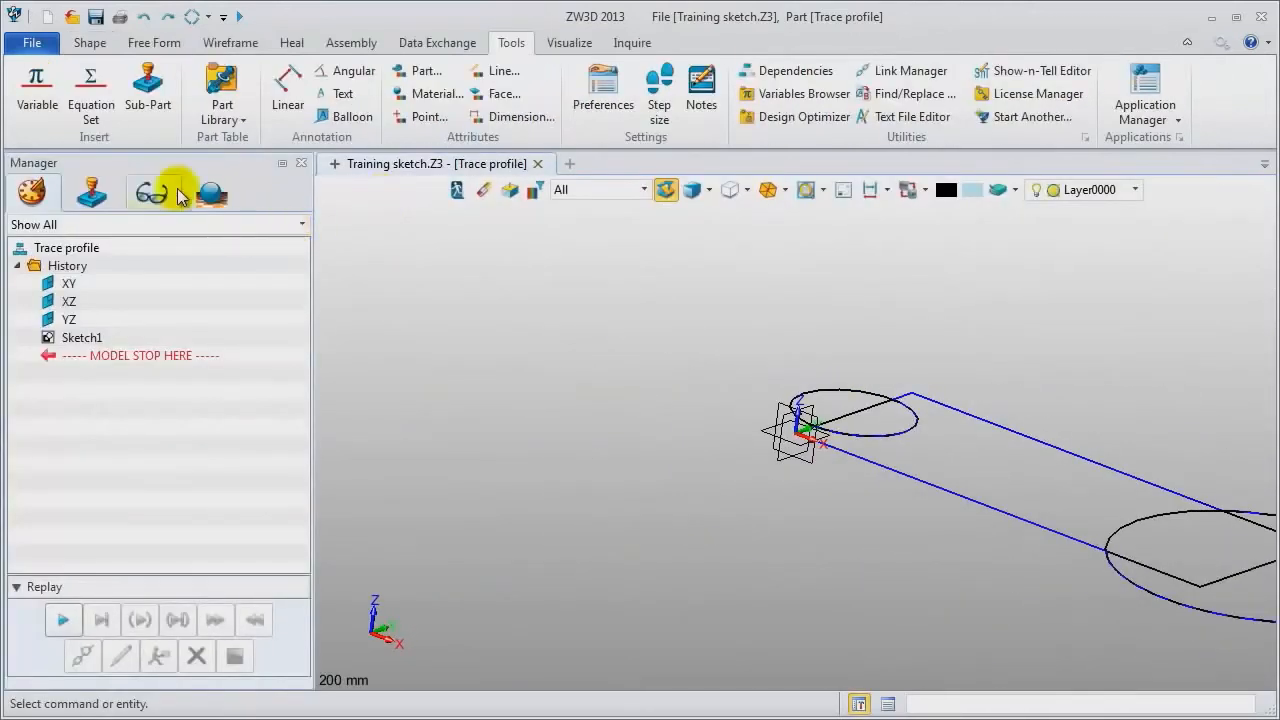
{"action": "left_click", "coordinate": [89, 42]}
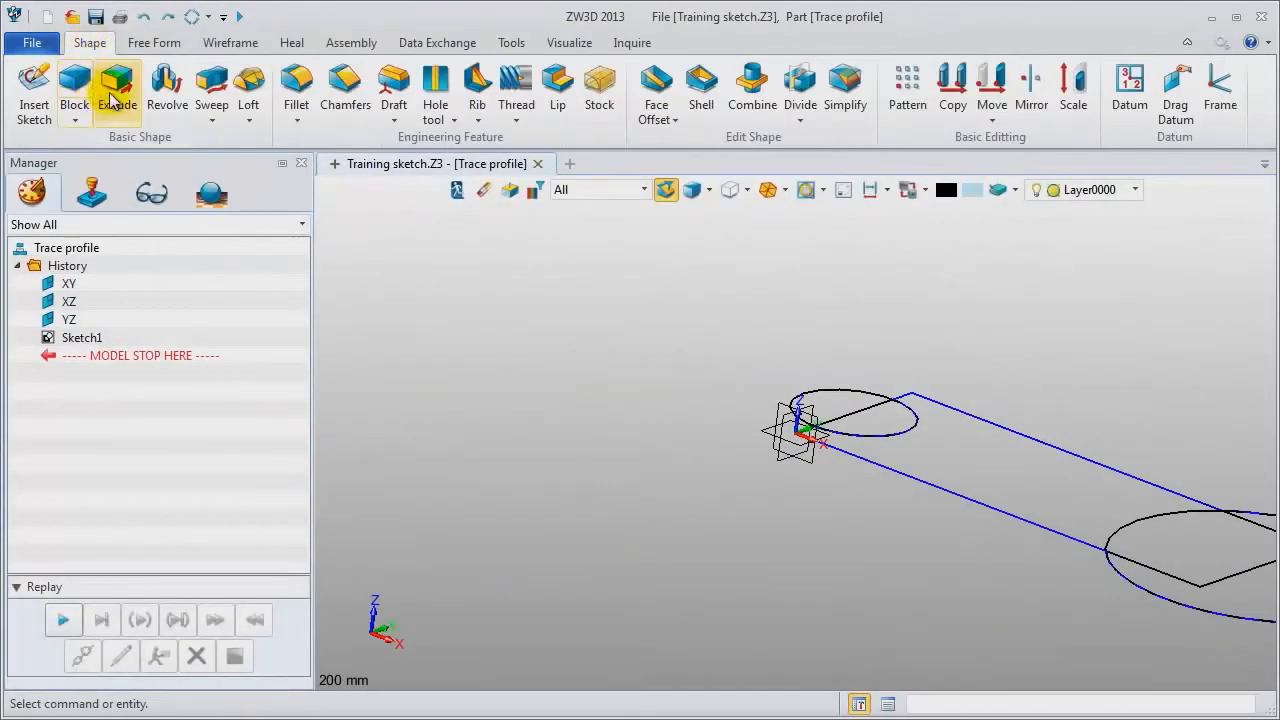
{"action": "left_click", "coordinate": [117, 95]}
{"action": "left_click", "coordinate": [933, 493]}
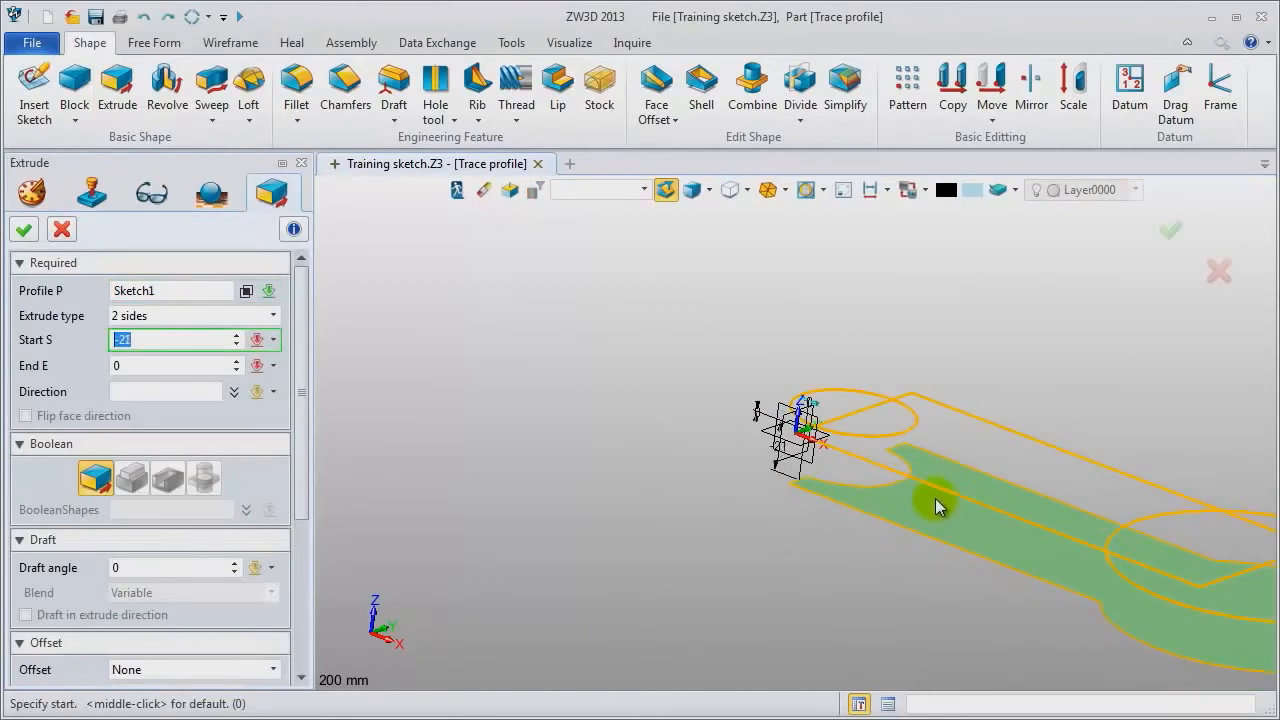
{"action": "left_click", "coordinate": [935, 498]}
{"action": "left_click", "coordinate": [941, 400]}
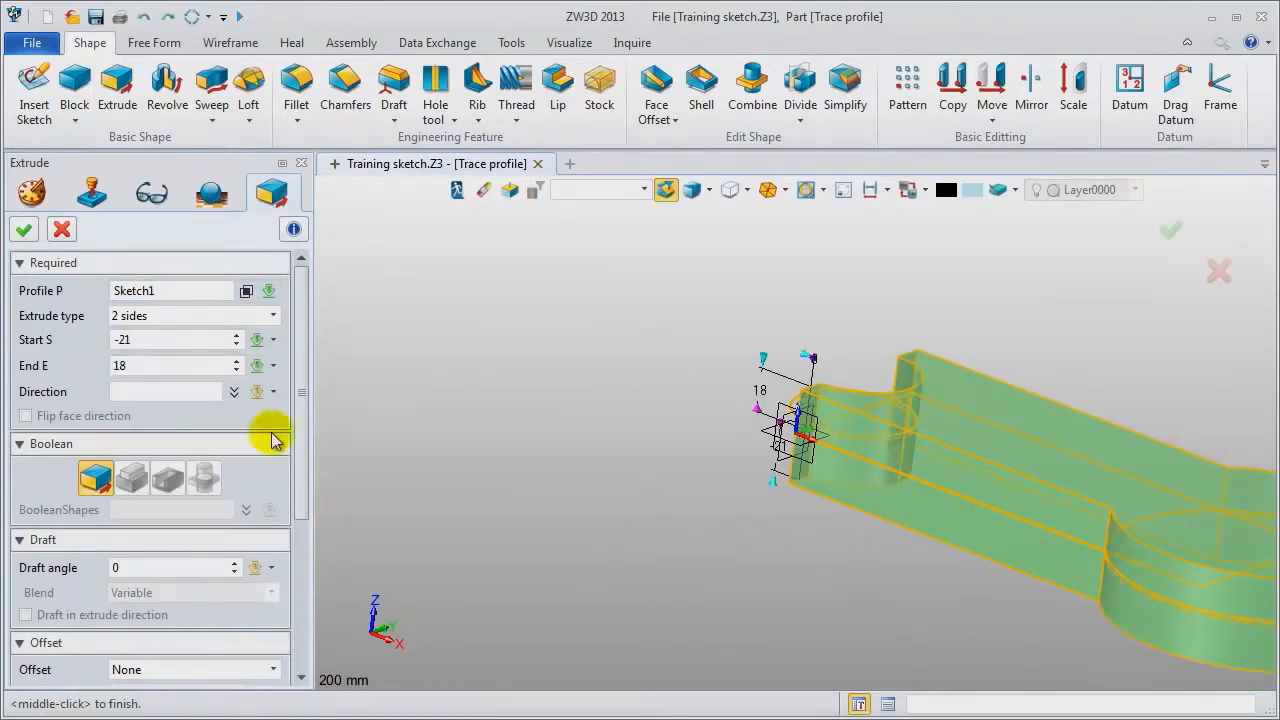
{"action": "left_click", "coordinate": [232, 318]}
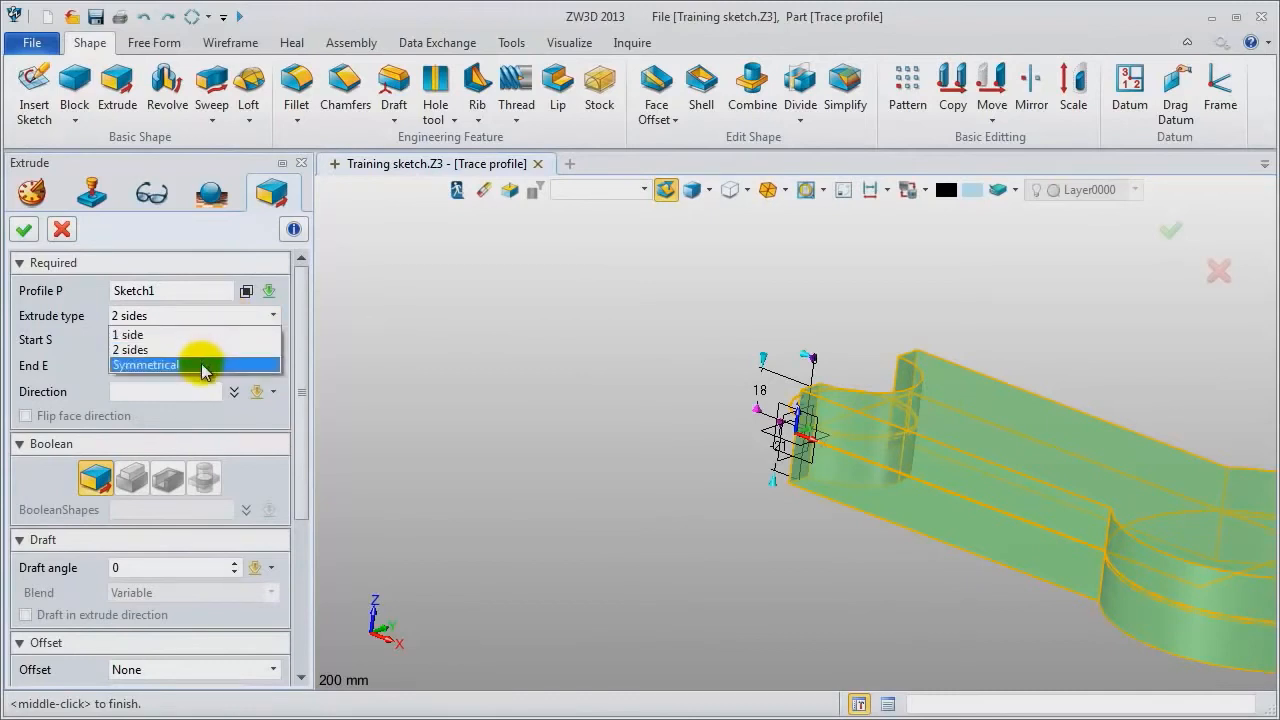
{"action": "left_click", "coordinate": [200, 363]}
{"action": "middle_click", "coordinate": [415, 413]}
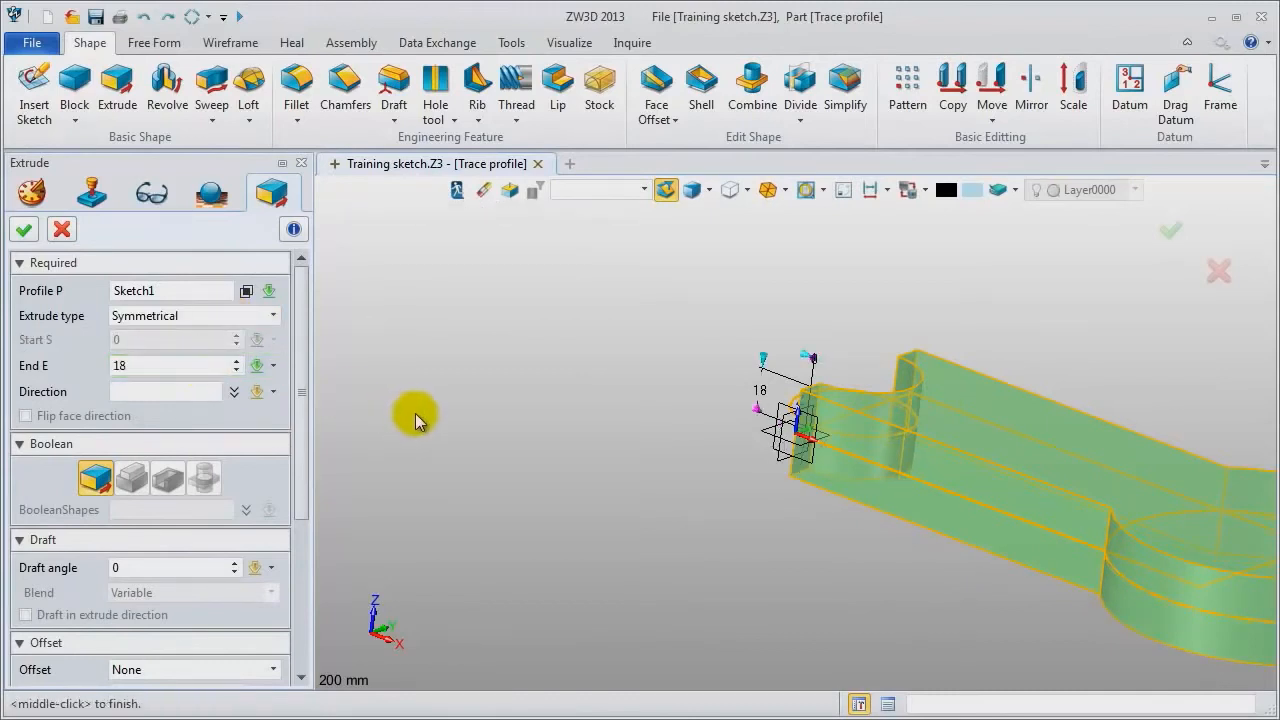
{"action": "middle_click", "coordinate": [415, 413]}
Start a new sketch on the top face of the extruded solid.
{"action": "middle_click_drag", "start_coordinate": [477, 423], "coordinate": [443, 265]}
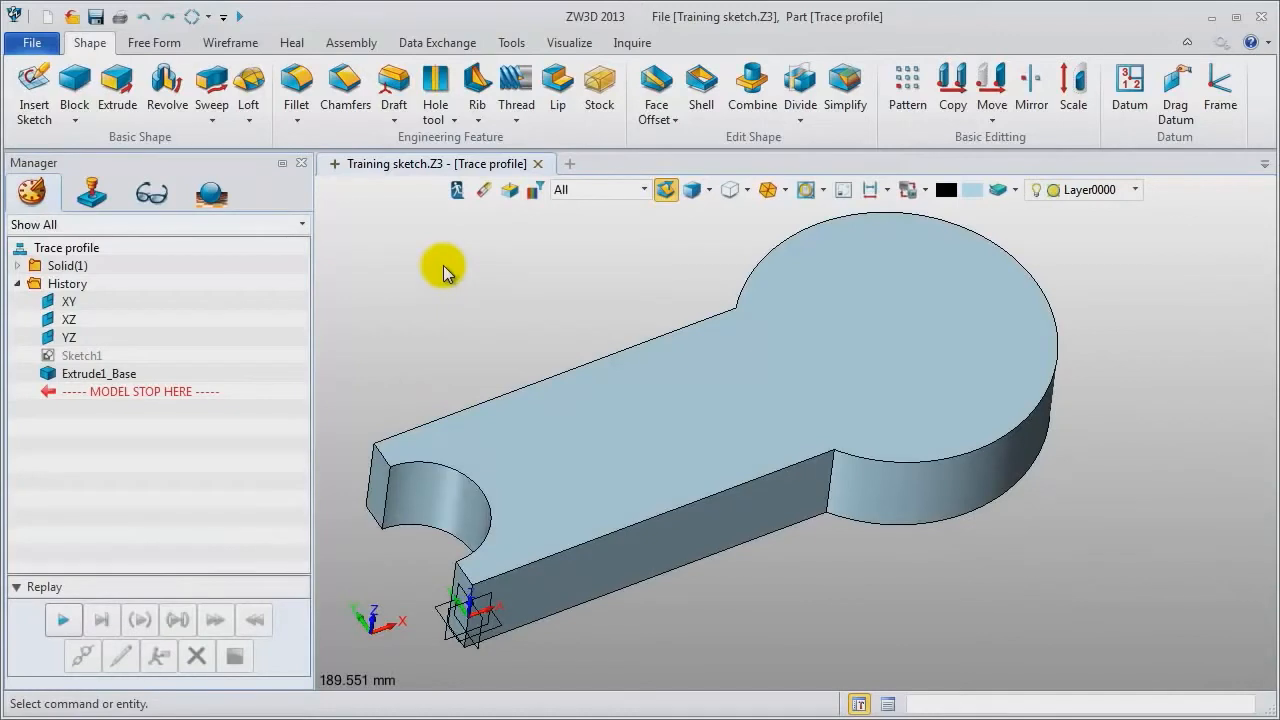
{"action": "right_click", "coordinate": [443, 265]}
{"action": "left_click", "coordinate": [512, 381]}
{"action": "left_click", "coordinate": [700, 400]}
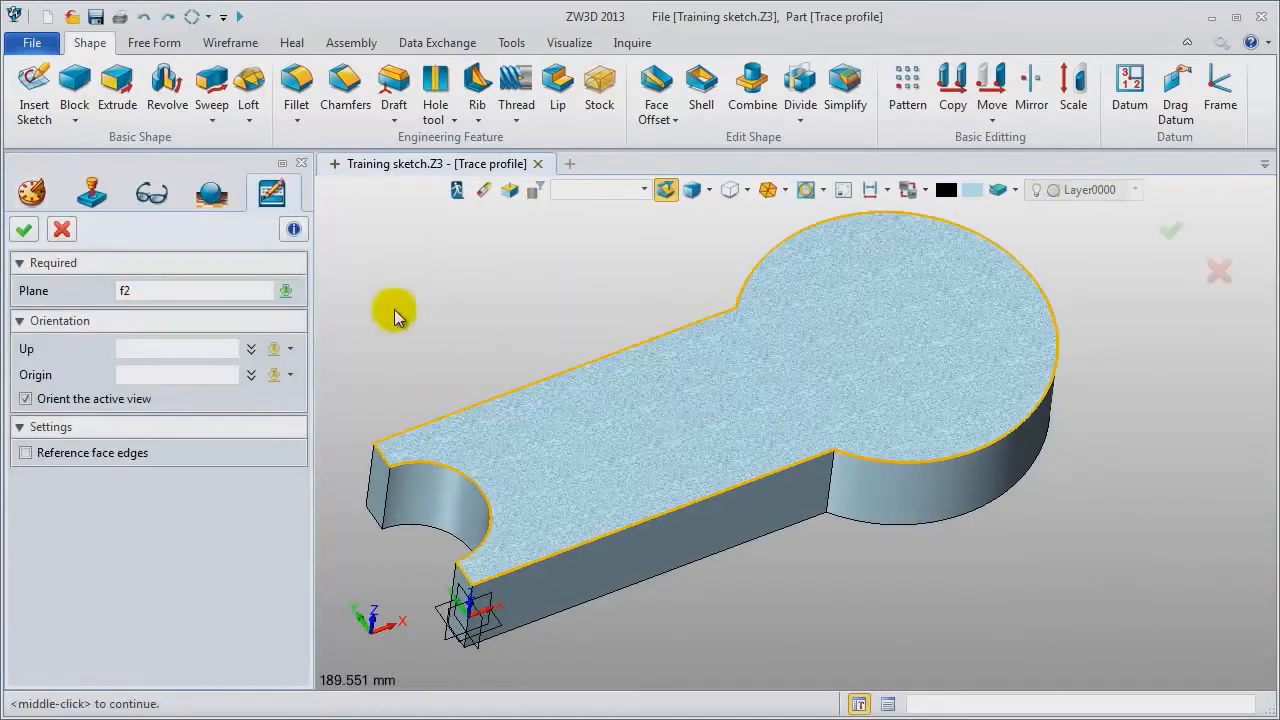
{"action": "middle_click", "coordinate": [475, 313]}
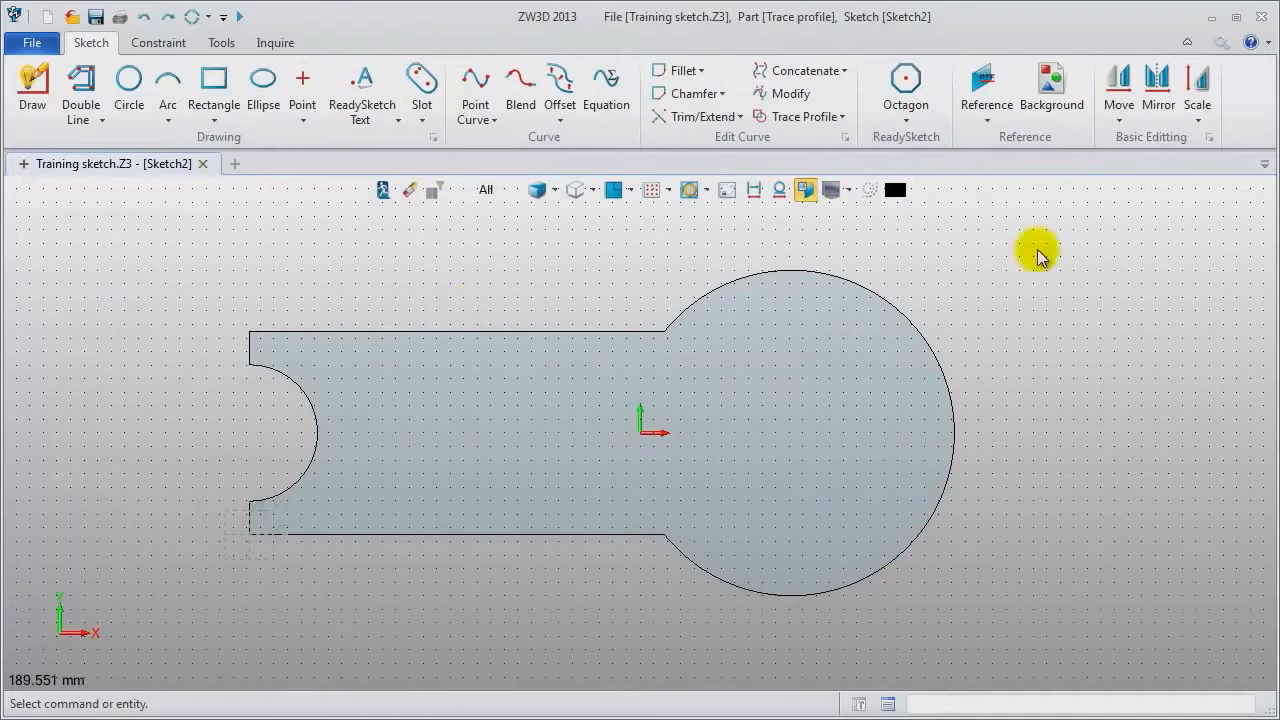
Insert an octagon ReadySketch with its base point at 60,0, near the centre of the round end.
{"action": "left_click", "coordinate": [910, 120]}
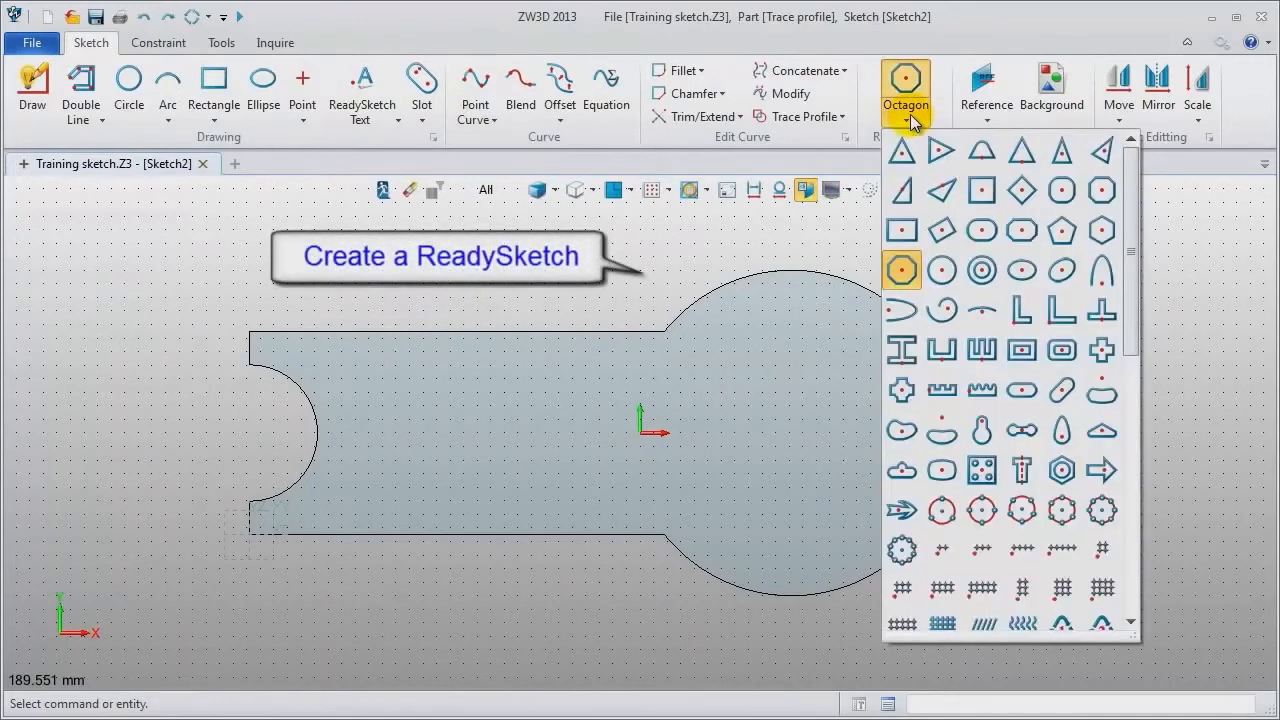
{"action": "left_click", "coordinate": [903, 270]}
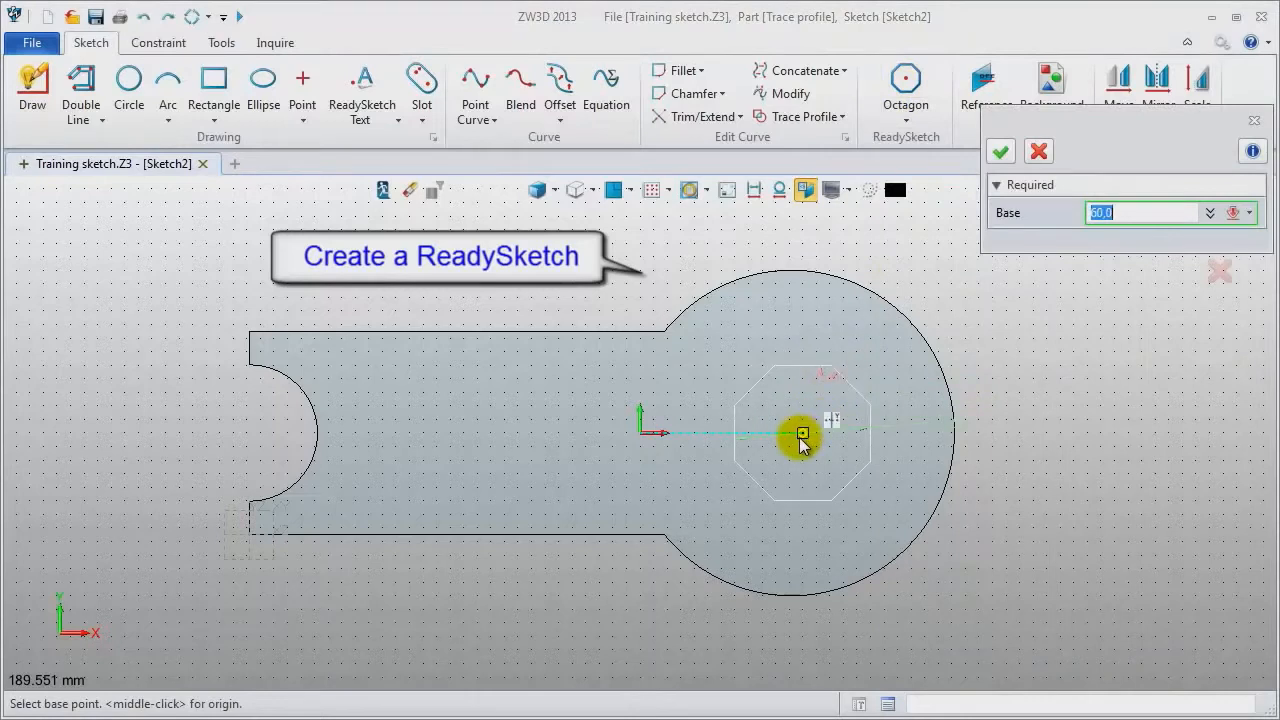
{"action": "left_click", "coordinate": [802, 436]}
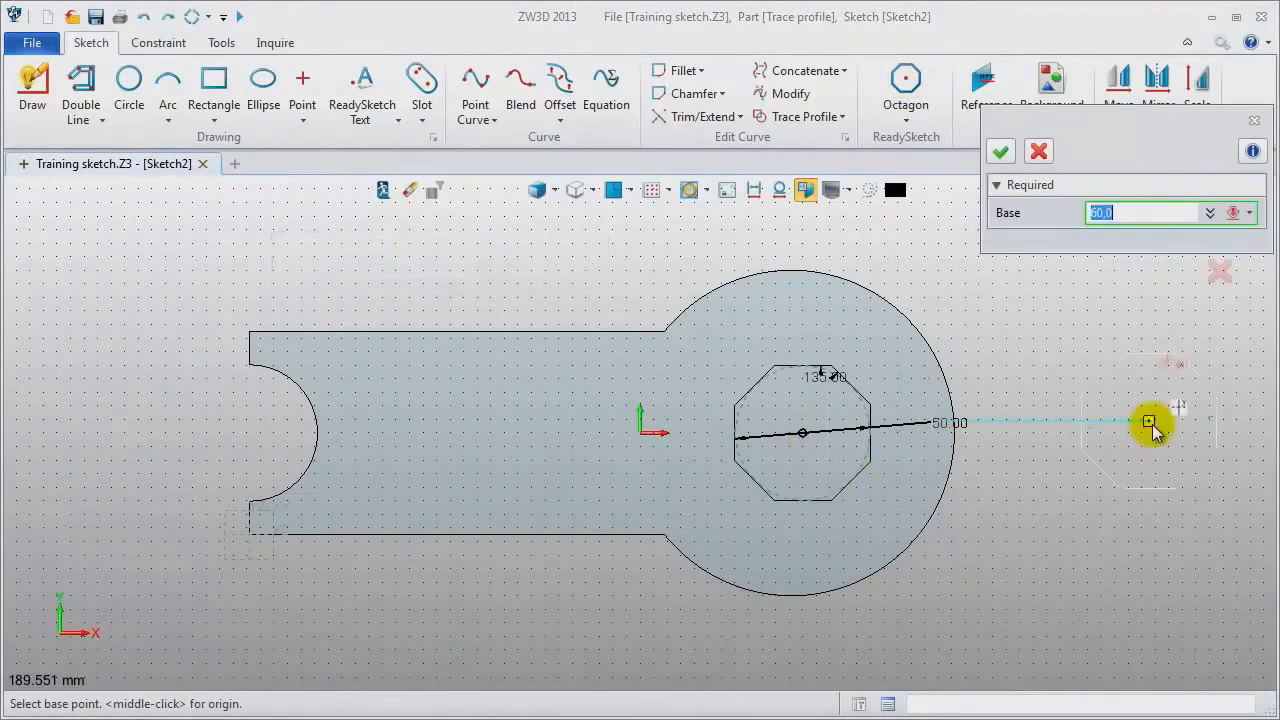
{"action": "key", "text": "Escape"}
Set the current sketch to solve automatically.
{"action": "double_click", "coordinate": [940, 432]}
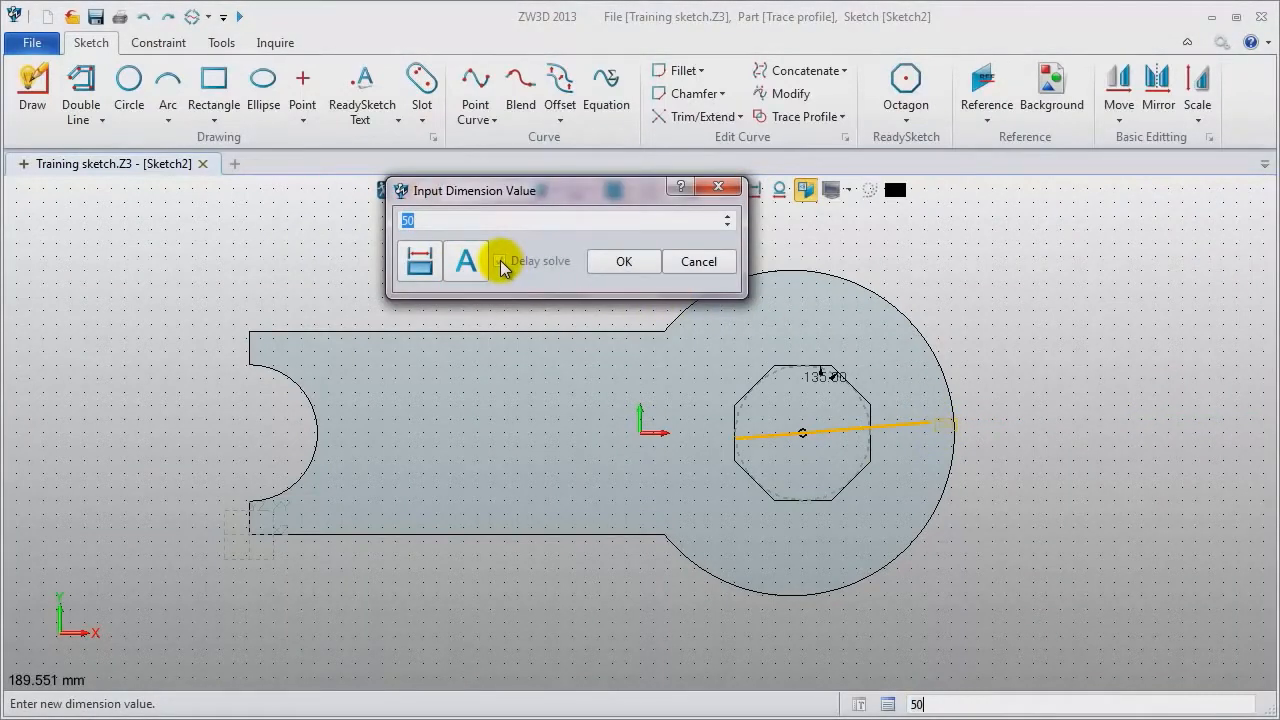
{"action": "left_click", "coordinate": [722, 187]}
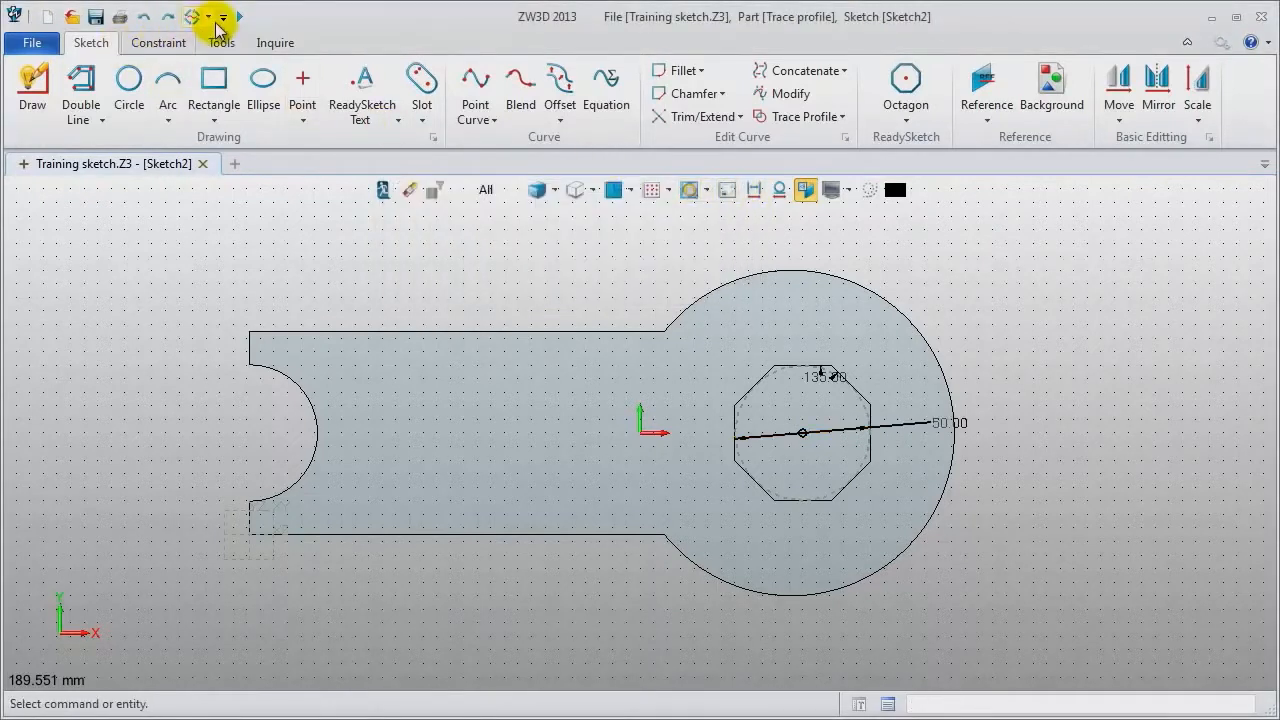
{"action": "left_click", "coordinate": [207, 18]}
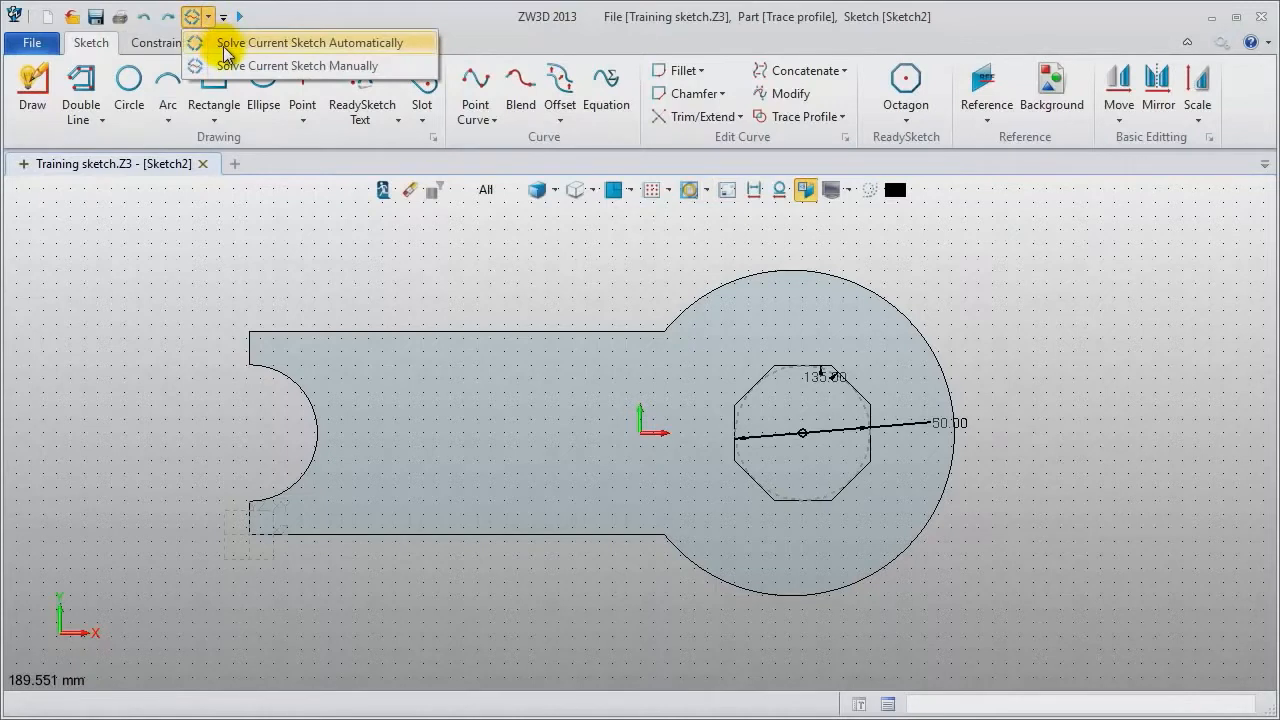
{"action": "left_click", "coordinate": [224, 47]}
Set the octagon's diameter dimension to 60 mm and exit the sketch with its dimensions hidden.
{"action": "left_click", "coordinate": [962, 424]}
{"action": "middle_click", "coordinate": [934, 424]}
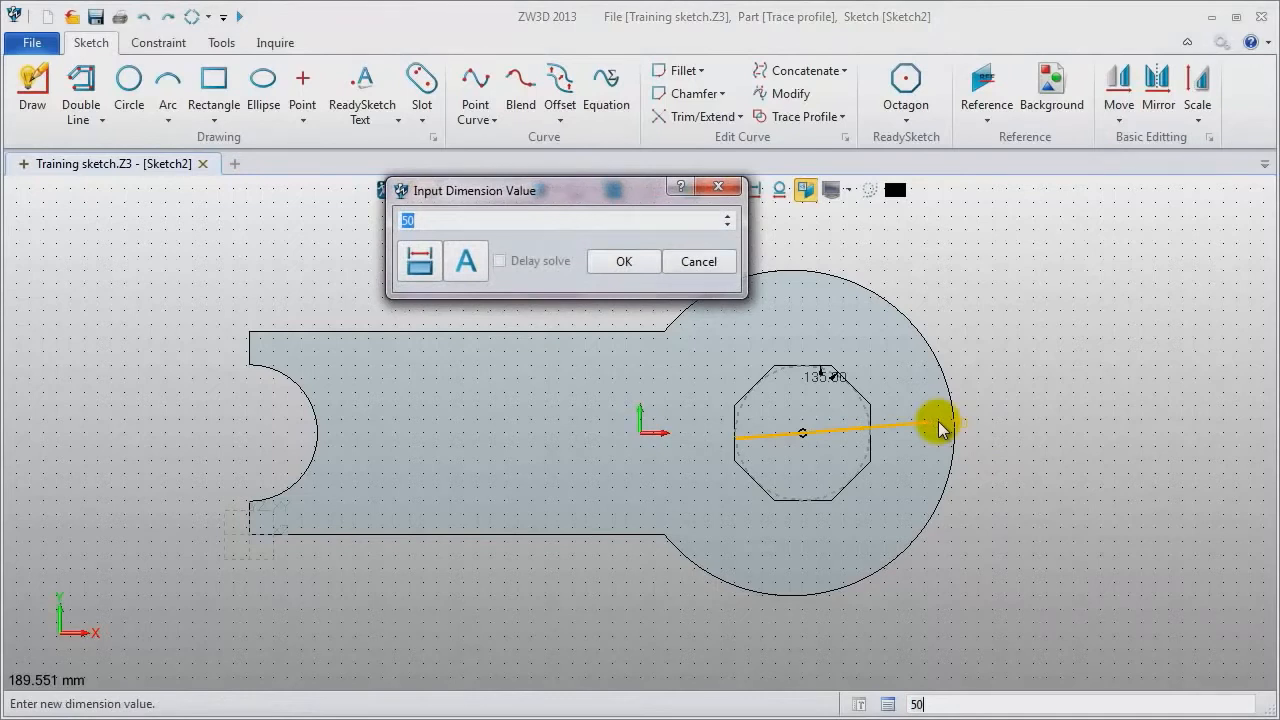
{"action": "key", "text": "Return"}
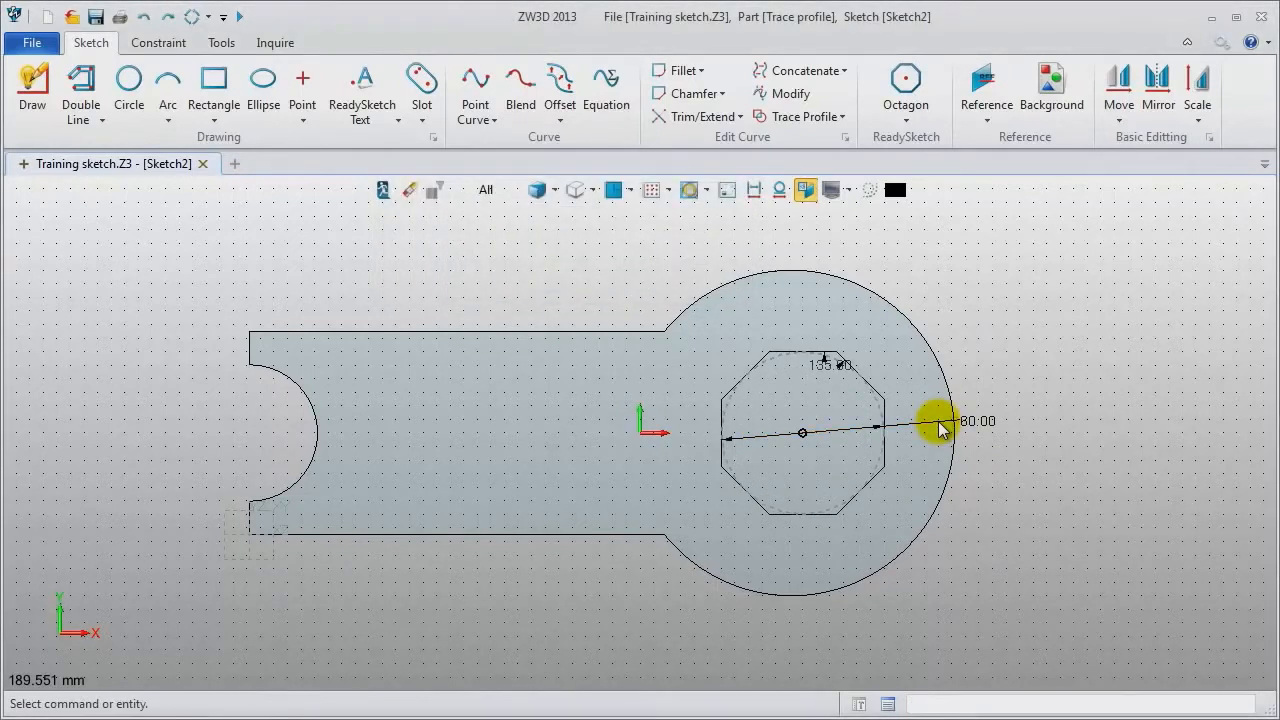
{"action": "left_click", "coordinate": [752, 190]}
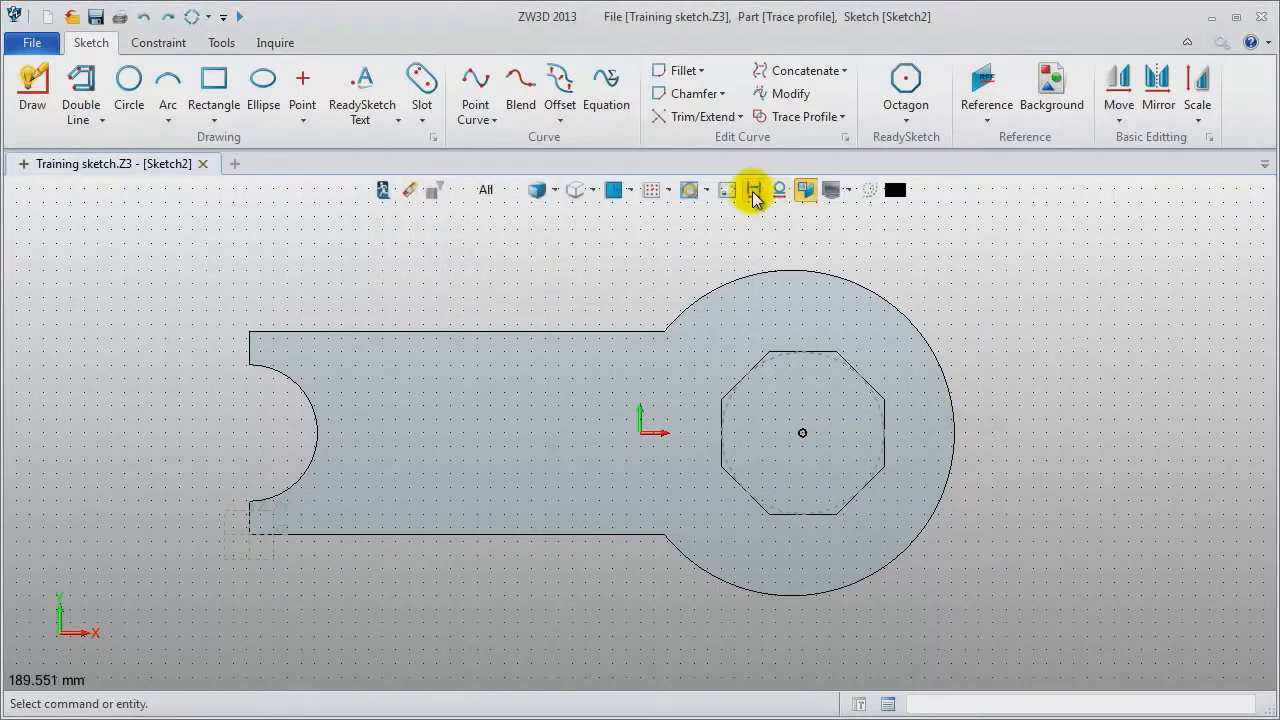
{"action": "left_click", "coordinate": [385, 193]}
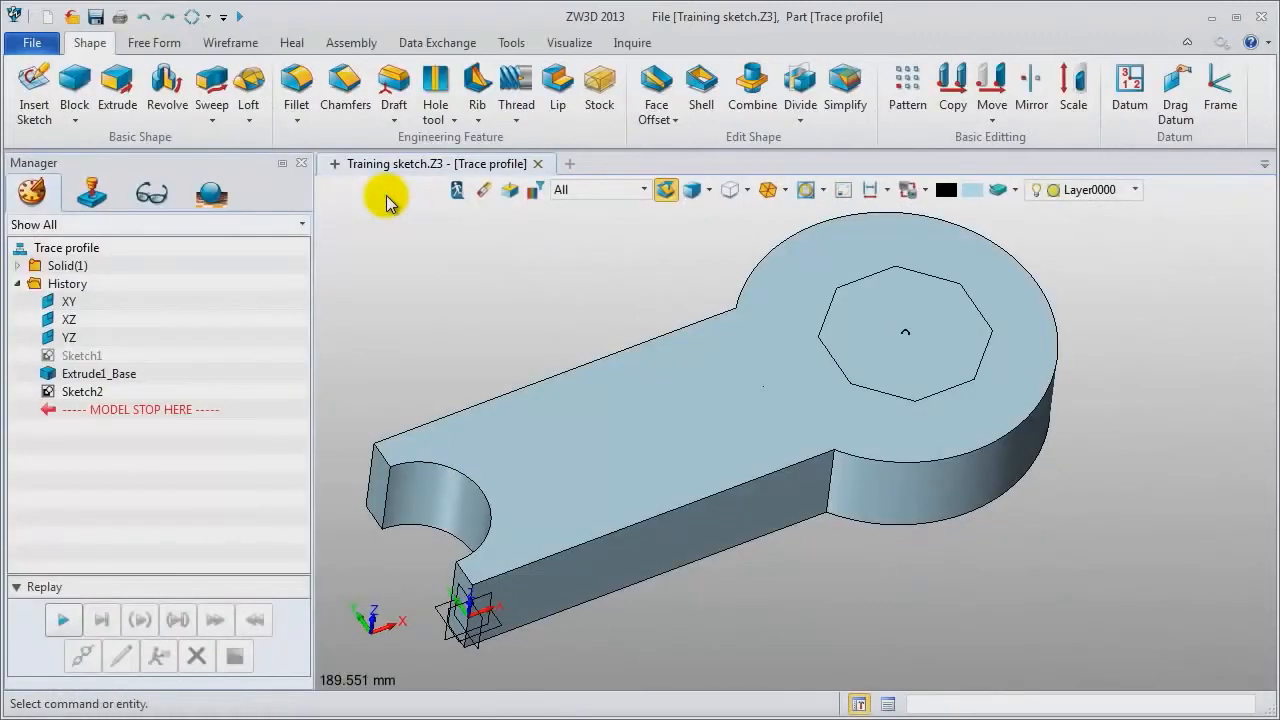
Cut the octagon sketch through the solid's round end with a symmetrical Extrude, setting the end value to 34 mm.
{"action": "left_click", "coordinate": [117, 90]}
{"action": "left_click", "coordinate": [903, 398]}
{"action": "middle_click", "coordinate": [904, 394]}
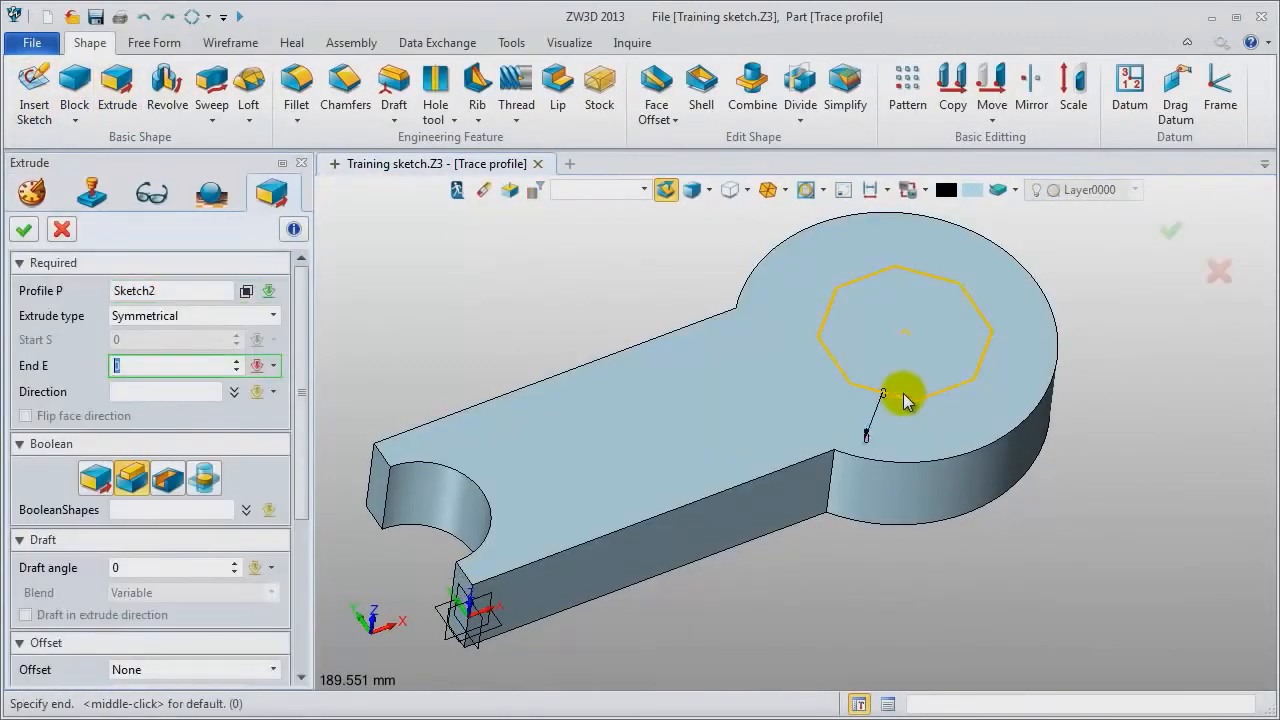
{"action": "type", "text": "-32"}
{"action": "left_click", "coordinate": [169, 475]}
{"action": "type", "text": "32"}
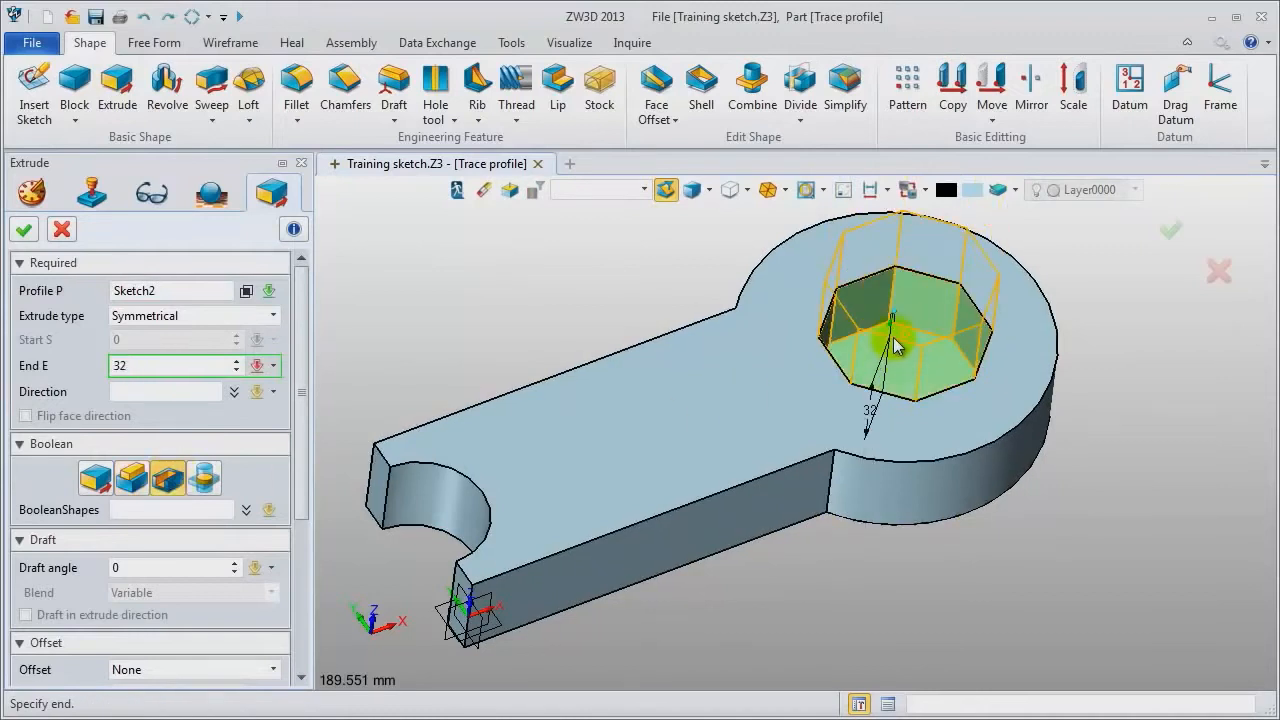
{"action": "scroll", "coordinate": [151, 369], "scroll_direction": "up", "scroll_amount": 8}
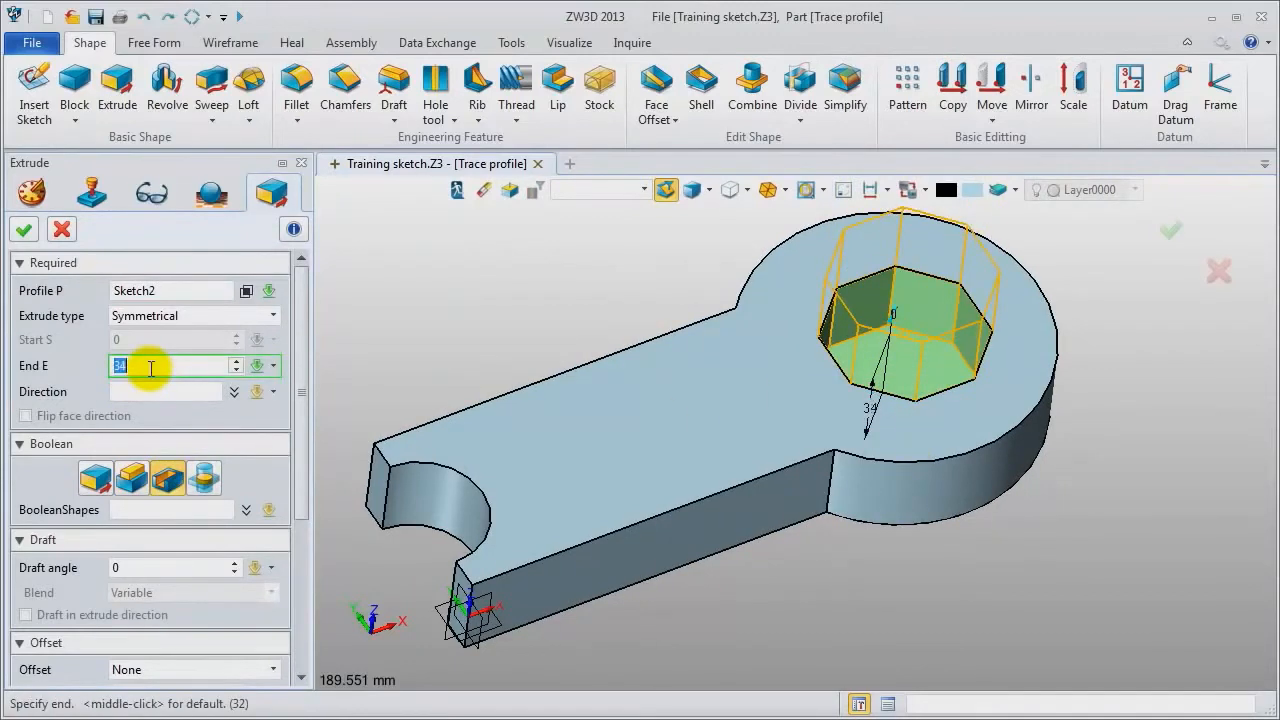
{"action": "left_click", "coordinate": [24, 231]}
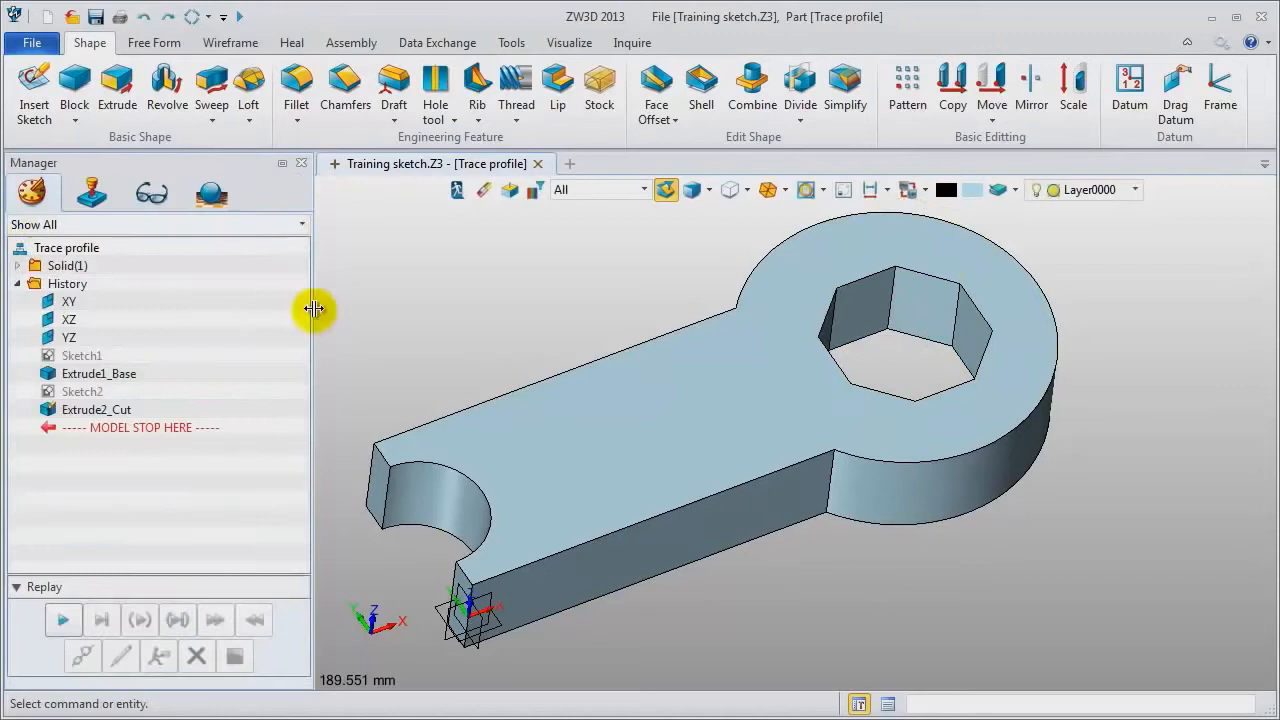
Start a new sketch on the top face of the solid.
{"action": "right_click", "coordinate": [524, 331]}
{"action": "left_click", "coordinate": [580, 443]}
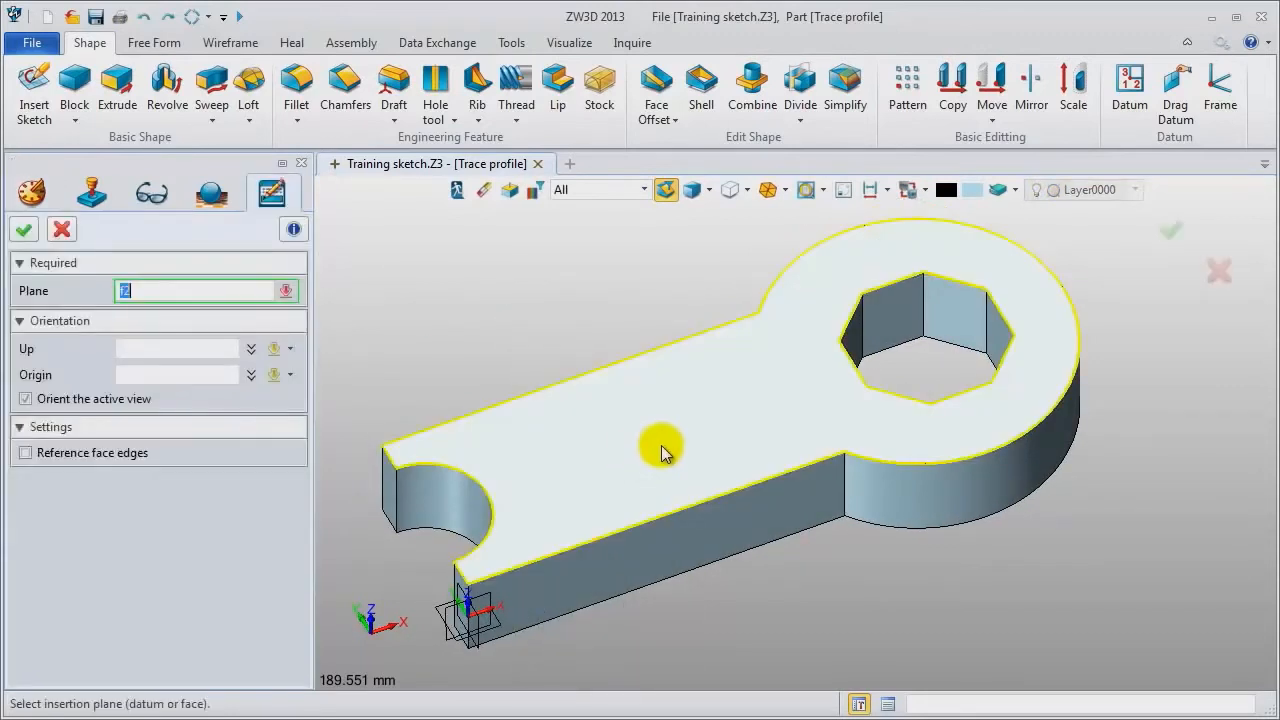
{"action": "middle_click", "coordinate": [548, 340]}
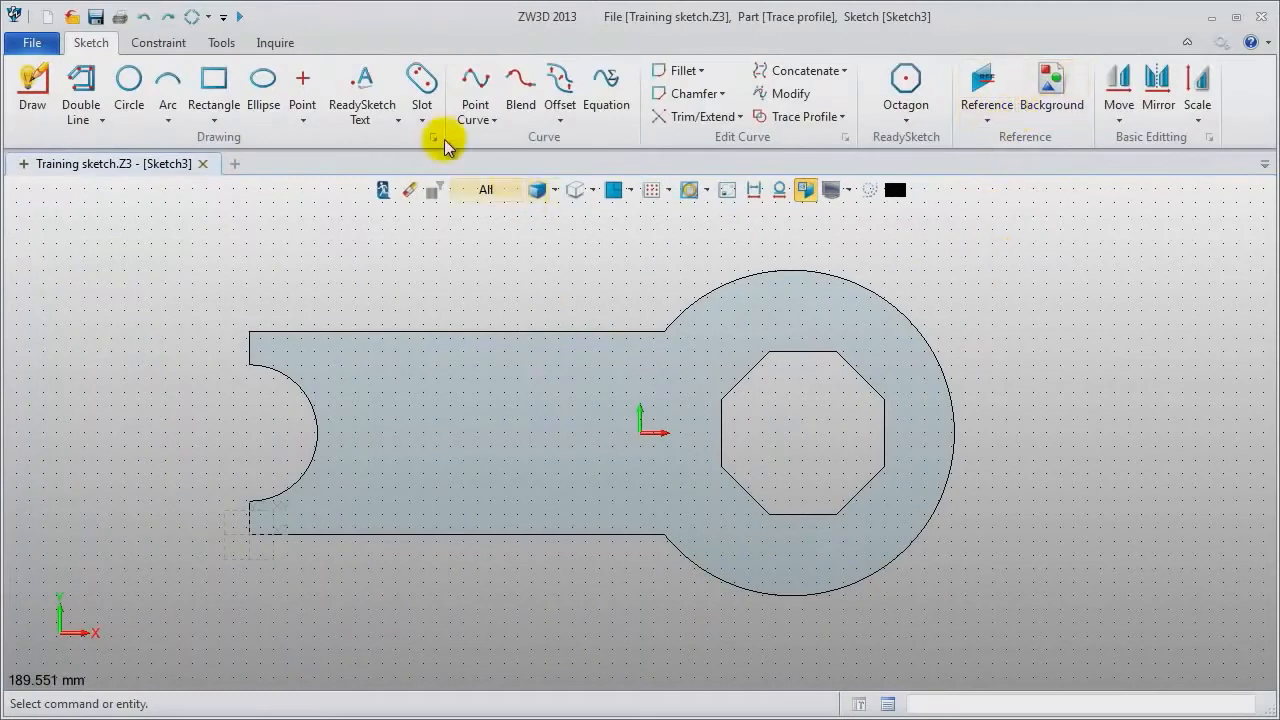
Place the ReadySketch text "ReadySketch Text" with its origin at -115,-25, enlarge its font slightly, and exit the sketch.
{"action": "left_click", "coordinate": [366, 95]}
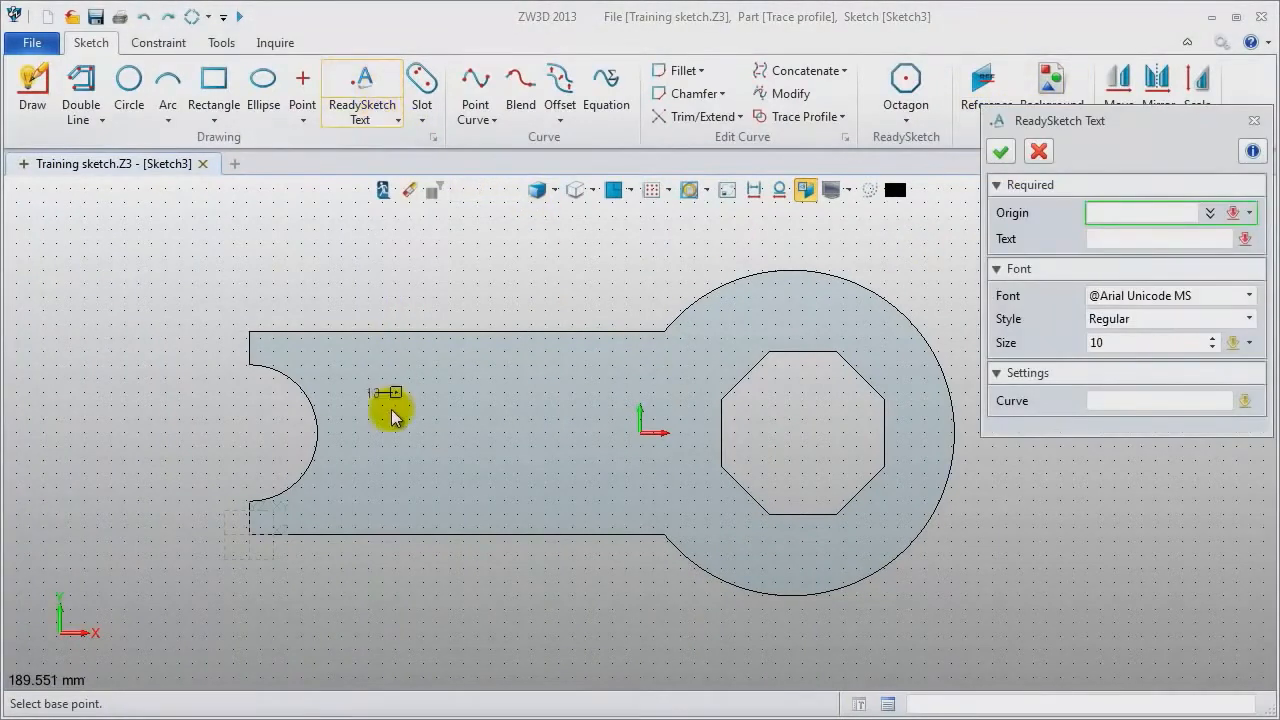
{"action": "left_click", "coordinate": [328, 512]}
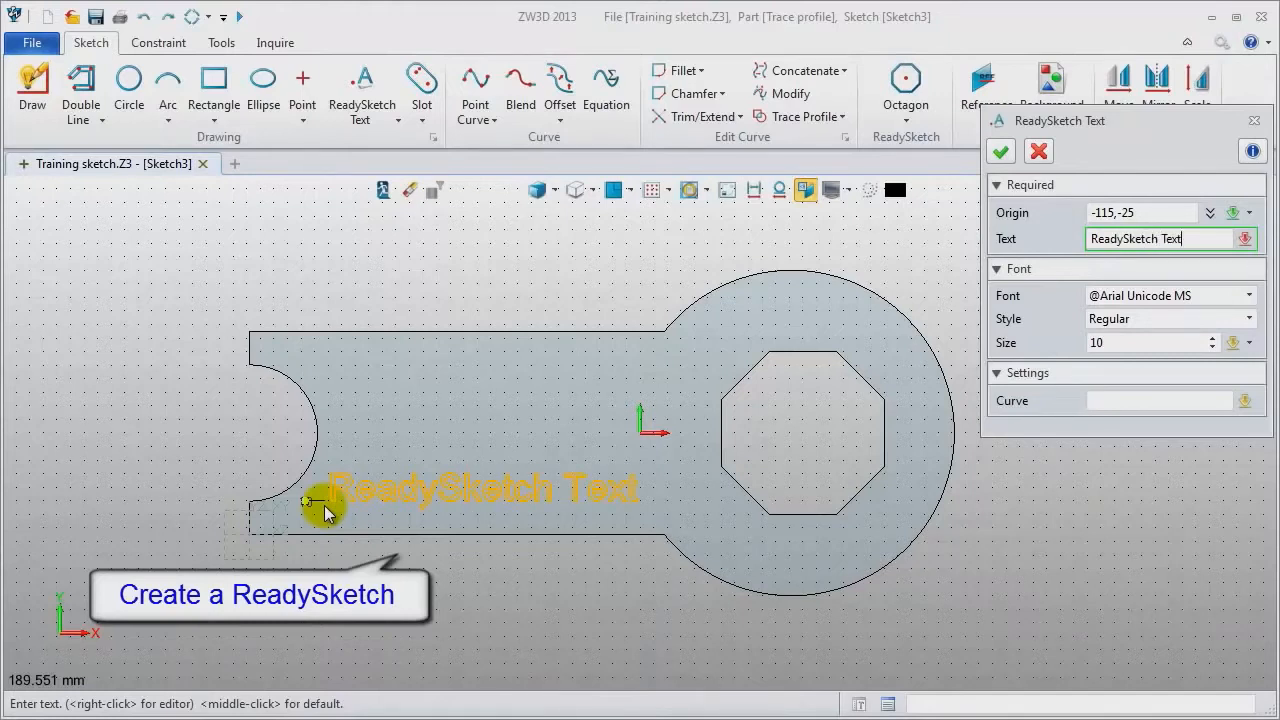
{"action": "left_click", "coordinate": [1167, 343]}
{"action": "scroll", "coordinate": [1167, 343], "scroll_direction": "up", "scroll_amount": 1}
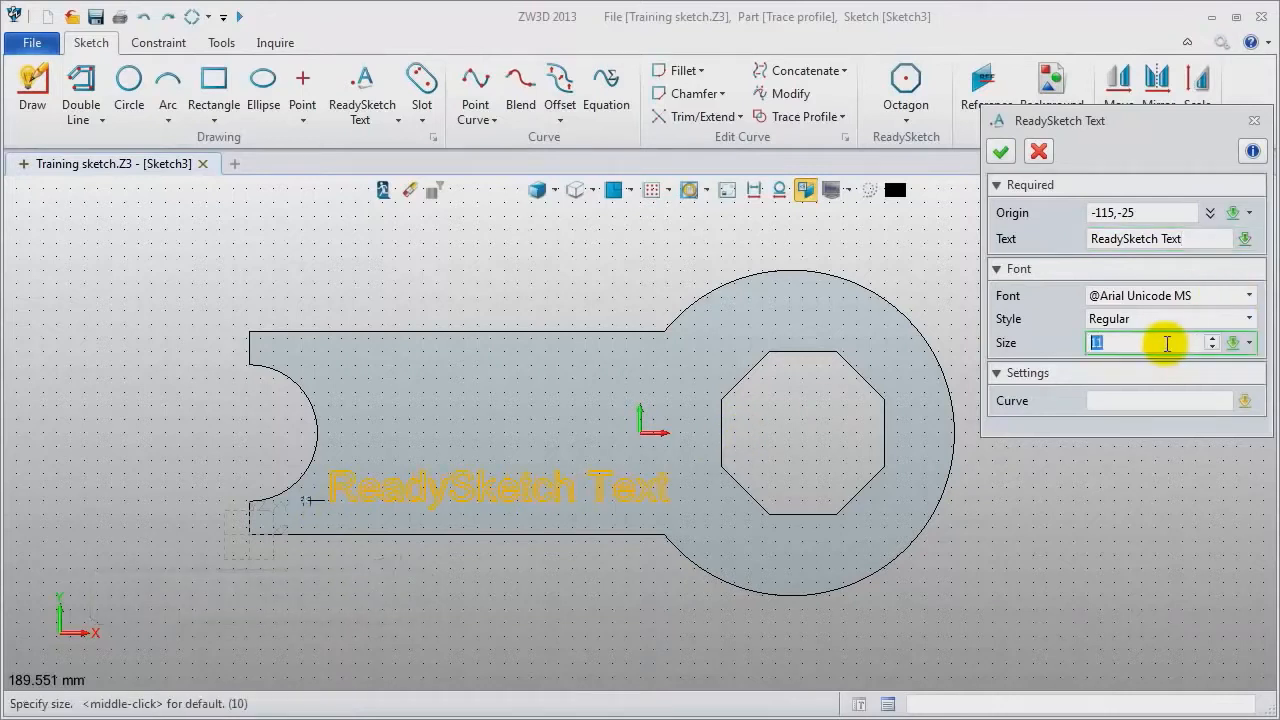
{"action": "left_click", "coordinate": [1000, 151]}
{"action": "scroll", "coordinate": [533, 577], "scroll_direction": "up", "scroll_amount": 3}
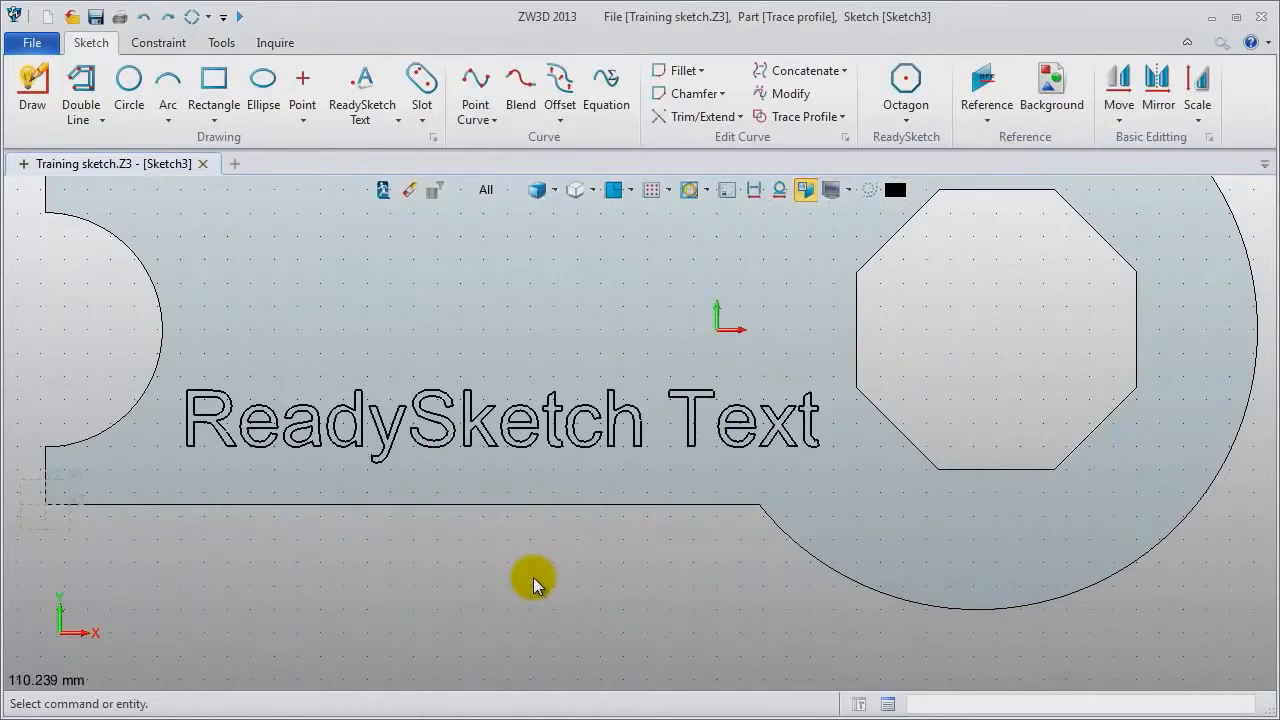
{"action": "scroll", "coordinate": [533, 577], "scroll_direction": "down", "scroll_amount": 2}
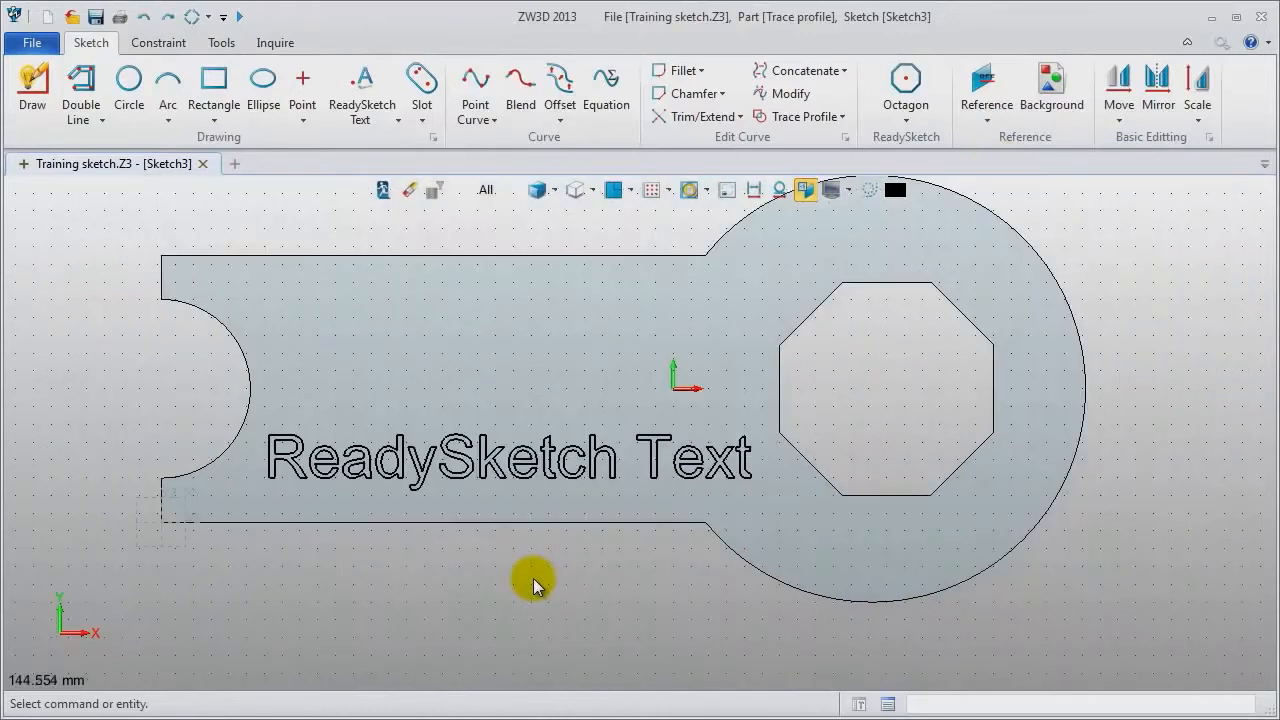
{"action": "left_click", "coordinate": [384, 196]}
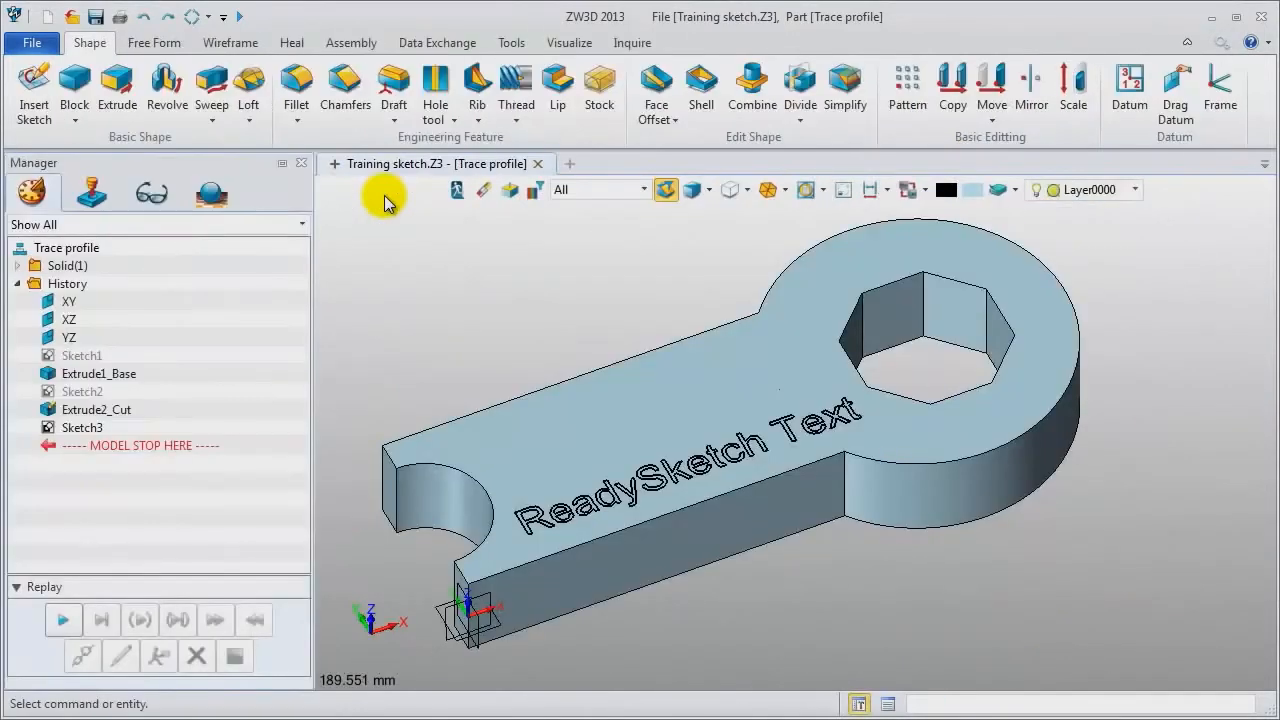
Extrude the text sketch as an added boss on the solid, using the 2 sides type from 0 to 2 mm.
{"action": "left_click", "coordinate": [117, 88]}
{"action": "left_click", "coordinate": [131, 478]}
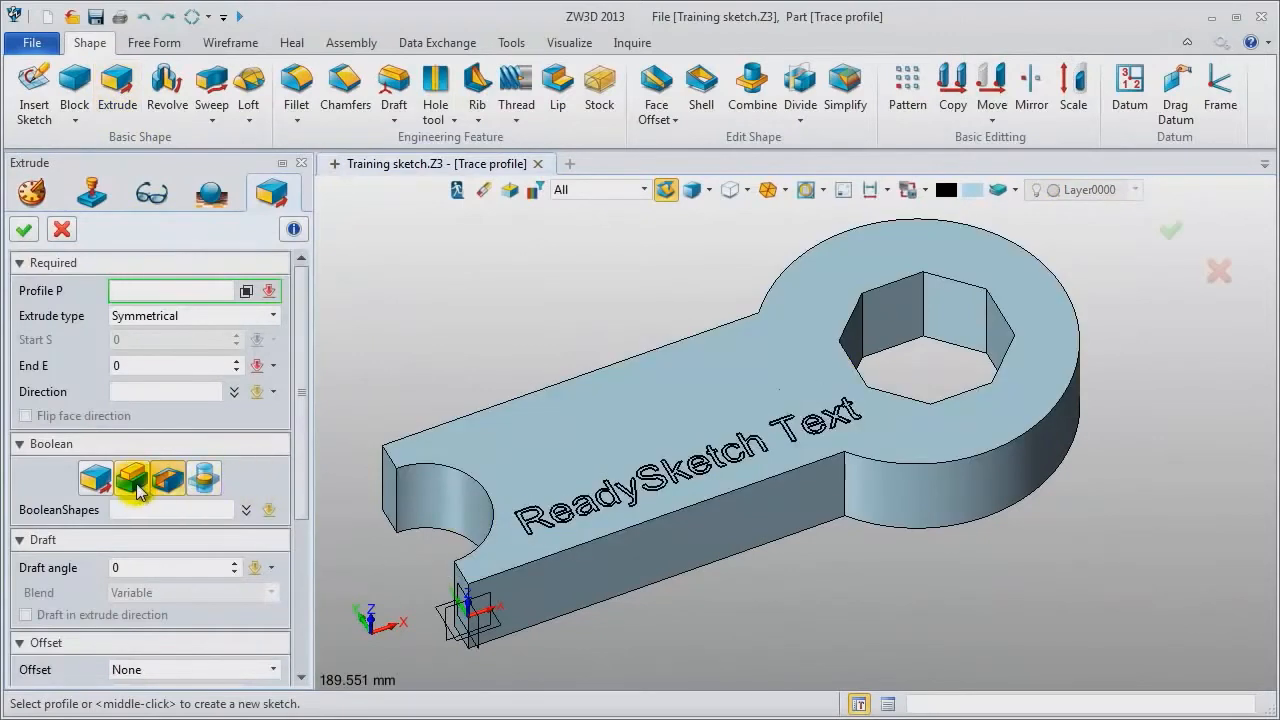
{"action": "left_click", "coordinate": [578, 538]}
{"action": "left_click", "coordinate": [569, 522]}
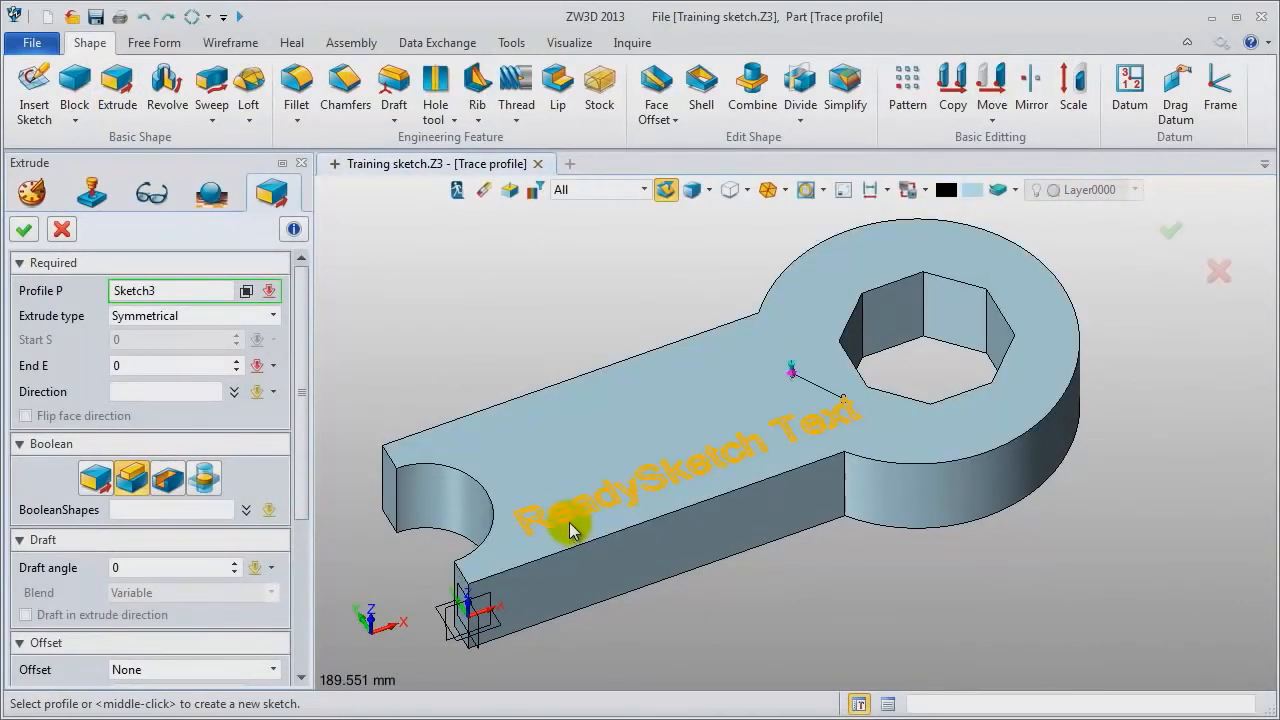
{"action": "left_click", "coordinate": [238, 316]}
{"action": "left_click", "coordinate": [175, 350]}
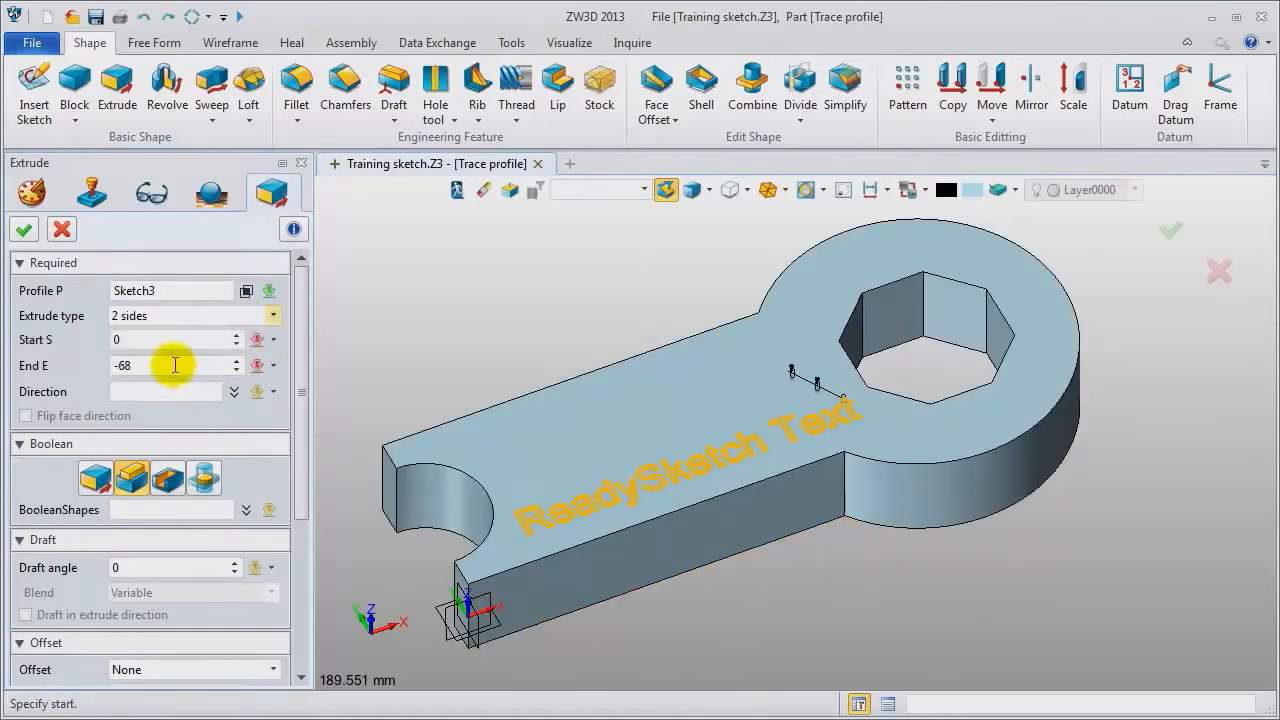
{"action": "left_click_drag", "start_coordinate": [152, 366], "coordinate": [102, 362]}
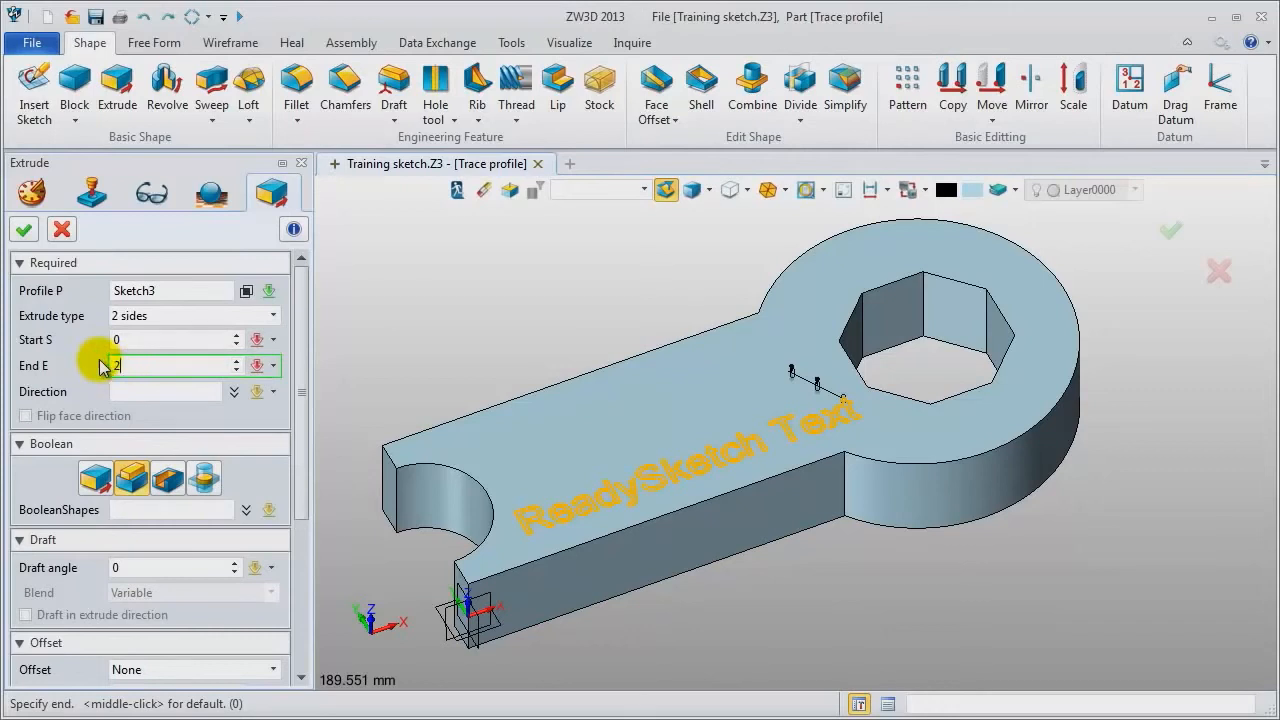
{"action": "key", "text": "Return"}
{"action": "mouse_move", "coordinate": [511, 341]}
{"action": "right_mouse_down"}
{"action": "mouse_move", "coordinate": [506, 309]}
{"action": "mouse_move", "coordinate": [500, 330]}
{"action": "mouse_move", "coordinate": [520, 350]}
{"action": "right_mouse_up"}
{"action": "left_click", "coordinate": [22, 232]}
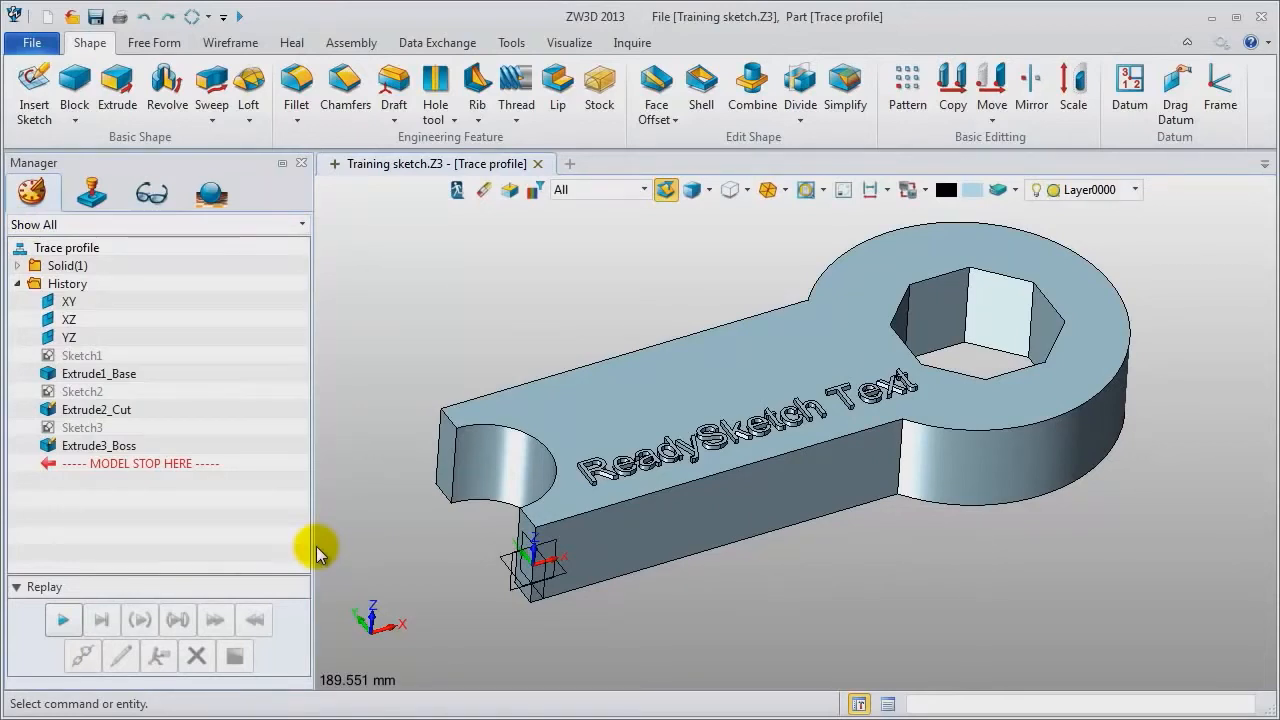
Reopen the base profile's sketch for editing and show its dimensions.
{"action": "right_click", "coordinate": [98, 353]}
{"action": "left_click", "coordinate": [97, 338]}
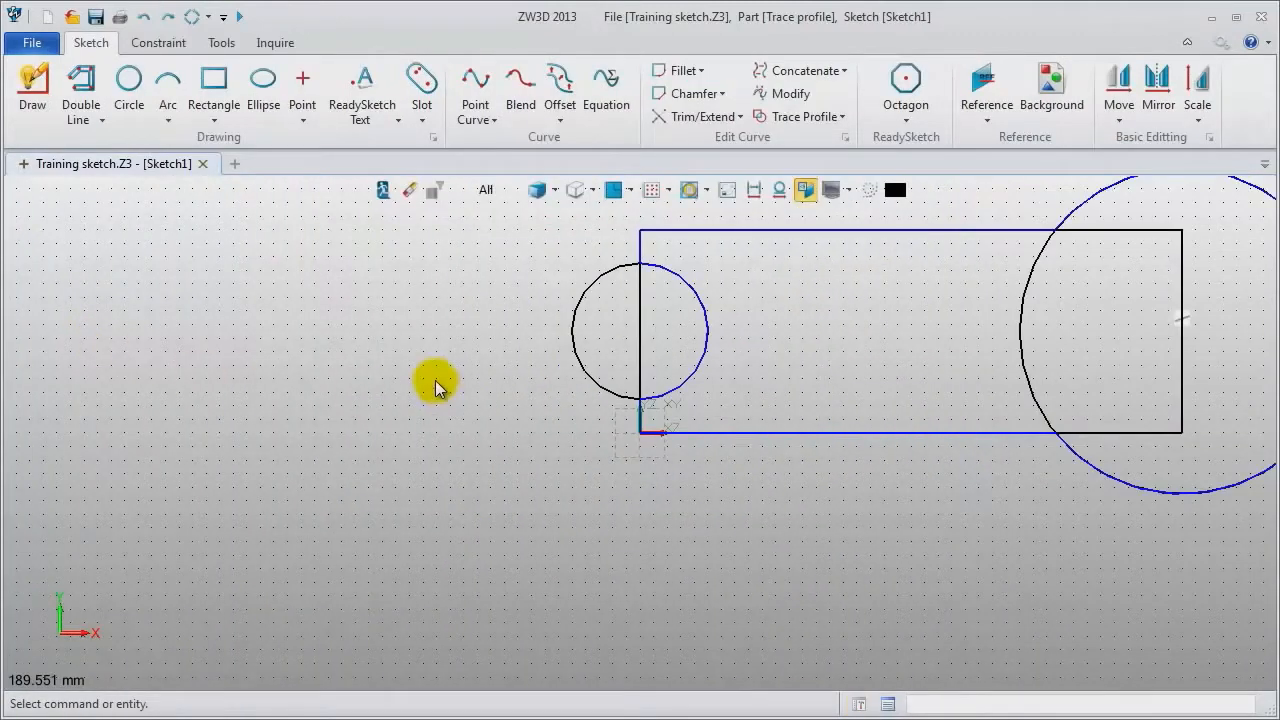
{"action": "left_click", "coordinate": [754, 192]}
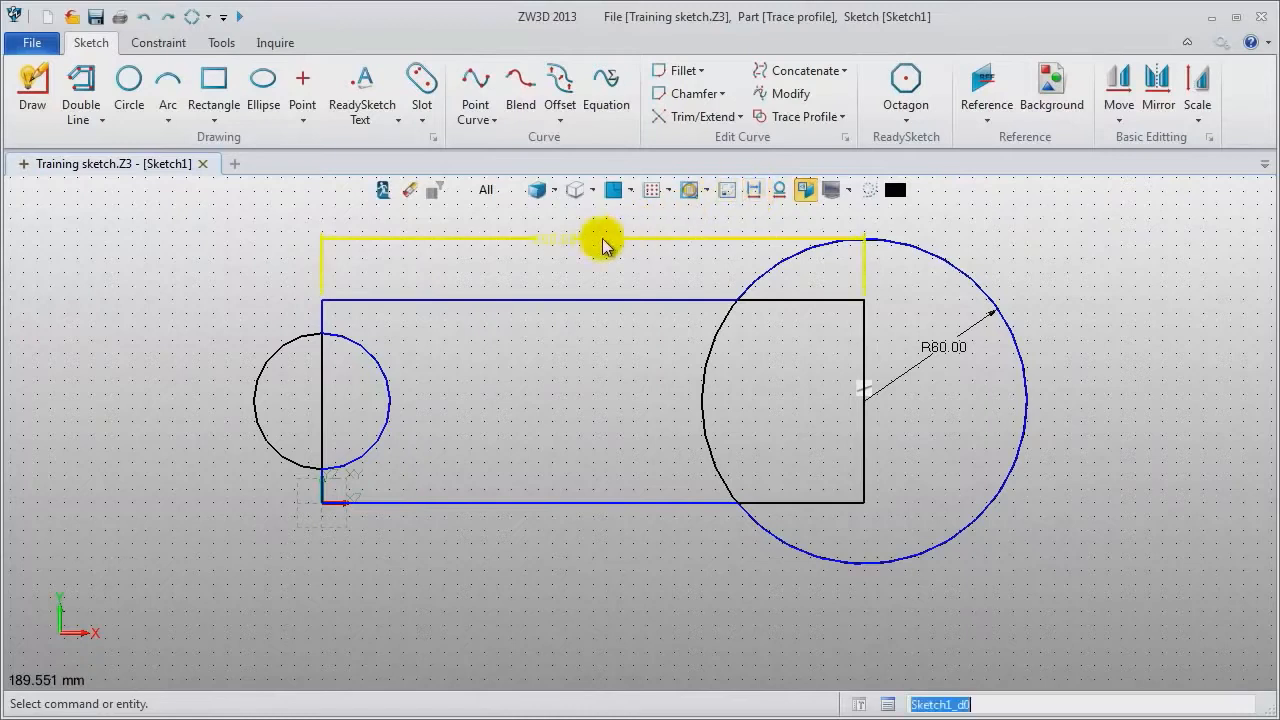
Set the large circle's radius dimension to 70 mm and solve the current sketch automatically.
{"action": "double_click", "coordinate": [967, 342]}
{"action": "type", "text": "70"}
{"action": "key", "text": "Return"}
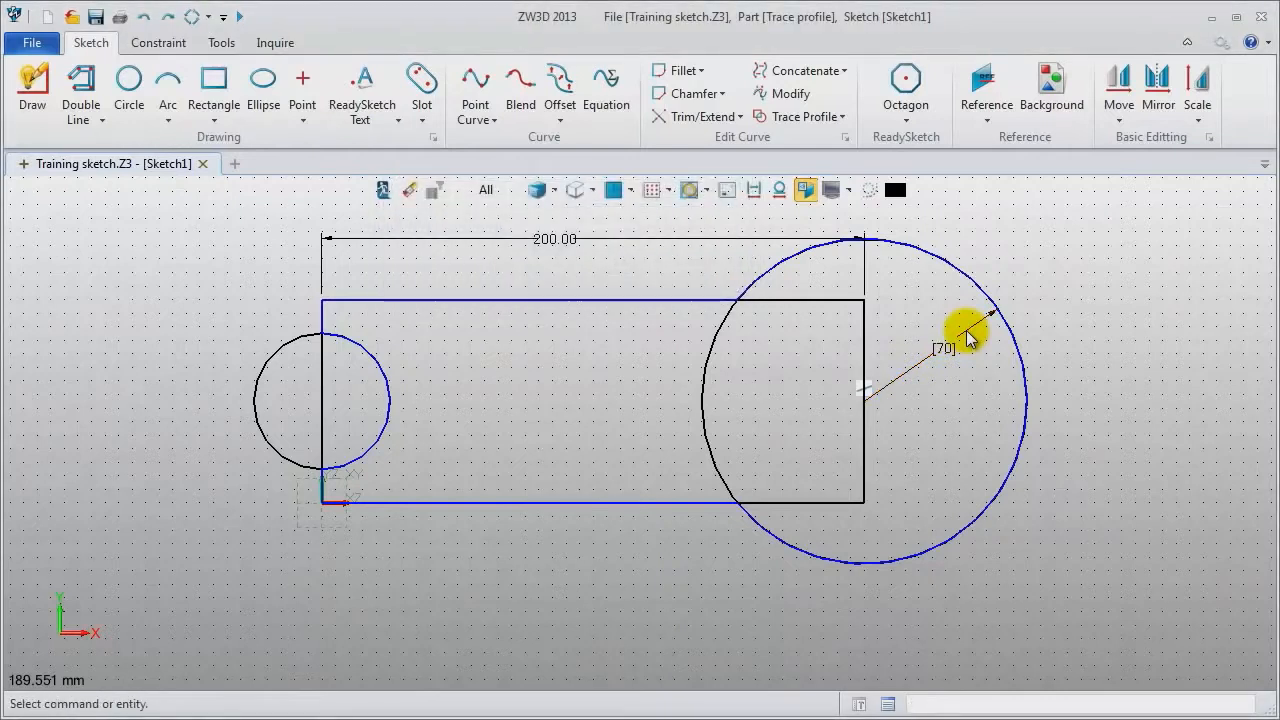
{"action": "left_click", "coordinate": [207, 17]}
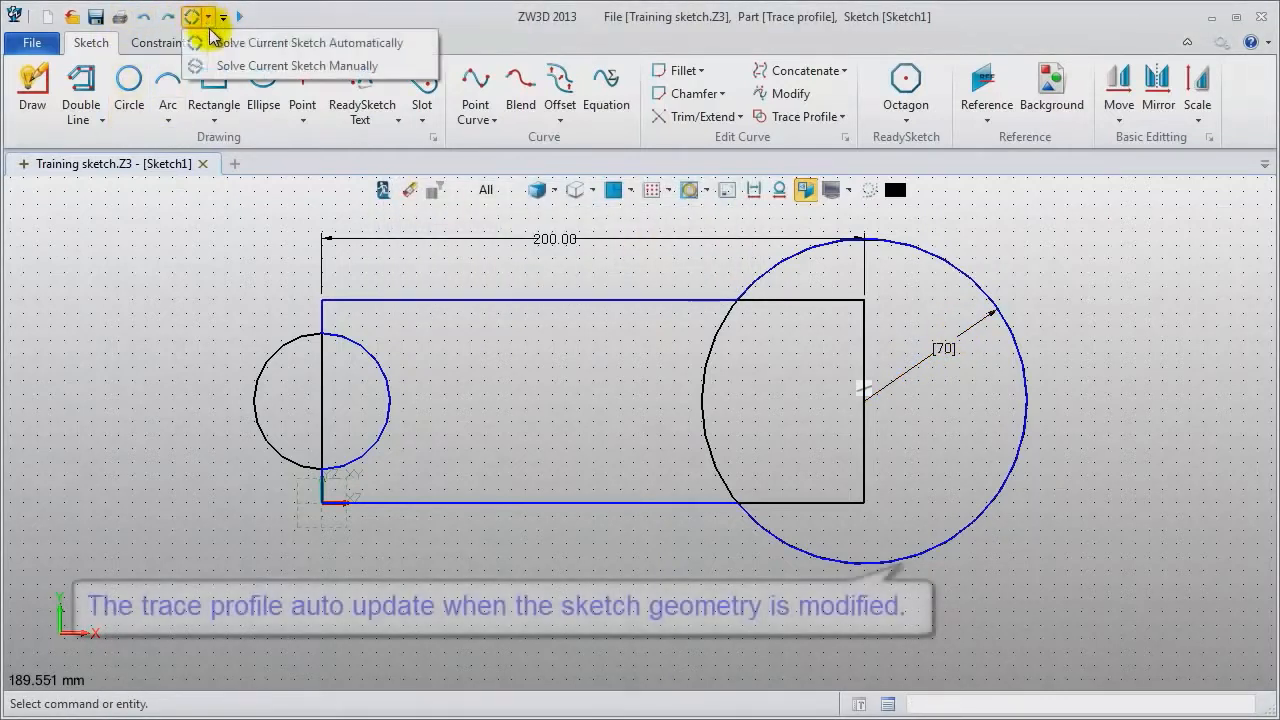
{"action": "left_click", "coordinate": [214, 42]}
{"action": "double_click", "coordinate": [949, 344]}
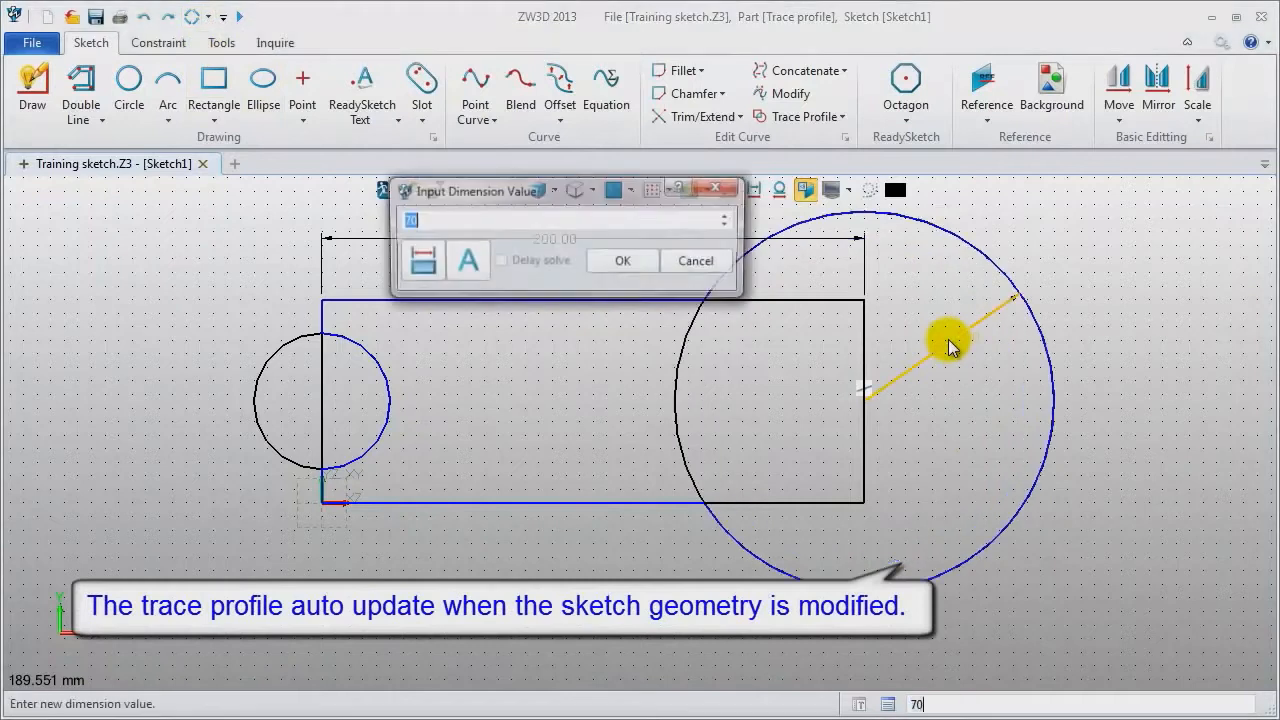
{"action": "left_click", "coordinate": [622, 260]}
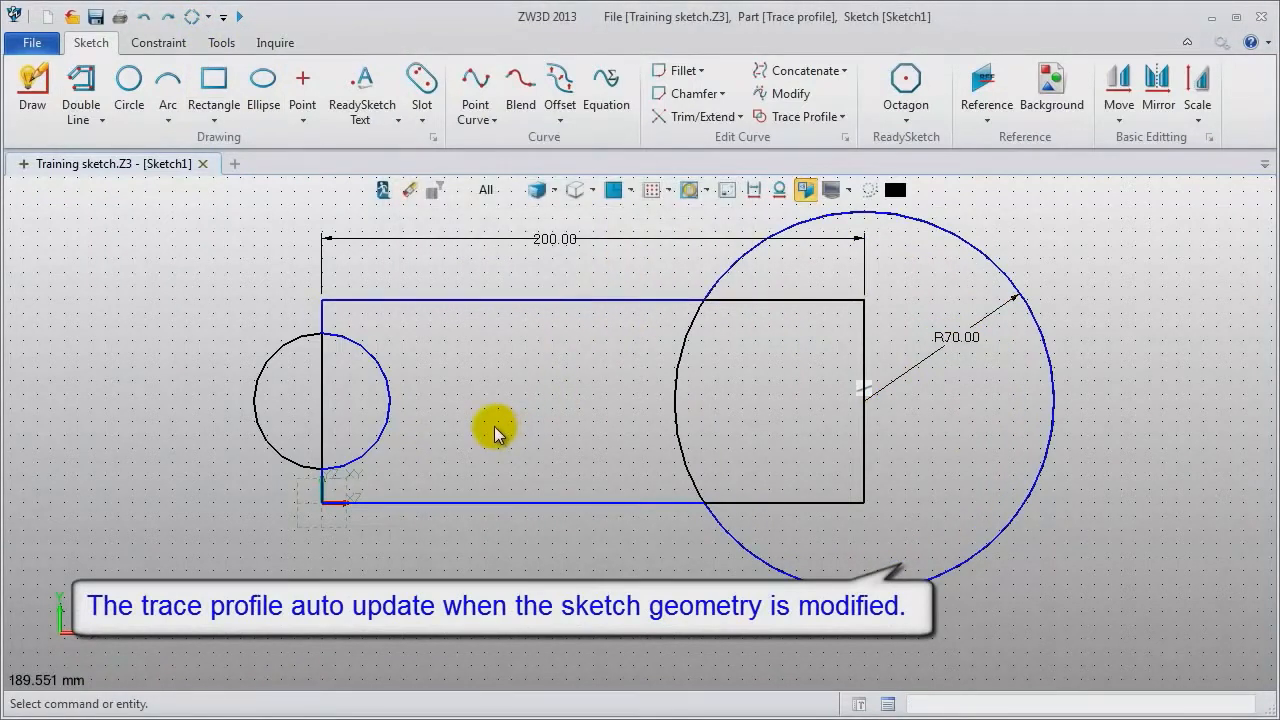
Dimension the rectangle's height beside its short edge at the small circle and set it to 80 mm.
{"action": "left_click", "coordinate": [158, 43]}
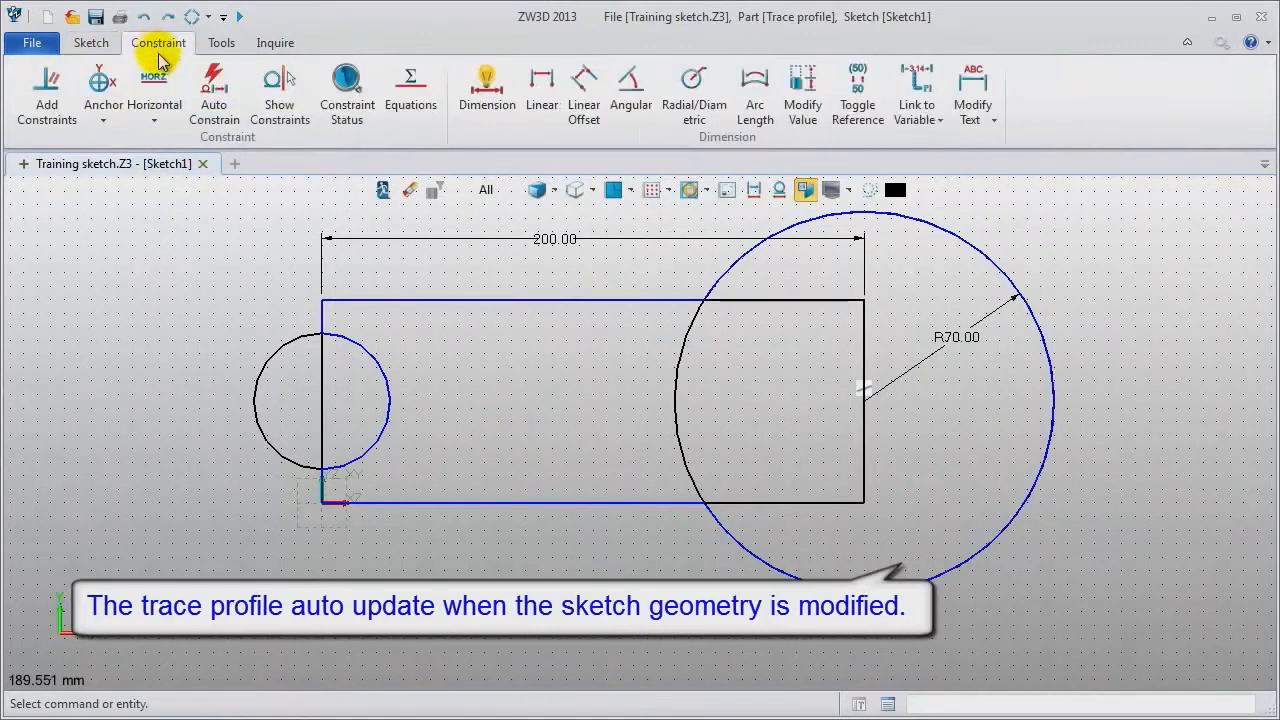
{"action": "left_click", "coordinate": [487, 88]}
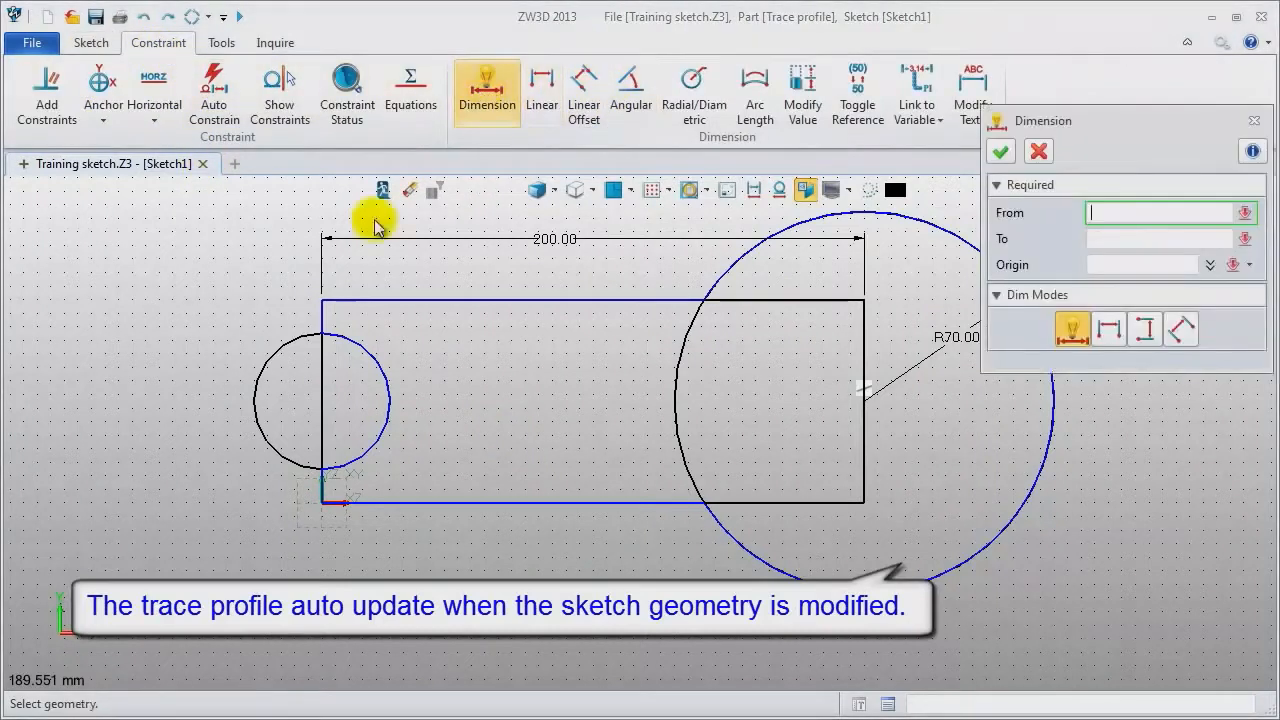
{"action": "left_click", "coordinate": [328, 387]}
{"action": "left_click", "coordinate": [188, 425]}
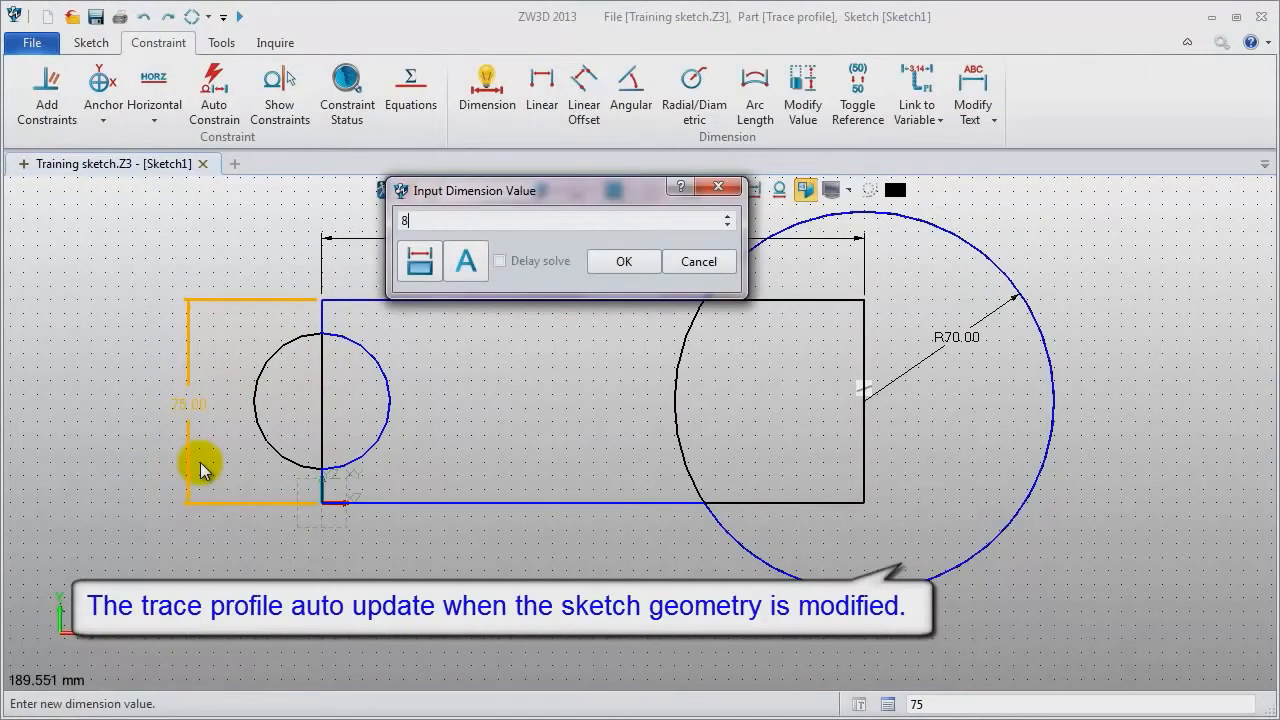
{"action": "key", "text": "Return"}
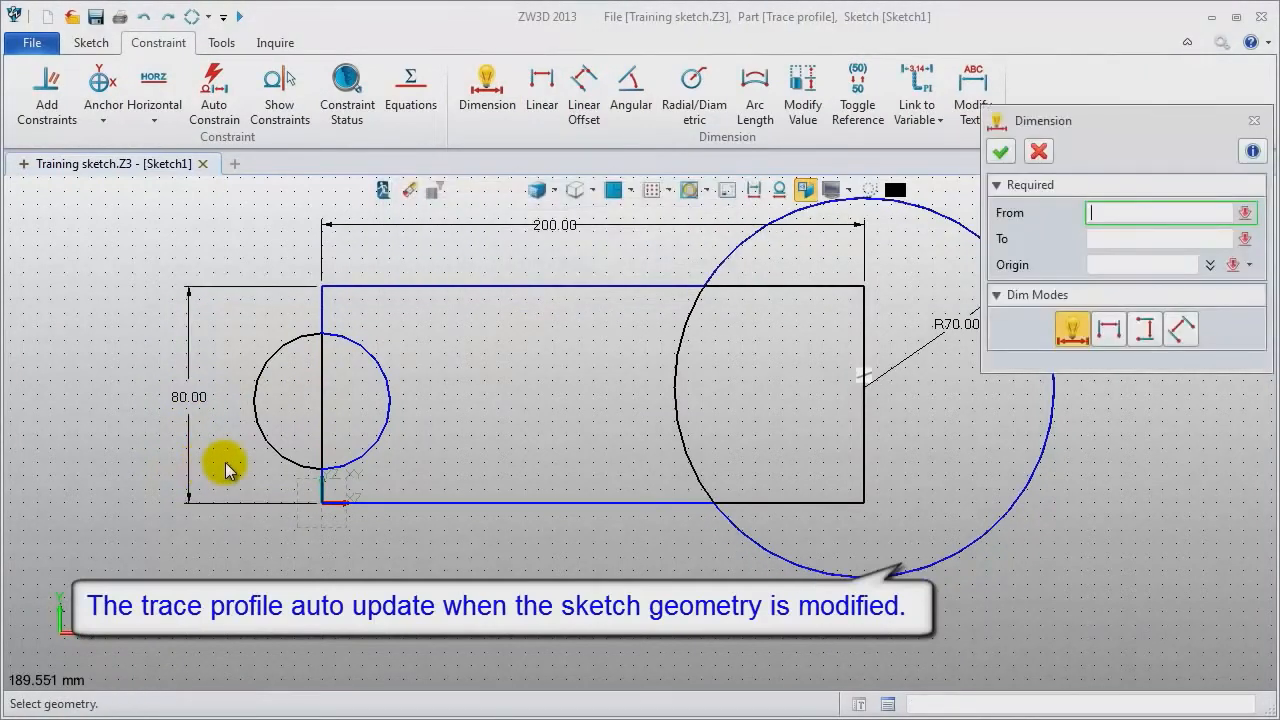
Add a radial dimension of 30 mm to the small circle and solve the current sketch automatically.
{"action": "left_click", "coordinate": [692, 88]}
{"action": "left_click", "coordinate": [370, 376]}
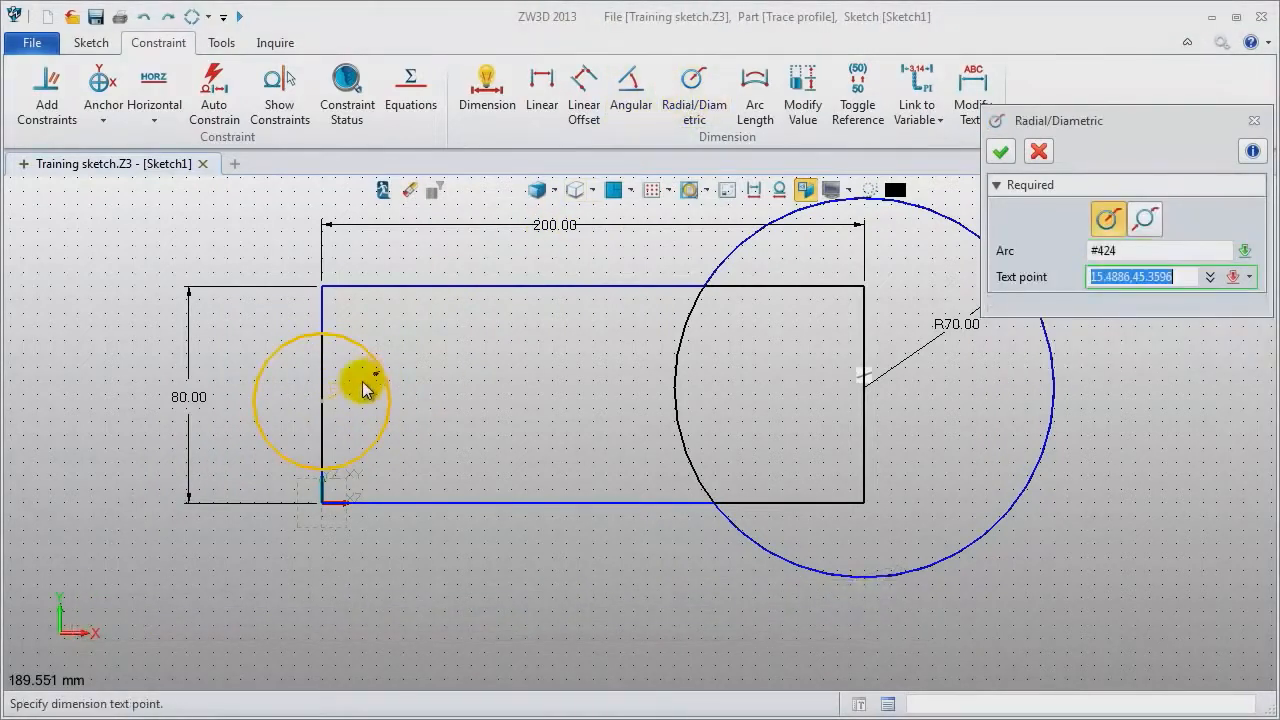
{"action": "left_click", "coordinate": [416, 349]}
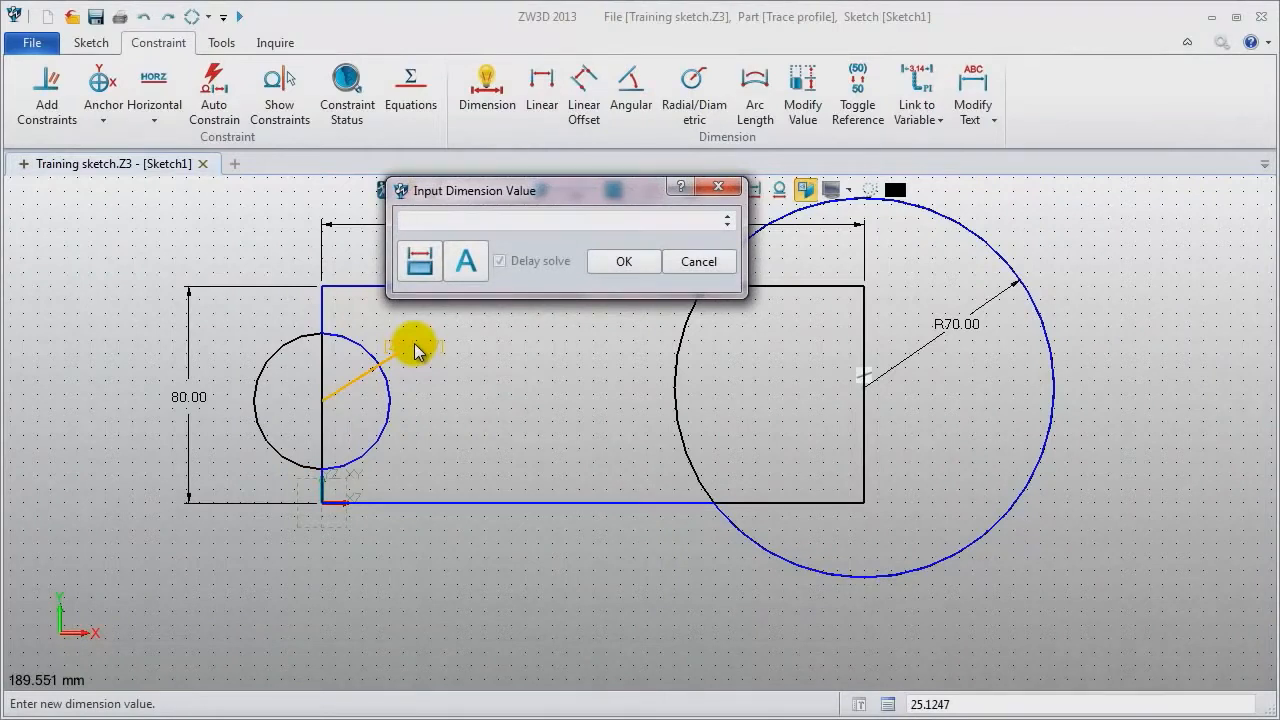
{"action": "key", "text": "Return"}
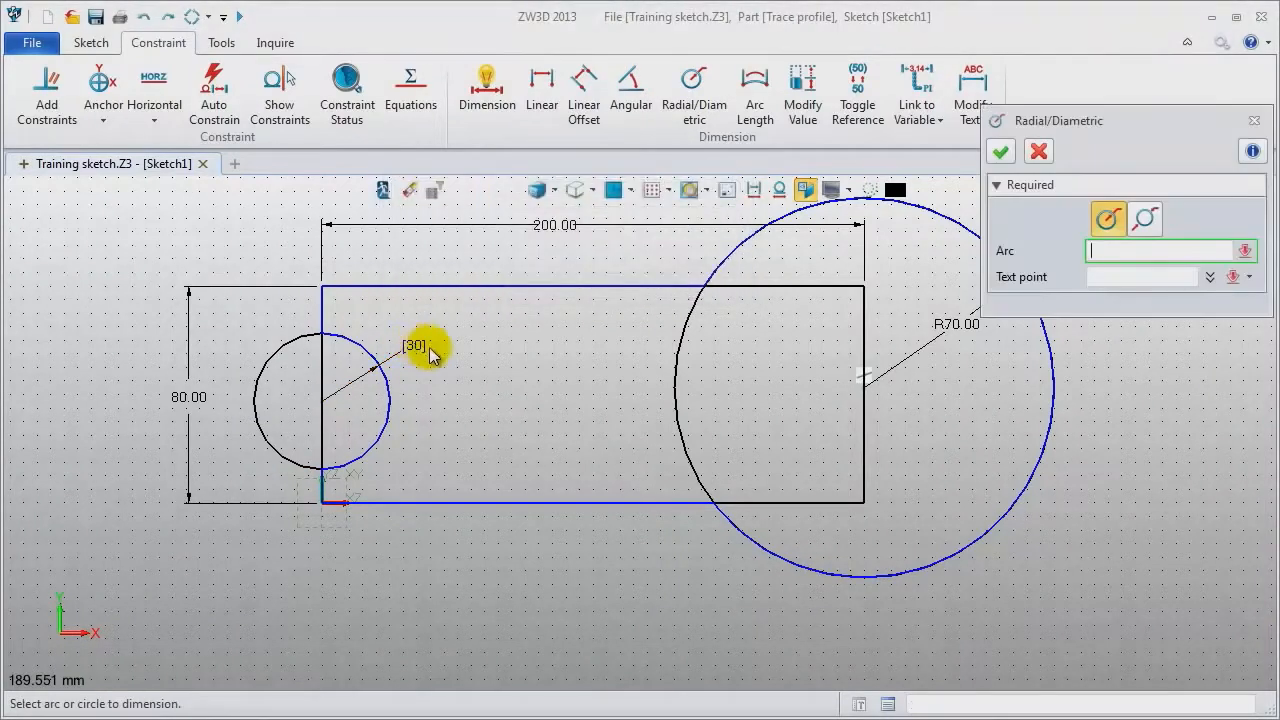
{"action": "left_click", "coordinate": [1254, 120]}
{"action": "left_click", "coordinate": [207, 16]}
{"action": "left_click", "coordinate": [226, 42]}
{"action": "double_click", "coordinate": [422, 348]}
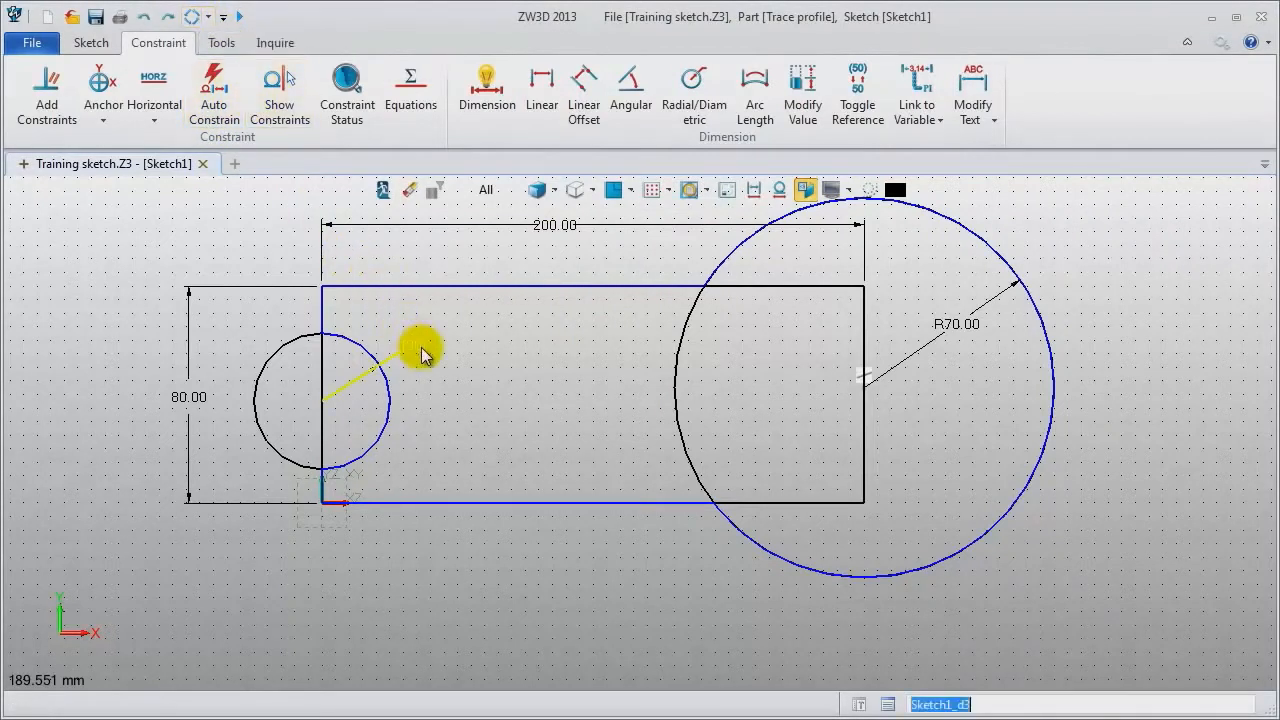
{"action": "left_click", "coordinate": [645, 258]}
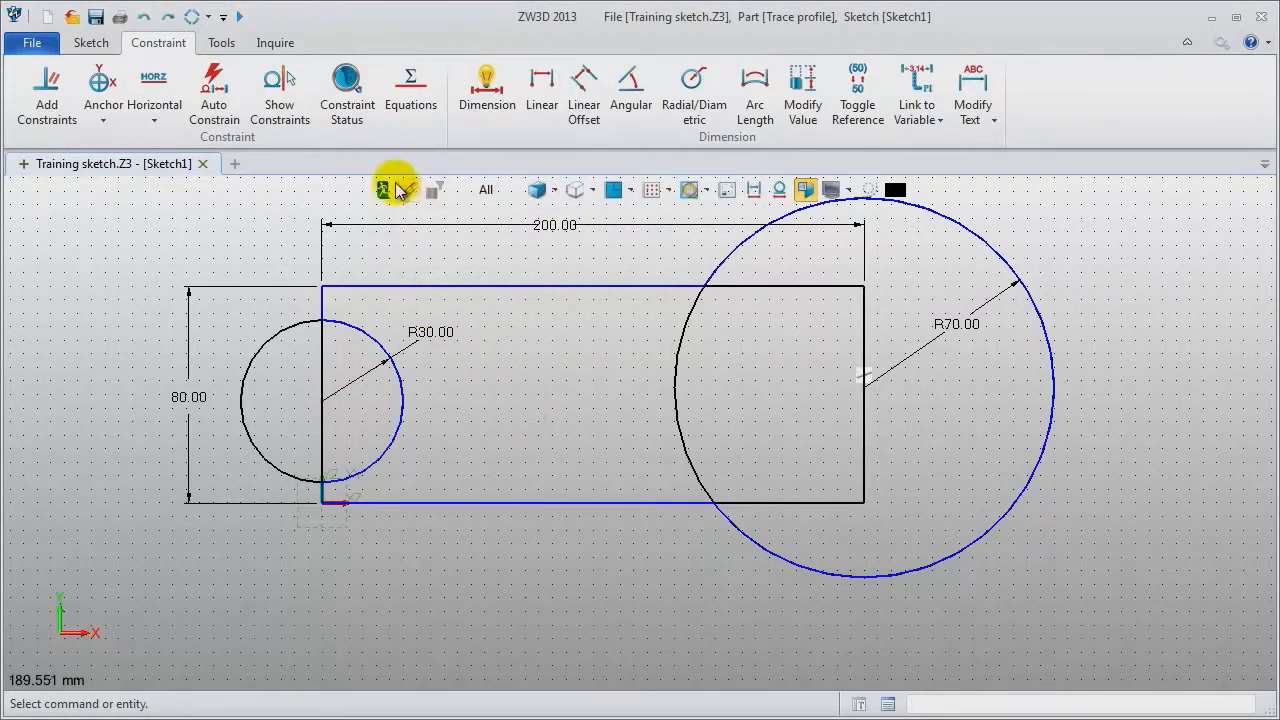
Hide the sketch dimensions and exit the sketch to update the solid.
{"action": "left_click", "coordinate": [757, 195]}
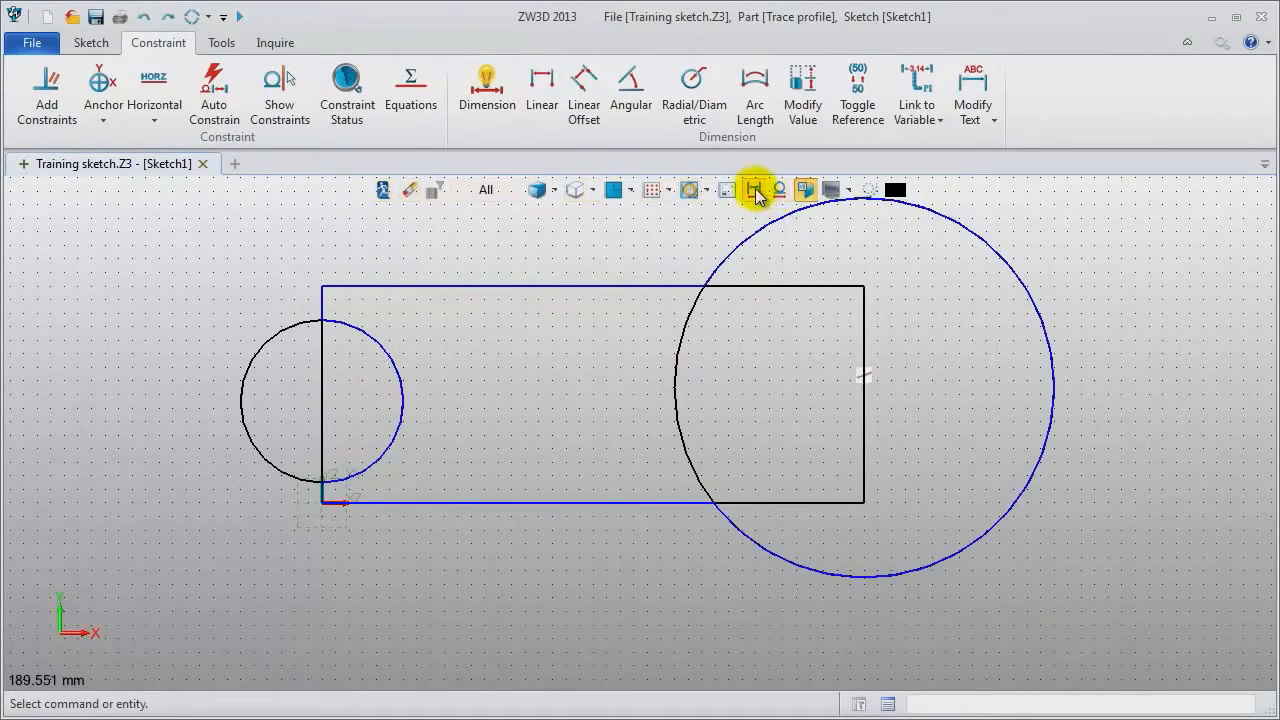
{"action": "left_click", "coordinate": [386, 194]}
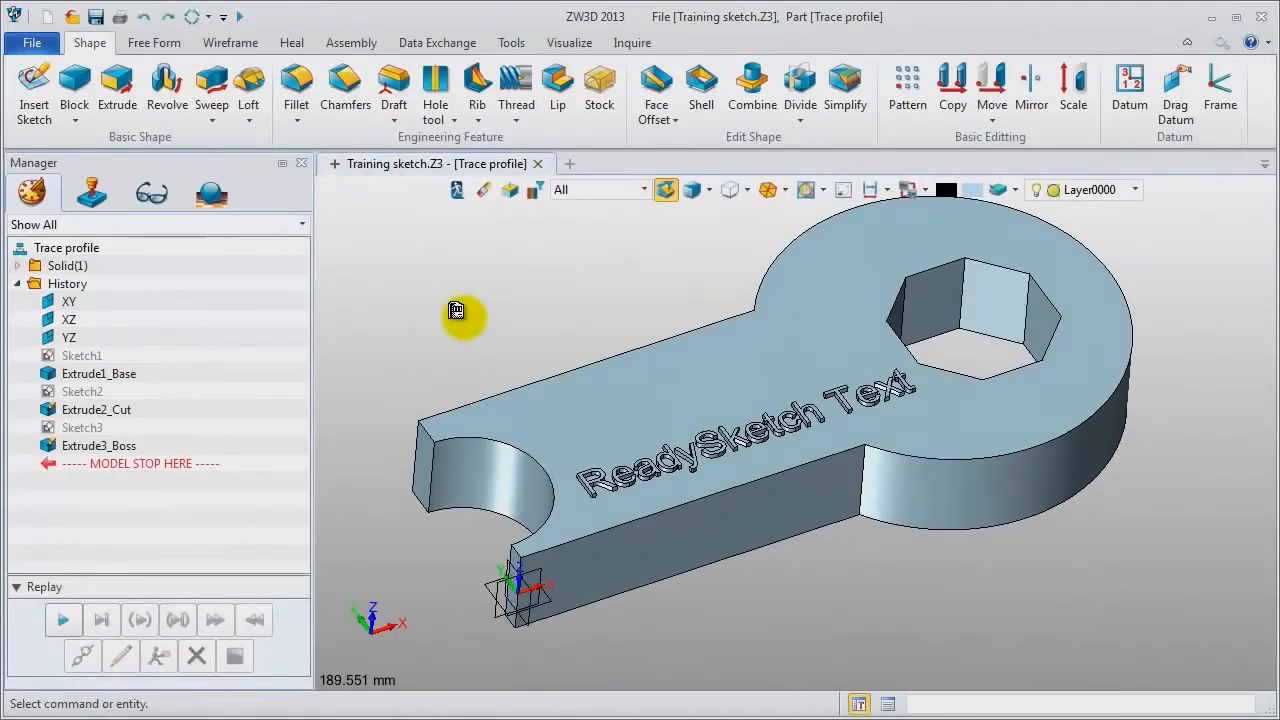
{"action": "middle_click_drag", "start_coordinate": [465, 318], "coordinate": [460, 349]}
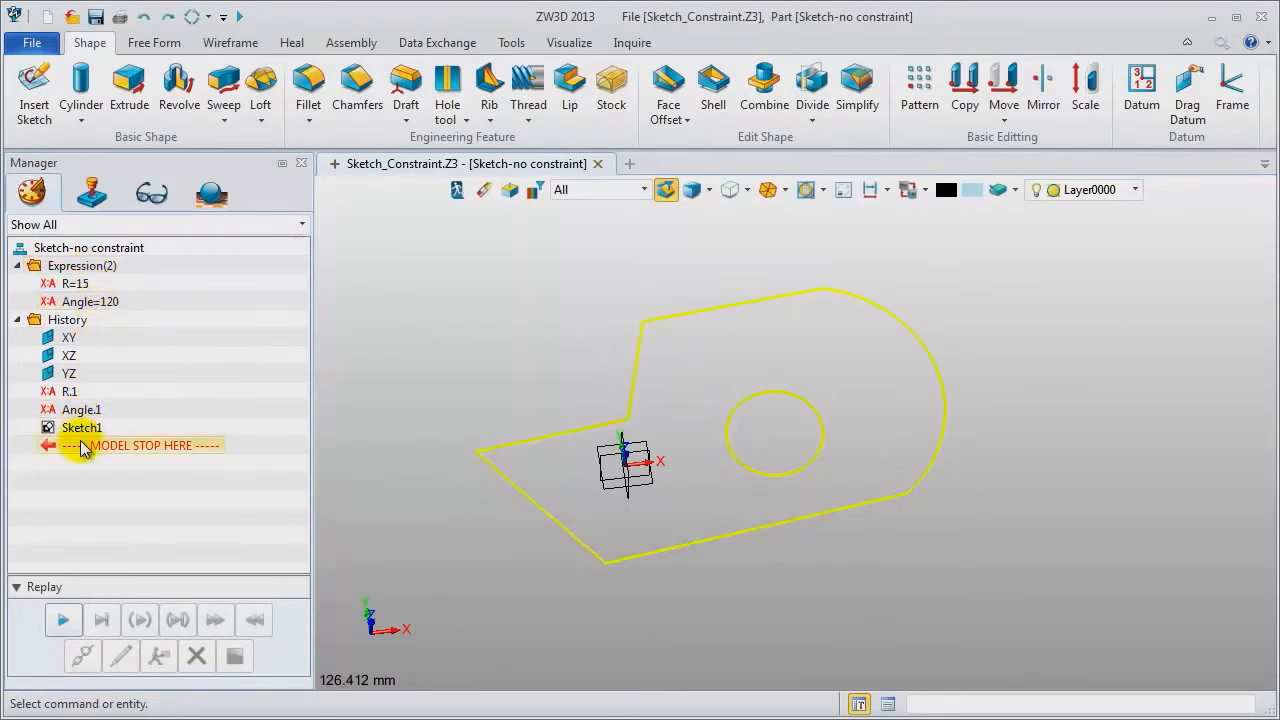
Open Sketch1 for editing and enable adding constraints when dependent in the 2D configuration settings.
{"action": "right_click", "coordinate": [476, 256]}
{"action": "left_click", "coordinate": [482, 250]}
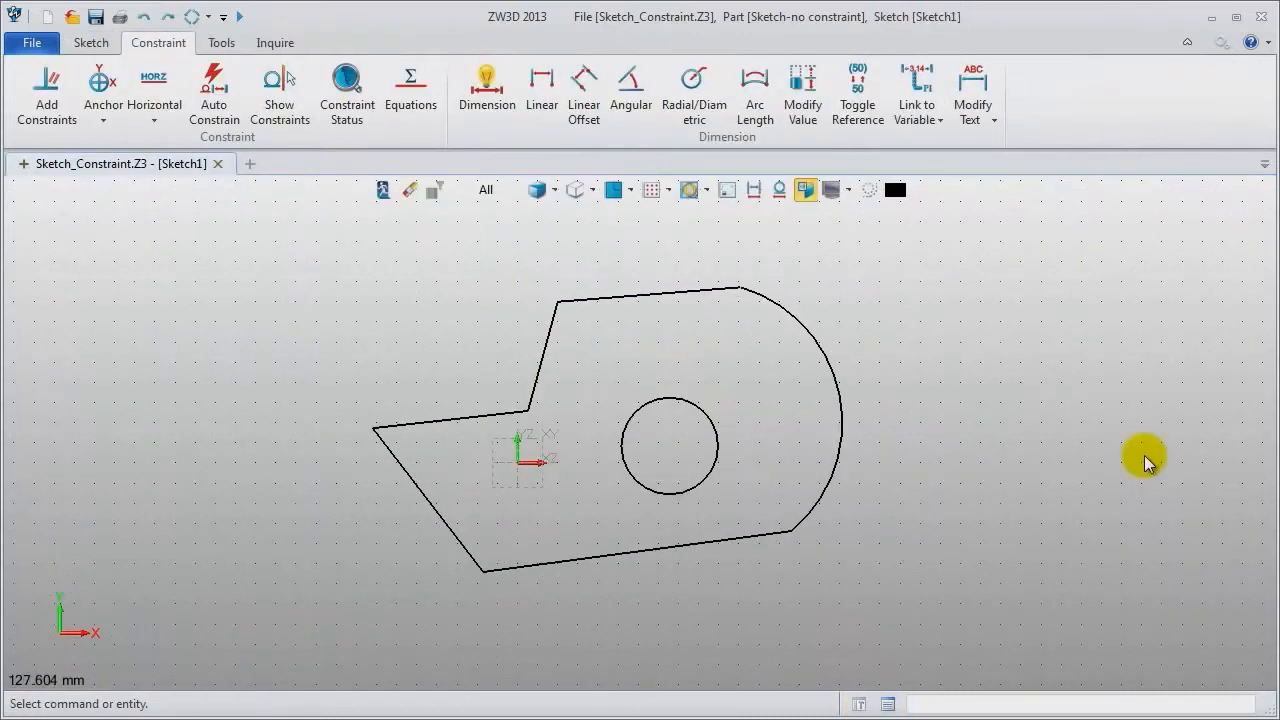
{"action": "left_click", "coordinate": [1224, 42]}
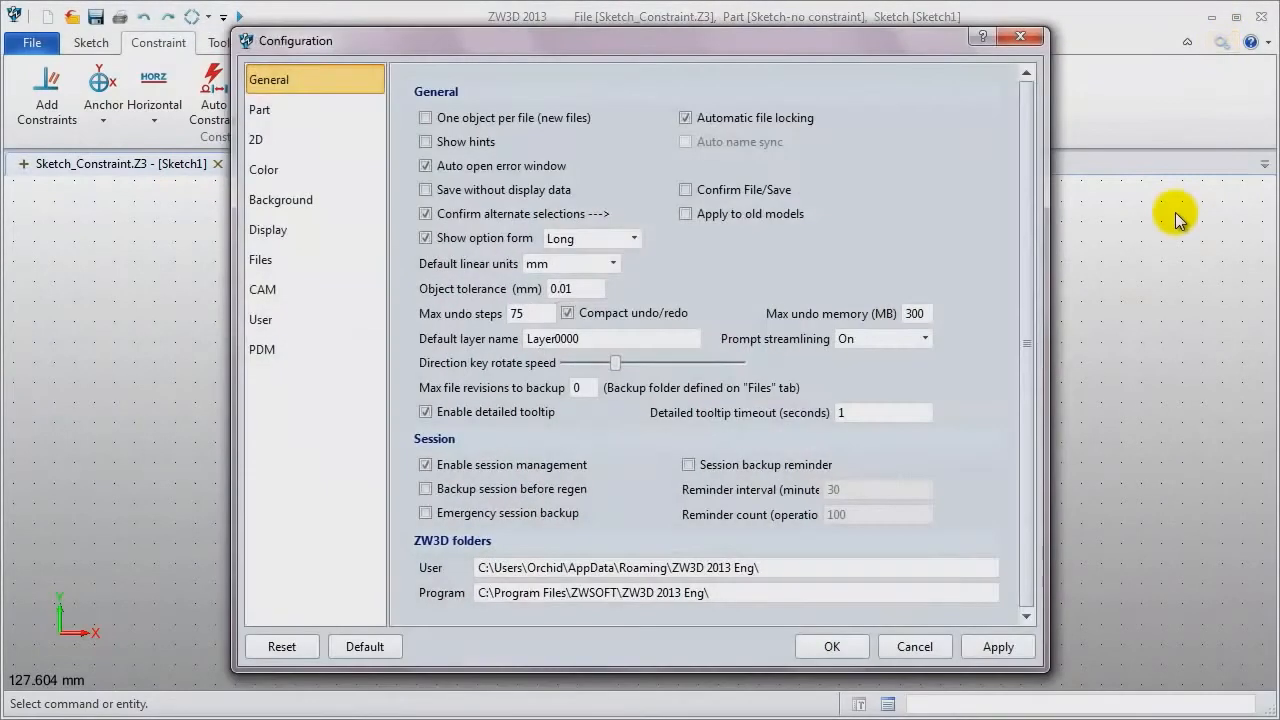
{"action": "left_click", "coordinate": [258, 141]}
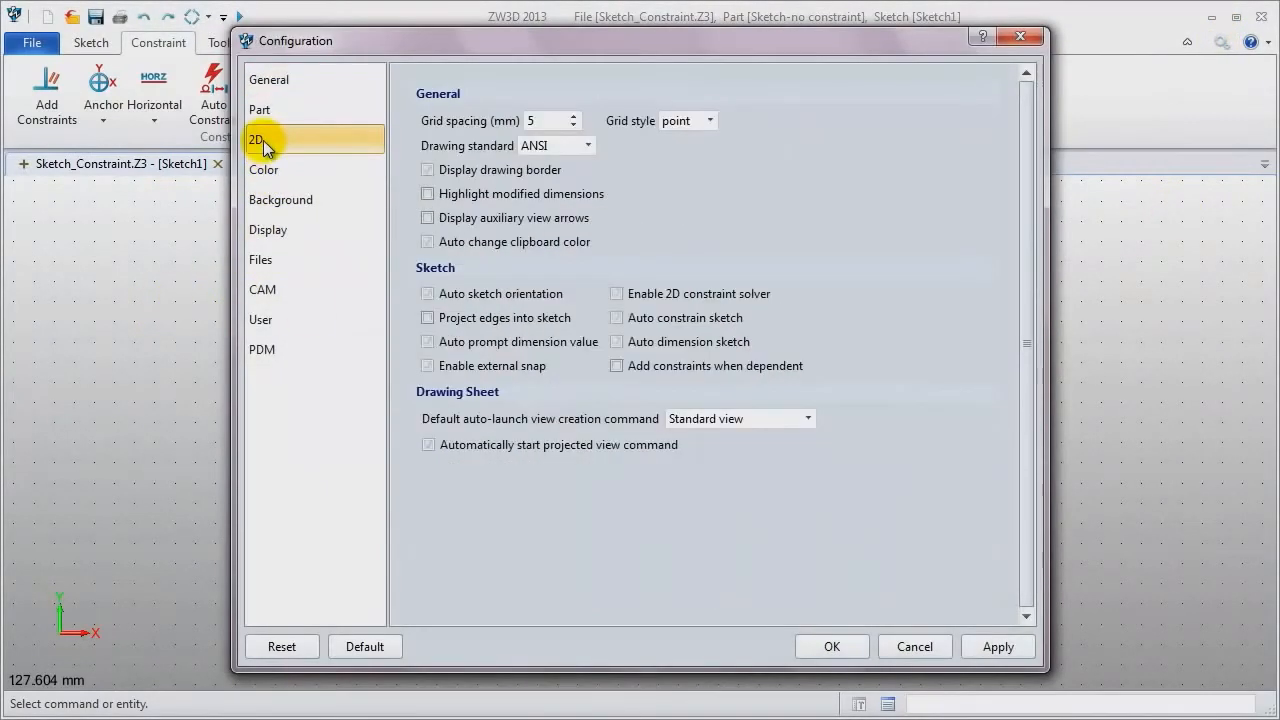
{"action": "left_click", "coordinate": [617, 366]}
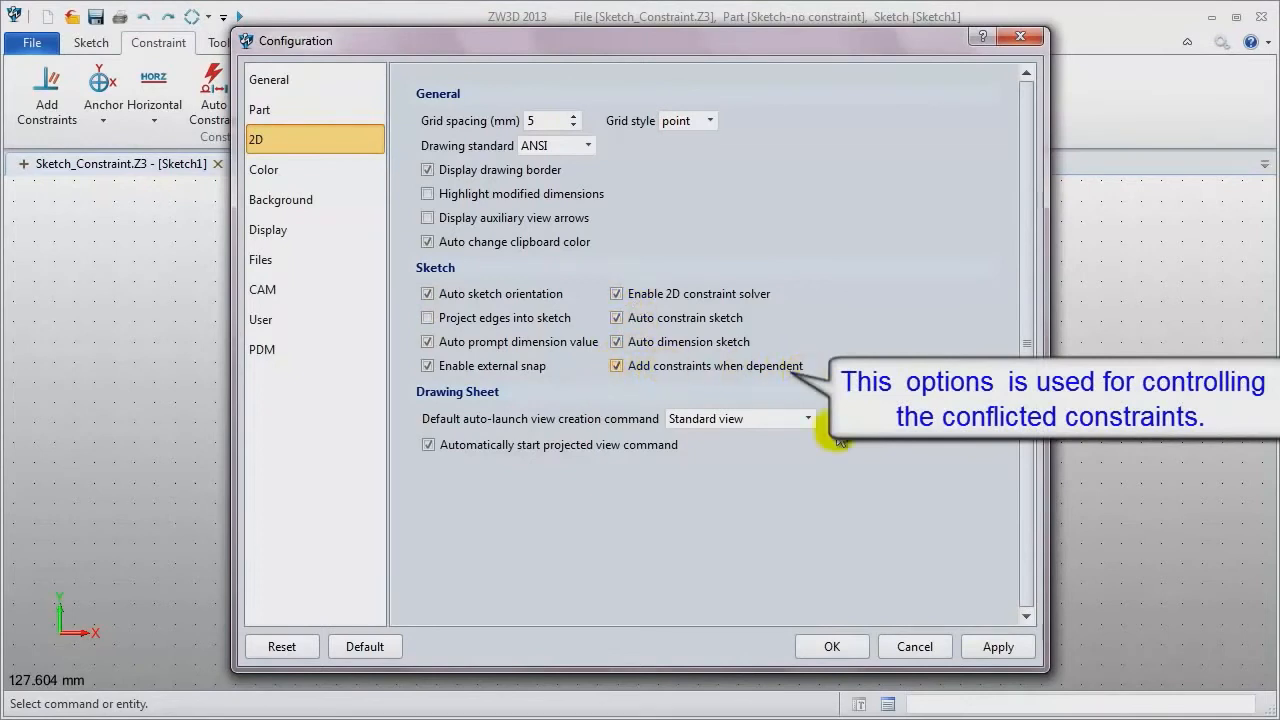
{"action": "left_click", "coordinate": [820, 648]}
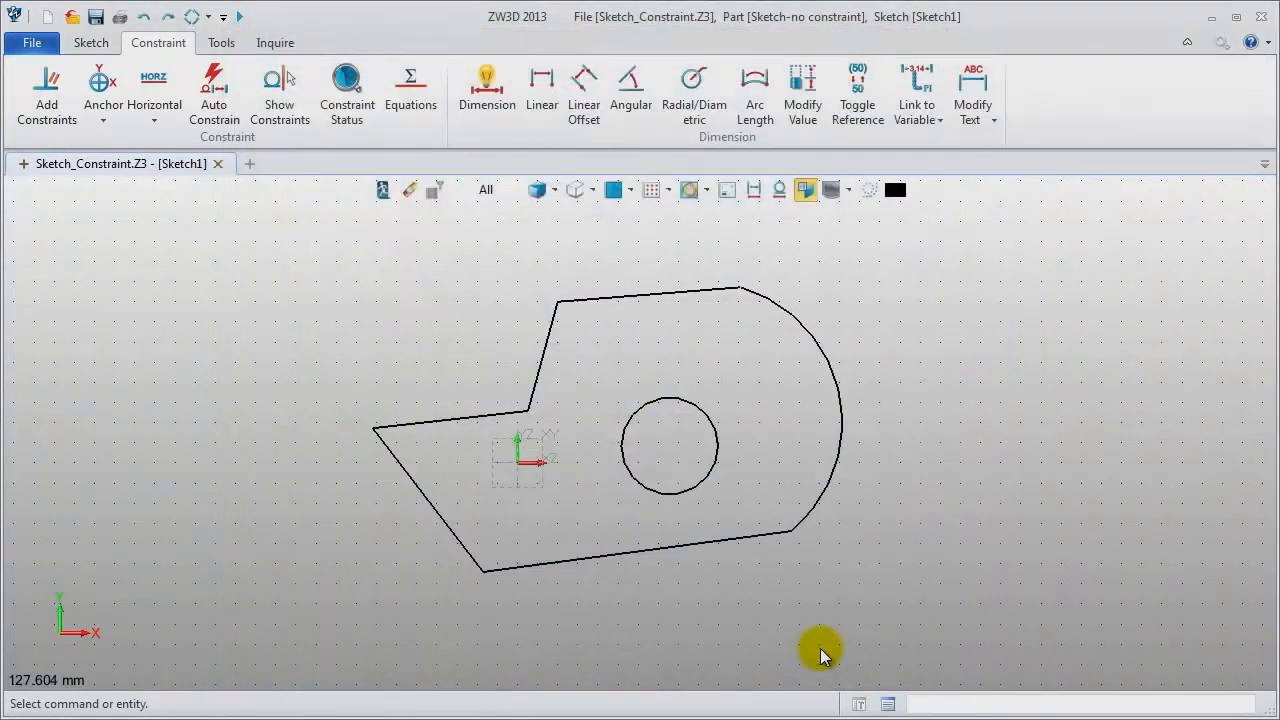
Constrain the profile's upper line tangent to the large arc and make that line horizontal.
{"action": "left_click", "coordinate": [46, 100]}
{"action": "left_click", "coordinate": [700, 275]}
{"action": "left_click", "coordinate": [778, 288]}
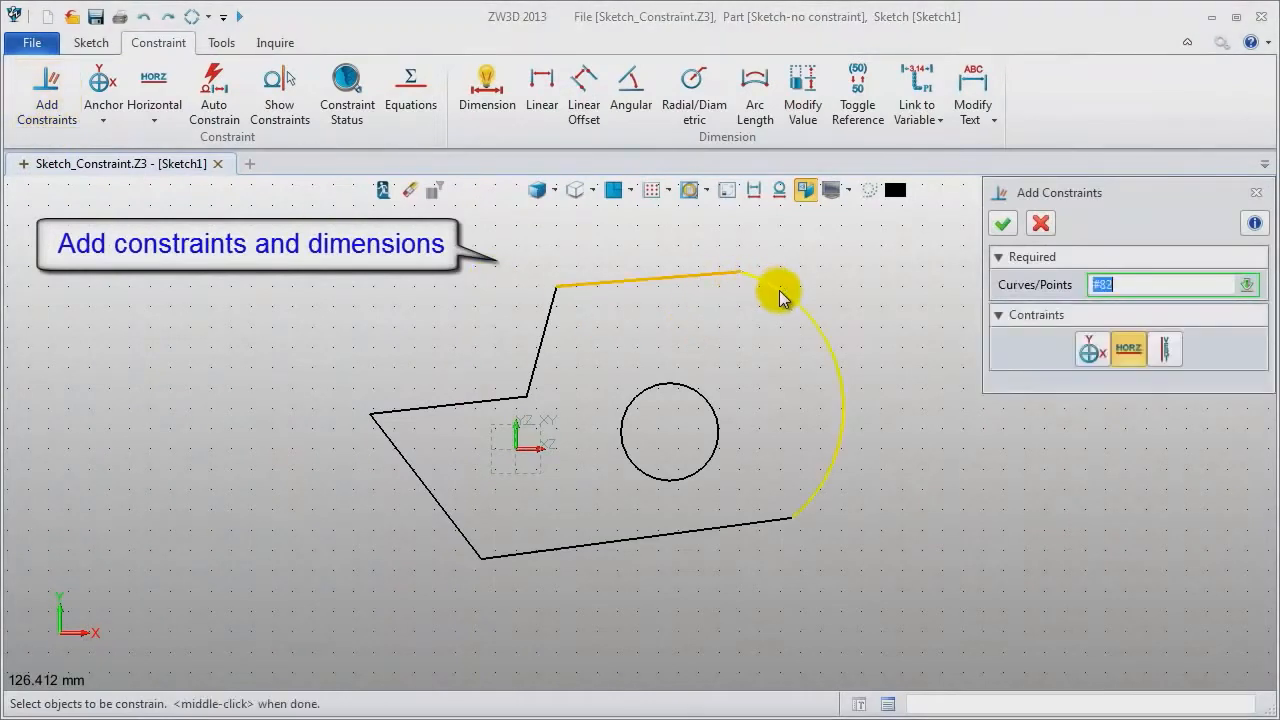
{"action": "middle_click", "coordinate": [872, 303]}
{"action": "left_click", "coordinate": [651, 280]}
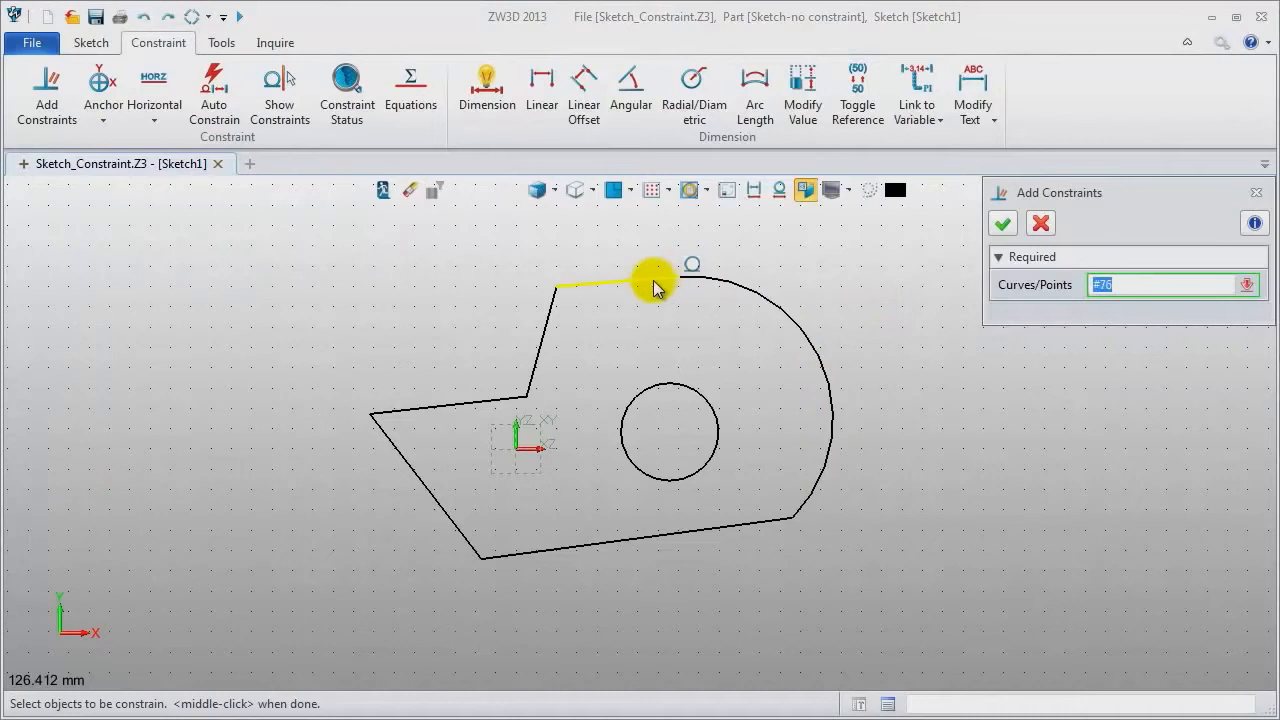
{"action": "middle_click", "coordinate": [876, 294]}
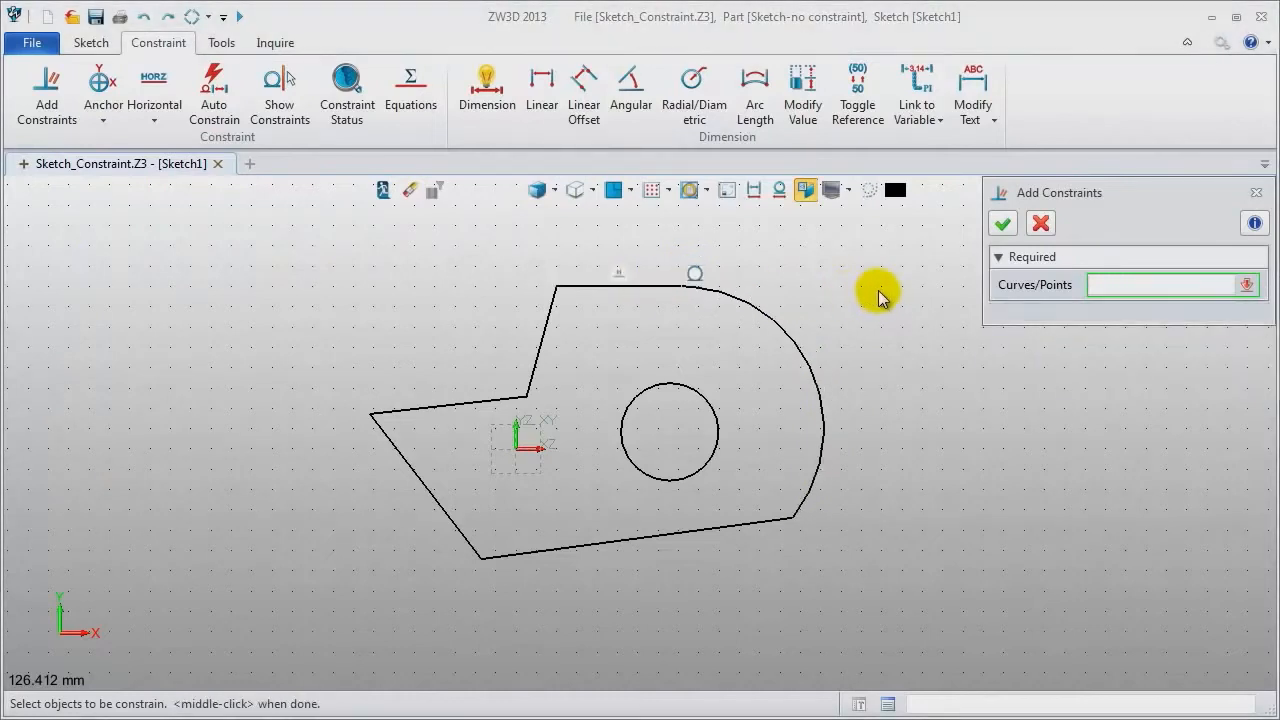
Add perpendicular constraints between the steep step line and both adjoining lines, the upper line and the short lower ledge.
{"action": "left_click", "coordinate": [540, 343]}
{"action": "left_click", "coordinate": [580, 289]}
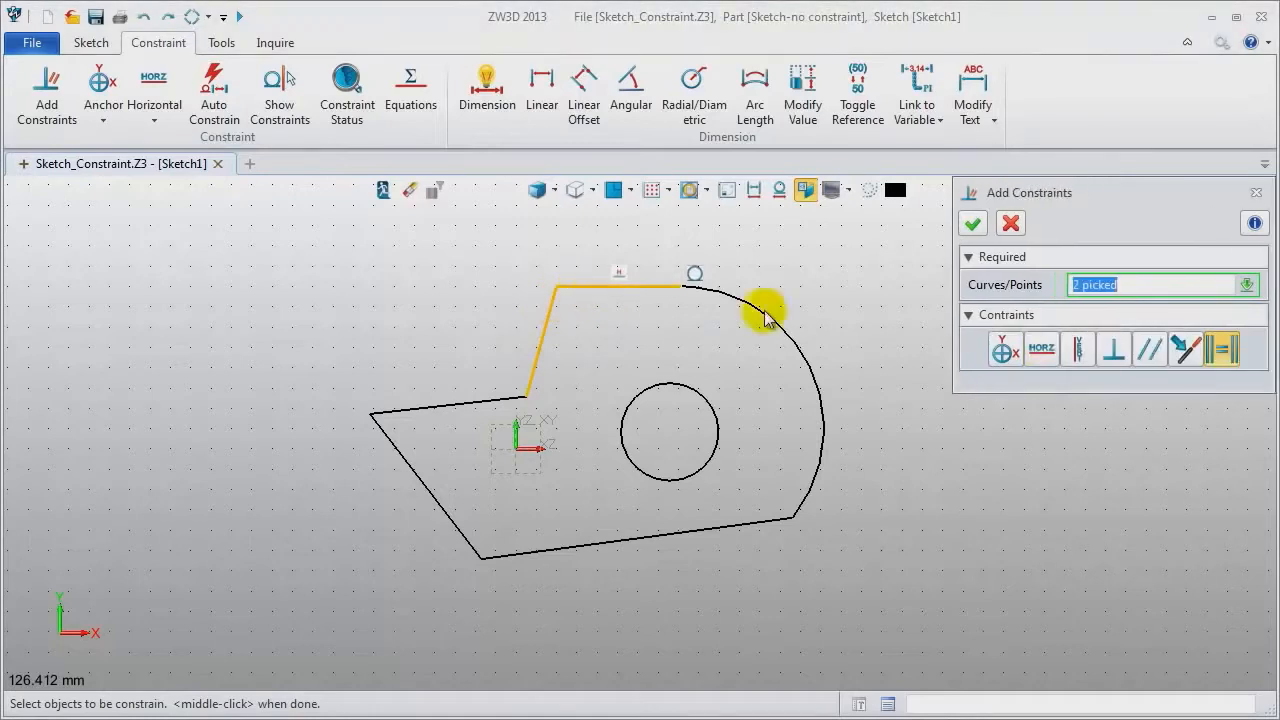
{"action": "left_click", "coordinate": [1113, 350]}
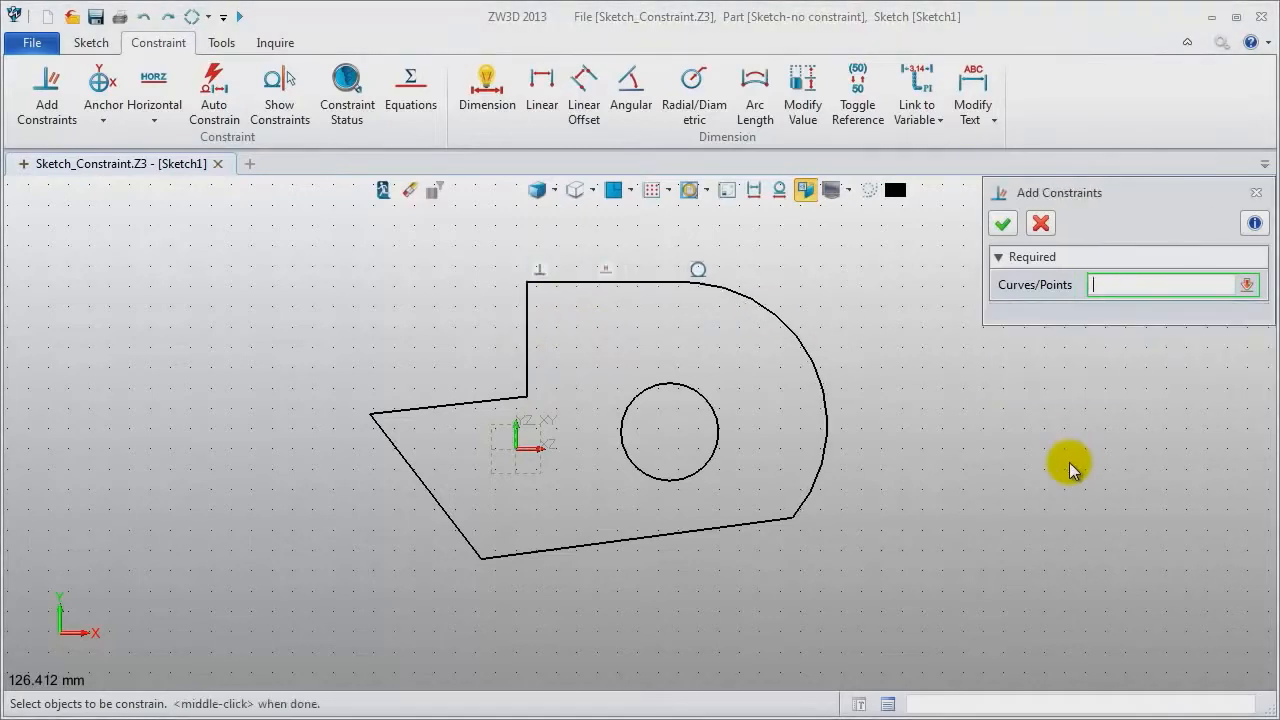
{"action": "left_click", "coordinate": [445, 407]}
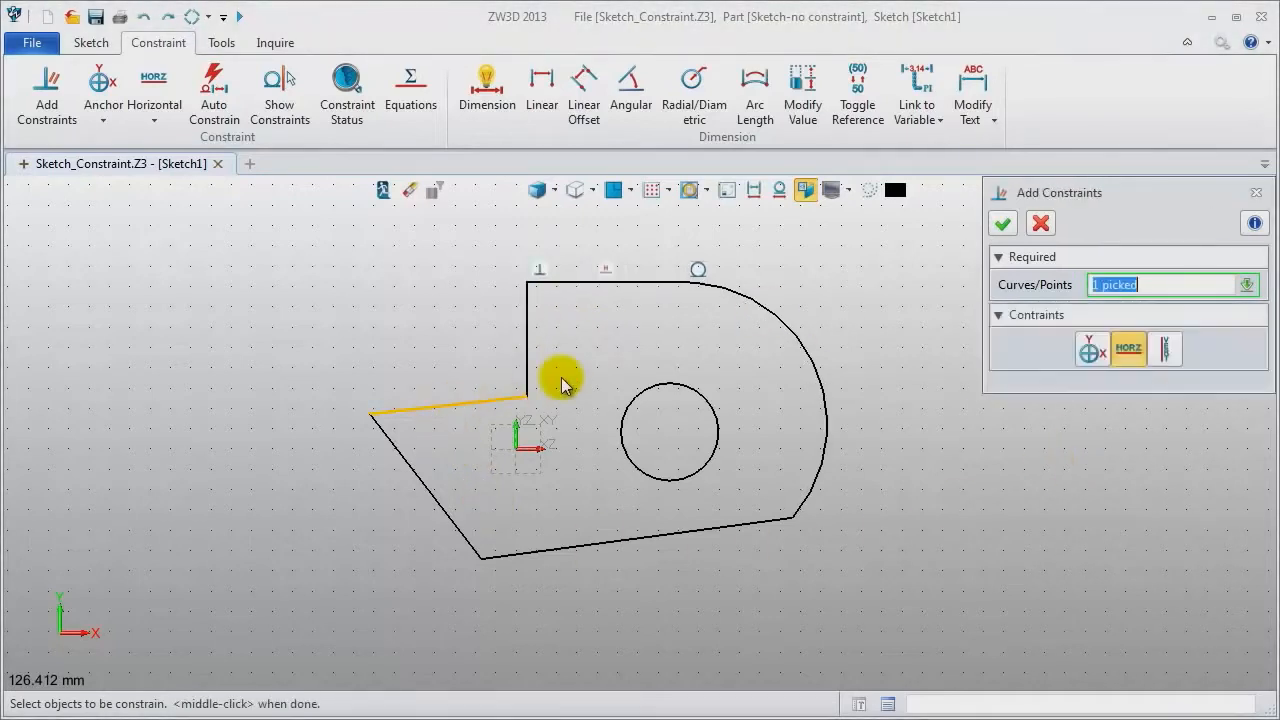
{"action": "left_click", "coordinate": [525, 368]}
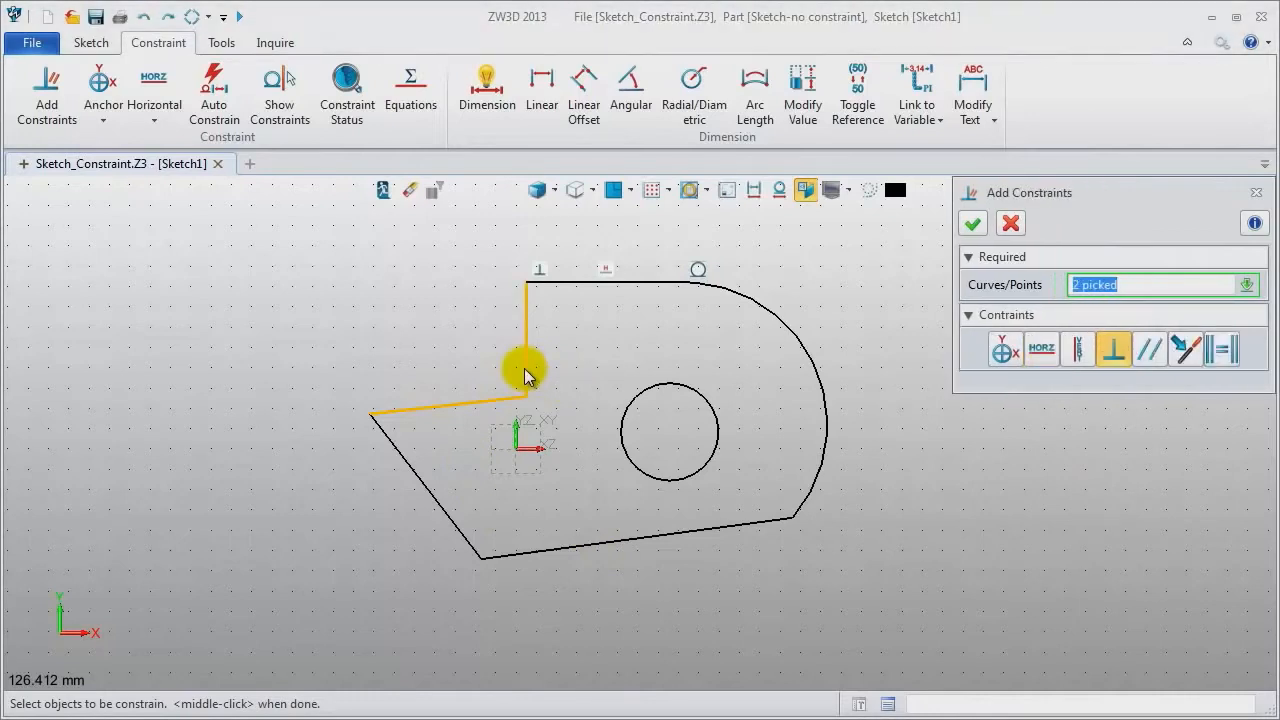
{"action": "middle_click", "coordinate": [967, 520]}
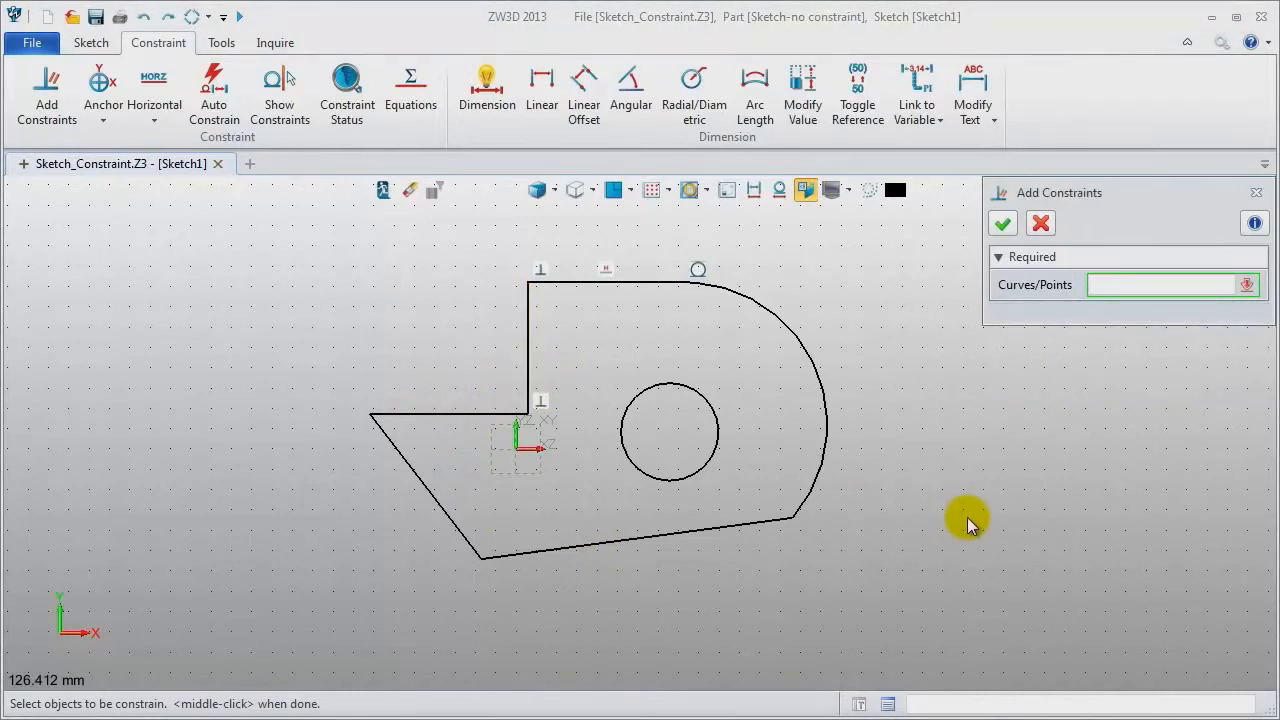
Dimension the upper horizontal line at 35 mm and the lower ledge line at 45 mm.
{"action": "left_click", "coordinate": [494, 95]}
{"action": "left_click", "coordinate": [637, 283]}
{"action": "left_click", "coordinate": [598, 231]}
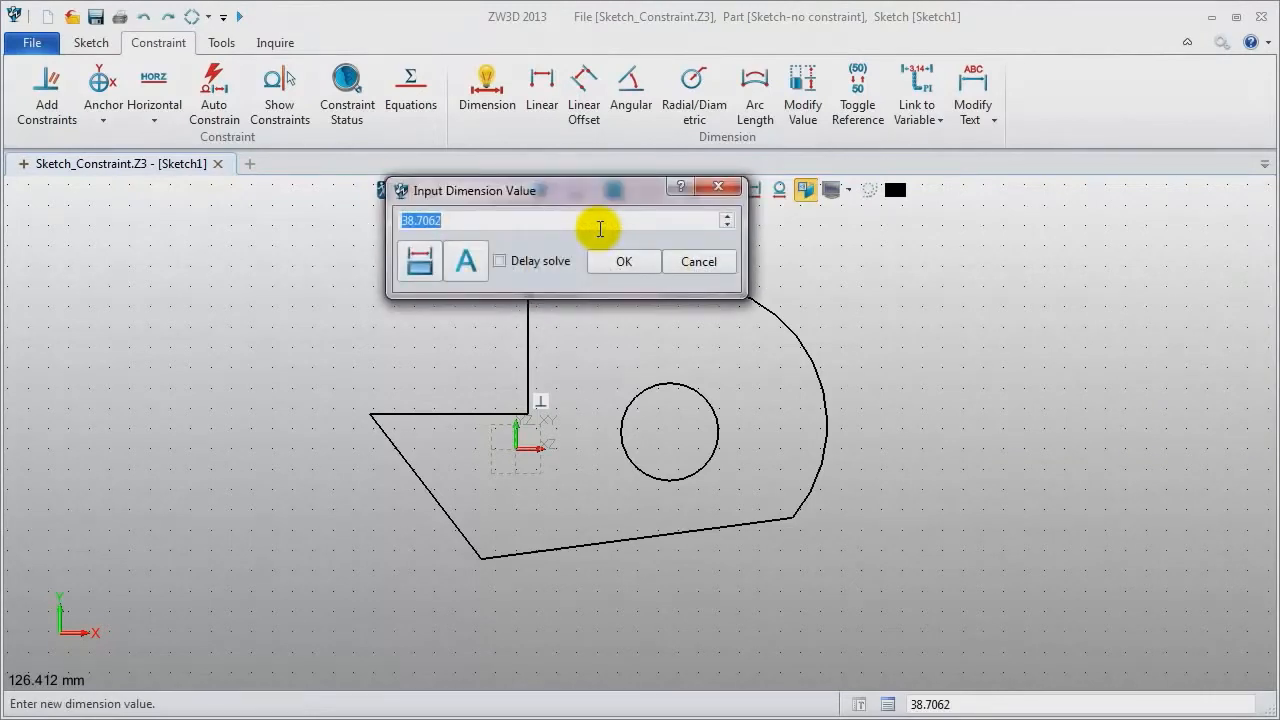
{"action": "key", "text": "Return"}
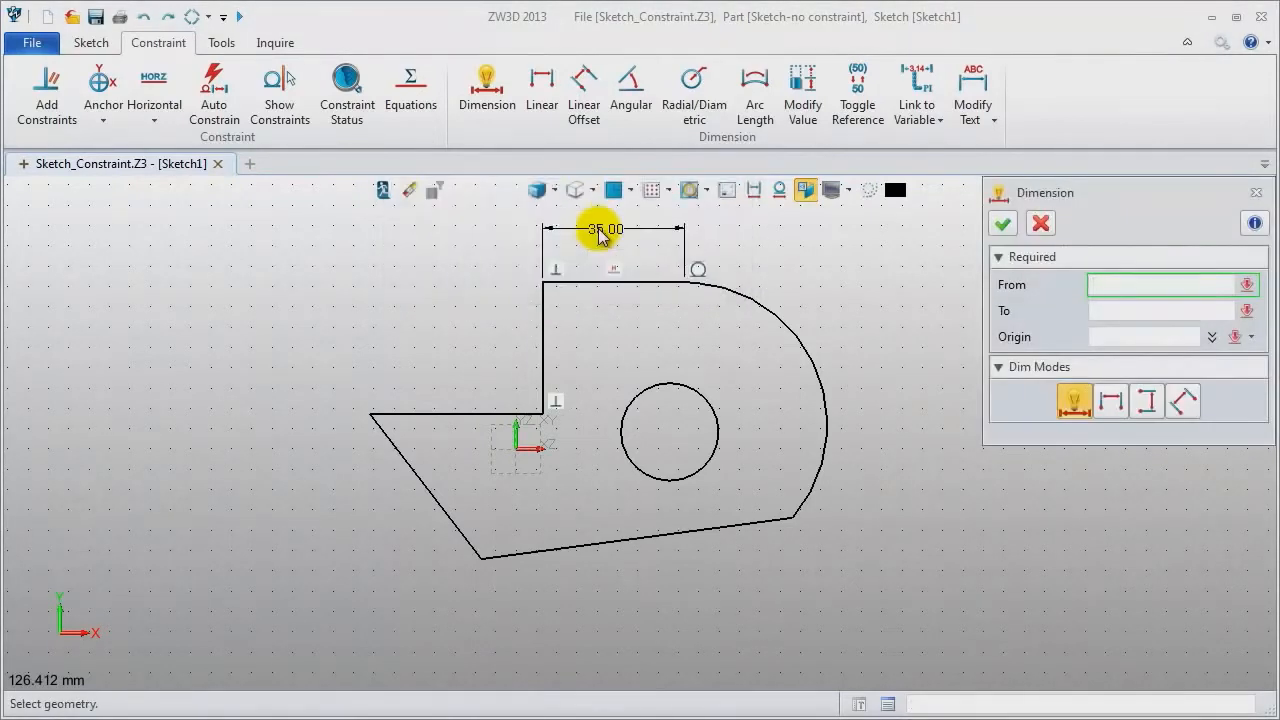
{"action": "left_click", "coordinate": [457, 417]}
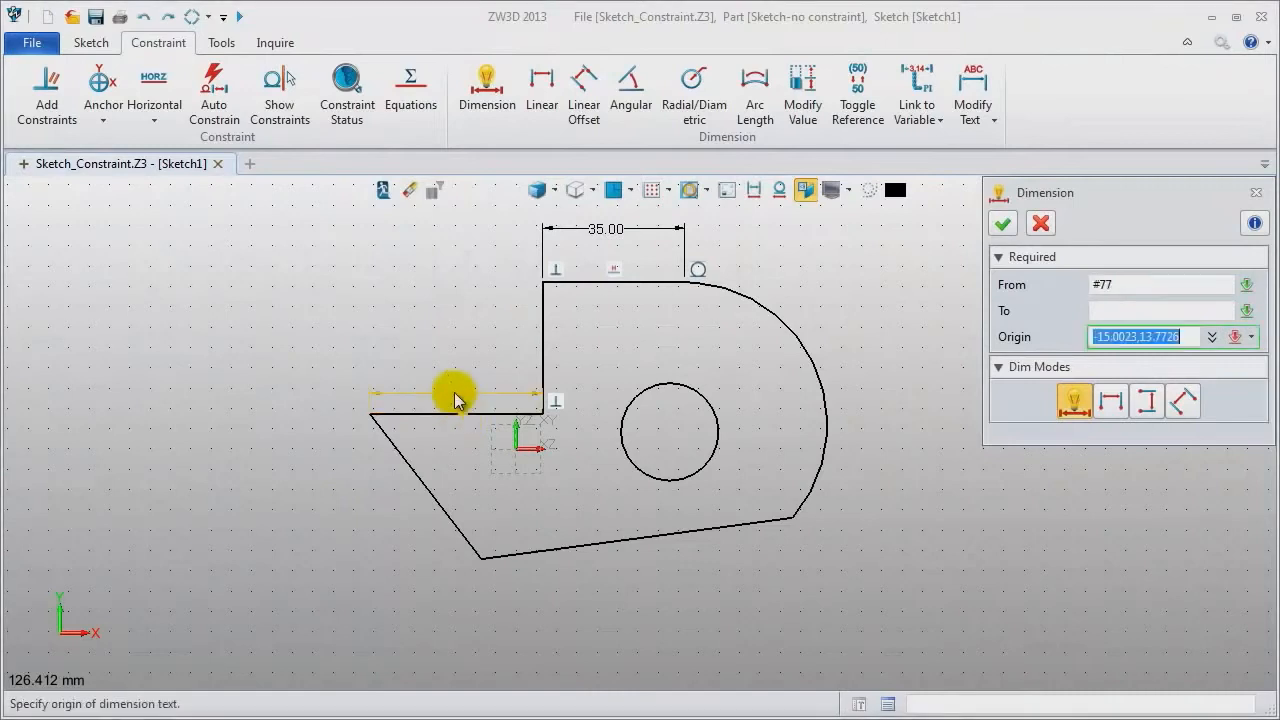
{"action": "left_click", "coordinate": [455, 392]}
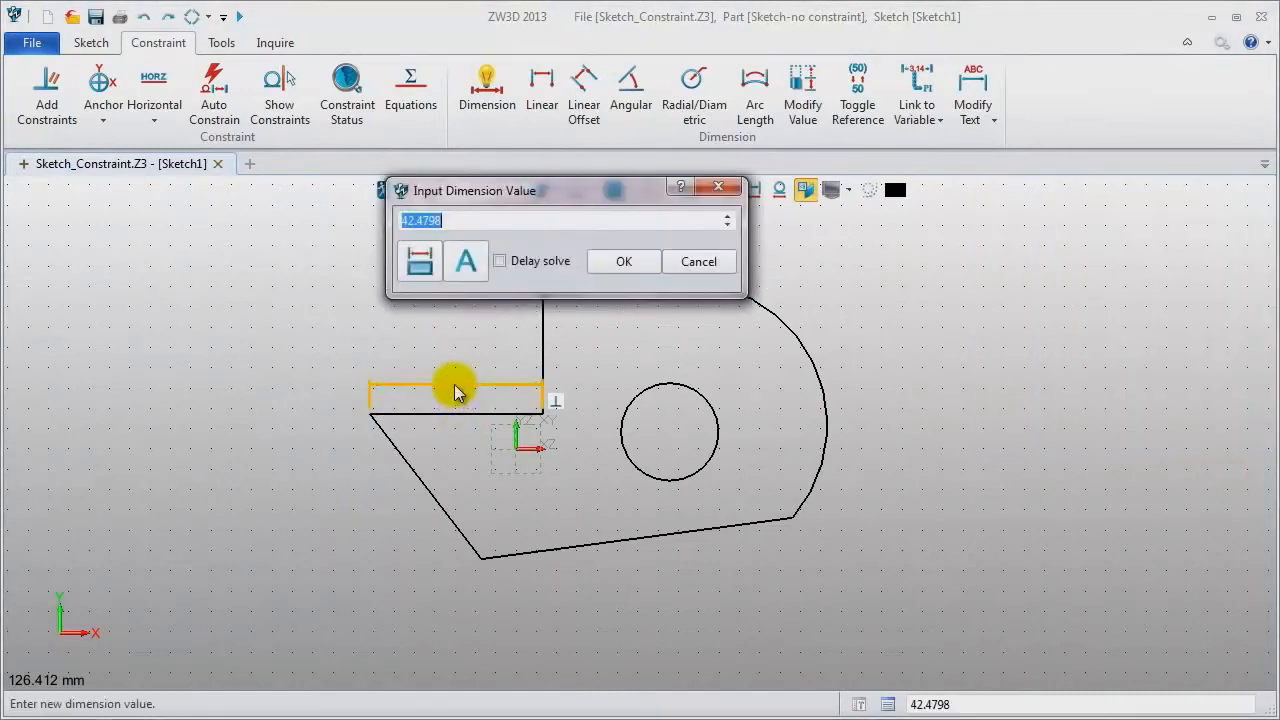
{"action": "key", "text": "Return"}
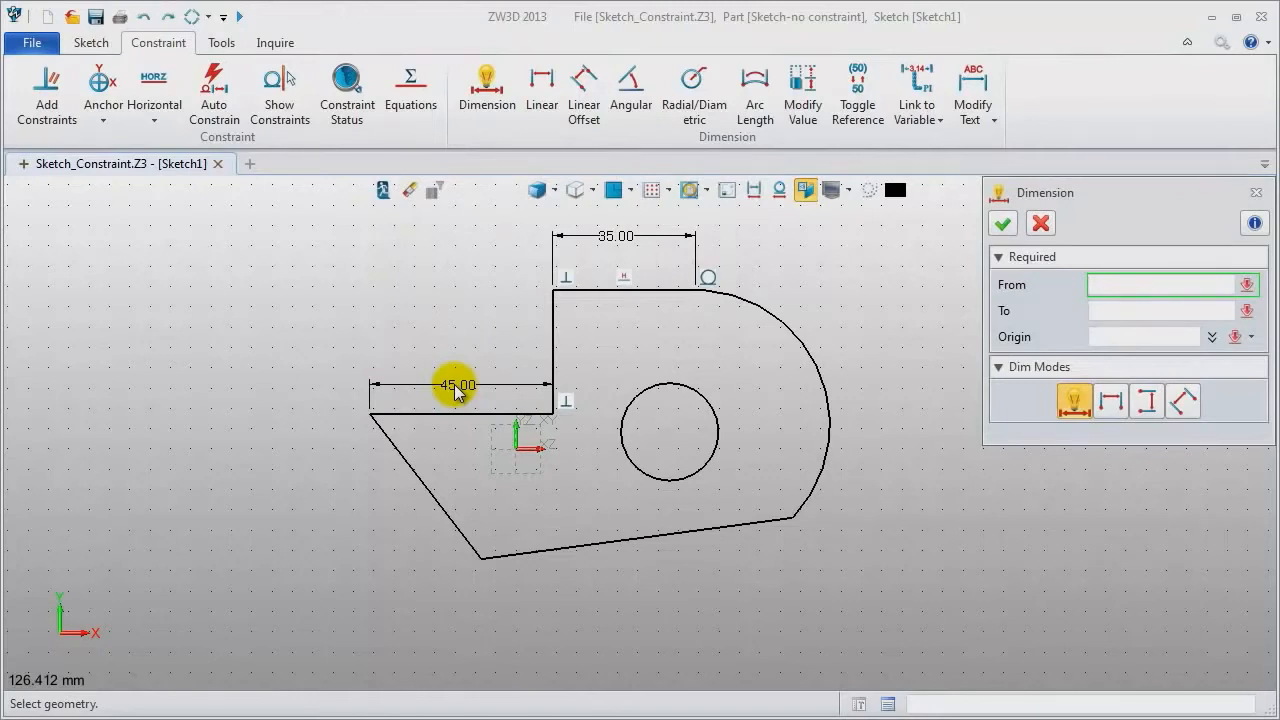
Add a 110-degree angular dimension between the slanted side line and the long bottom line.
{"action": "left_click", "coordinate": [637, 88]}
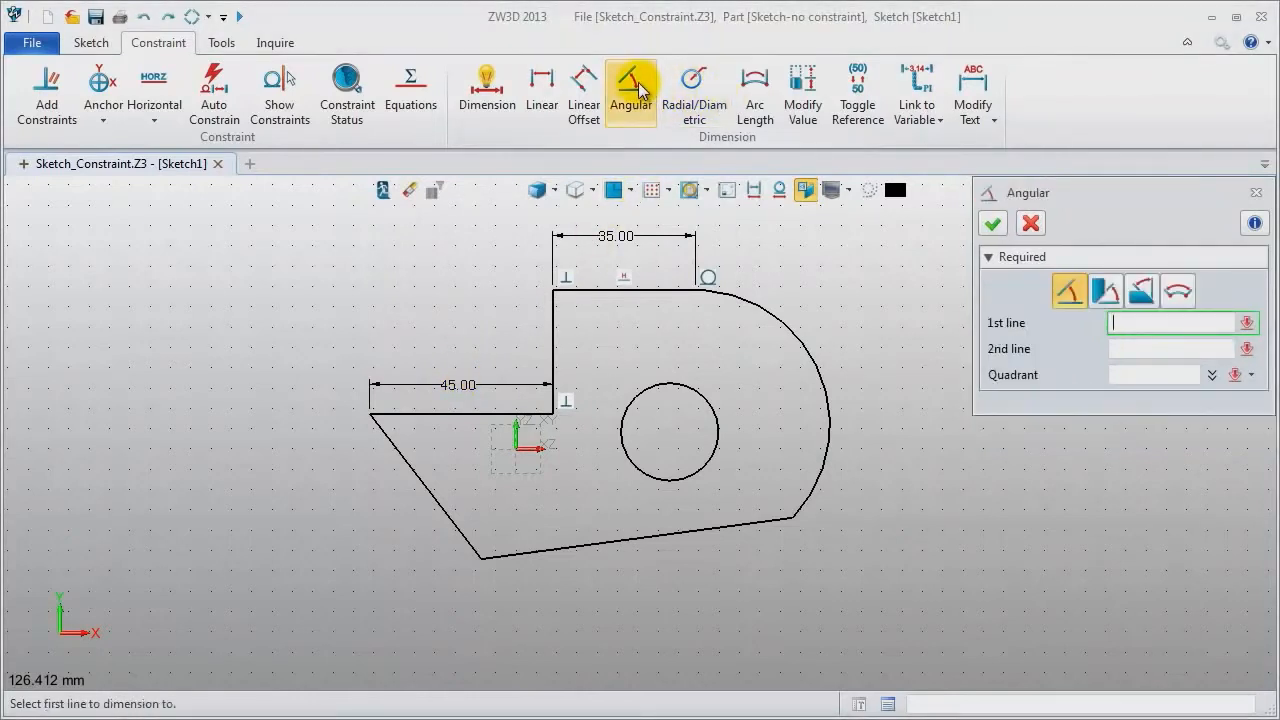
{"action": "left_click", "coordinate": [451, 534]}
{"action": "left_click", "coordinate": [519, 570]}
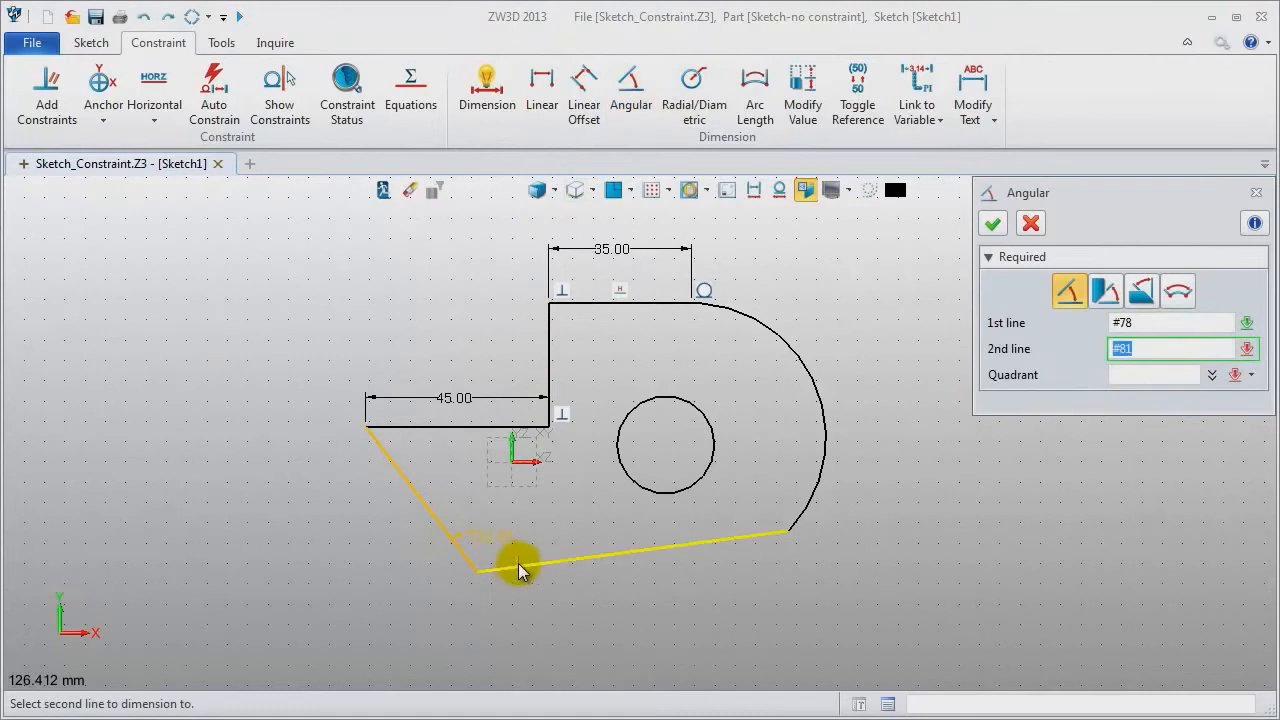
{"action": "left_click", "coordinate": [492, 538]}
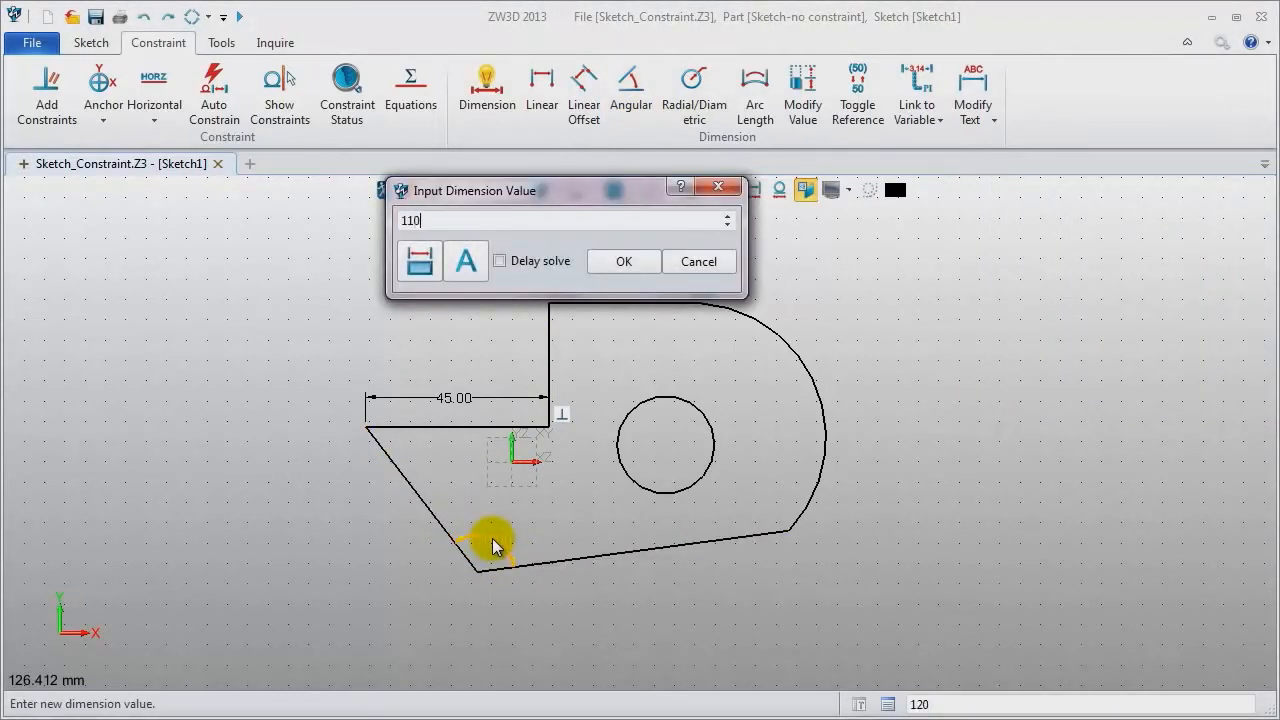
{"action": "key", "text": "Return"}
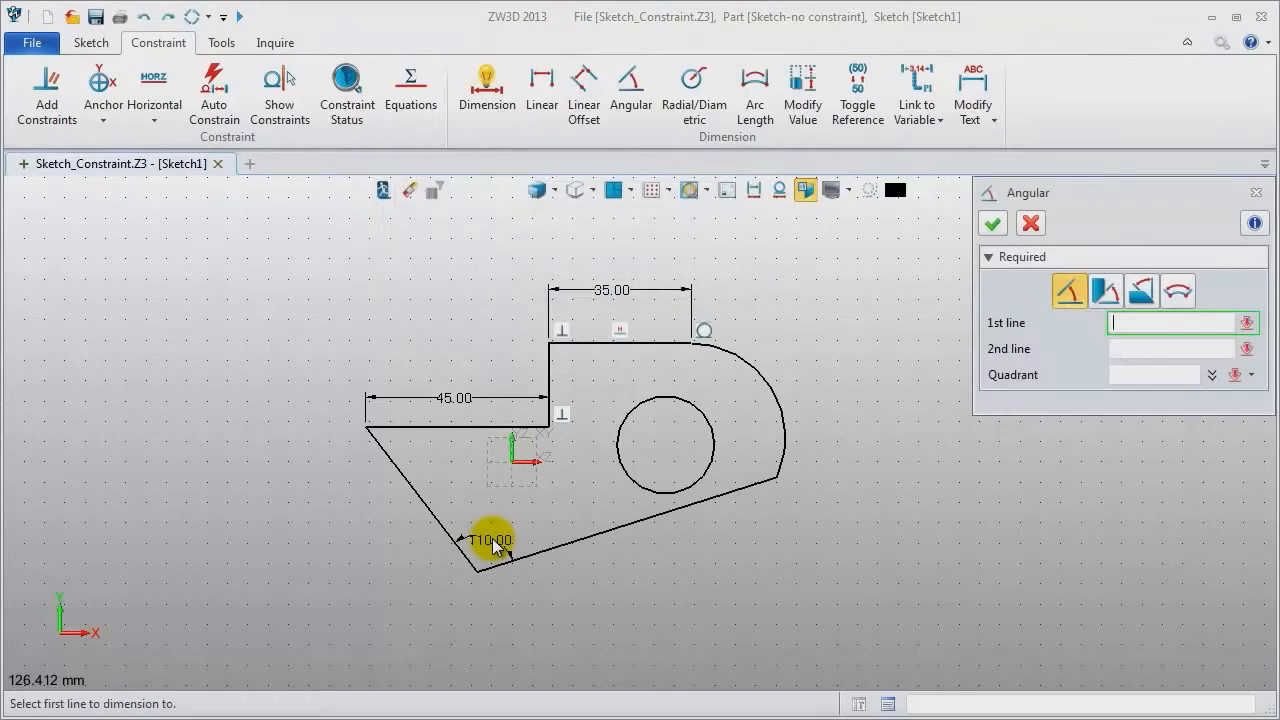
{"action": "left_click", "coordinate": [1252, 200]}
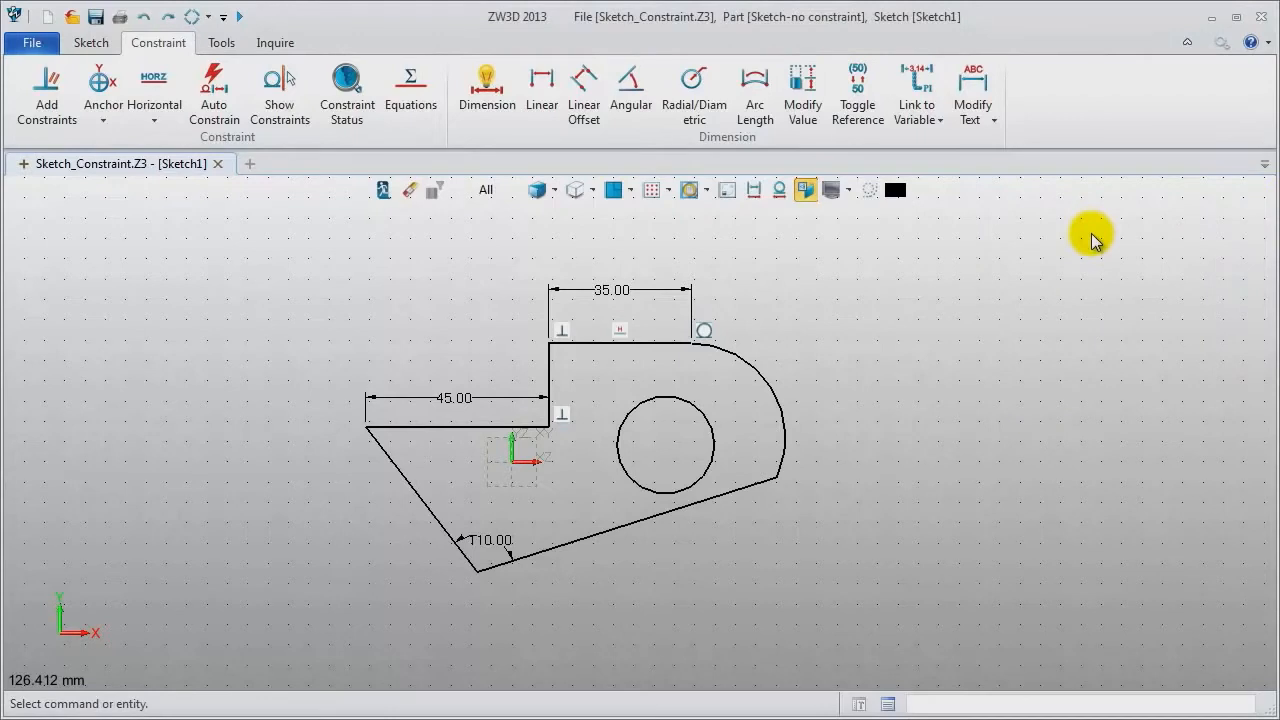
Add a radial dimension of 35 mm to the profile's large arc.
{"action": "left_click", "coordinate": [694, 86]}
{"action": "left_click", "coordinate": [778, 386]}
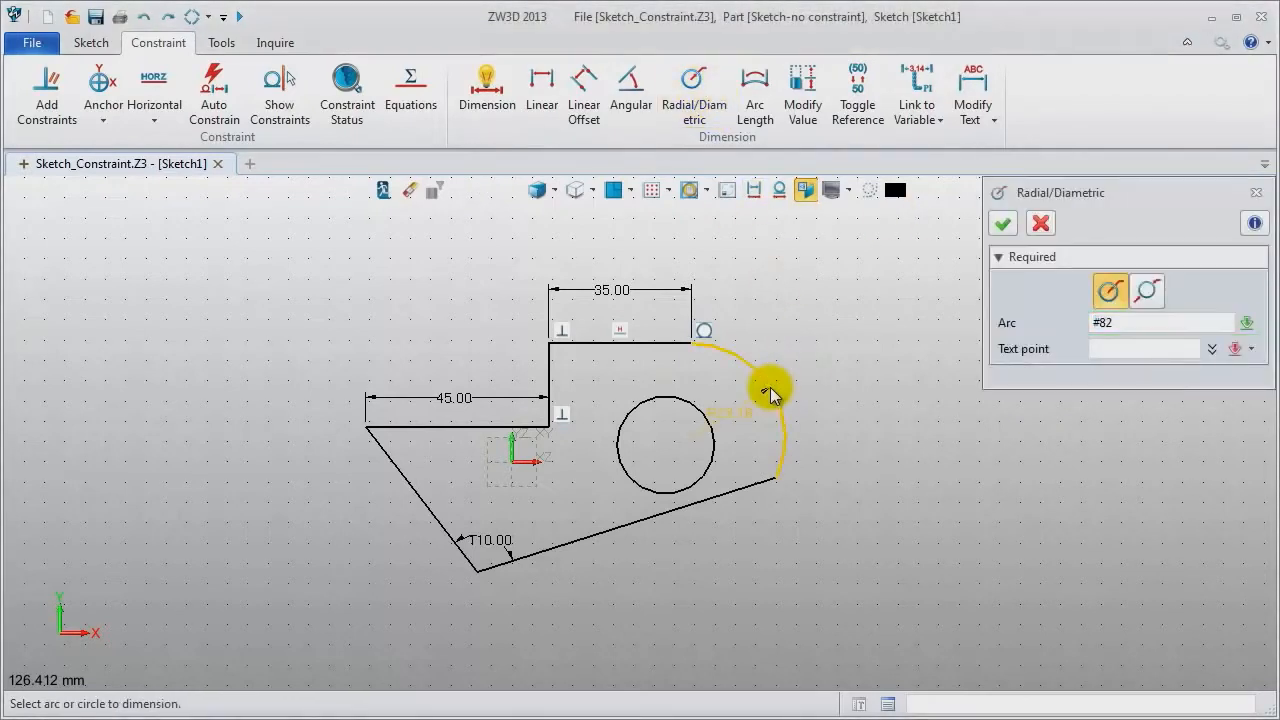
{"action": "left_click", "coordinate": [739, 414]}
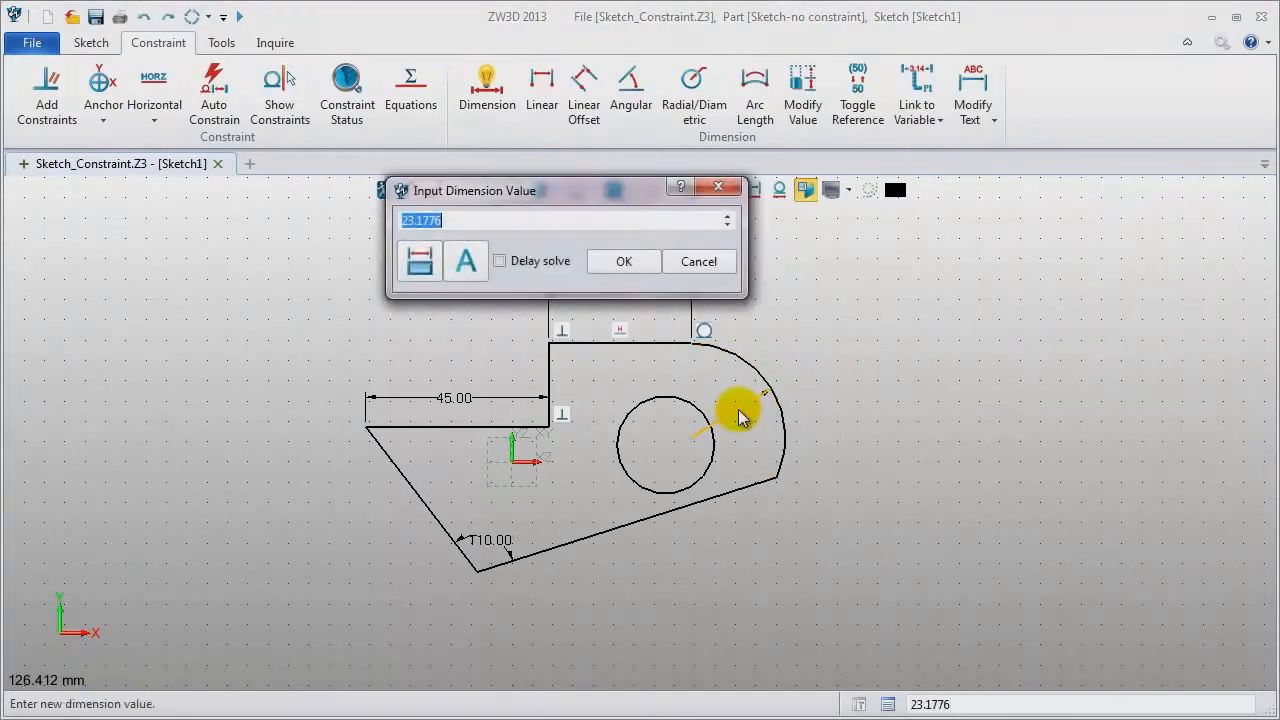
{"action": "type", "text": "35"}
{"action": "key", "text": "Return"}
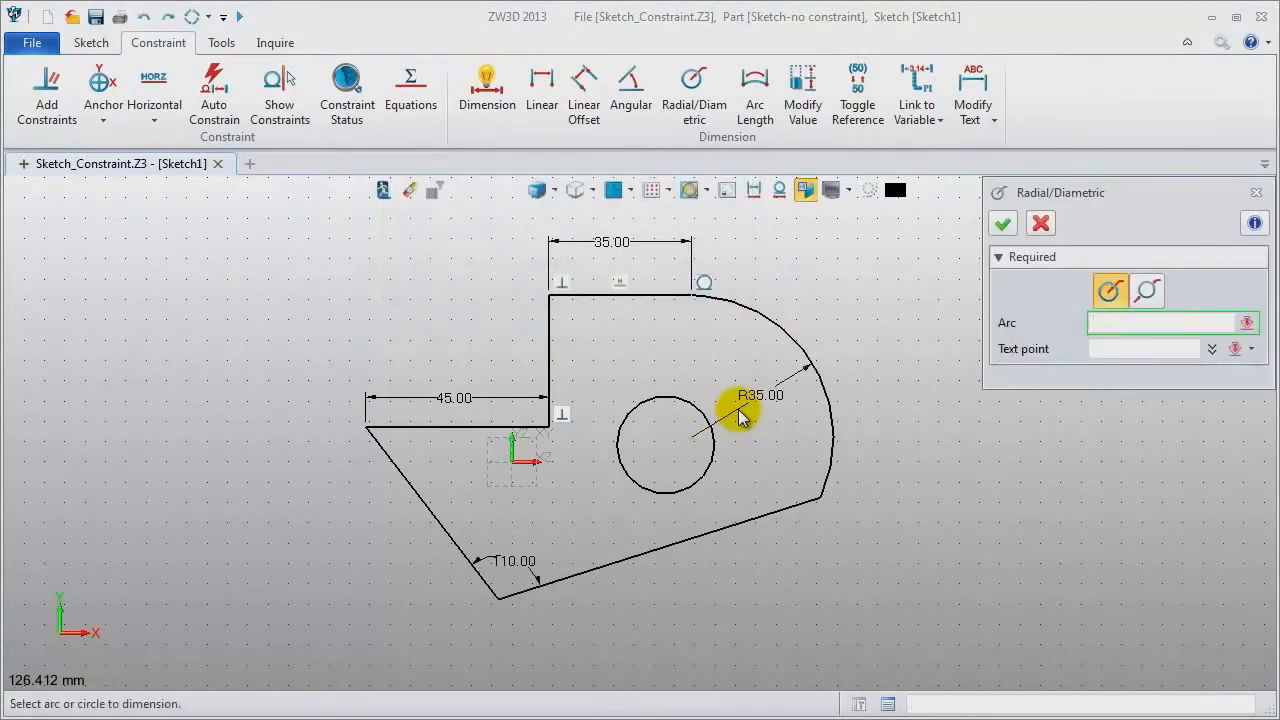
Add a radial dimension of 12 mm to the inner circle.
{"action": "left_click", "coordinate": [634, 412]}
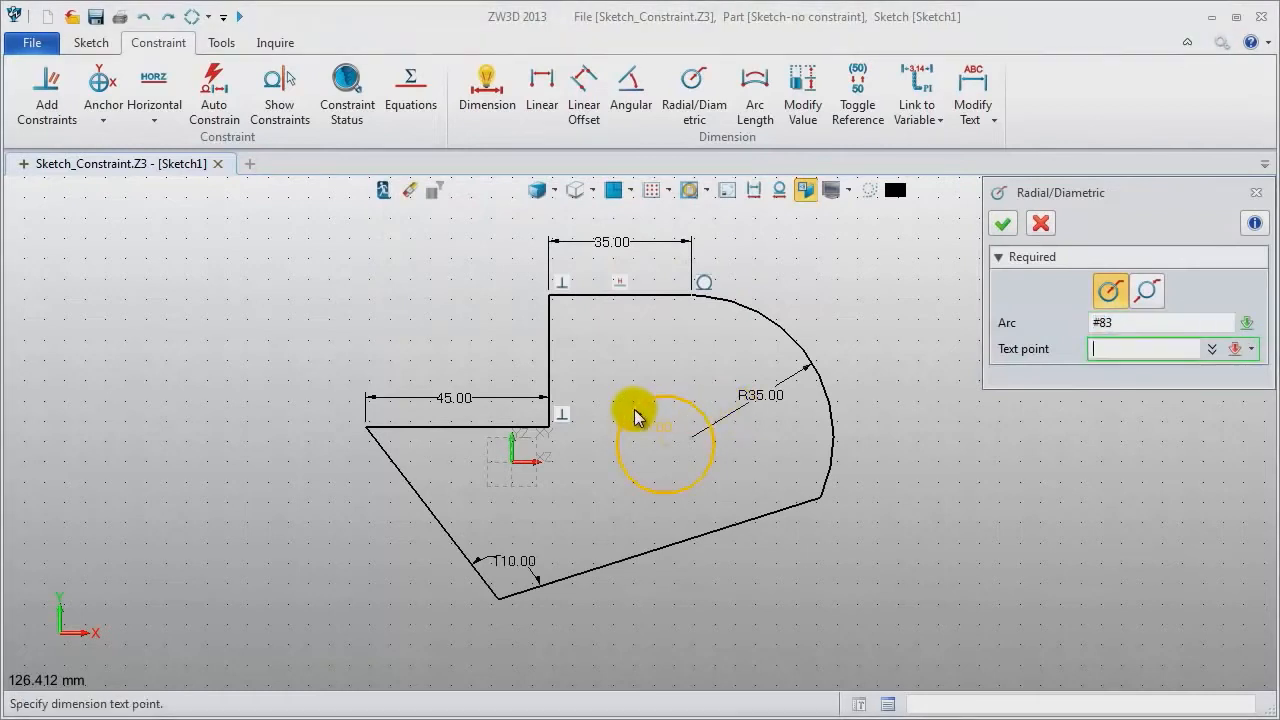
{"action": "left_click", "coordinate": [638, 426]}
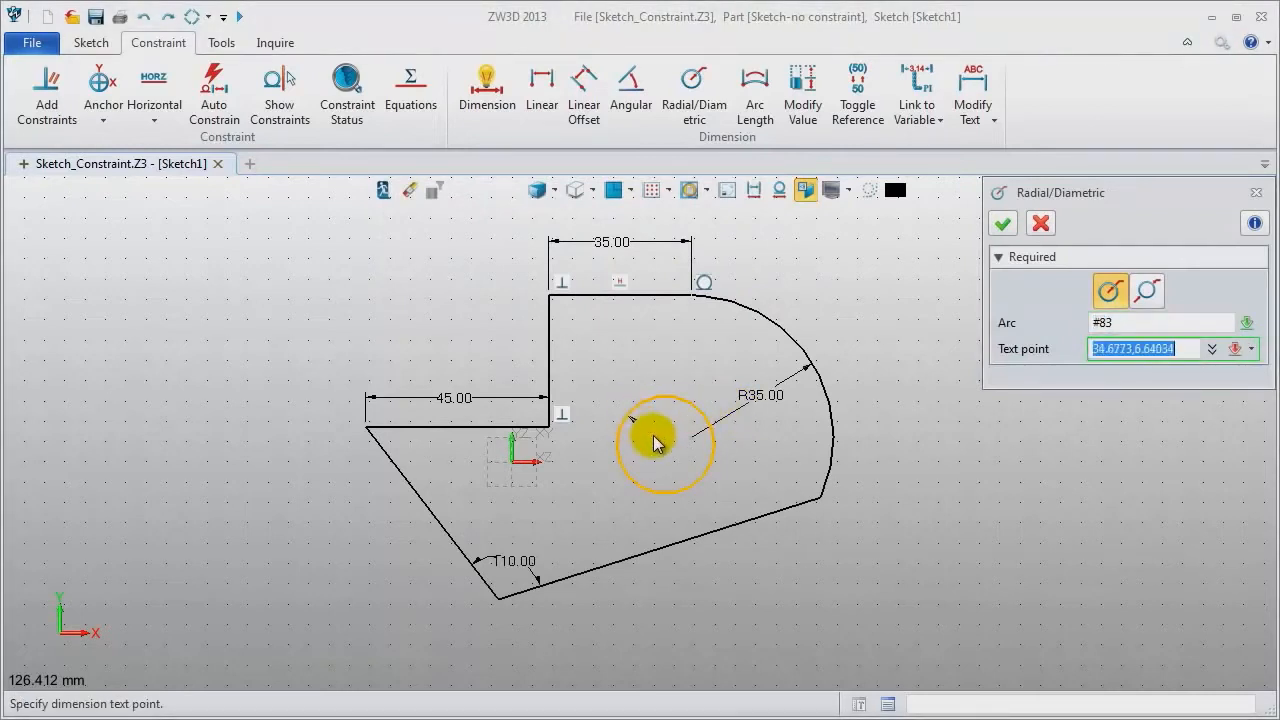
{"action": "left_click", "coordinate": [655, 437]}
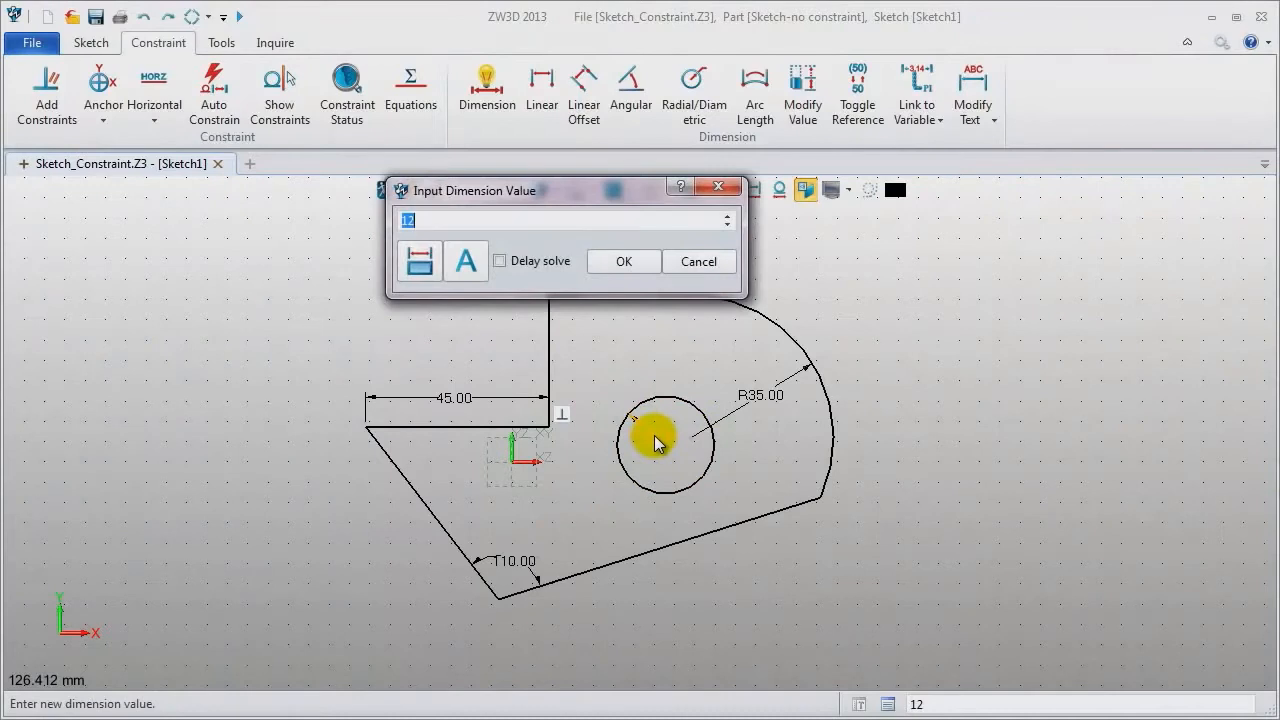
{"action": "key", "text": "Return"}
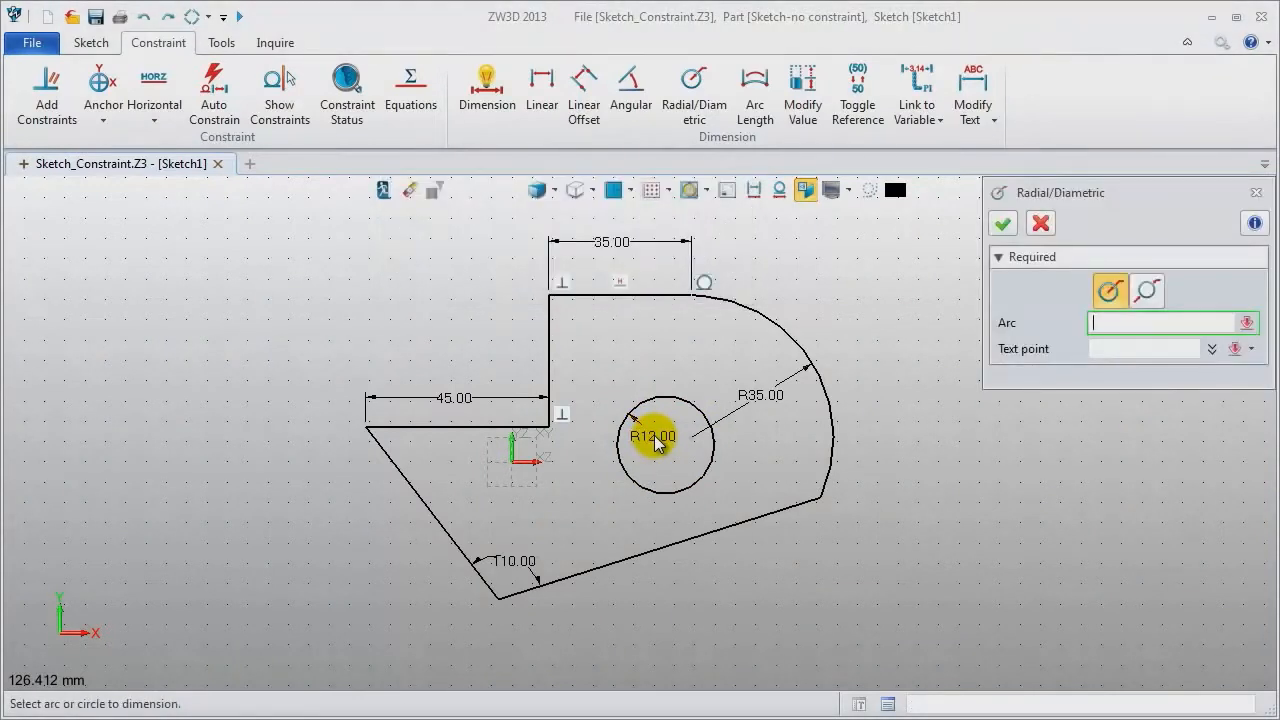
{"action": "left_click", "coordinate": [1256, 192]}
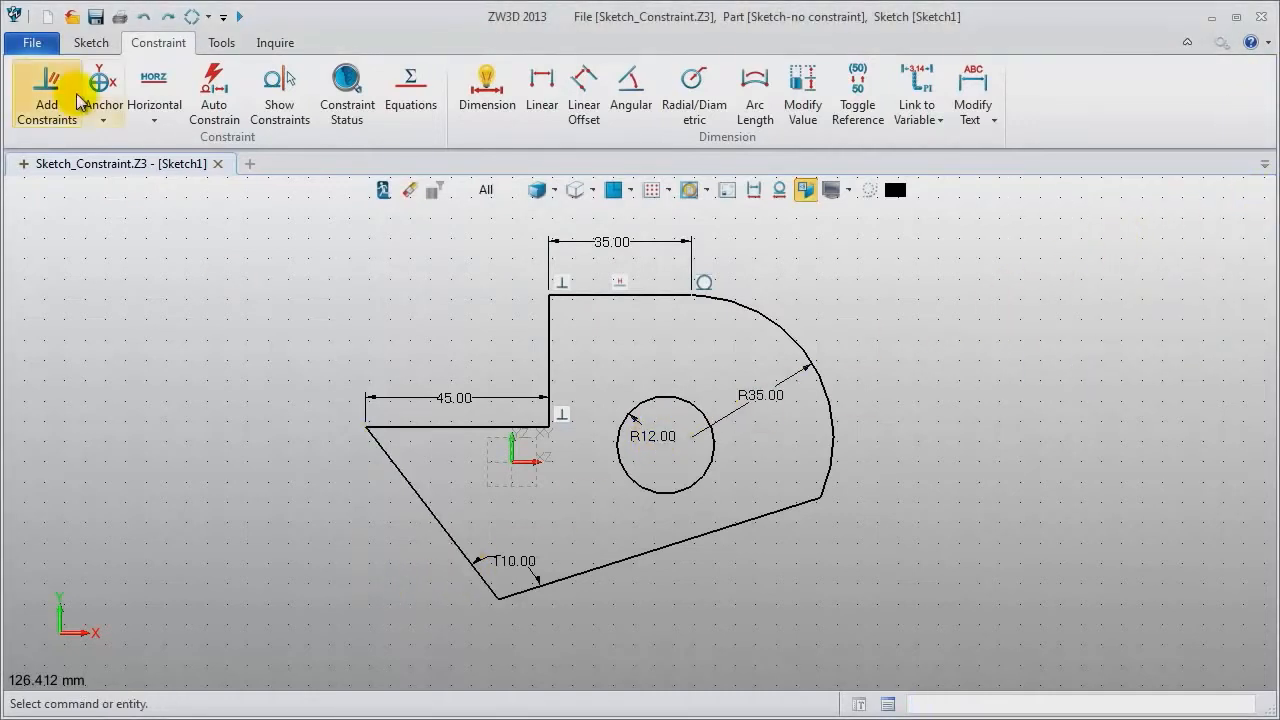
Add equal-length constraints between the vertical line and the upper horizontal line, and between the ledge line and the slanted side line.
{"action": "left_click", "coordinate": [47, 92]}
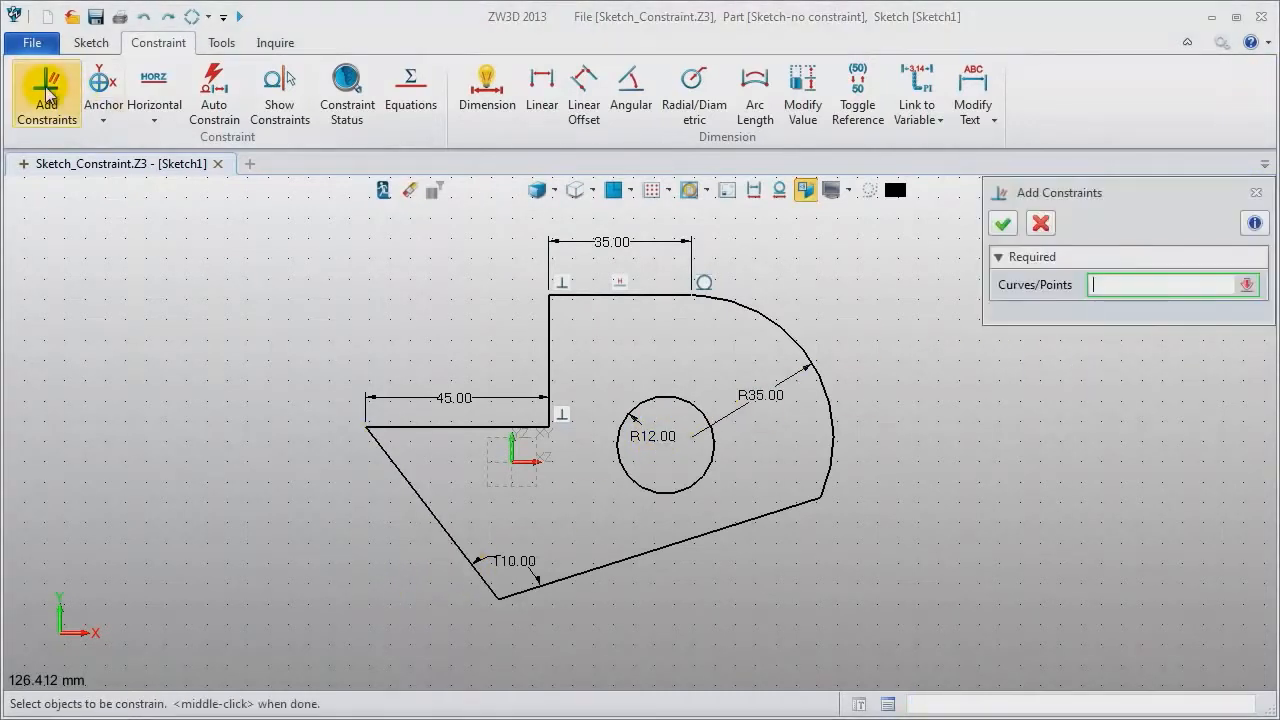
{"action": "left_click", "coordinate": [549, 328]}
{"action": "left_click", "coordinate": [660, 294]}
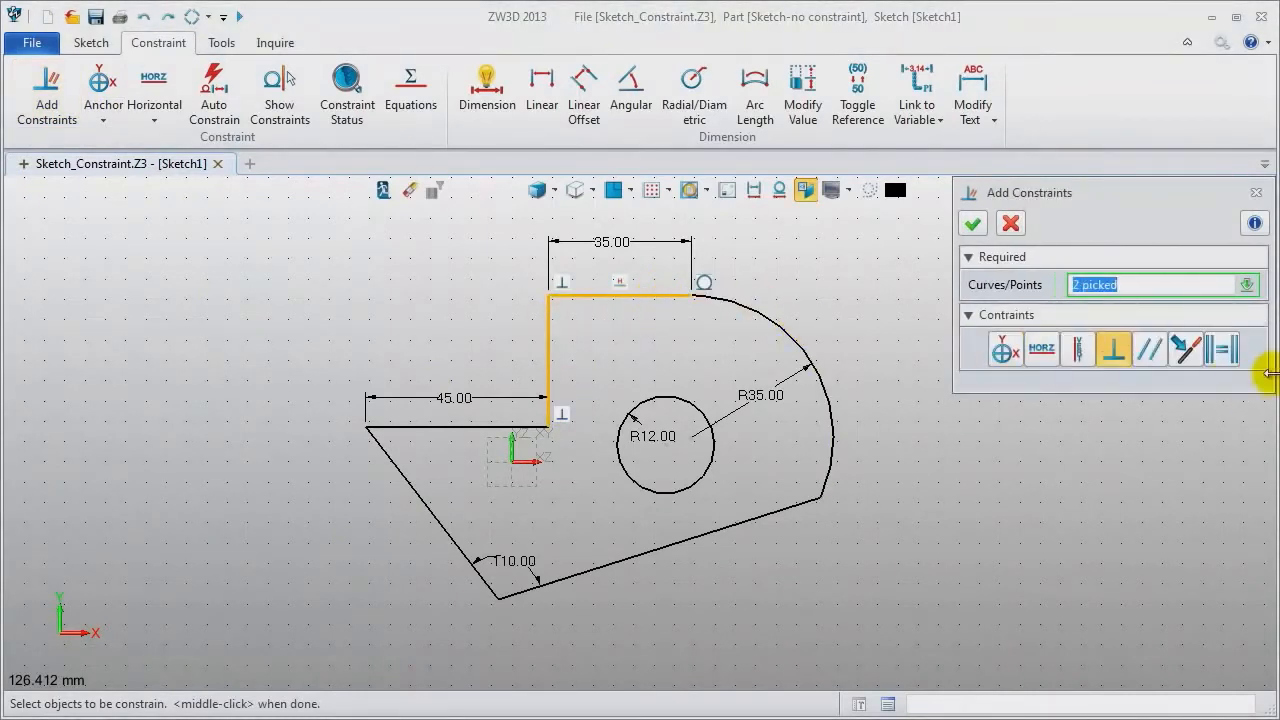
{"action": "left_click", "coordinate": [1228, 350]}
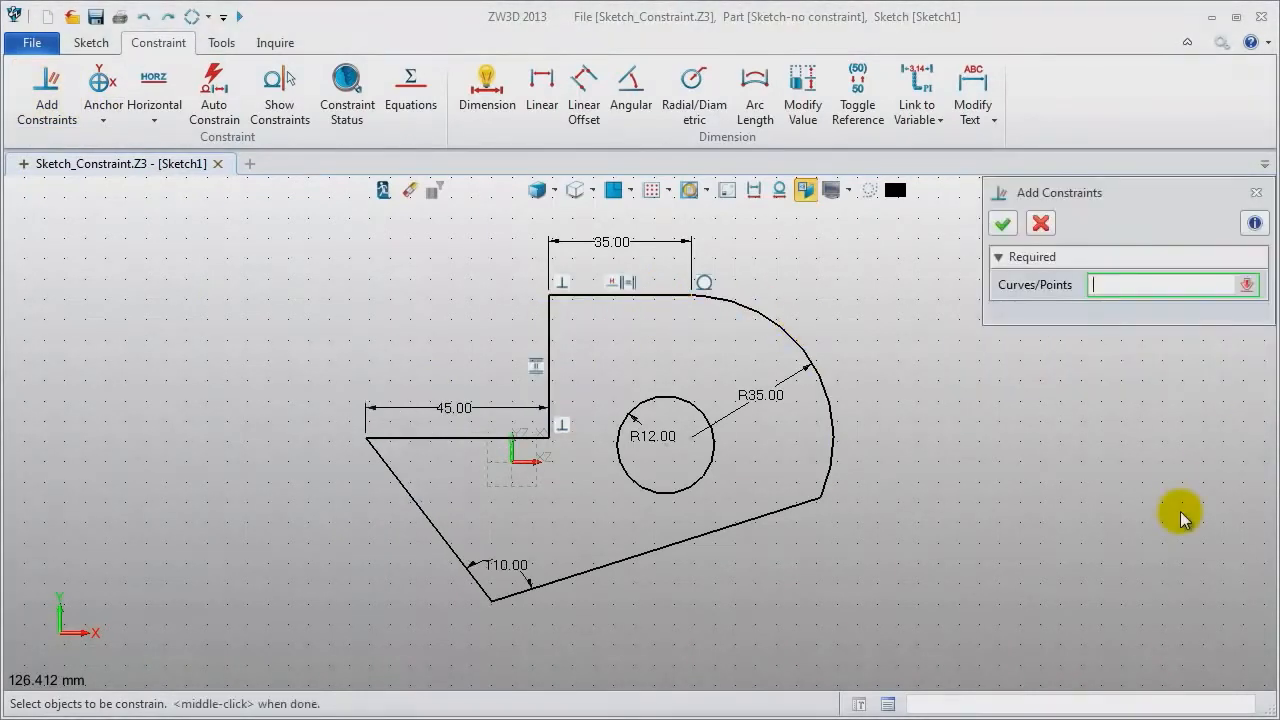
{"action": "left_click", "coordinate": [455, 562]}
{"action": "left_click", "coordinate": [434, 437]}
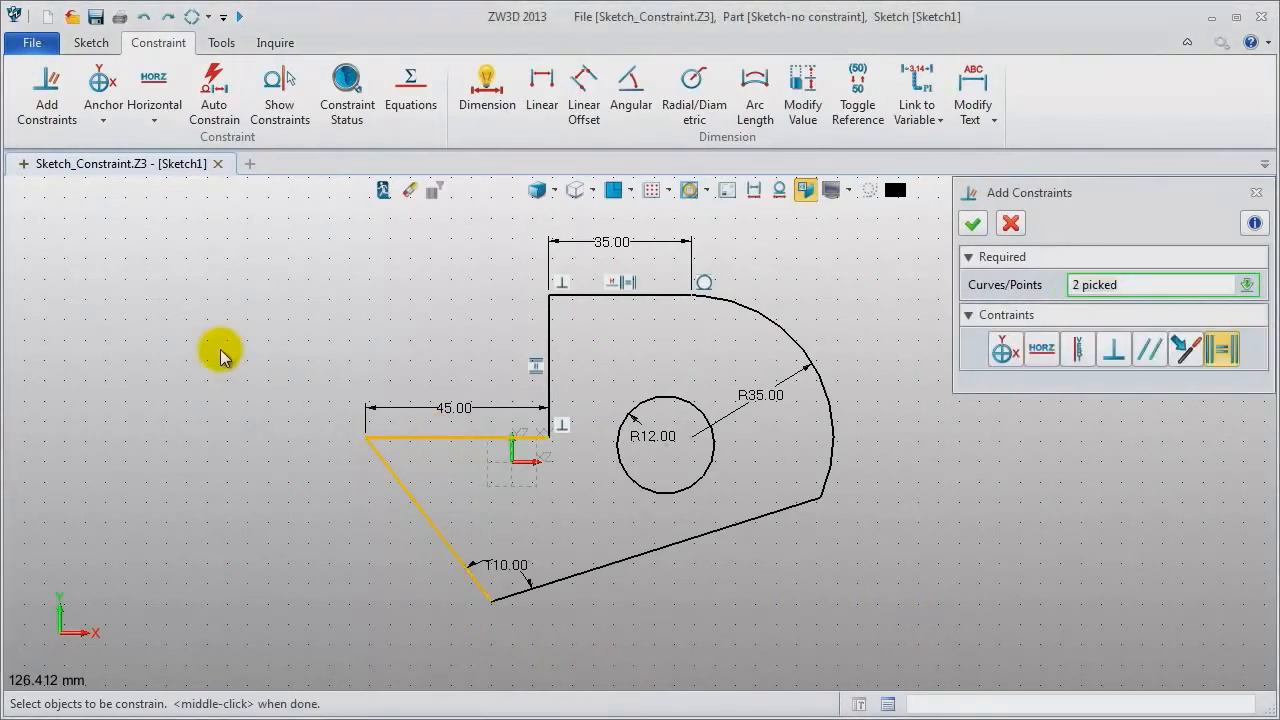
{"action": "middle_click", "coordinate": [221, 351]}
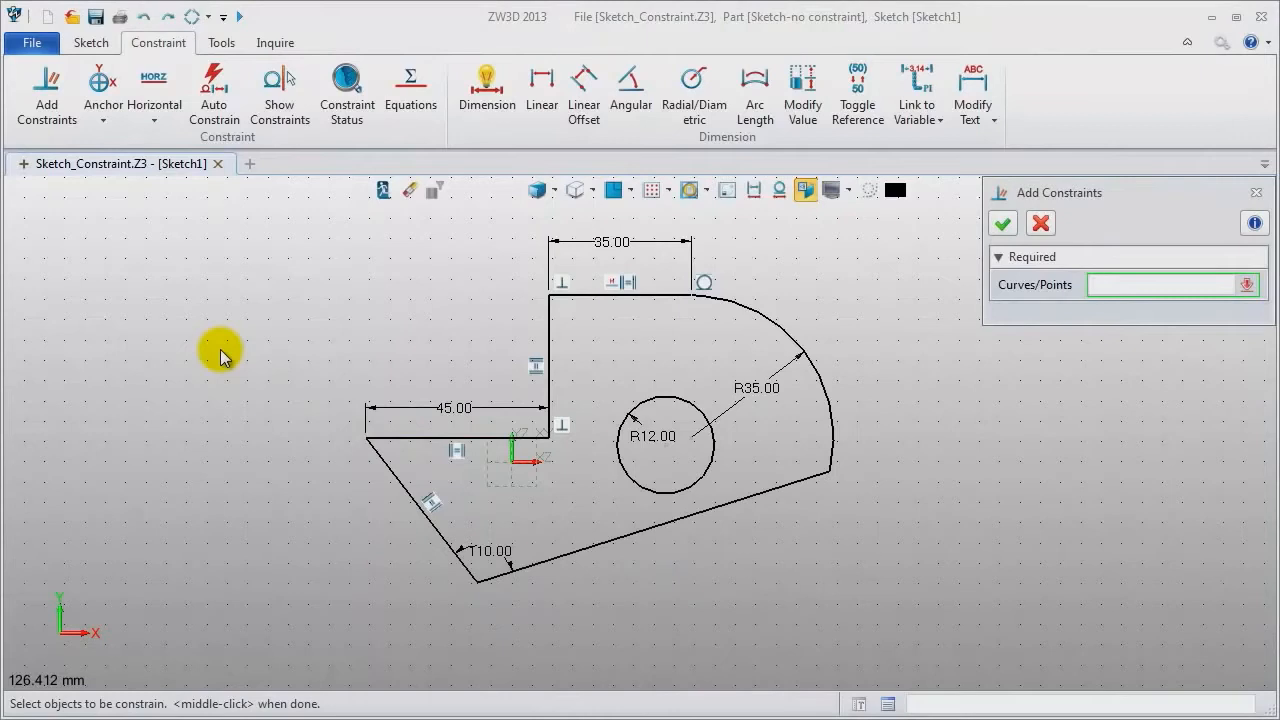
{"action": "left_click", "coordinate": [1256, 192]}
Add an 80 mm arc length dimension to the profile's large arc.
{"action": "left_click", "coordinate": [755, 100]}
{"action": "left_click", "coordinate": [828, 400]}
{"action": "left_click", "coordinate": [866, 336]}
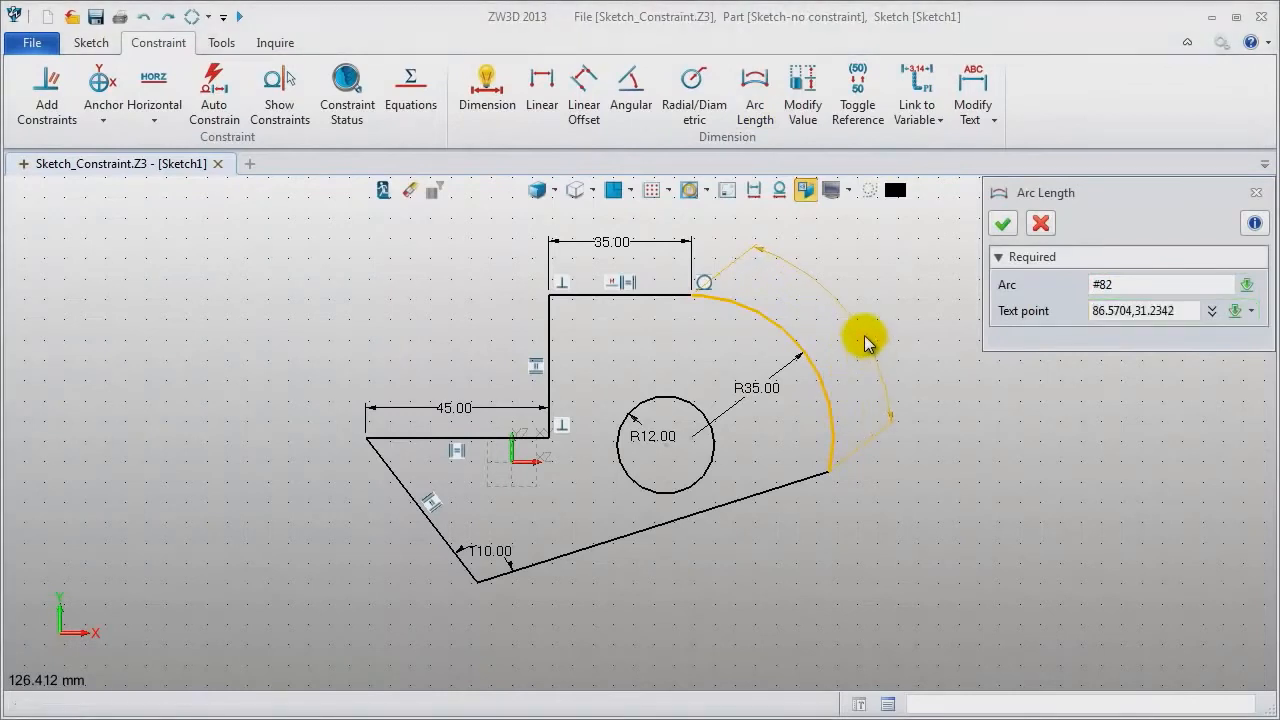
{"action": "type", "text": "80"}
{"action": "key", "text": "Return"}
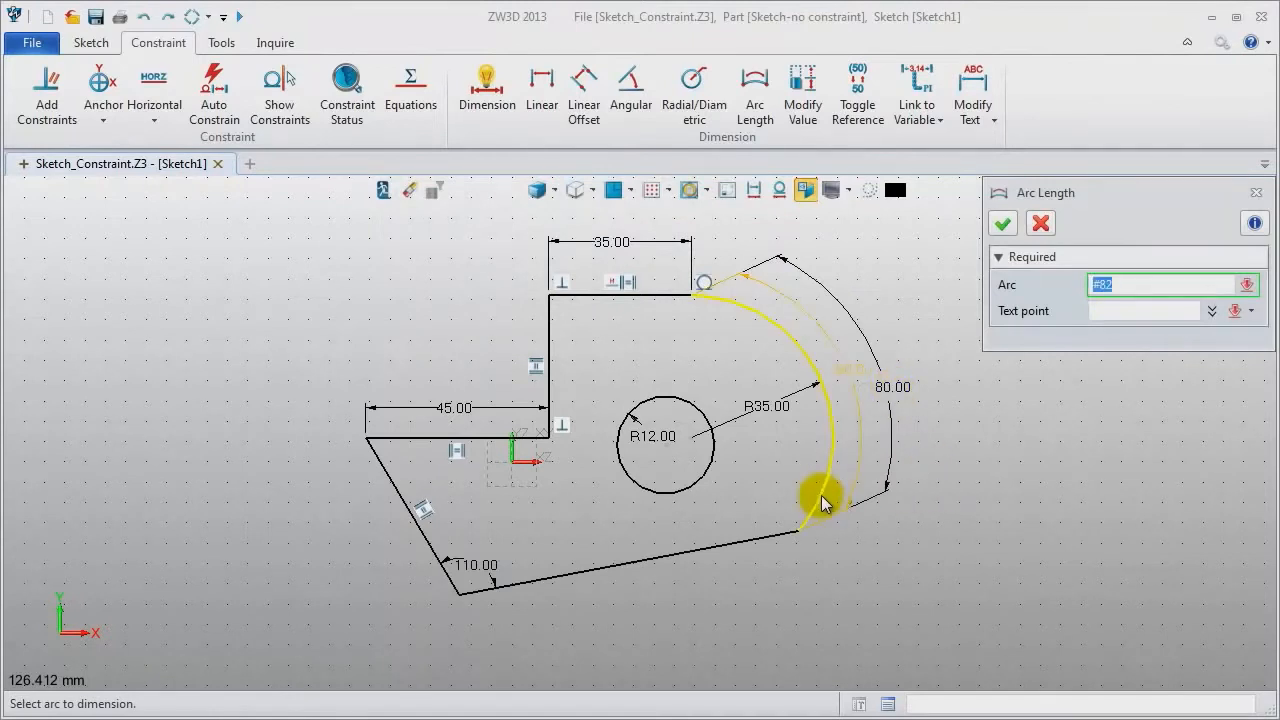
{"action": "left_click", "coordinate": [1256, 193]}
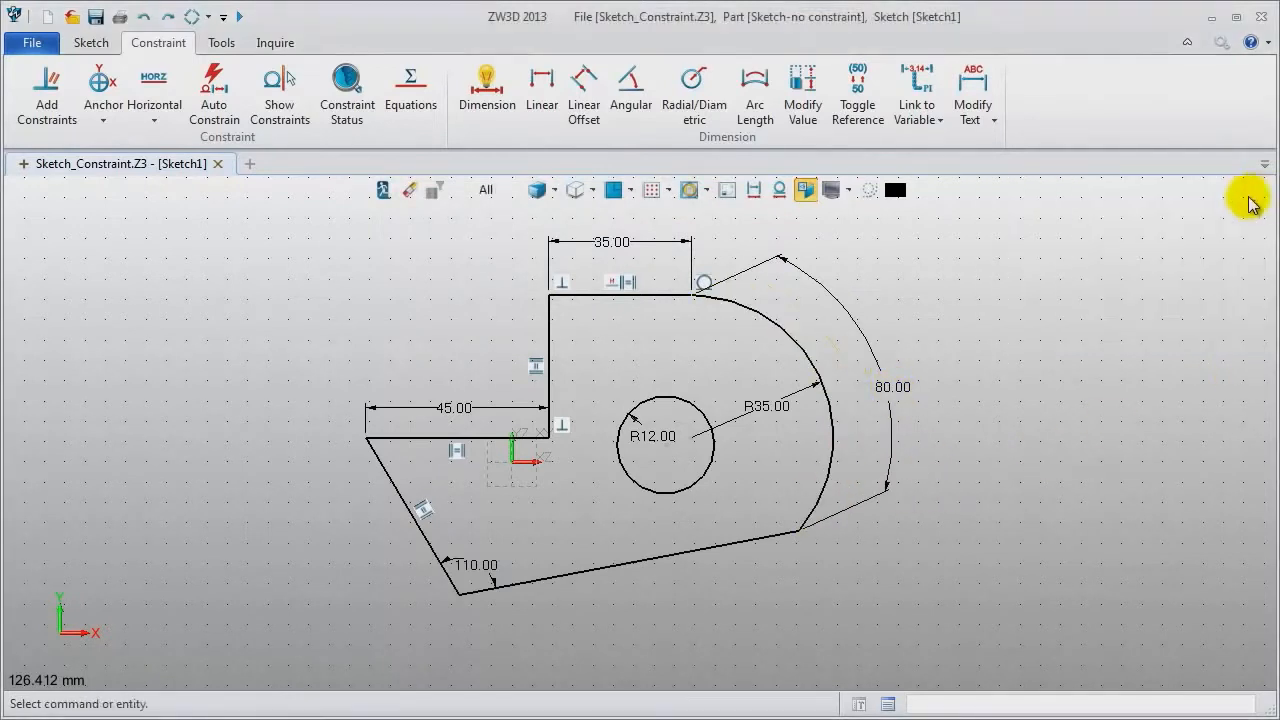
Add a tangent constraint between the long bottom line and the large arc.
{"action": "left_click", "coordinate": [46, 100]}
{"action": "left_click", "coordinate": [670, 552]}
{"action": "left_click", "coordinate": [823, 487]}
{"action": "middle_click", "coordinate": [995, 508]}
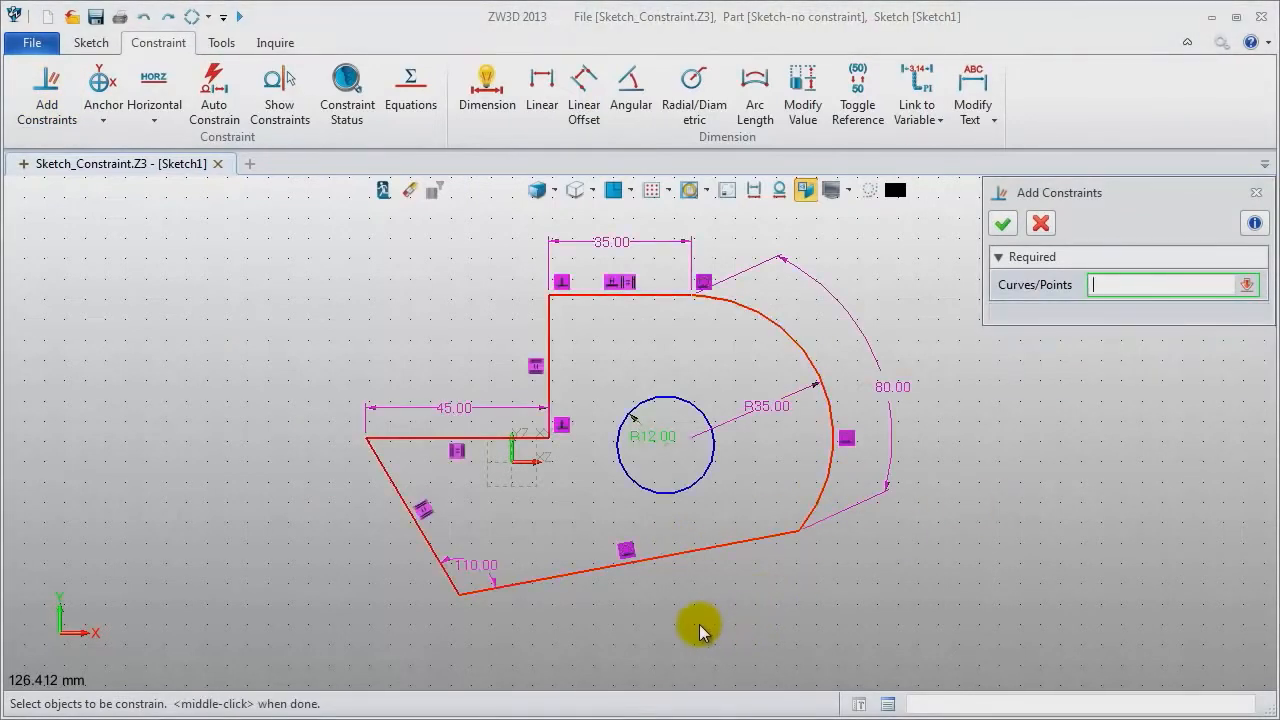
{"action": "left_click", "coordinate": [1256, 192]}
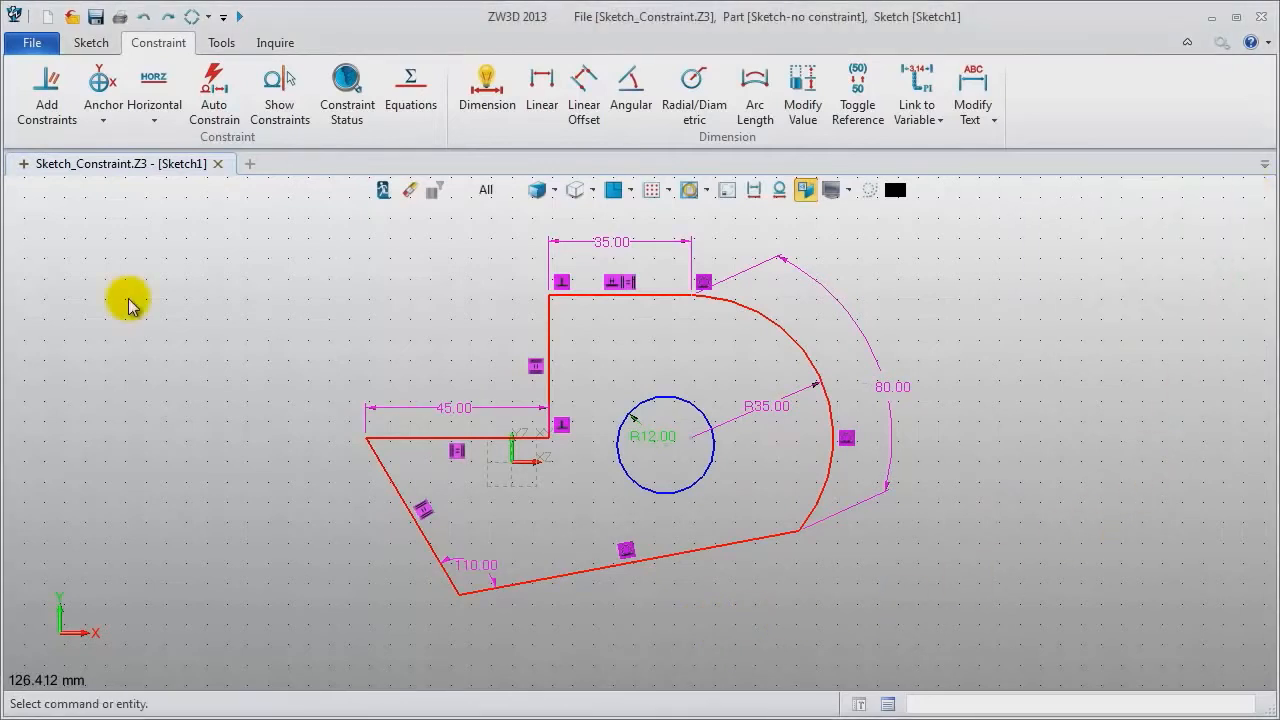
Exit the sketch without regenerating it and return to editing the sketch.
{"action": "left_click", "coordinate": [386, 201]}
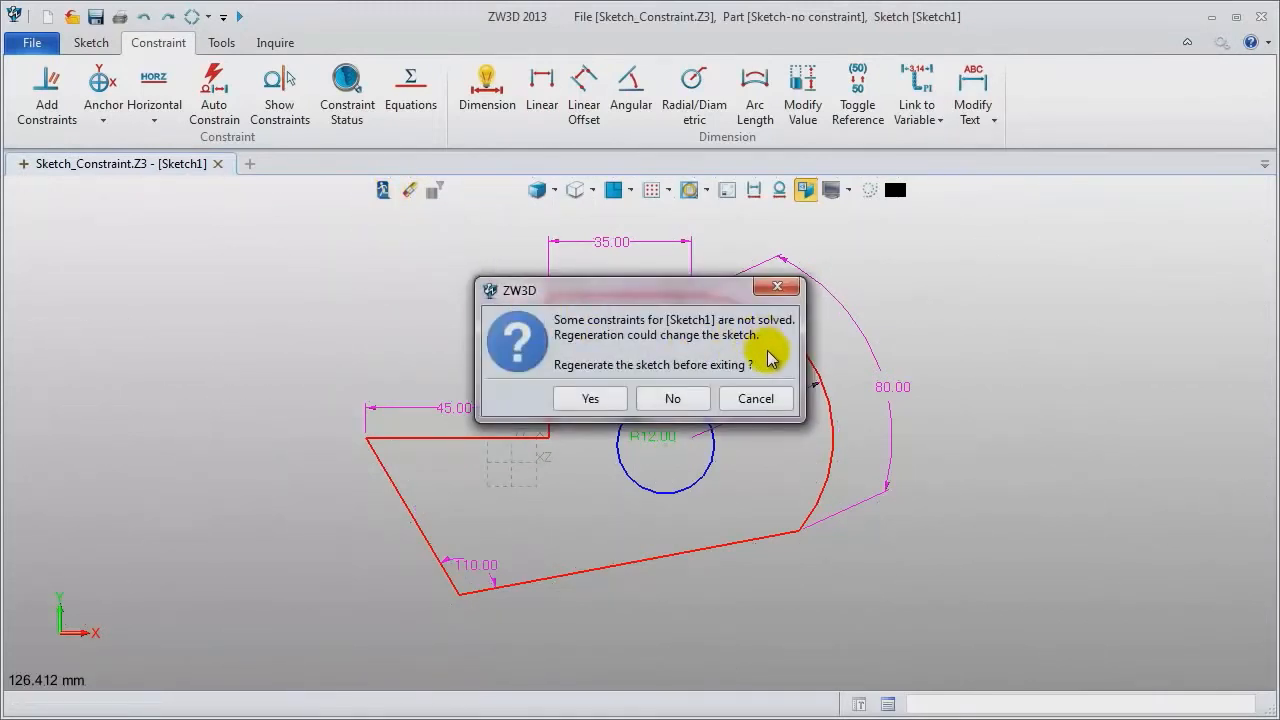
{"action": "left_click", "coordinate": [673, 399]}
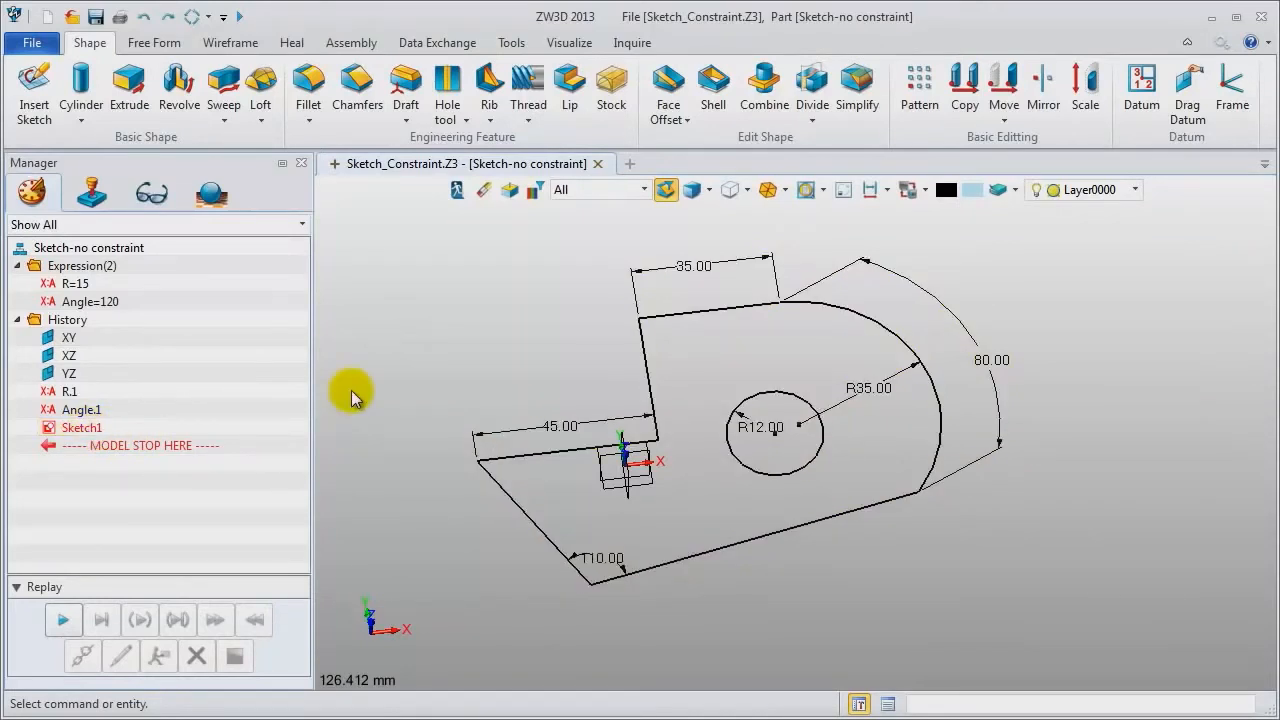
{"action": "right_click", "coordinate": [443, 236]}
{"action": "left_click", "coordinate": [443, 234]}
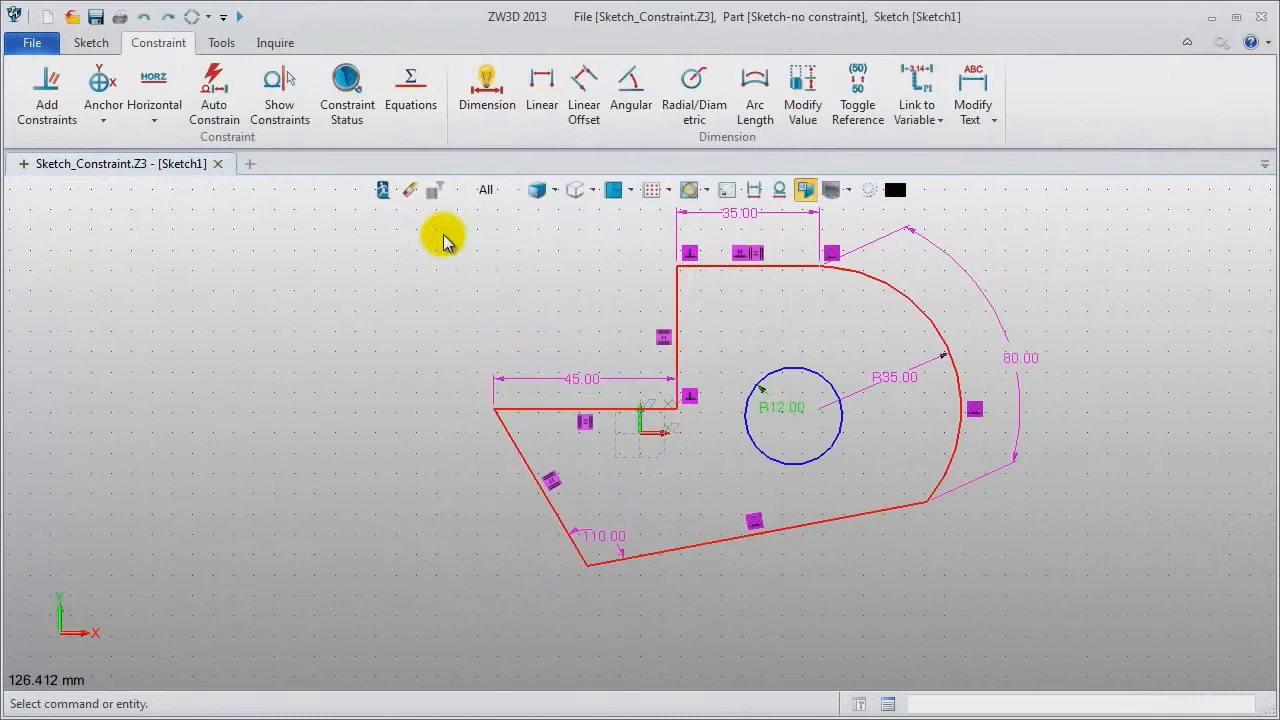
Query the sketch's constraint status, list the unsolved items, and highlight the arc's lower tangent and the ledge's equal-length constraint.
{"action": "left_click", "coordinate": [340, 100]}
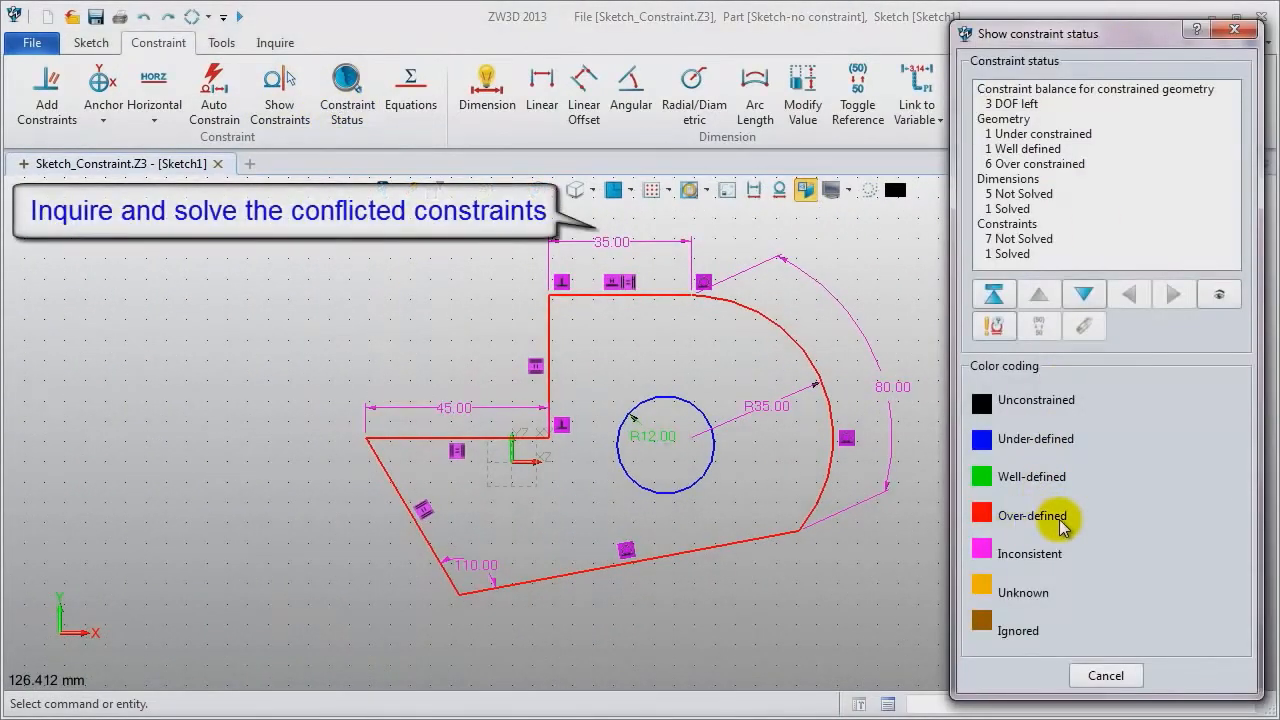
{"action": "left_click", "coordinate": [999, 328]}
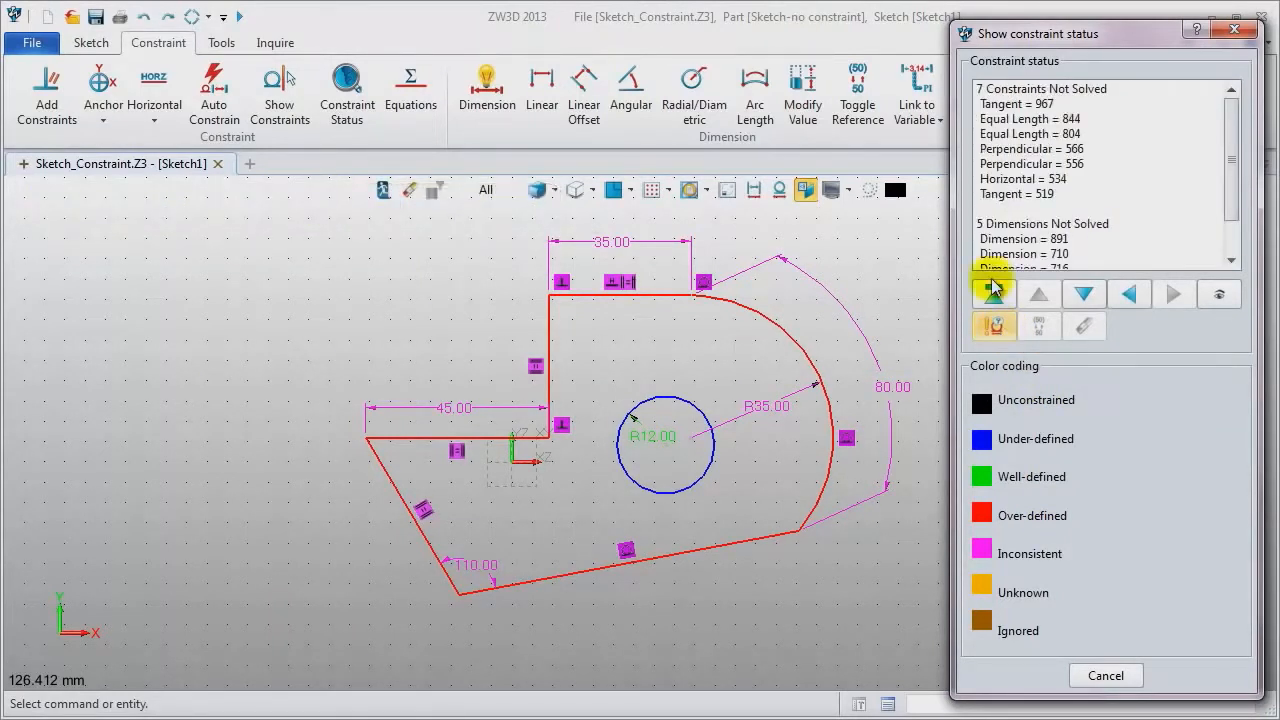
{"action": "left_click", "coordinate": [996, 105]}
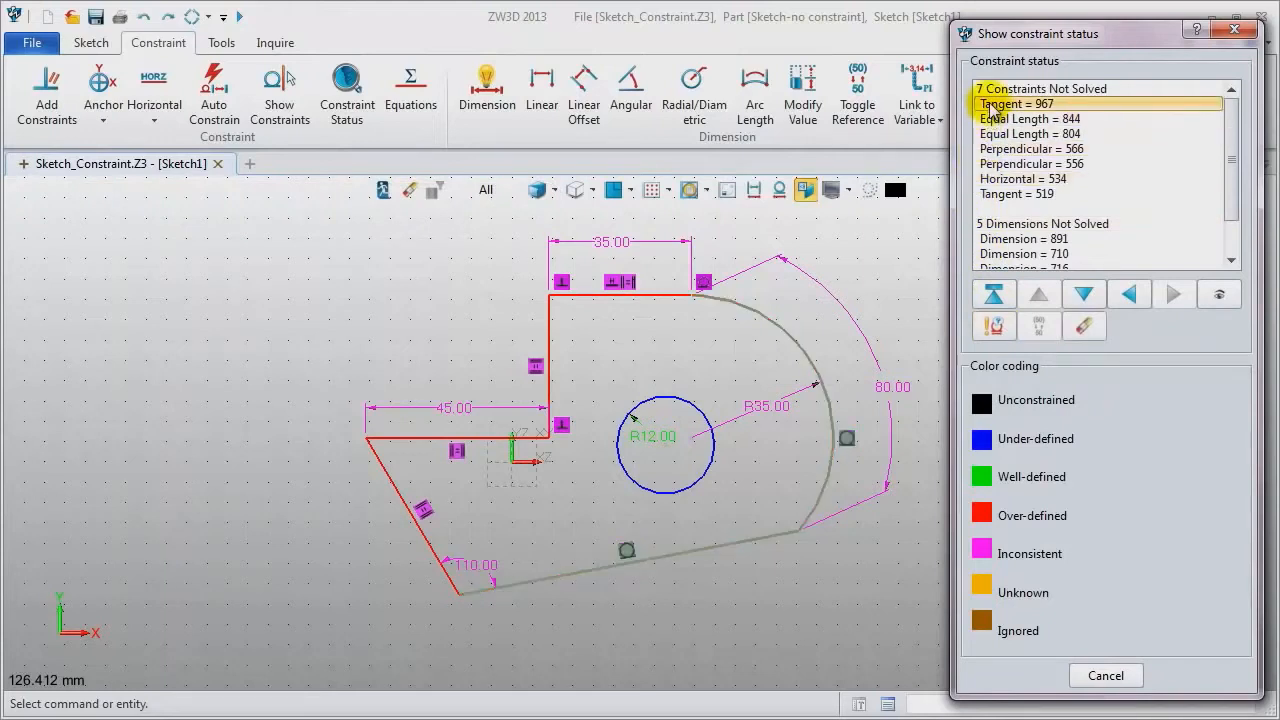
{"action": "left_click", "coordinate": [1008, 120]}
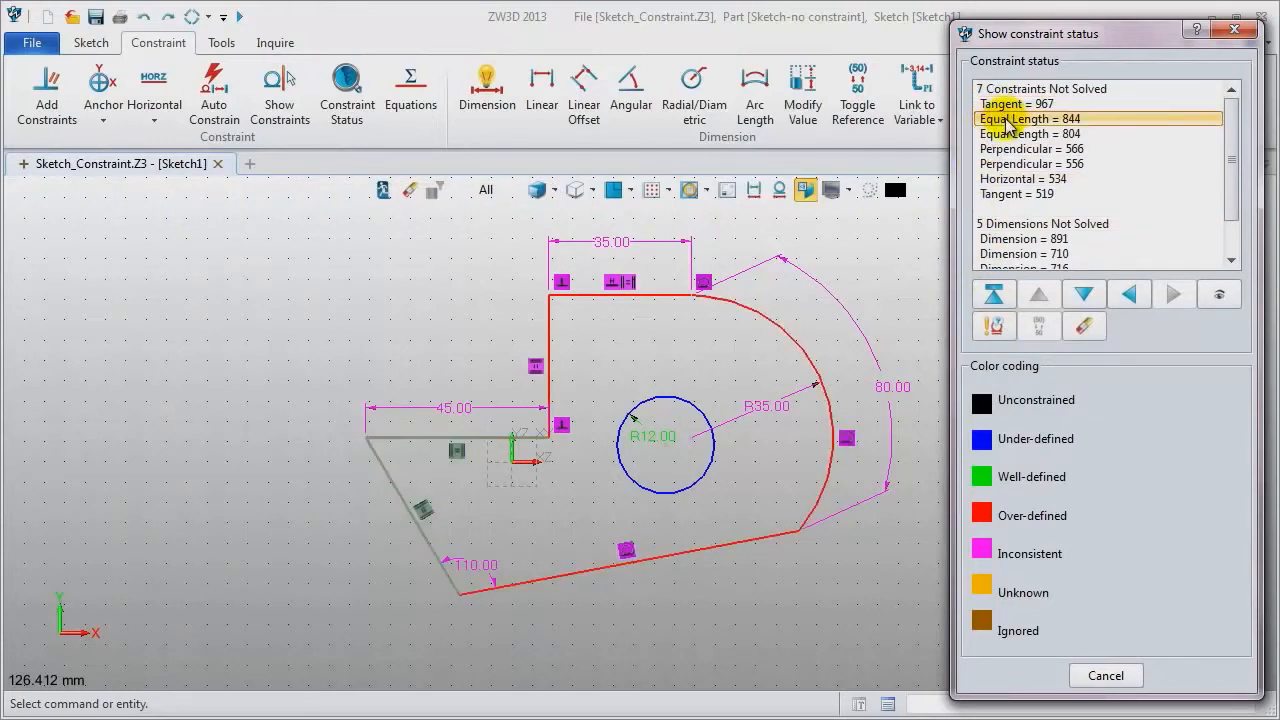
Convert the unsolved 80 mm arc length dimension to a reference dimension and close the constraint status.
{"action": "left_click", "coordinate": [998, 240]}
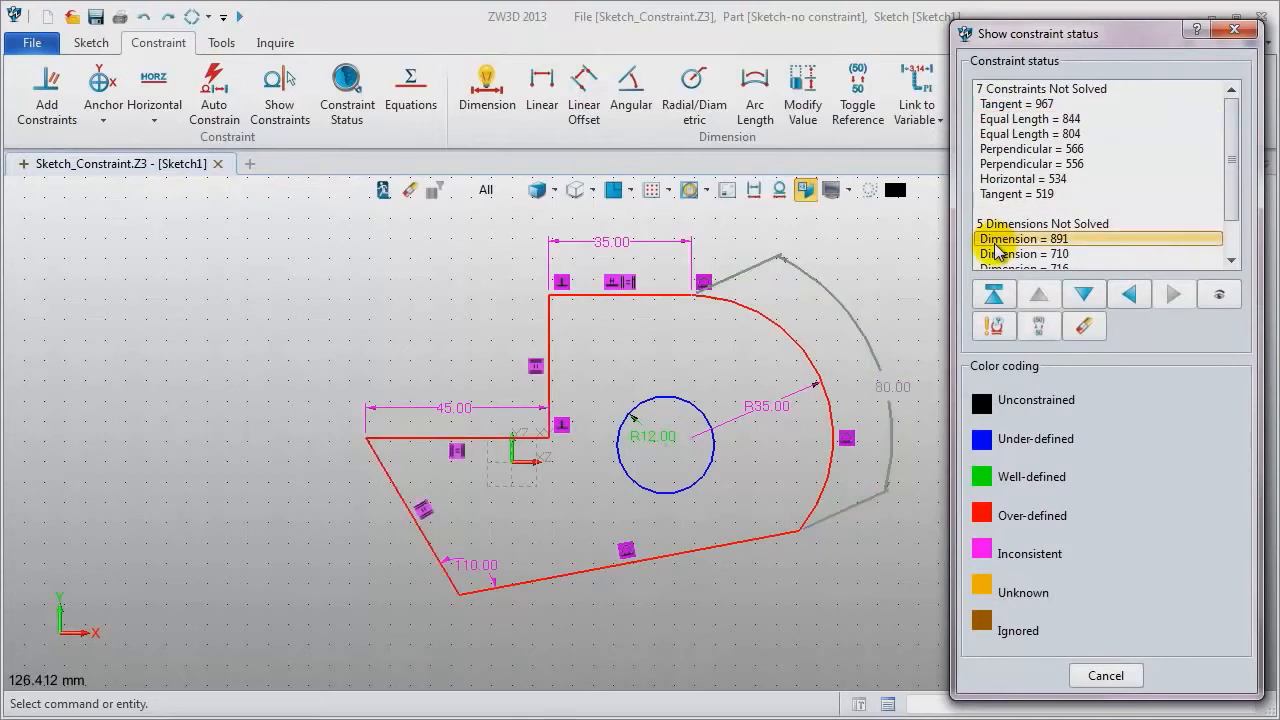
{"action": "scroll", "coordinate": [1040, 240], "scroll_direction": "down", "scroll_amount": 1}
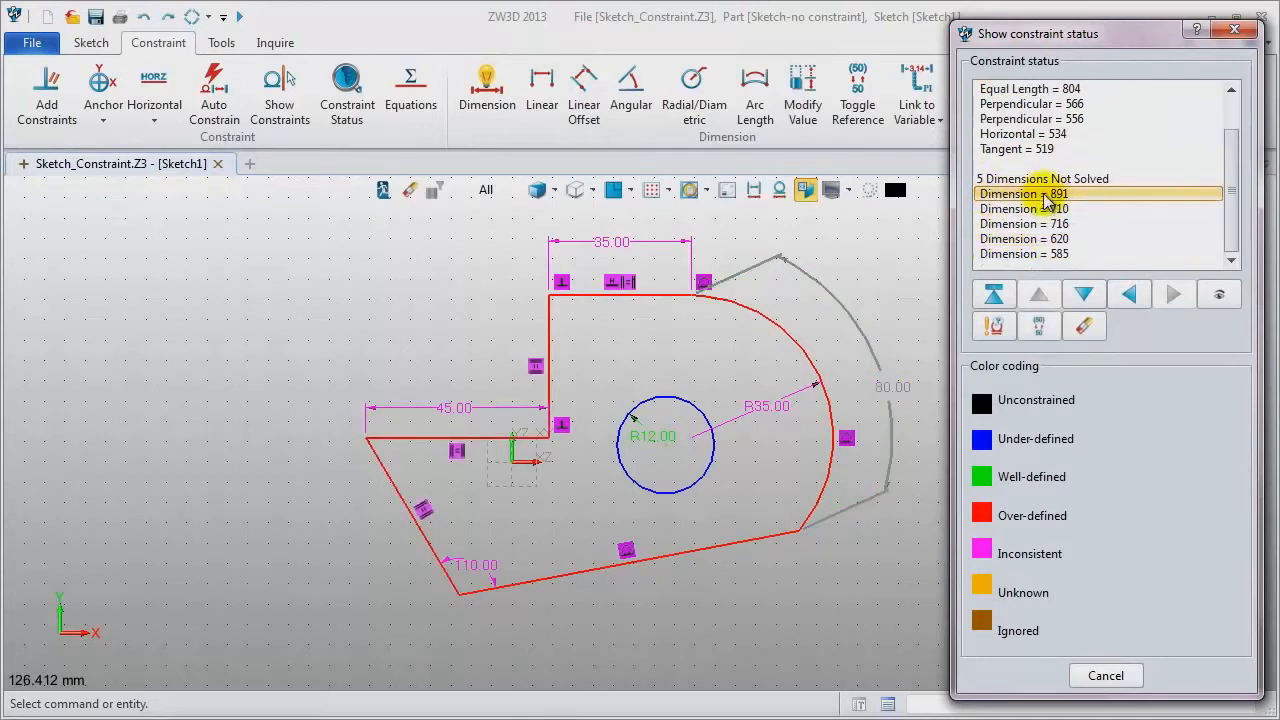
{"action": "left_click", "coordinate": [1041, 341]}
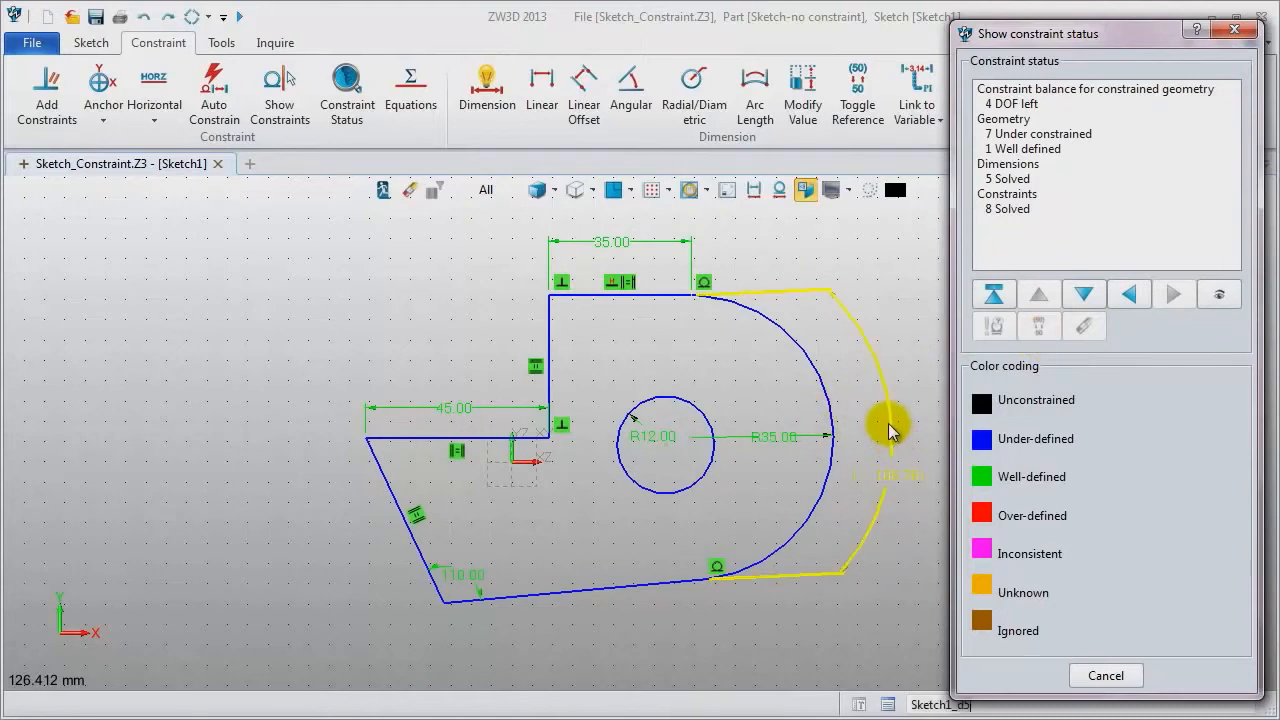
{"action": "left_click", "coordinate": [1235, 30]}
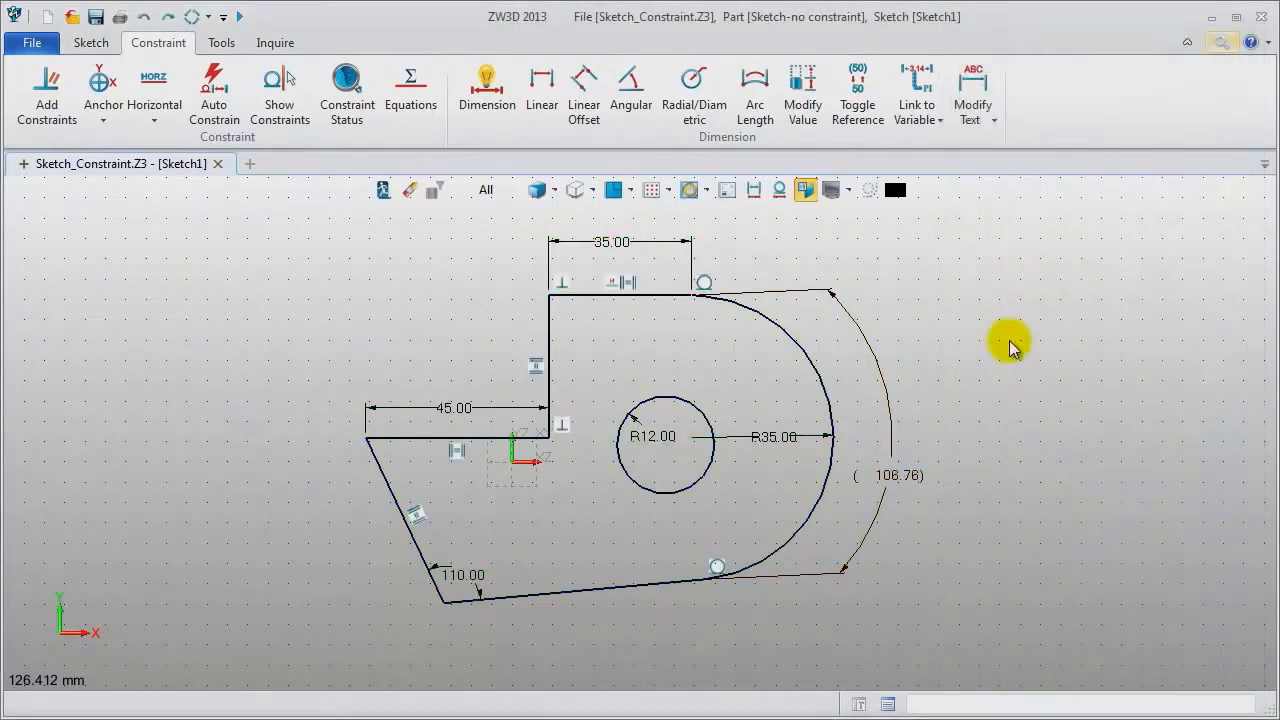
Move the large arc's radial dimension text diagonally above the inner circle.
{"action": "double_click", "coordinate": [793, 437]}
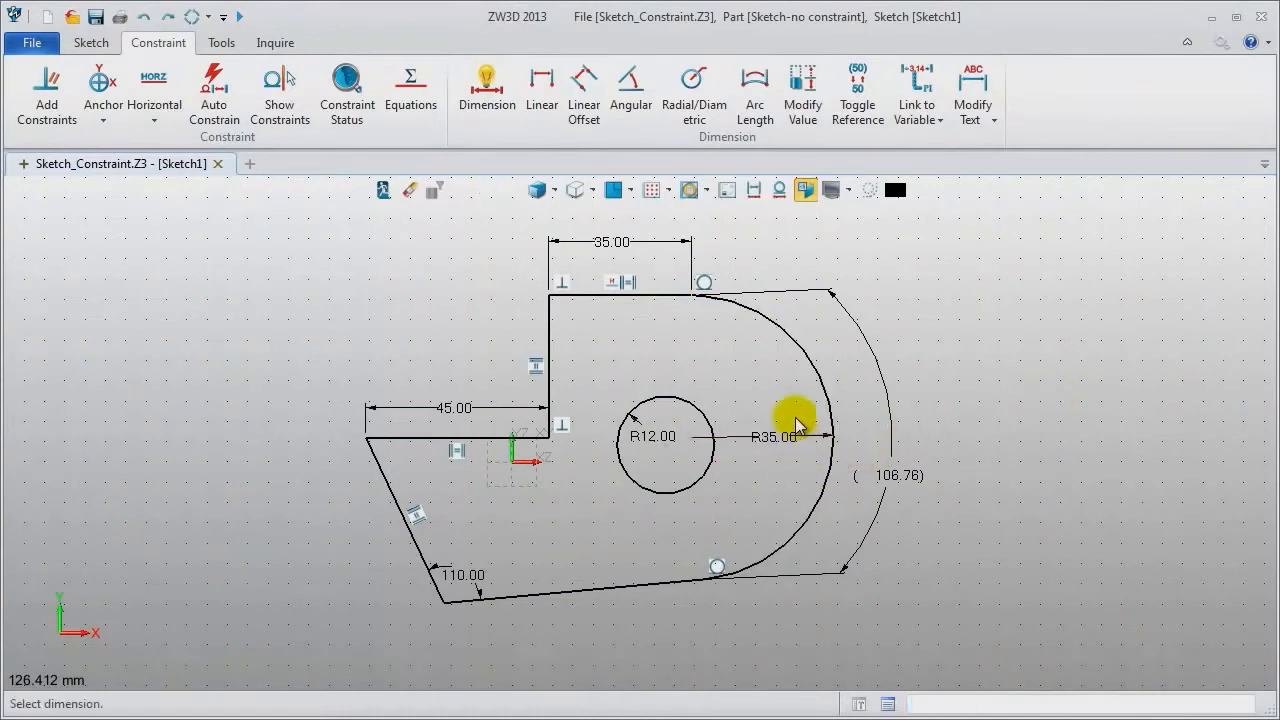
{"action": "left_click", "coordinate": [795, 425]}
{"action": "left_click", "coordinate": [751, 380]}
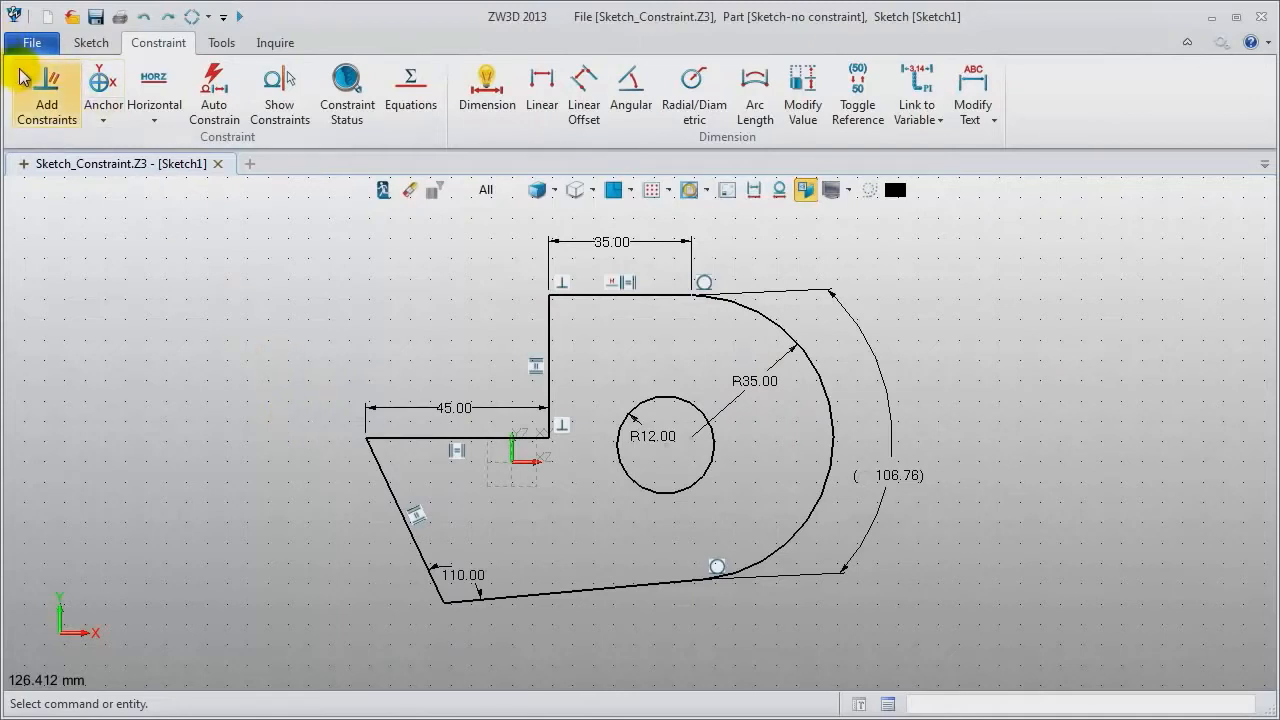
Add a concentric constraint between the inner circle and the large arc.
{"action": "left_click", "coordinate": [45, 98]}
{"action": "left_click", "coordinate": [668, 403]}
{"action": "left_click", "coordinate": [832, 423]}
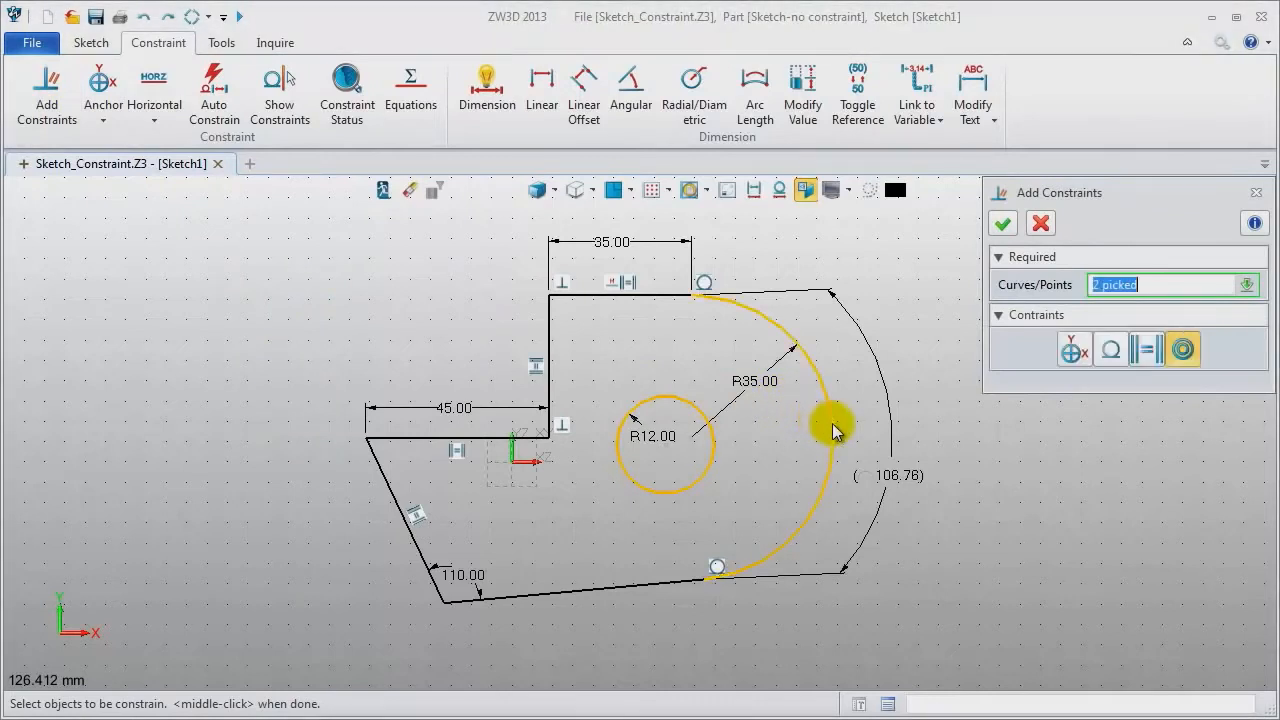
{"action": "middle_click", "coordinate": [1098, 490]}
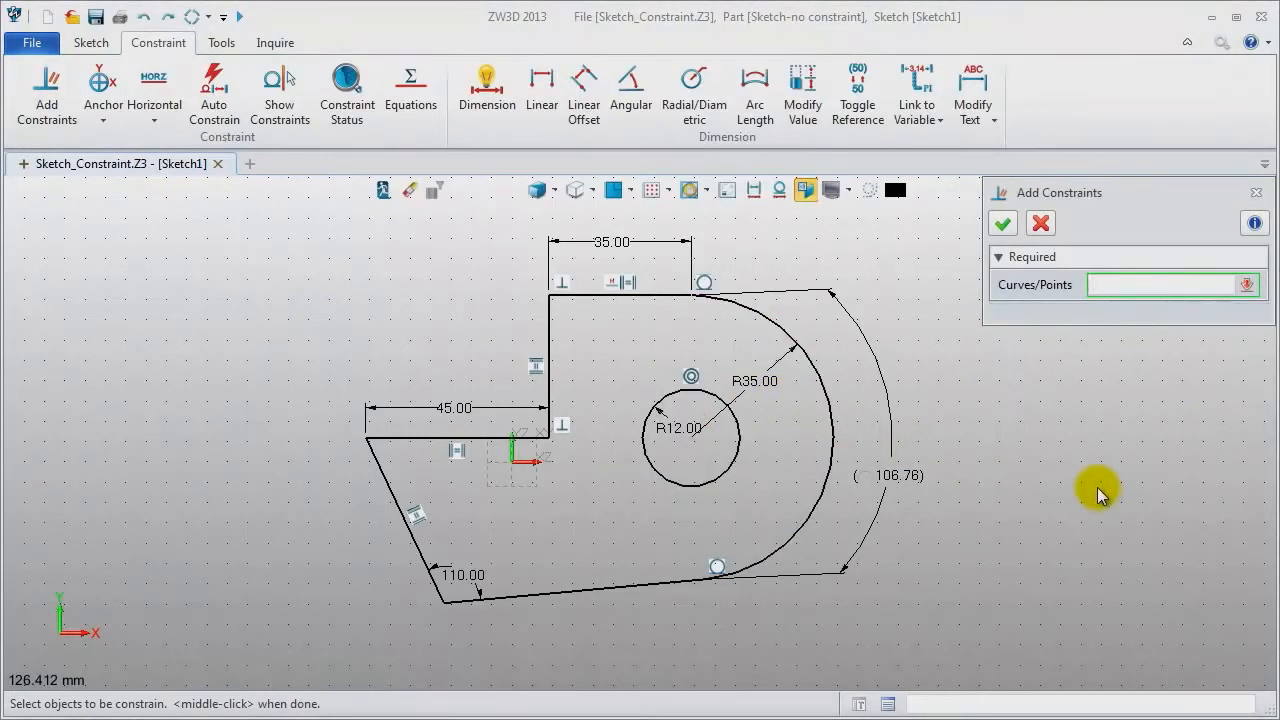
Align the circle's centre point horizontally with the sketch origin.
{"action": "left_click", "coordinate": [677, 434]}
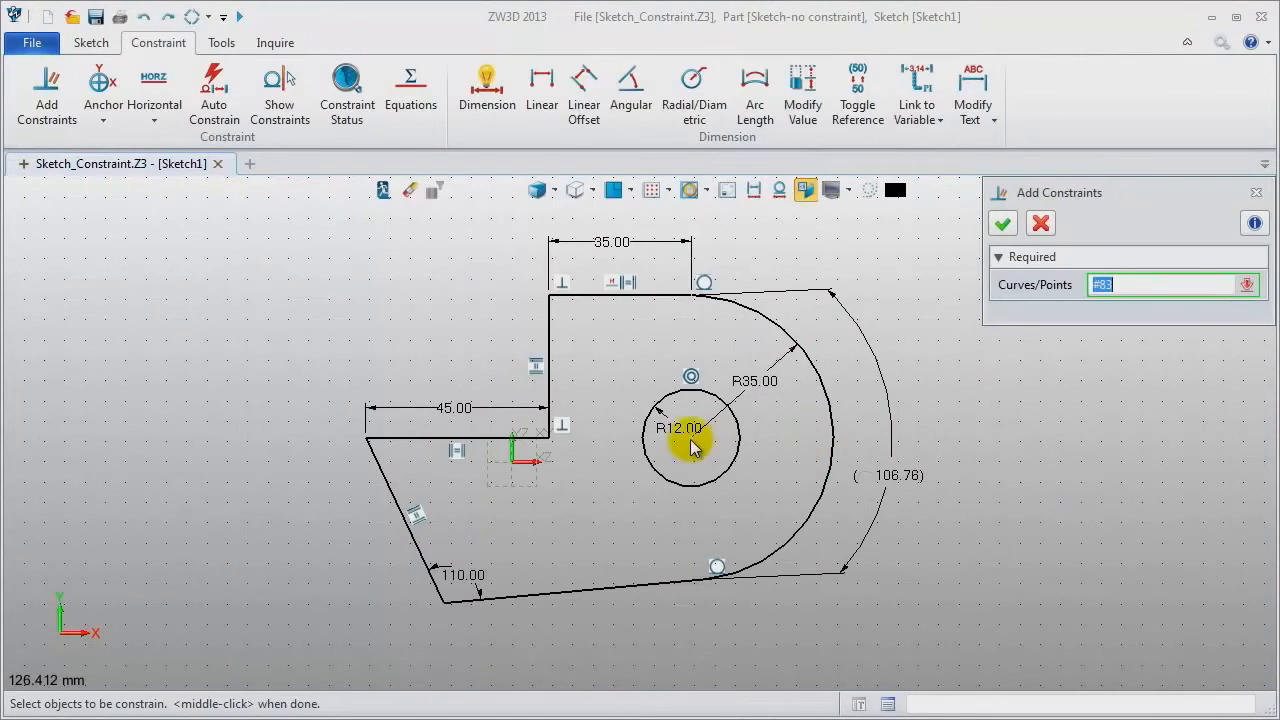
{"action": "left_click", "coordinate": [514, 462]}
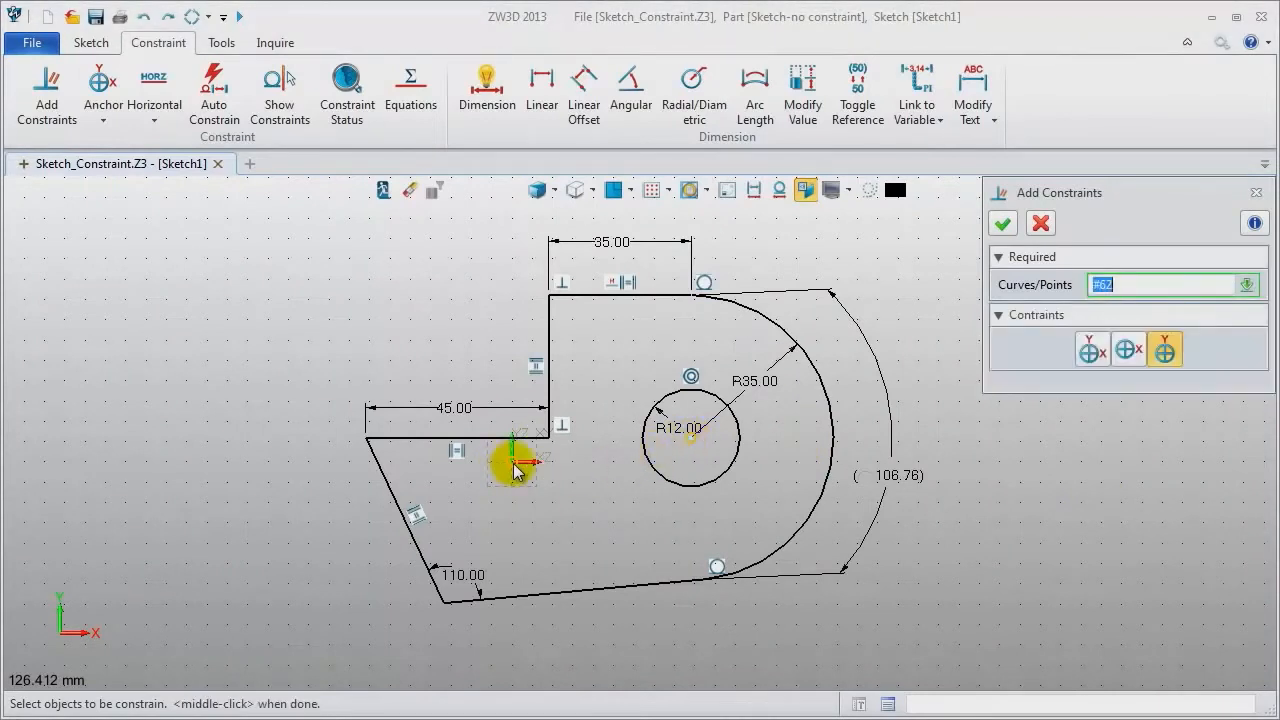
{"action": "middle_click", "coordinate": [1235, 518]}
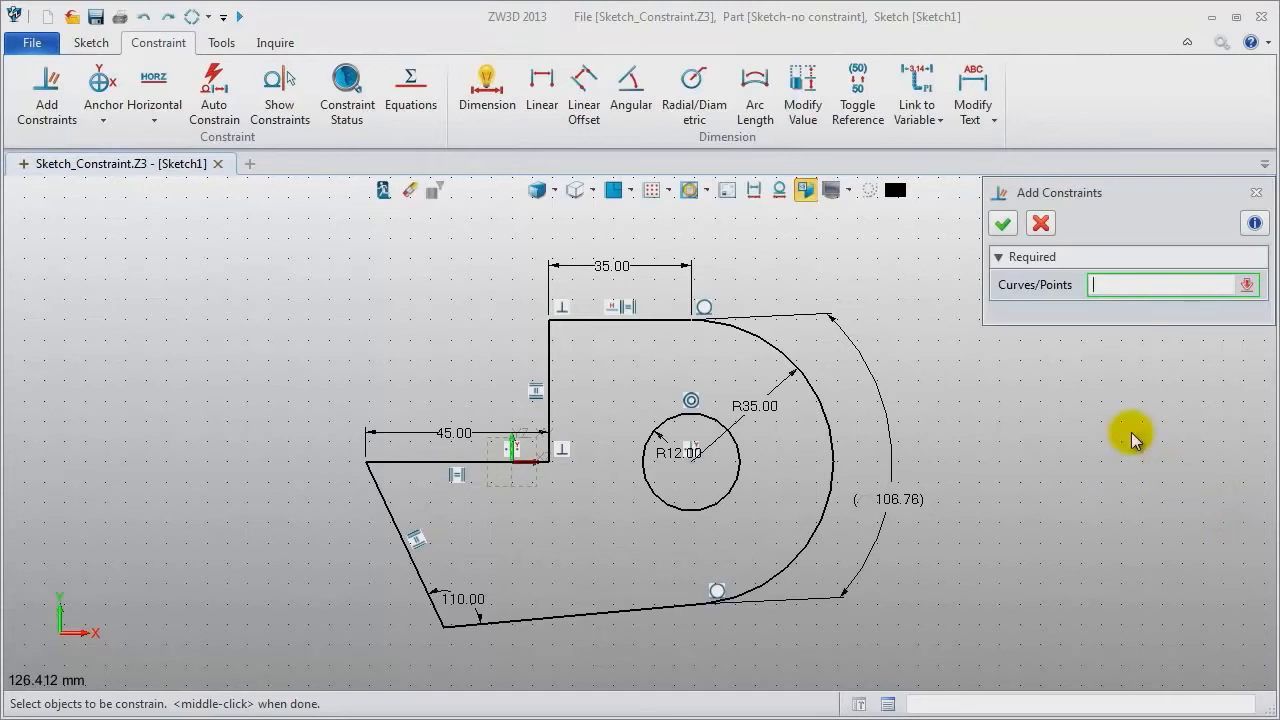
Add a 40 mm horizontal dimension between the circle's centre and the sketch origin, placed below the circle.
{"action": "left_click", "coordinate": [500, 115]}
{"action": "left_click", "coordinate": [678, 467]}
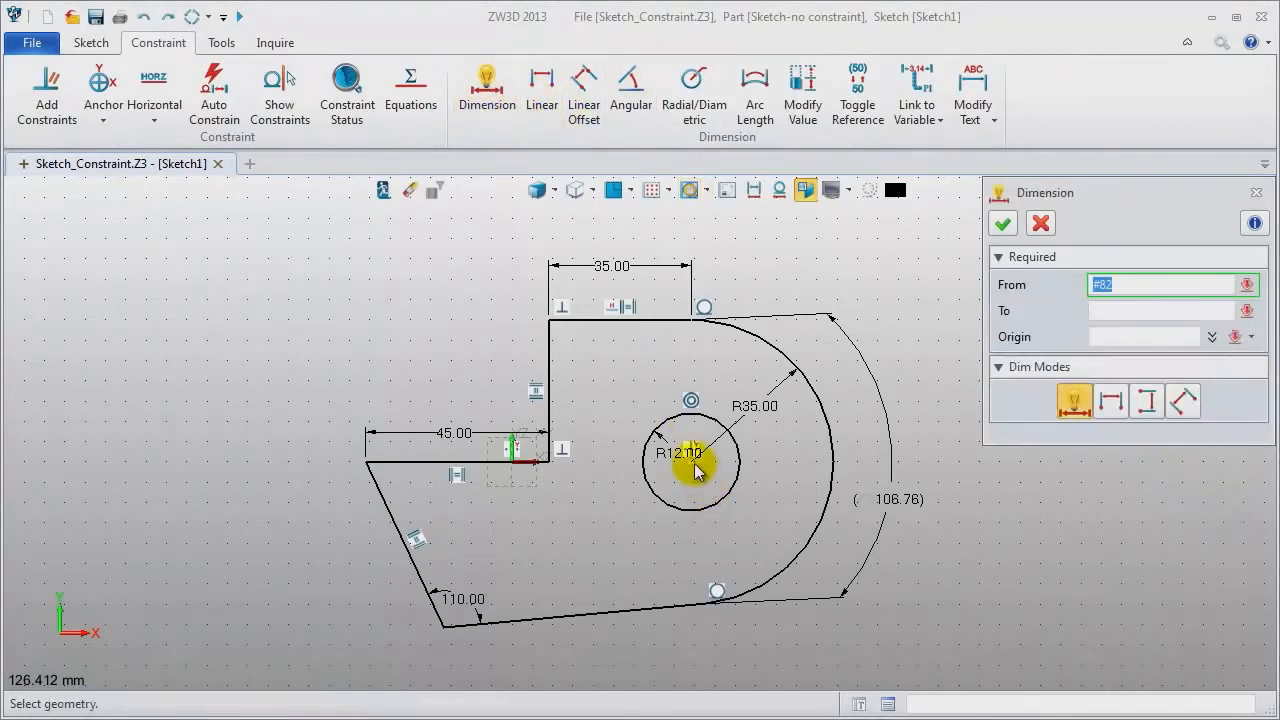
{"action": "left_click", "coordinate": [510, 466]}
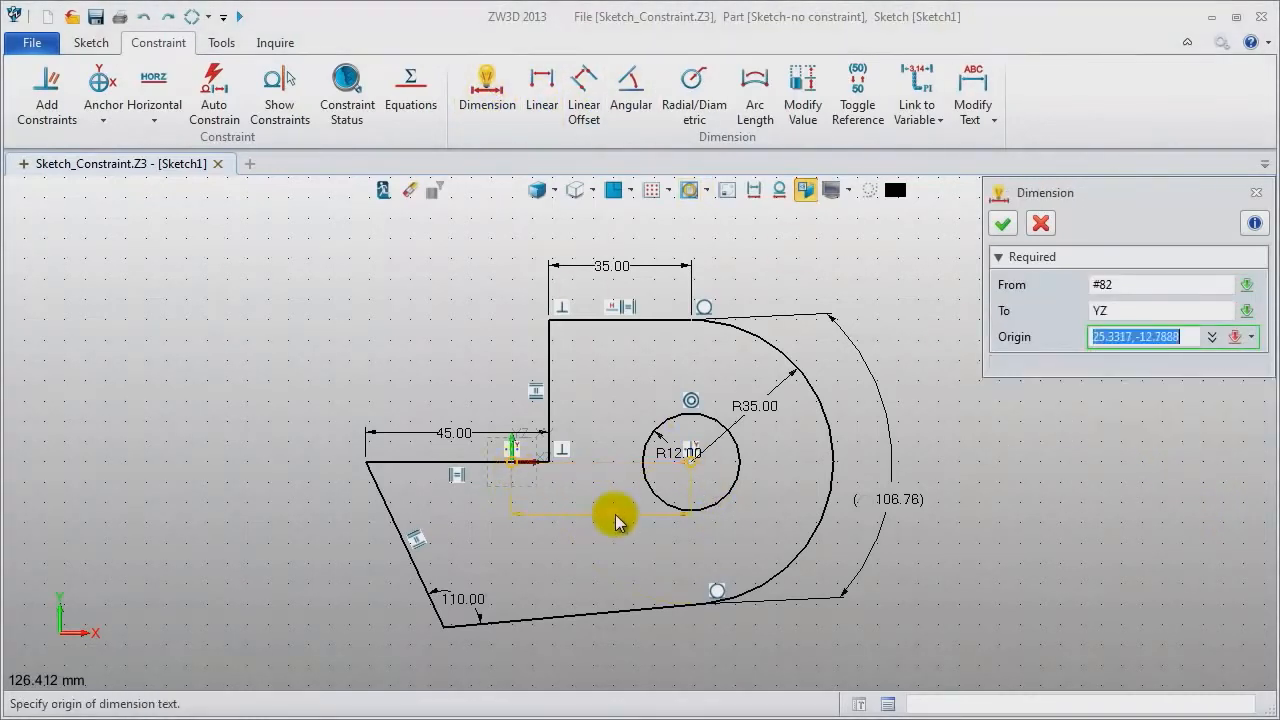
{"action": "left_click", "coordinate": [601, 518]}
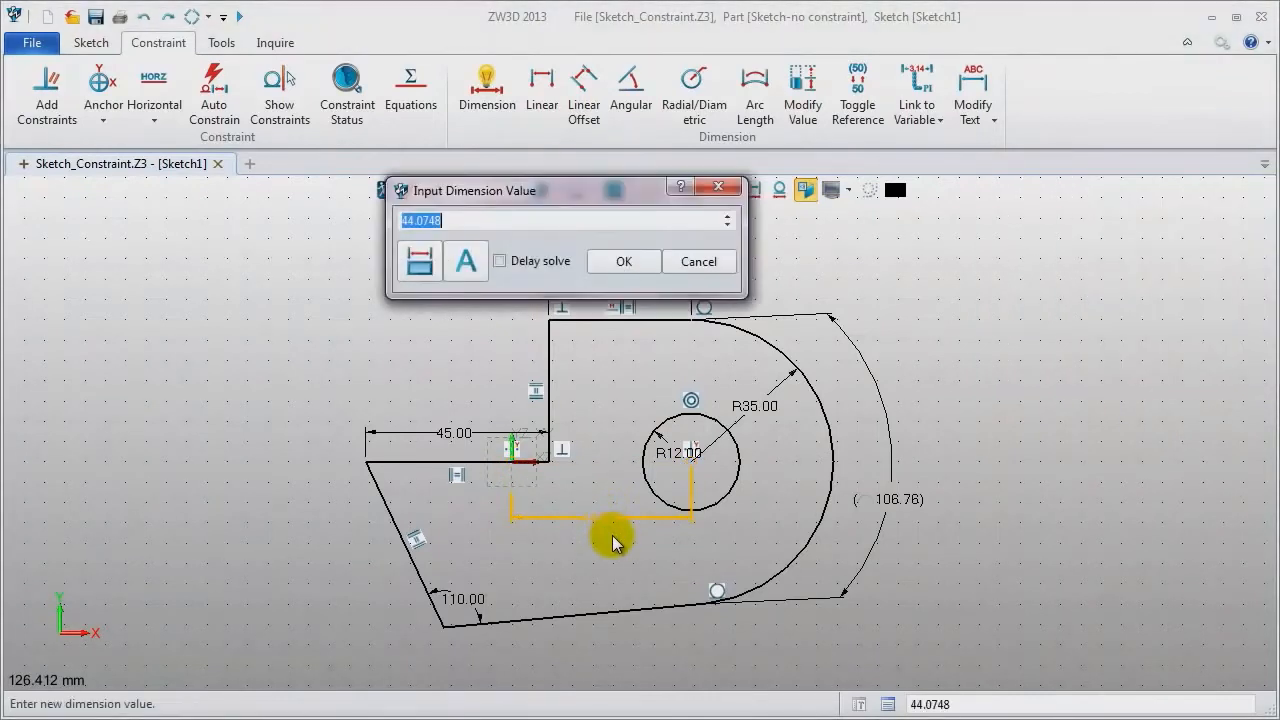
{"action": "type", "text": "40"}
{"action": "key", "text": "Return"}
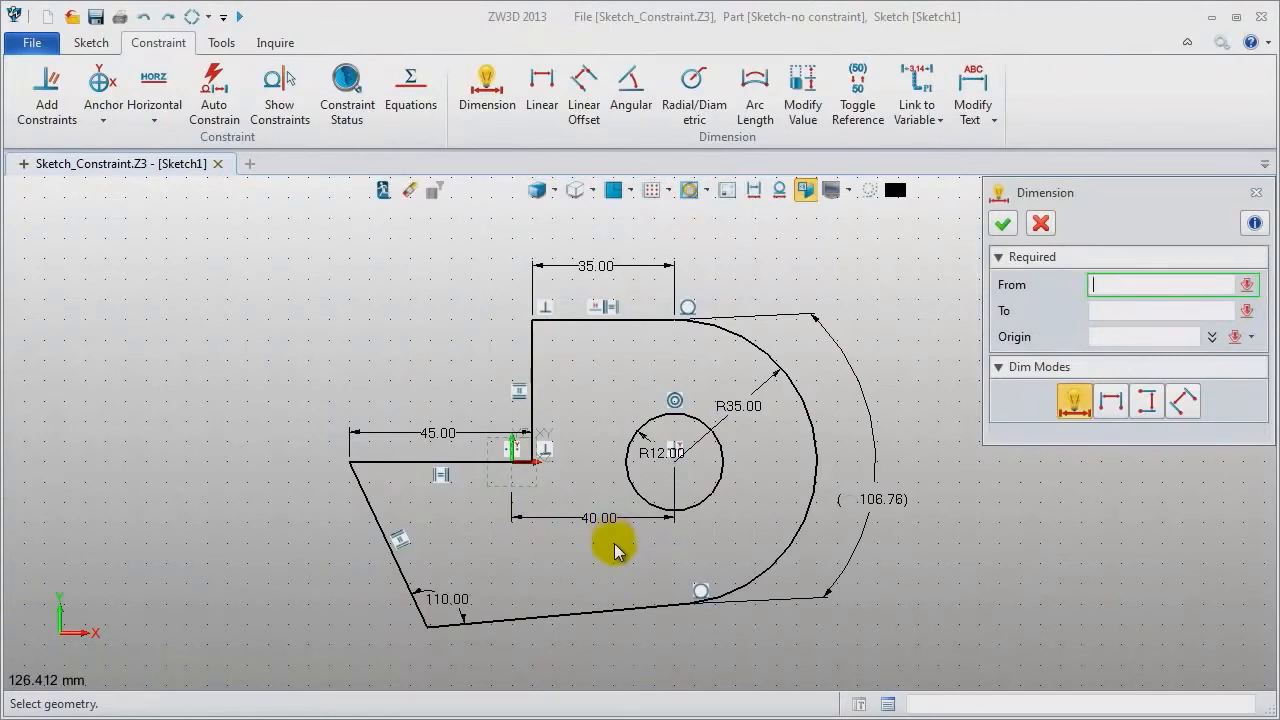
{"action": "left_click", "coordinate": [1265, 196]}
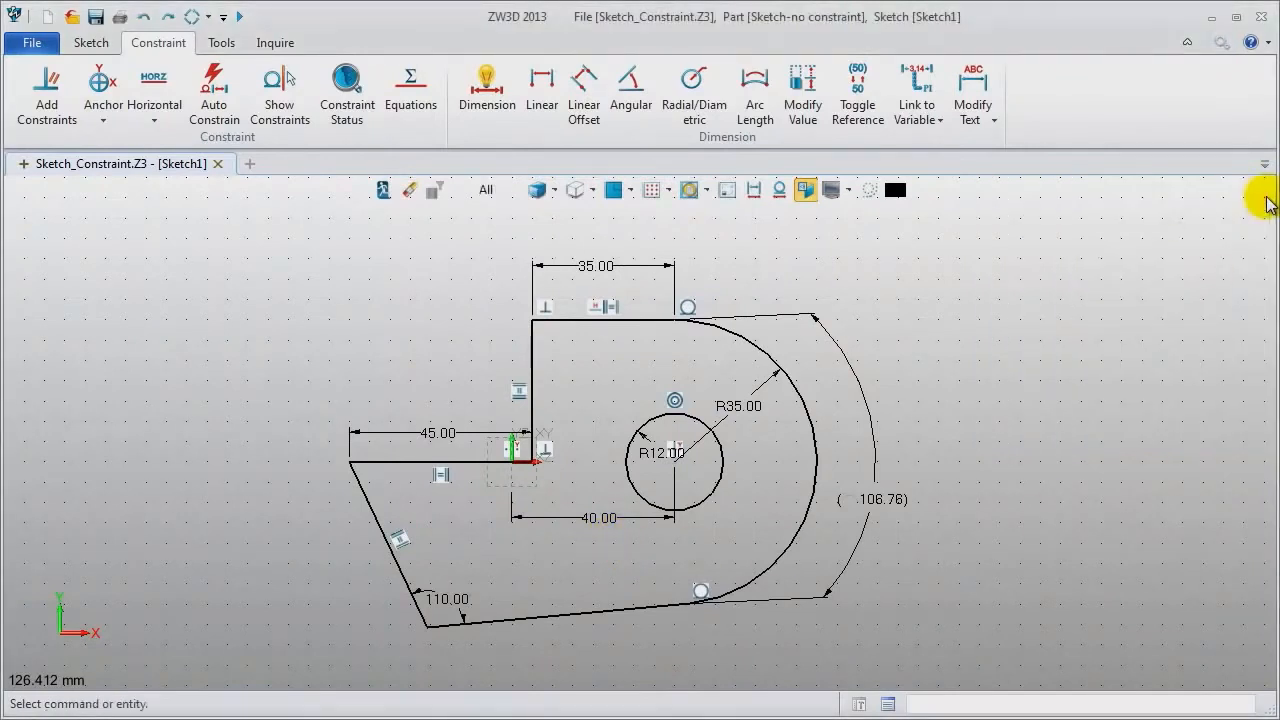
Check the sketch's overall constraint status and exit the sketch to the part.
{"action": "left_click", "coordinate": [374, 100]}
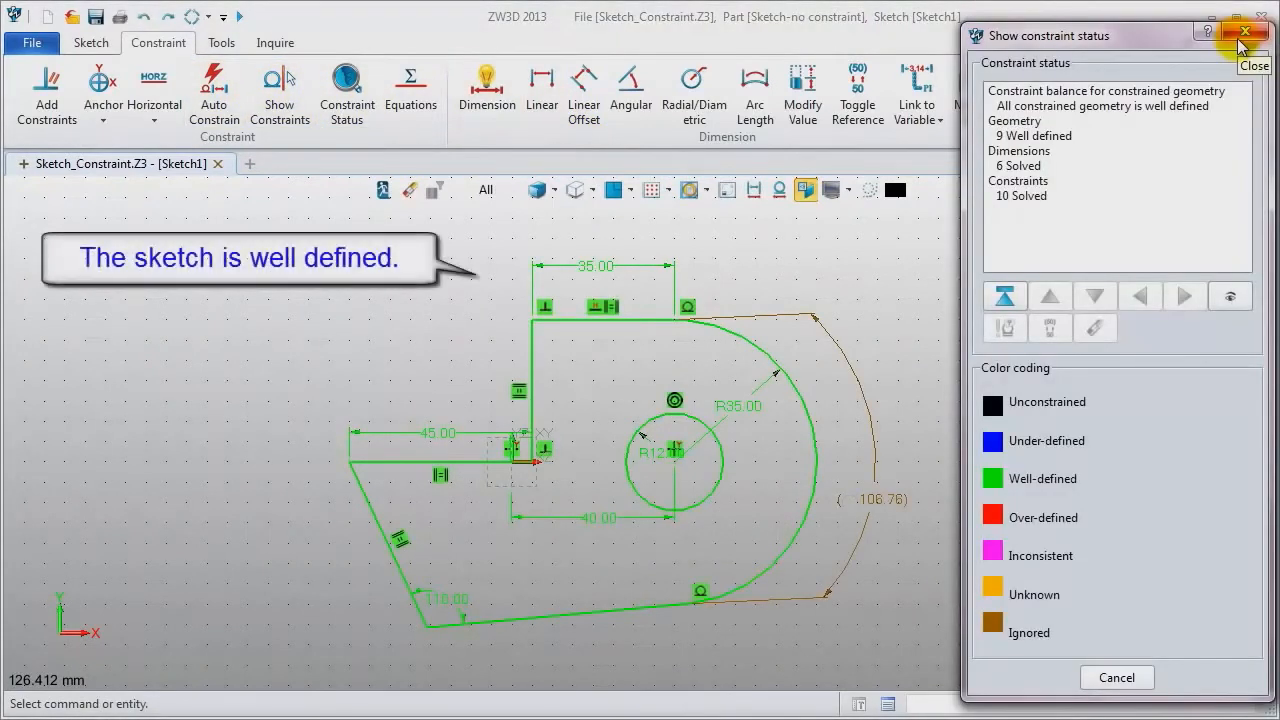
{"action": "left_click", "coordinate": [1240, 38]}
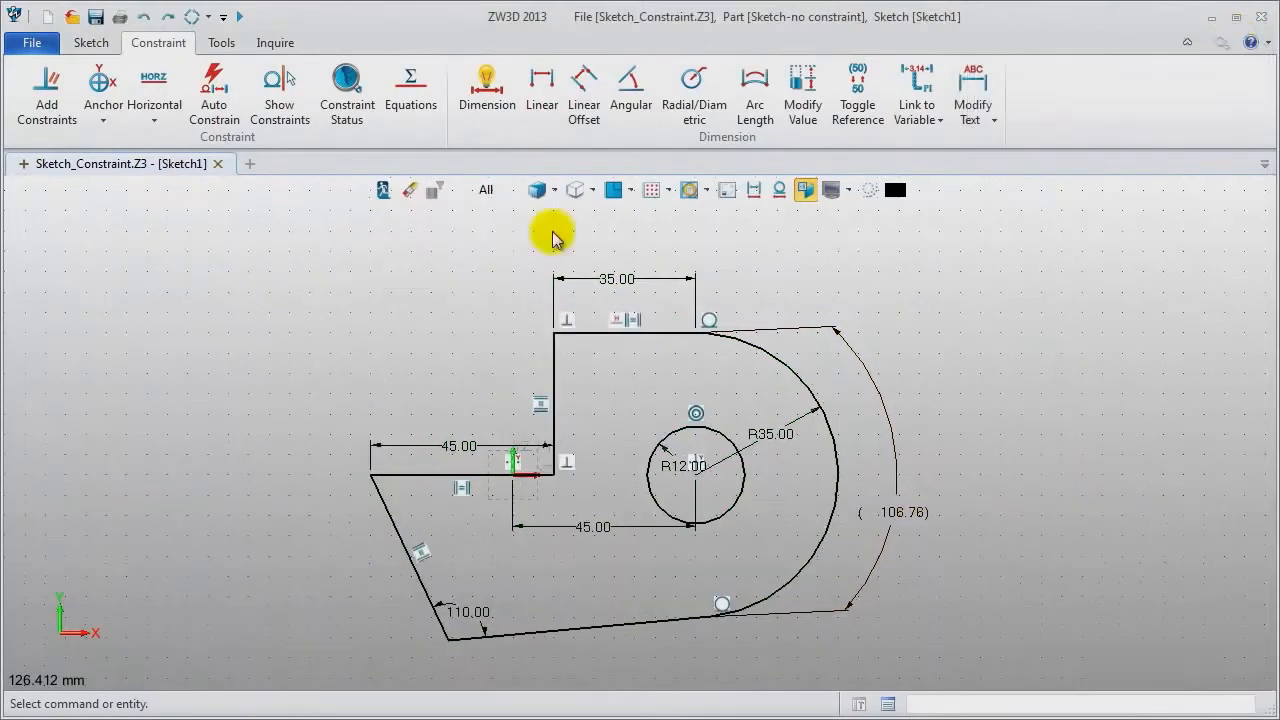
{"action": "left_click", "coordinate": [384, 190]}
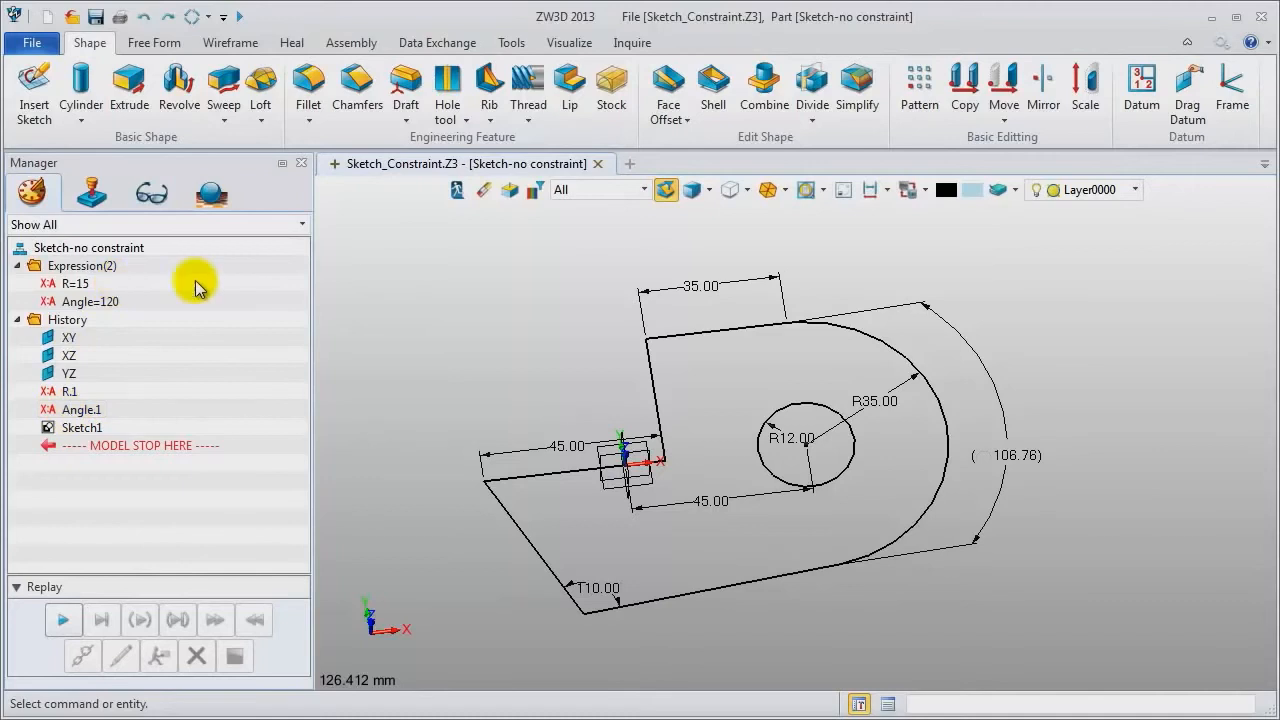
Open the shortcut commands for the part's graphics area.
{"action": "right_click", "coordinate": [399, 254]}
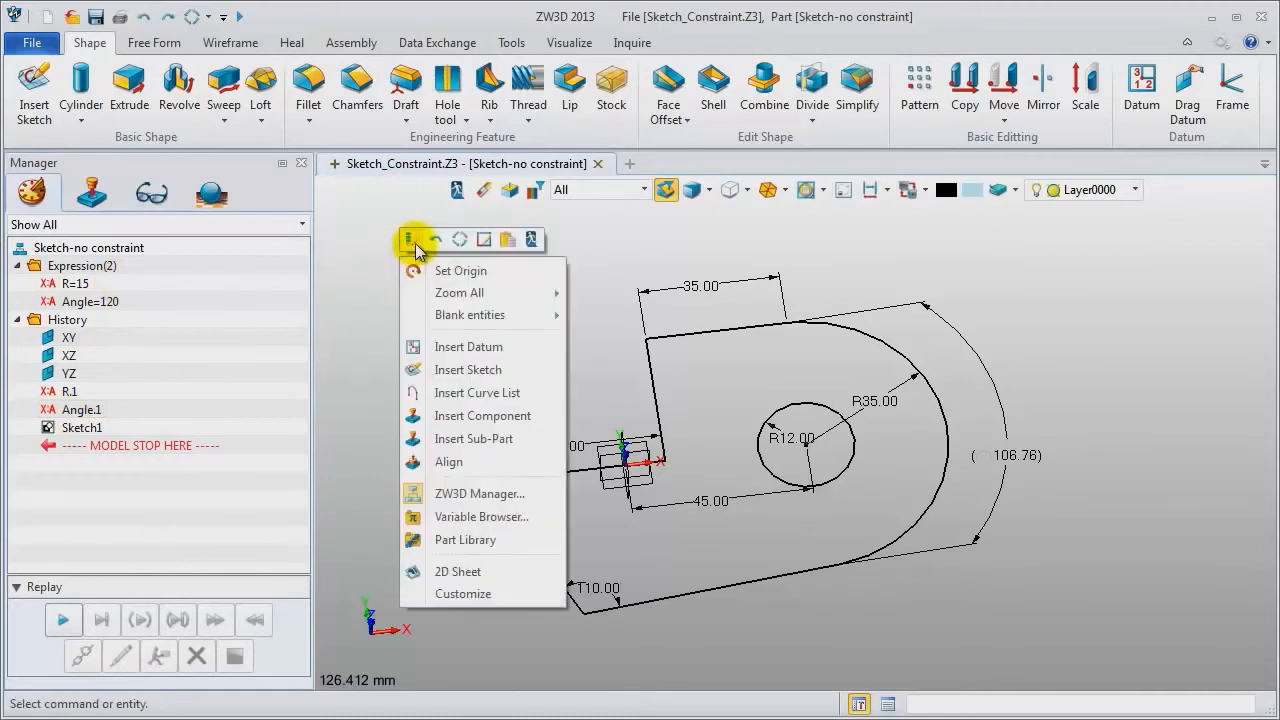
Edit Sketch1 and link the inner circle's radius dimension to variable R of the part Sketch-no constraint.
{"action": "left_click", "coordinate": [415, 243]}
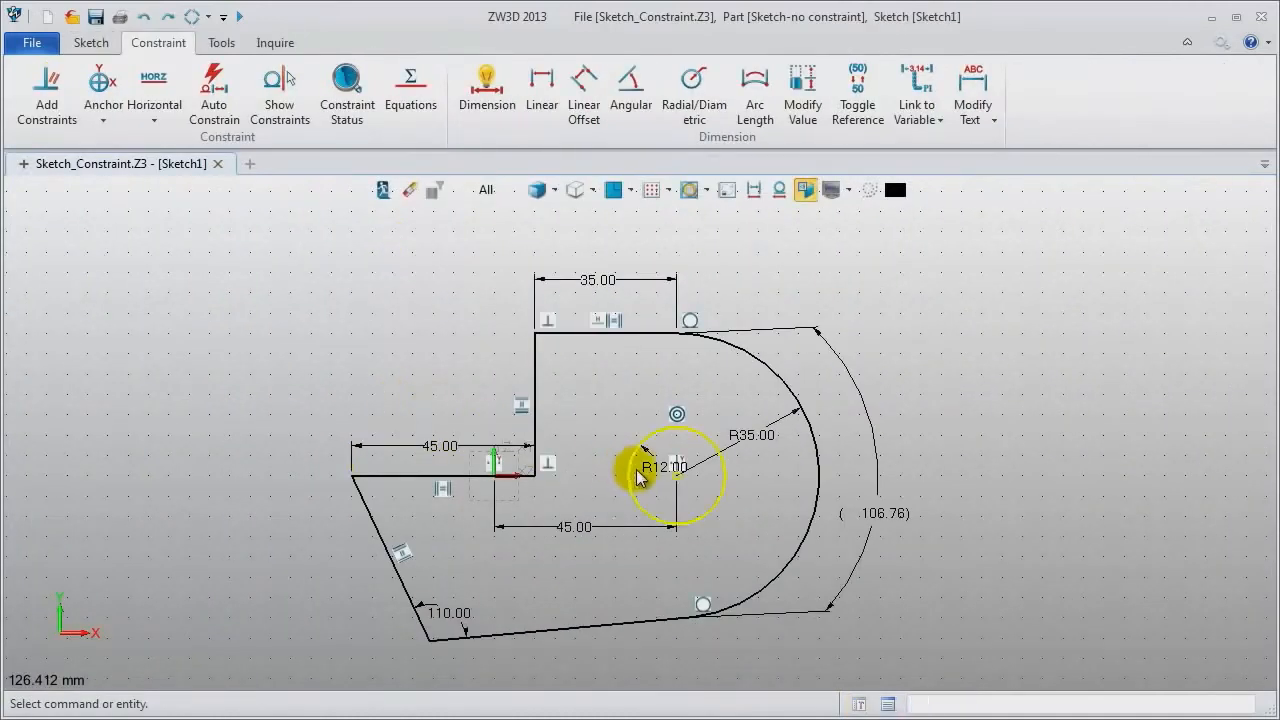
{"action": "left_click", "coordinate": [658, 470]}
{"action": "double_click", "coordinate": [656, 465]}
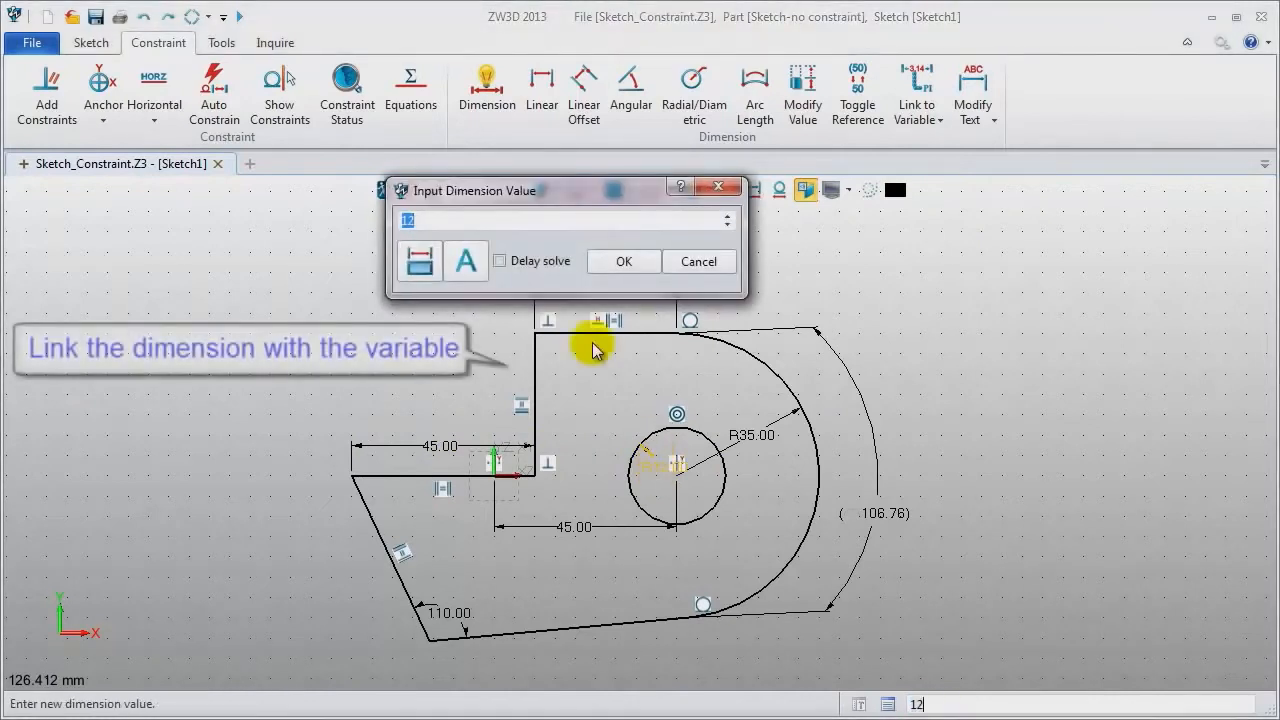
{"action": "left_click", "coordinate": [480, 259]}
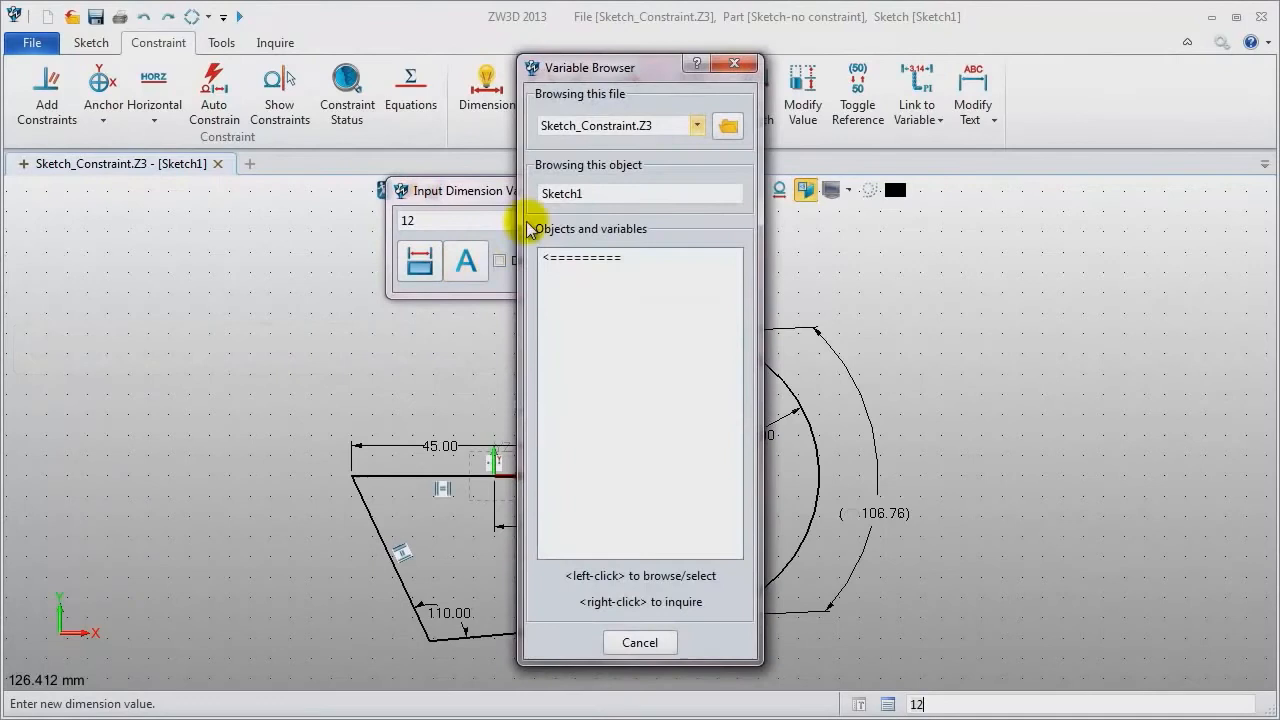
{"action": "mouse_move", "coordinate": [645, 72]}
{"action": "left_mouse_down"}
{"action": "mouse_move", "coordinate": [1172, 68]}
{"action": "mouse_move", "coordinate": [1145, 90]}
{"action": "left_mouse_up"}
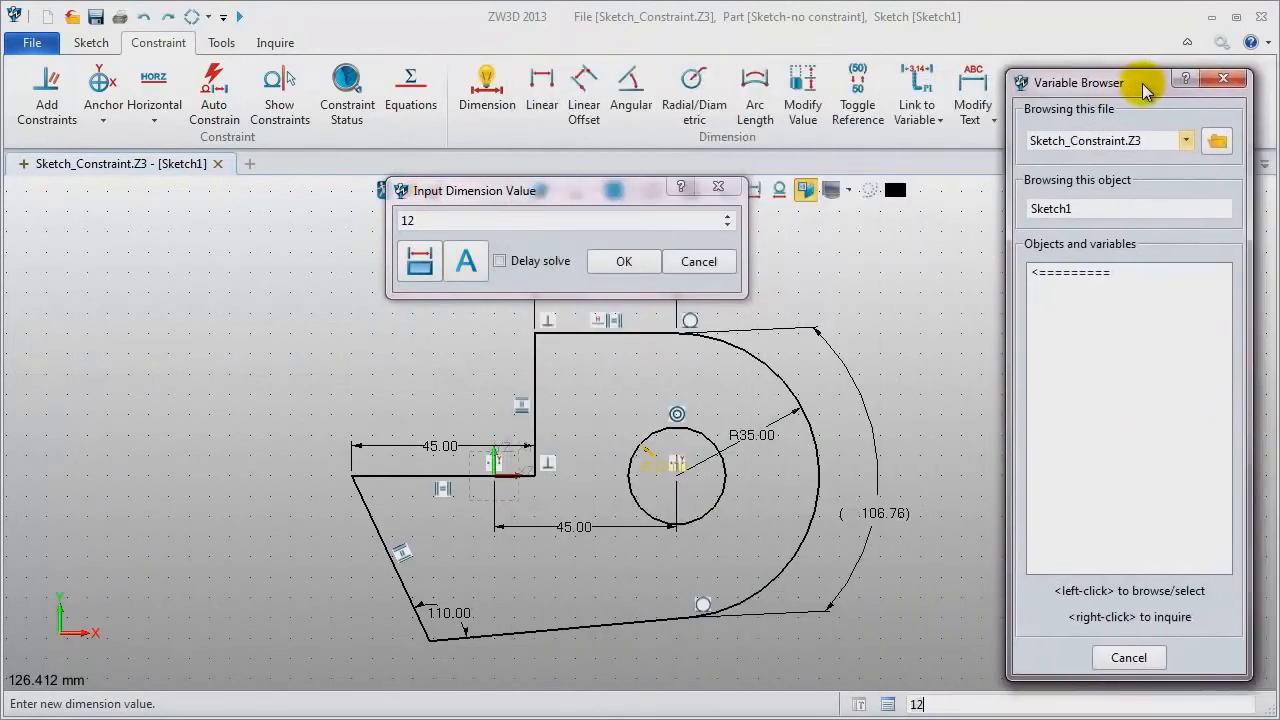
{"action": "left_click", "coordinate": [1125, 272]}
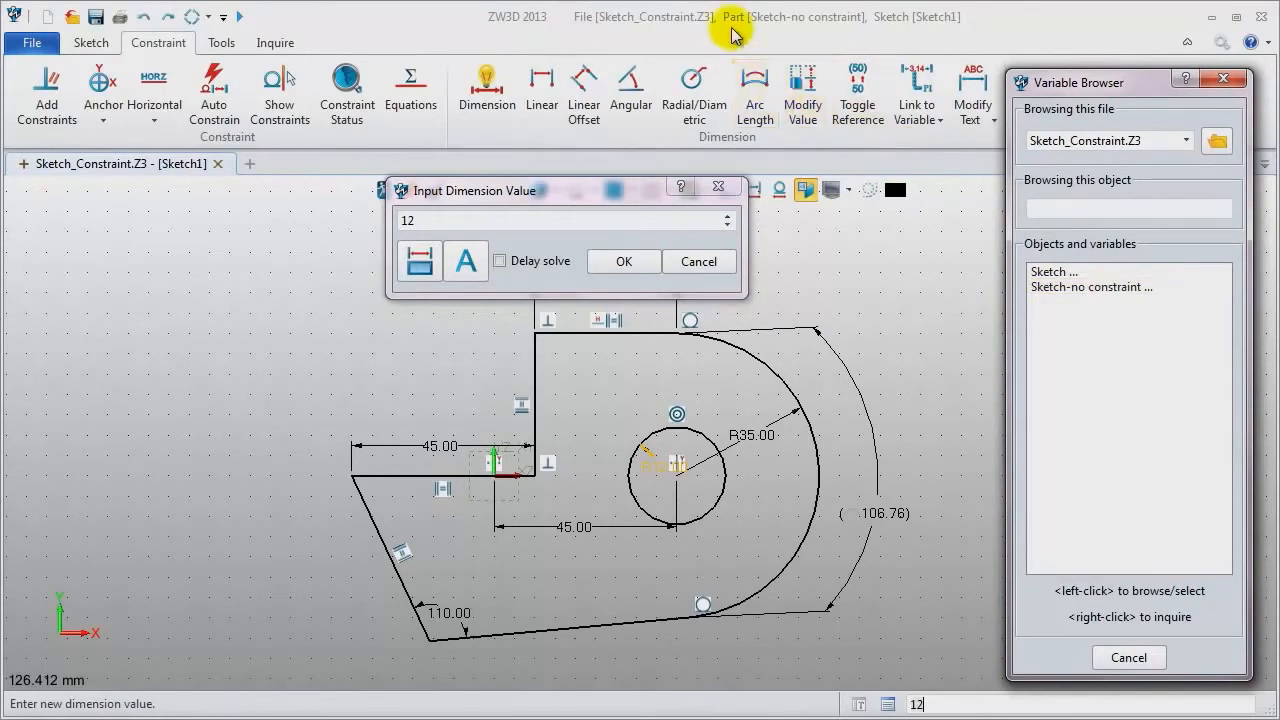
{"action": "left_click", "coordinate": [1097, 288]}
{"action": "left_click", "coordinate": [1058, 305]}
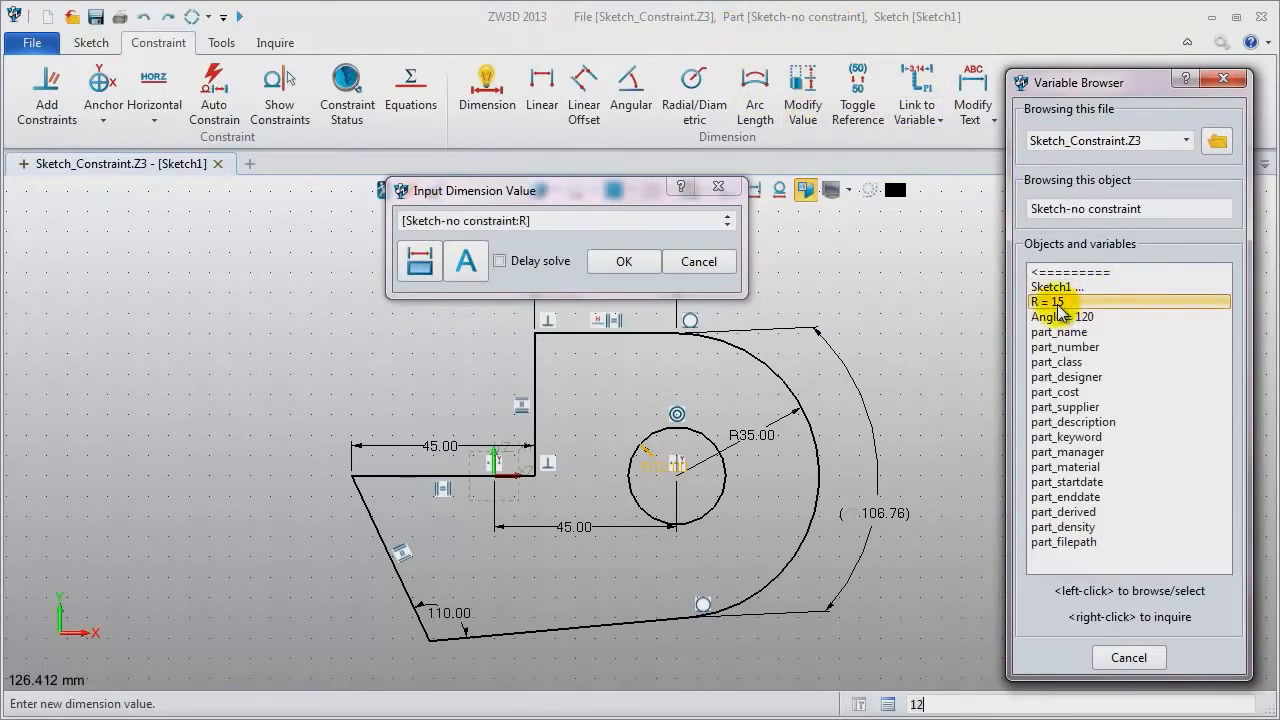
{"action": "left_click", "coordinate": [637, 266]}
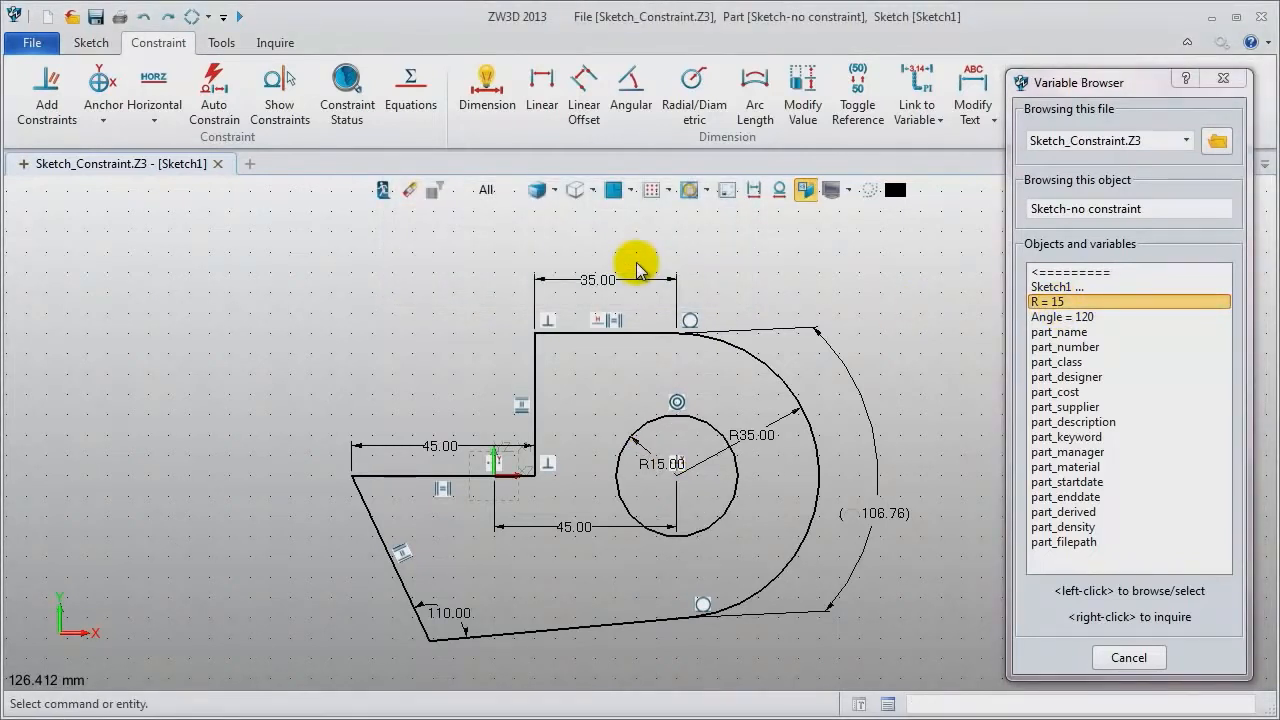
Link the 110-degree angular dimension to the part variable Angle, then close the variable browser and exit the sketch.
{"action": "double_click", "coordinate": [455, 614]}
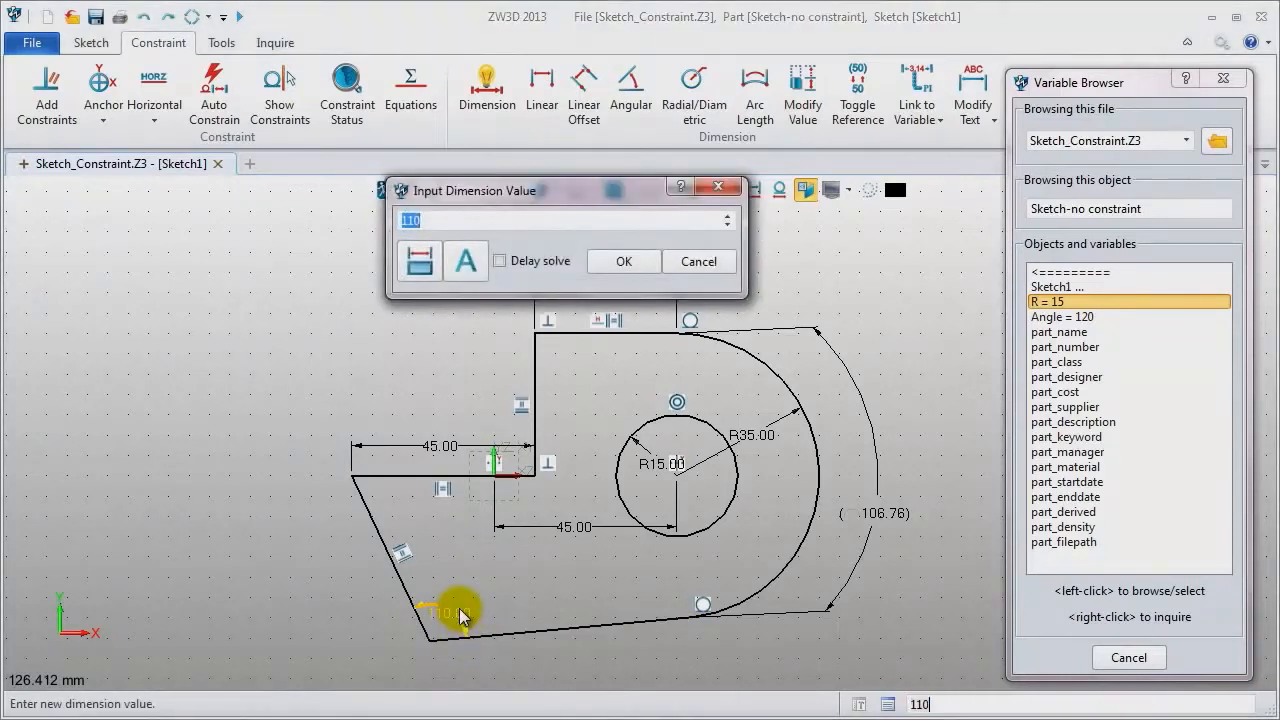
{"action": "left_click", "coordinate": [471, 274]}
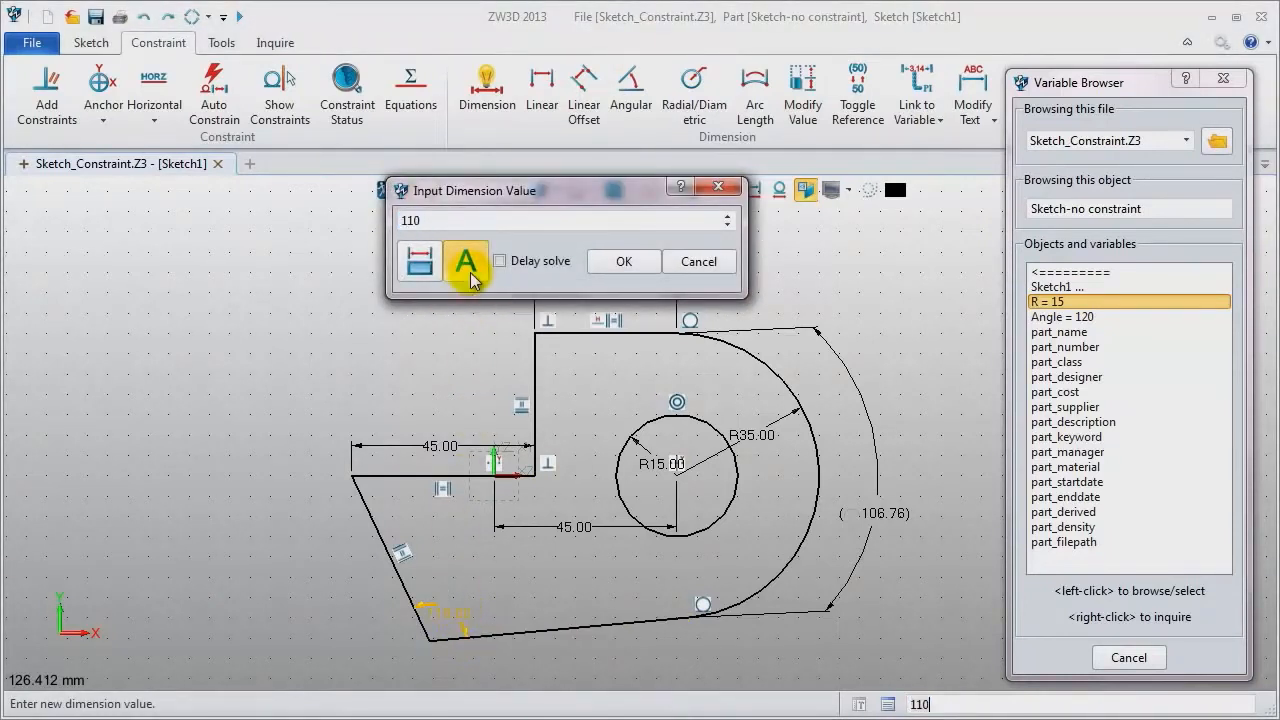
{"action": "left_click", "coordinate": [1062, 316]}
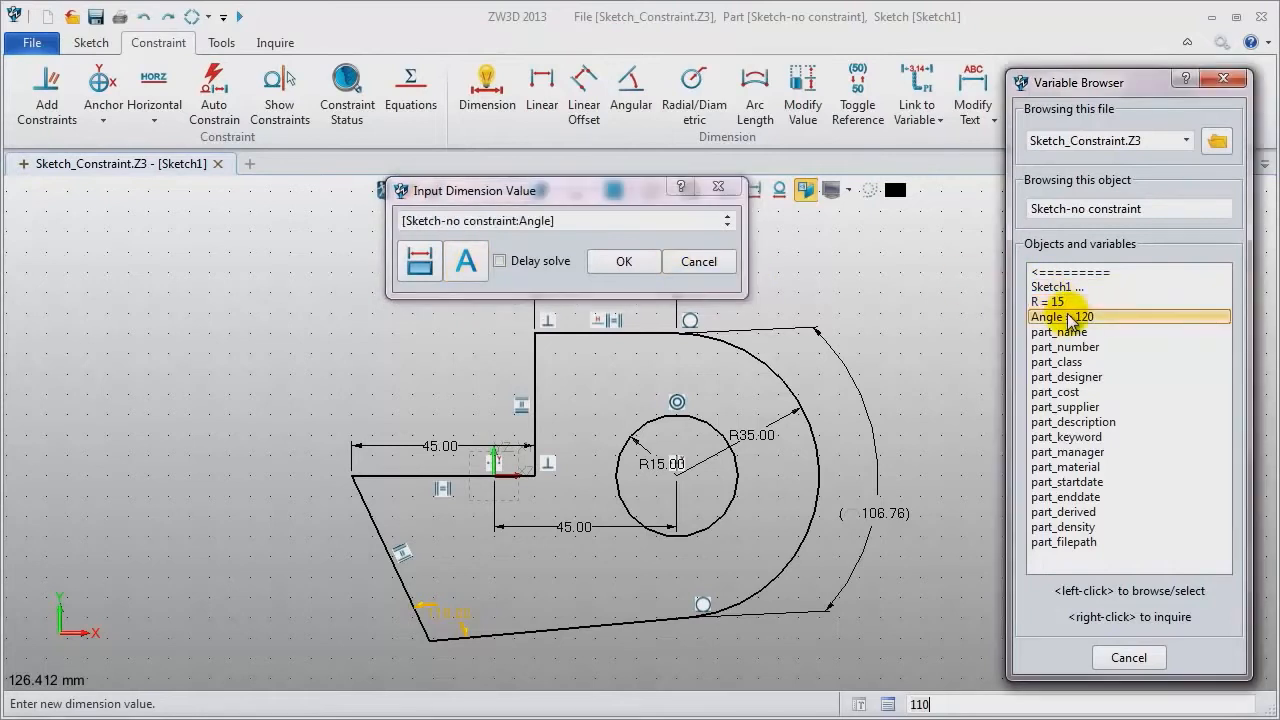
{"action": "left_click", "coordinate": [622, 262]}
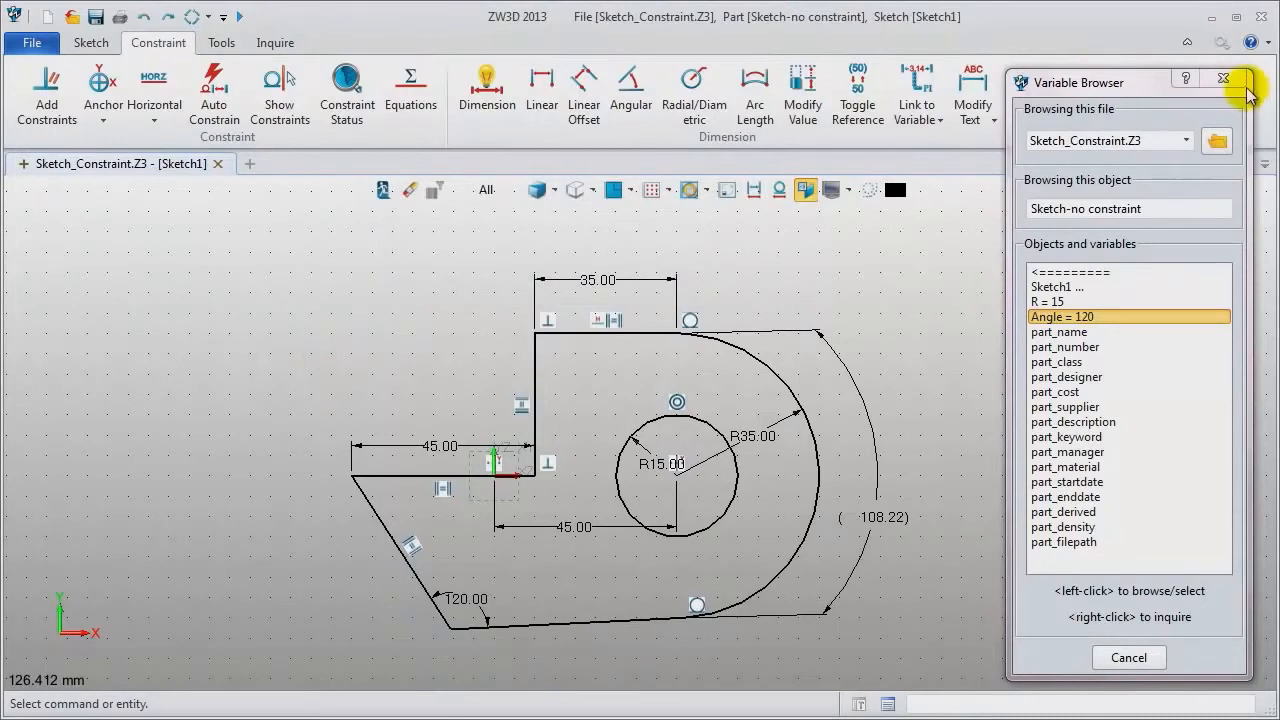
{"action": "left_click", "coordinate": [1222, 77]}
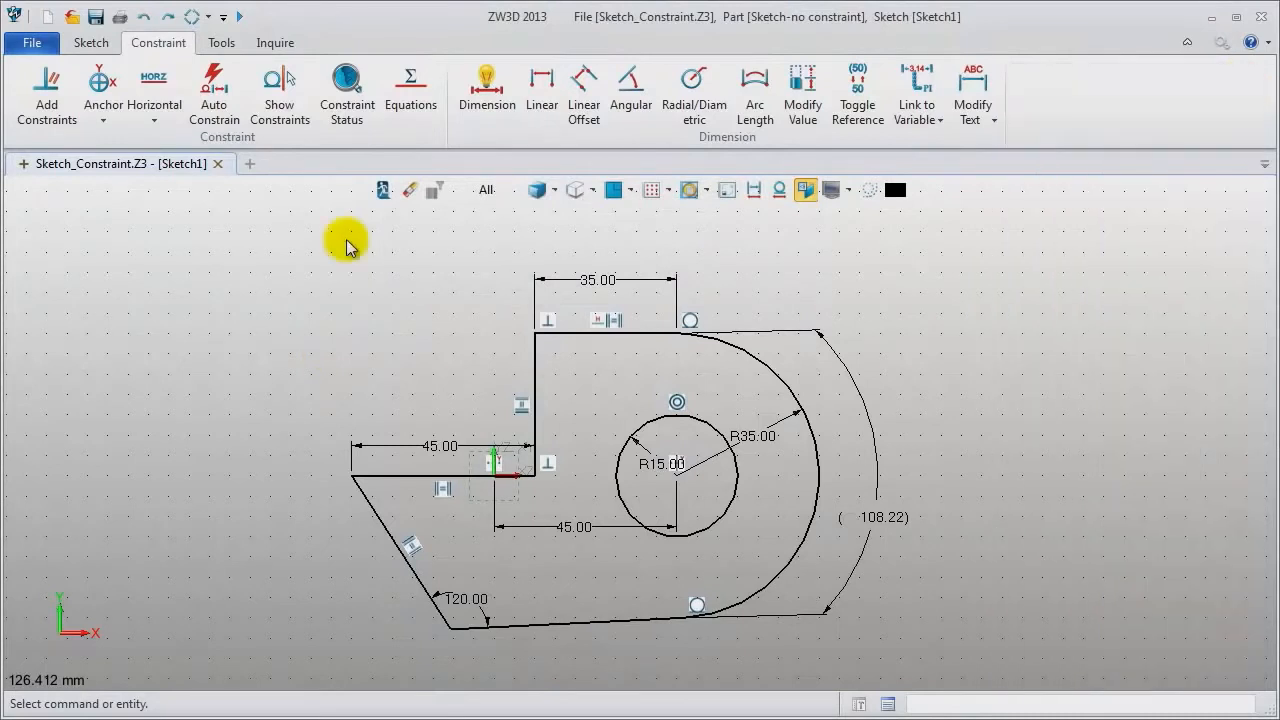
{"action": "left_click", "coordinate": [383, 190]}
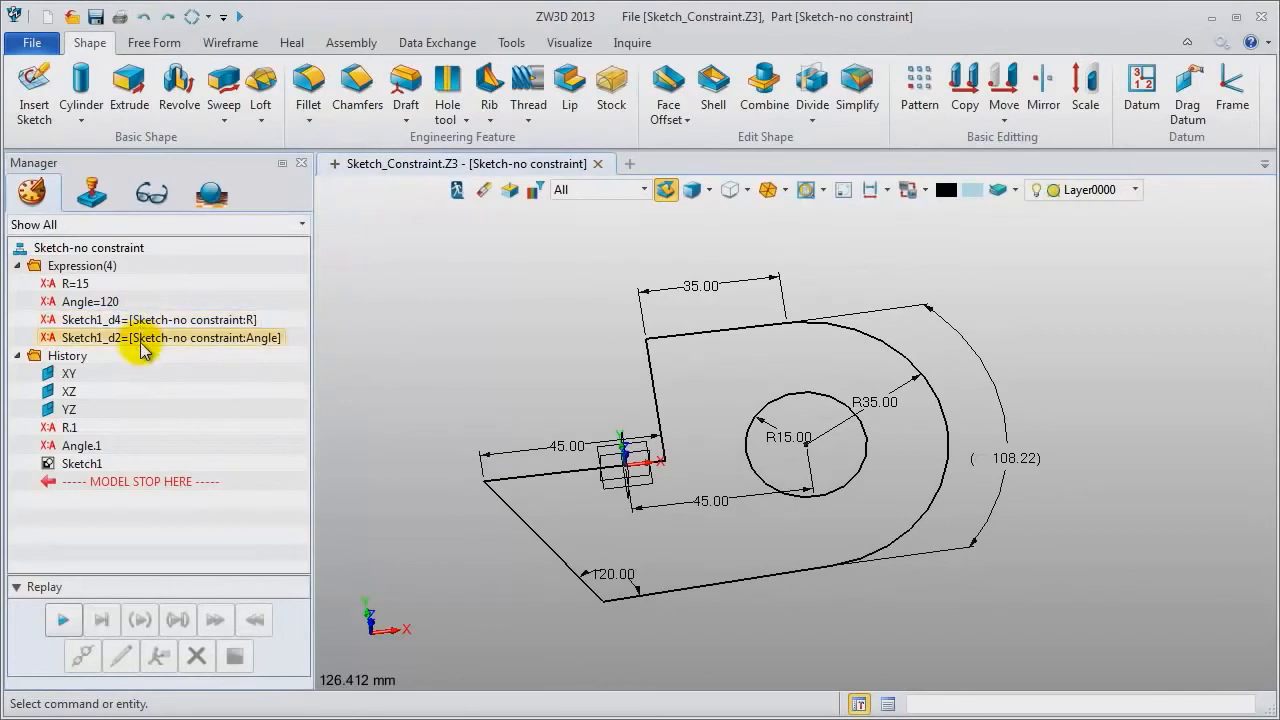
Redefine the variable R in the part history with the expression 20.
{"action": "right_click", "coordinate": [68, 428]}
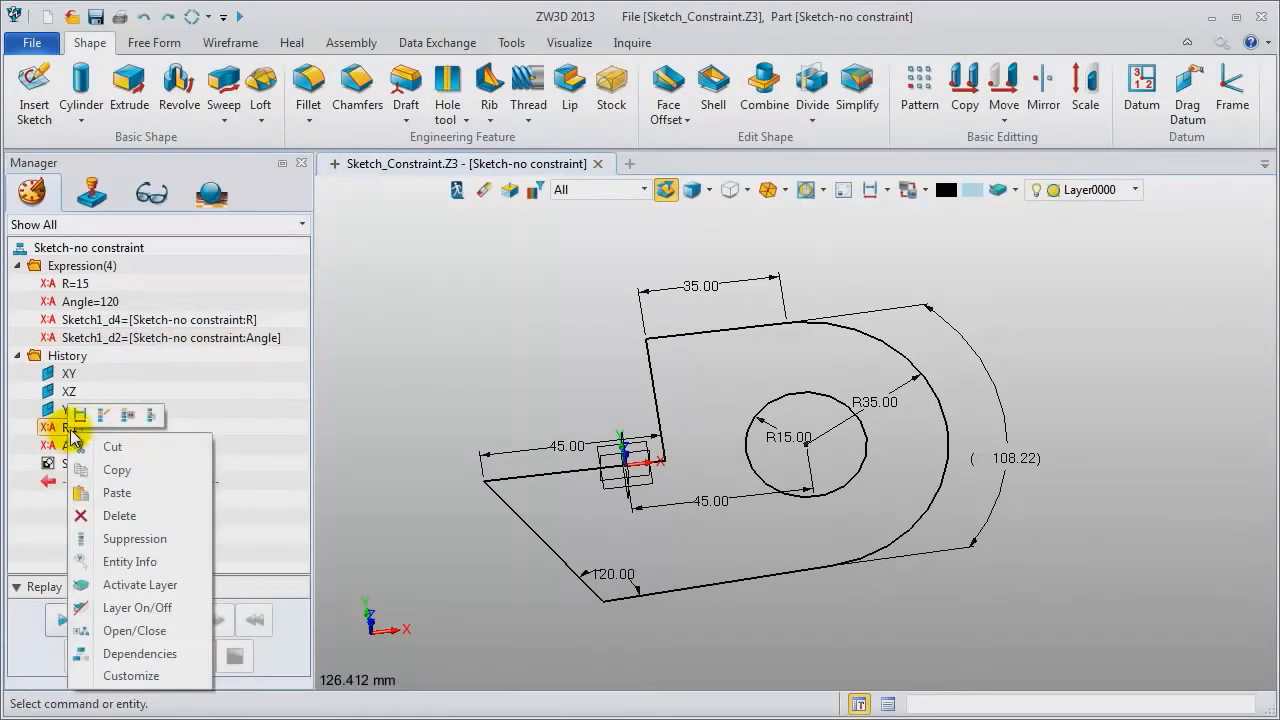
{"action": "left_click", "coordinate": [105, 417]}
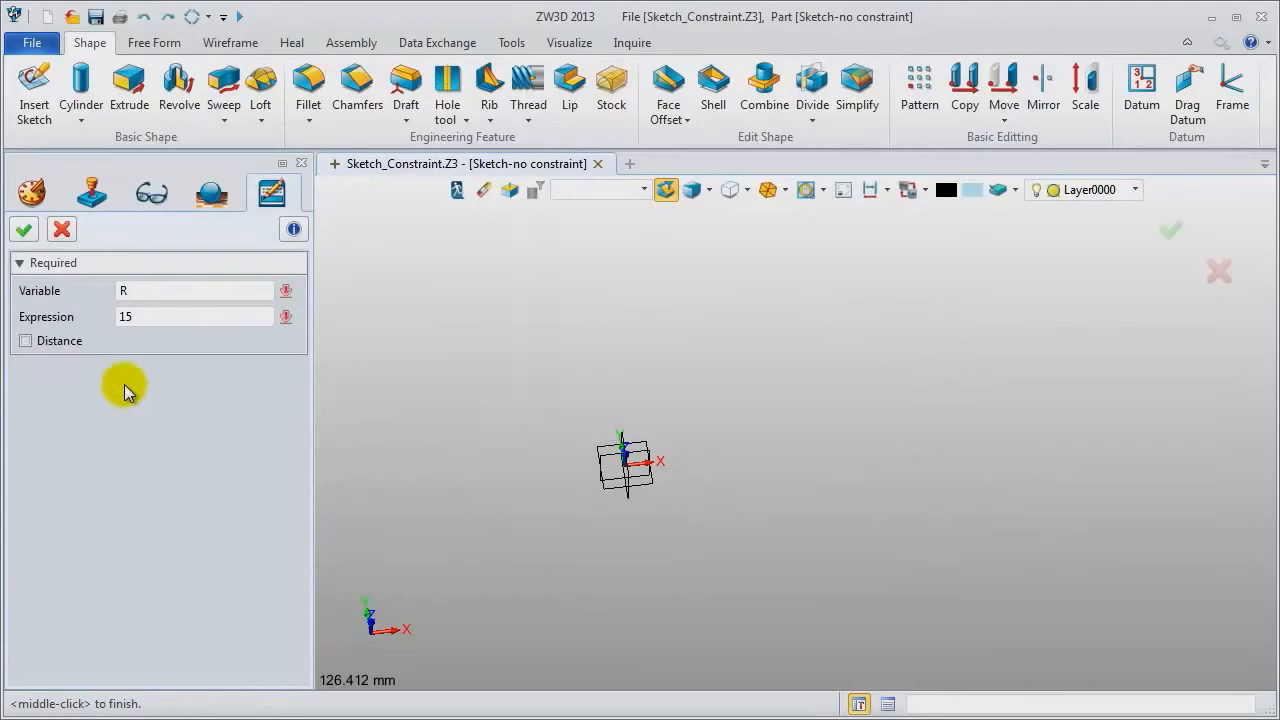
{"action": "left_click", "coordinate": [120, 316]}
{"action": "left_click_drag", "start_coordinate": [176, 320], "coordinate": [43, 296]}
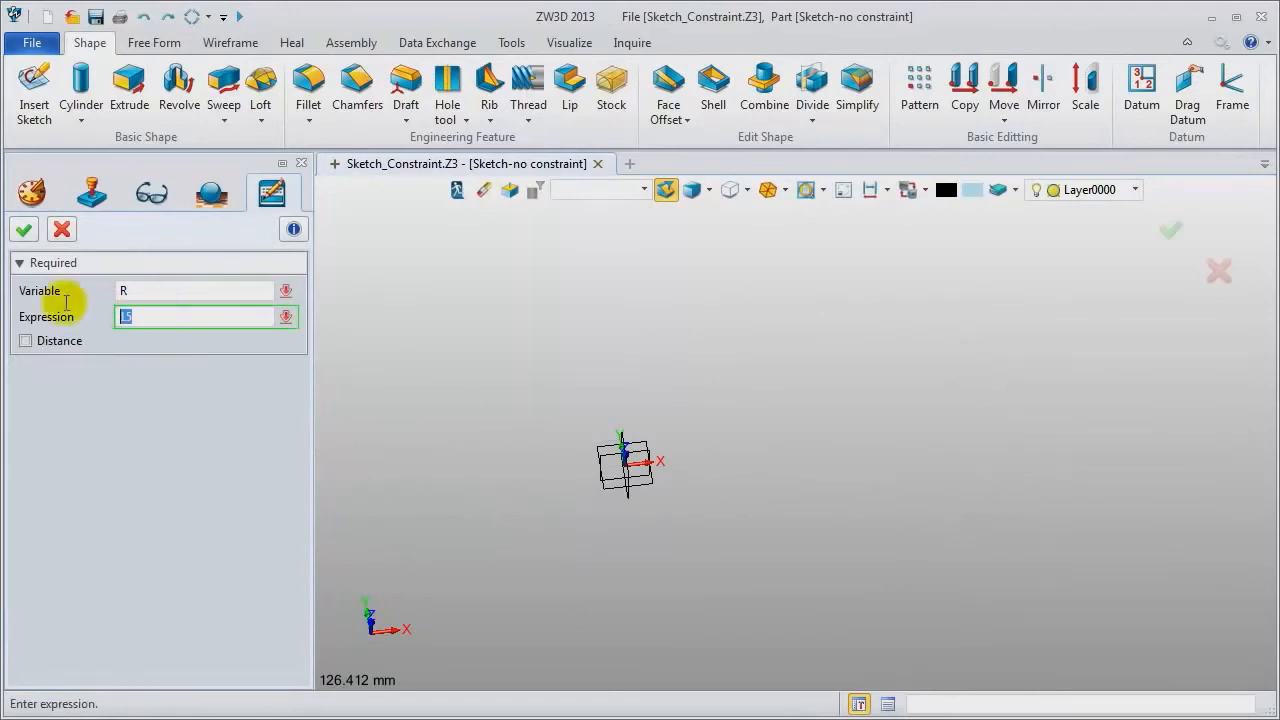
{"action": "key", "text": "Return"}
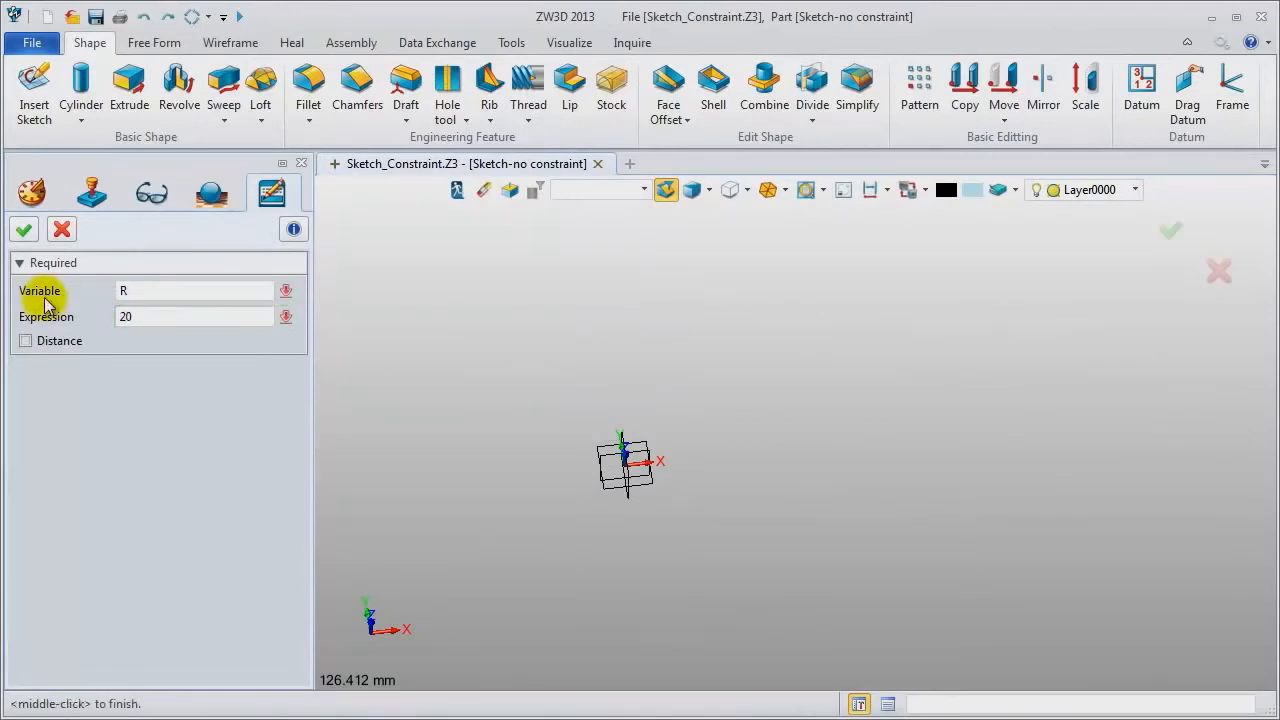
{"action": "left_click", "coordinate": [23, 229]}
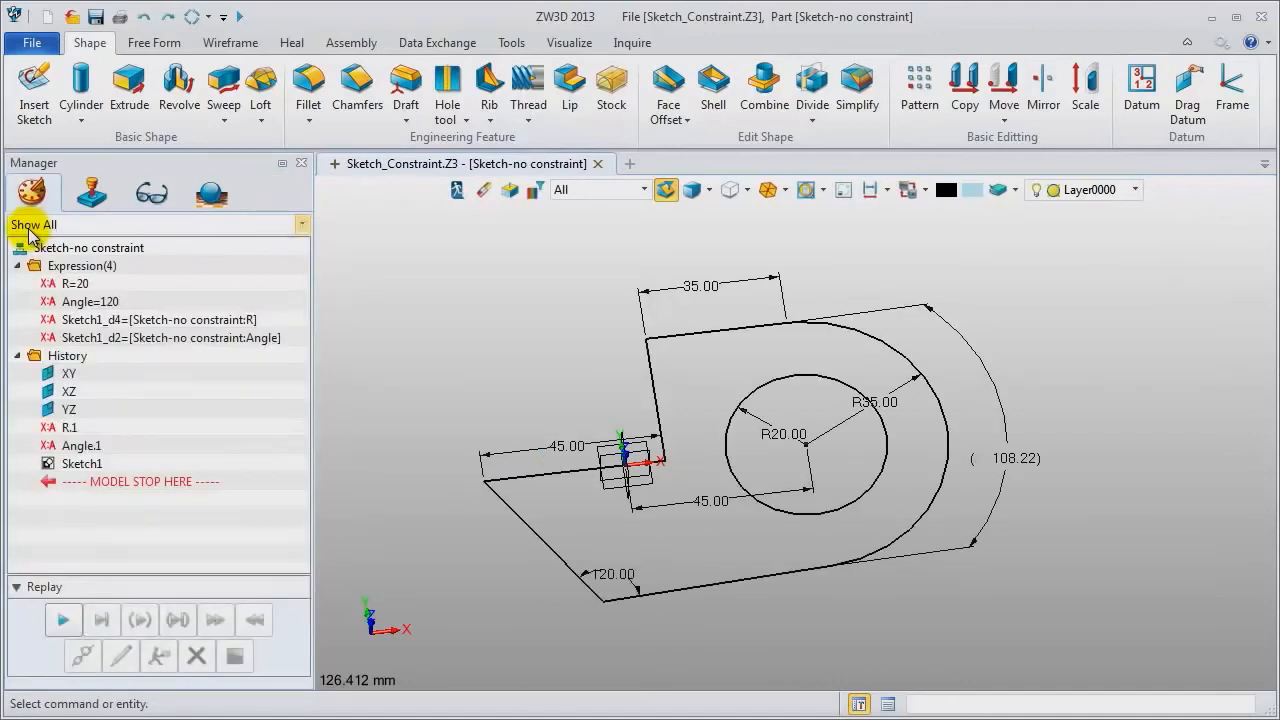
Redefine the variable Angle in the part history with the expression 125.
{"action": "middle_click_drag", "start_coordinate": [1094, 580], "coordinate": [1123, 591]}
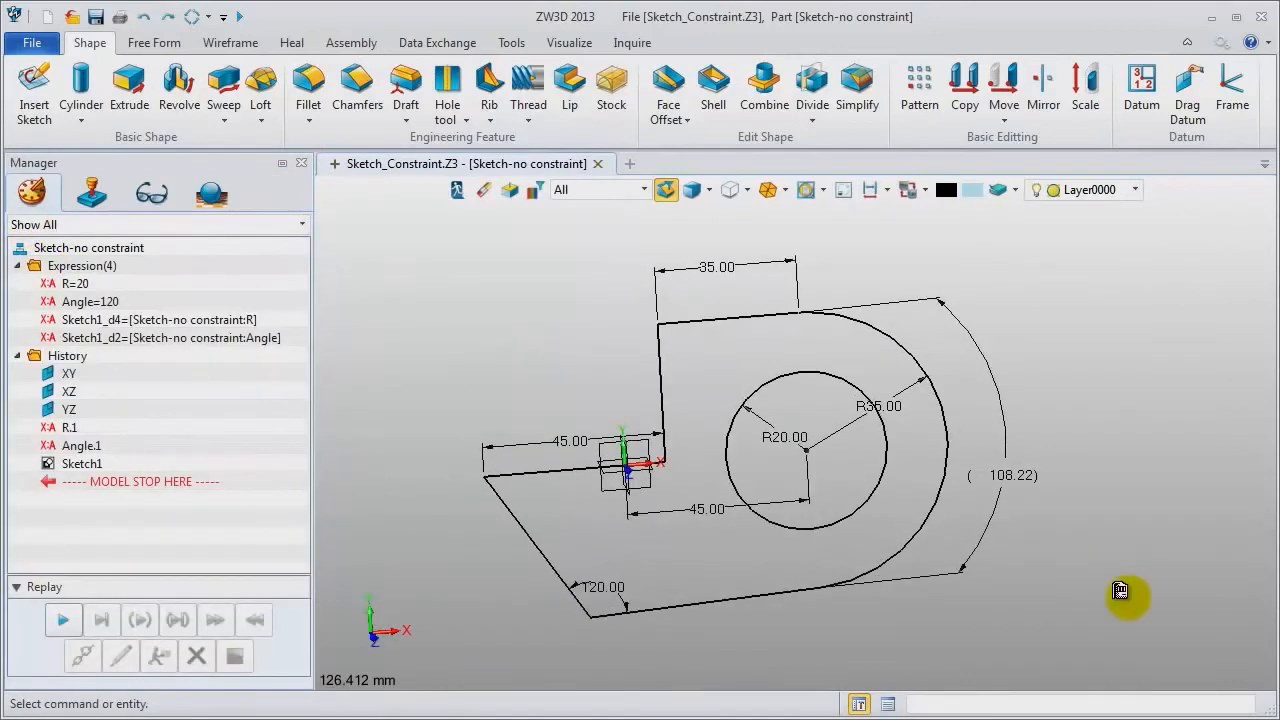
{"action": "right_click", "coordinate": [76, 447]}
{"action": "left_click", "coordinate": [106, 424]}
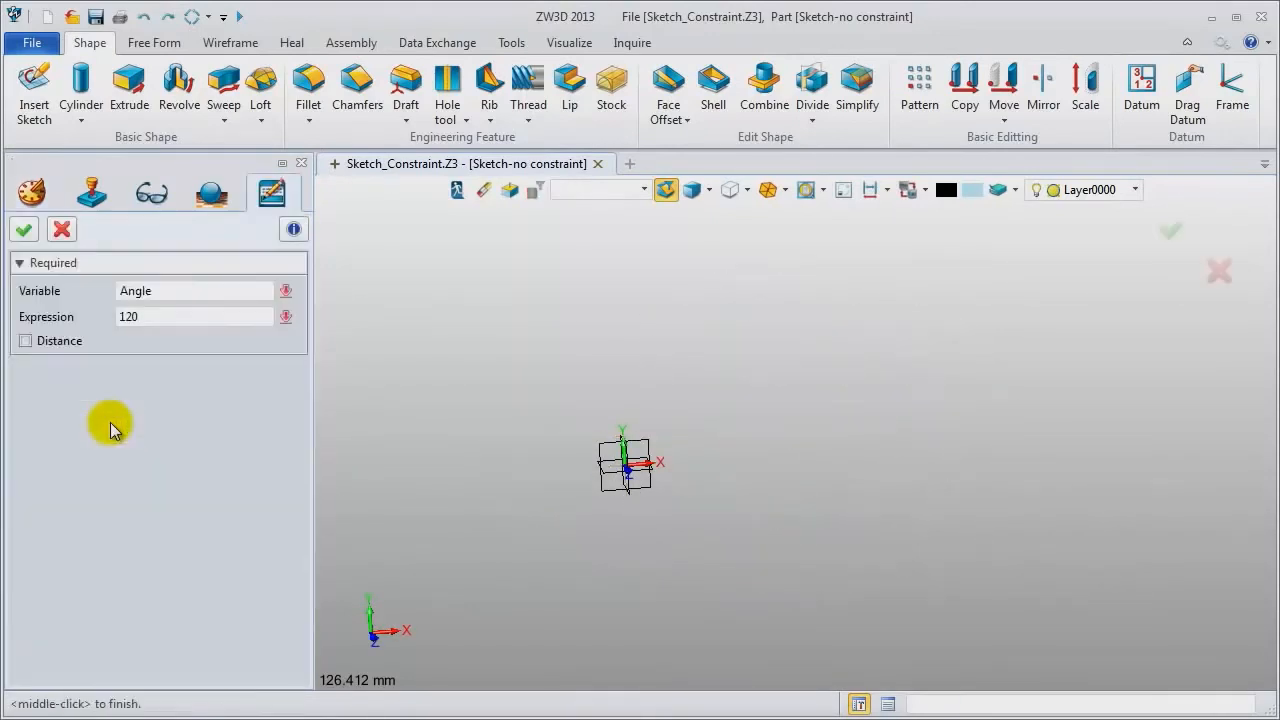
{"action": "left_click", "coordinate": [134, 317]}
{"action": "type", "text": "120"}
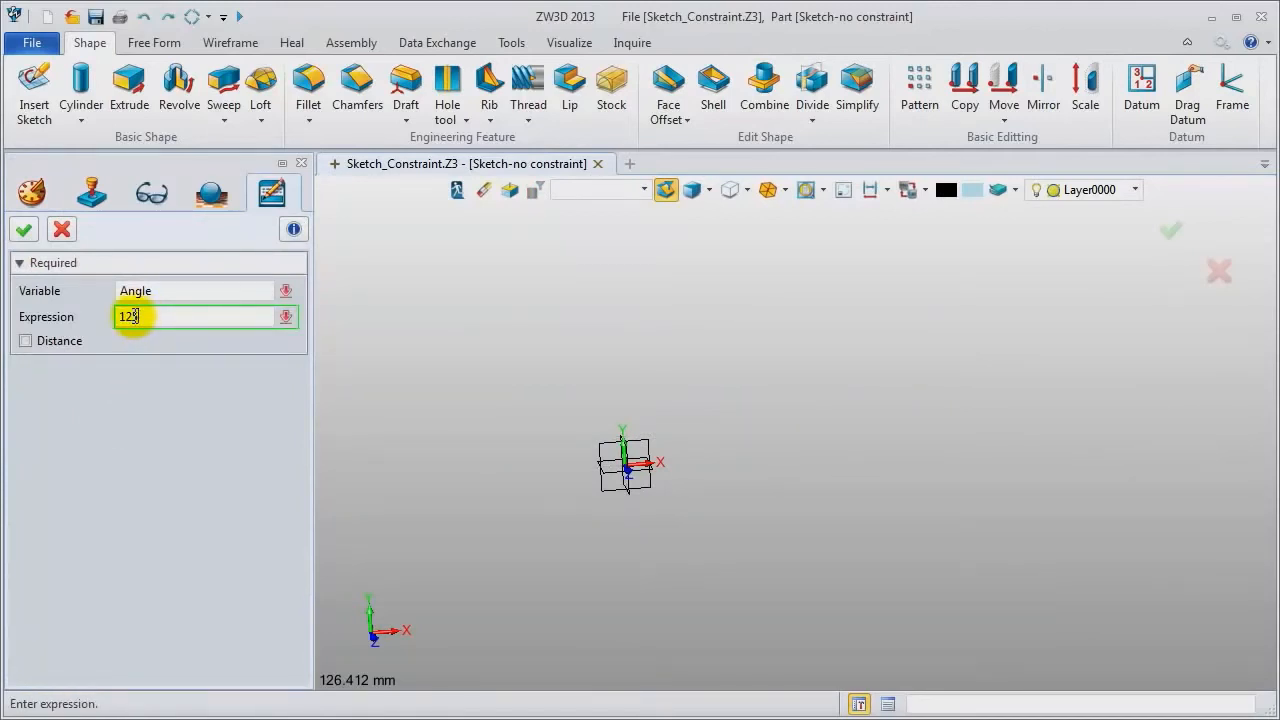
{"action": "left_click", "coordinate": [24, 229]}
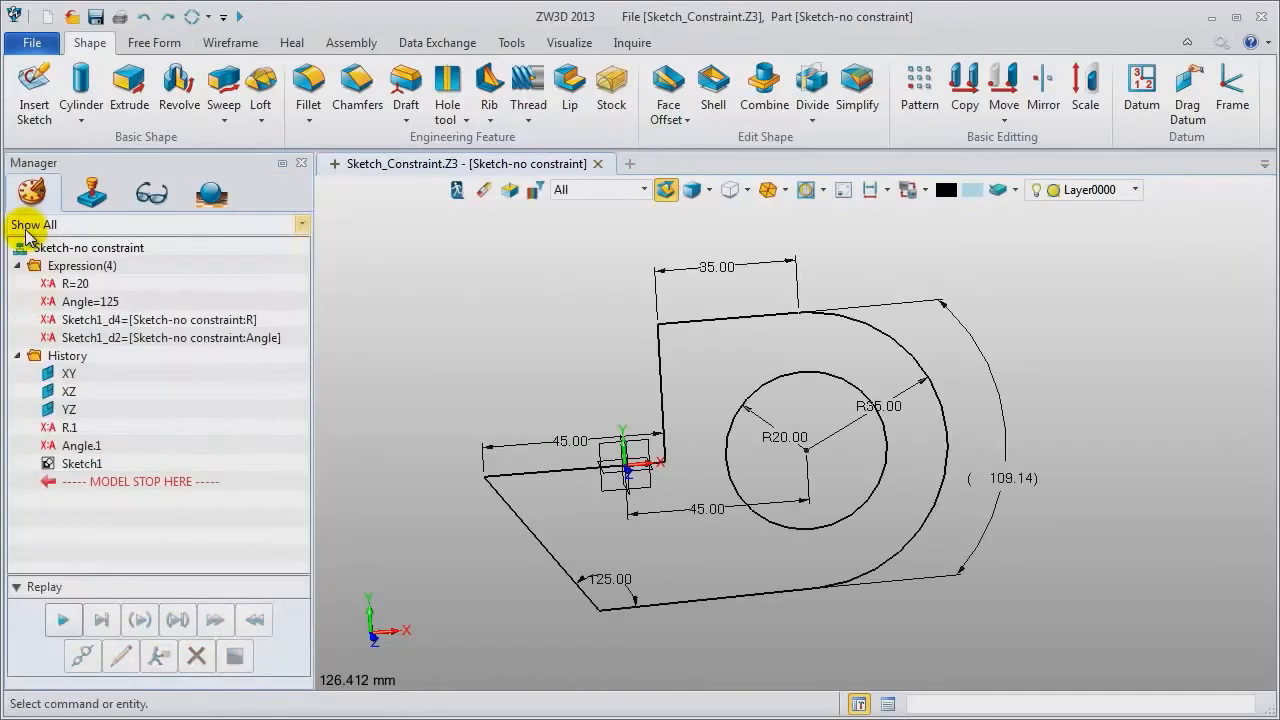
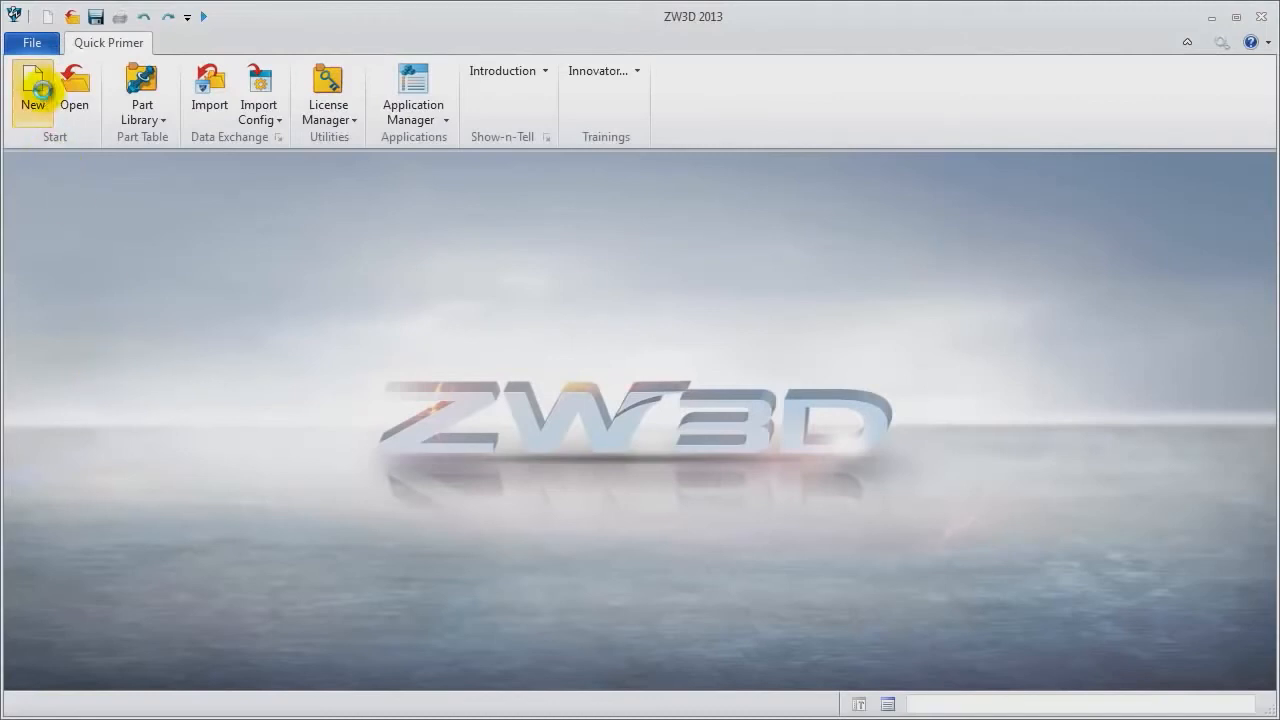
Create a new part/assembly file named Sketch skill with the default template.
{"action": "type", "text": "Sketc"}
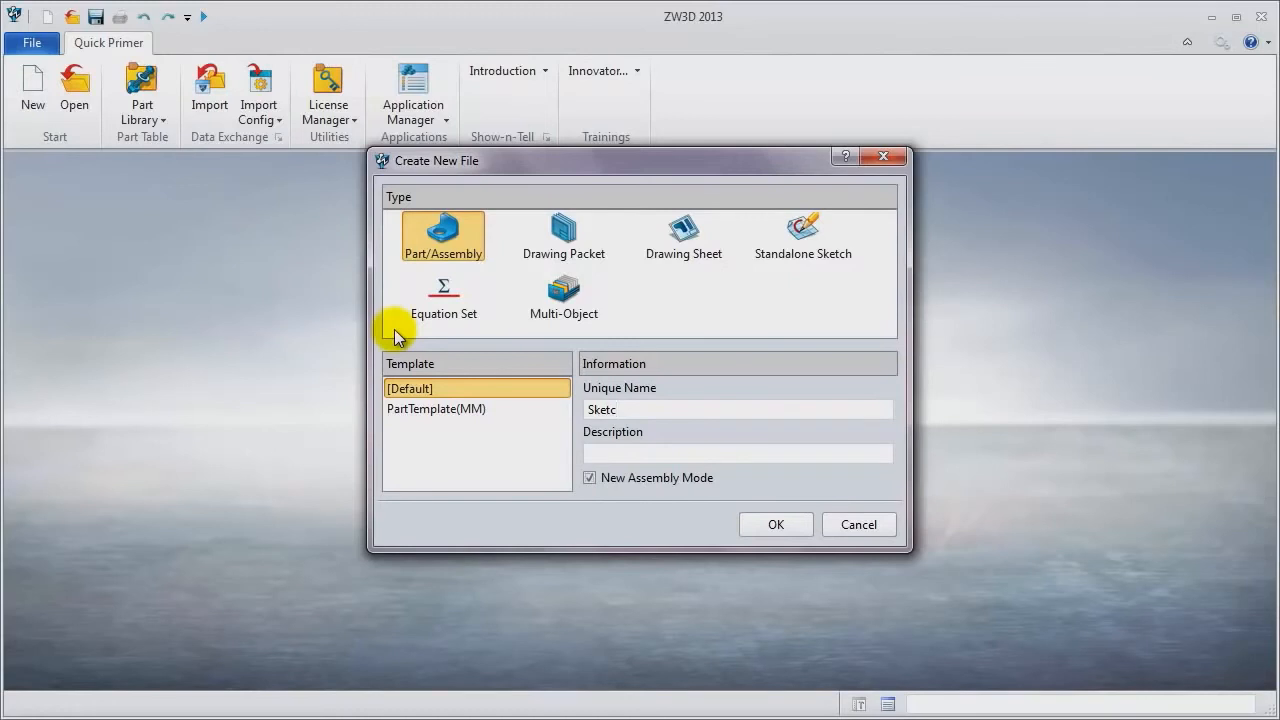
{"action": "type", "text": "h skill"}
{"action": "key", "text": "Return"}
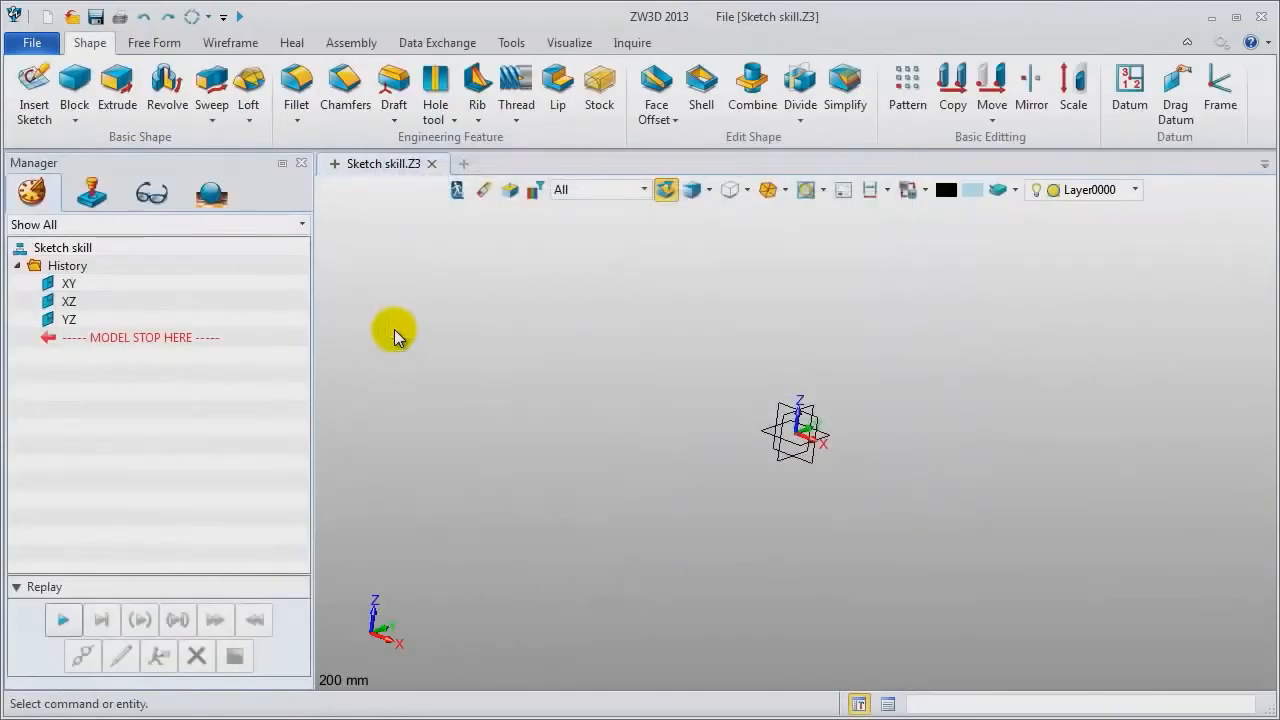
Start a block from two opposite corners, with the first near the origin, about 110 by 89 by 23 mm.
{"action": "left_click", "coordinate": [75, 110]}
{"action": "left_click", "coordinate": [115, 166]}
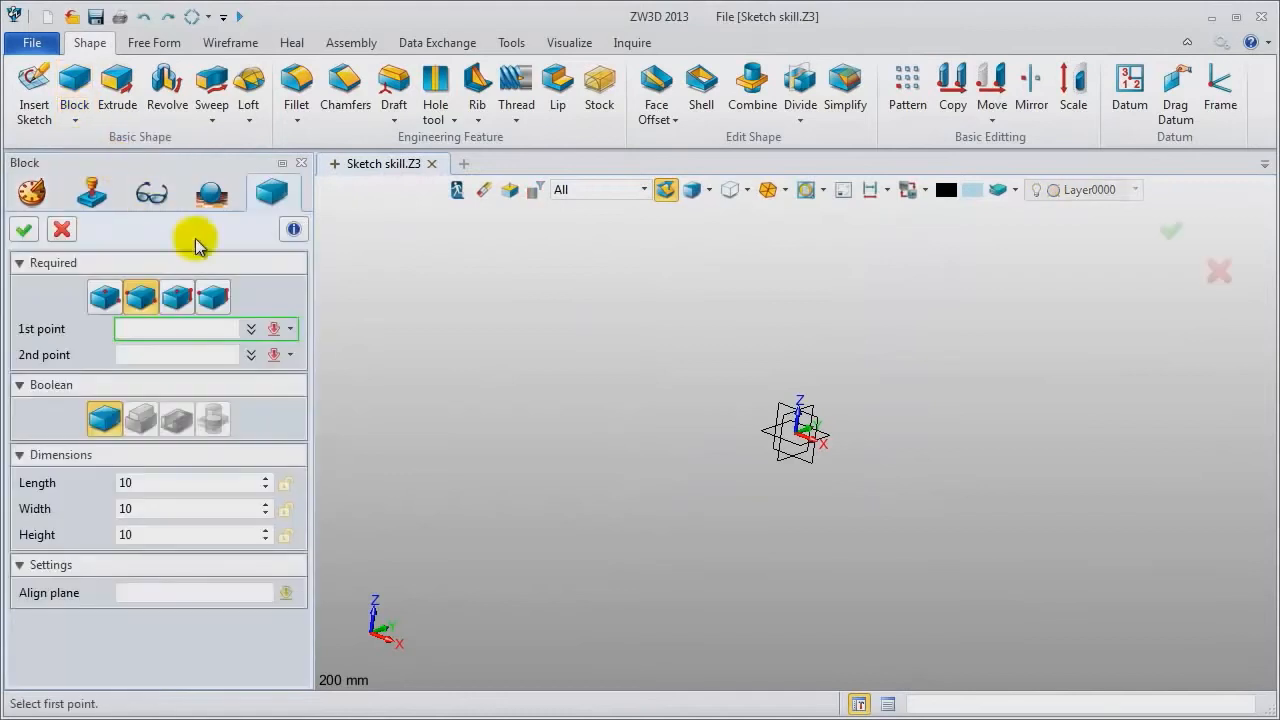
{"action": "left_click", "coordinate": [802, 440]}
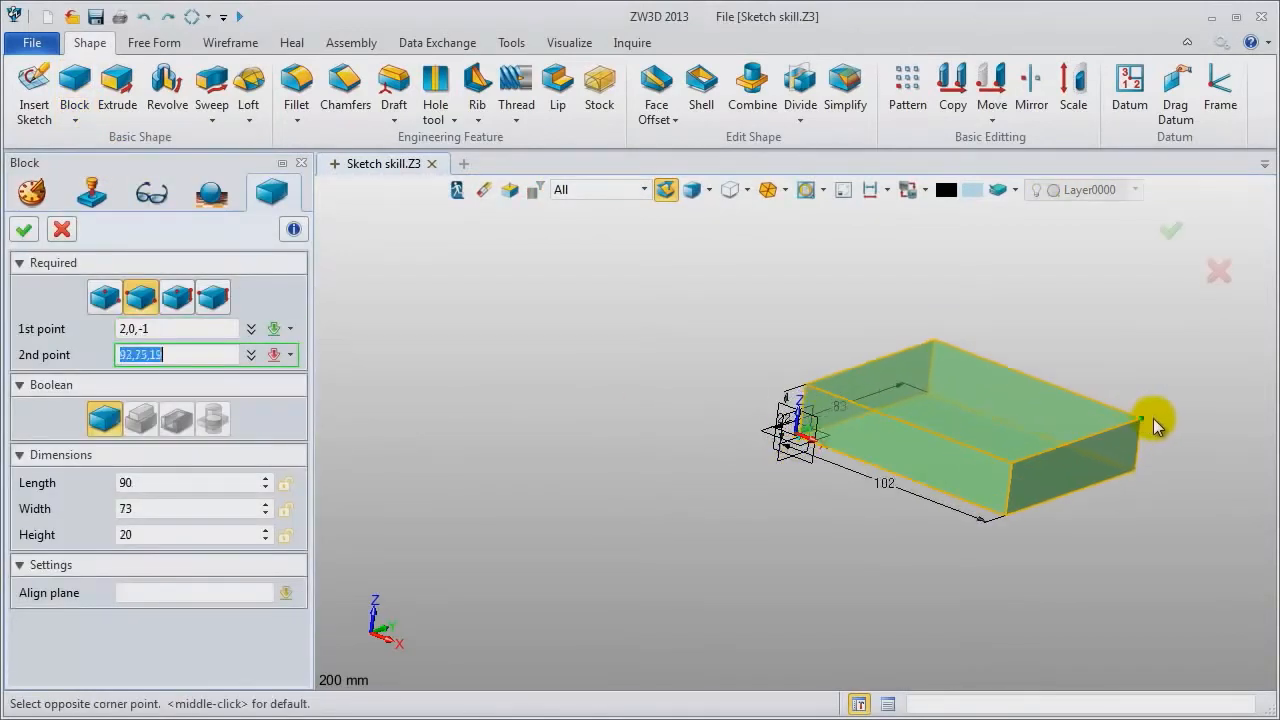
{"action": "left_click", "coordinate": [1170, 417]}
Set the block's length to 800 mm and its width to 400 mm, and create the block.
{"action": "double_click", "coordinate": [892, 490]}
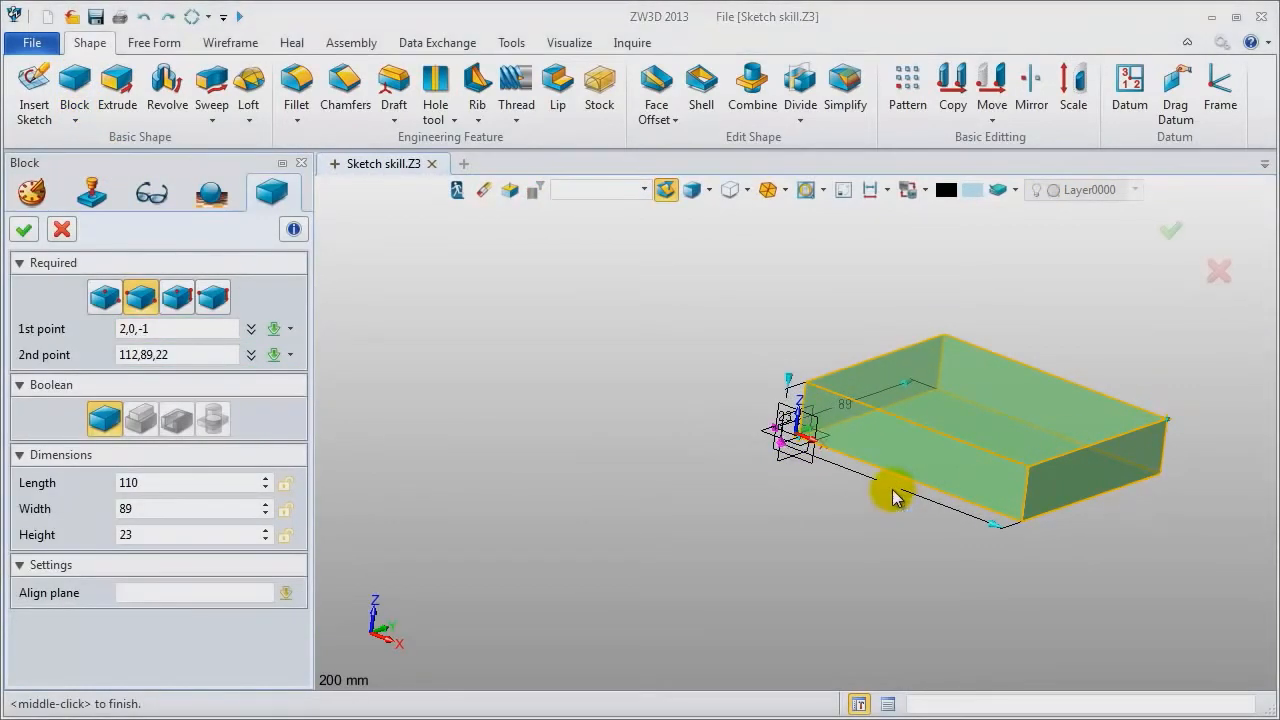
{"action": "type", "text": "800\\"}
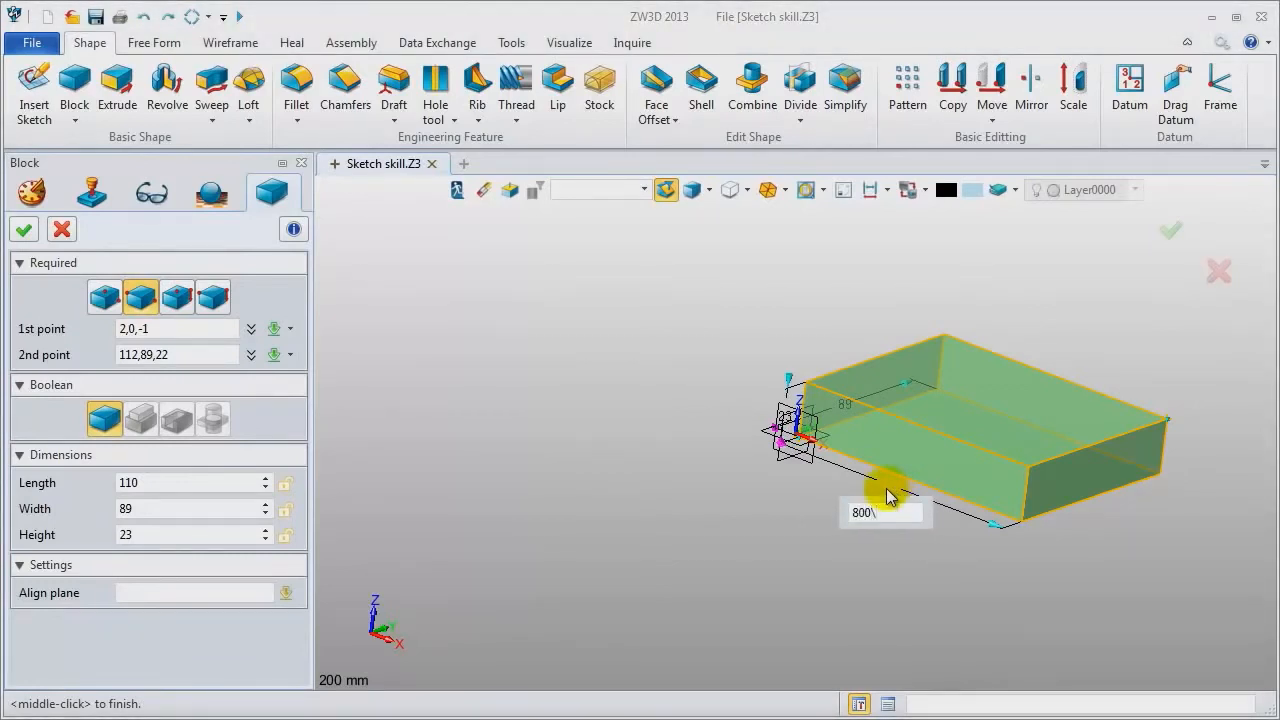
{"action": "key", "text": "Return"}
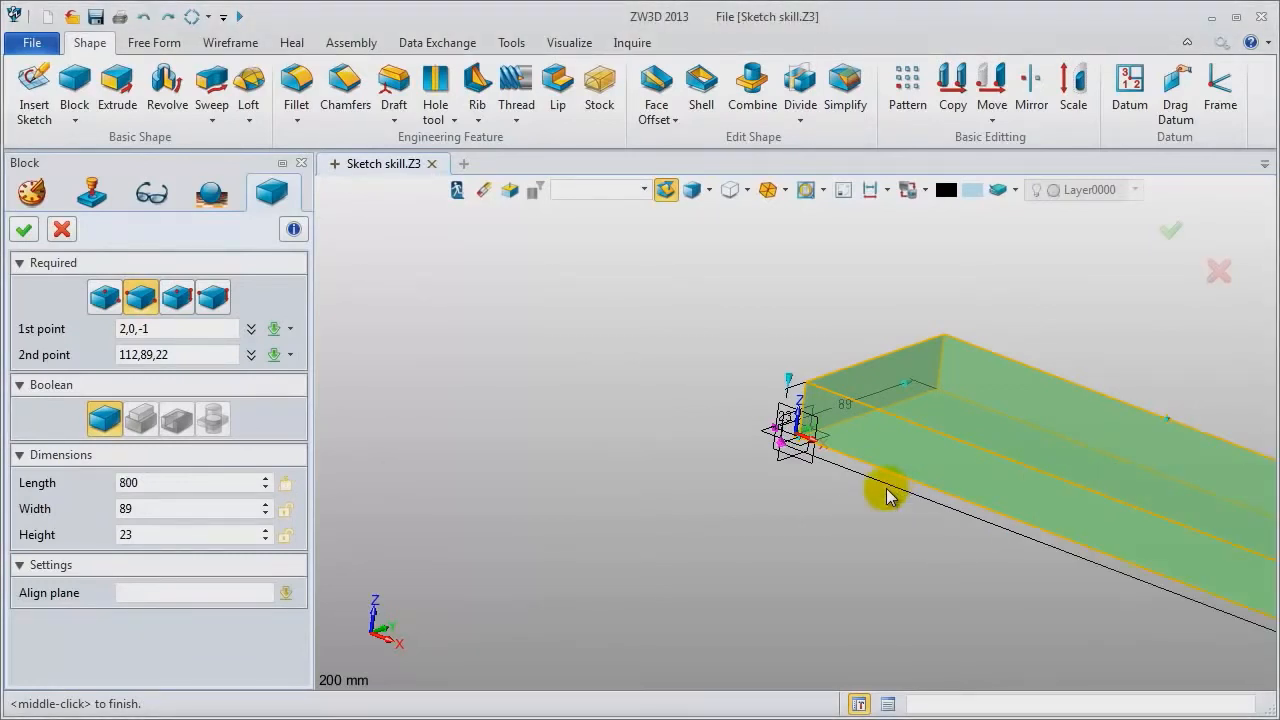
{"action": "double_click", "coordinate": [838, 413]}
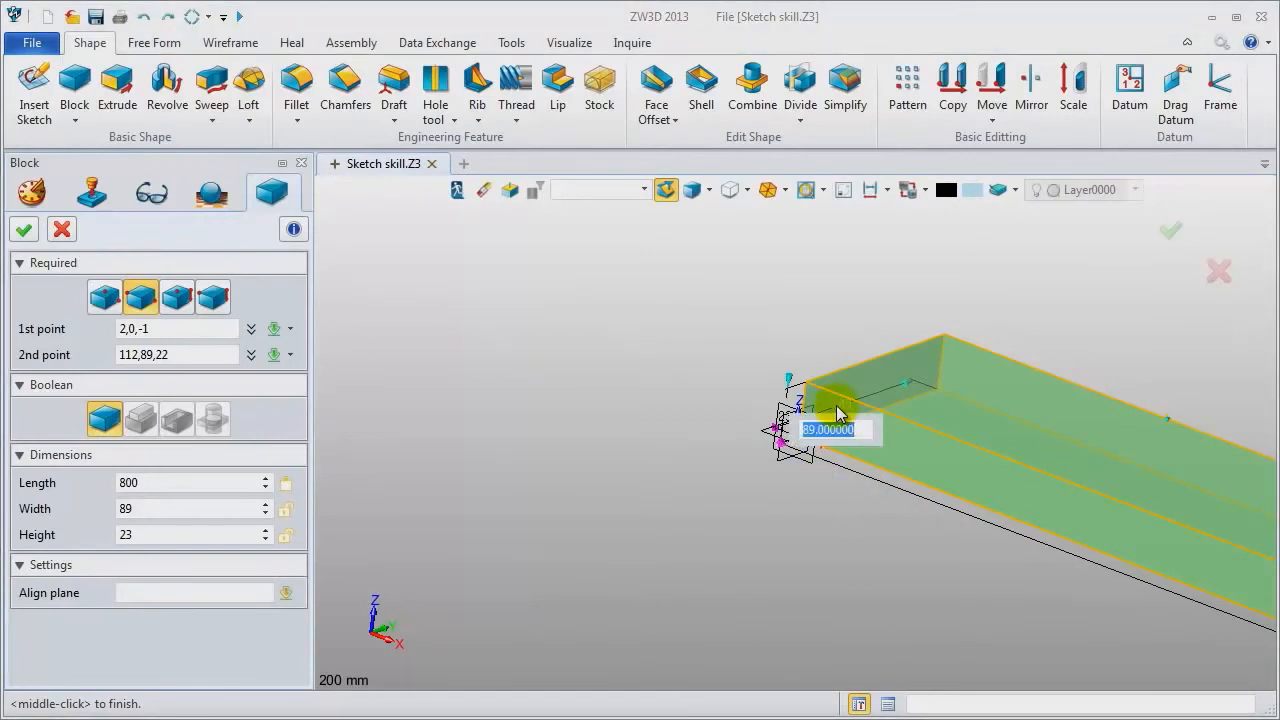
{"action": "type", "text": "40"}
{"action": "key", "text": "Return"}
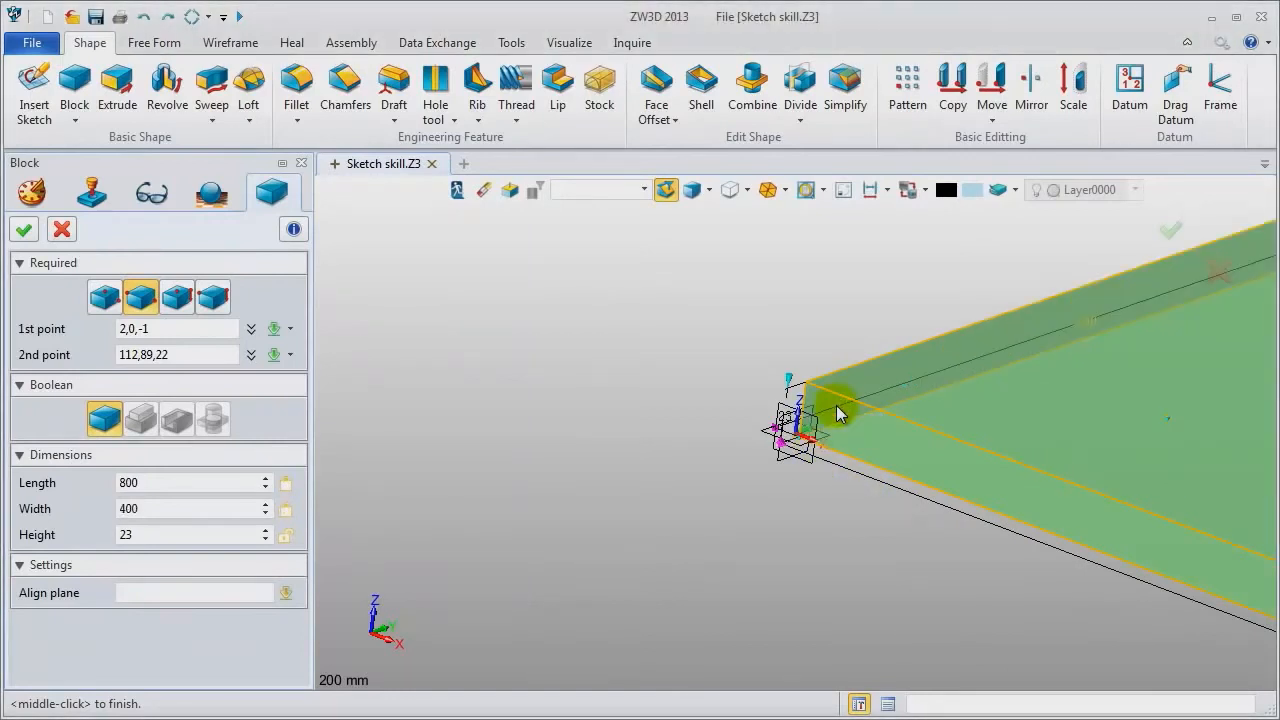
{"action": "middle_click", "coordinate": [641, 429]}
Start a new sketch on the XY datum plane with the default orientation.
{"action": "scroll", "coordinate": [391, 440], "scroll_direction": "down", "scroll_amount": 6}
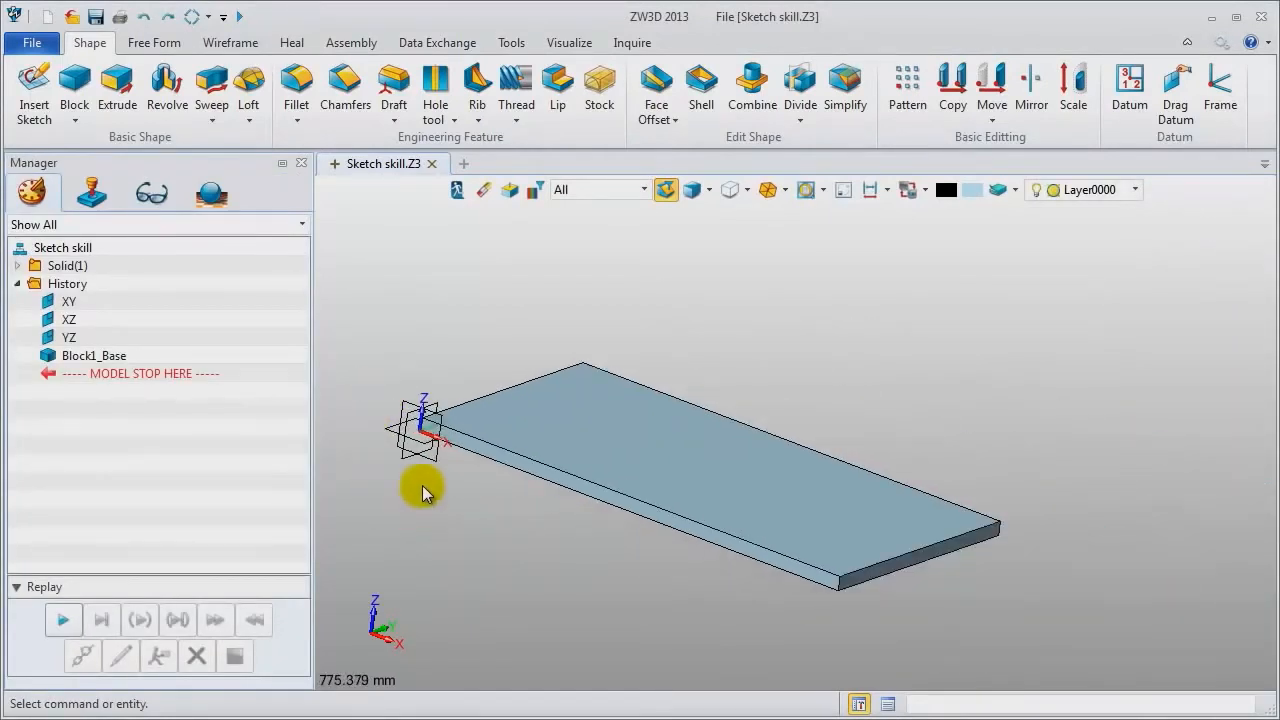
{"action": "scroll", "coordinate": [455, 520], "scroll_direction": "down", "scroll_amount": 1}
{"action": "right_click", "coordinate": [367, 283]}
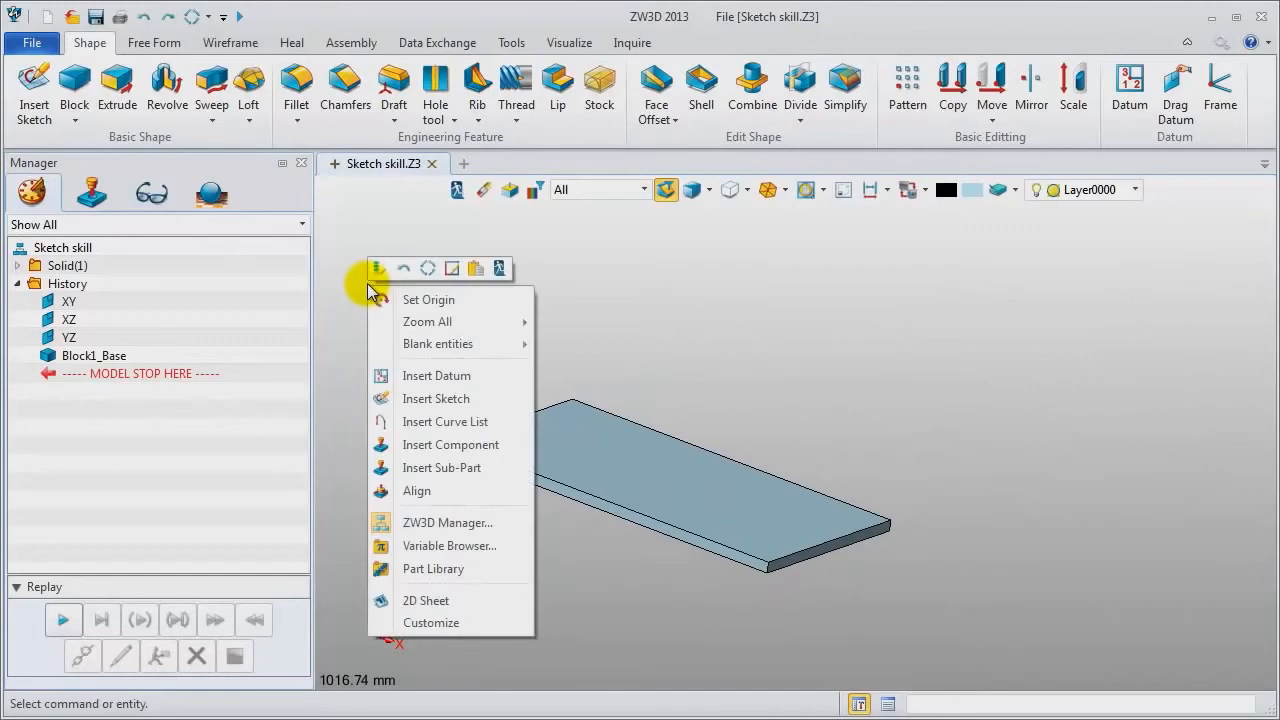
{"action": "left_click", "coordinate": [425, 314]}
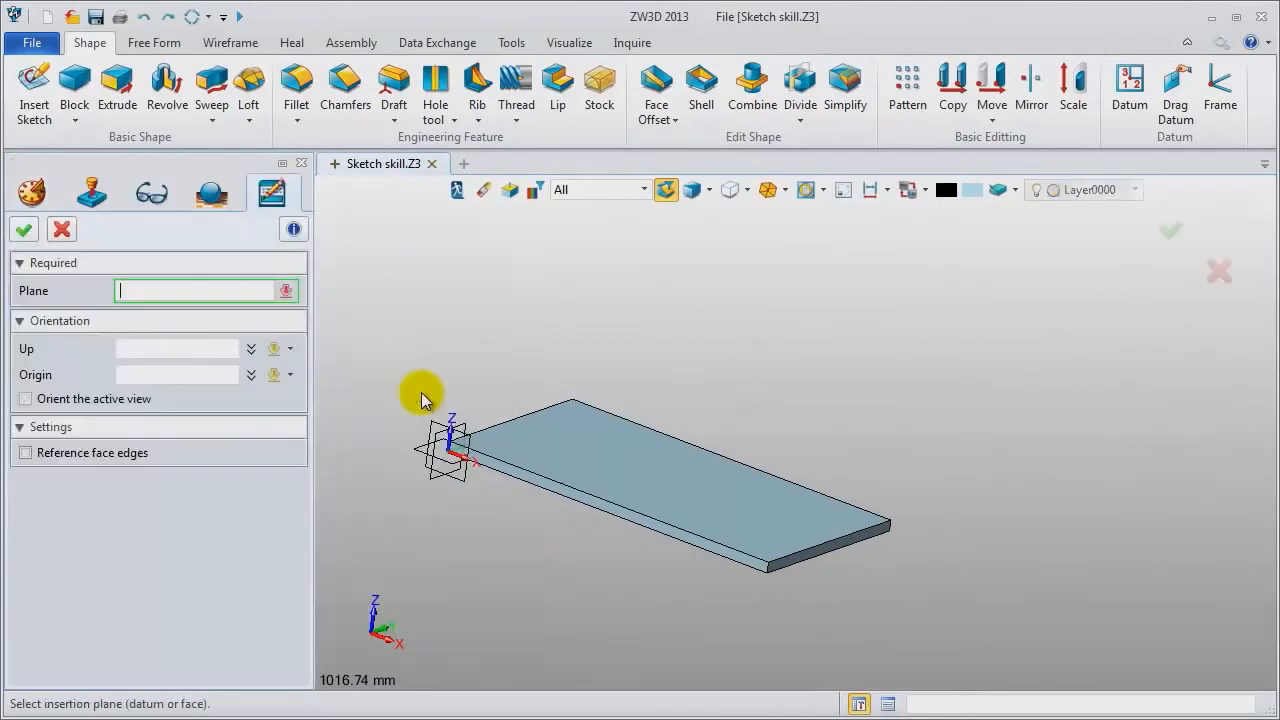
{"action": "left_click", "coordinate": [425, 456]}
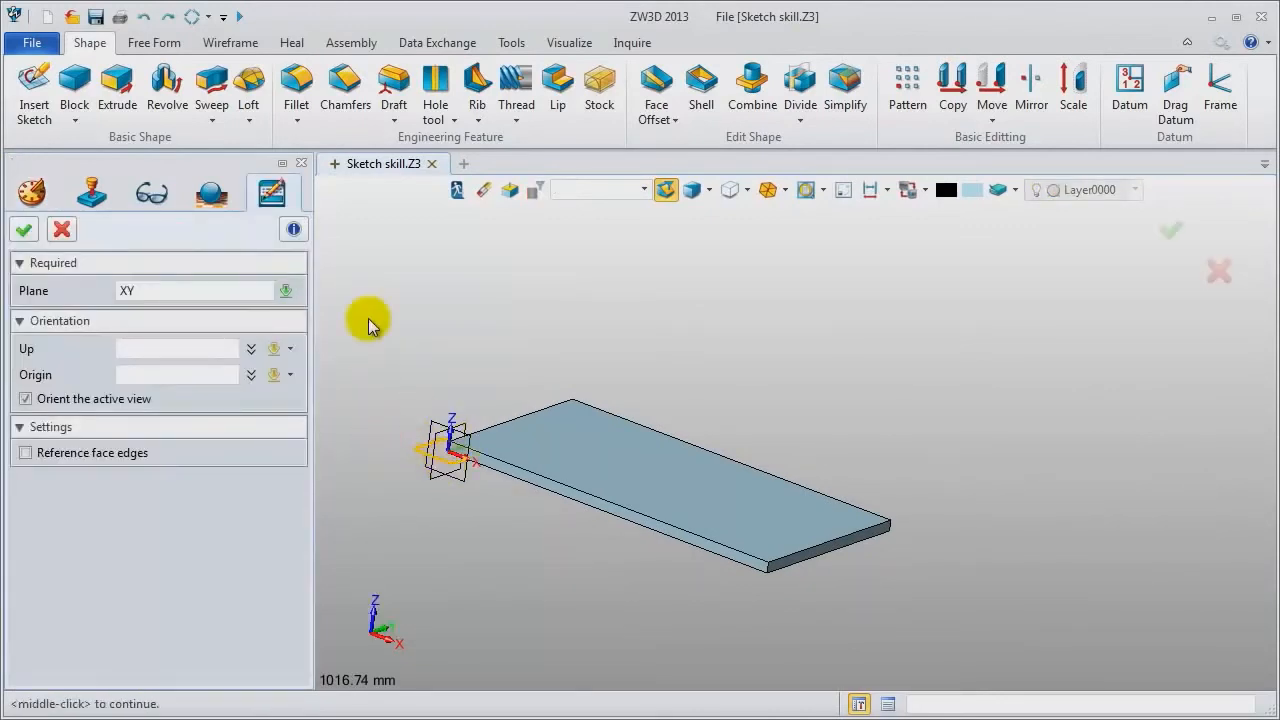
{"action": "middle_click", "coordinate": [440, 300]}
{"action": "middle_click_drag", "start_coordinate": [427, 305], "coordinate": [271, 394]}
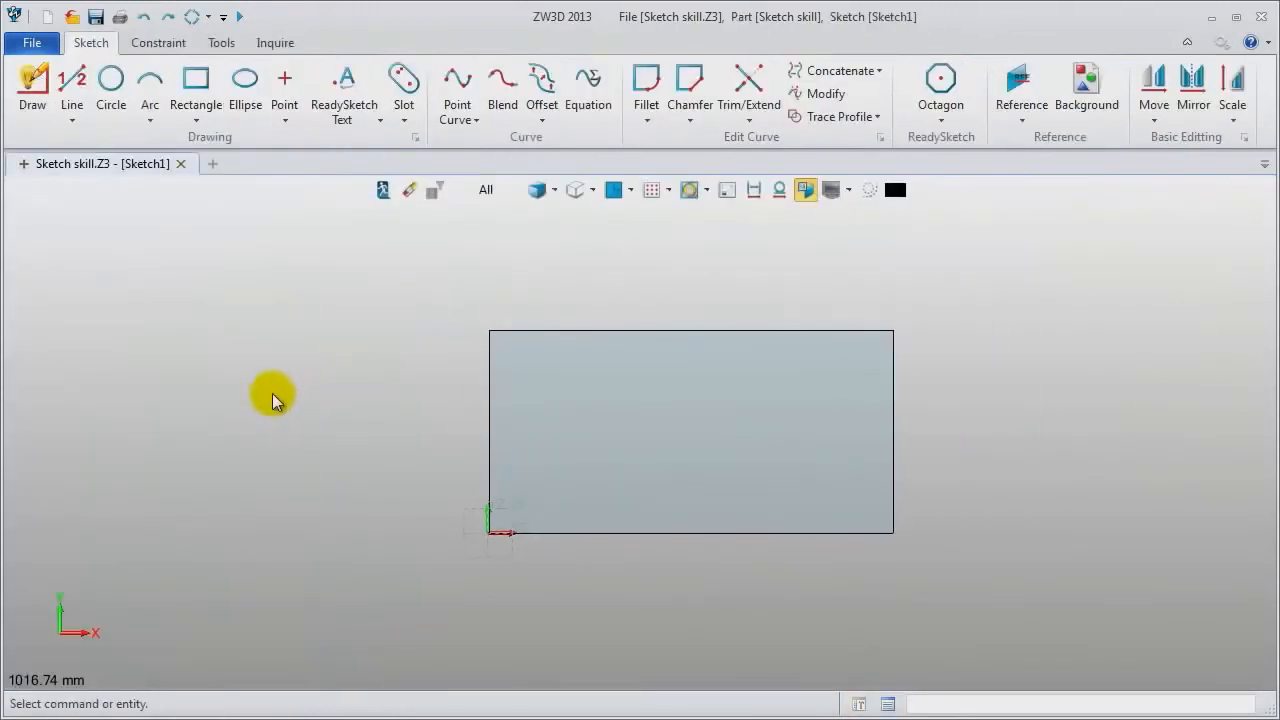
Import the image file song from the ZW3D Training folder into the sketch as curves.
{"action": "left_click", "coordinate": [222, 43]}
{"action": "left_click", "coordinate": [158, 100]}
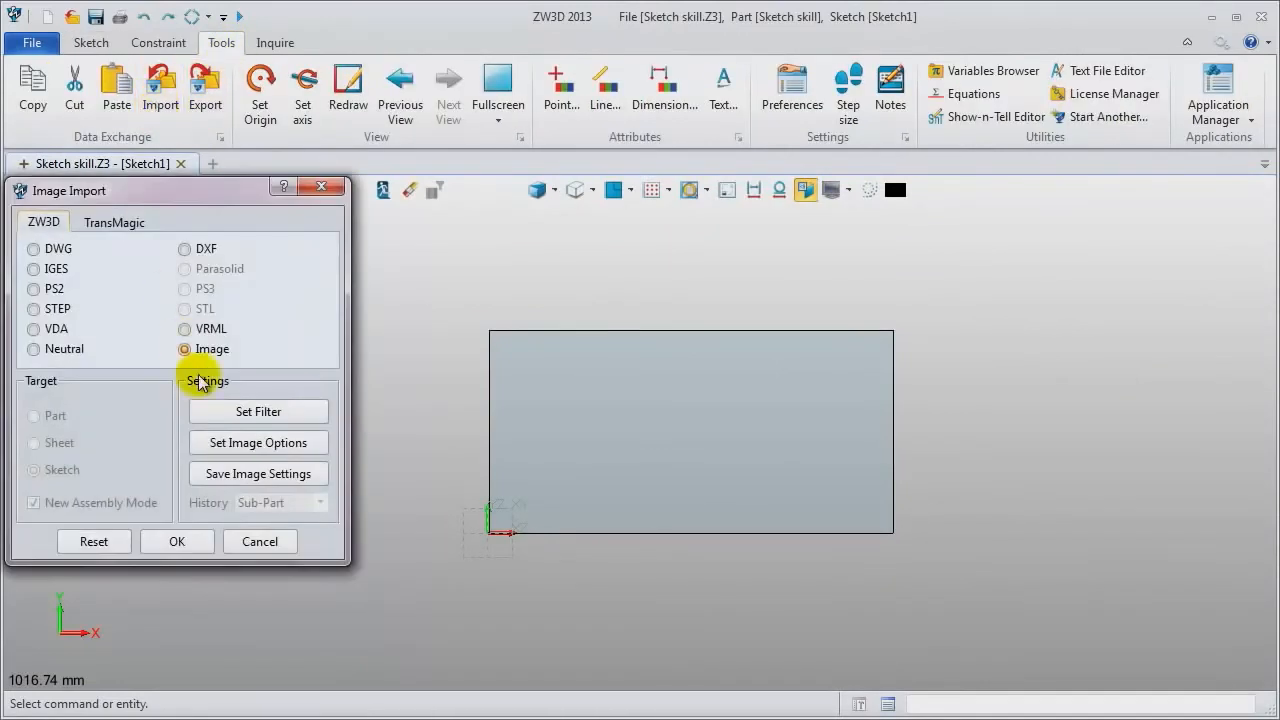
{"action": "left_click", "coordinate": [175, 542]}
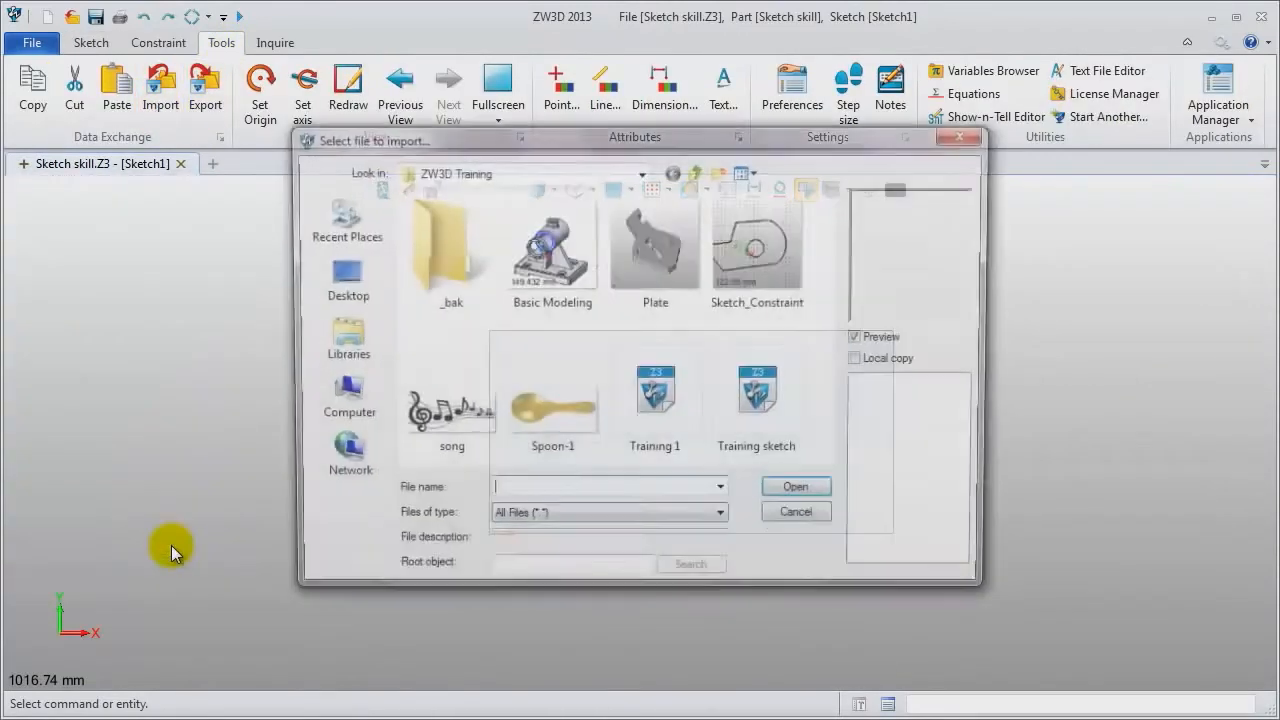
{"action": "left_click", "coordinate": [436, 415]}
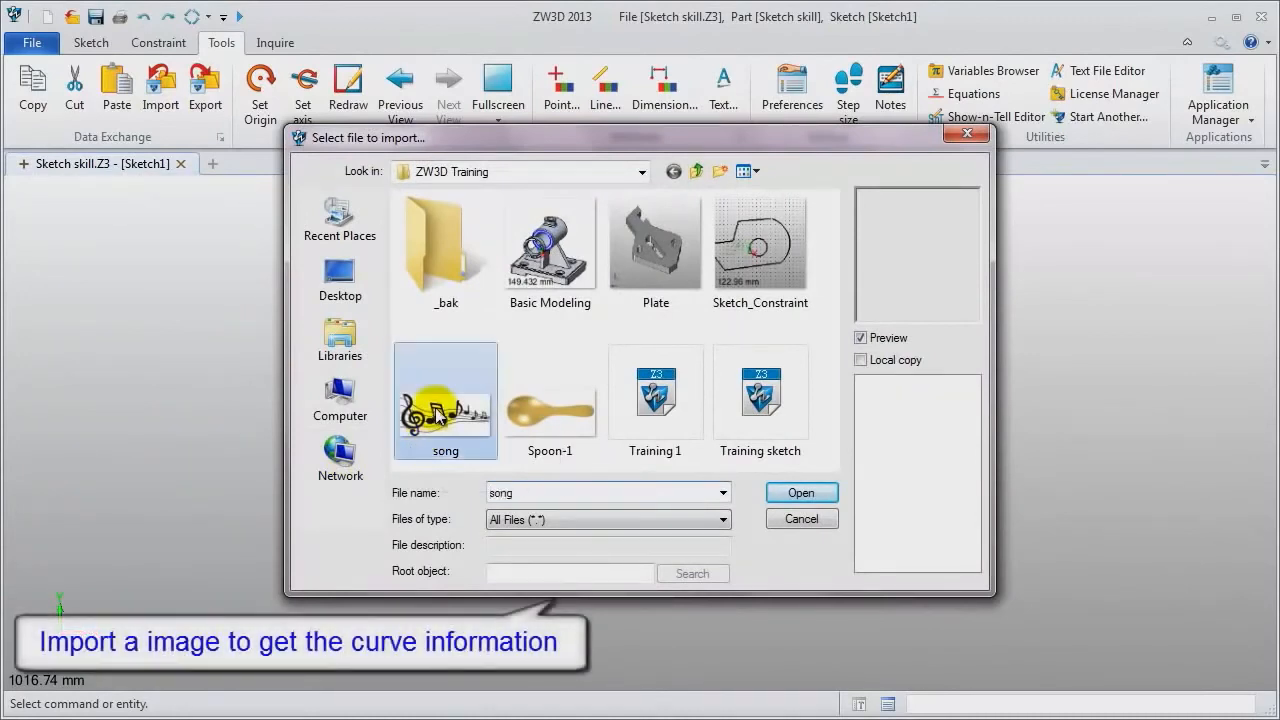
{"action": "left_click", "coordinate": [808, 492]}
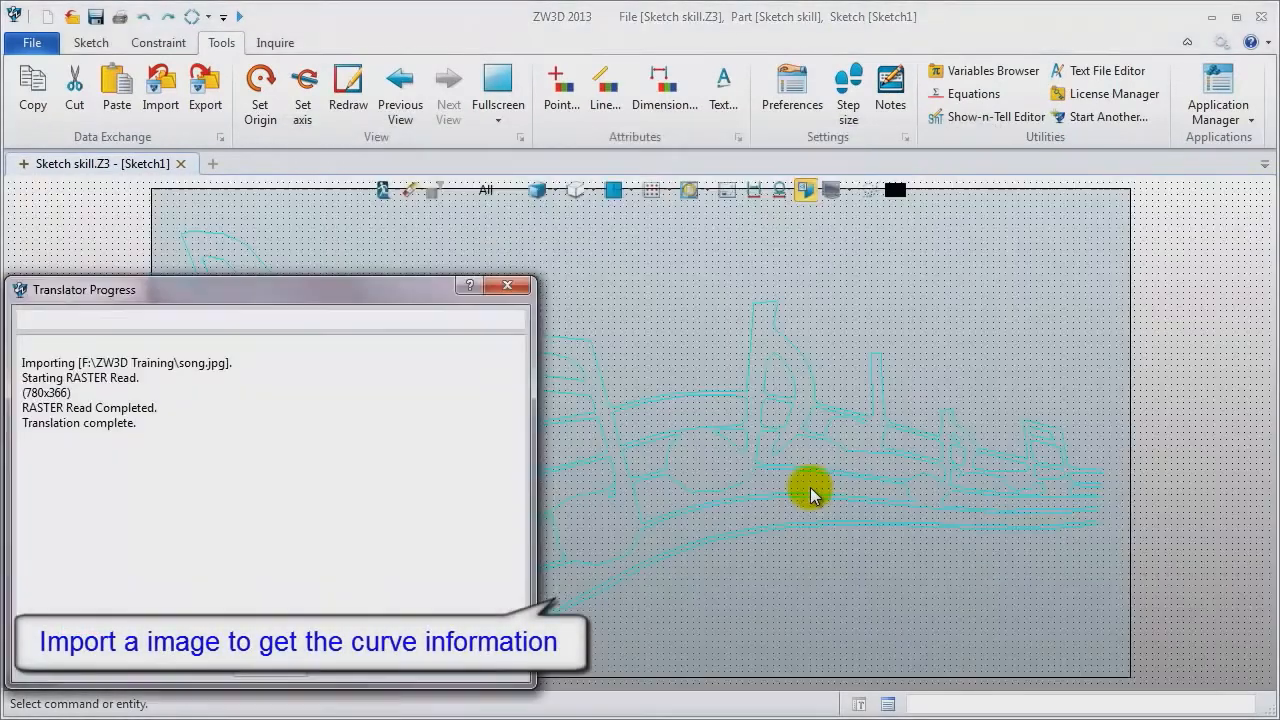
{"action": "left_click", "coordinate": [527, 286]}
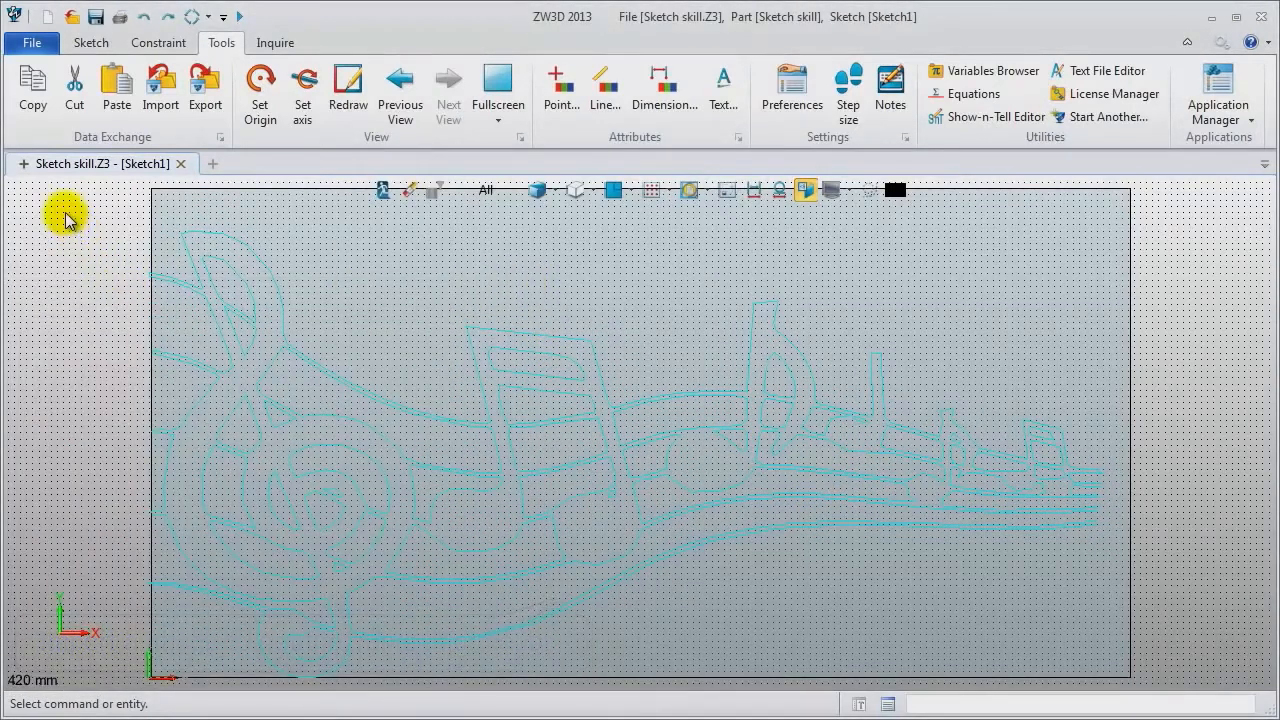
Change the line colour of all imported music-note curves to black and exit the sketch.
{"action": "scroll", "coordinate": [126, 261], "scroll_direction": "down", "scroll_amount": 1}
{"action": "middle_click_drag", "start_coordinate": [87, 249], "coordinate": [169, 277]}
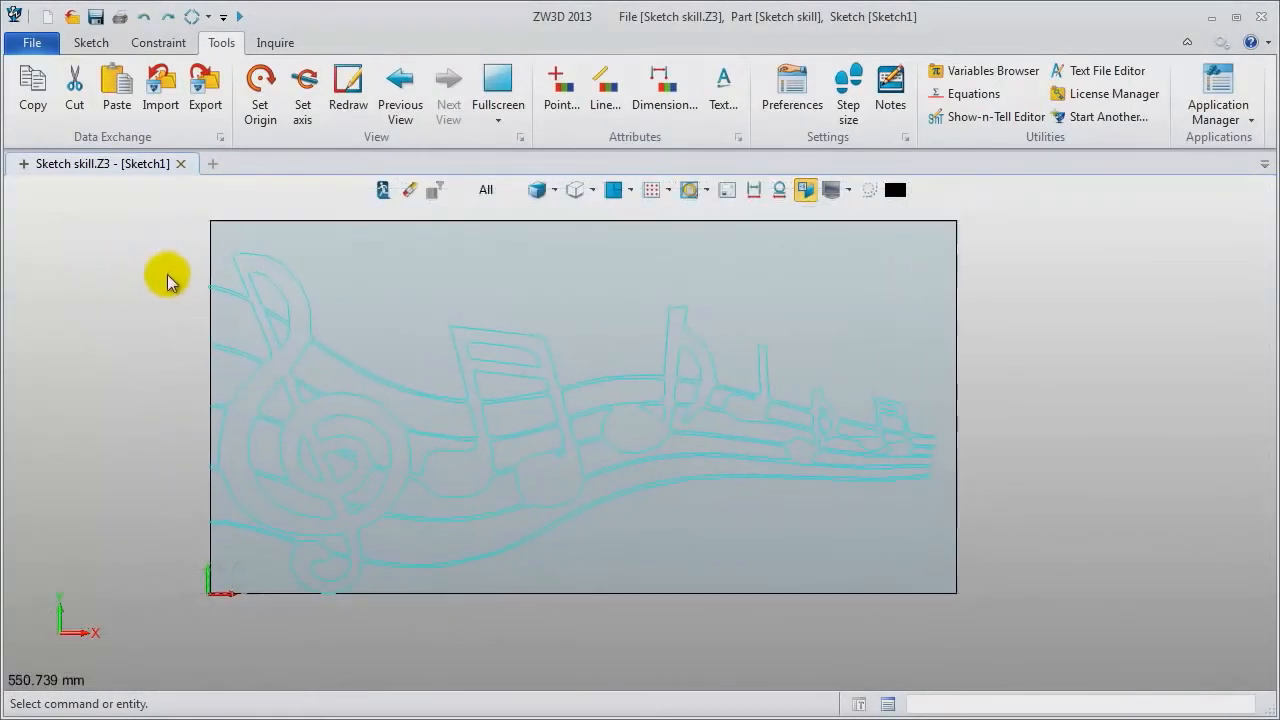
{"action": "mouse_move", "coordinate": [154, 252]}
{"action": "left_mouse_down"}
{"action": "mouse_move", "coordinate": [1250, 695]}
{"action": "mouse_move", "coordinate": [1190, 638]}
{"action": "left_mouse_up"}
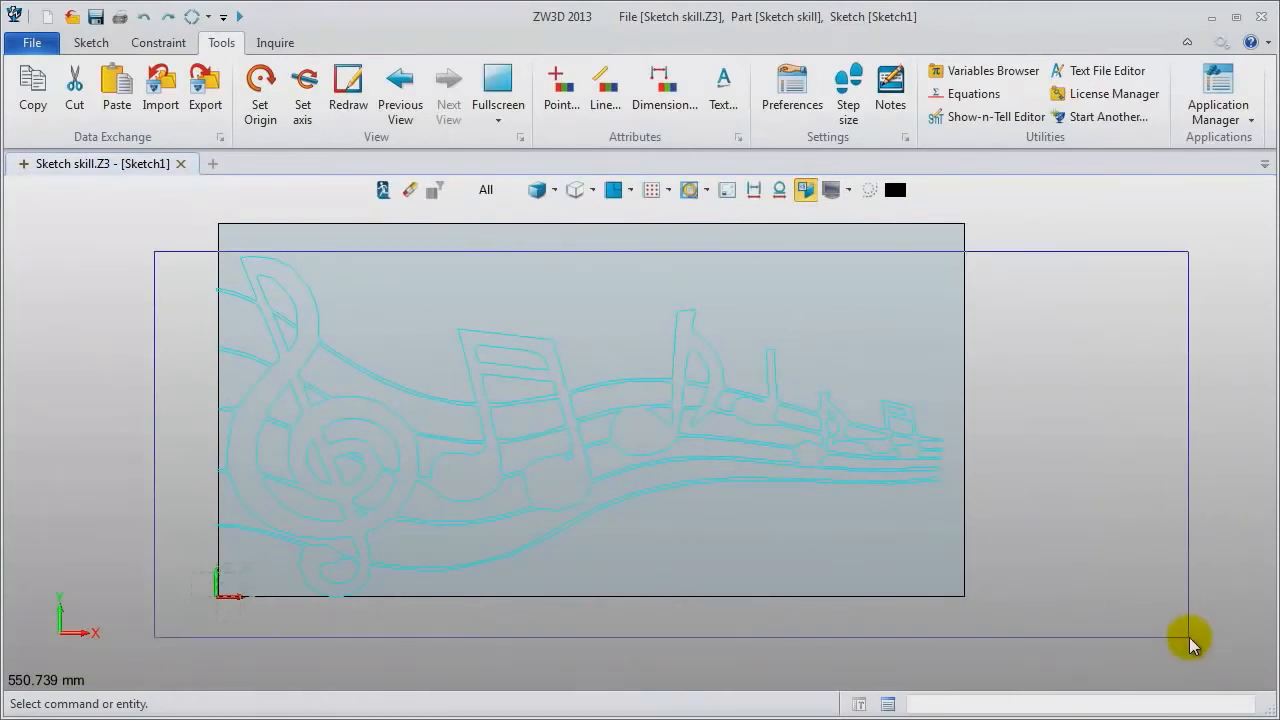
{"action": "right_click", "coordinate": [1014, 242]}
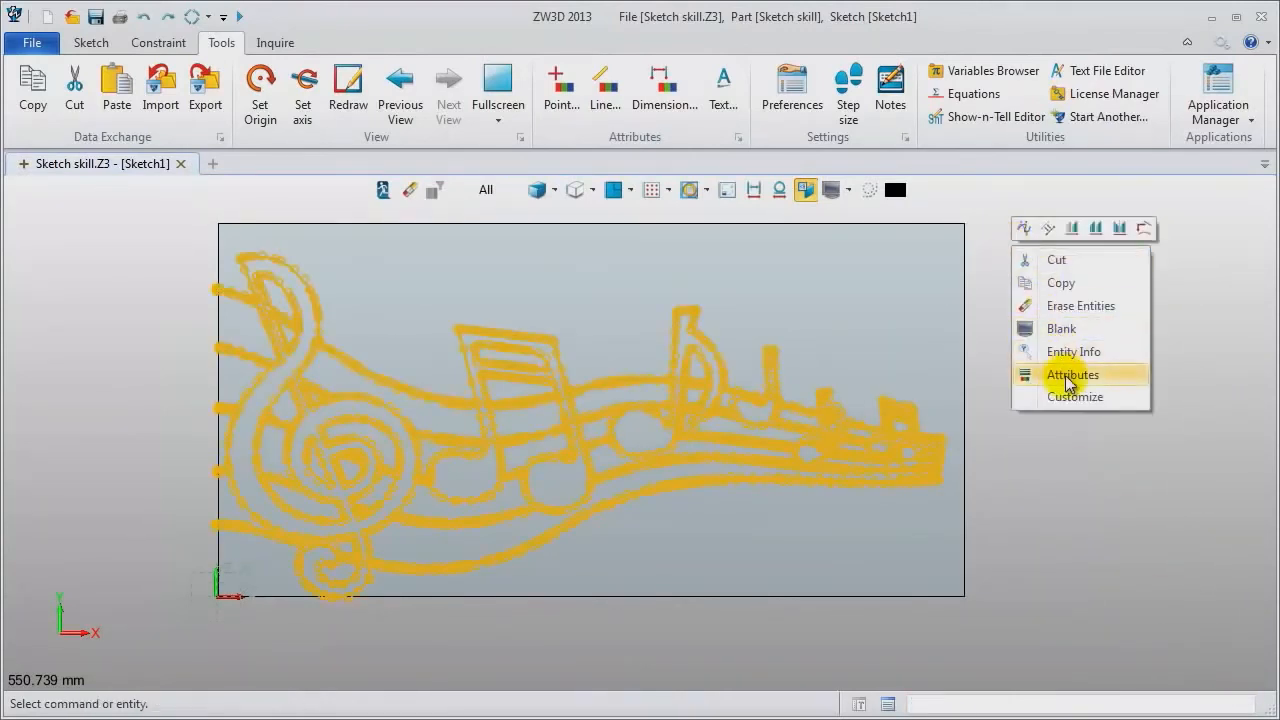
{"action": "left_click", "coordinate": [1050, 373]}
{"action": "left_click", "coordinate": [742, 228]}
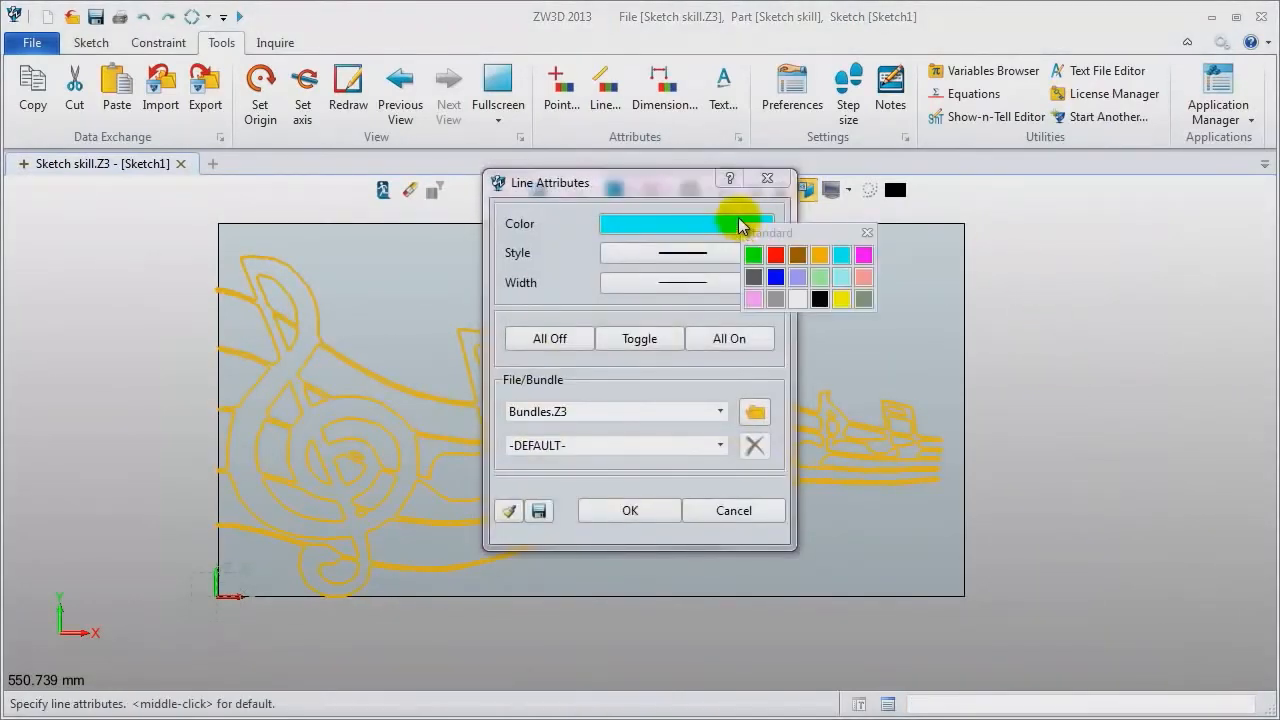
{"action": "left_click", "coordinate": [819, 298]}
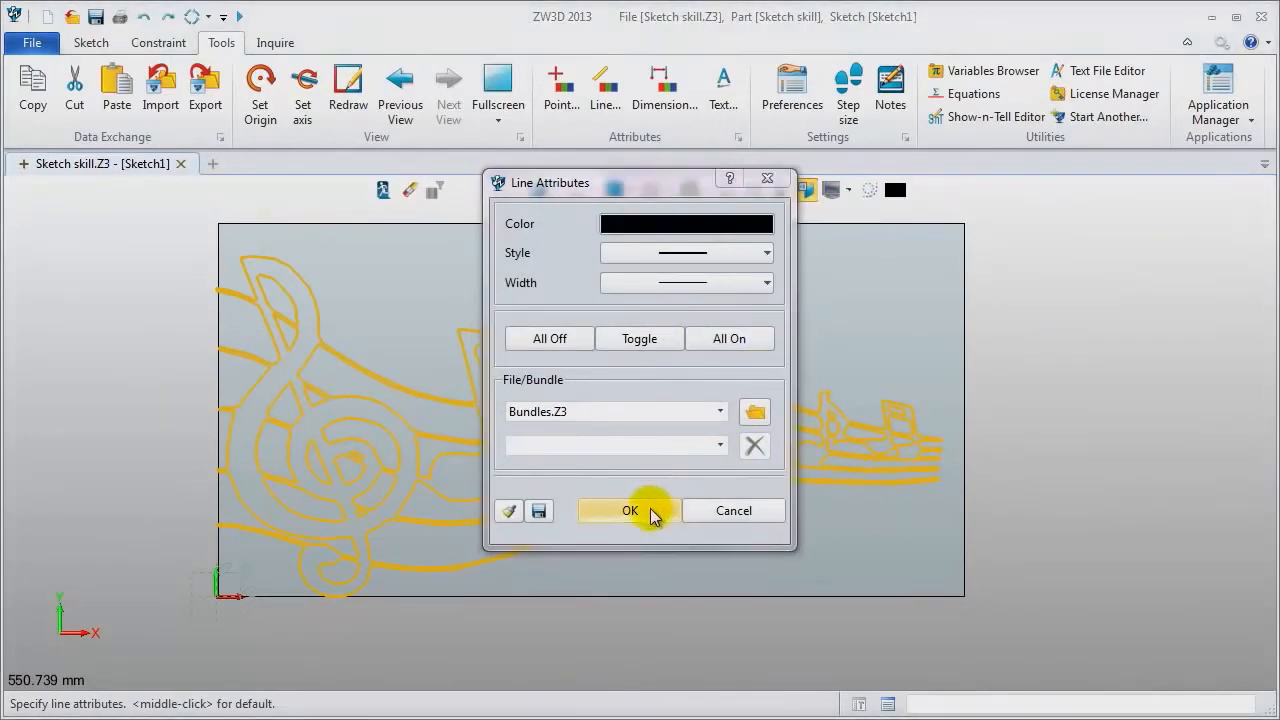
{"action": "left_click", "coordinate": [651, 512]}
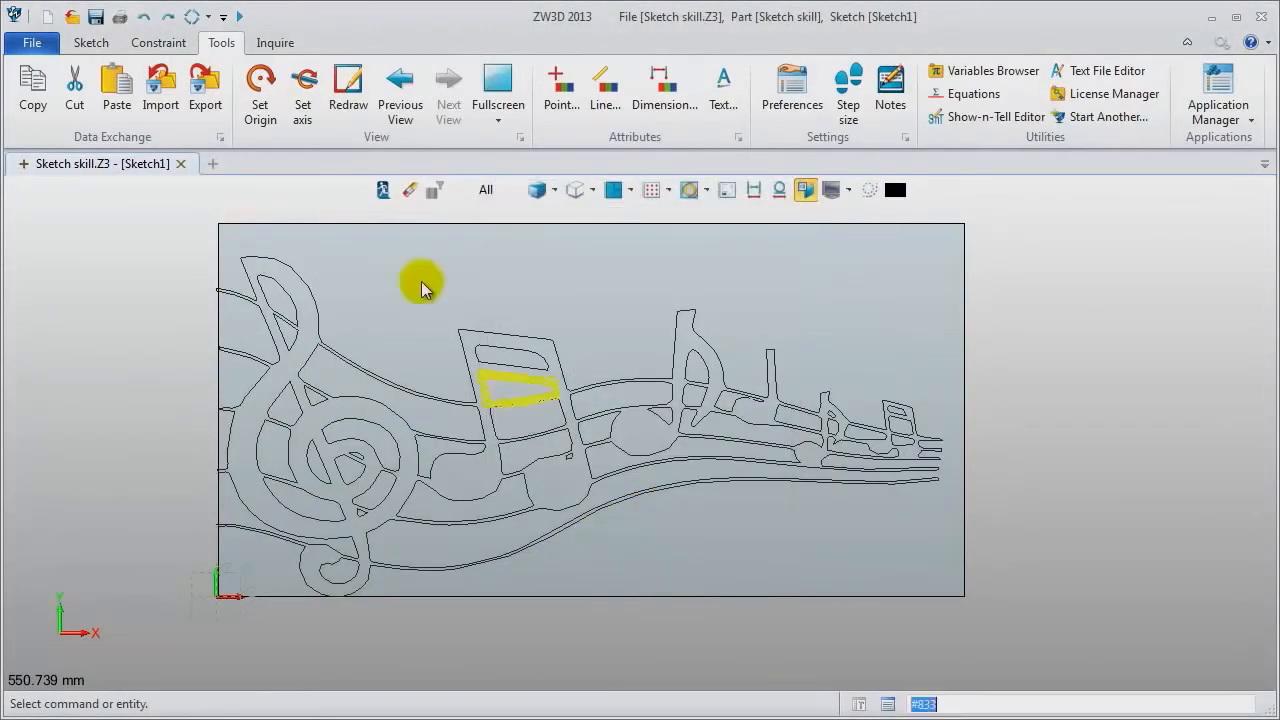
{"action": "left_click", "coordinate": [383, 192]}
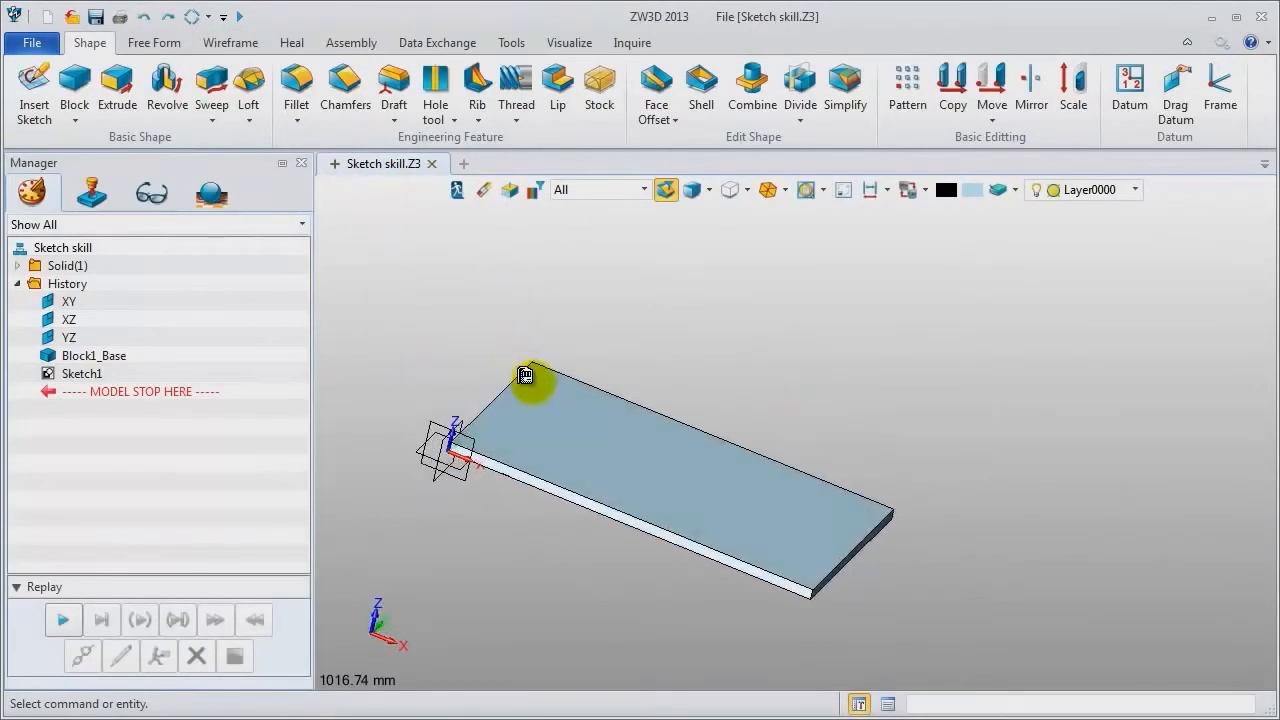
Relocate Sketch1 onto the block's top face, with up along positive Y and its origin just inside the corner near the part origin.
{"action": "middle_click_drag", "start_coordinate": [525, 375], "coordinate": [485, 345]}
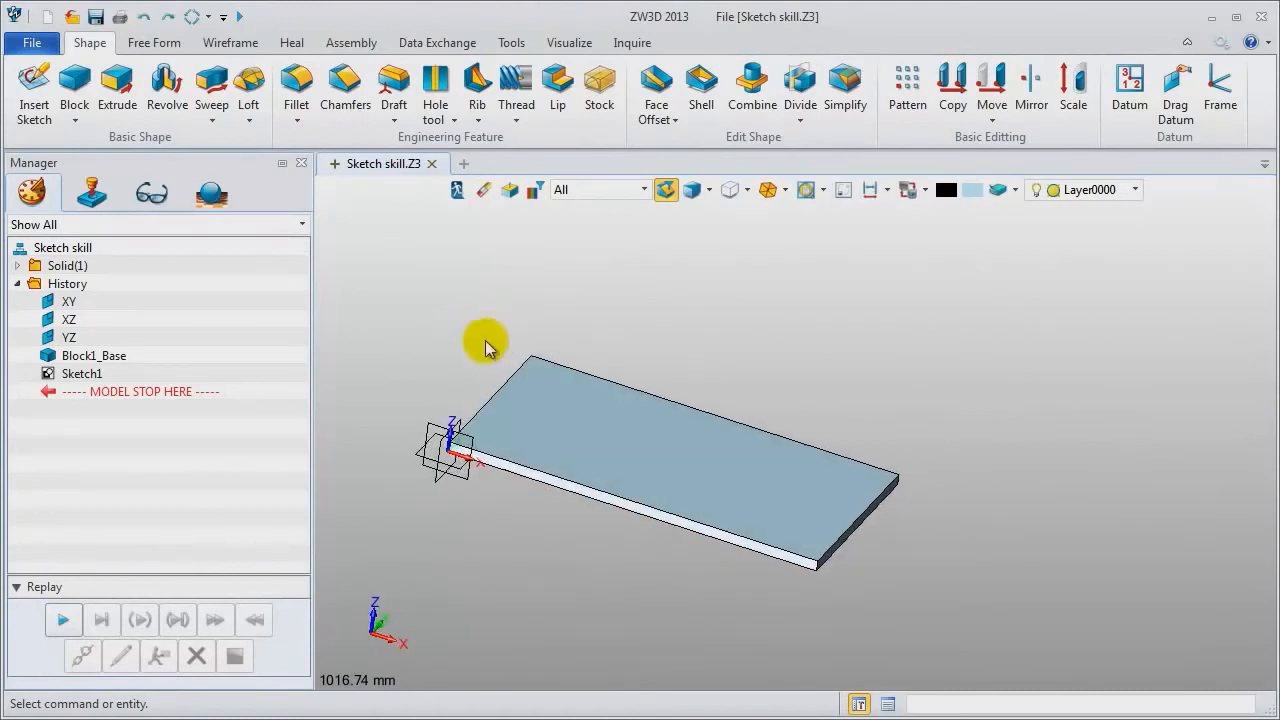
{"action": "right_click", "coordinate": [96, 374]}
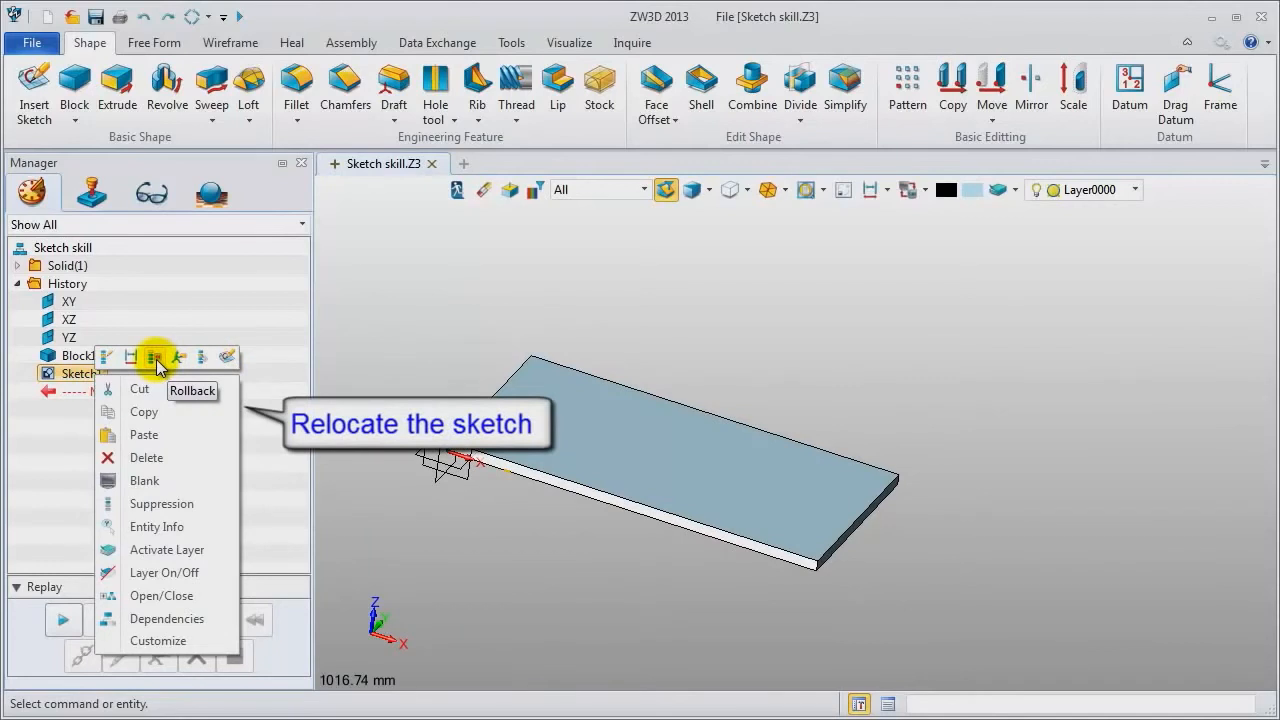
{"action": "left_click", "coordinate": [180, 358]}
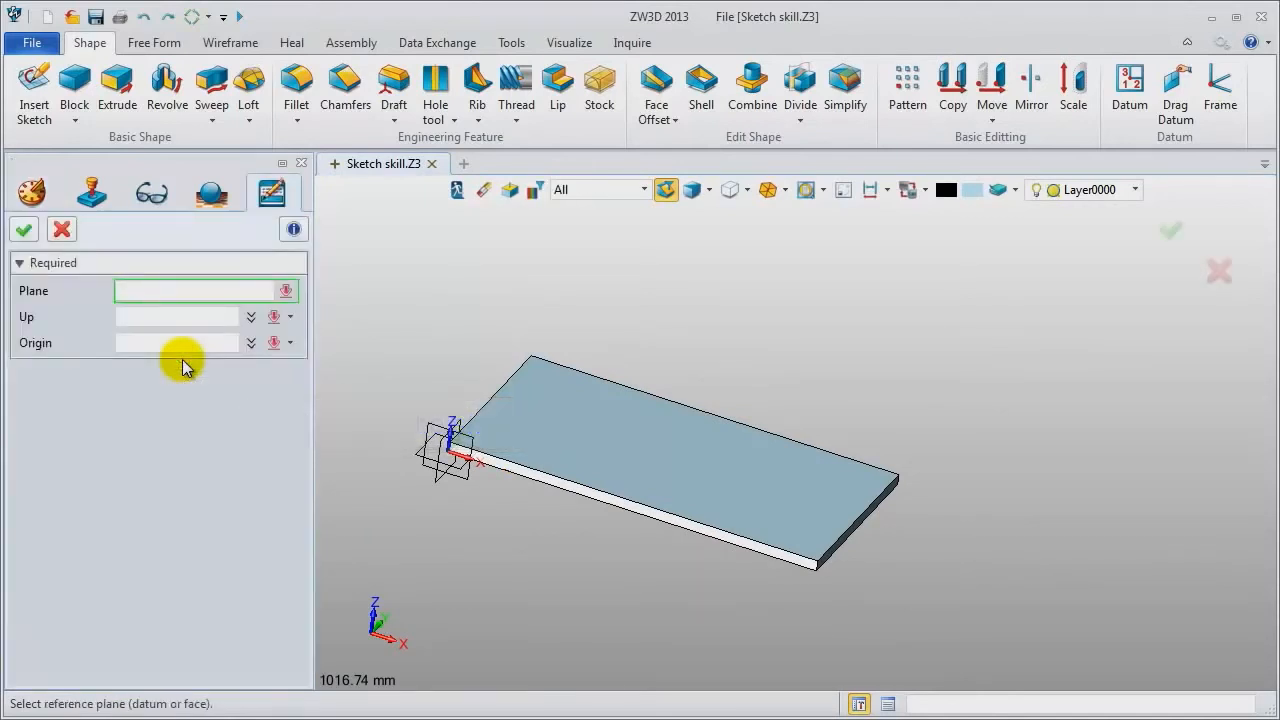
{"action": "left_click", "coordinate": [602, 465]}
{"action": "middle_click_drag", "start_coordinate": [447, 331], "coordinate": [466, 420]}
{"action": "left_click", "coordinate": [464, 426]}
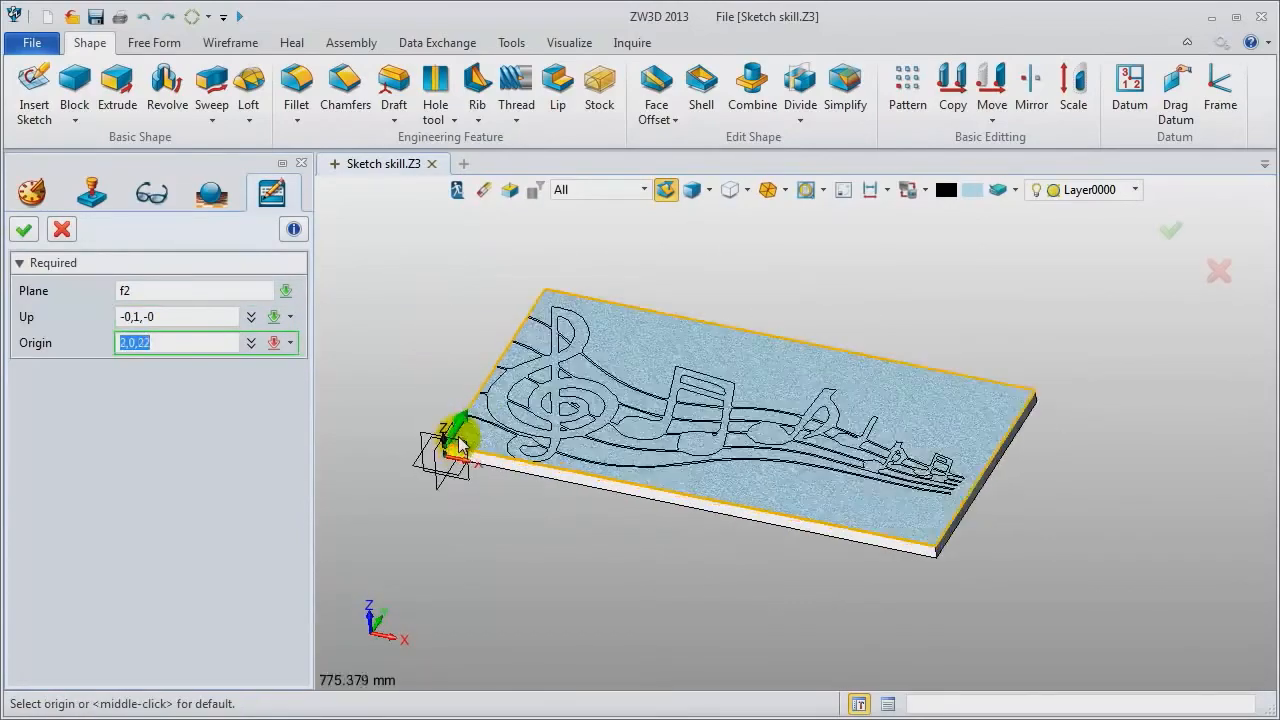
{"action": "scroll", "coordinate": [462, 440], "scroll_direction": "up", "scroll_amount": 5}
{"action": "scroll", "coordinate": [458, 450], "scroll_direction": "down", "scroll_amount": 4}
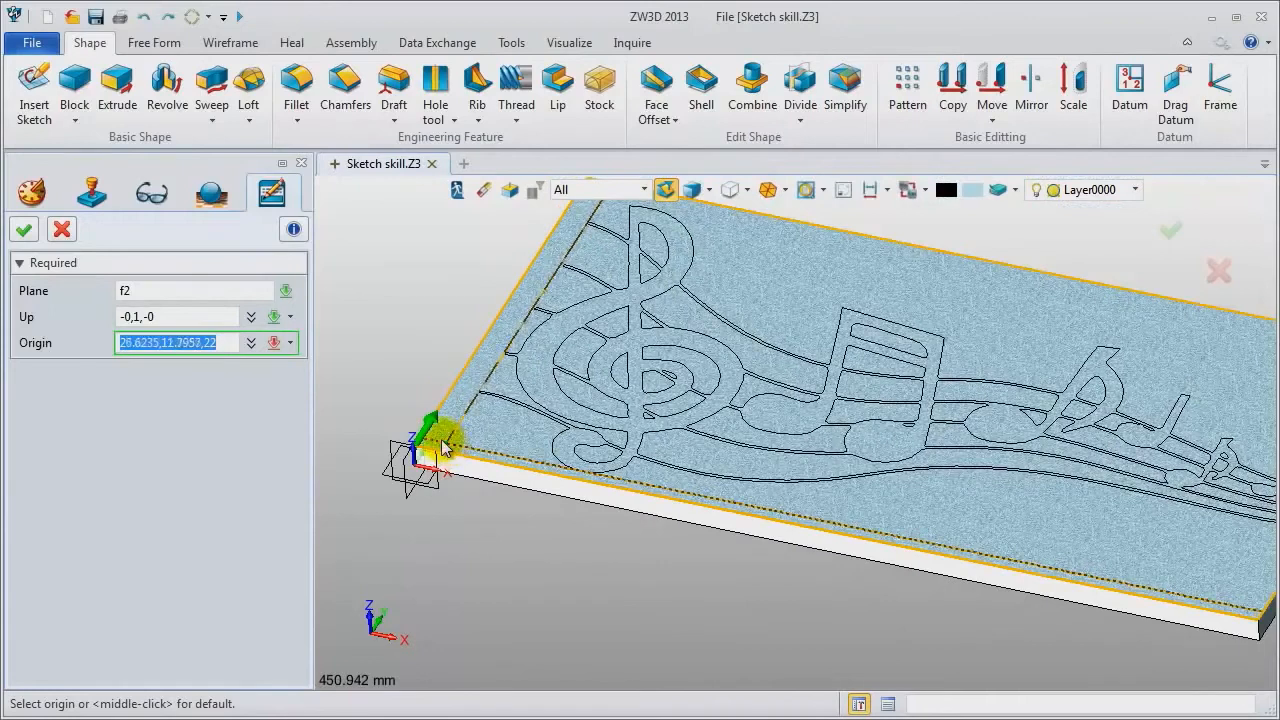
{"action": "scroll", "coordinate": [445, 448], "scroll_direction": "down", "scroll_amount": 2}
{"action": "left_click", "coordinate": [445, 440]}
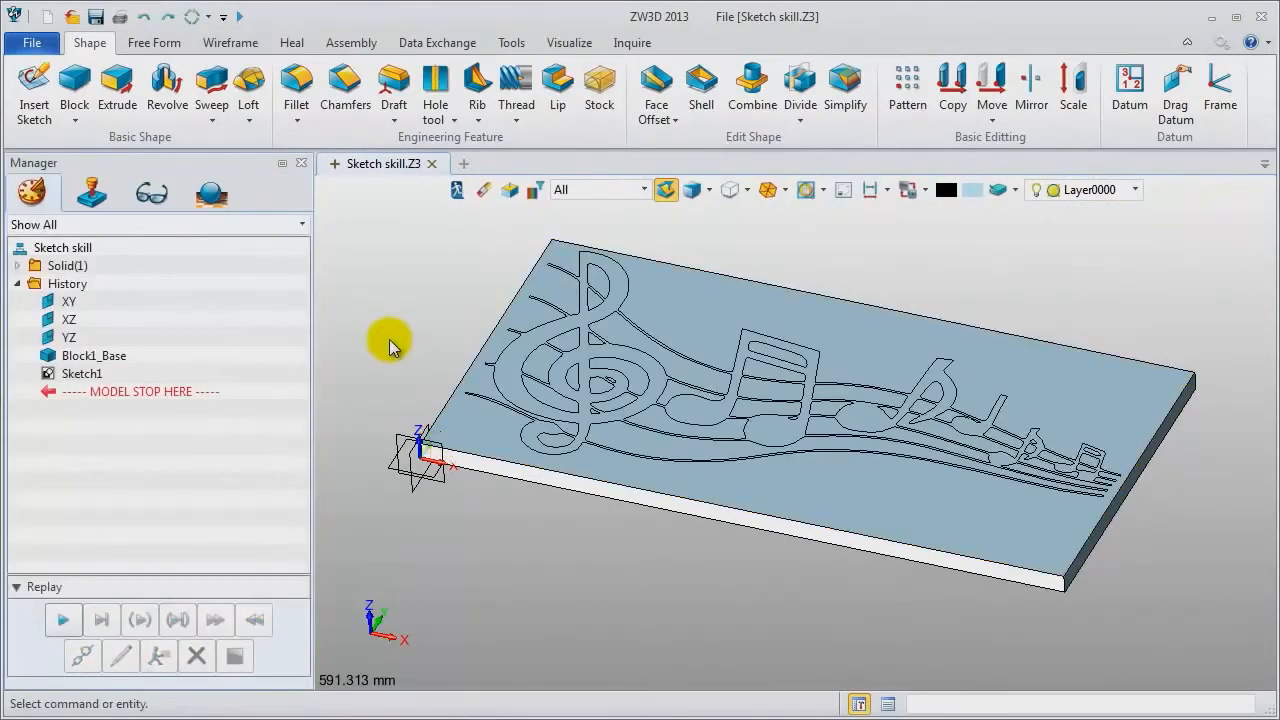
Extrude Sketch1 on 2 sides from start 0 to end 2 mm.
{"action": "left_click", "coordinate": [120, 93]}
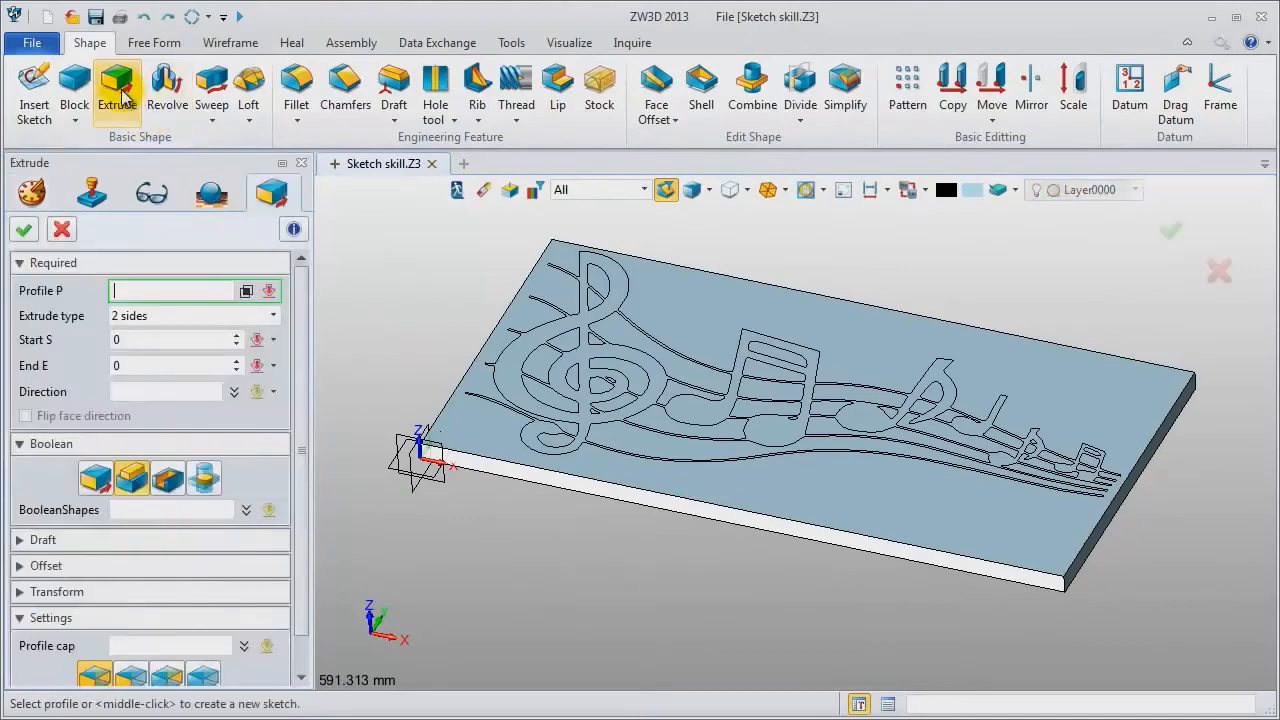
{"action": "left_click", "coordinate": [618, 314]}
{"action": "middle_click", "coordinate": [630, 330]}
{"action": "middle_click", "coordinate": [35, 356]}
{"action": "left_click", "coordinate": [137, 367]}
{"action": "left_click_drag", "start_coordinate": [137, 369], "coordinate": [114, 367]}
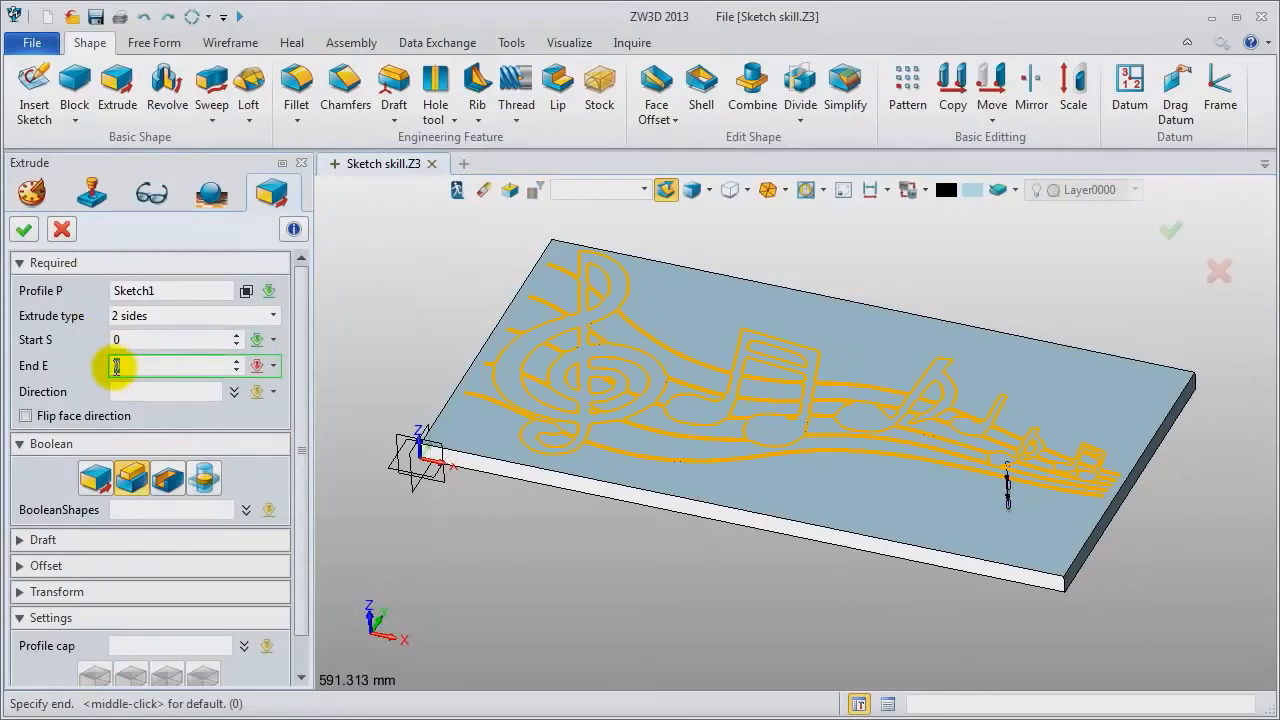
{"action": "type", "text": "2"}
{"action": "key", "text": "Return"}
{"action": "left_click", "coordinate": [41, 445]}
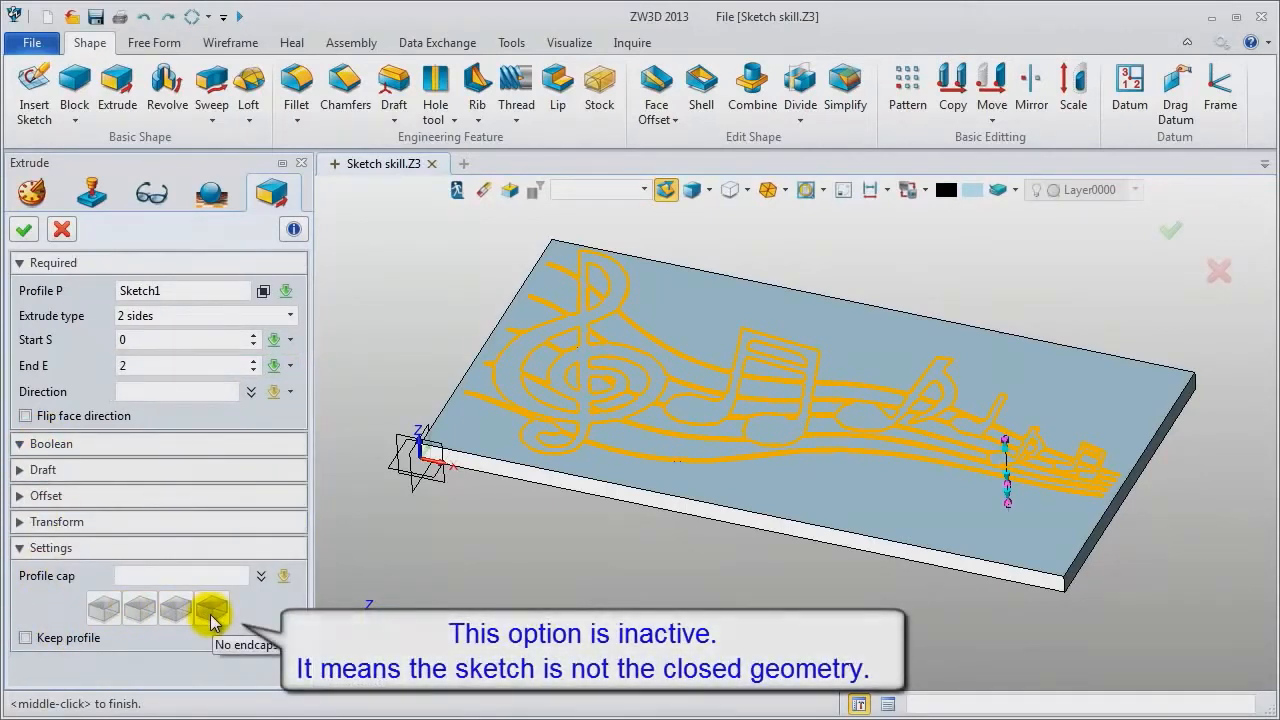
{"action": "left_click", "coordinate": [114, 445]}
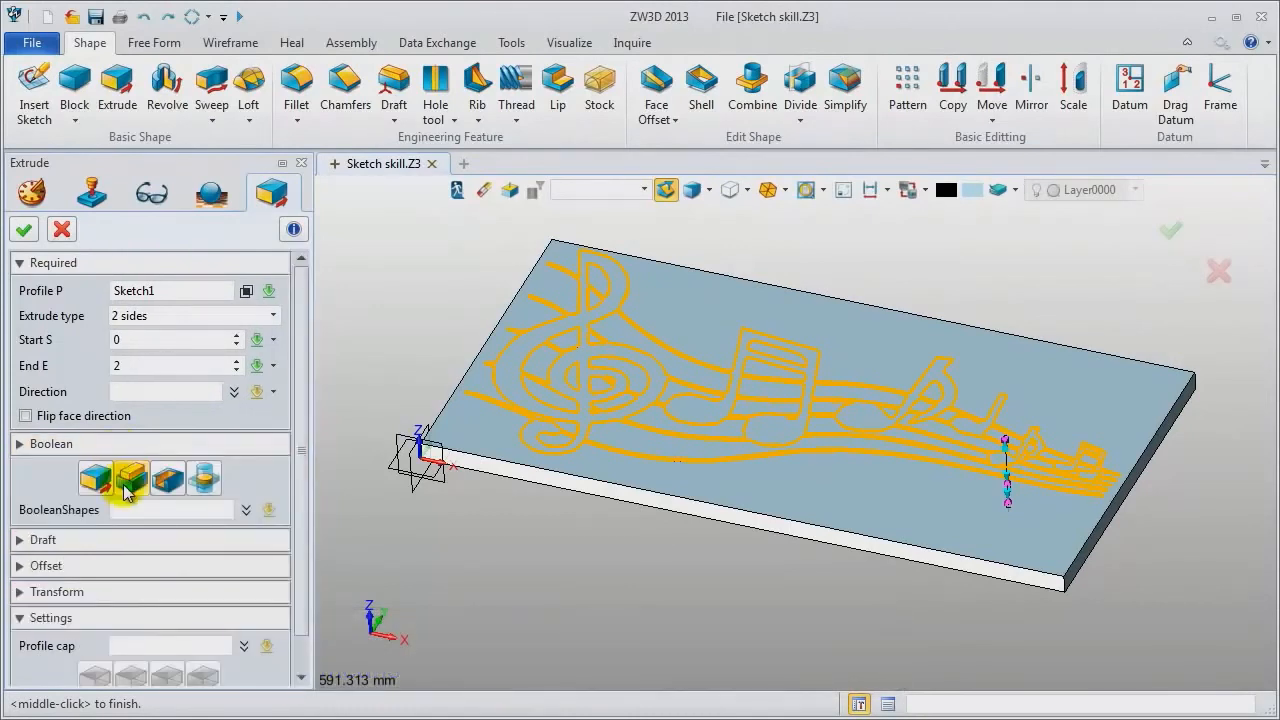
{"action": "left_click", "coordinate": [22, 232]}
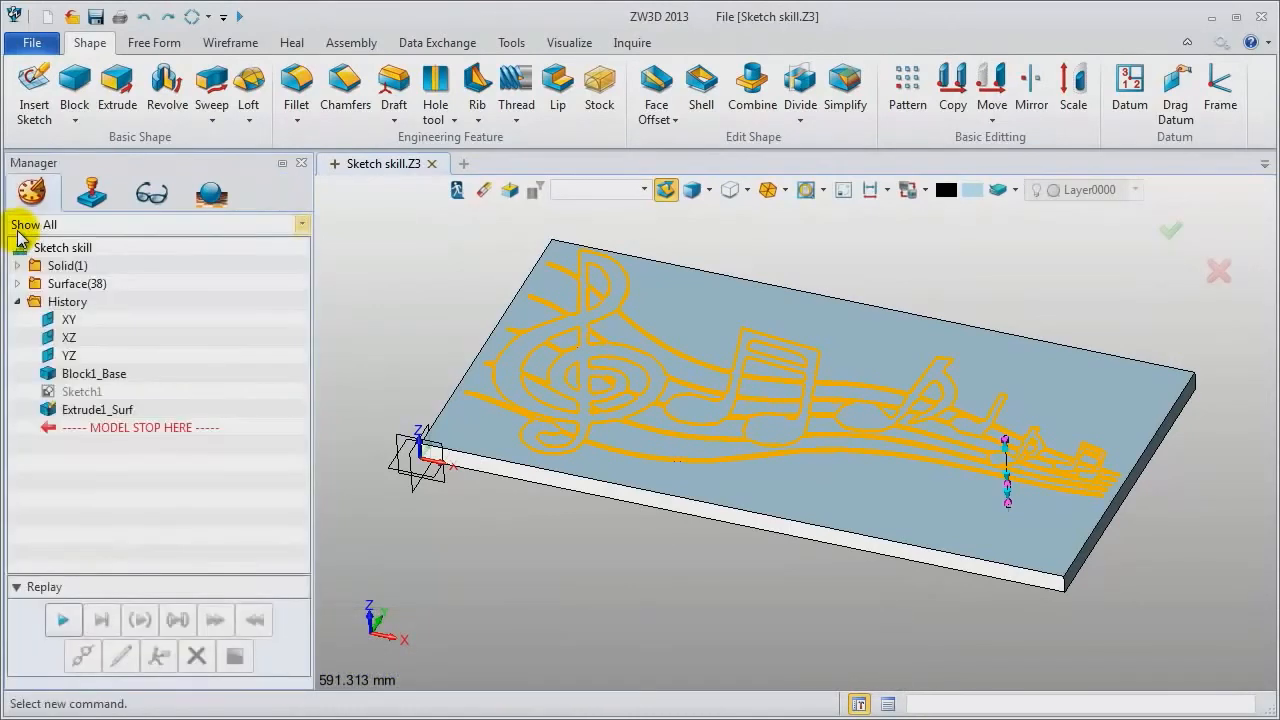
Inspect the part's solid and surface bodies to see what kind of geometry the extrusion produced.
{"action": "left_click", "coordinate": [17, 265]}
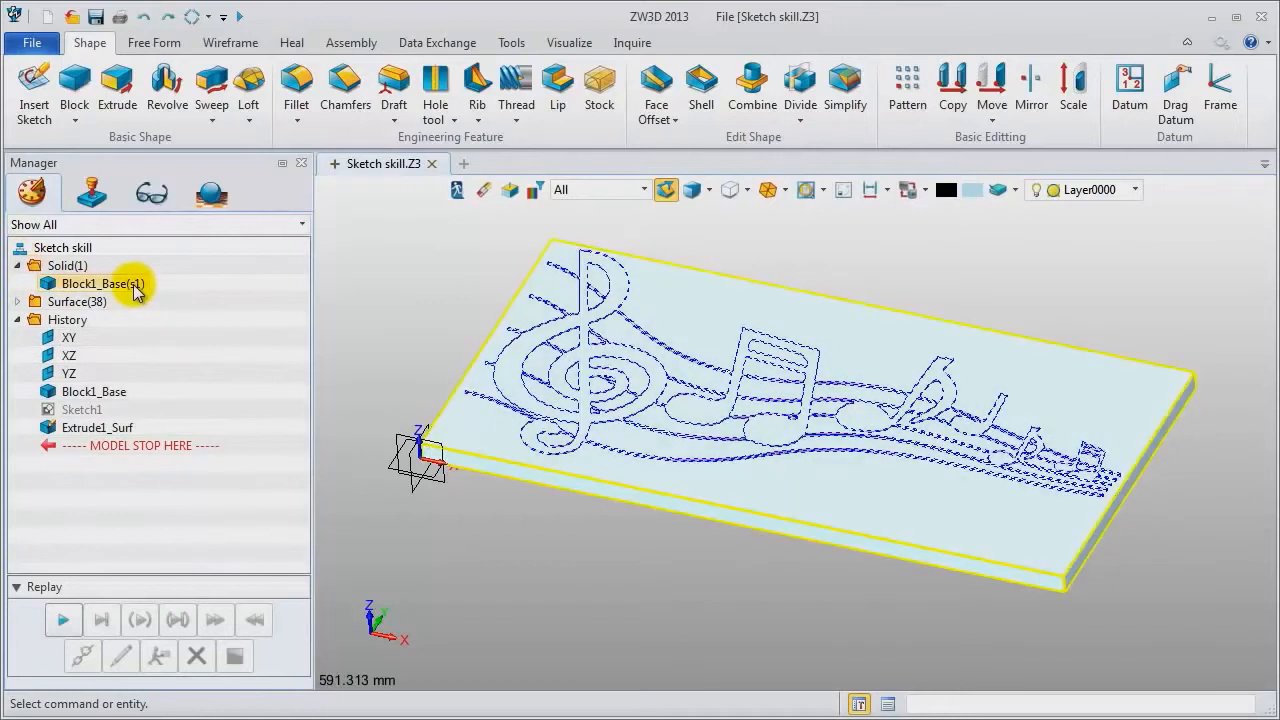
{"action": "left_click", "coordinate": [17, 302]}
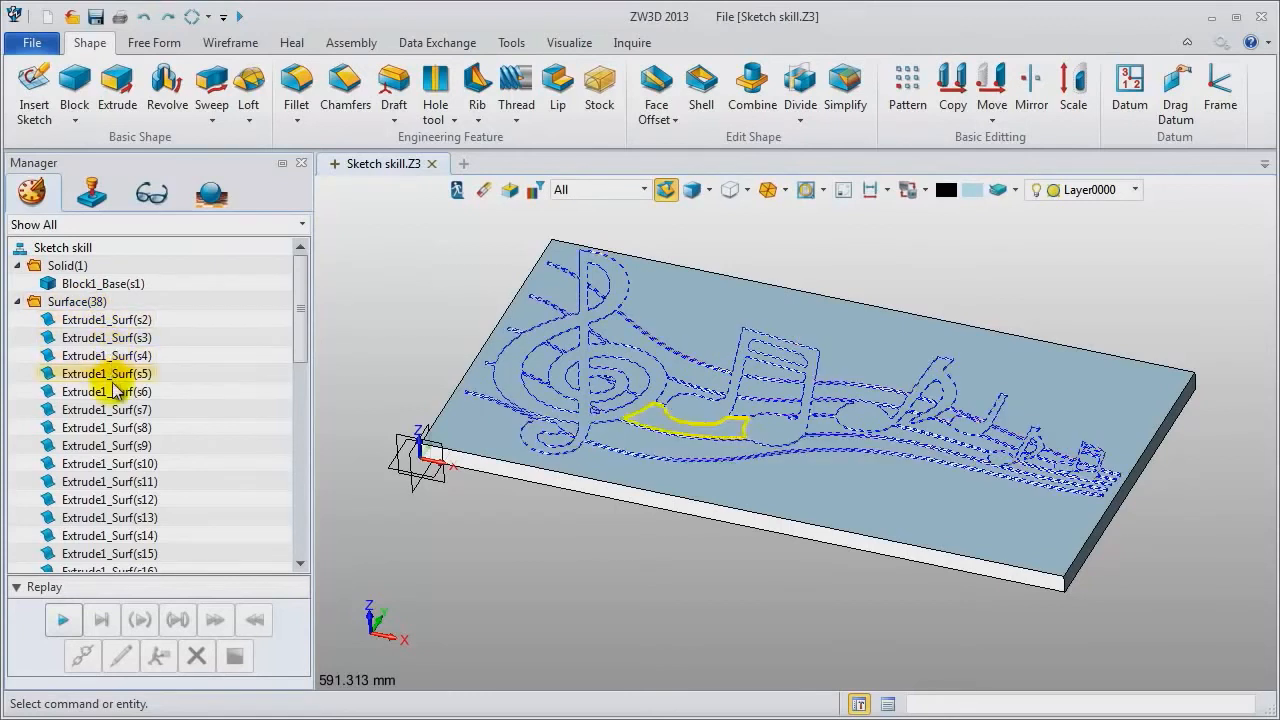
{"action": "left_click", "coordinate": [17, 302]}
Reopen Sketch1 for editing and hide the block so that only the sketch curves are displayed.
{"action": "right_click", "coordinate": [100, 410]}
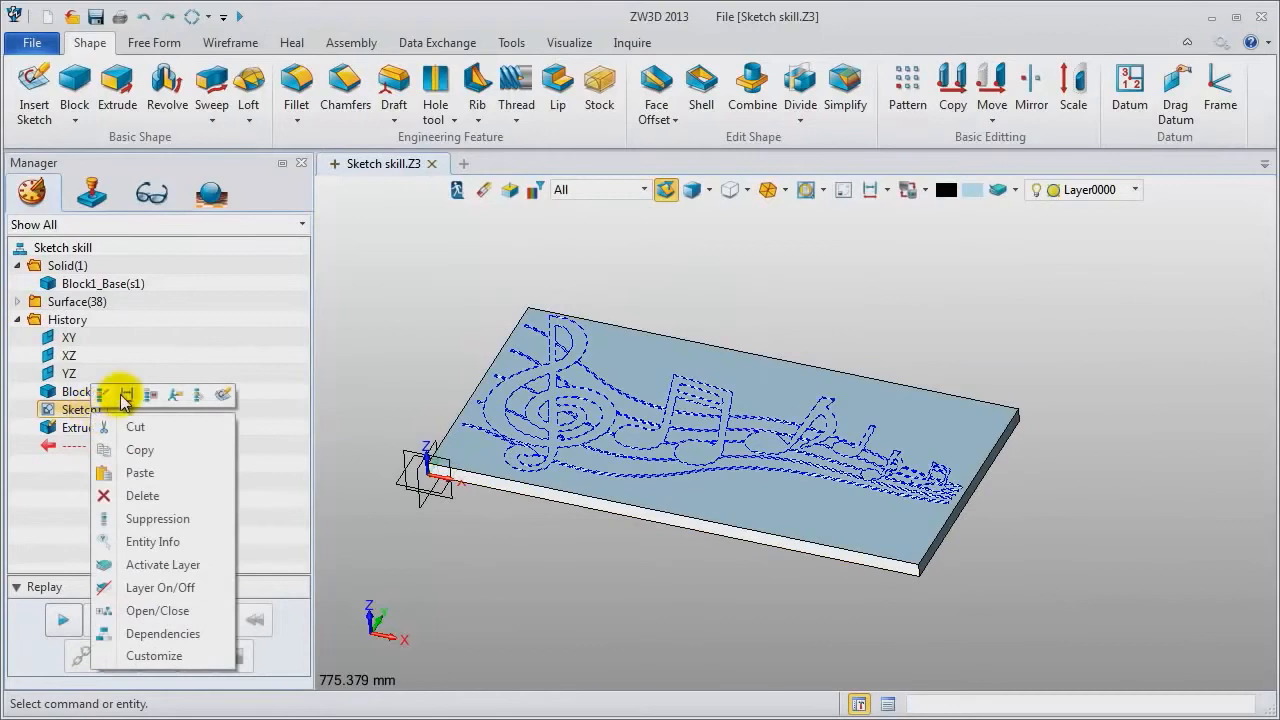
{"action": "left_click", "coordinate": [104, 396]}
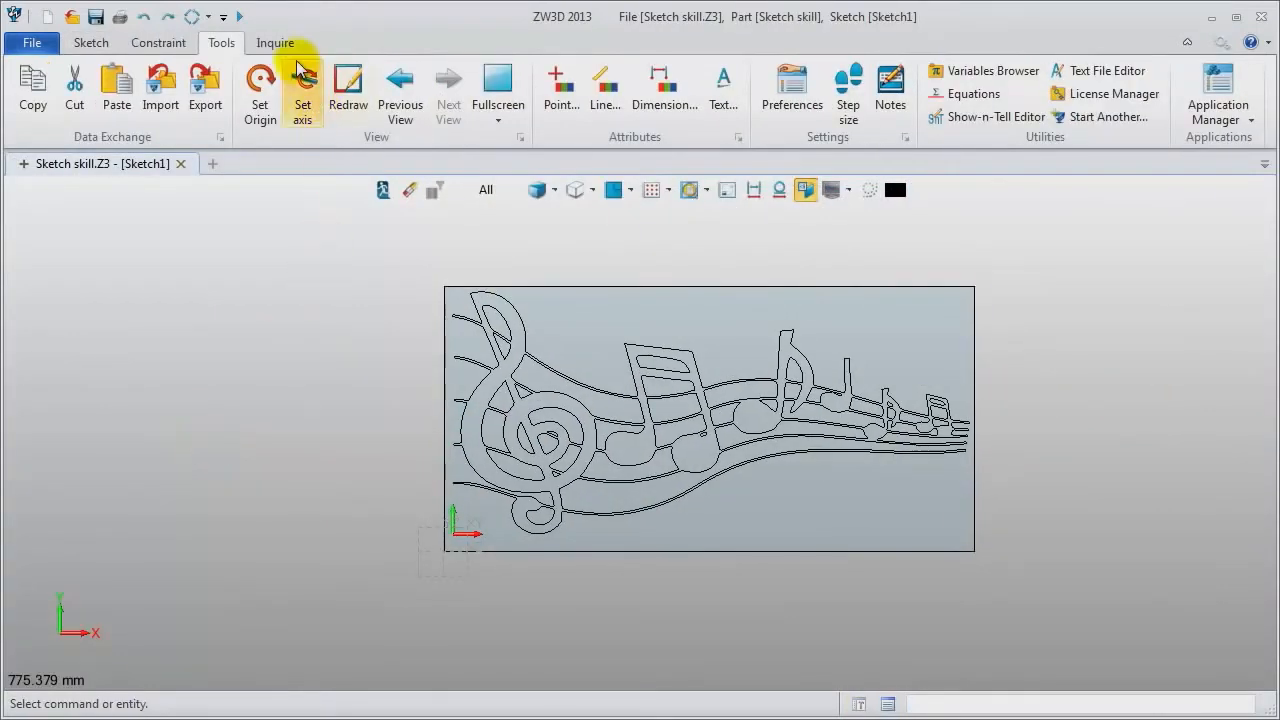
{"action": "left_click", "coordinate": [726, 193]}
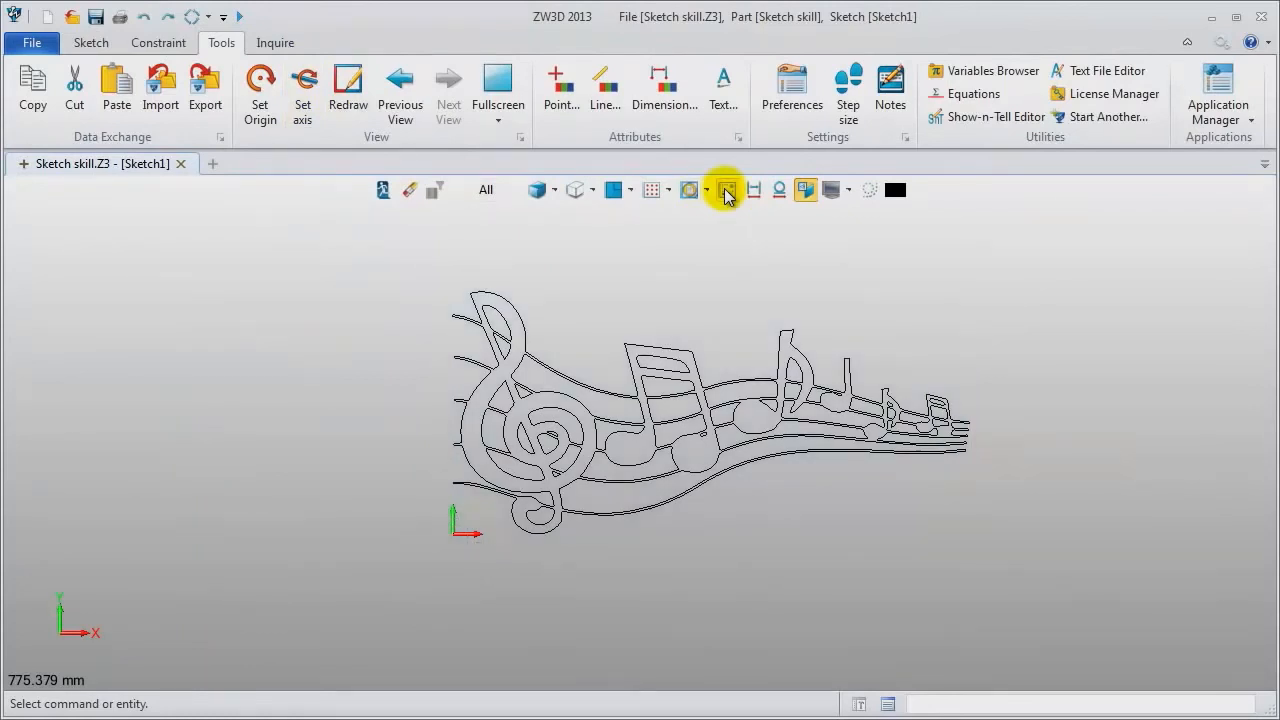
{"action": "scroll", "coordinate": [829, 273], "scroll_direction": "up", "scroll_amount": 3}
{"action": "middle_click_drag", "start_coordinate": [853, 306], "coordinate": [804, 310]}
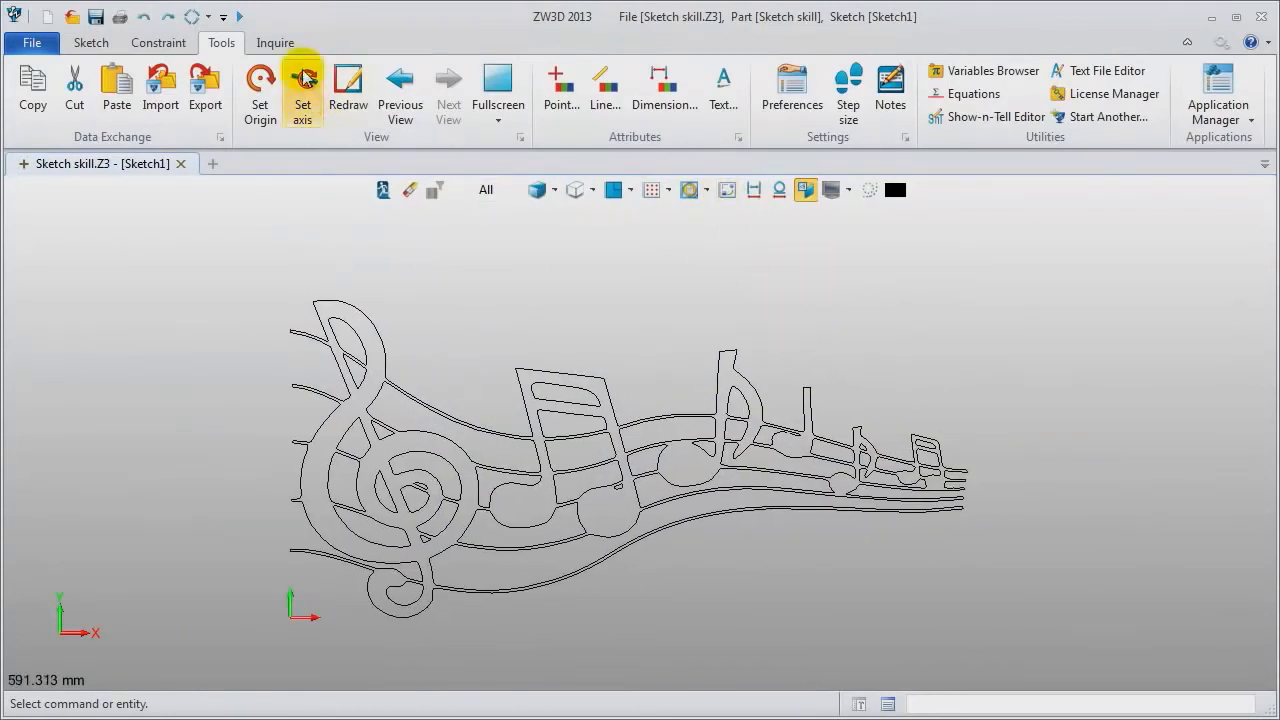
Check the curve connectivity of all Sketch1 curves and examine the marked open endpoints up close.
{"action": "left_click", "coordinate": [284, 43]}
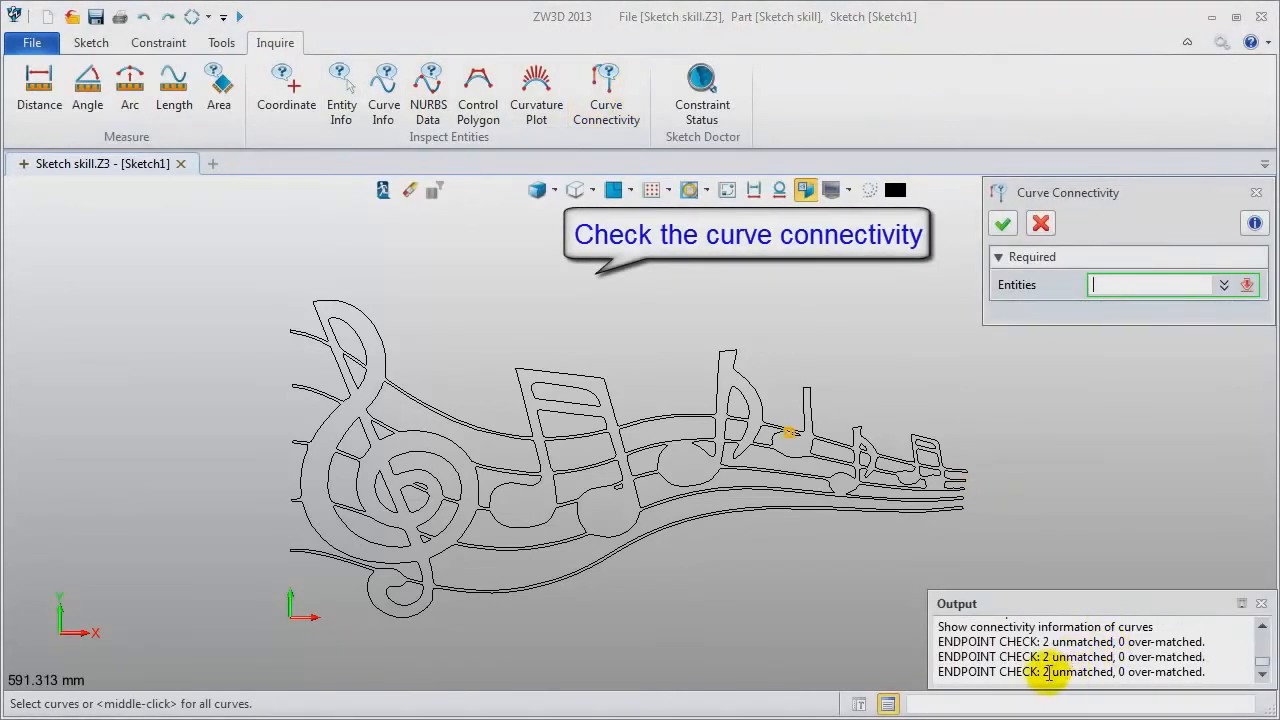
{"action": "left_click_drag", "start_coordinate": [1045, 673], "coordinate": [1210, 685]}
{"action": "left_click", "coordinate": [1220, 676]}
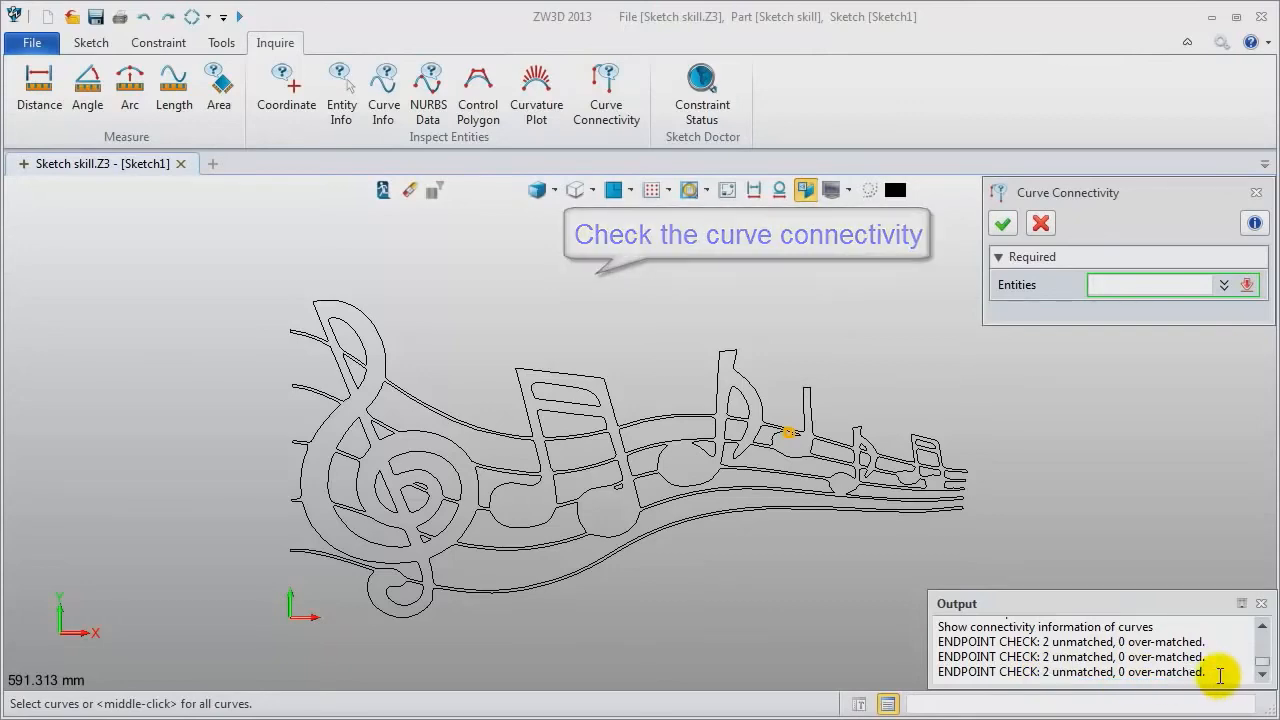
{"action": "scroll", "coordinate": [838, 516], "scroll_direction": "up", "scroll_amount": 2}
{"action": "scroll", "coordinate": [800, 470], "scroll_direction": "up", "scroll_amount": 2}
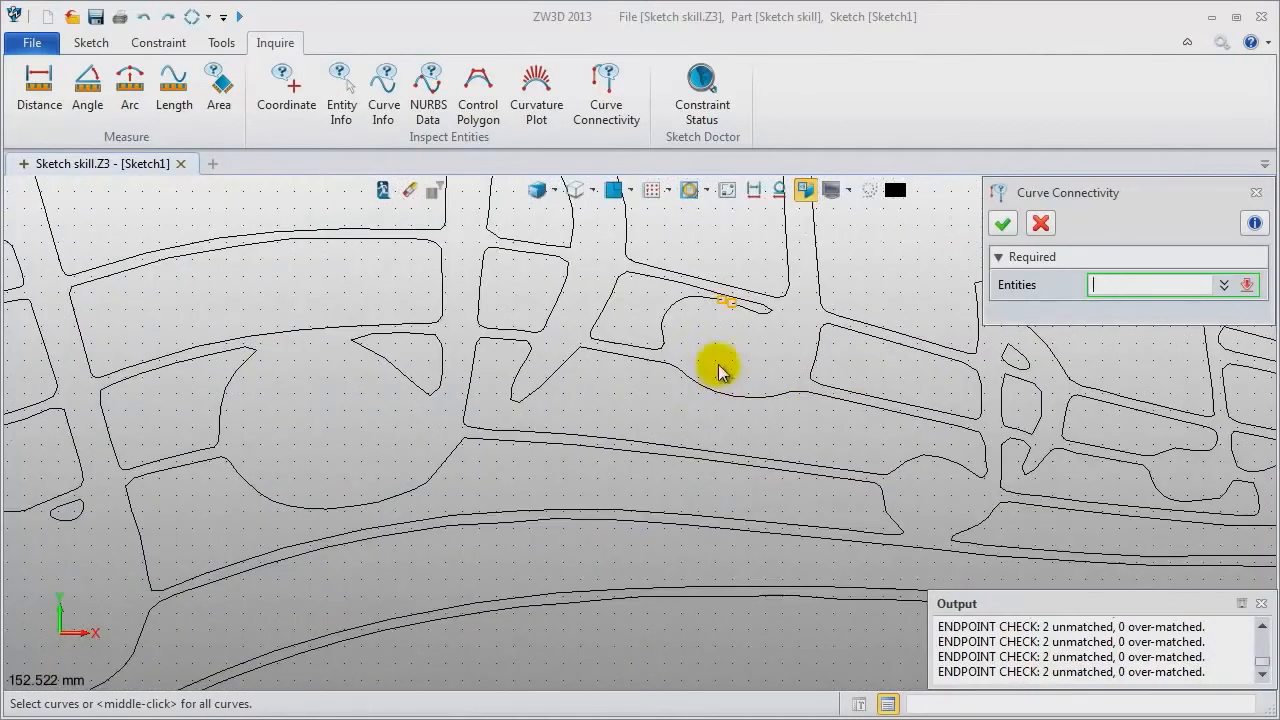
{"action": "scroll", "coordinate": [643, 414], "scroll_direction": "up", "scroll_amount": 1}
{"action": "left_click", "coordinate": [668, 388]}
{"action": "scroll", "coordinate": [640, 376], "scroll_direction": "up", "scroll_amount": 2}
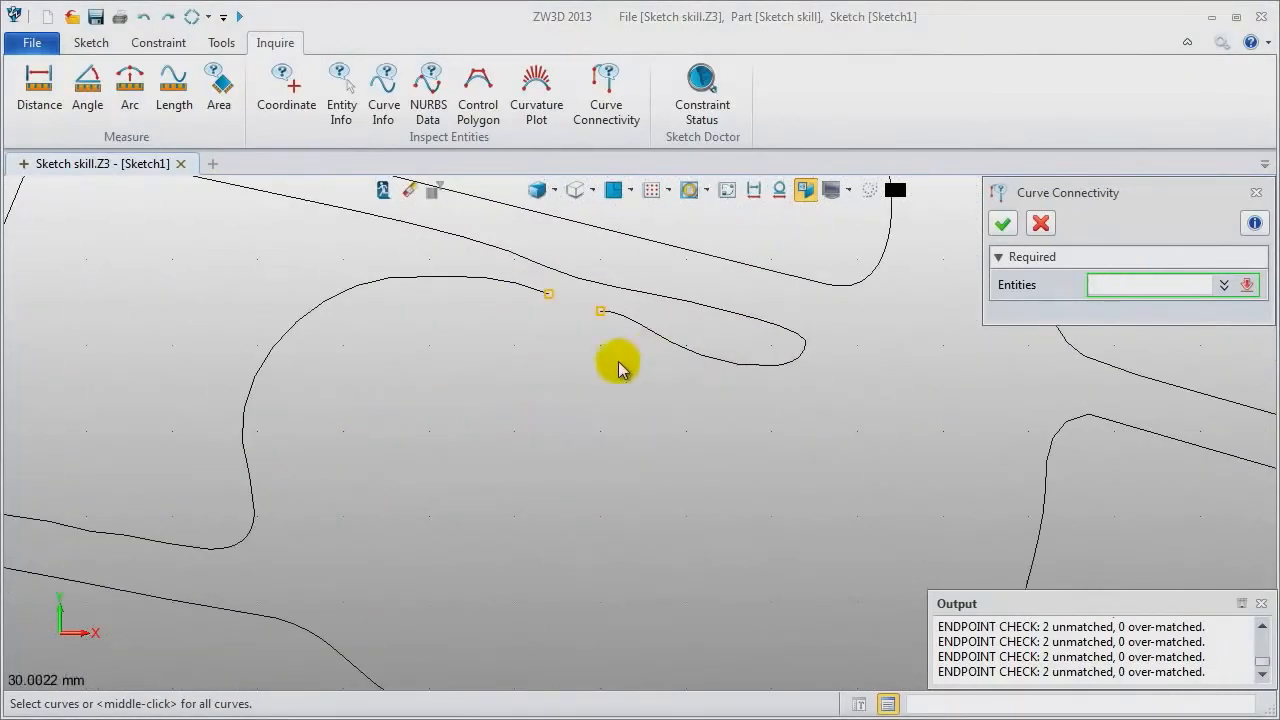
{"action": "scroll", "coordinate": [557, 314], "scroll_direction": "up", "scroll_amount": 1}
{"action": "middle_click_drag", "start_coordinate": [566, 343], "coordinate": [534, 491]}
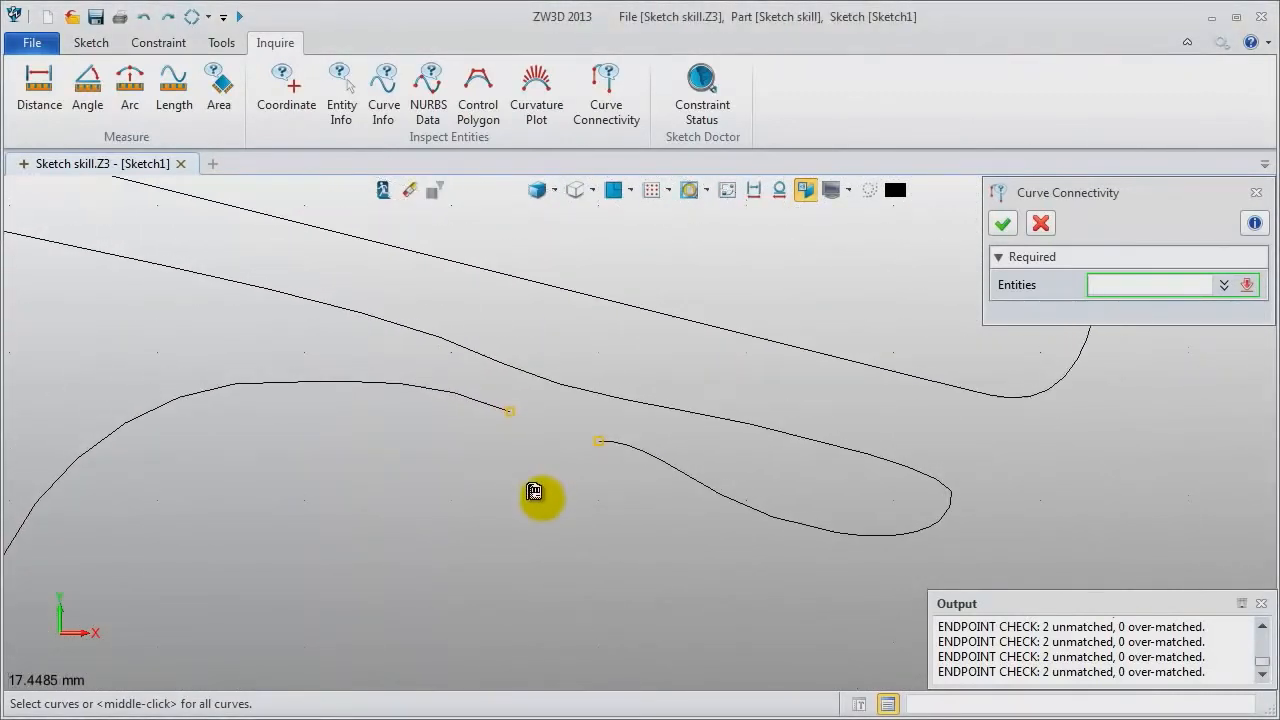
Bridge the gap between the two open curve ends with a Curvature blend, weight -0.45, trimming both and keeping both long sides.
{"action": "left_click", "coordinate": [152, 40]}
{"action": "left_click", "coordinate": [92, 43]}
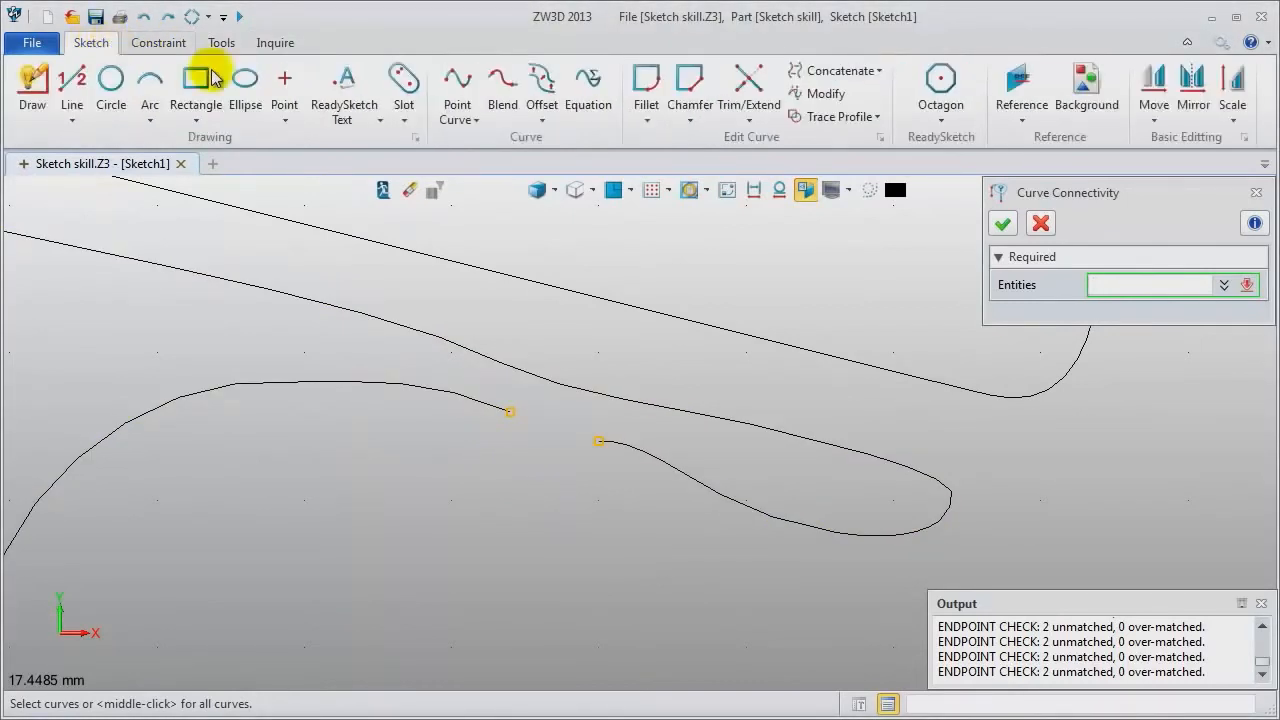
{"action": "left_click", "coordinate": [503, 90]}
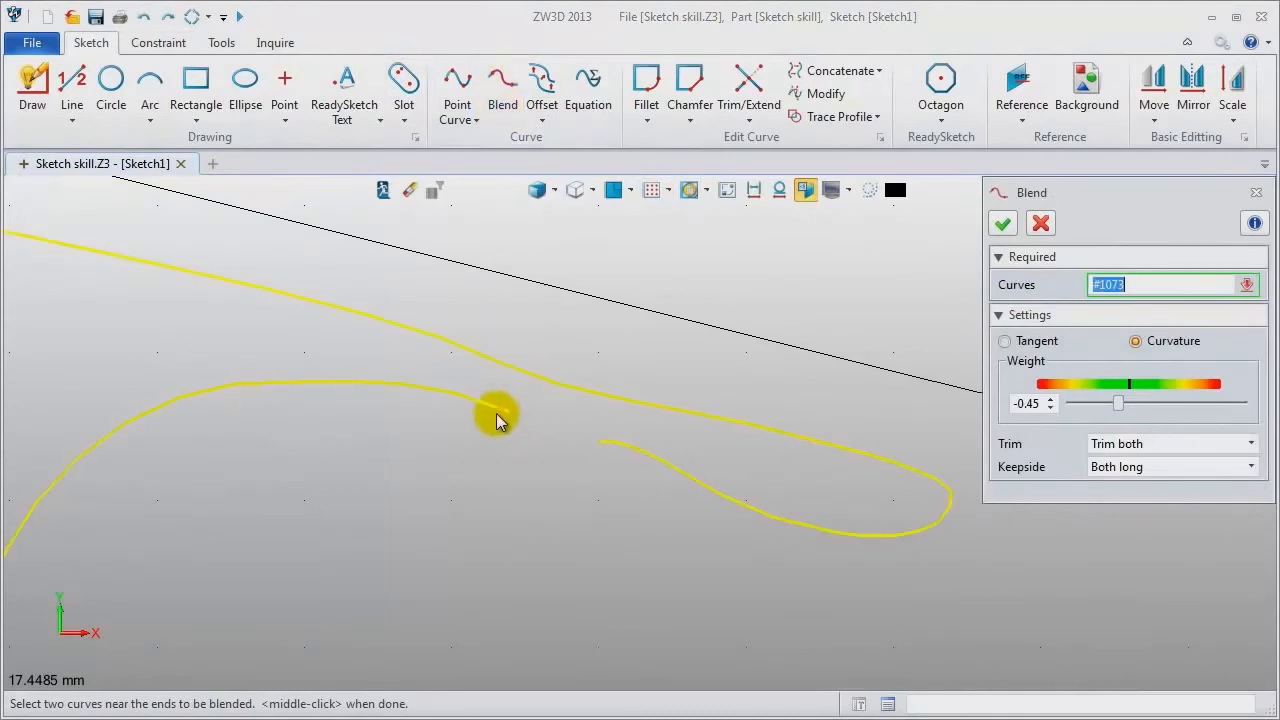
{"action": "scroll", "coordinate": [490, 415], "scroll_direction": "up", "scroll_amount": 2}
{"action": "scroll", "coordinate": [497, 411], "scroll_direction": "up", "scroll_amount": 1}
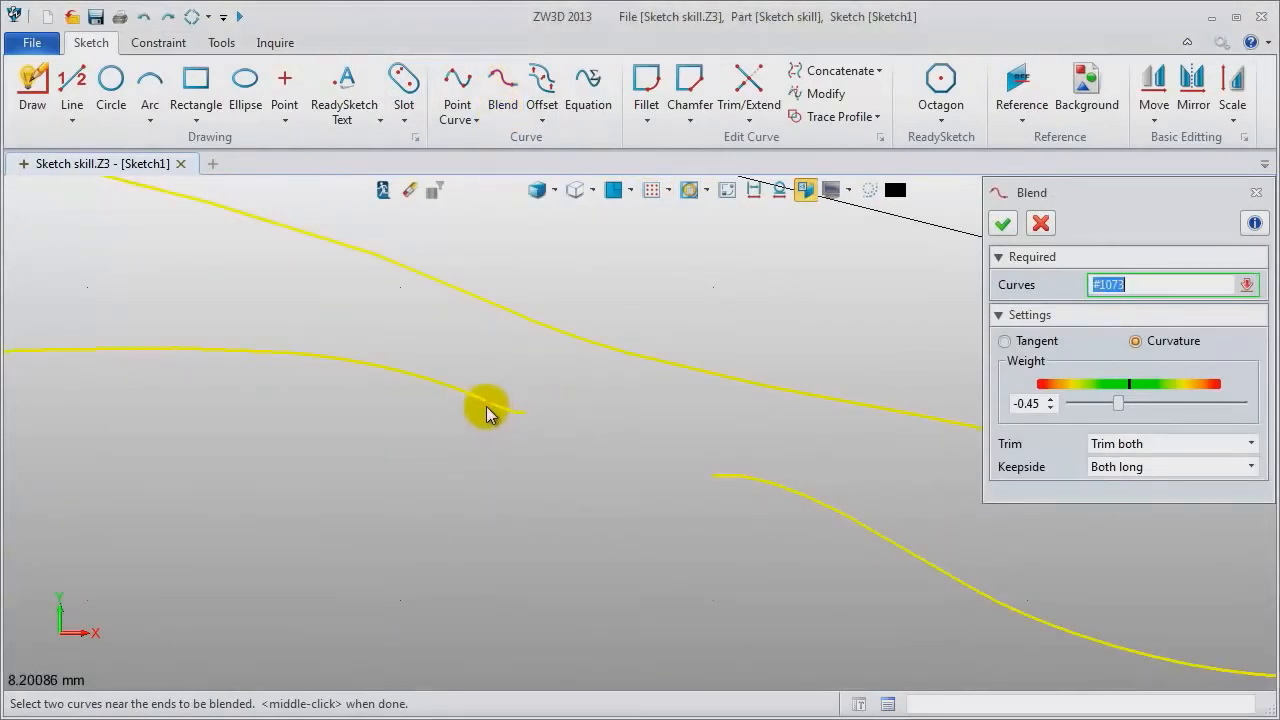
{"action": "left_click", "coordinate": [488, 411]}
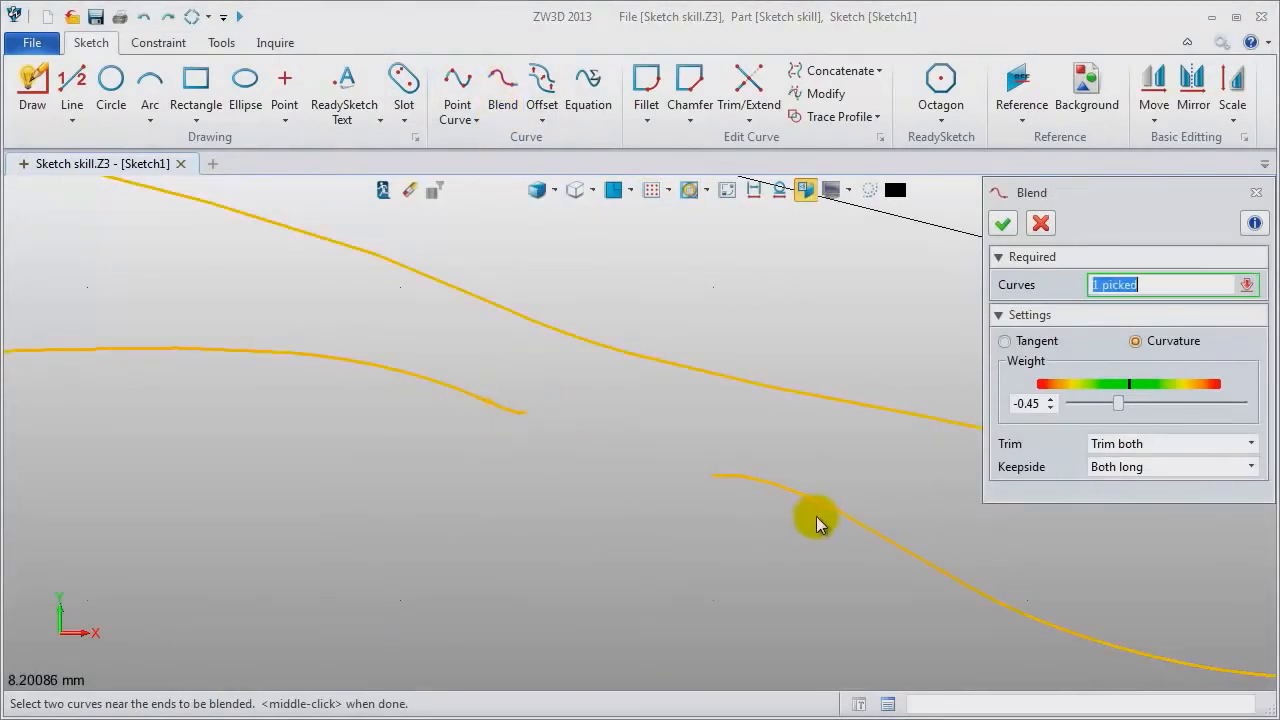
{"action": "left_click", "coordinate": [759, 482]}
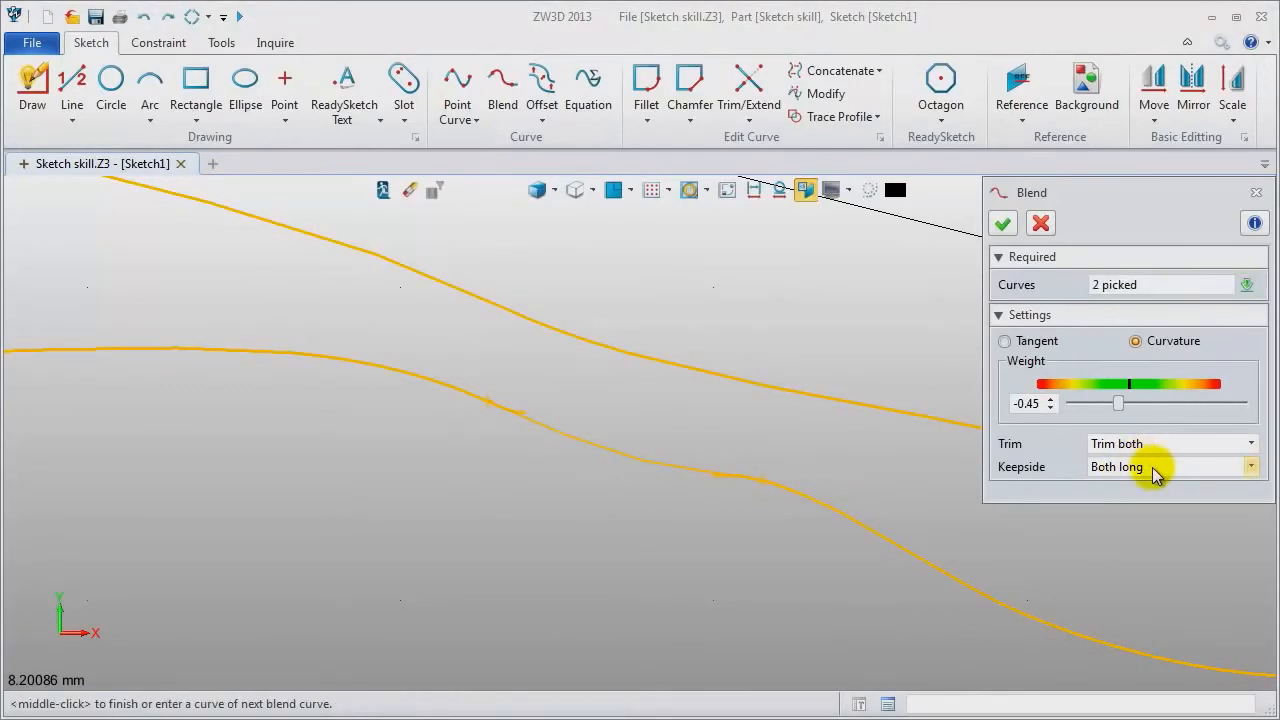
{"action": "scroll", "coordinate": [687, 495], "scroll_direction": "up", "scroll_amount": 1}
{"action": "left_click", "coordinate": [1003, 223]}
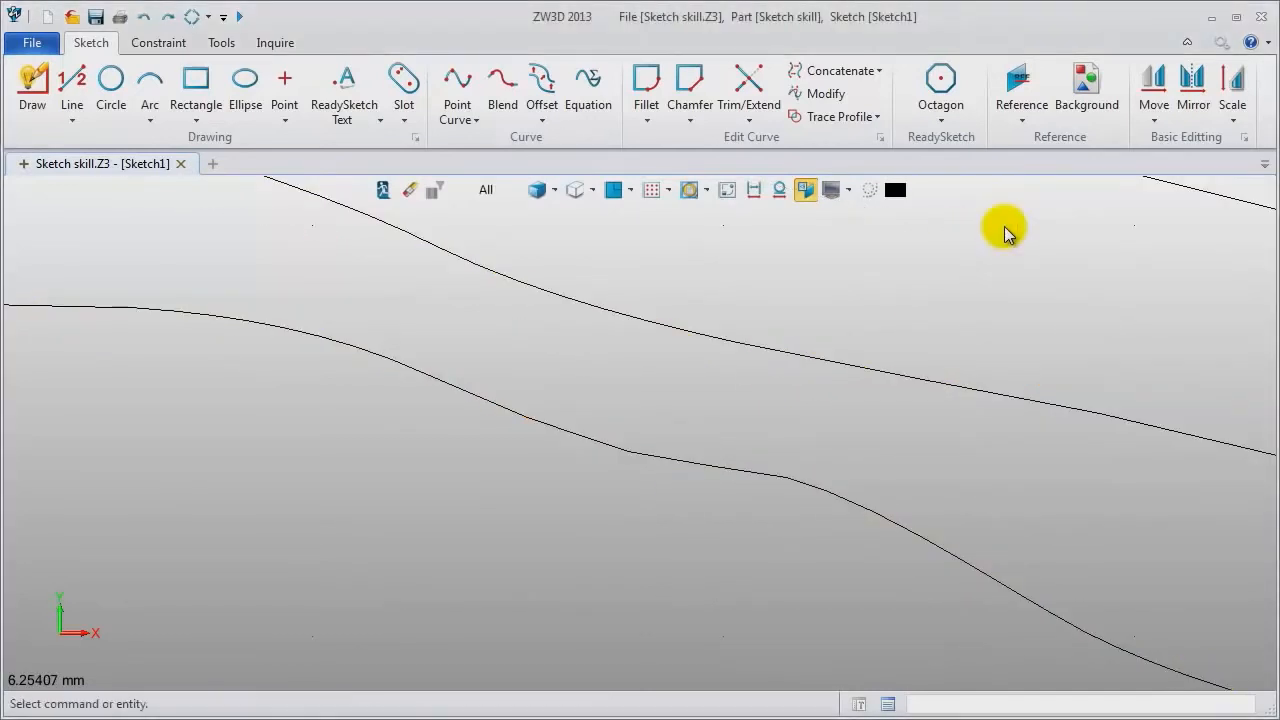
{"action": "left_click", "coordinate": [676, 468]}
{"action": "scroll", "coordinate": [652, 537], "scroll_direction": "down", "scroll_amount": 3}
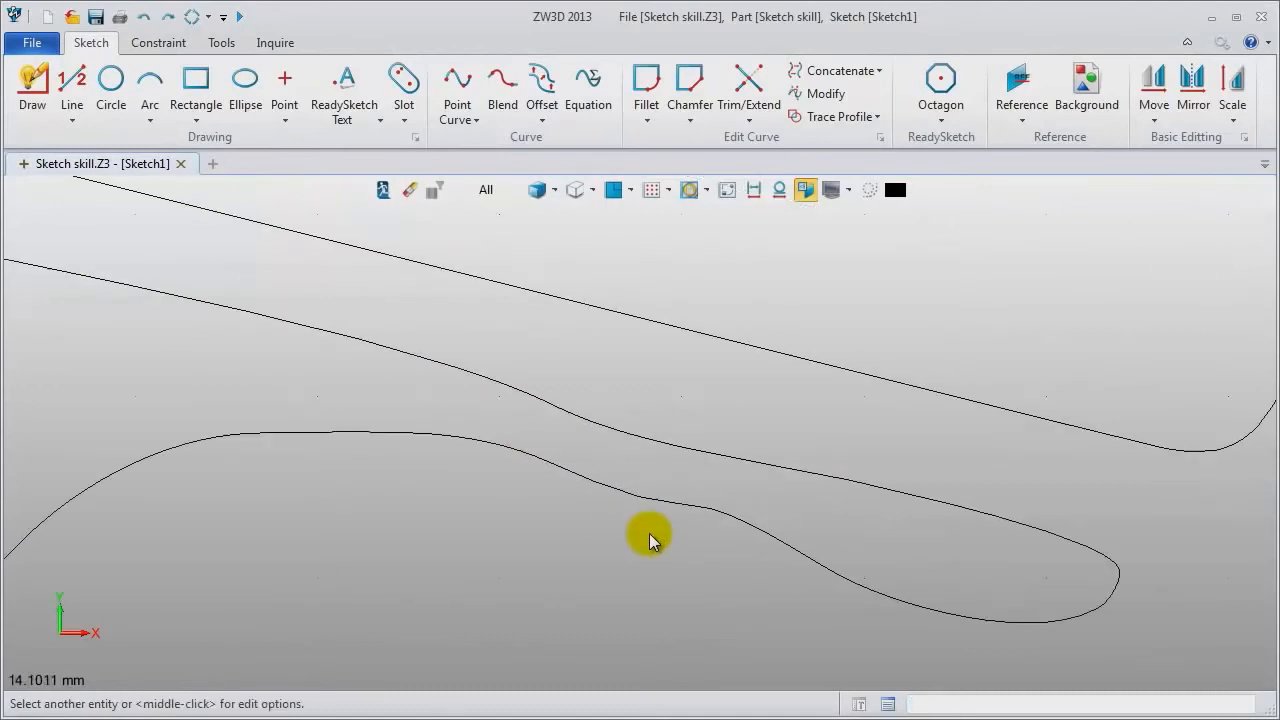
Recheck the curve connectivity of the whole sketch for unmatched endpoints, and close the results.
{"action": "key", "text": "ctrl+a"}
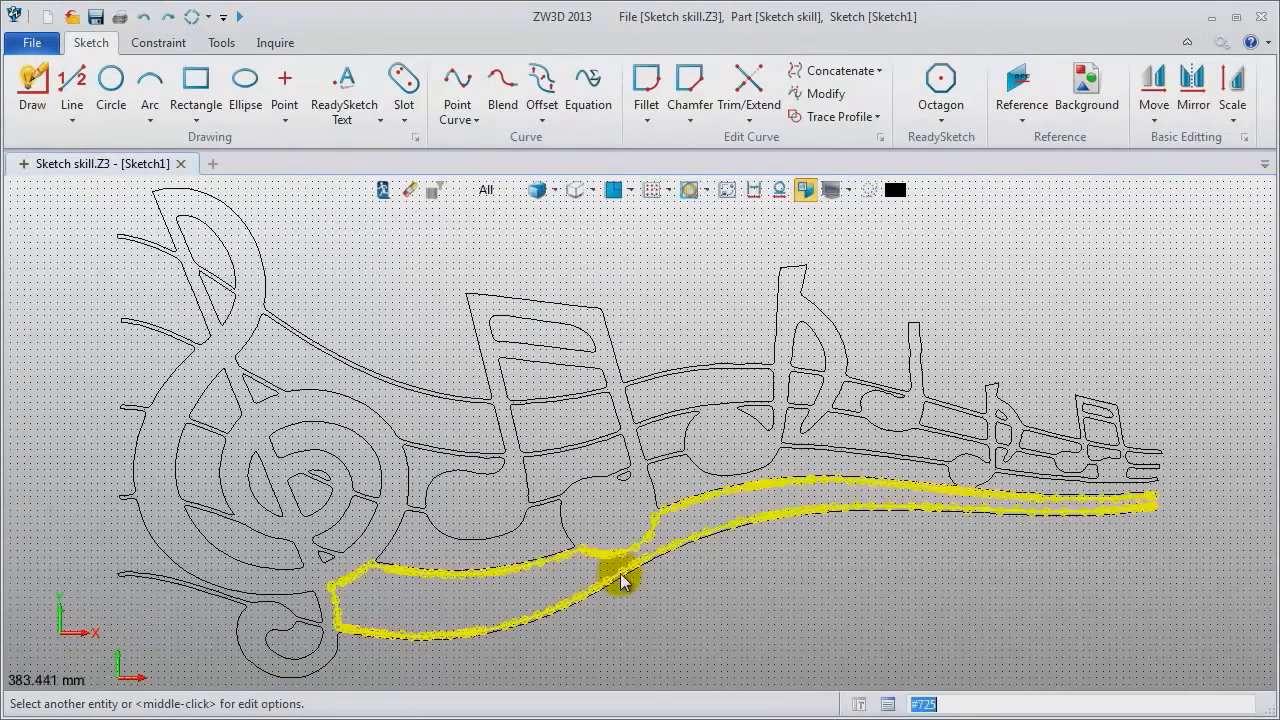
{"action": "left_click", "coordinate": [276, 42]}
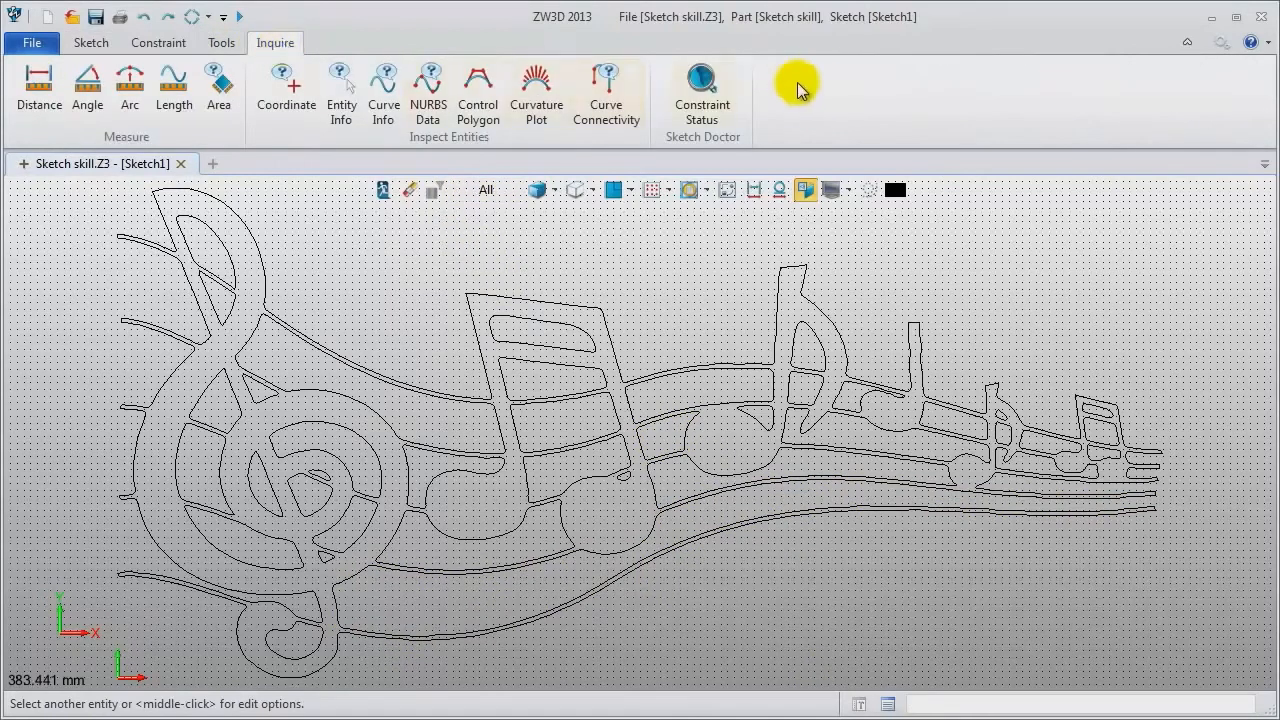
{"action": "left_click", "coordinate": [612, 103]}
{"action": "middle_click", "coordinate": [683, 223]}
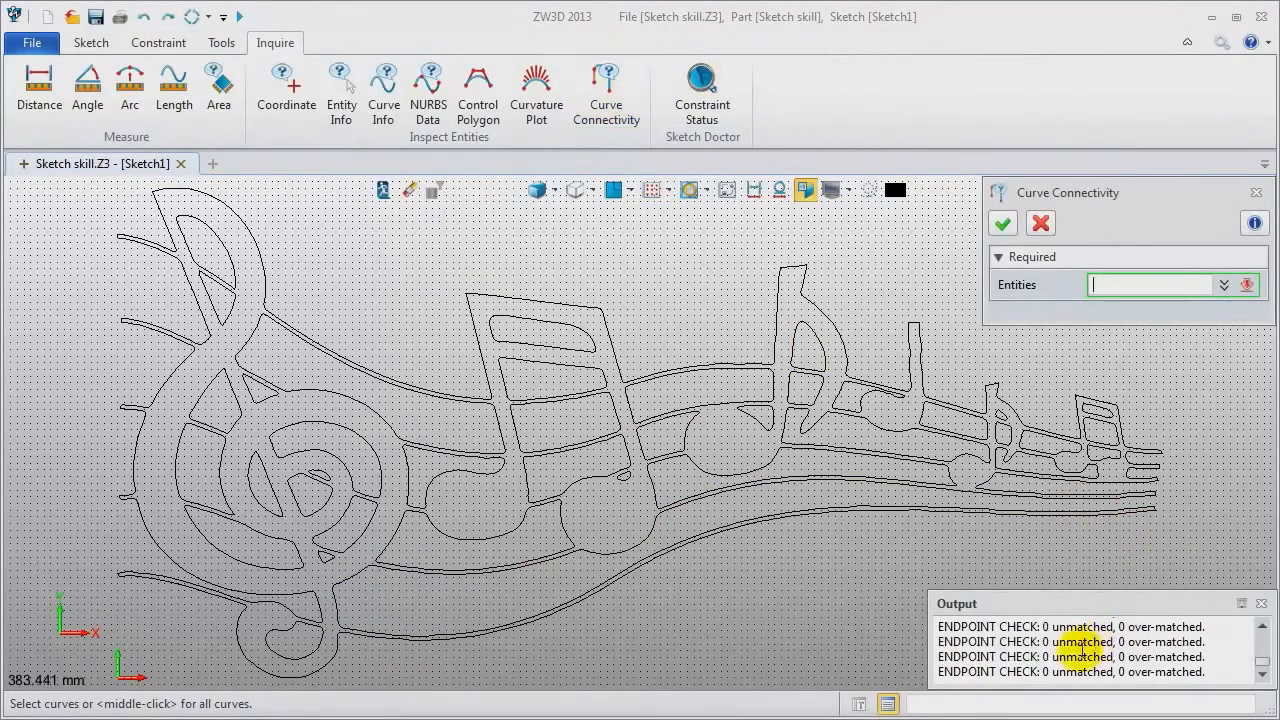
{"action": "left_click_drag", "start_coordinate": [1045, 675], "coordinate": [1222, 672]}
{"action": "left_click", "coordinate": [1222, 672]}
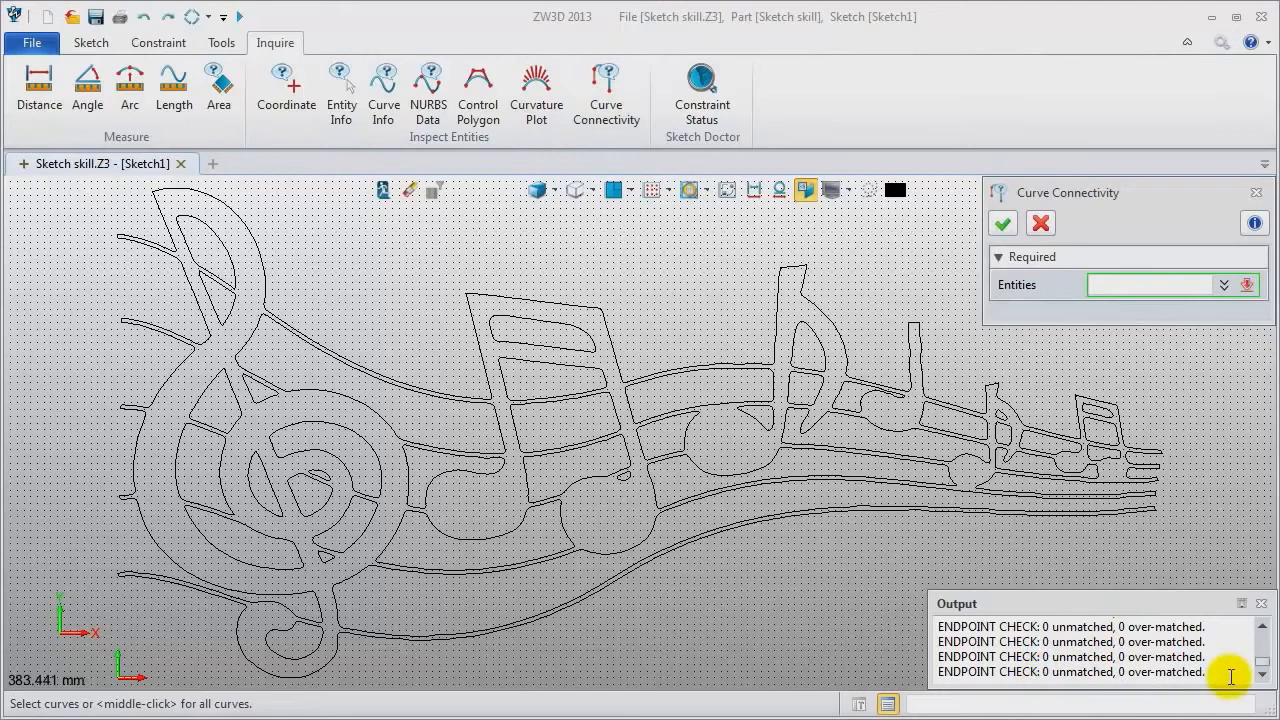
{"action": "left_click", "coordinate": [1263, 605]}
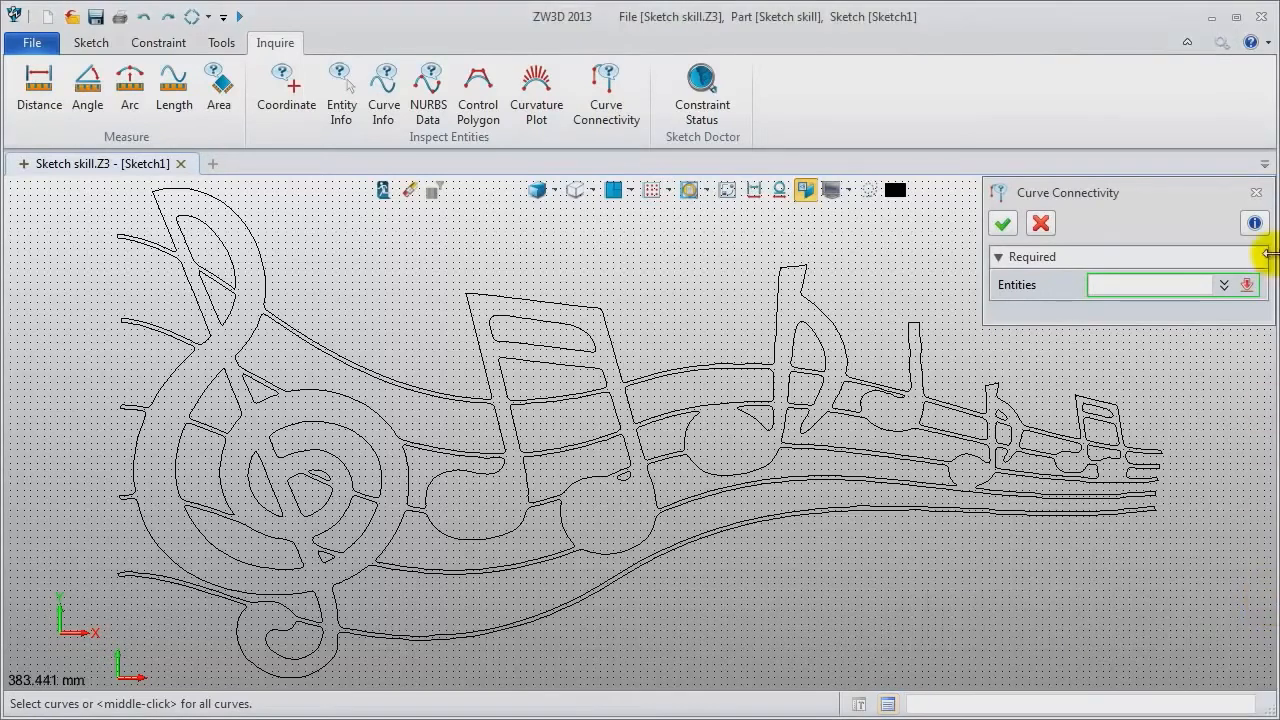
{"action": "left_click", "coordinate": [1256, 192]}
Exit the sketch to regenerate the extrusion and list the part's solid bodies.
{"action": "left_click", "coordinate": [381, 192]}
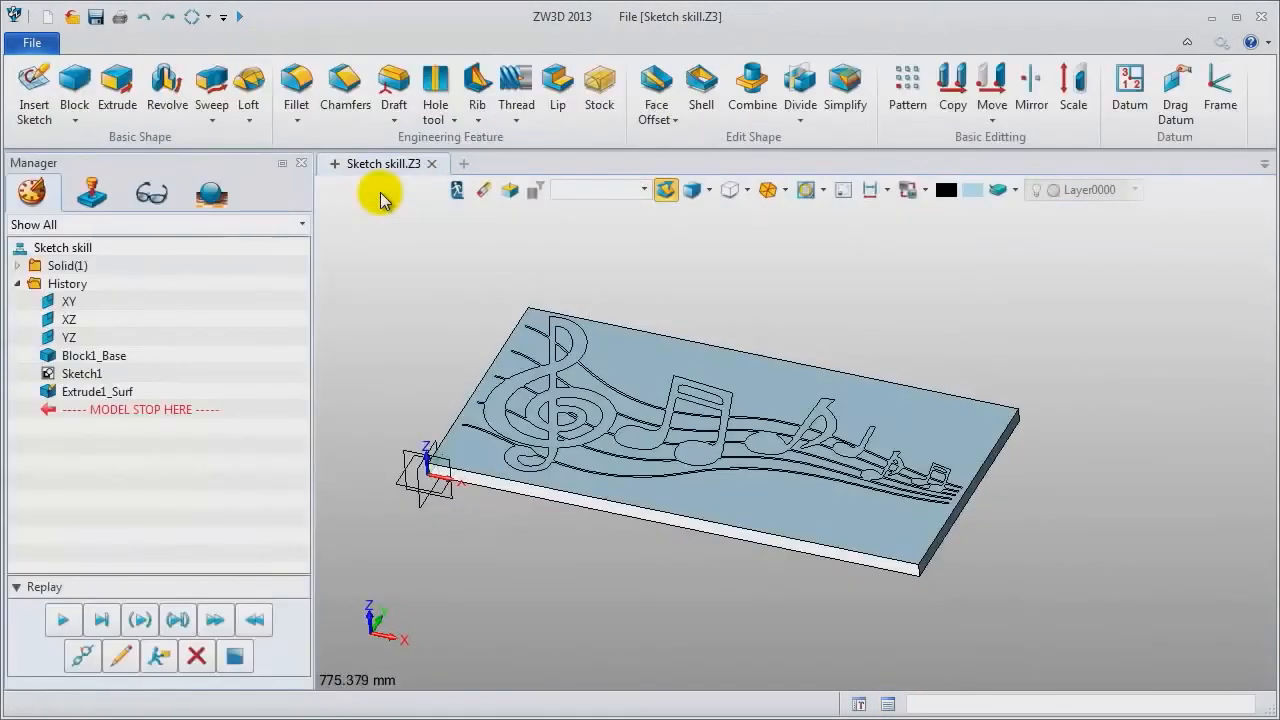
{"action": "left_click", "coordinate": [18, 266]}
{"action": "scroll", "coordinate": [385, 343], "scroll_direction": "up", "scroll_amount": 2}
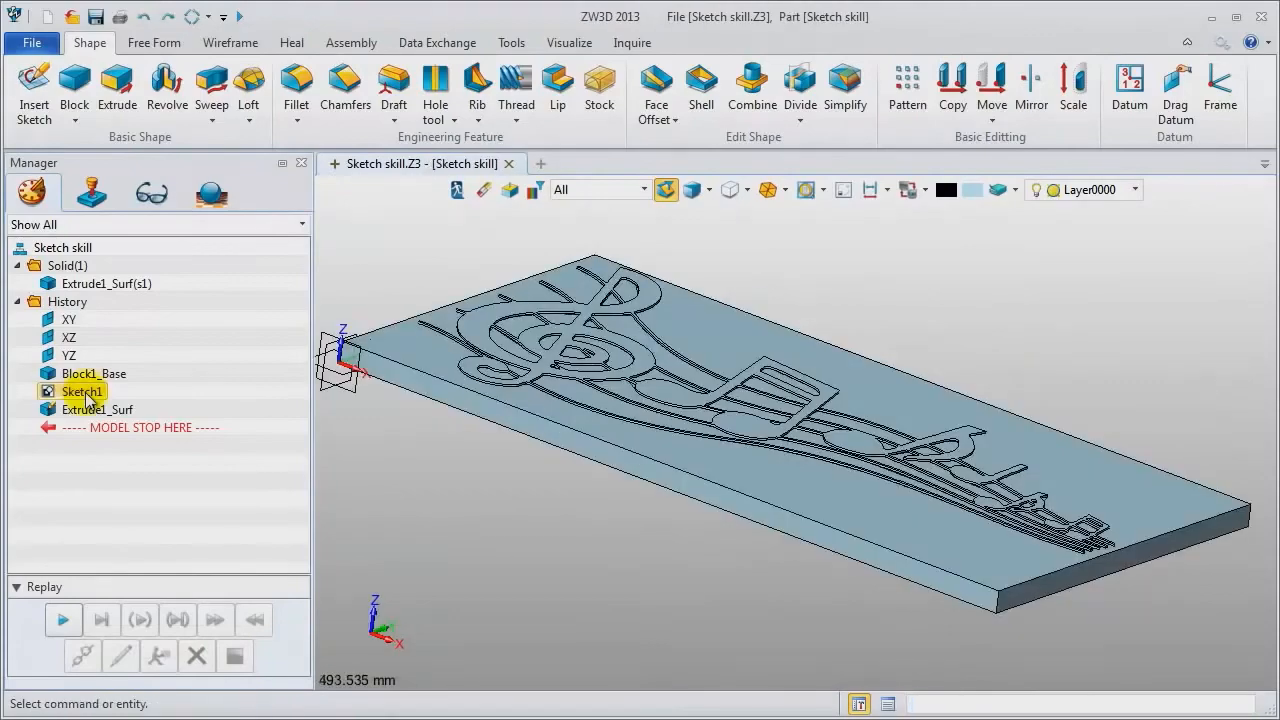
Reopen Sketch1 and copy all its curves to the clipboard with base point 0,0.
{"action": "right_click", "coordinate": [87, 393]}
{"action": "left_click", "coordinate": [98, 376]}
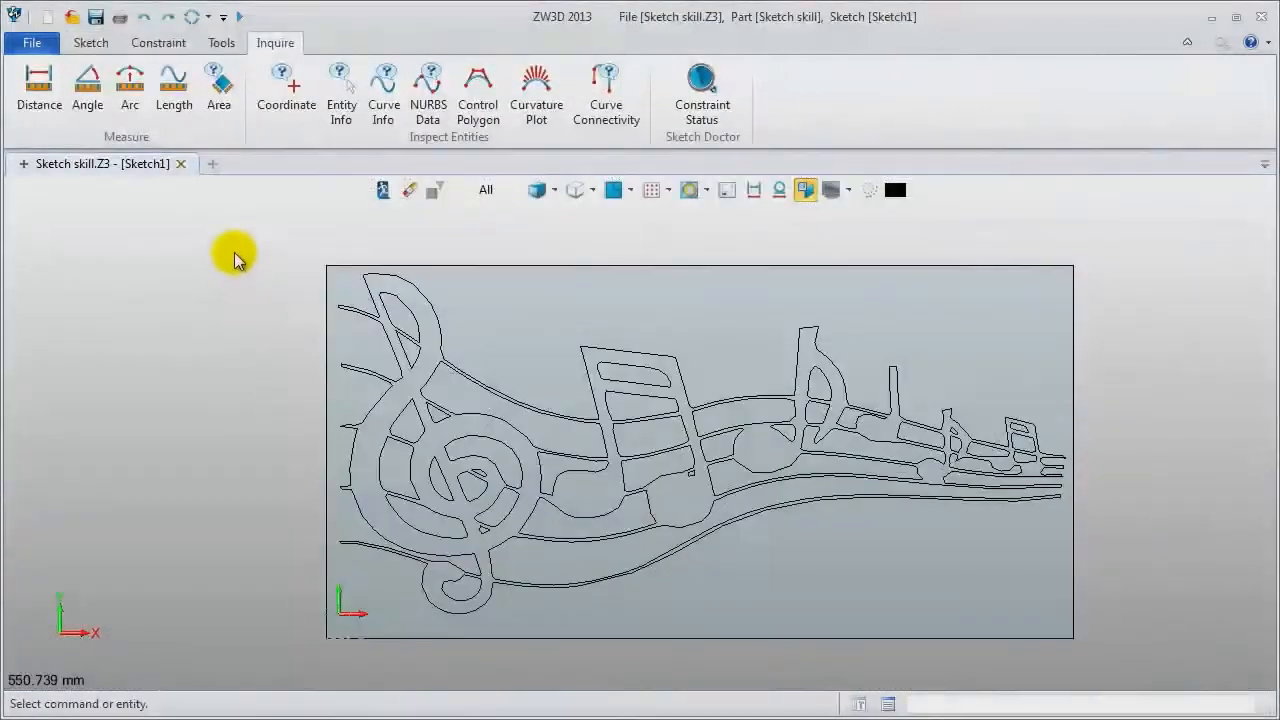
{"action": "mouse_move", "coordinate": [231, 238]}
{"action": "left_mouse_down"}
{"action": "mouse_move", "coordinate": [680, 480]}
{"action": "mouse_move", "coordinate": [1121, 667]}
{"action": "left_mouse_up"}
{"action": "key", "text": "ctrl+c"}
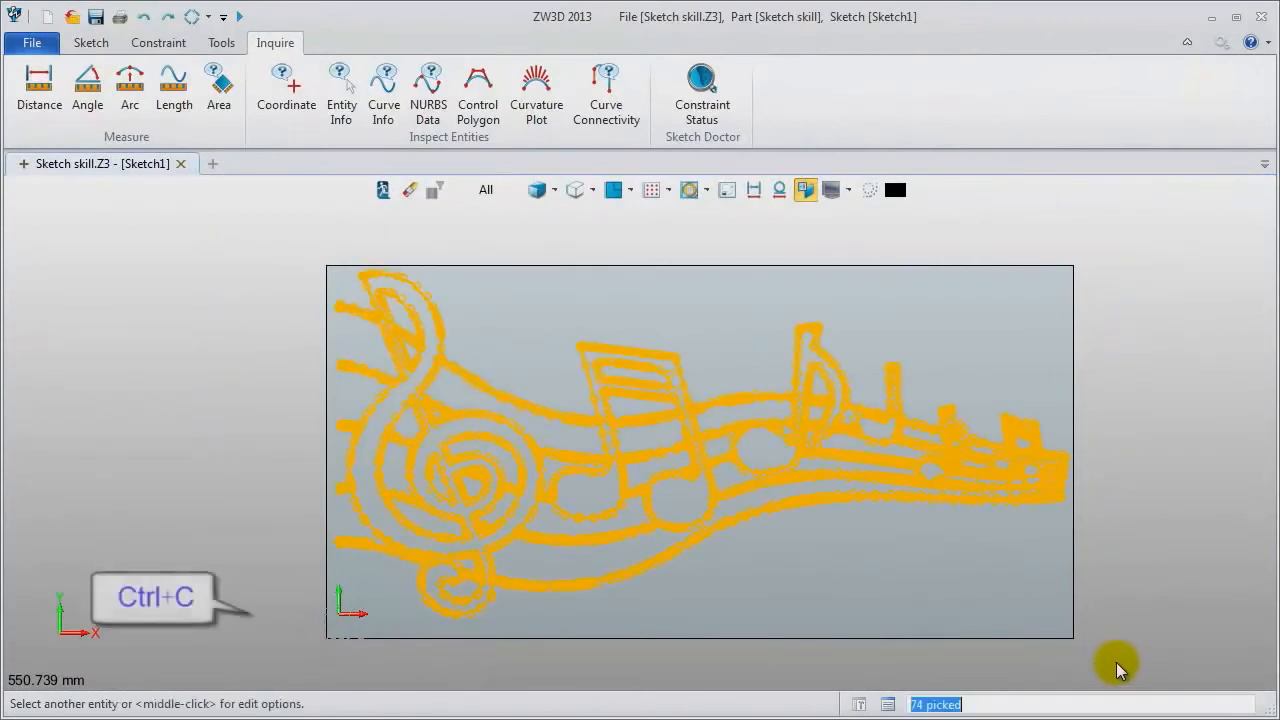
{"action": "left_click", "coordinate": [340, 616]}
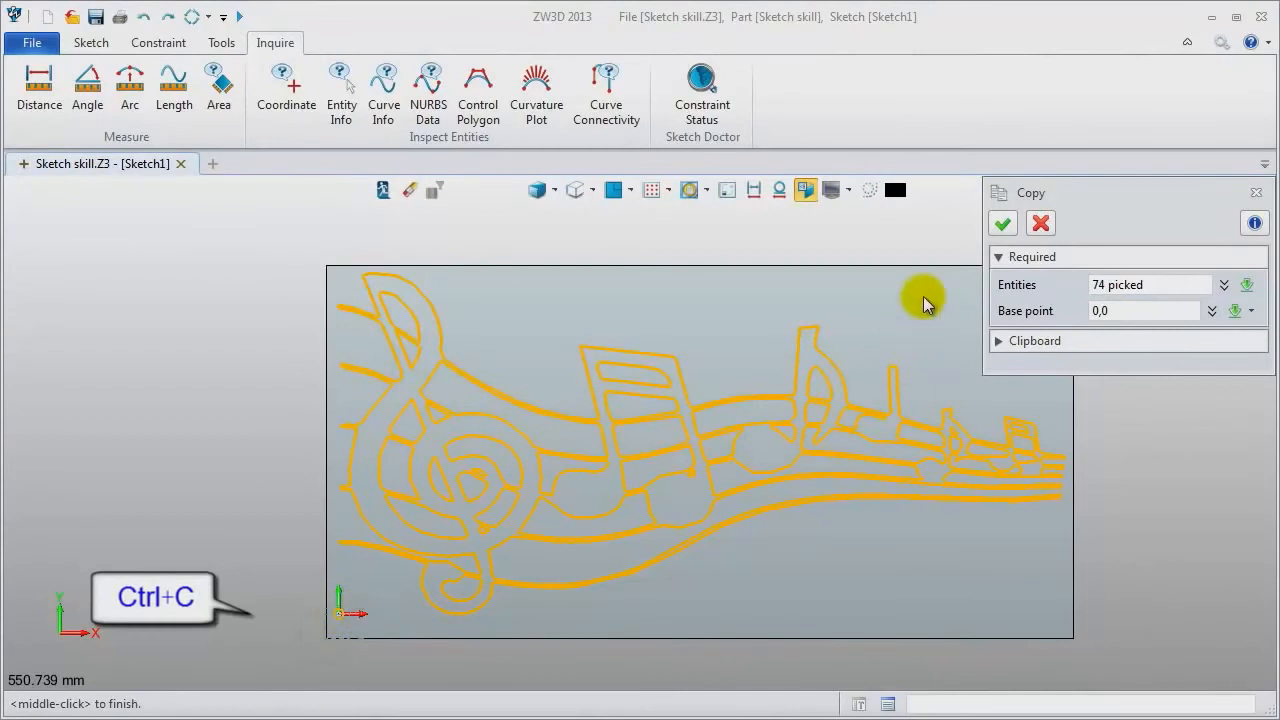
{"action": "left_click", "coordinate": [1012, 225]}
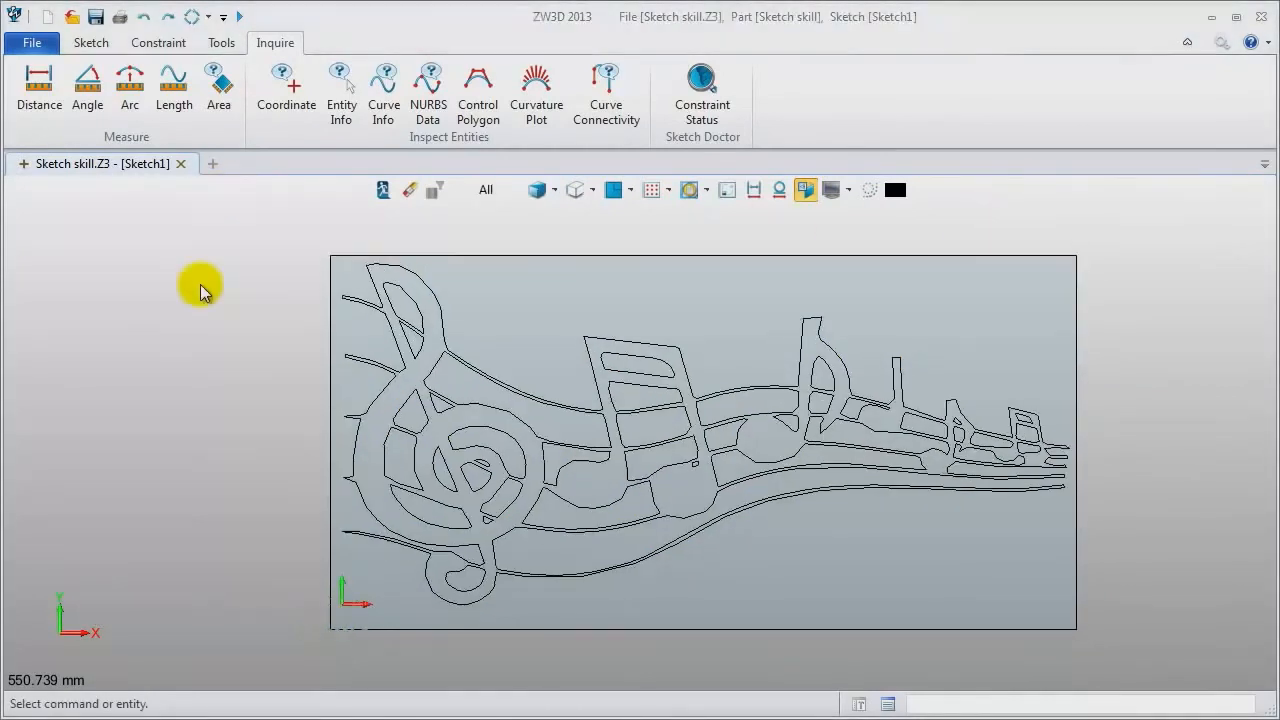
Create a Part/Assembly file named Reuse Sketch and insert a new sketch on the default plane.
{"action": "left_click", "coordinate": [212, 163]}
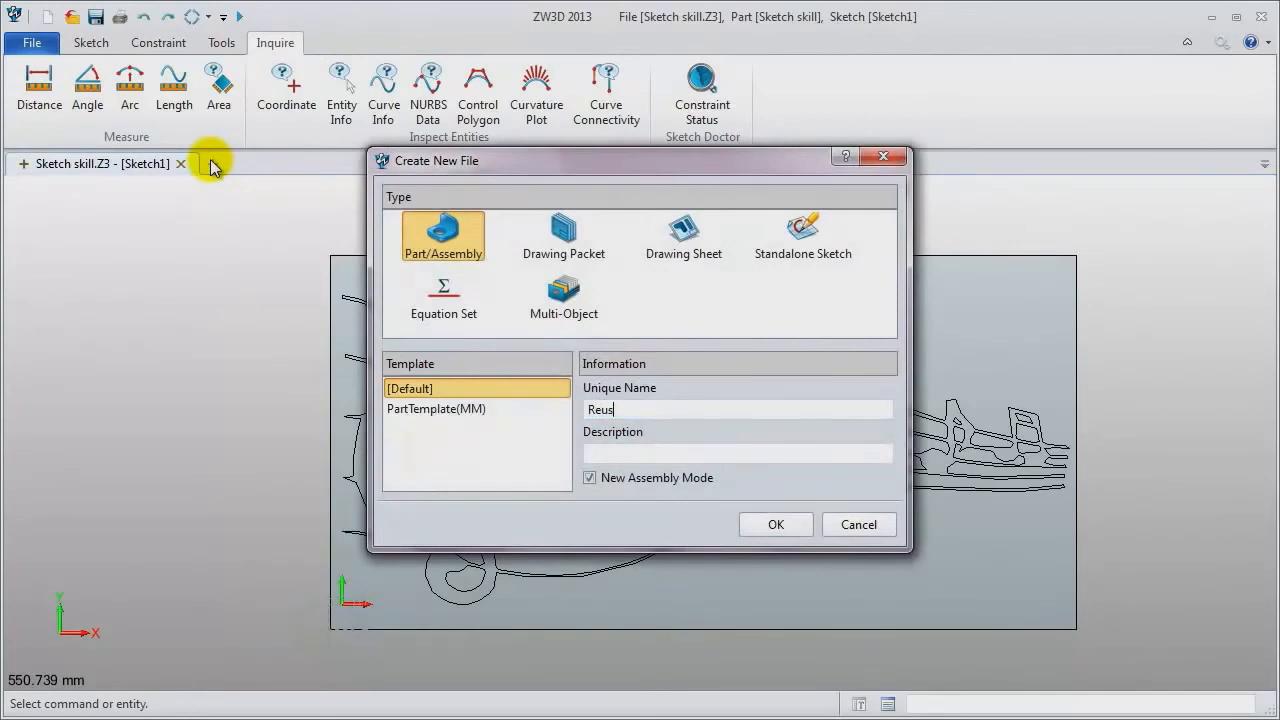
{"action": "key", "text": "Return"}
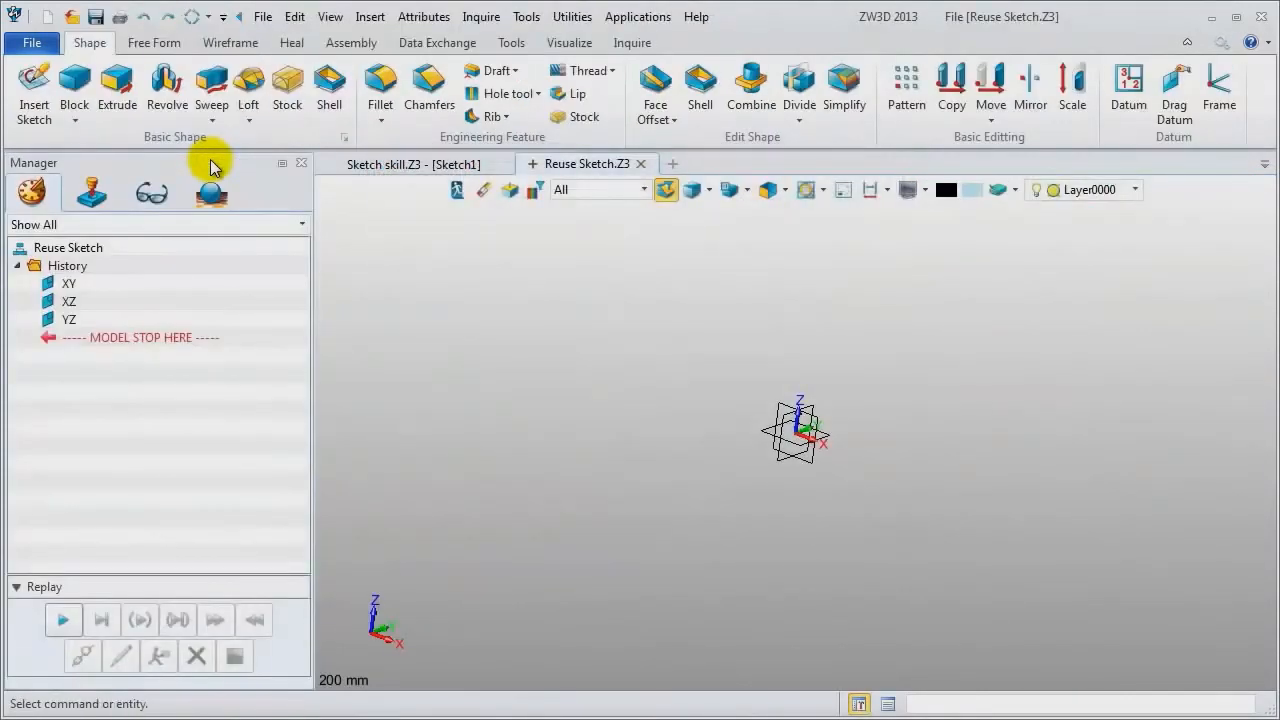
{"action": "right_click", "coordinate": [402, 283]}
{"action": "left_click", "coordinate": [455, 399]}
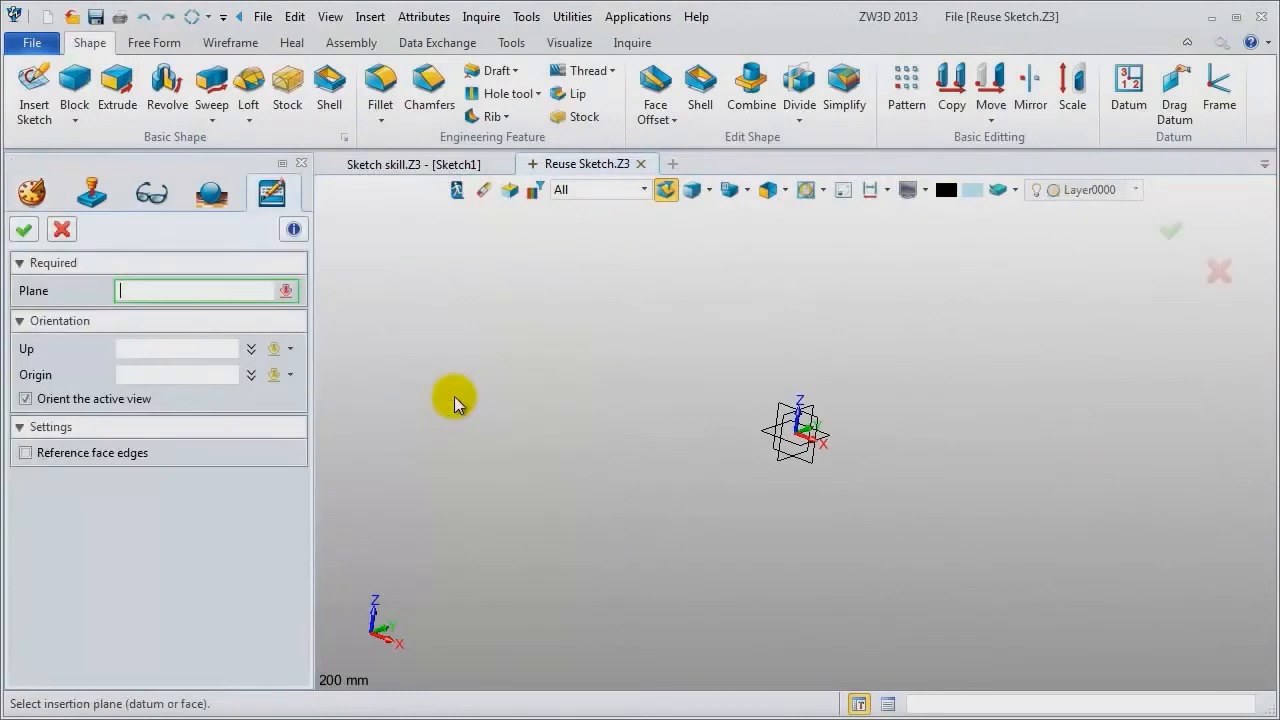
{"action": "middle_click", "coordinate": [455, 398]}
{"action": "middle_click", "coordinate": [455, 399]}
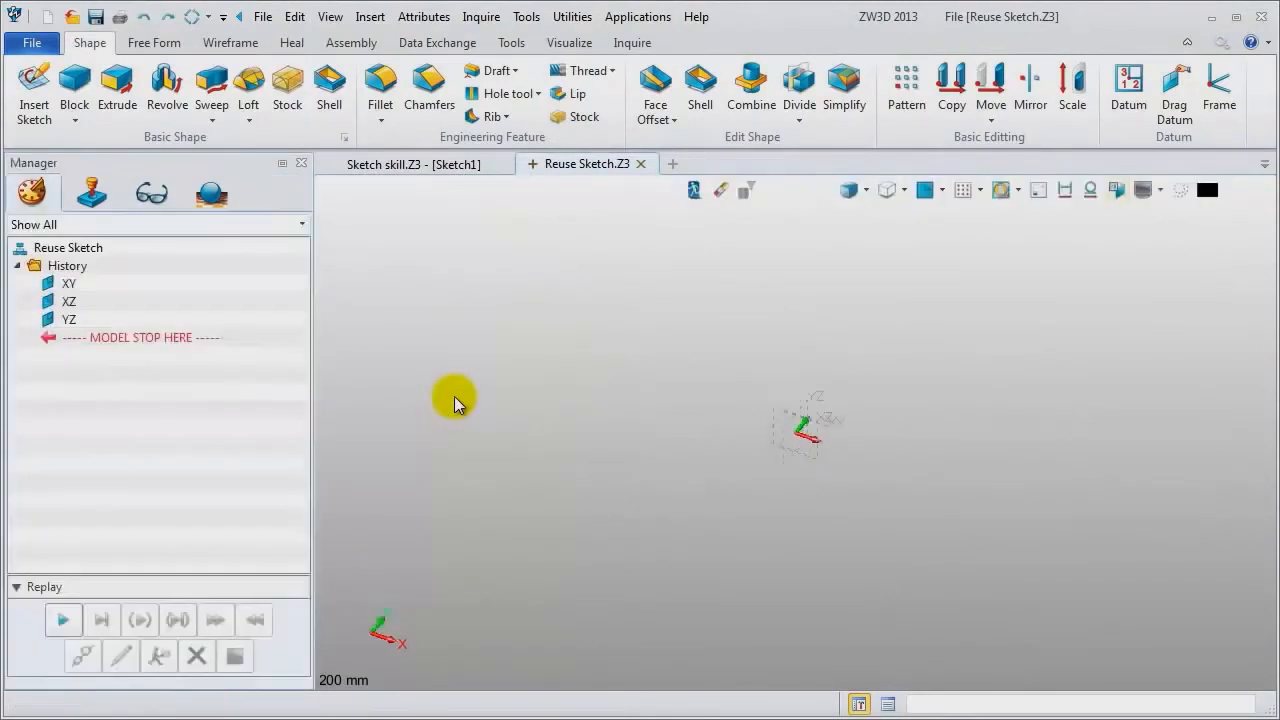
Paste the copied curves at the new sketch's origin and compare them with the original sketch in the Sketch skill file.
{"action": "key", "text": "ctrl+v"}
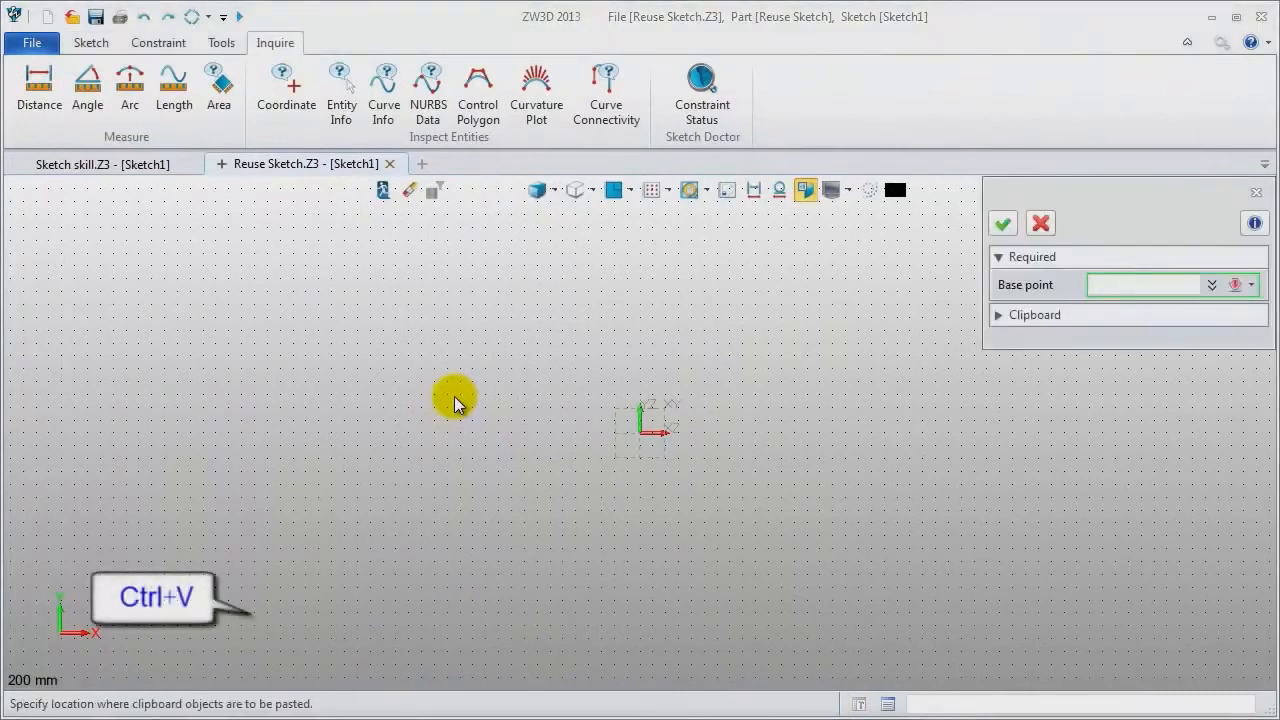
{"action": "left_click", "coordinate": [641, 433]}
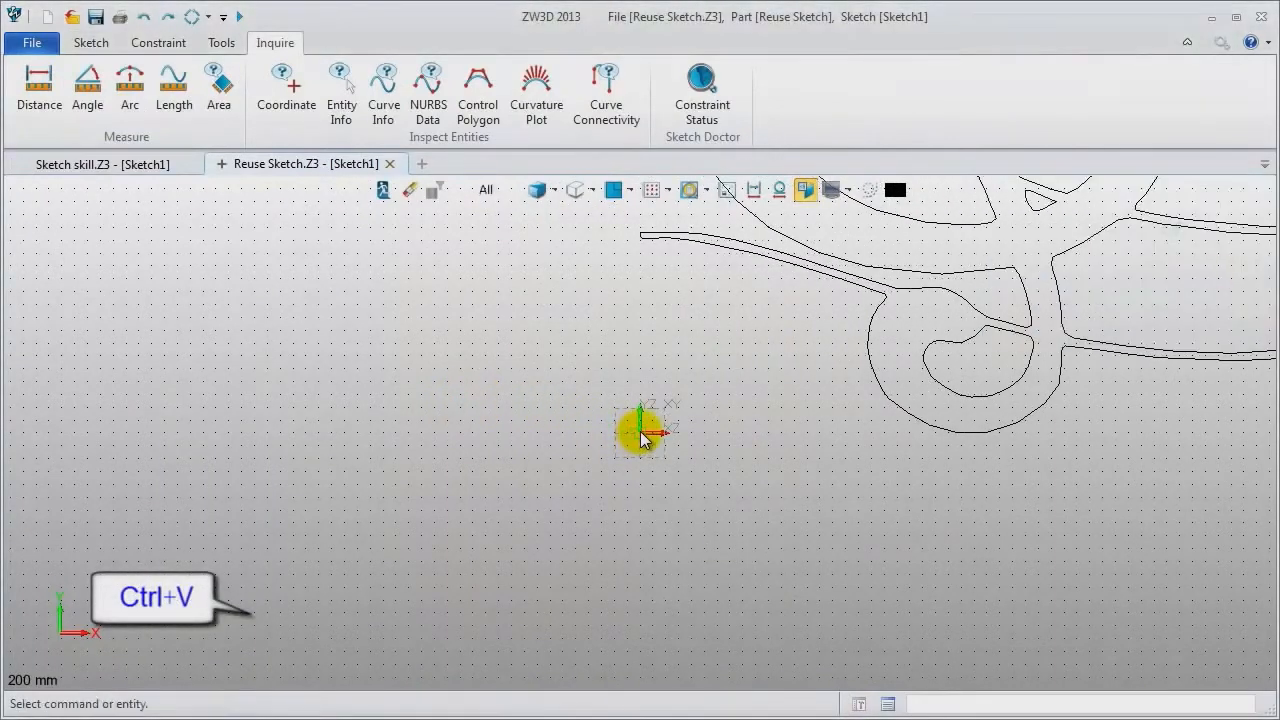
{"action": "key", "text": "ctrl+a"}
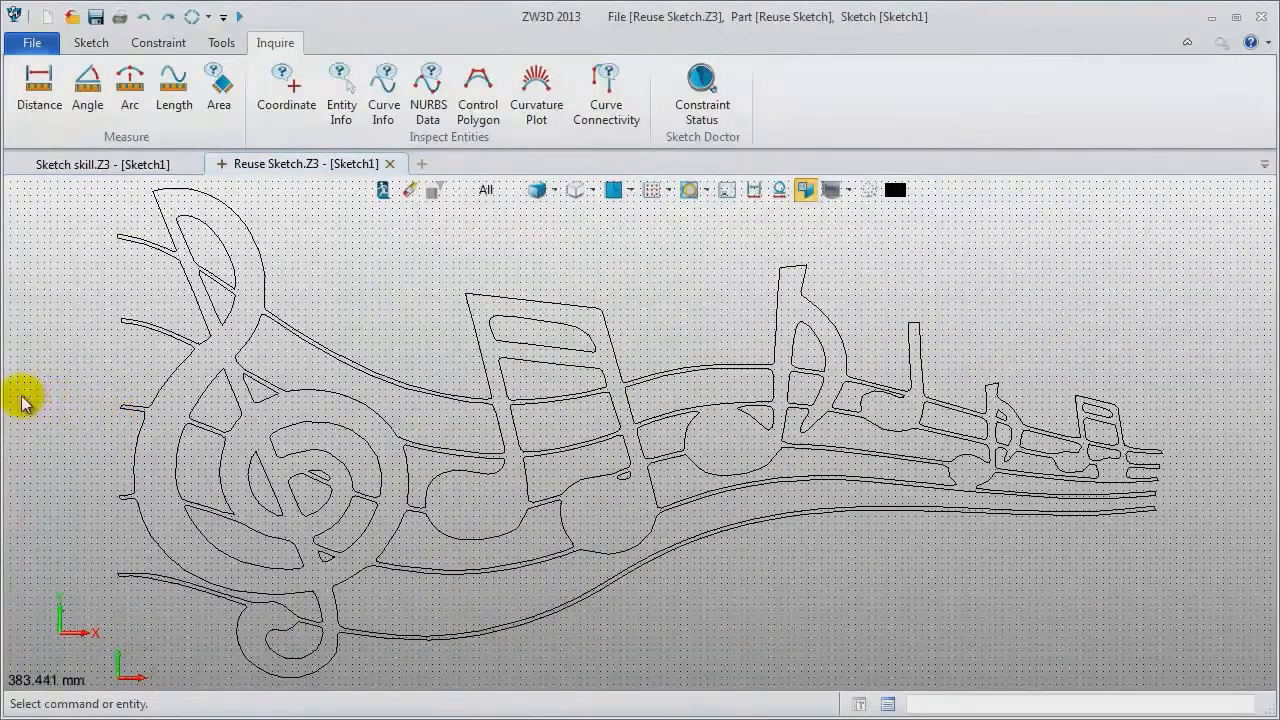
{"action": "left_click", "coordinate": [106, 170]}
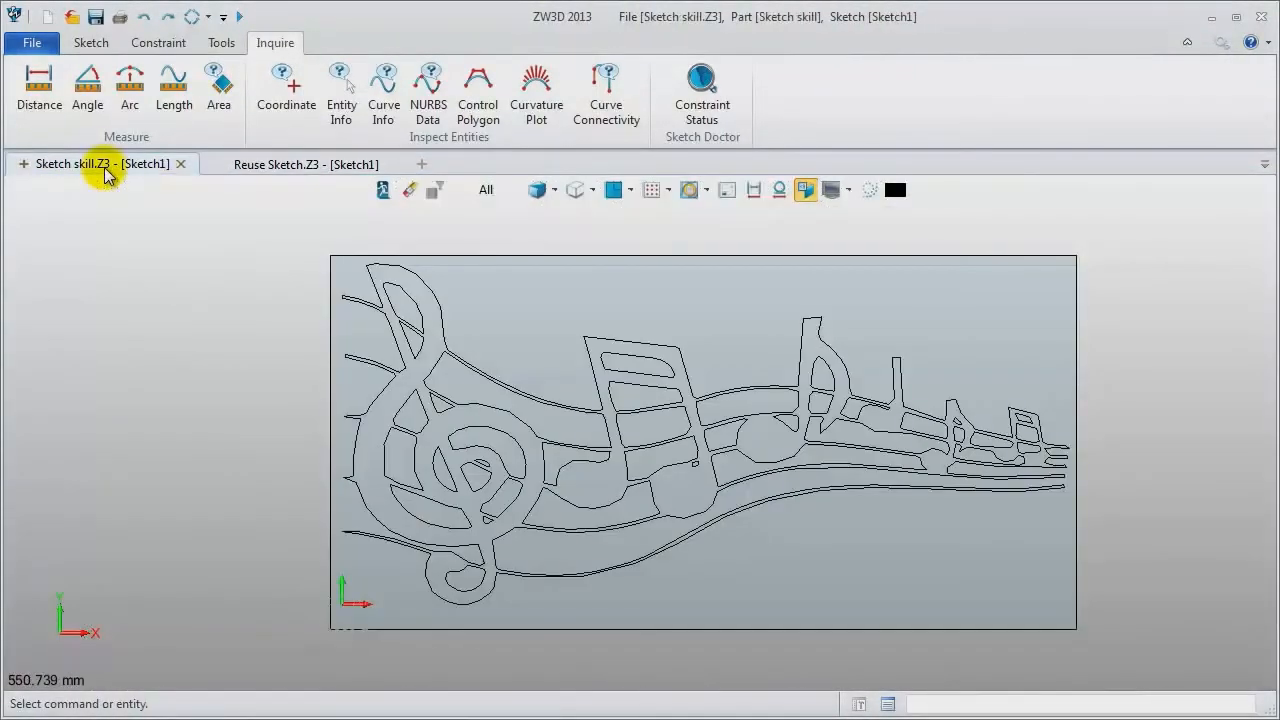
{"action": "left_click", "coordinate": [248, 167]}
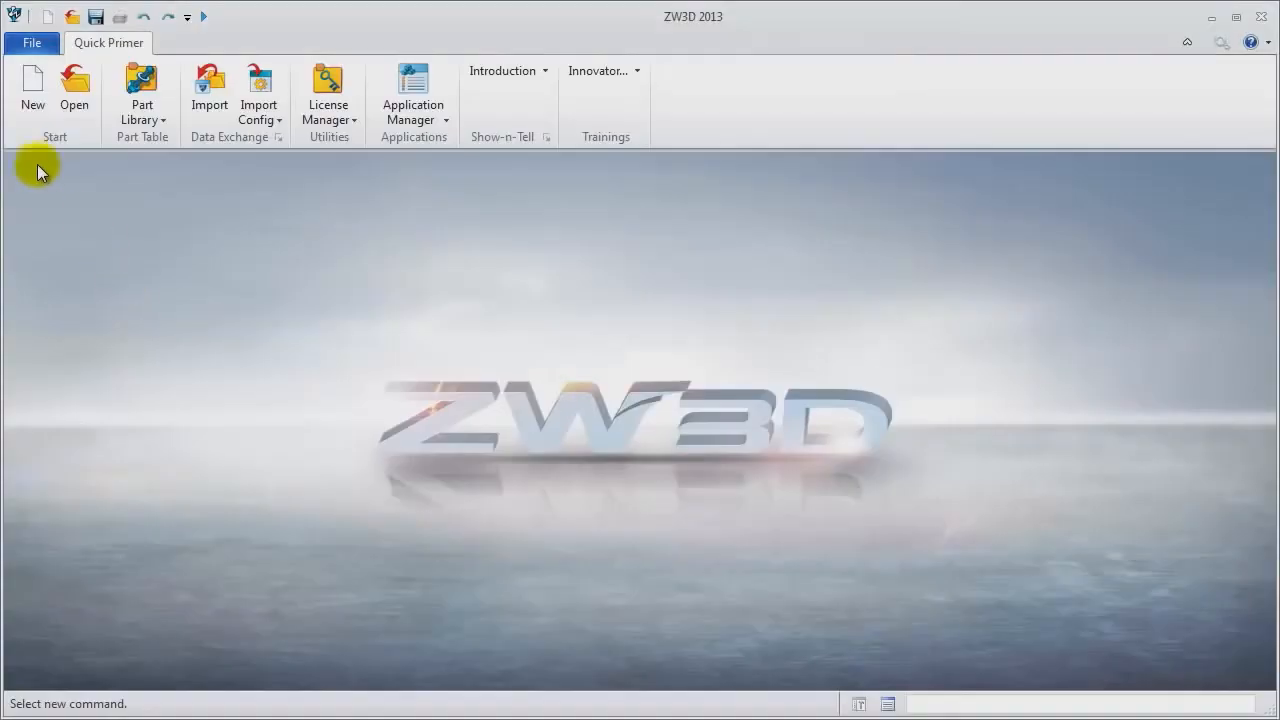
Create a standalone sketch file named sketch case with the default template.
{"action": "left_click", "coordinate": [32, 80]}
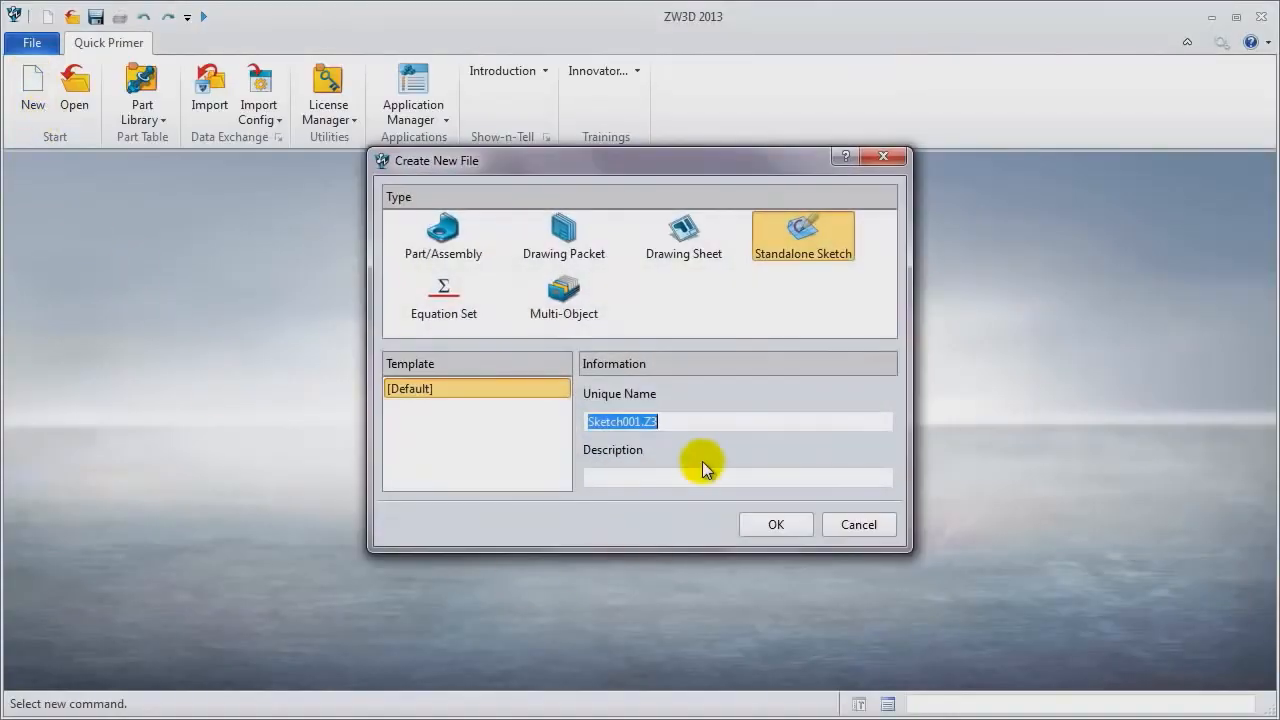
{"action": "type", "text": "sketc"}
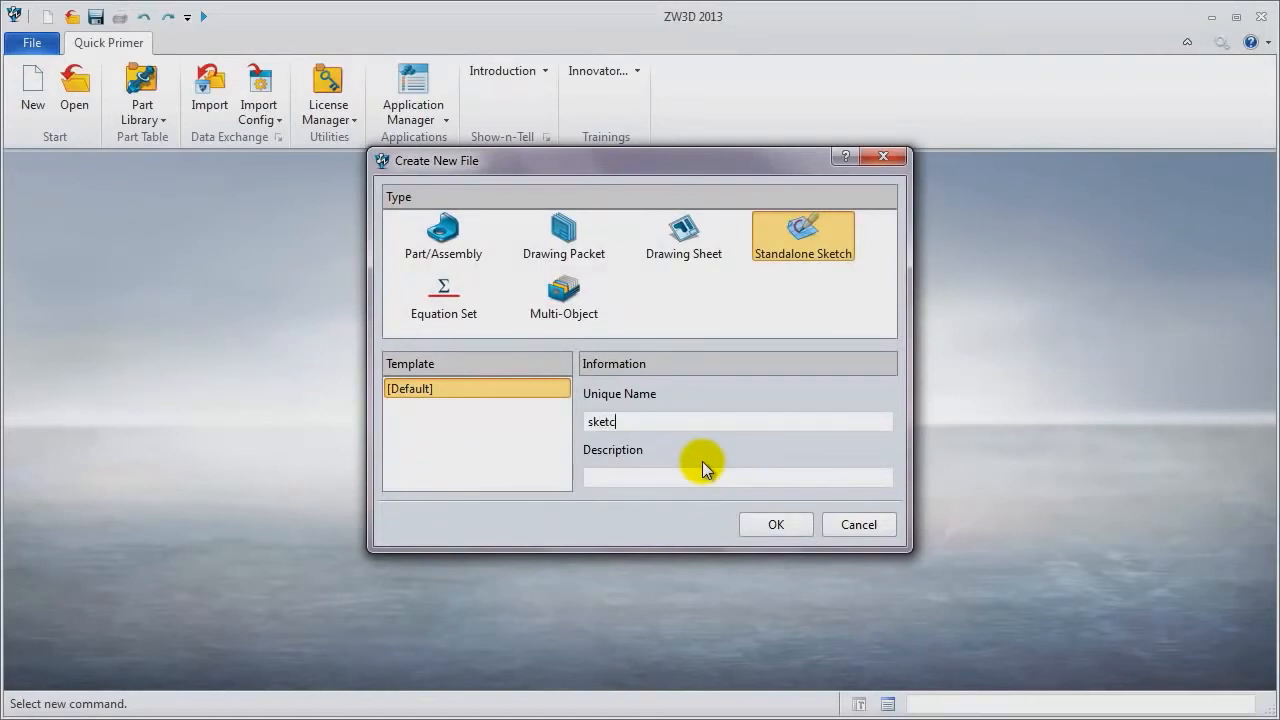
{"action": "type", "text": "h case"}
{"action": "key", "text": "Return"}
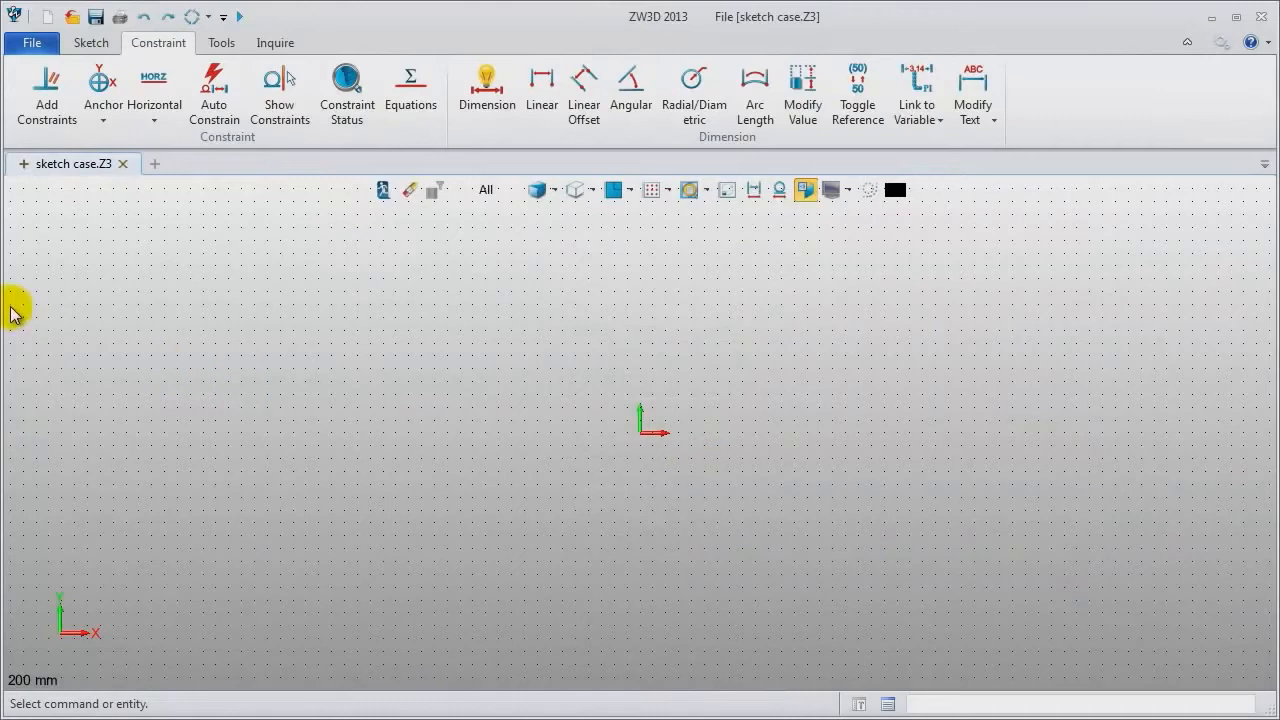
Draw a horizontal reference line about 310 mm long through the origin, starting at -30,0.
{"action": "middle_click_drag", "start_coordinate": [871, 400], "coordinate": [652, 403]}
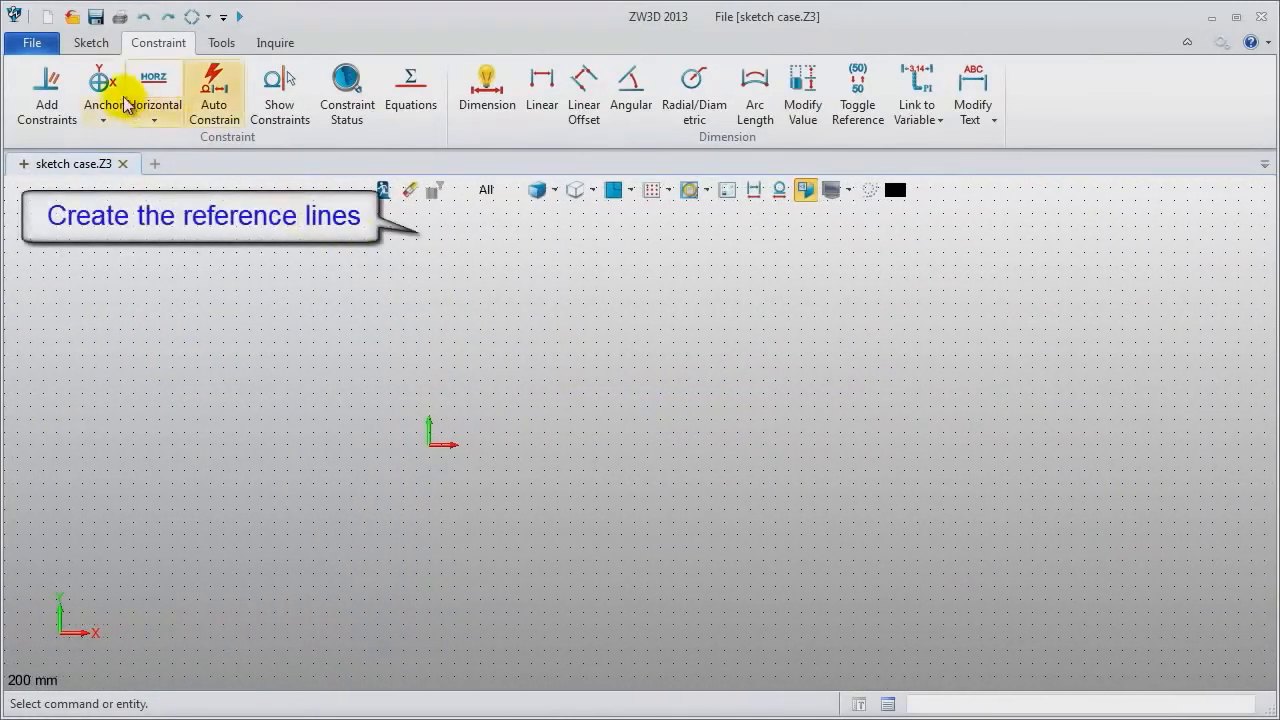
{"action": "left_click", "coordinate": [91, 42]}
{"action": "left_click", "coordinate": [82, 100]}
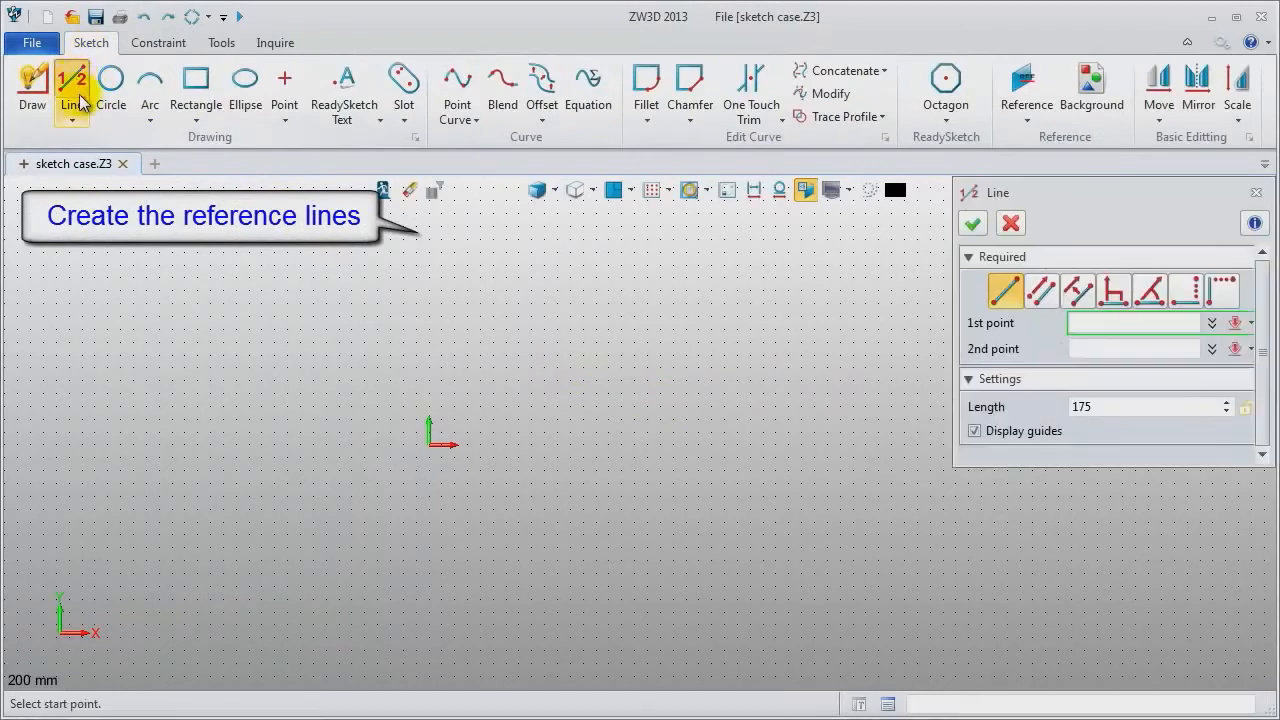
{"action": "left_click", "coordinate": [350, 443]}
{"action": "middle_click_drag", "start_coordinate": [914, 434], "coordinate": [720, 434]}
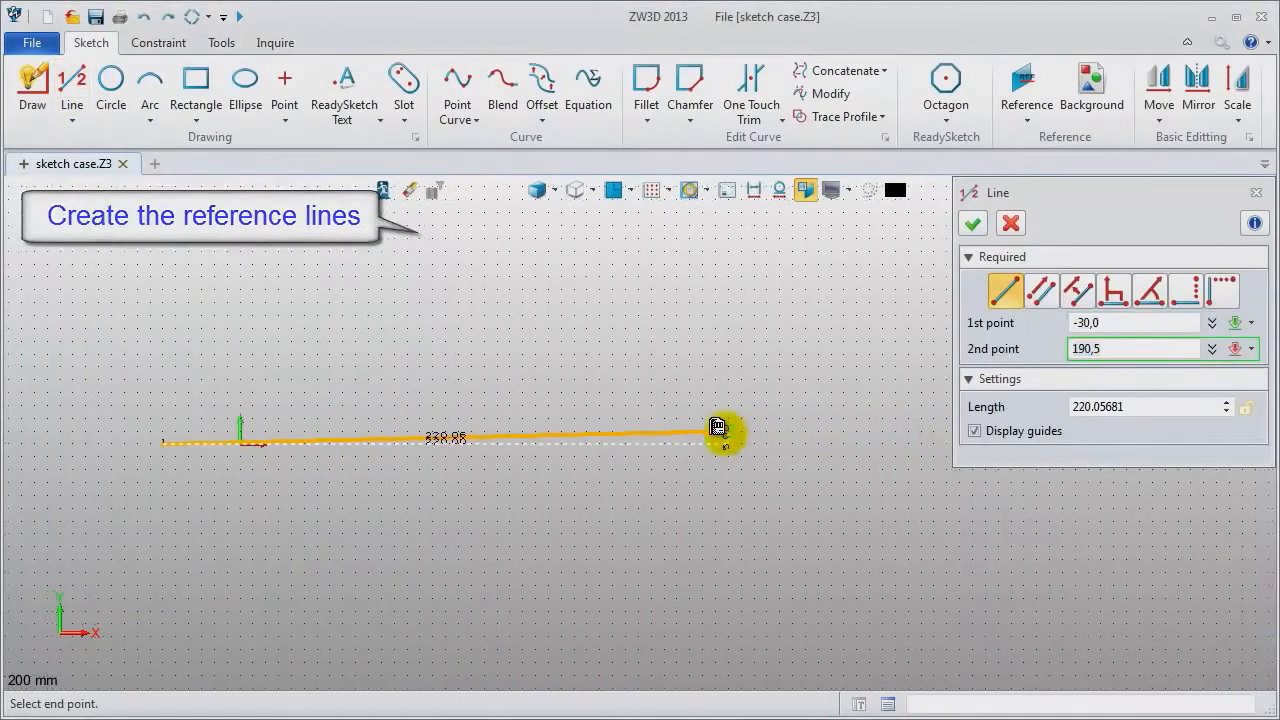
{"action": "left_click", "coordinate": [932, 445]}
{"action": "middle_click", "coordinate": [511, 370]}
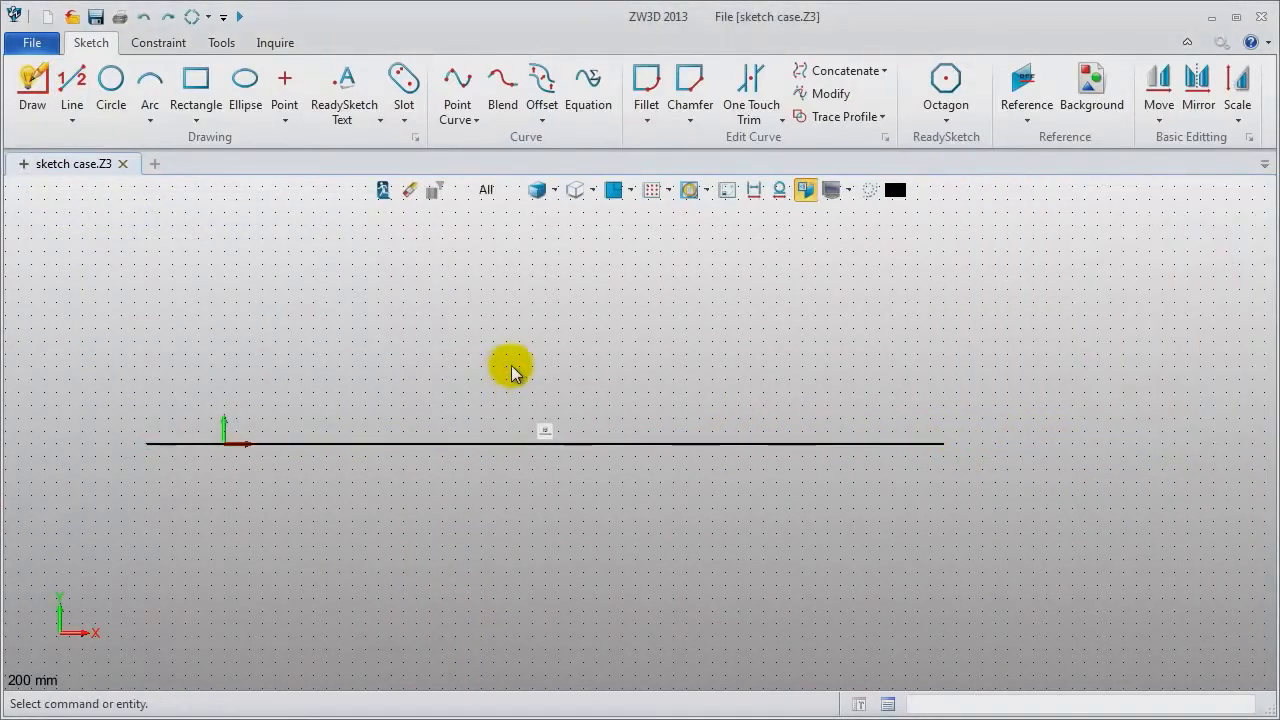
Draw two more horizontal reference lines of about 310 mm, one starting at -30,50 and one at -30,-50.
{"action": "middle_click", "coordinate": [512, 370]}
{"action": "left_click", "coordinate": [147, 315]}
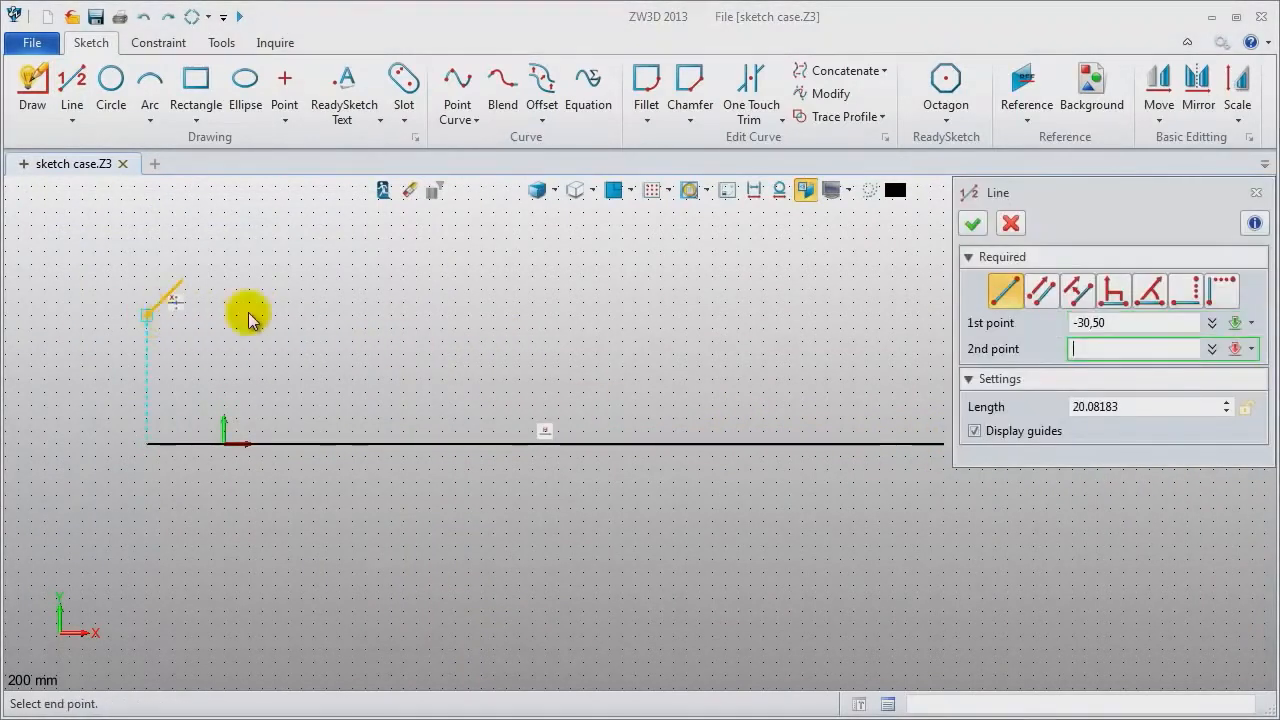
{"action": "left_click", "coordinate": [942, 320]}
{"action": "middle_click", "coordinate": [885, 354]}
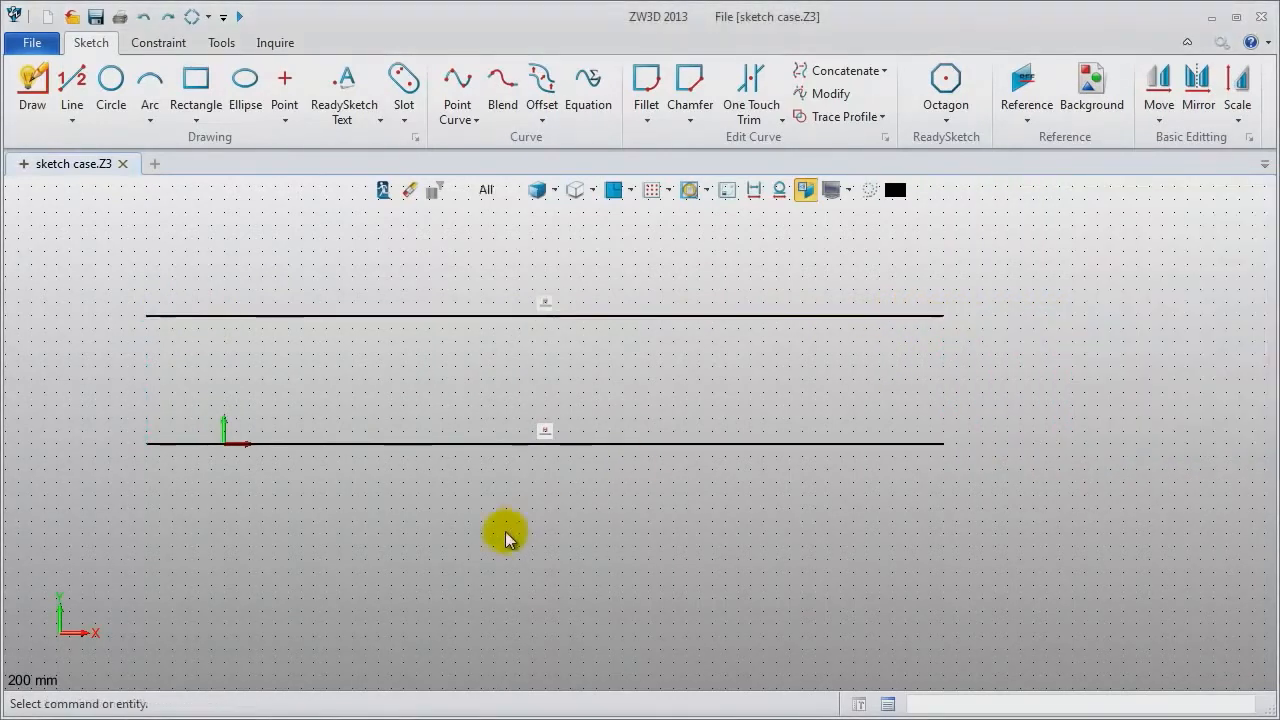
{"action": "middle_click", "coordinate": [302, 599]}
{"action": "left_click", "coordinate": [149, 574]}
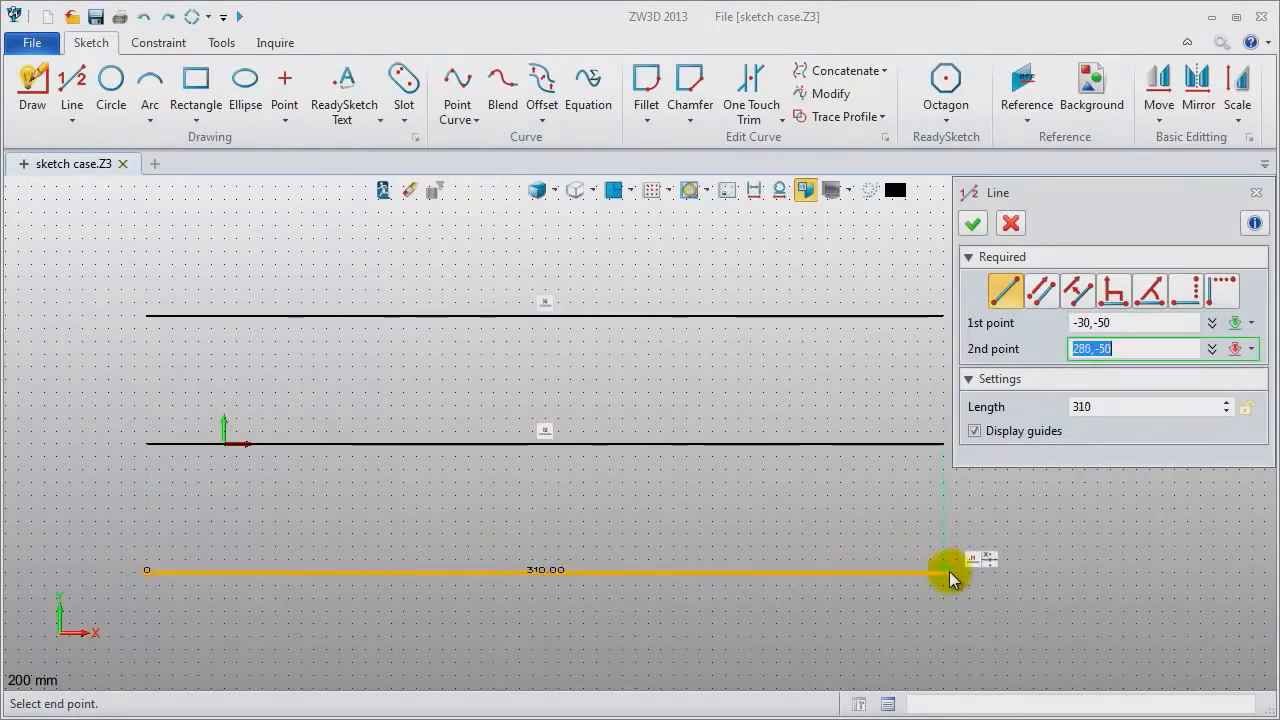
{"action": "left_click", "coordinate": [950, 578]}
{"action": "middle_click", "coordinate": [1043, 571]}
Draw two vertical reference lines crossing all the horizontal lines, starting at 0,90 and 80,90.
{"action": "middle_click", "coordinate": [1043, 571]}
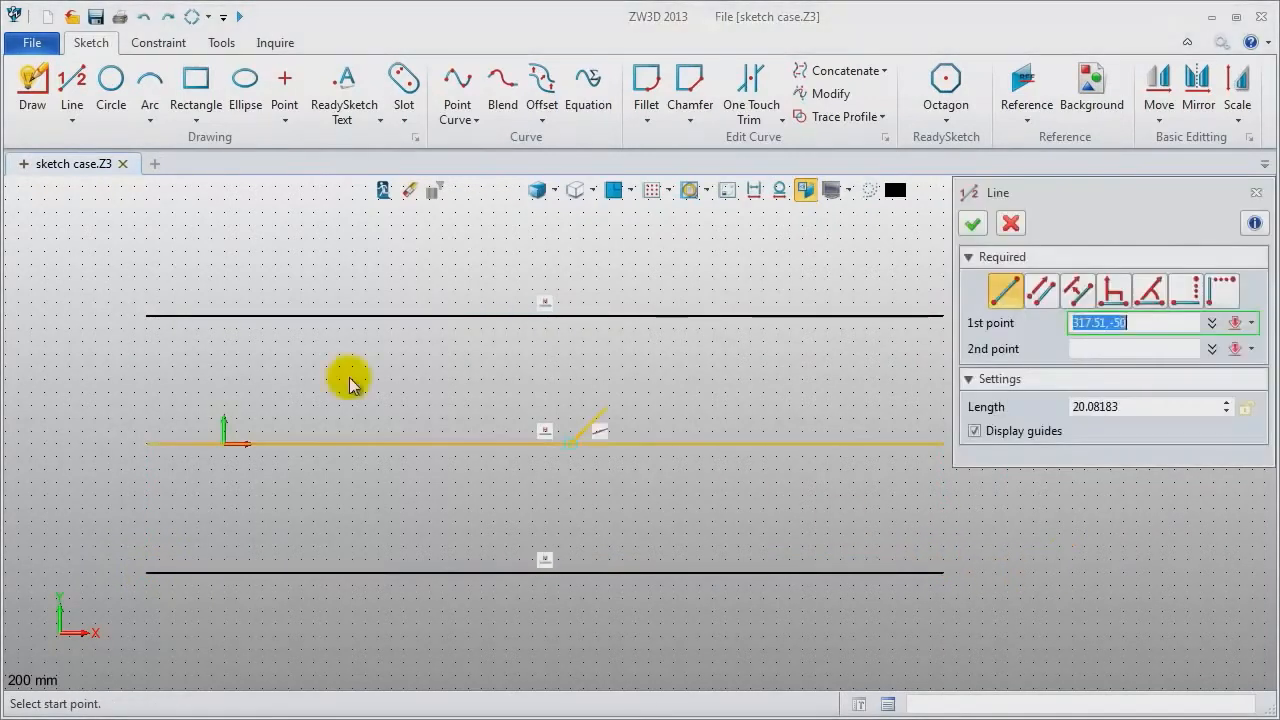
{"action": "left_click", "coordinate": [224, 210]}
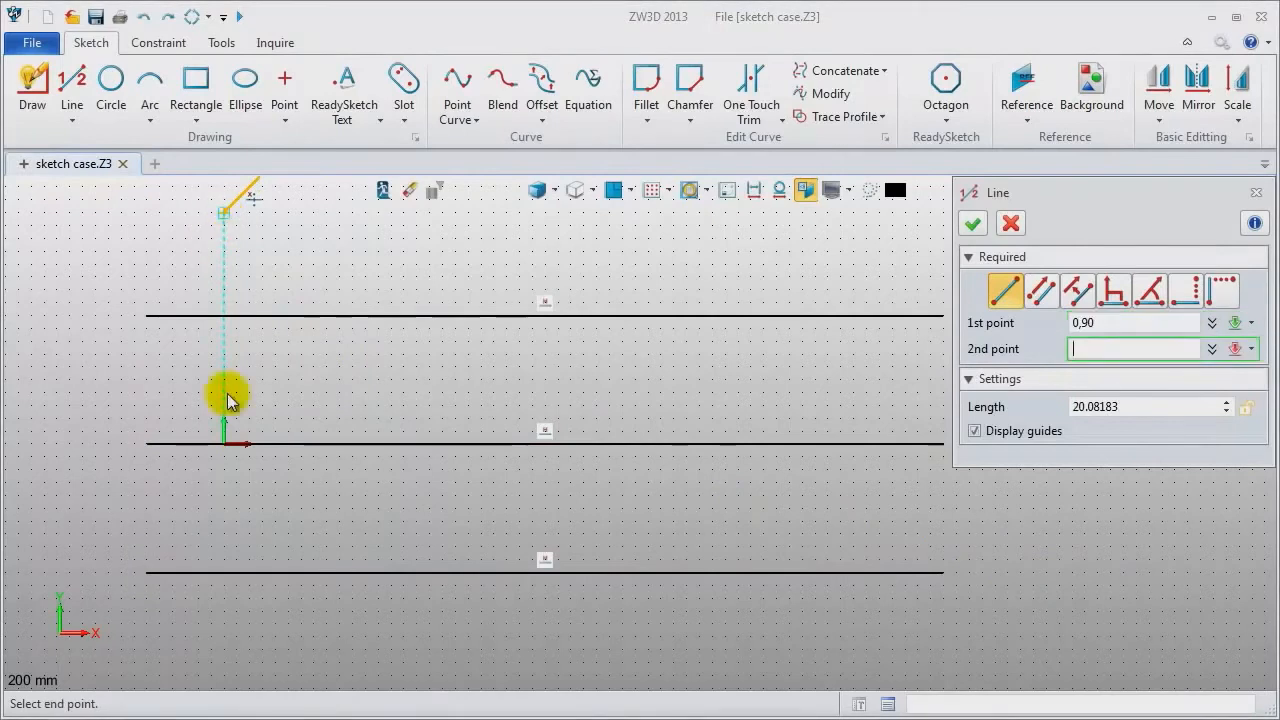
{"action": "left_click", "coordinate": [225, 640]}
{"action": "middle_click", "coordinate": [224, 641]}
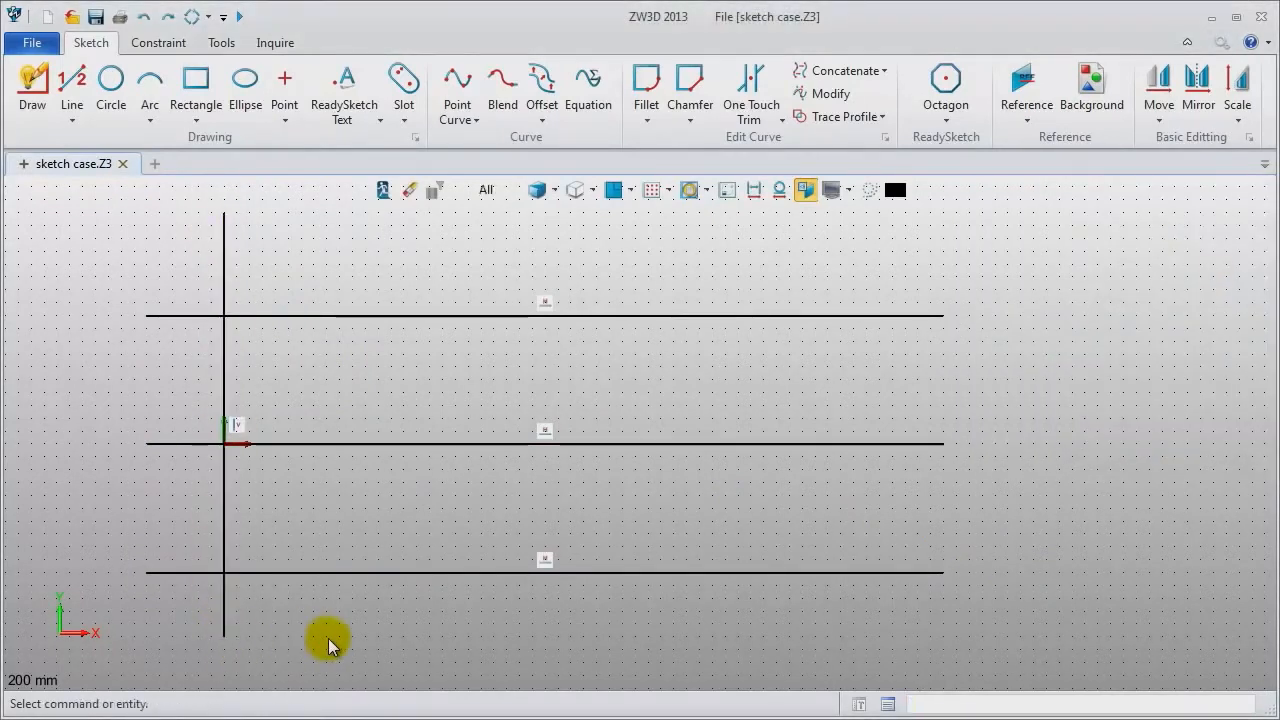
{"action": "middle_click", "coordinate": [329, 641]}
{"action": "left_click", "coordinate": [429, 210]}
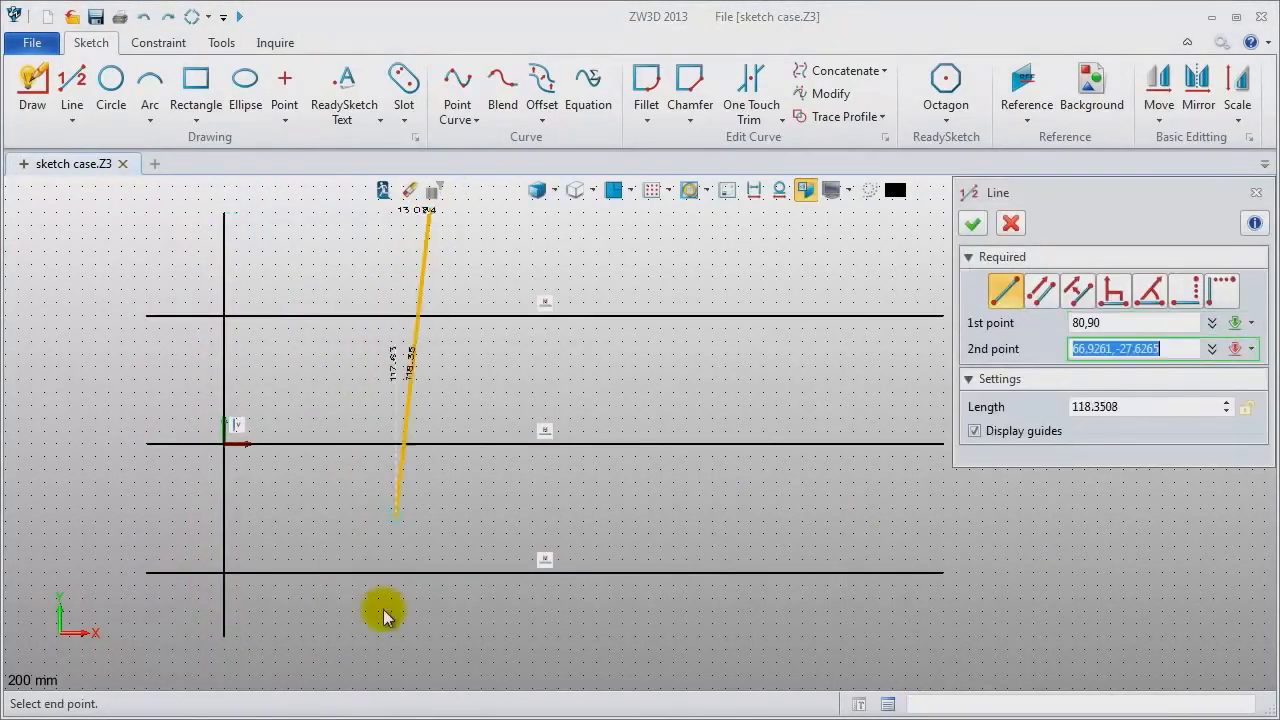
{"action": "left_click", "coordinate": [430, 652]}
{"action": "middle_click", "coordinate": [451, 634]}
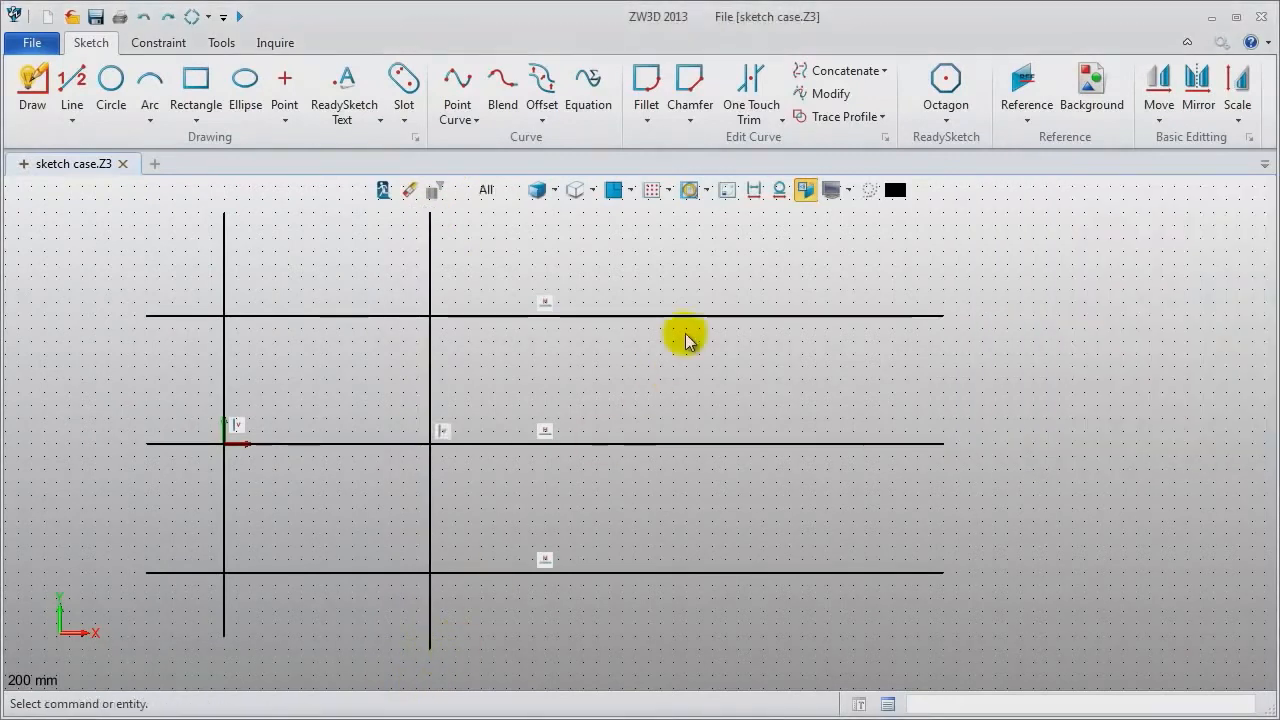
Draw two more vertical reference lines crossing all the horizontal lines, starting at 175,90 and 255,90.
{"action": "middle_click", "coordinate": [686, 289]}
{"action": "left_click", "coordinate": [670, 210]}
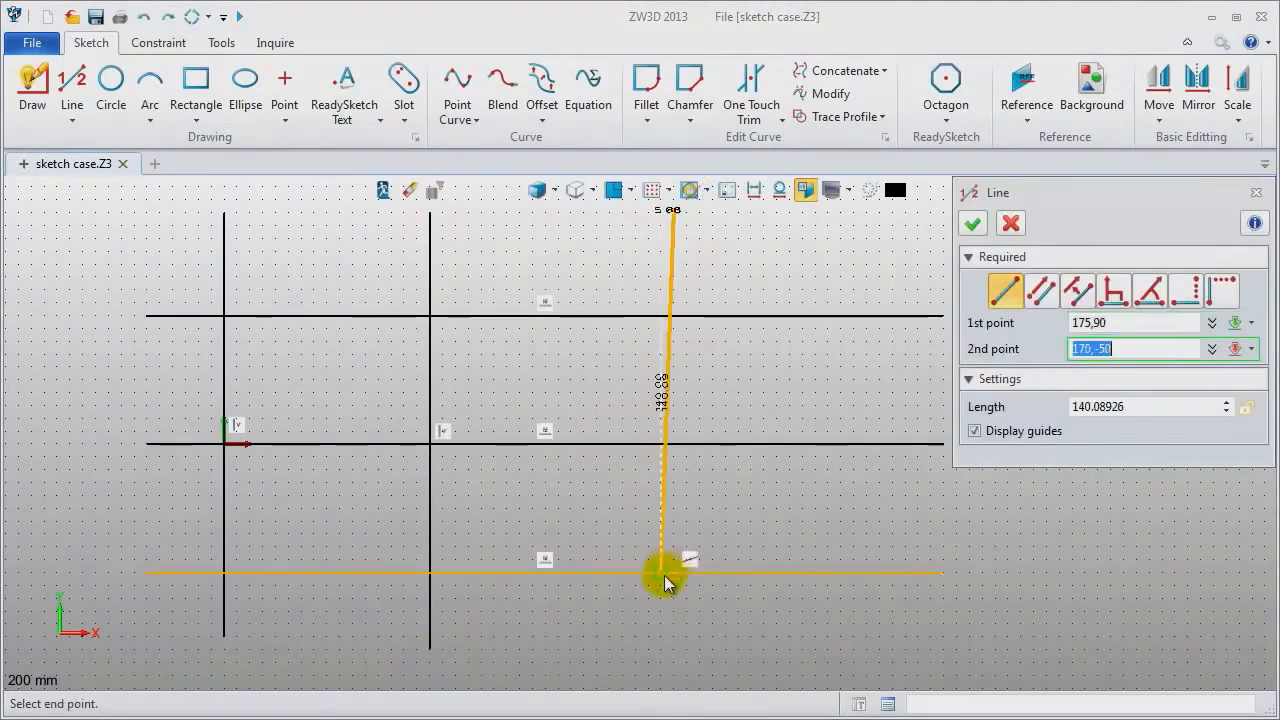
{"action": "left_click", "coordinate": [671, 645]}
{"action": "middle_click", "coordinate": [684, 646]}
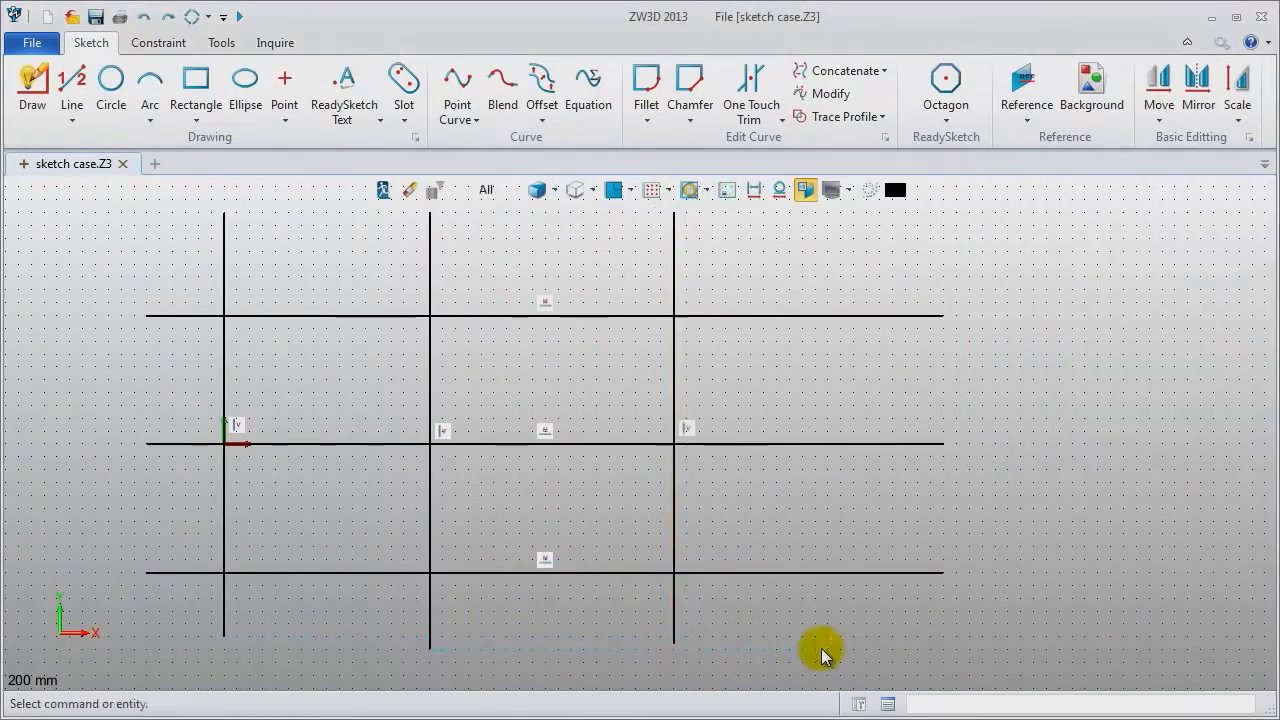
{"action": "middle_click", "coordinate": [881, 240]}
{"action": "left_click", "coordinate": [881, 217]}
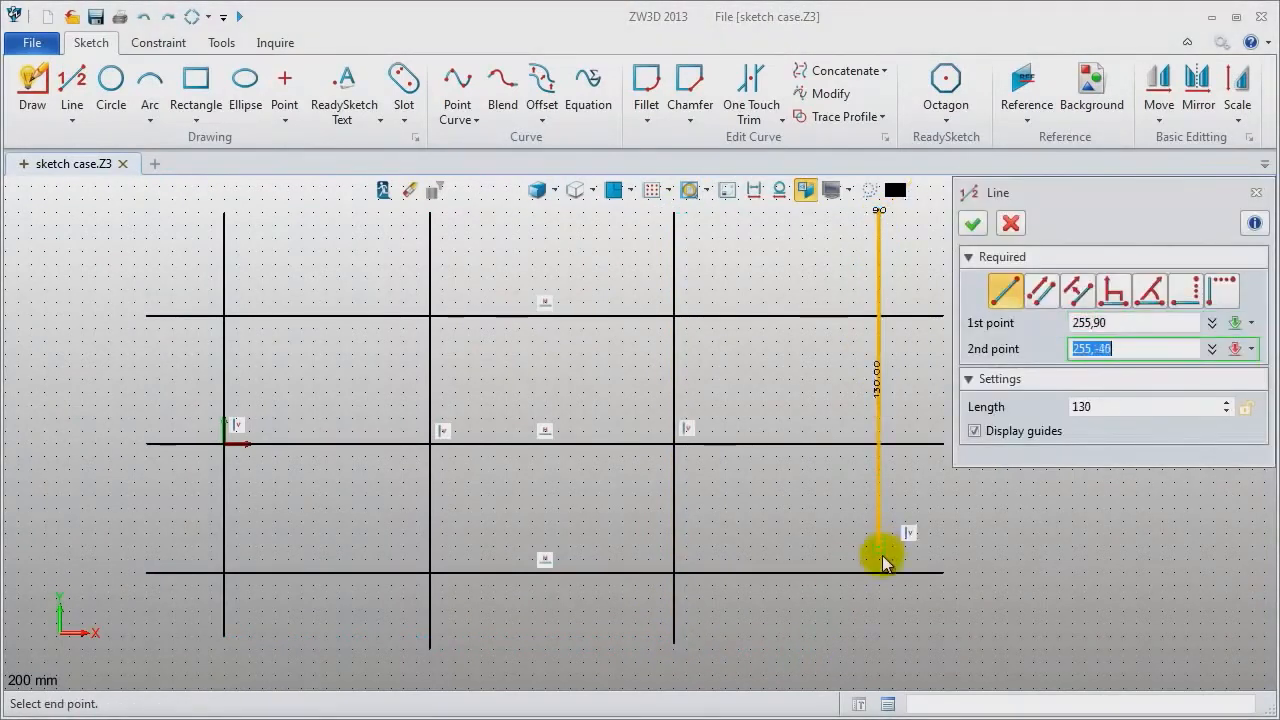
{"action": "left_click", "coordinate": [884, 645]}
{"action": "middle_click", "coordinate": [1070, 663]}
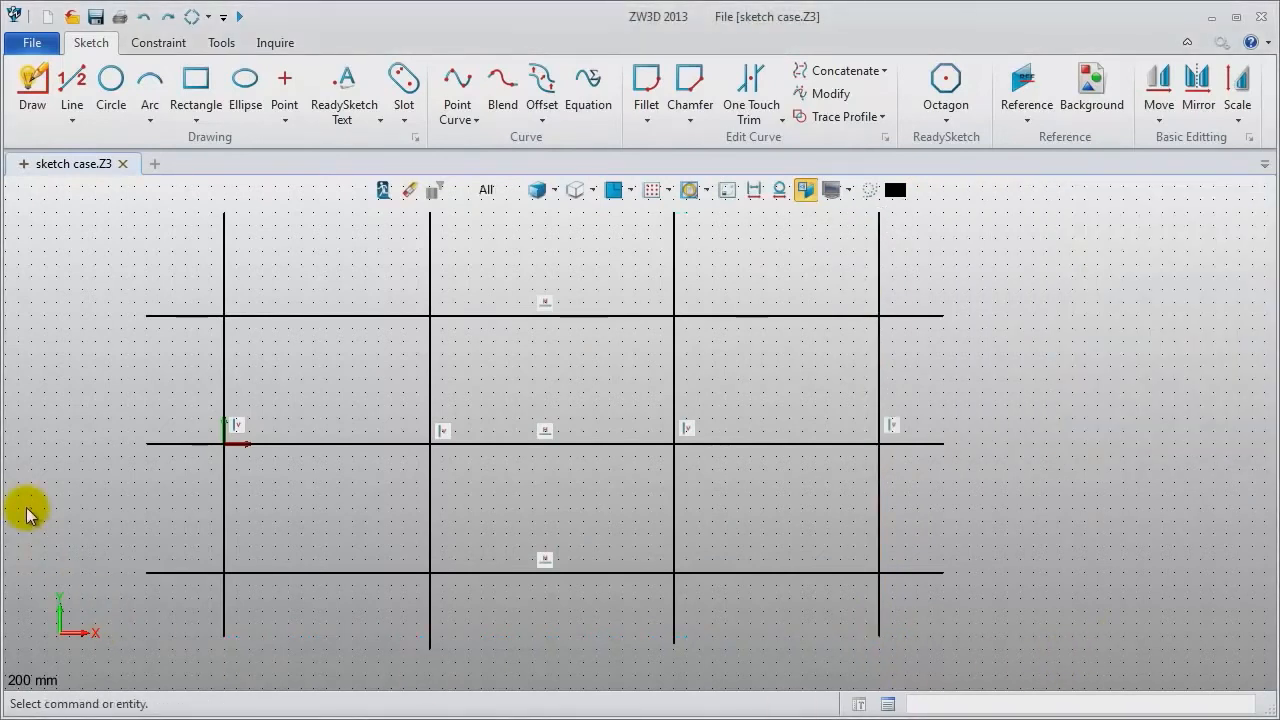
Constrain the first vertical line and the middle horizontal line to the origin with point-on-line constraints.
{"action": "left_click", "coordinate": [165, 42]}
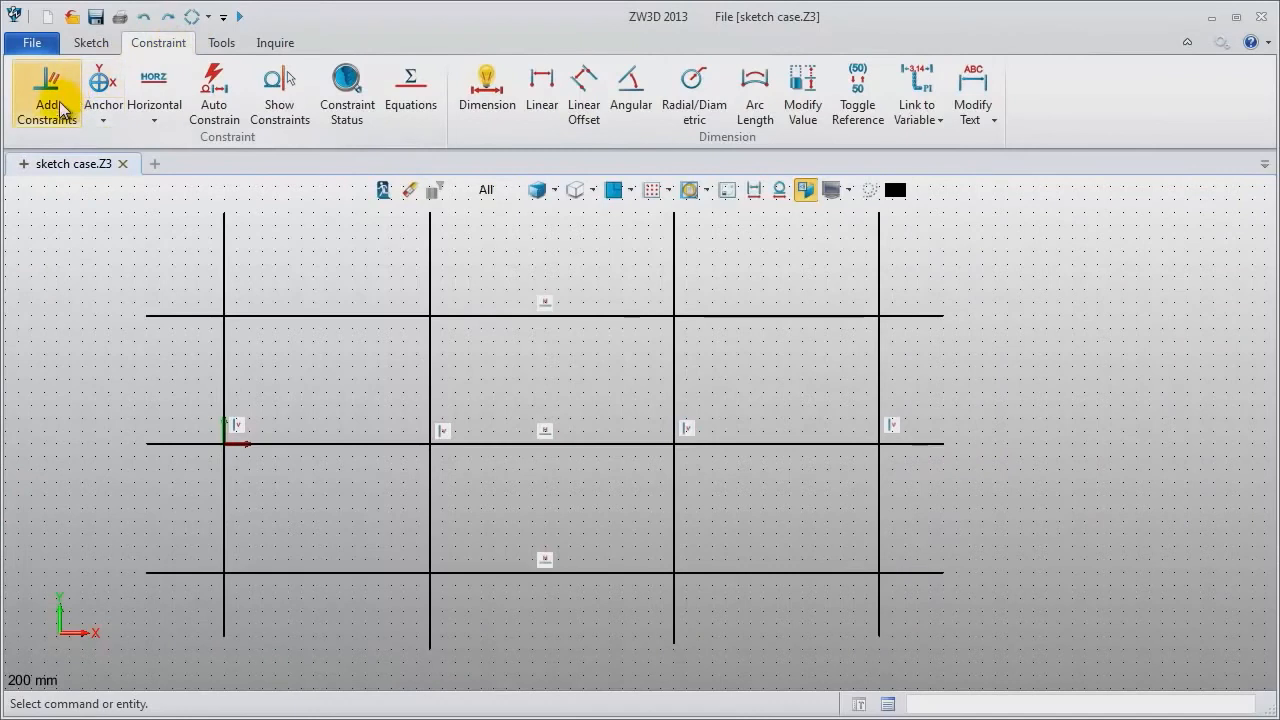
{"action": "left_click", "coordinate": [62, 110]}
{"action": "left_click", "coordinate": [222, 378]}
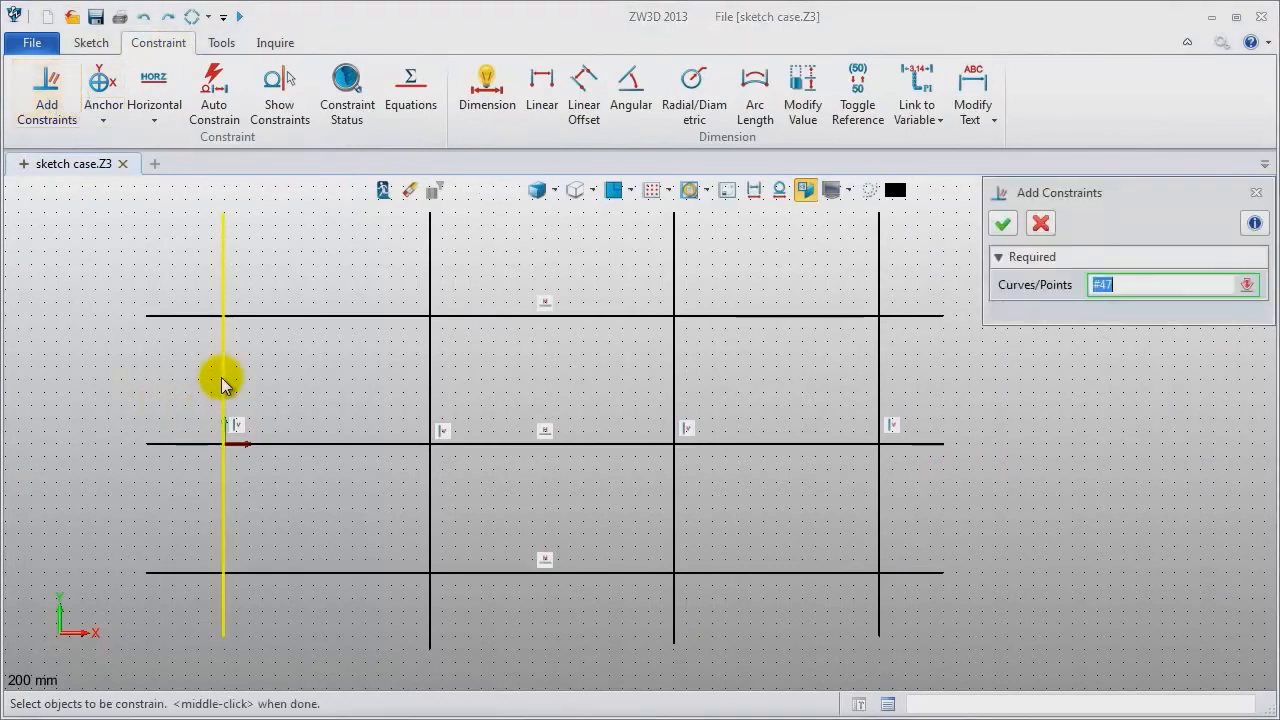
{"action": "left_click", "coordinate": [223, 444]}
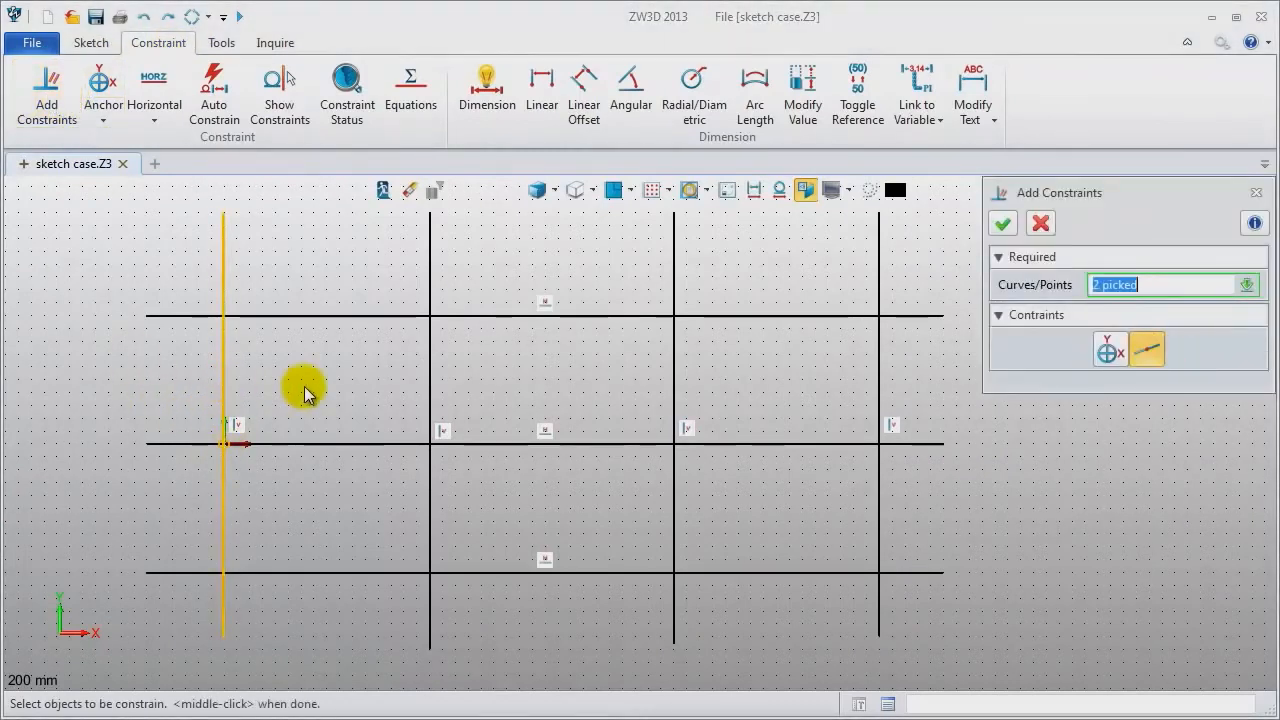
{"action": "middle_click", "coordinate": [305, 393]}
{"action": "left_click", "coordinate": [224, 449]}
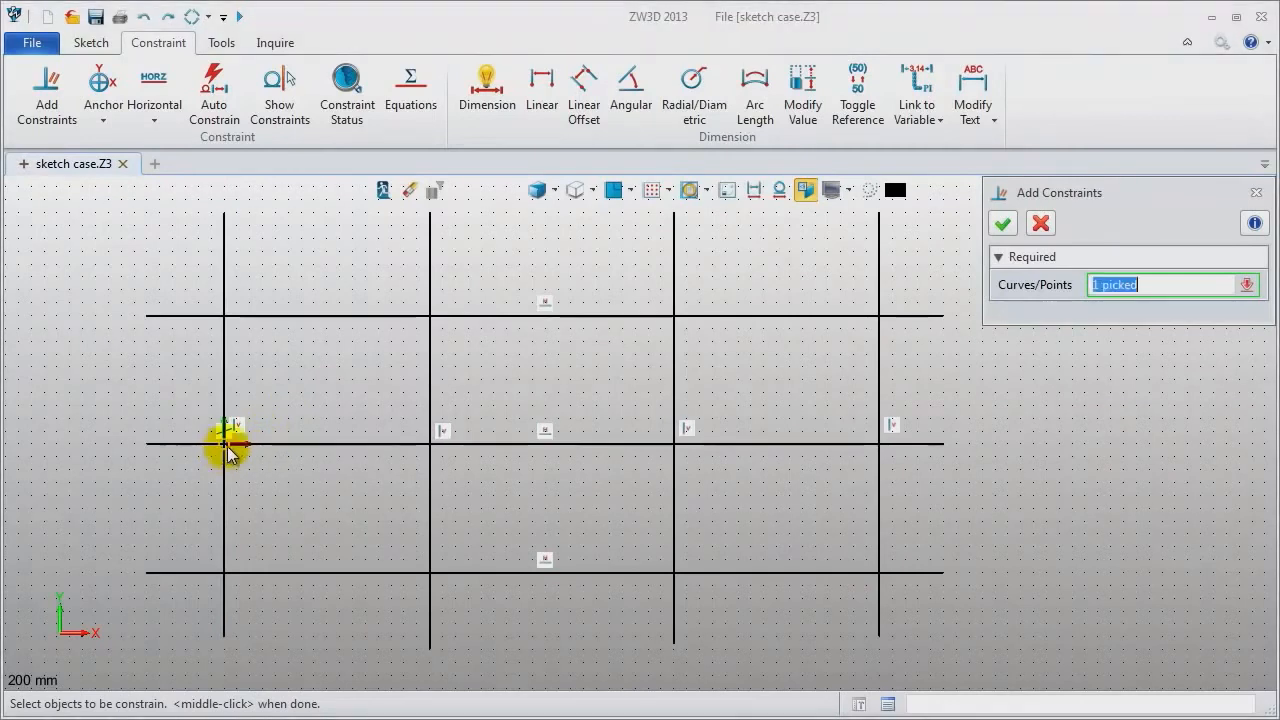
{"action": "left_click", "coordinate": [290, 446]}
{"action": "middle_click", "coordinate": [305, 485]}
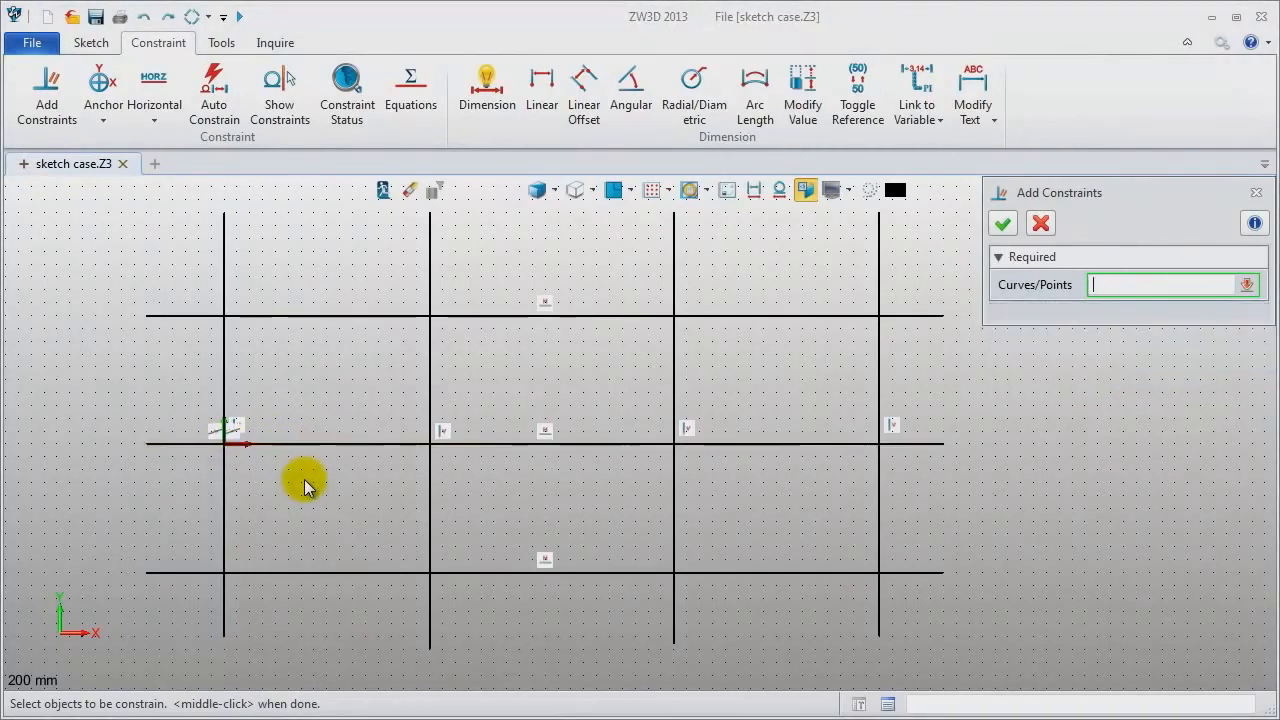
Dimension the distance between the upper and middle horizontal lines and set it to 70 mm.
{"action": "left_click", "coordinate": [483, 104]}
{"action": "left_click", "coordinate": [170, 319]}
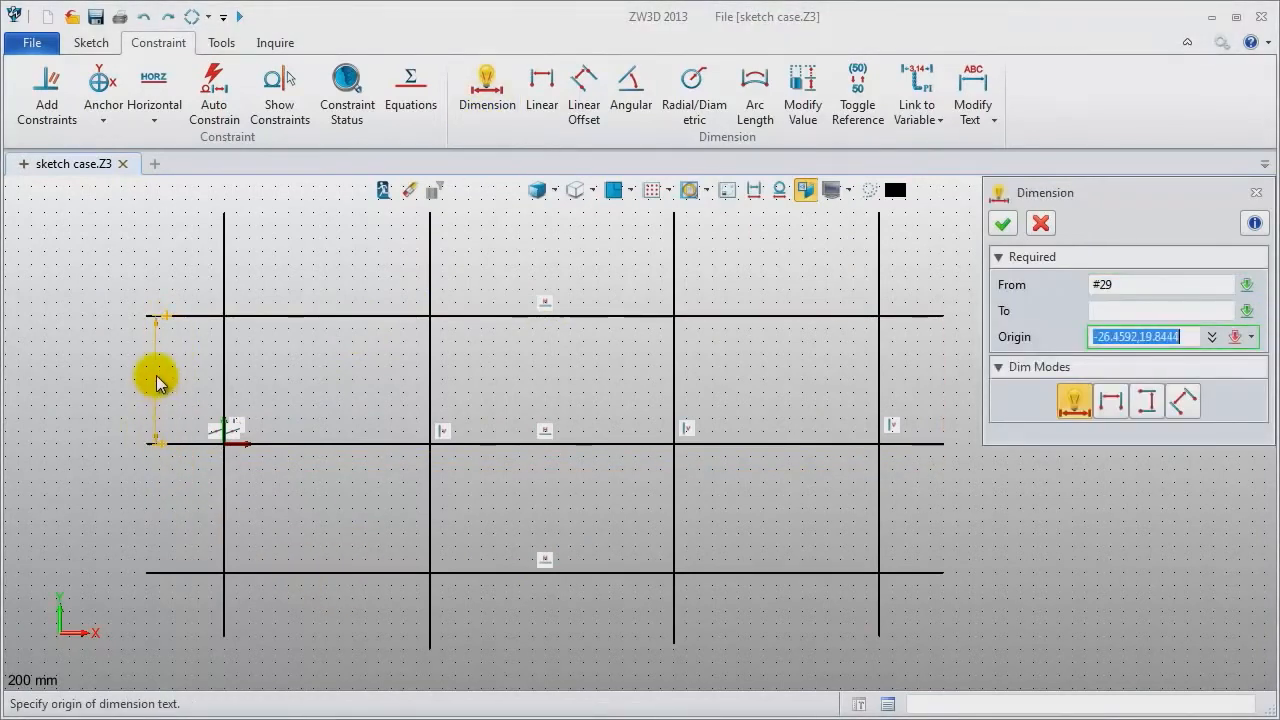
{"action": "left_click", "coordinate": [150, 388]}
{"action": "type", "text": "70"}
{"action": "key", "text": "Return"}
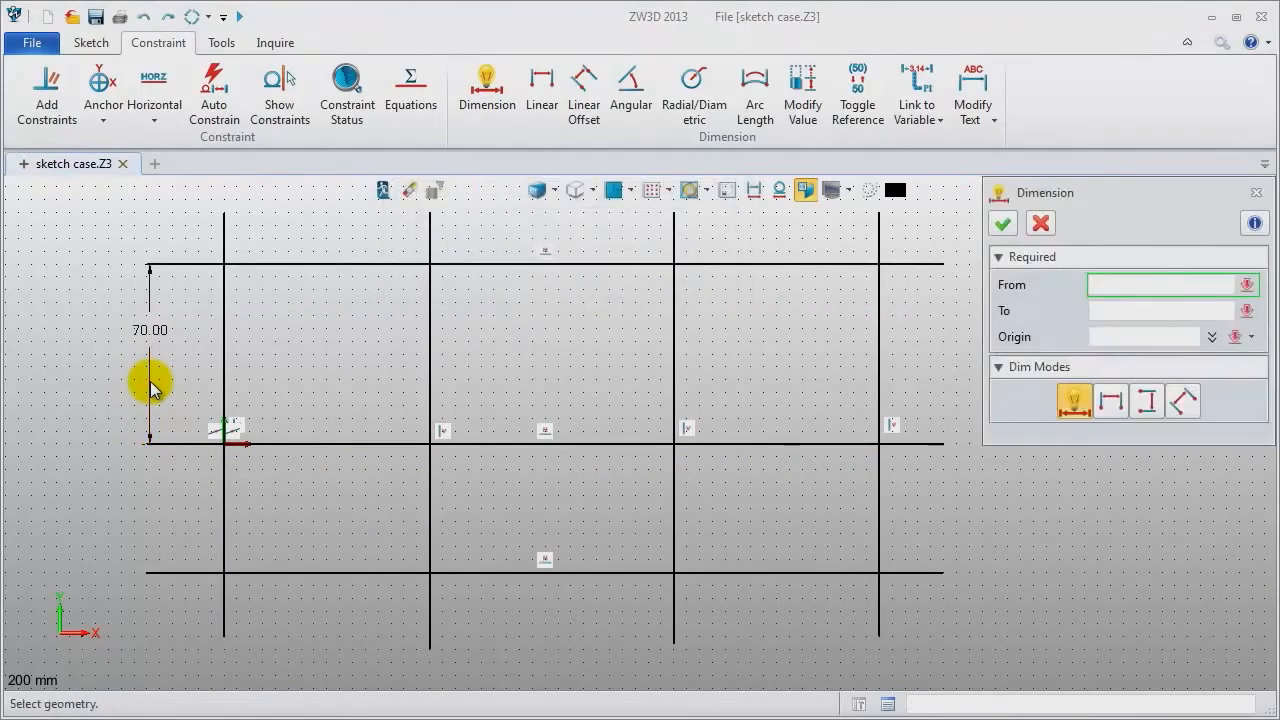
Dimension the distance between the middle and lower horizontal lines and set it to 40 mm.
{"action": "left_click", "coordinate": [165, 444]}
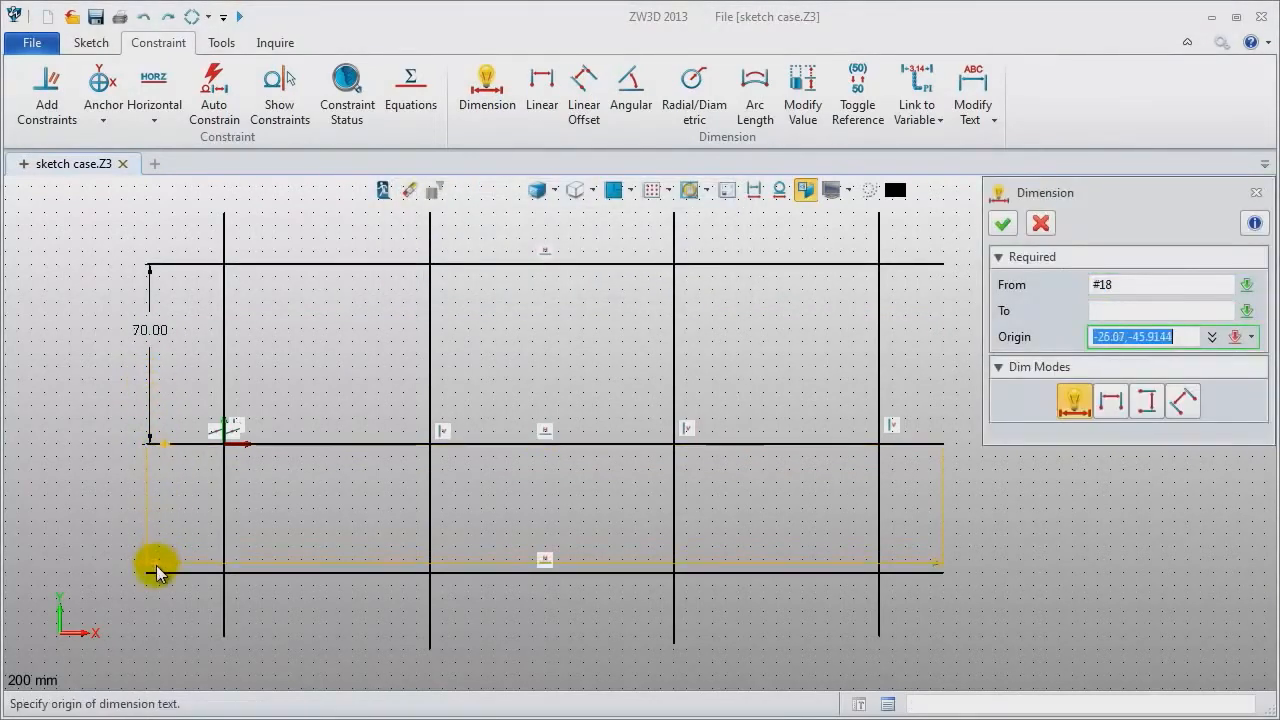
{"action": "left_click", "coordinate": [156, 571]}
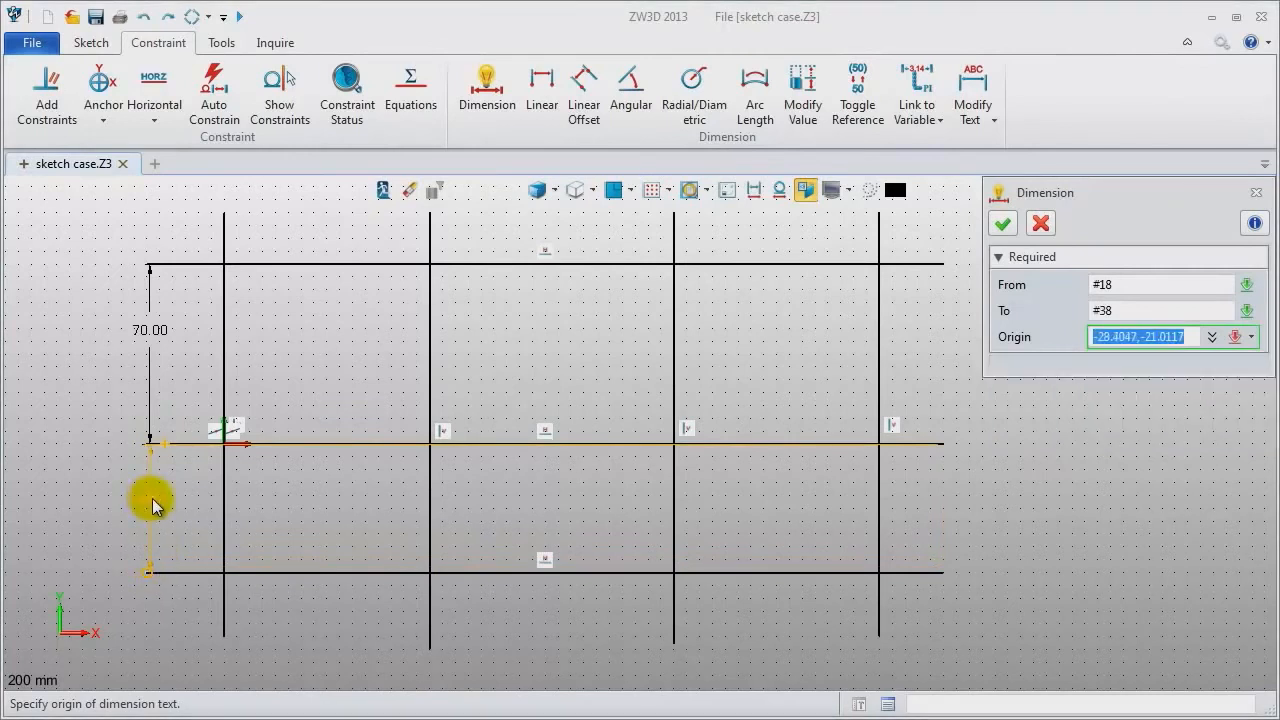
{"action": "left_click", "coordinate": [152, 509]}
{"action": "type", "text": "40"}
{"action": "key", "text": "Return"}
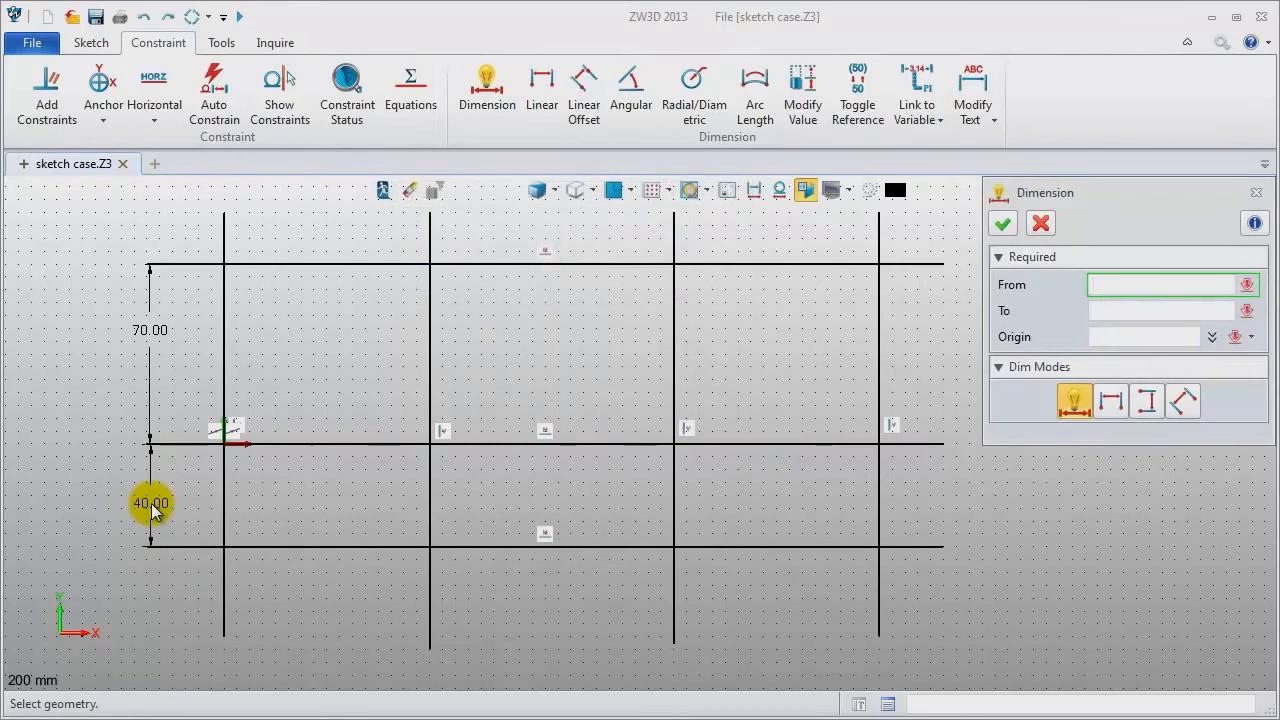
Dimension the second and third vertical lines from the vertical line through the origin at 60 mm and 180 mm.
{"action": "left_click", "coordinate": [227, 626]}
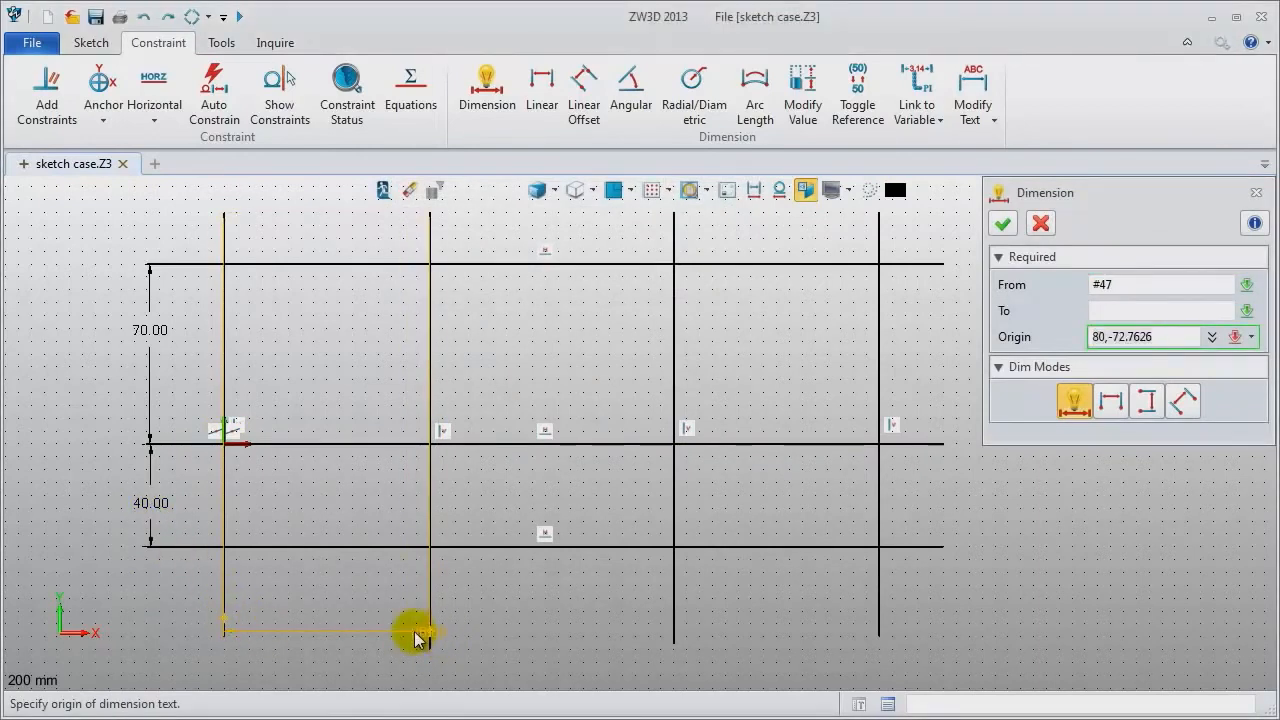
{"action": "left_click", "coordinate": [327, 640]}
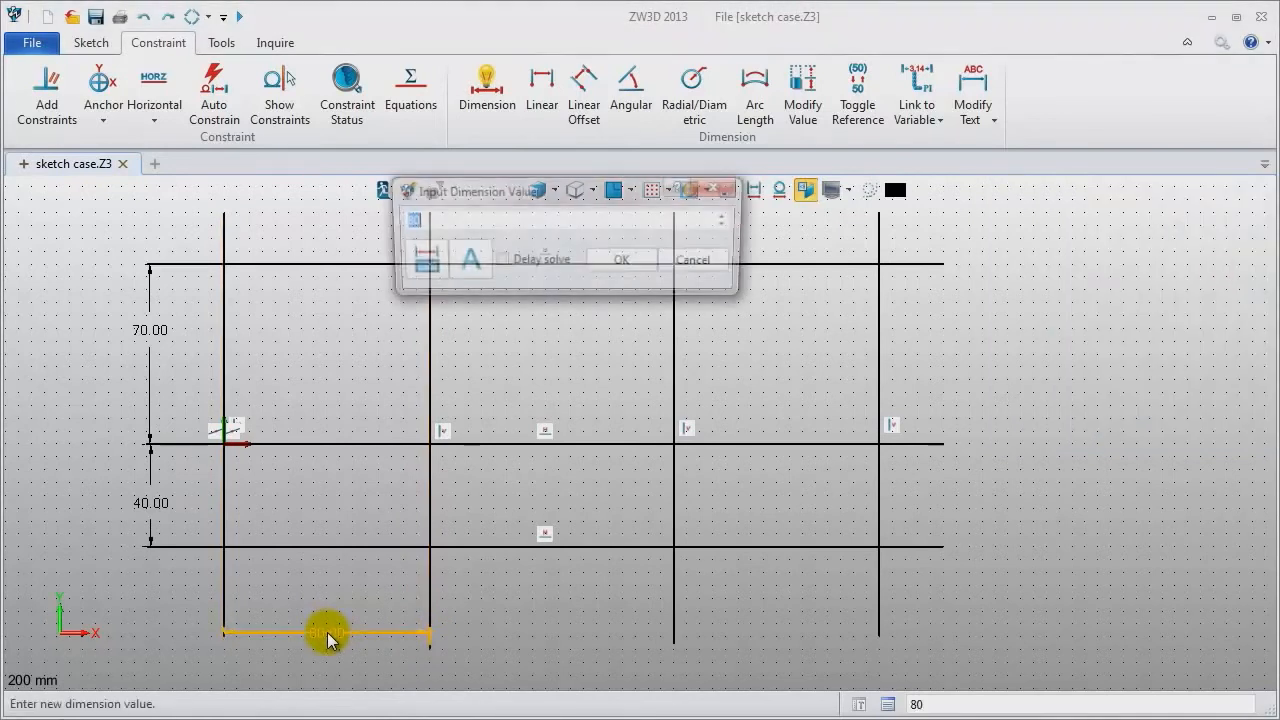
{"action": "key", "text": "Return"}
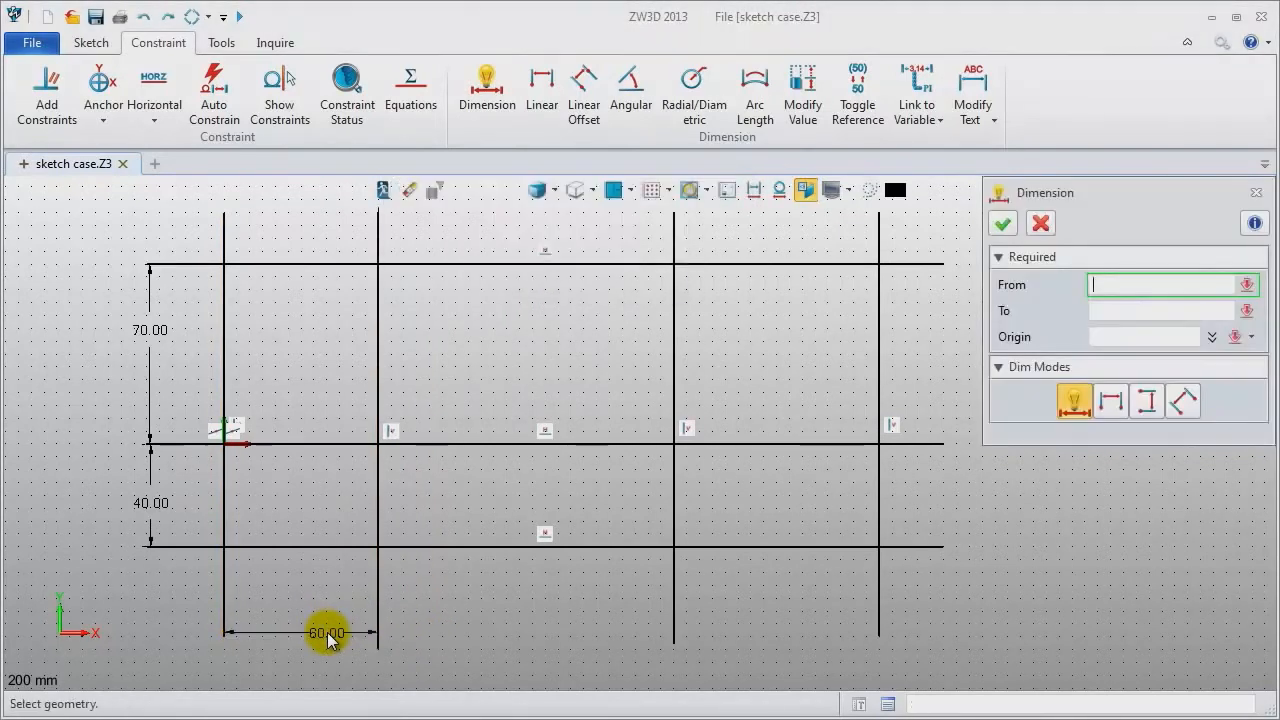
{"action": "left_click", "coordinate": [225, 626]}
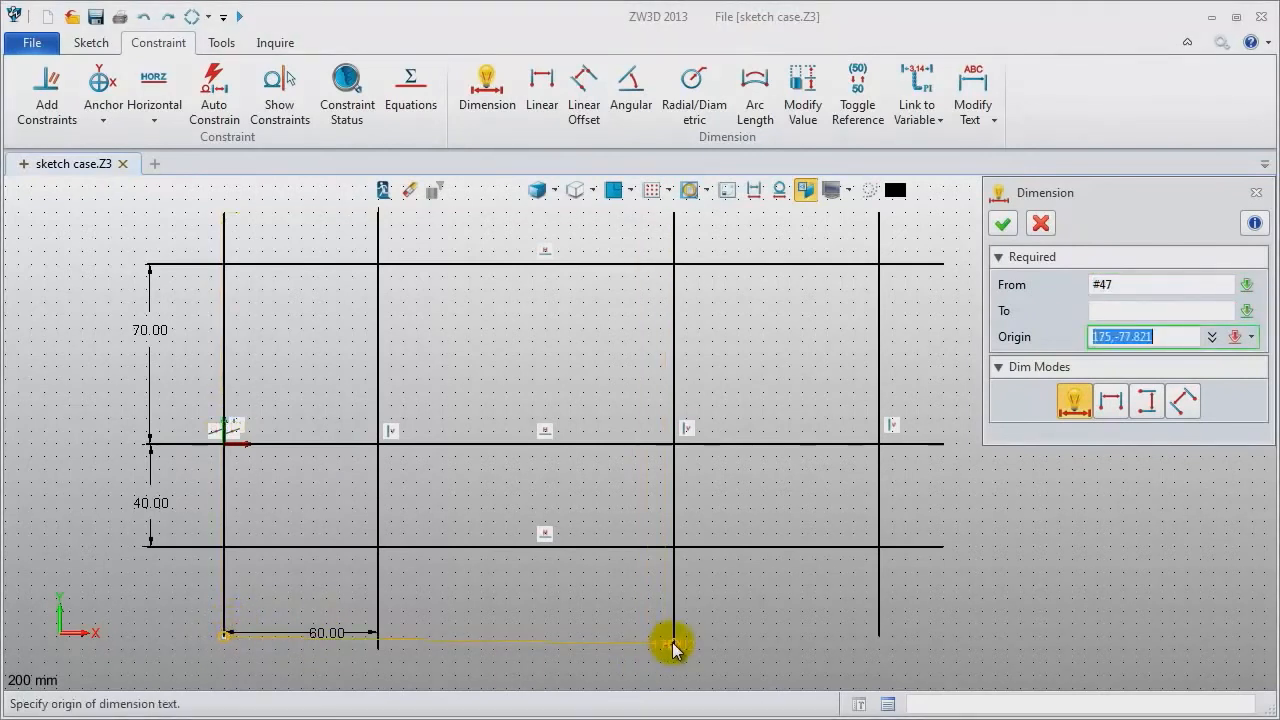
{"action": "left_click", "coordinate": [452, 676]}
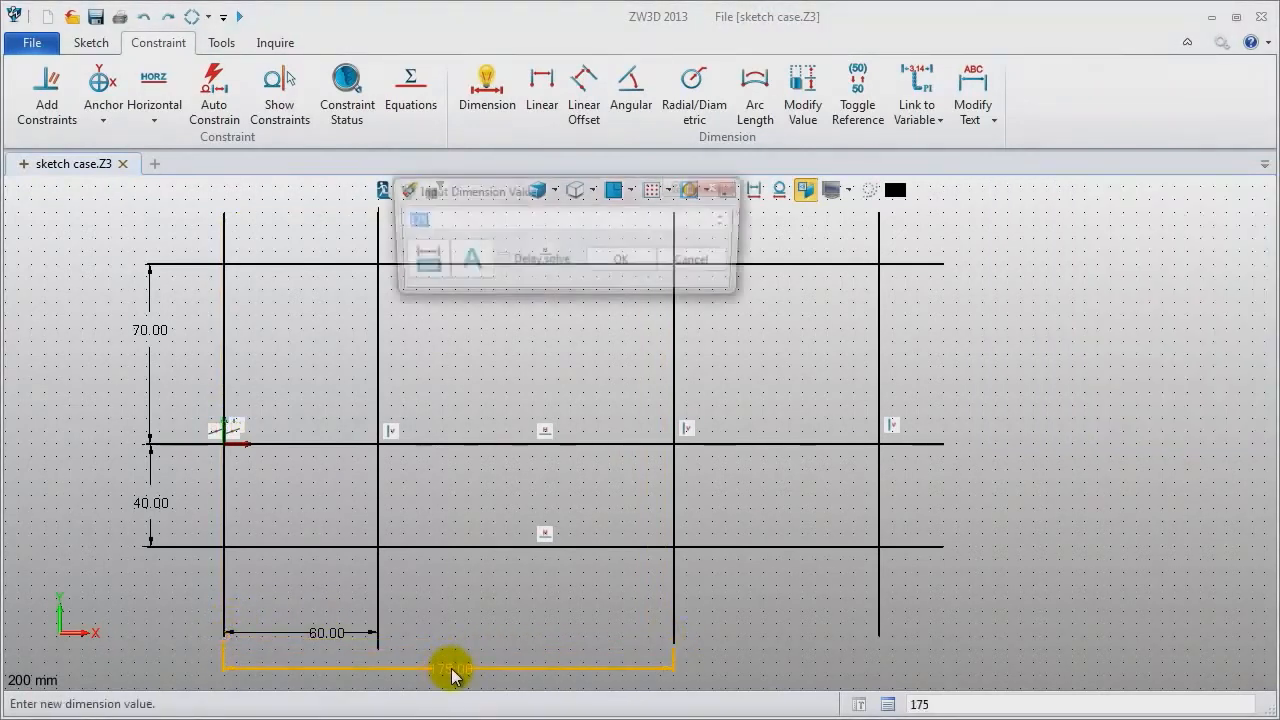
{"action": "key", "text": "Return"}
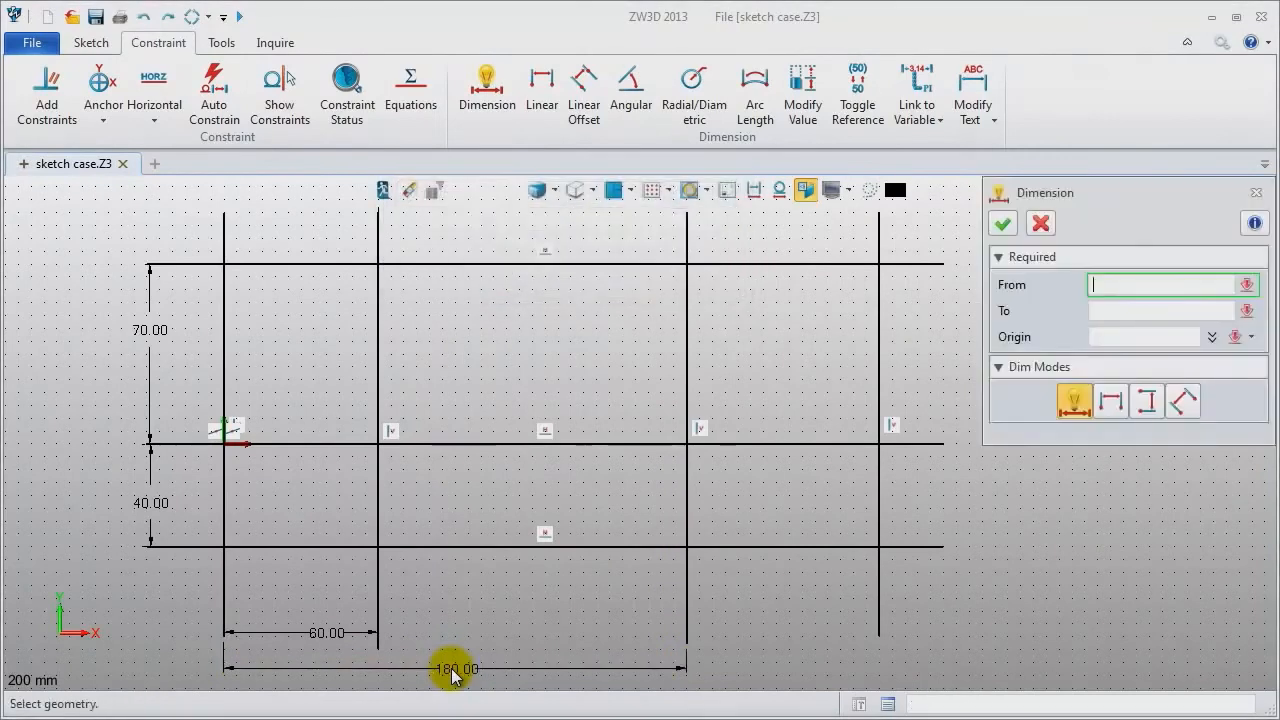
Dimension the fourth vertical line from the vertical line through the origin and set the distance to 290 mm.
{"action": "left_click", "coordinate": [224, 635]}
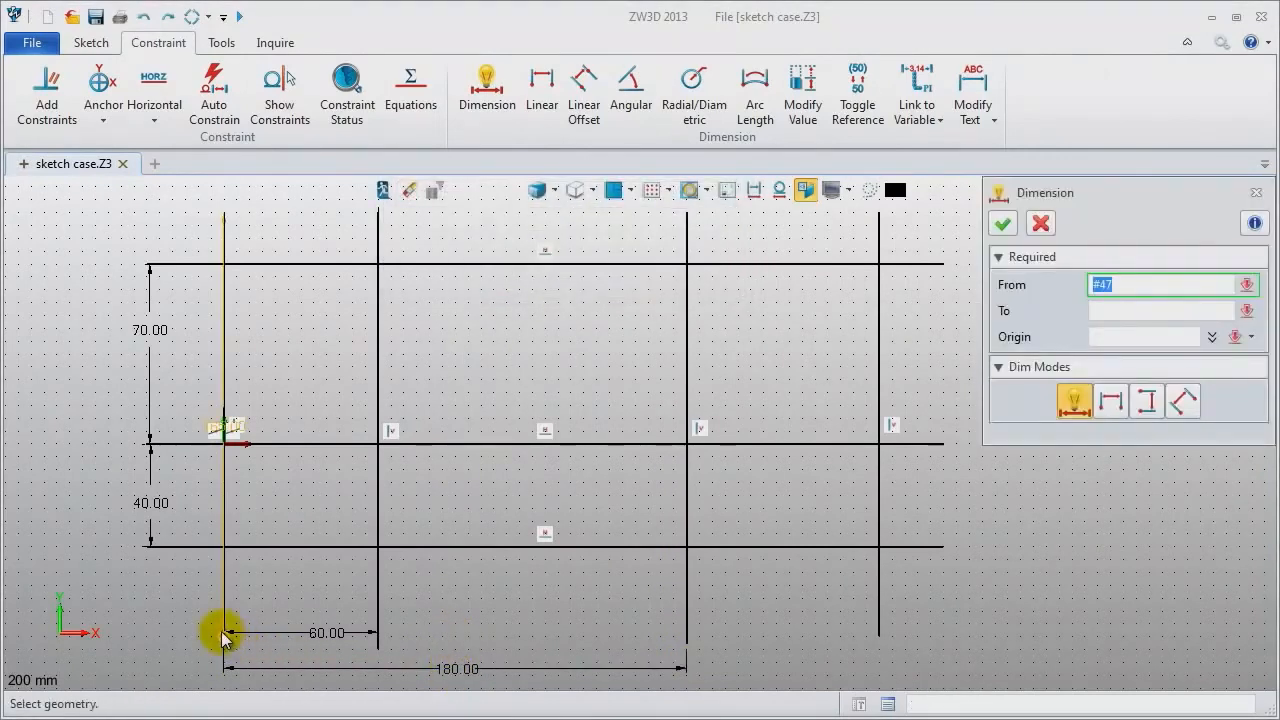
{"action": "left_click", "coordinate": [879, 637]}
{"action": "middle_click_drag", "start_coordinate": [702, 682], "coordinate": [702, 644]}
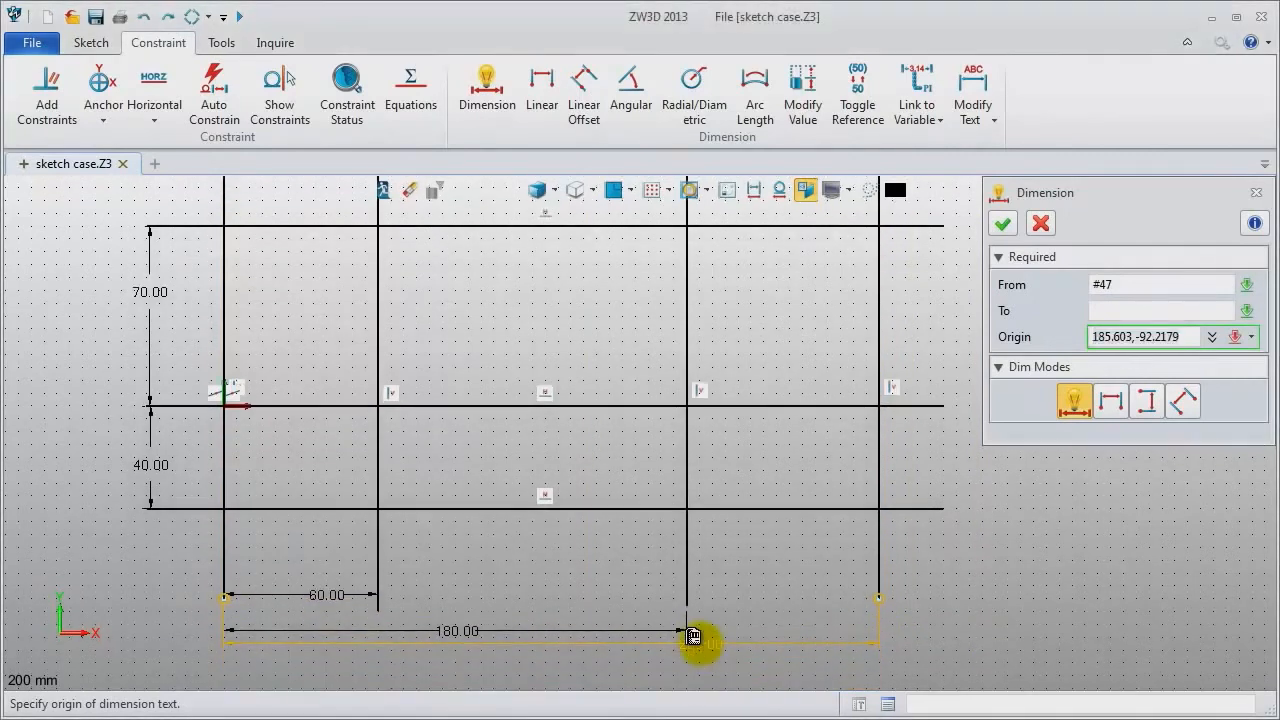
{"action": "left_click", "coordinate": [625, 668]}
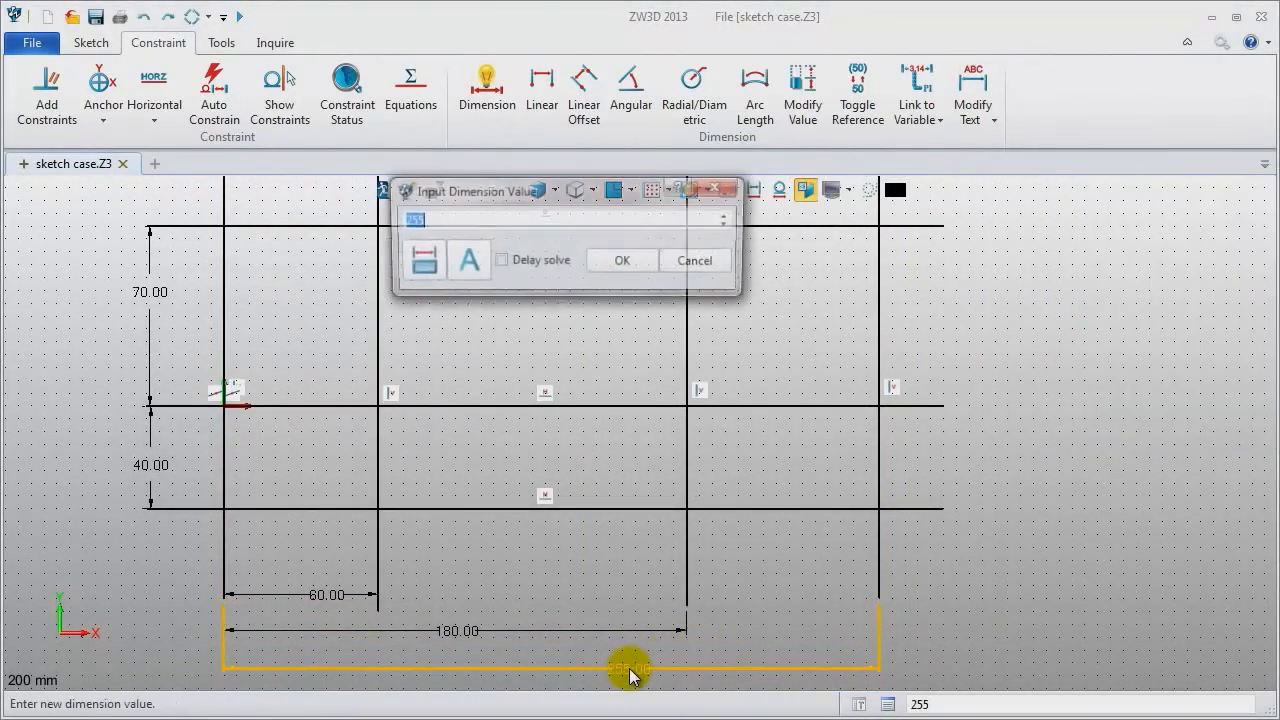
{"action": "type", "text": "290"}
{"action": "key", "text": "Return"}
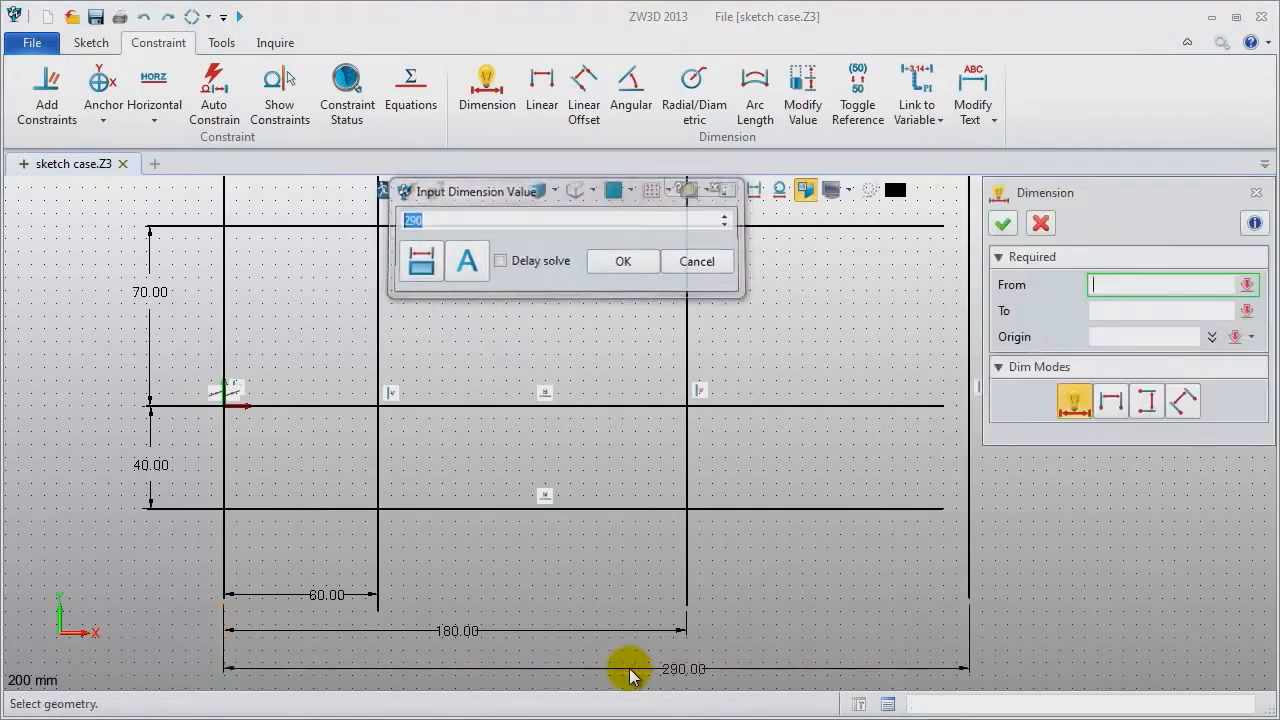
{"action": "left_click", "coordinate": [1256, 192]}
{"action": "middle_click_drag", "start_coordinate": [1146, 392], "coordinate": [1141, 398]}
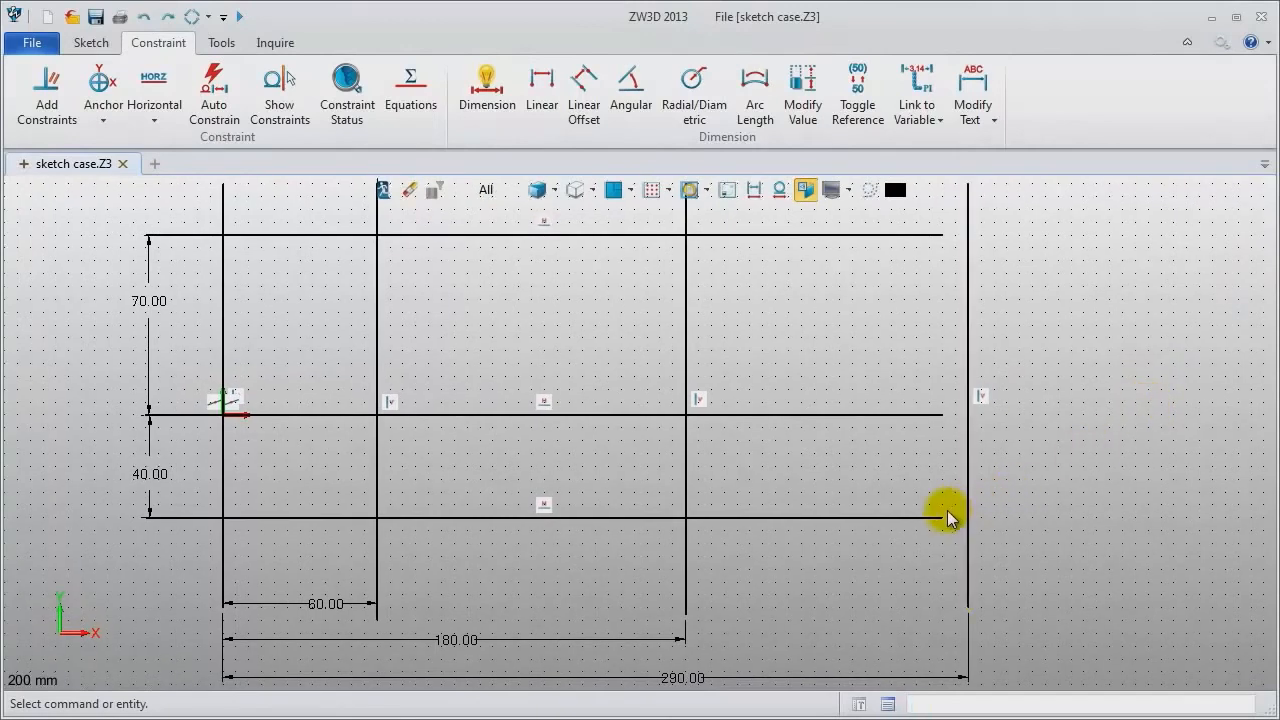
Stretch the right ends of the three horizontal lines past the fourth vertical line.
{"action": "left_click_drag", "start_coordinate": [948, 517], "coordinate": [1000, 517]}
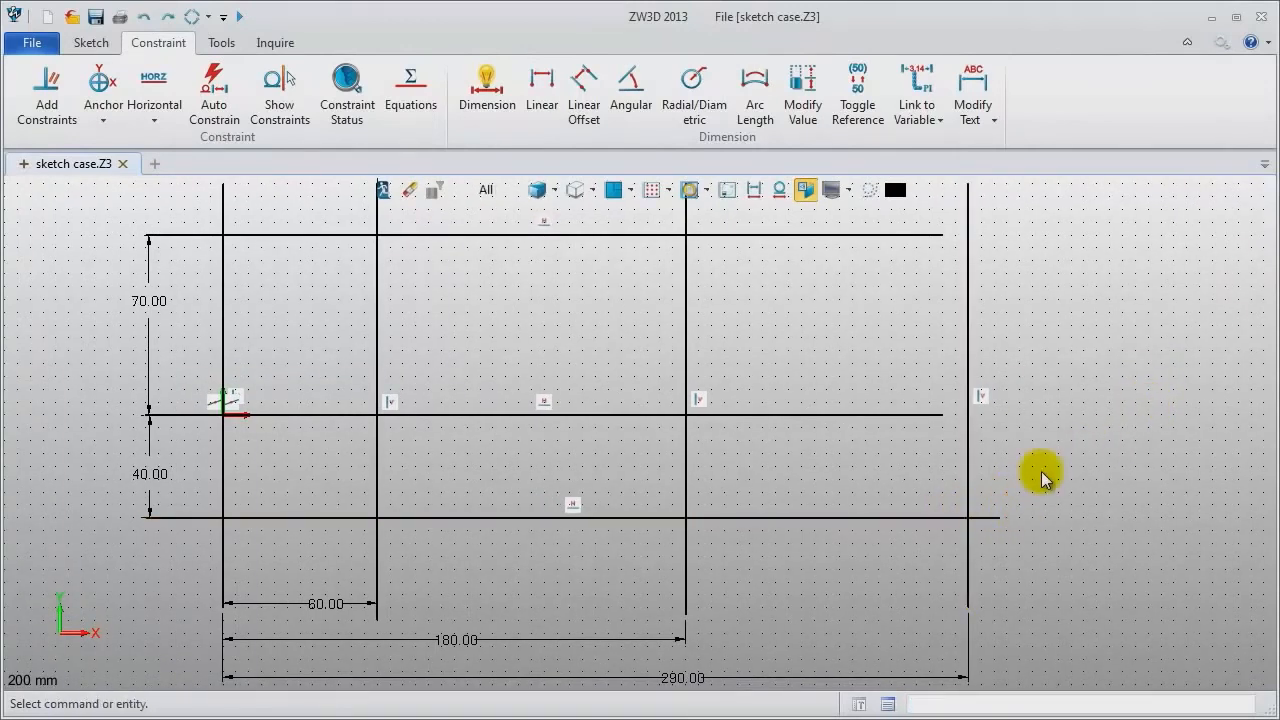
{"action": "left_click_drag", "start_coordinate": [940, 420], "coordinate": [1018, 416]}
{"action": "left_click_drag", "start_coordinate": [940, 237], "coordinate": [1020, 237]}
Toggle all seven horizontal and vertical reference lines to construction geometry.
{"action": "left_click", "coordinate": [240, 236]}
{"action": "left_click", "coordinate": [268, 416]}
{"action": "left_click", "coordinate": [254, 519]}
{"action": "left_click", "coordinate": [222, 496]}
{"action": "left_click", "coordinate": [377, 482]}
{"action": "left_click", "coordinate": [686, 480]}
{"action": "left_click", "coordinate": [970, 487]}
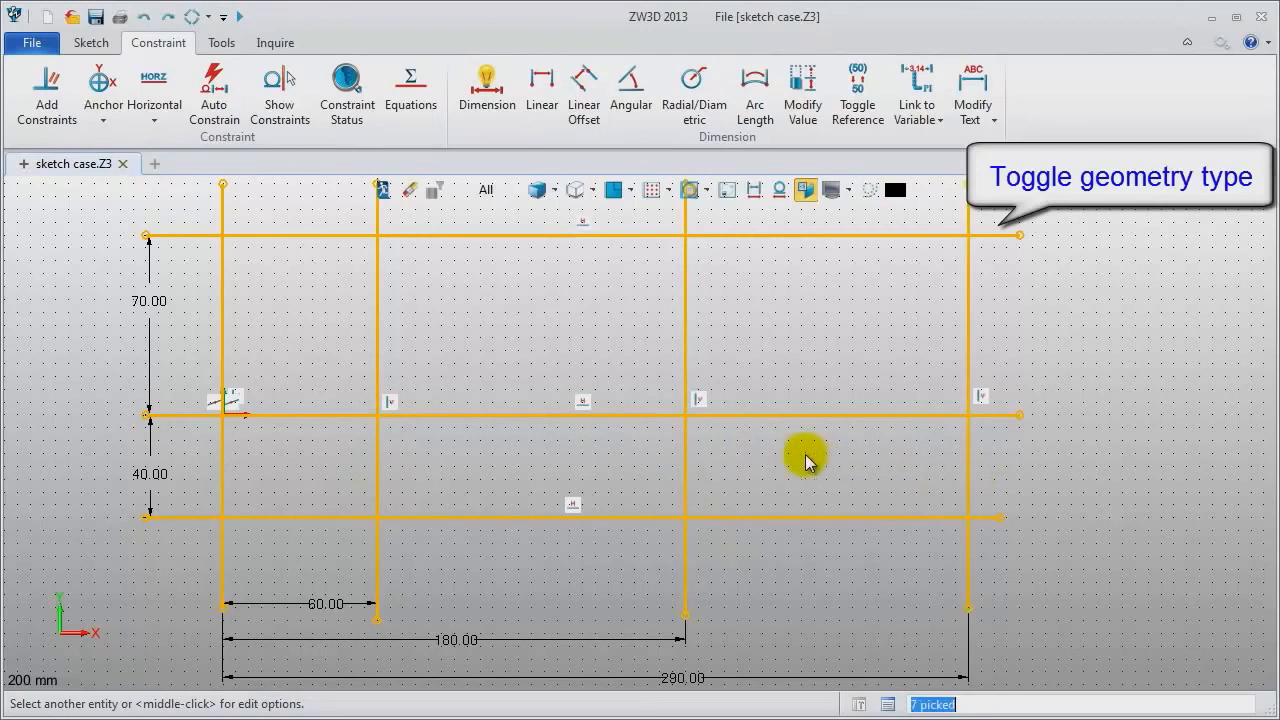
{"action": "right_click", "coordinate": [791, 448]}
{"action": "left_click", "coordinate": [800, 432]}
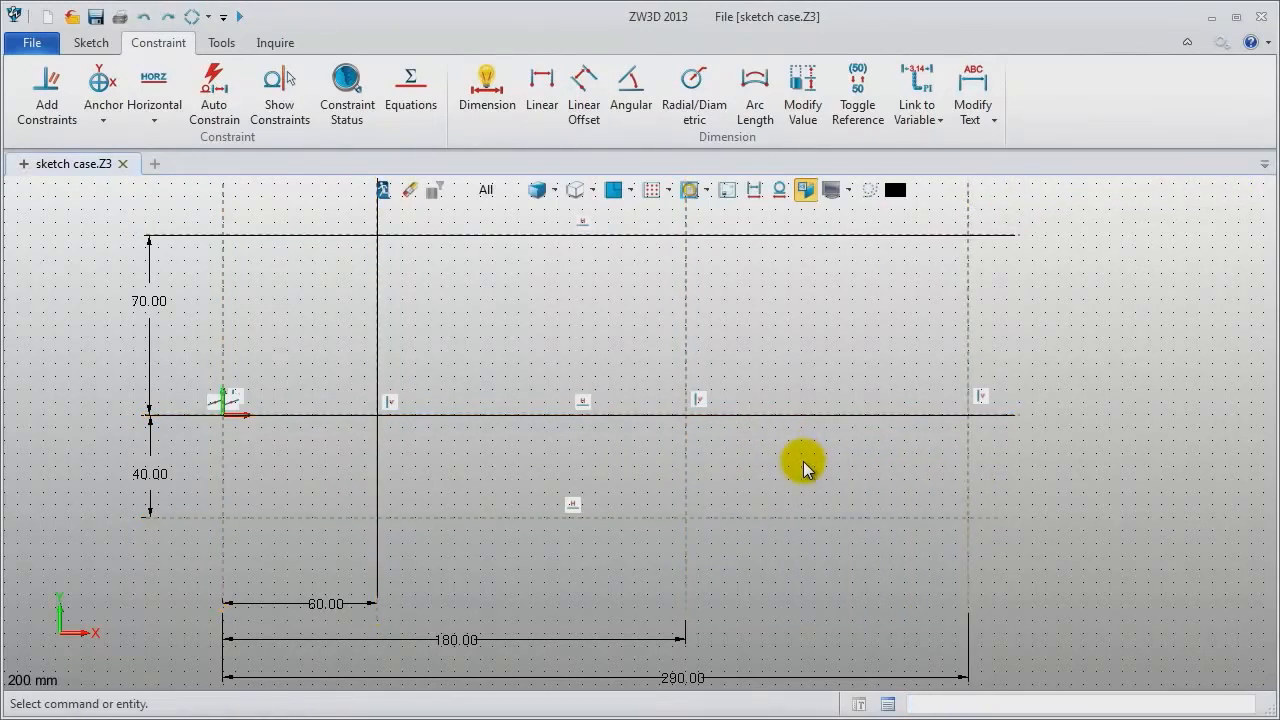
{"action": "middle_click_drag", "start_coordinate": [805, 468], "coordinate": [812, 472]}
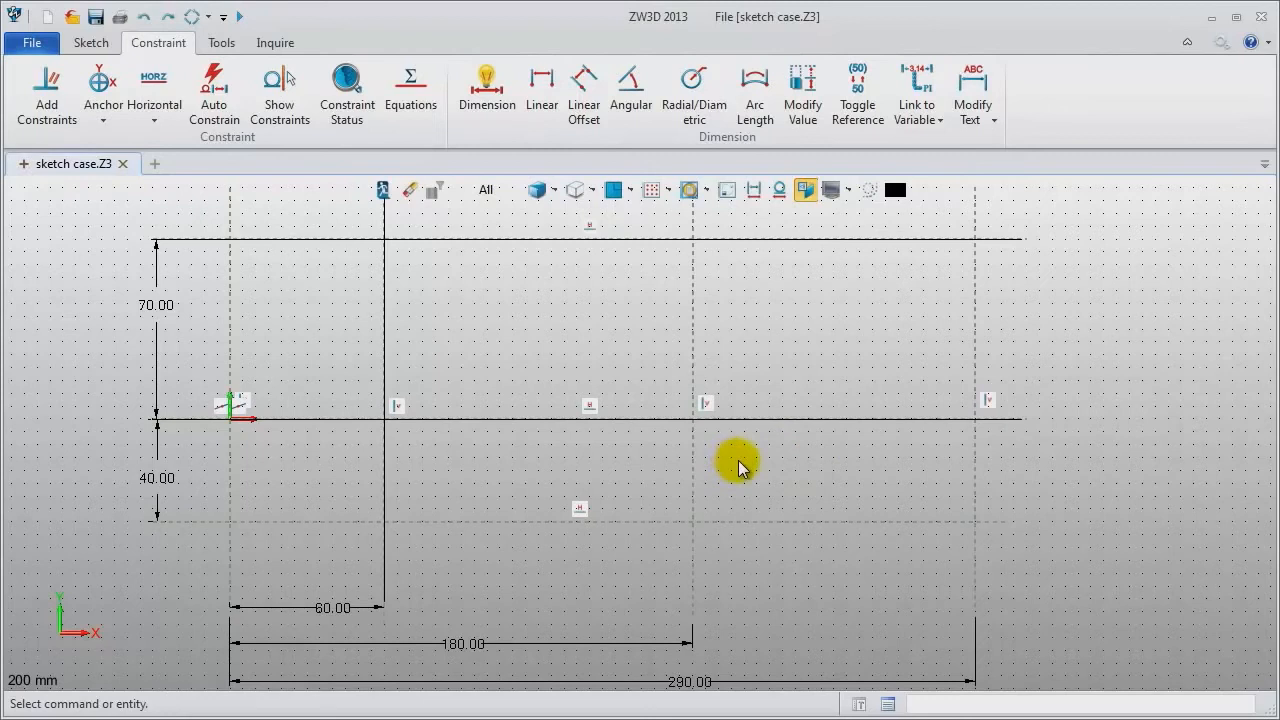
Draw a circle of radius 20 mm centred on the origin.
{"action": "left_click", "coordinate": [89, 43]}
{"action": "left_click", "coordinate": [131, 112]}
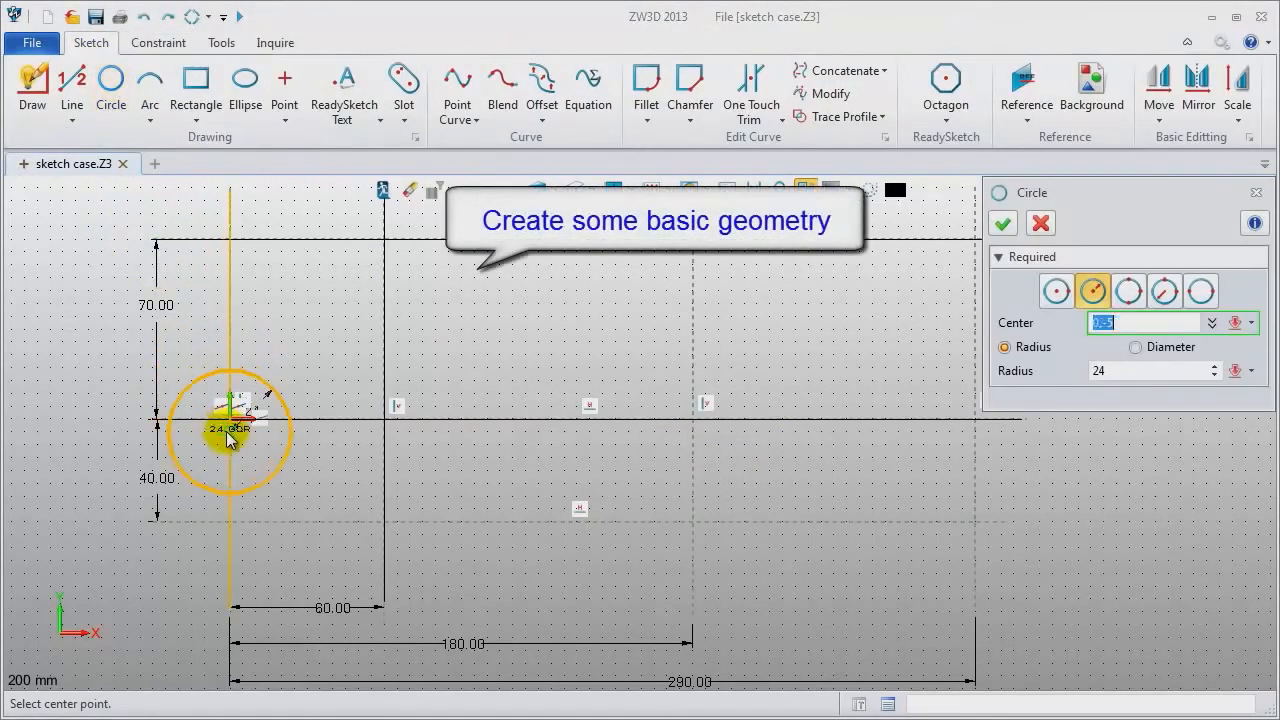
{"action": "left_click", "coordinate": [1056, 291]}
{"action": "left_click", "coordinate": [1094, 292]}
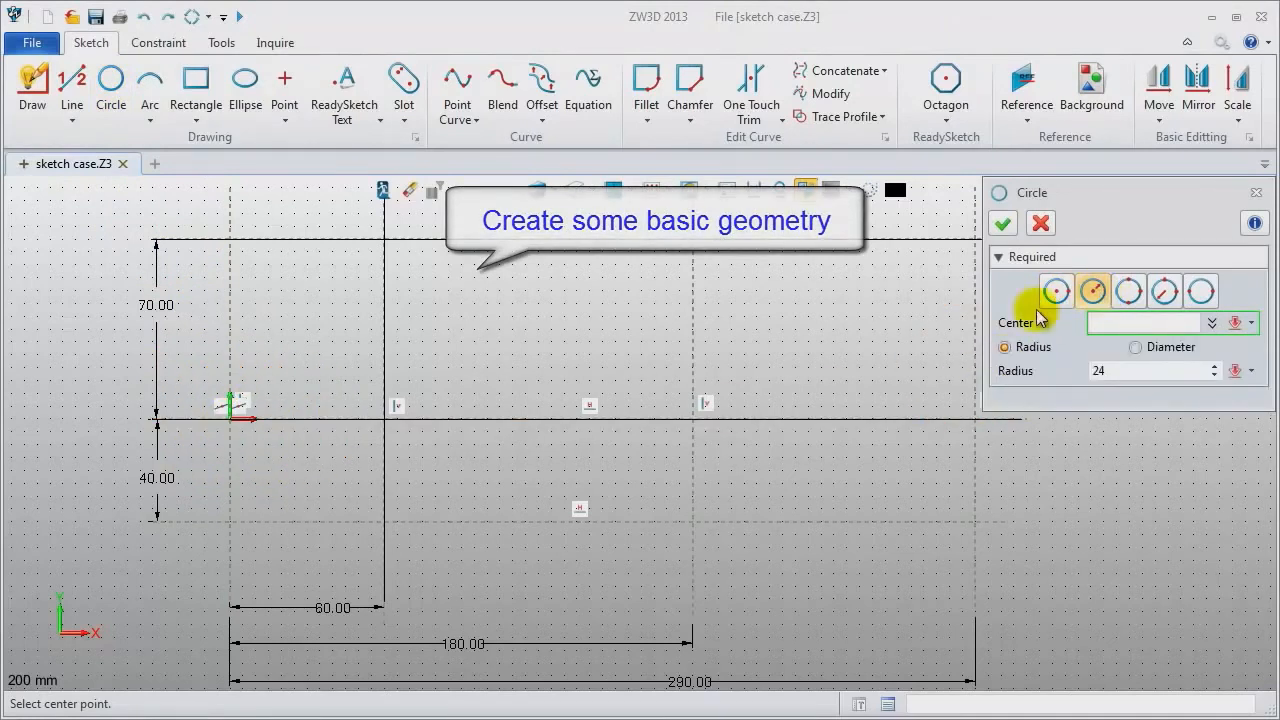
{"action": "left_click", "coordinate": [230, 425]}
{"action": "type", "text": "1"}
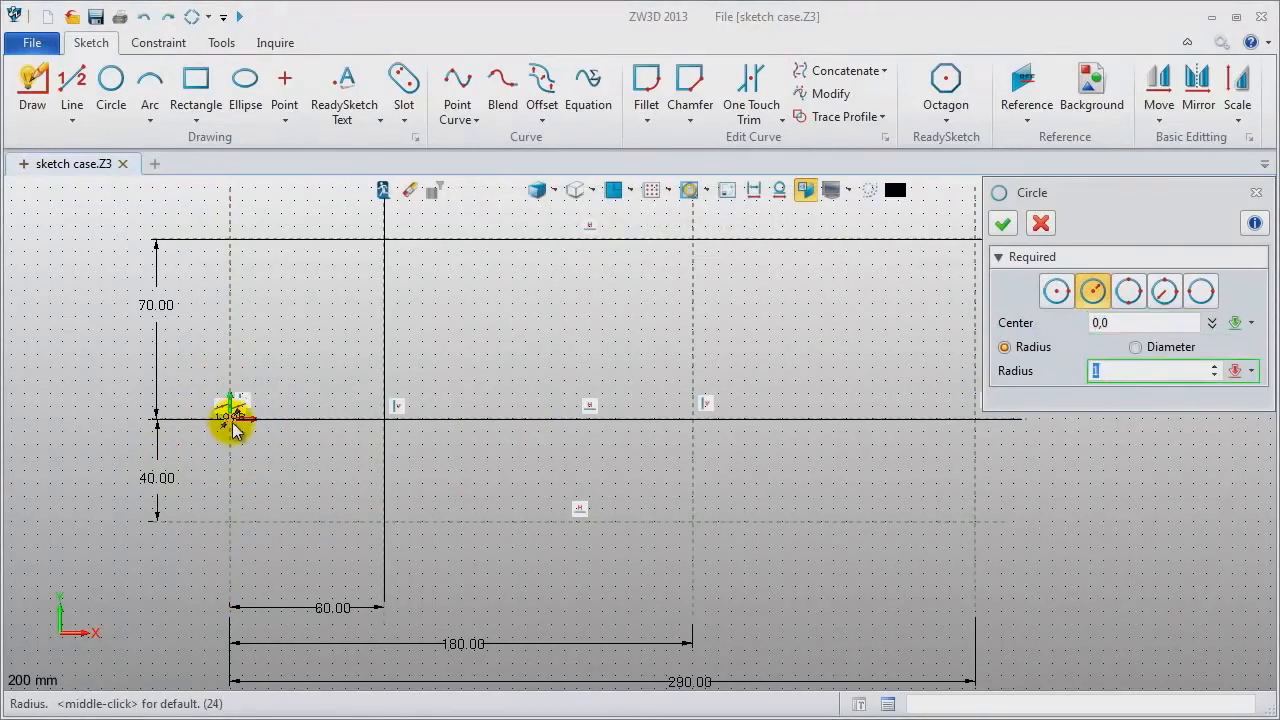
{"action": "key", "text": "Return"}
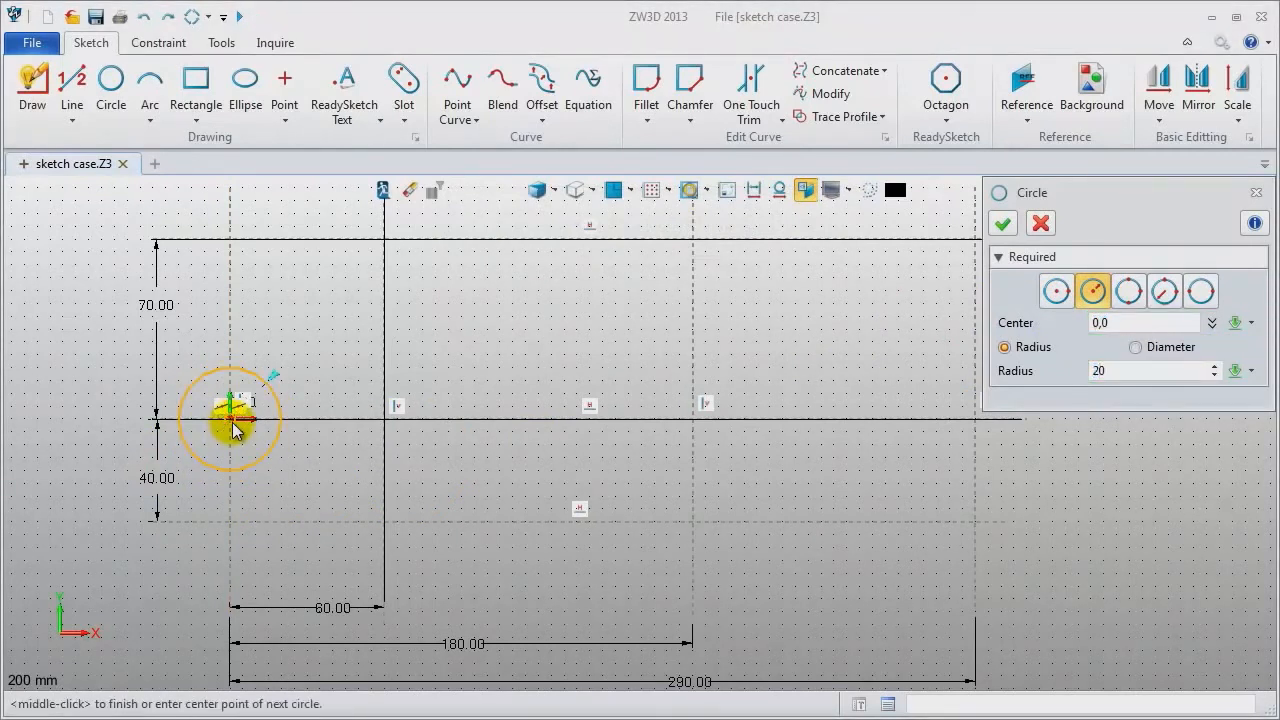
{"action": "middle_click", "coordinate": [287, 449]}
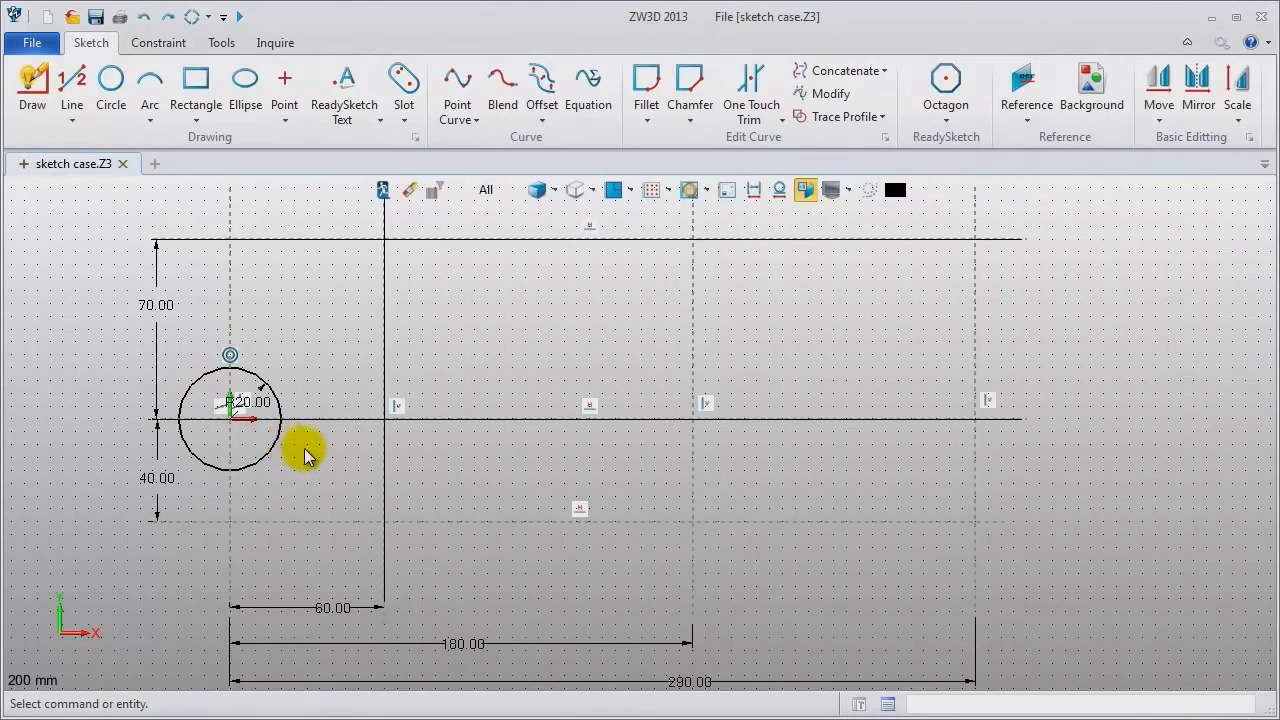
Draw a circle of radius 12 mm centred where the second vertical and lower horizontal lines cross (60,-40).
{"action": "middle_click", "coordinate": [305, 455]}
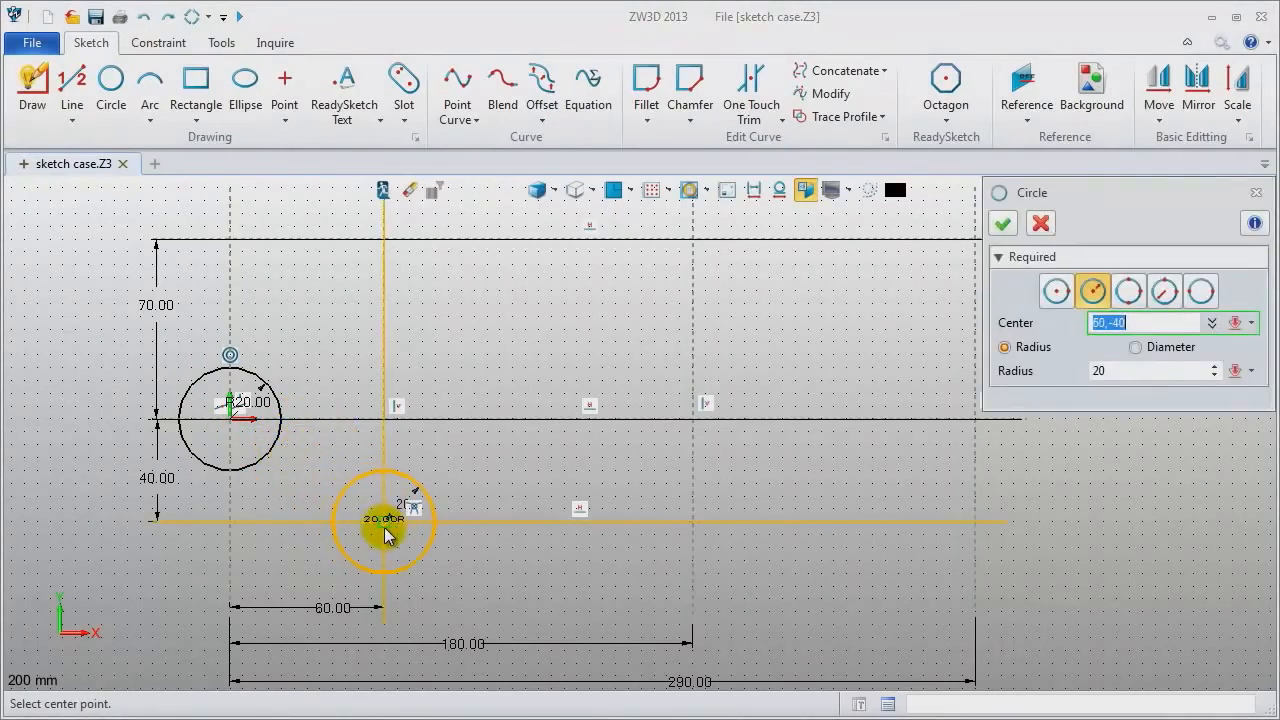
{"action": "left_click", "coordinate": [385, 533]}
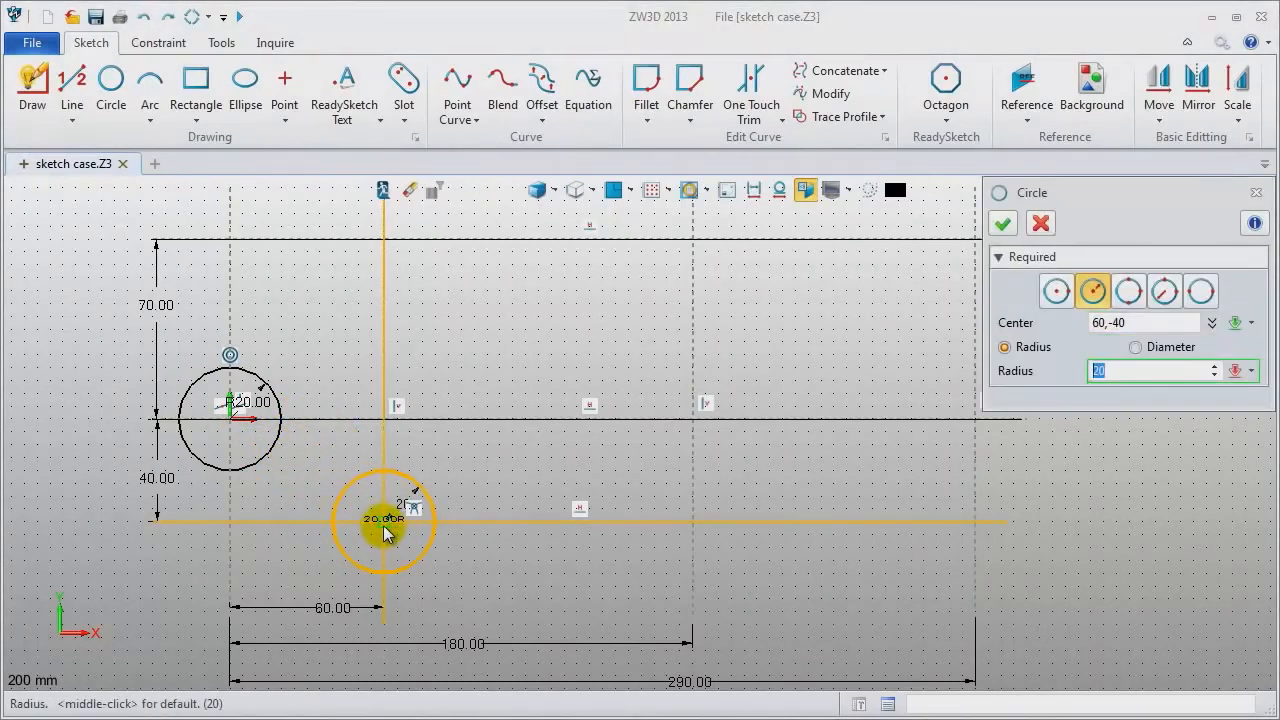
{"action": "type", "text": "12"}
{"action": "key", "text": "Return"}
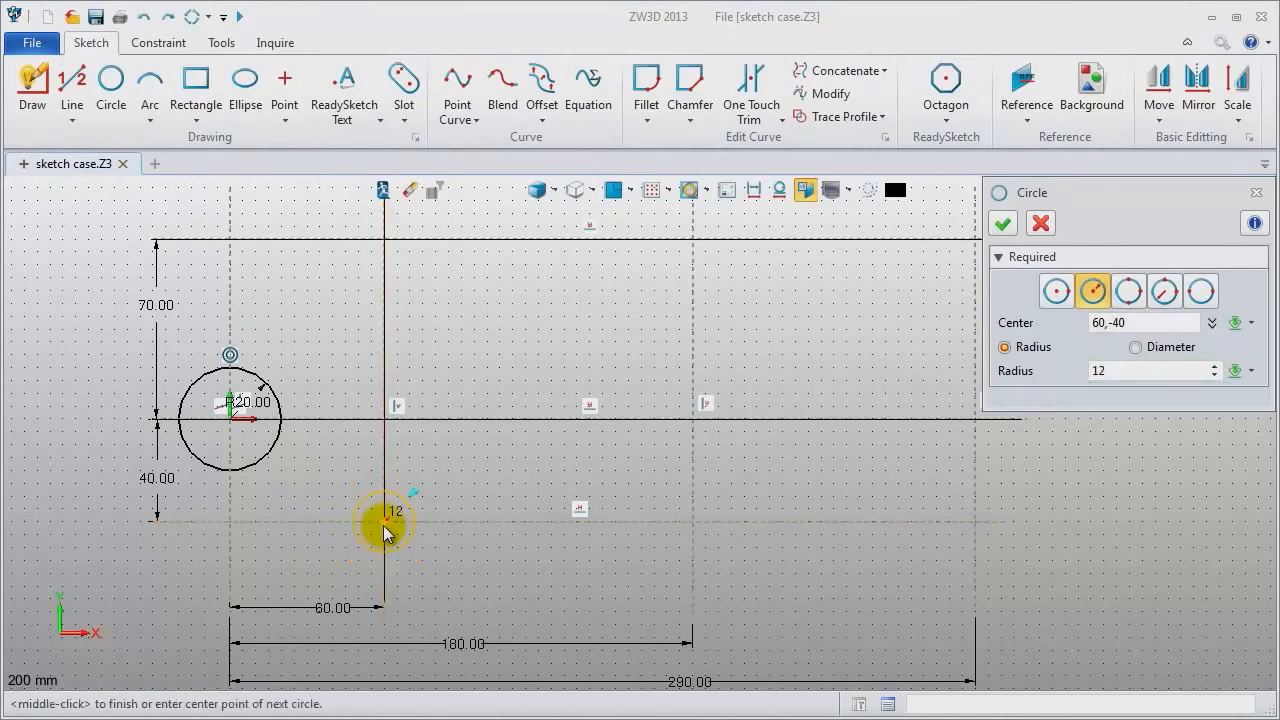
{"action": "middle_click", "coordinate": [385, 533]}
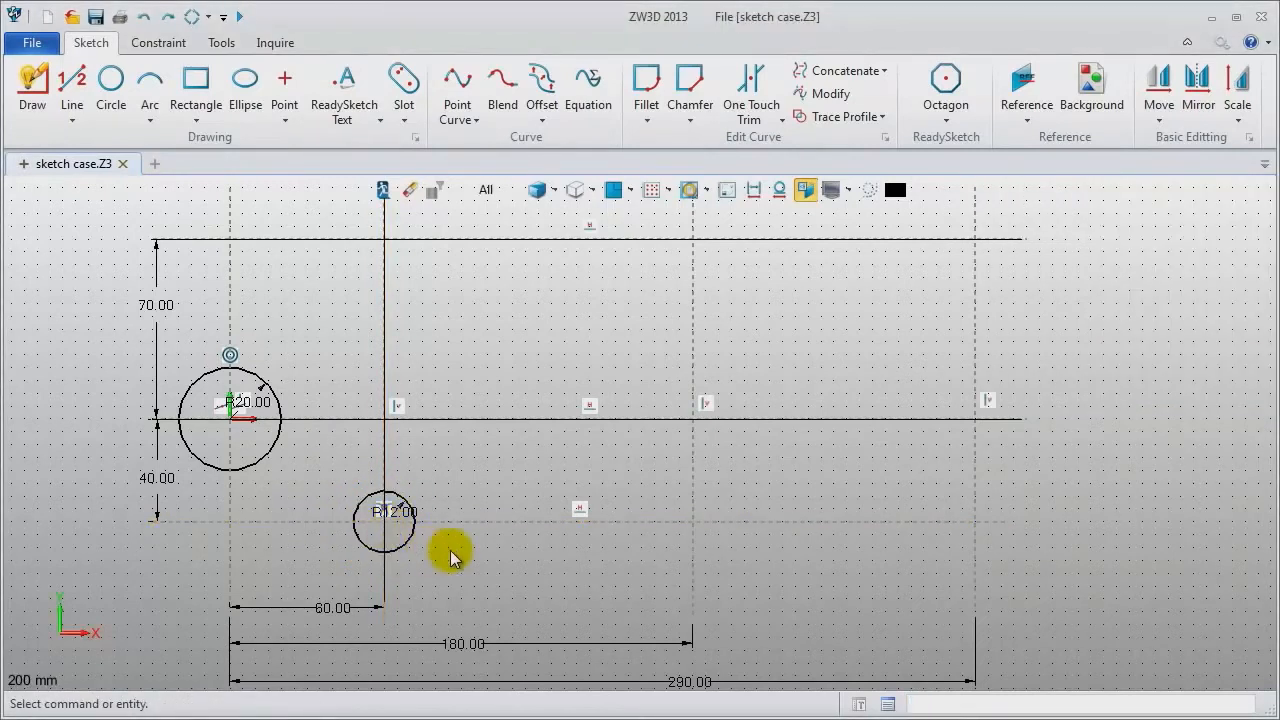
Add a concentric circle of radius 20 mm around the 12 mm radius circle at 60,-40.
{"action": "middle_click", "coordinate": [387, 528]}
{"action": "left_click", "coordinate": [385, 530]}
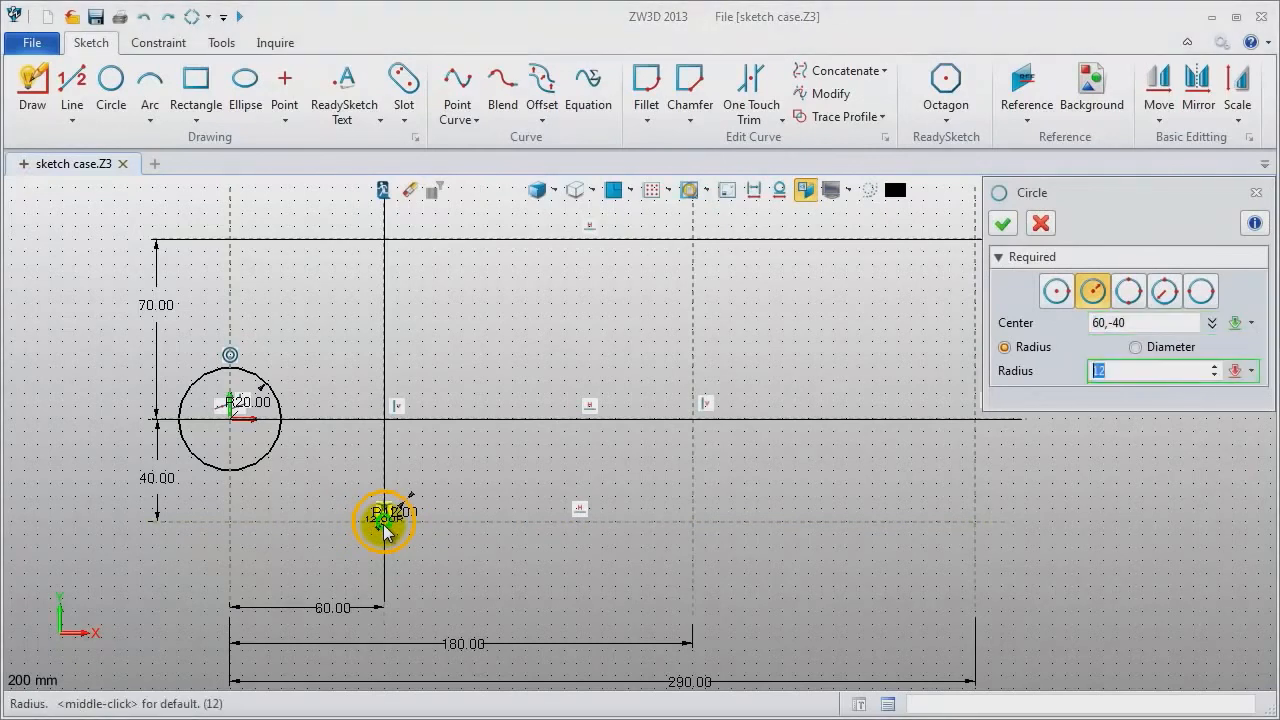
{"action": "type", "text": "20"}
{"action": "key", "text": "Return"}
{"action": "middle_click", "coordinate": [497, 512]}
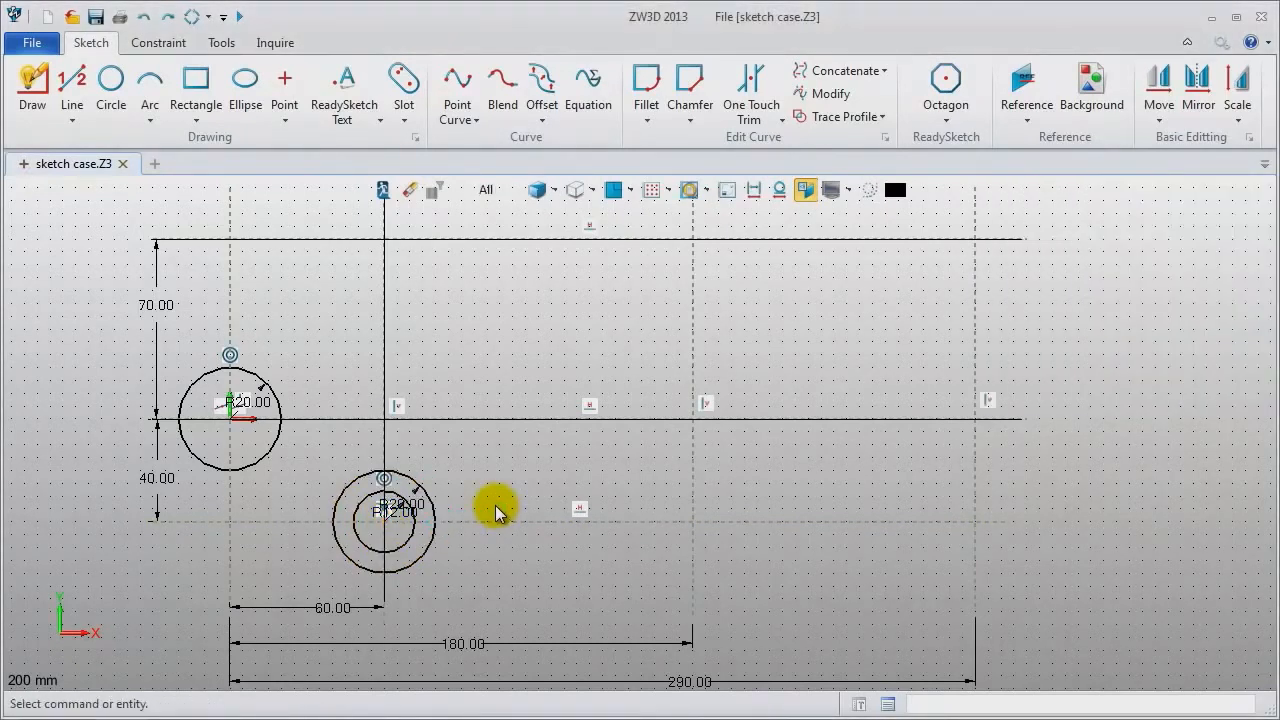
Draw a circle of radius 12 mm centred where the fourth vertical and lower horizontal lines cross (290,-40).
{"action": "middle_click", "coordinate": [497, 512]}
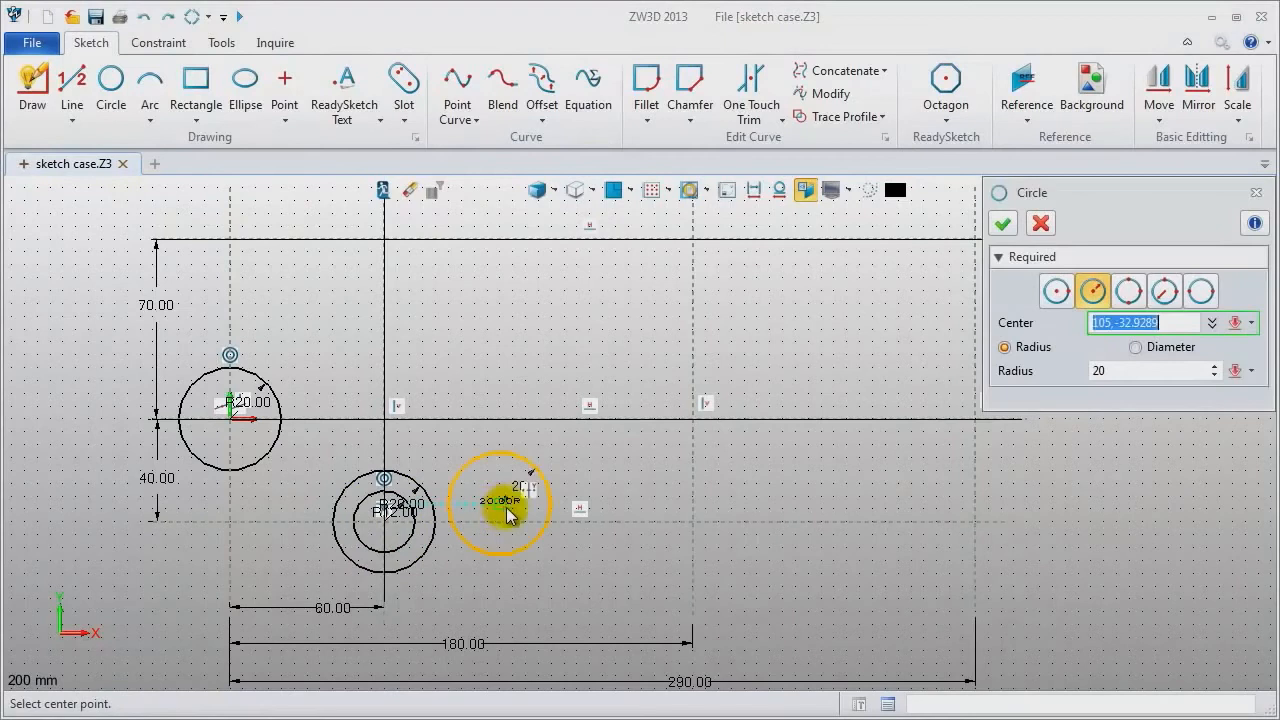
{"action": "left_click", "coordinate": [975, 525]}
{"action": "type", "text": "12"}
{"action": "key", "text": "Return"}
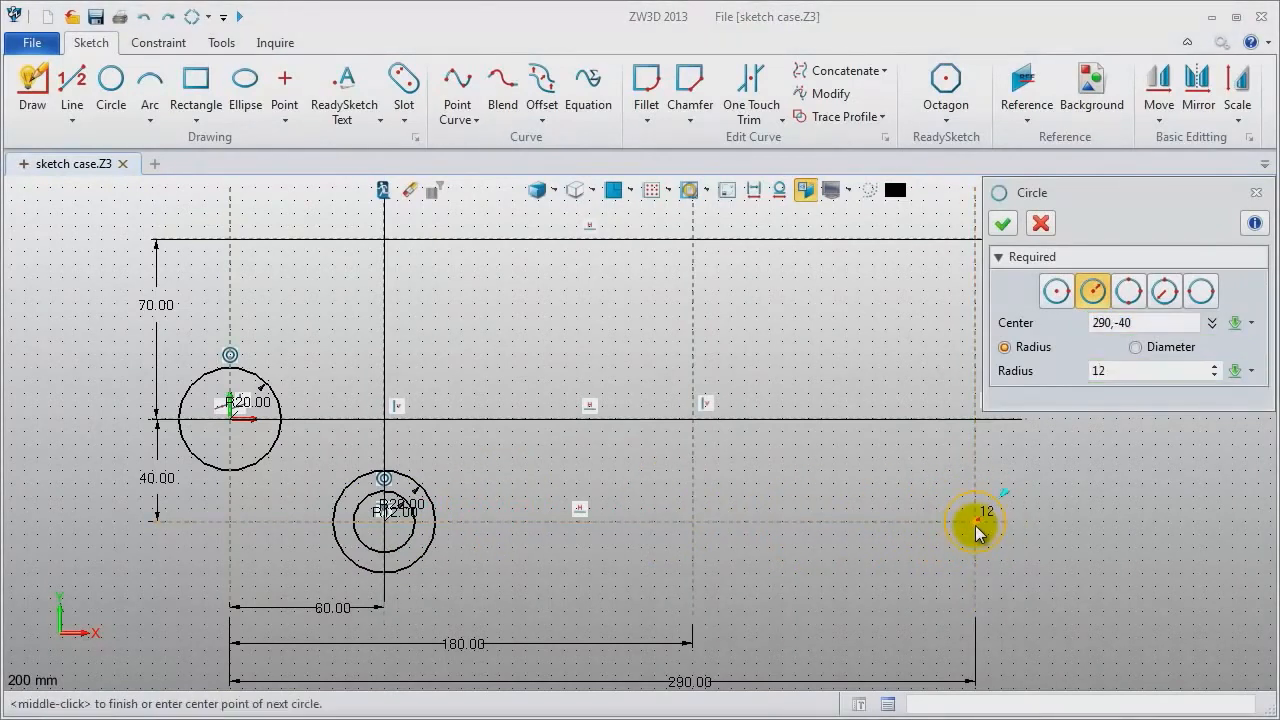
{"action": "middle_click", "coordinate": [975, 530]}
Add a concentric circle of radius 24 mm around the 12 mm radius circle at 290,-40.
{"action": "middle_click", "coordinate": [975, 530]}
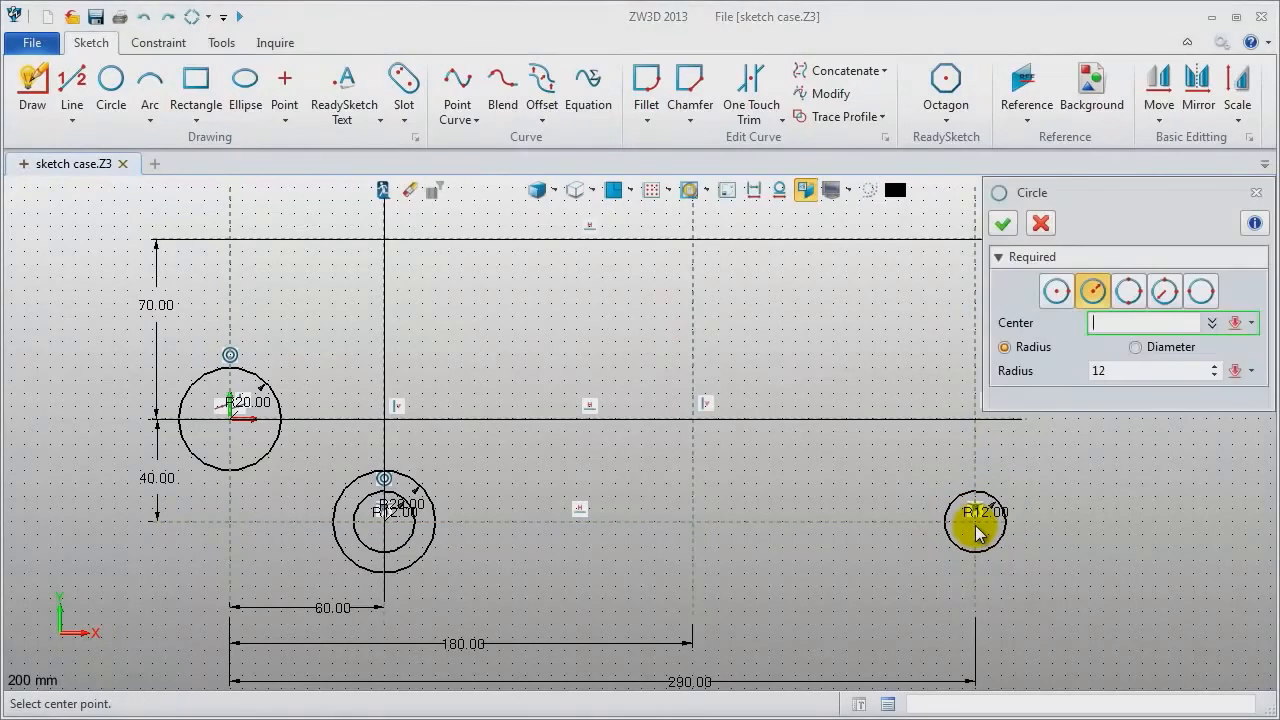
{"action": "left_click", "coordinate": [976, 526]}
{"action": "type", "text": "10"}
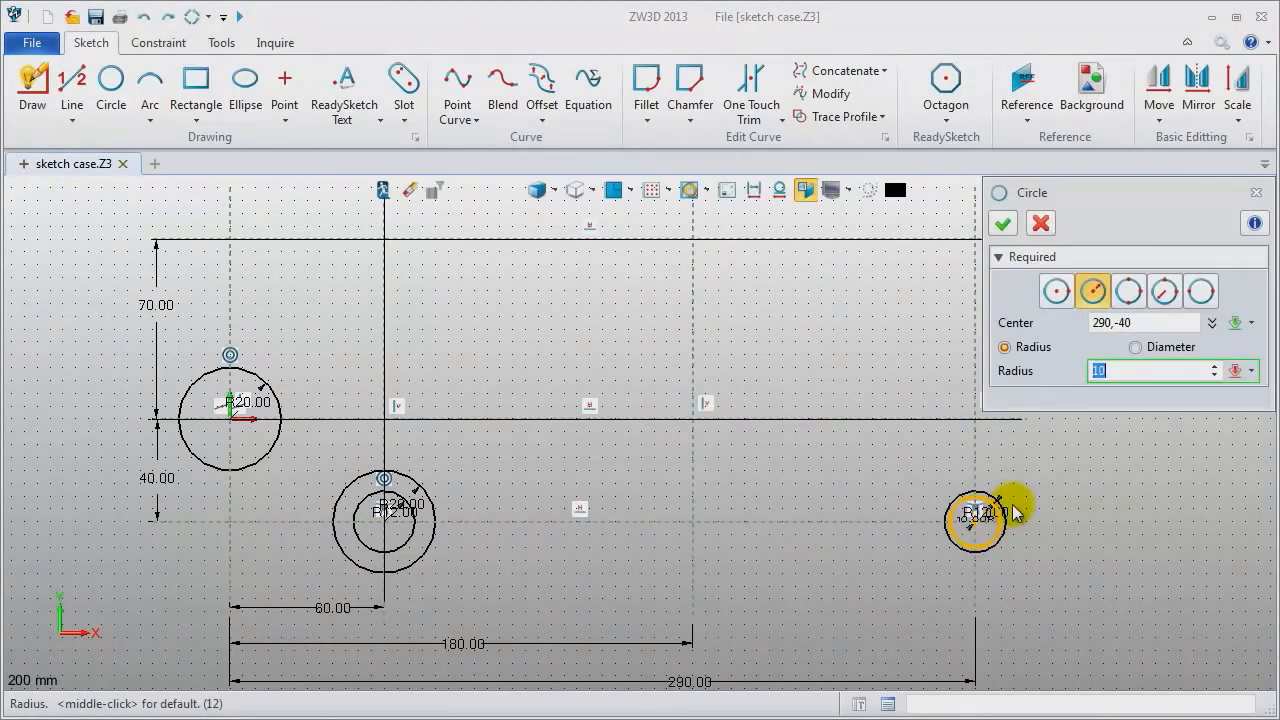
{"action": "type", "text": "24"}
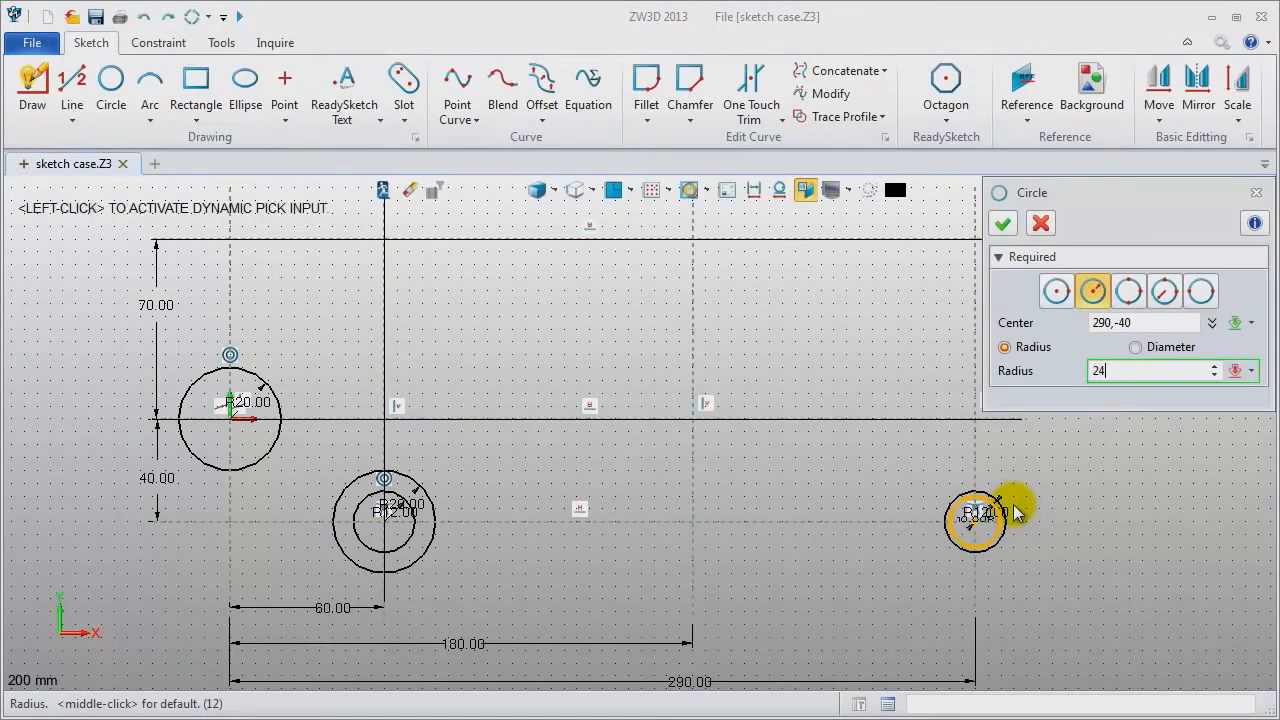
{"action": "key", "text": "Return"}
{"action": "middle_click", "coordinate": [1079, 530]}
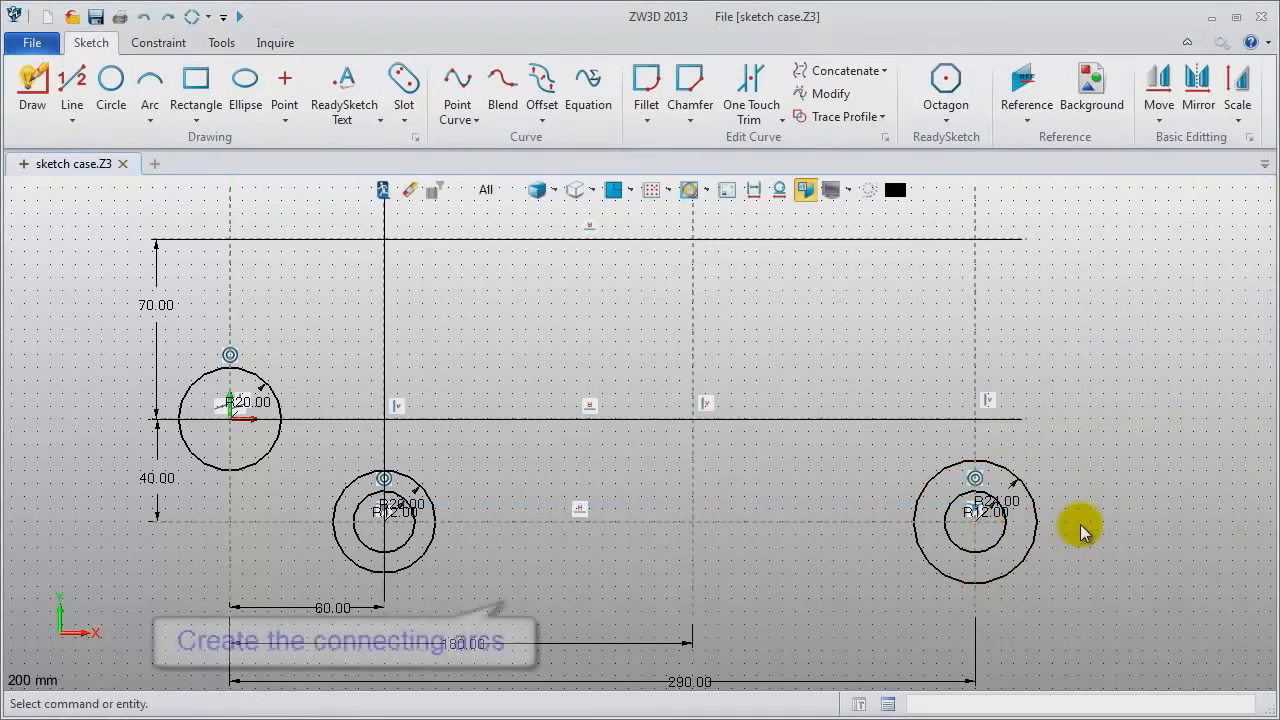
Draw a counter-clockwise centre-and-angle arc about the origin with radius 40 mm, start angle about 103° and arc angle about 168°.
{"action": "left_click", "coordinate": [148, 88]}
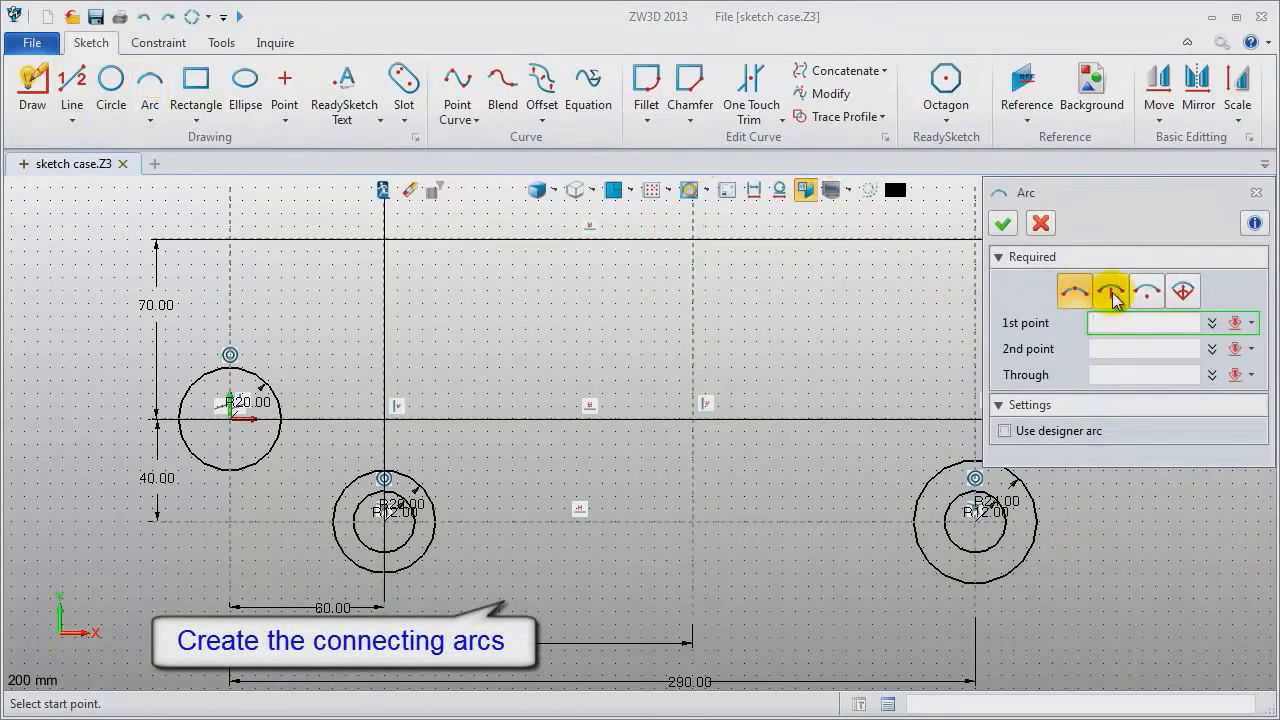
{"action": "left_click", "coordinate": [1183, 292]}
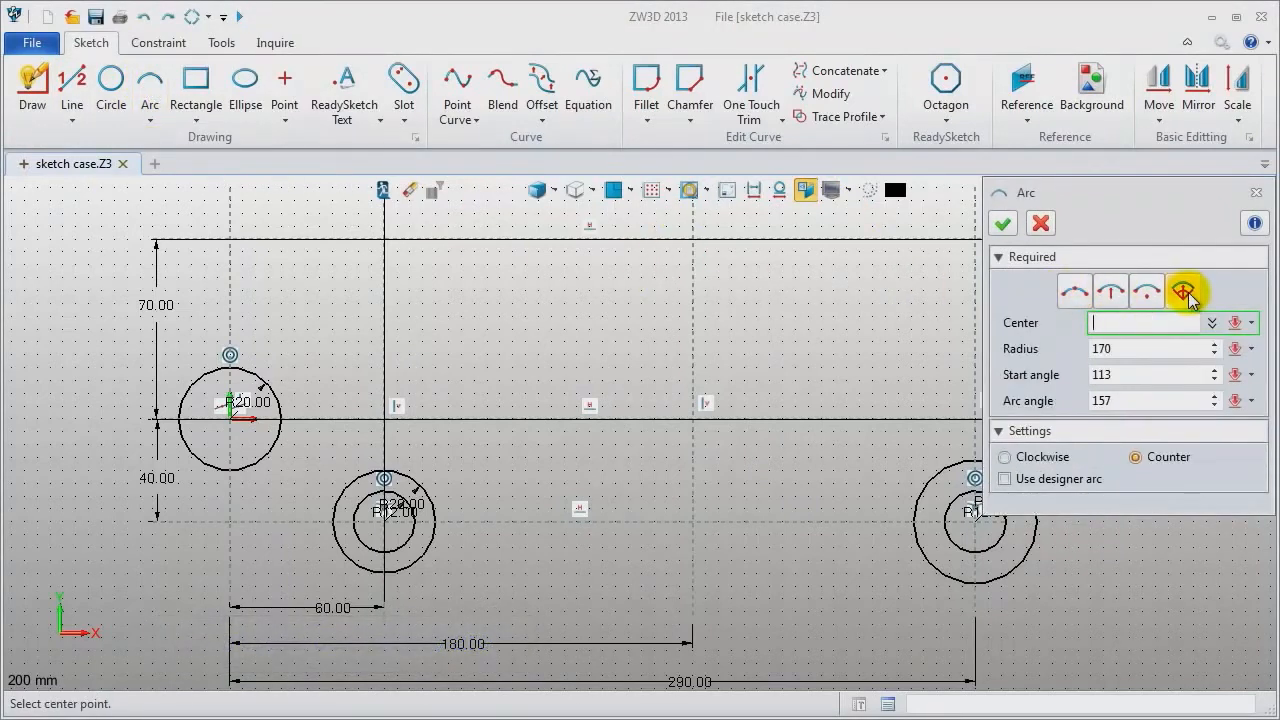
{"action": "left_click", "coordinate": [234, 421]}
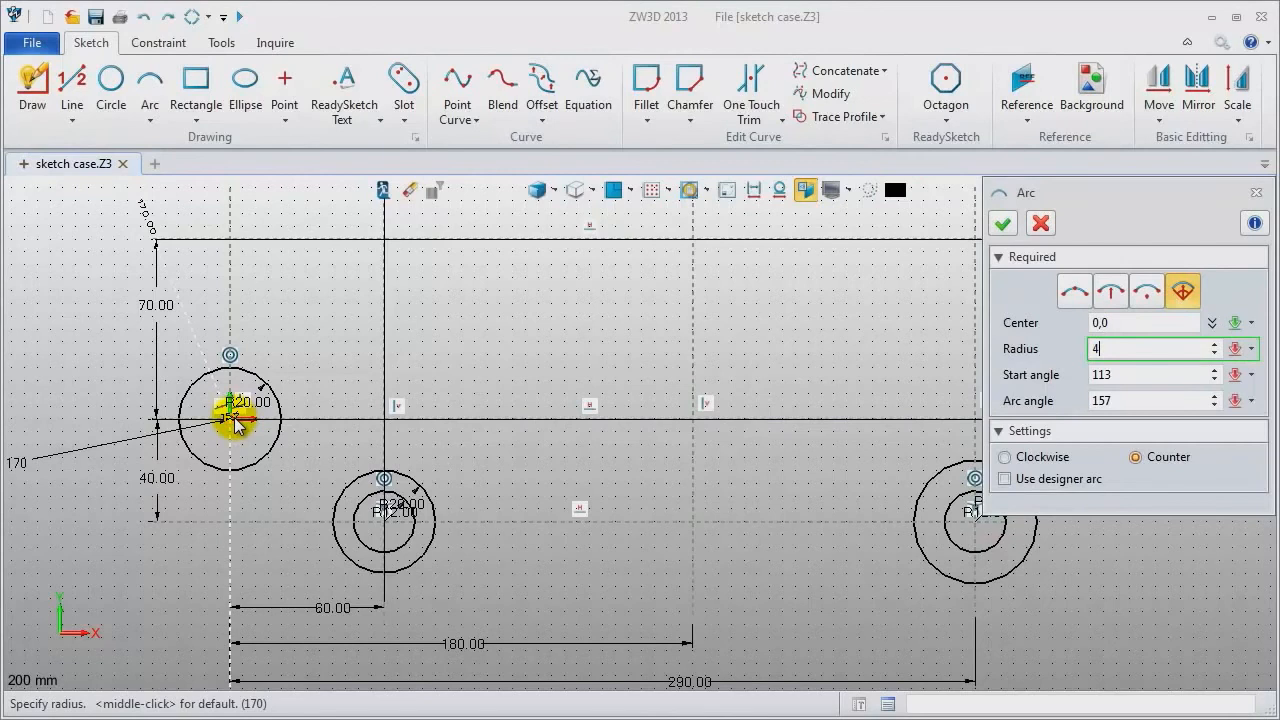
{"action": "key", "text": "Return"}
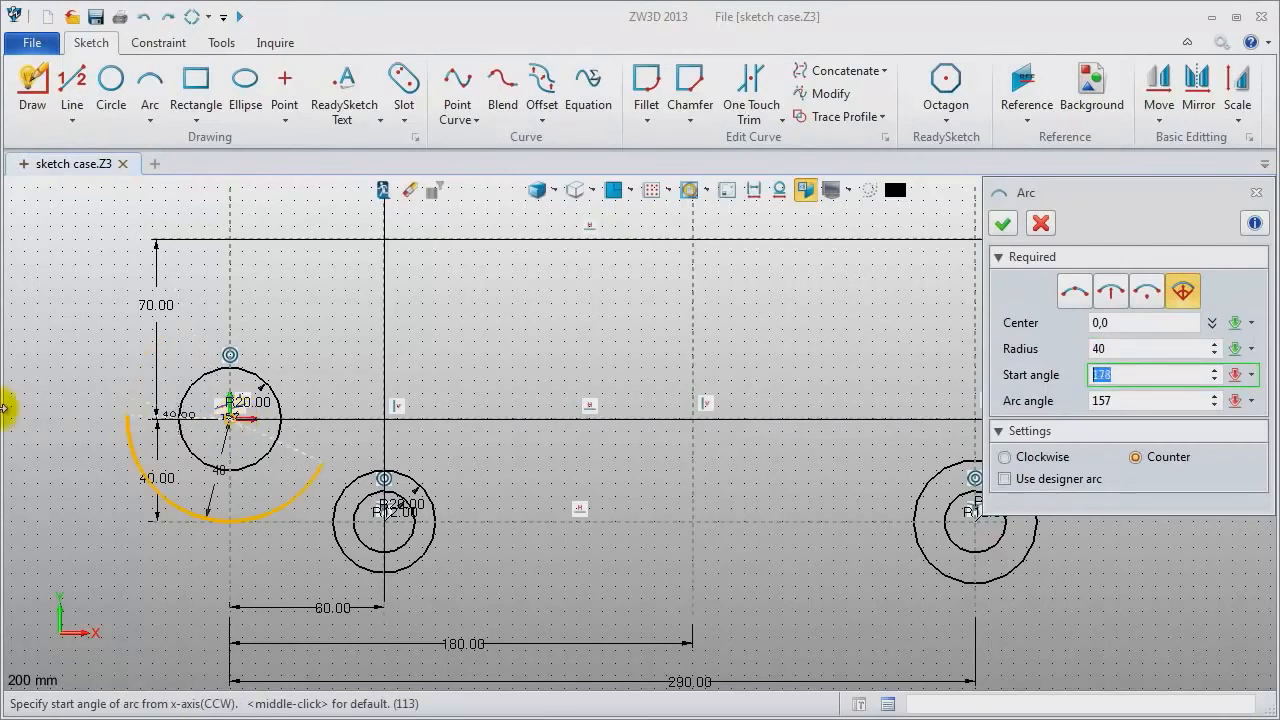
{"action": "left_click", "coordinate": [210, 328]}
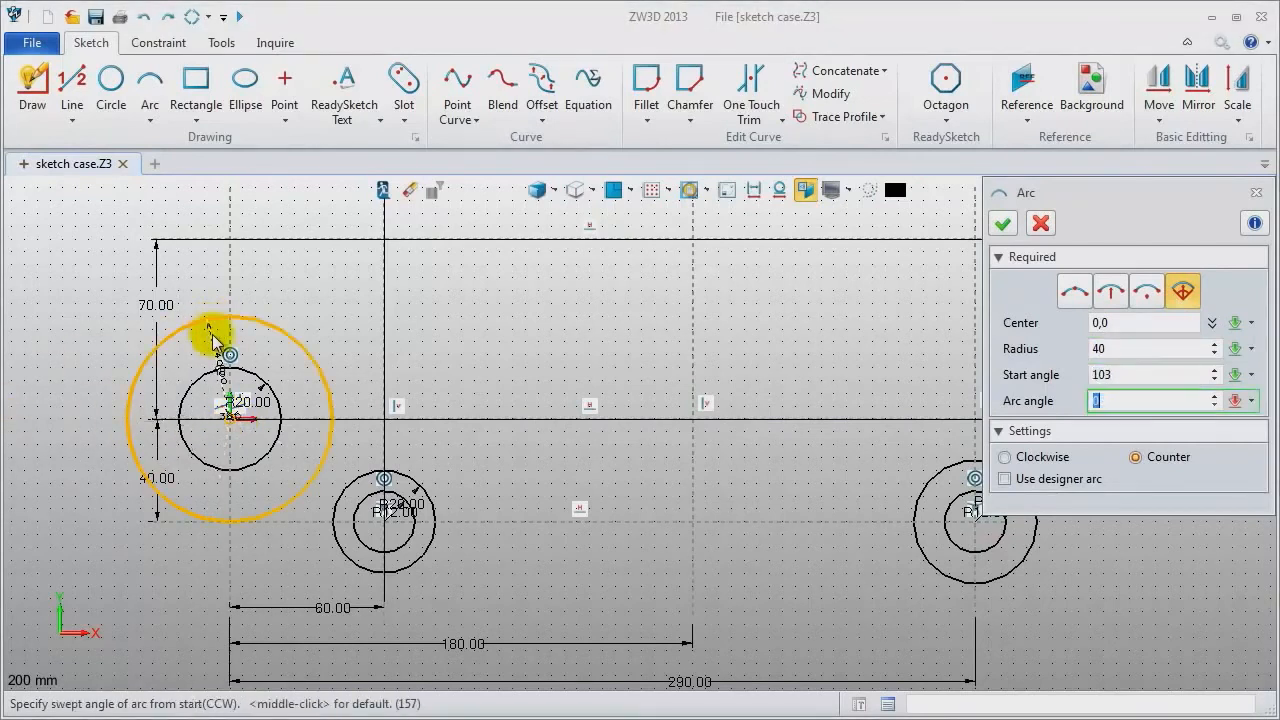
{"action": "left_click", "coordinate": [232, 528]}
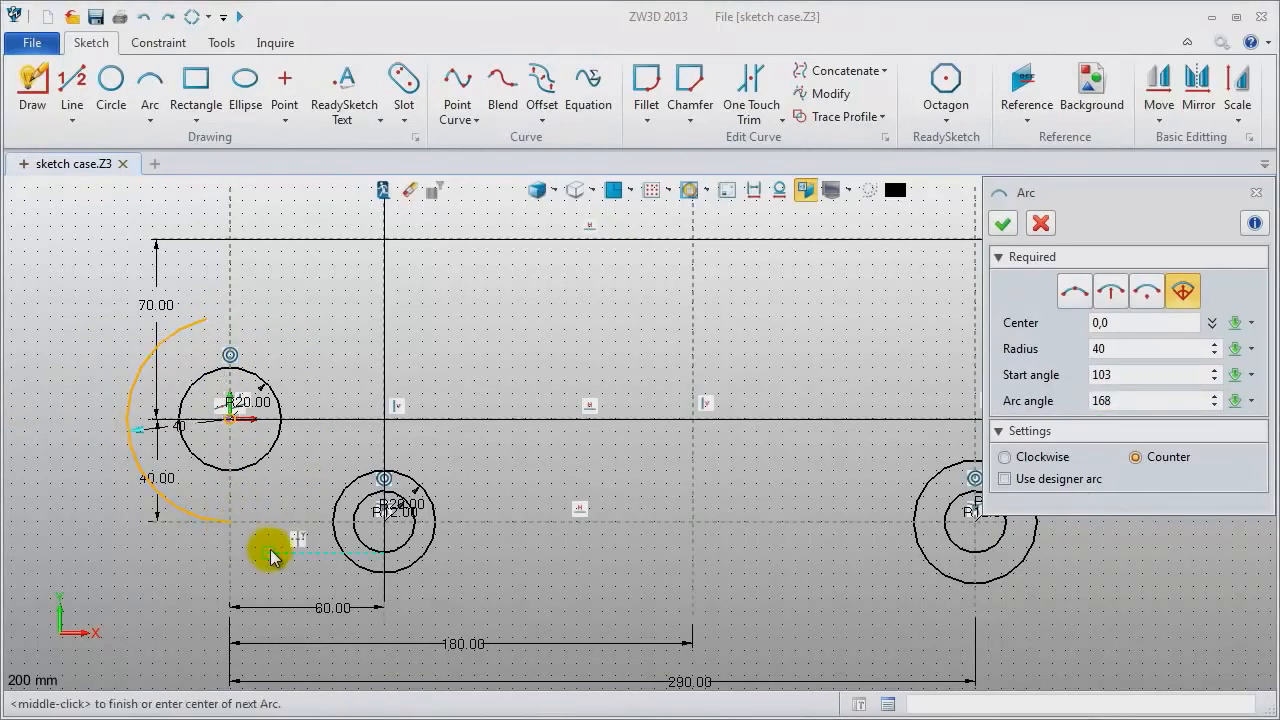
{"action": "middle_click", "coordinate": [268, 552]}
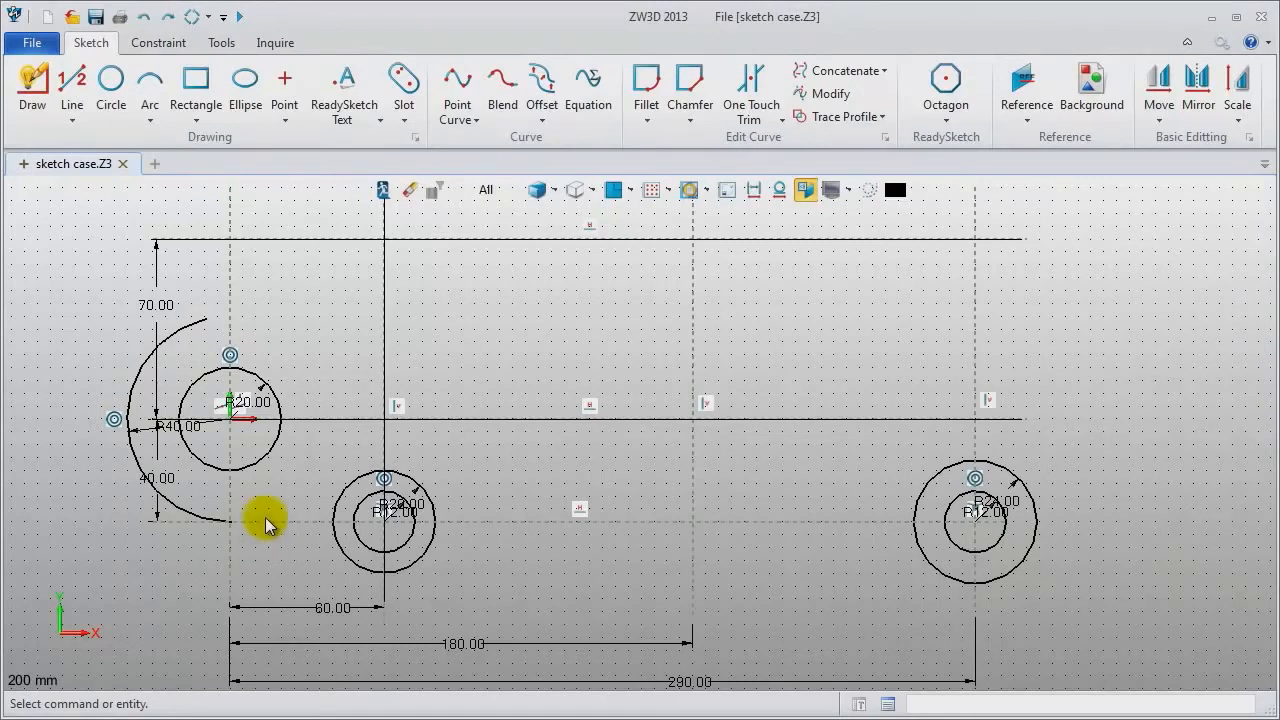
Draw a three-point arc from the 40 mm radius arc's upper end to the 24 mm radius circle, through about 168,63.
{"action": "left_click", "coordinate": [149, 86]}
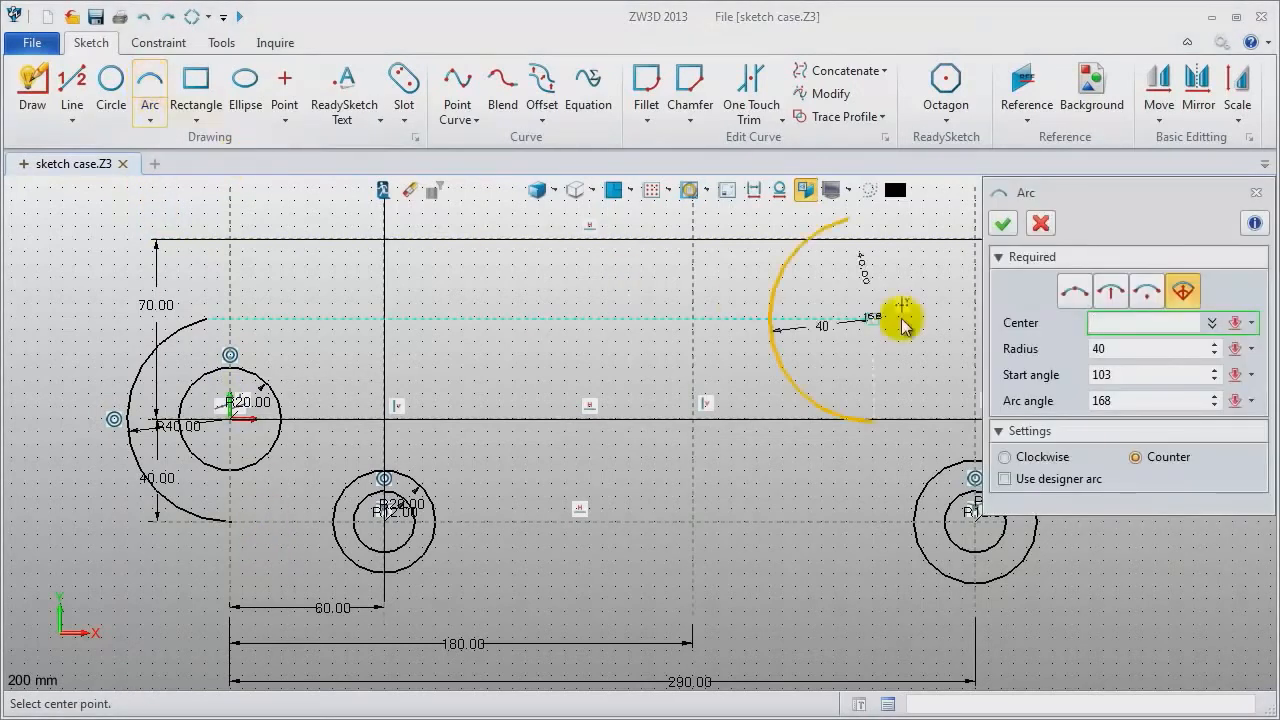
{"action": "left_click", "coordinate": [1080, 296]}
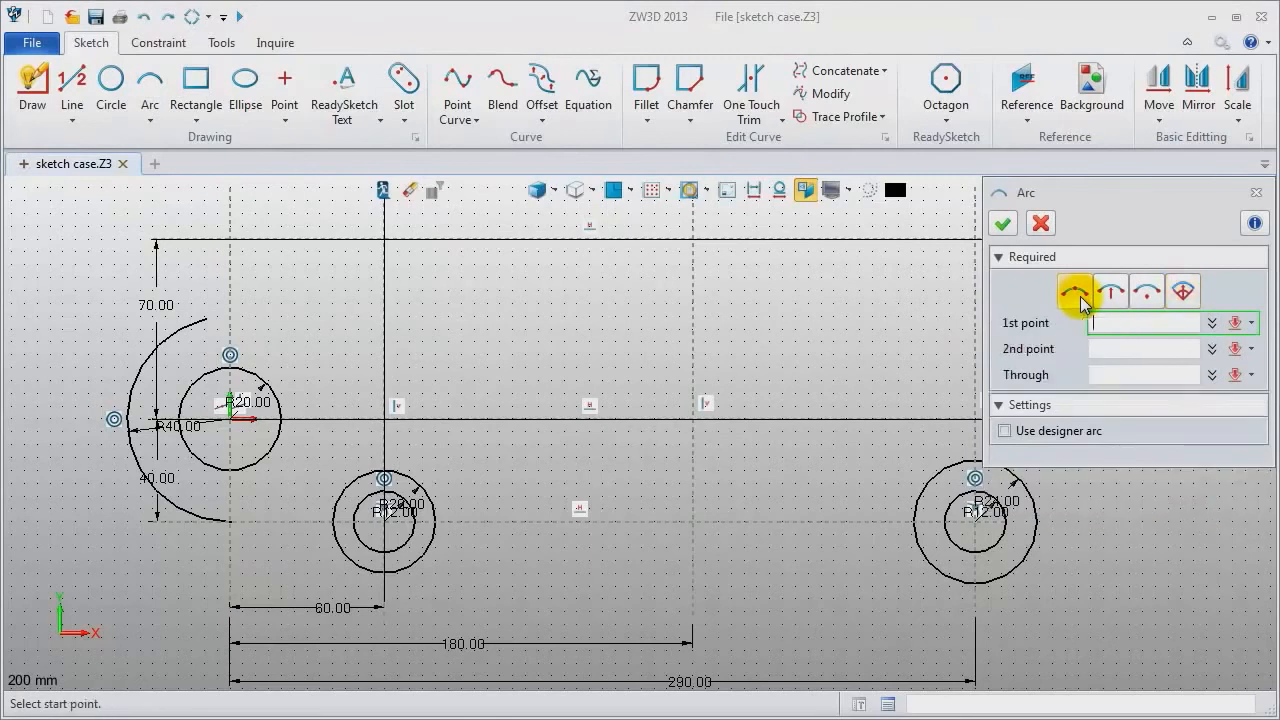
{"action": "left_click", "coordinate": [207, 321]}
{"action": "left_click", "coordinate": [1017, 480]}
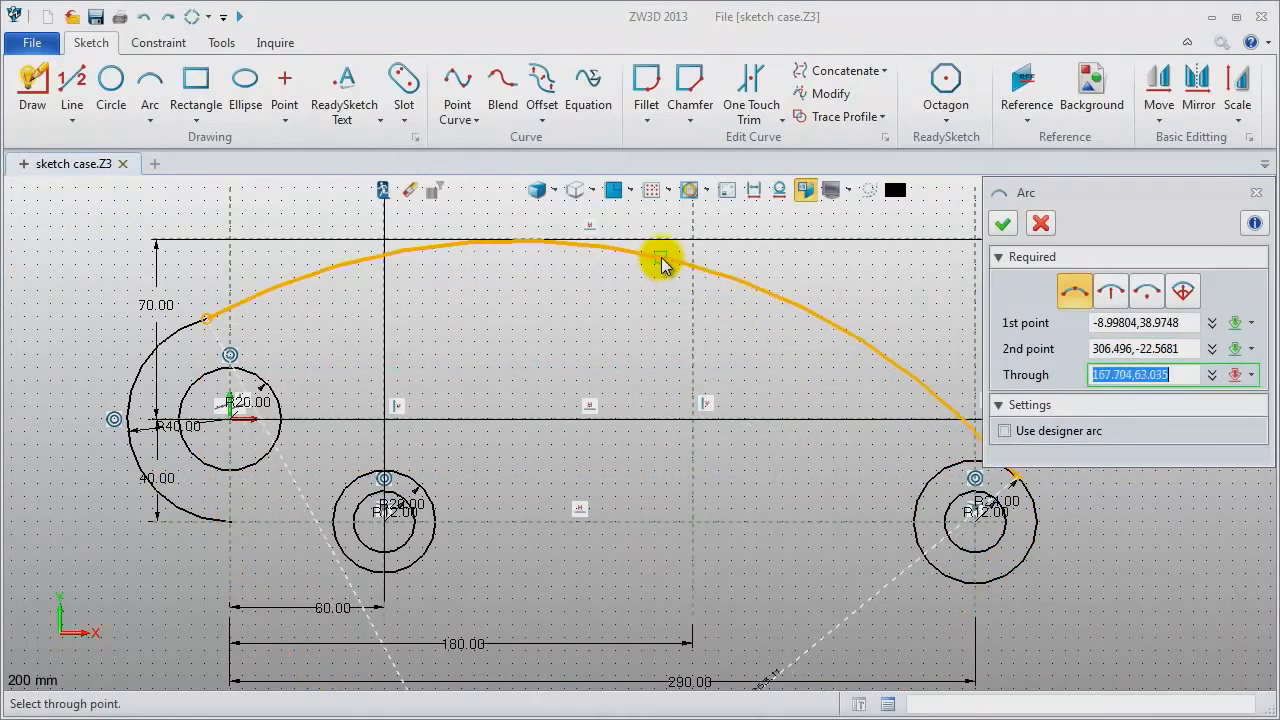
{"action": "left_click", "coordinate": [663, 260]}
{"action": "middle_click_drag", "start_coordinate": [608, 300], "coordinate": [528, 293]}
{"action": "middle_click", "coordinate": [528, 293]}
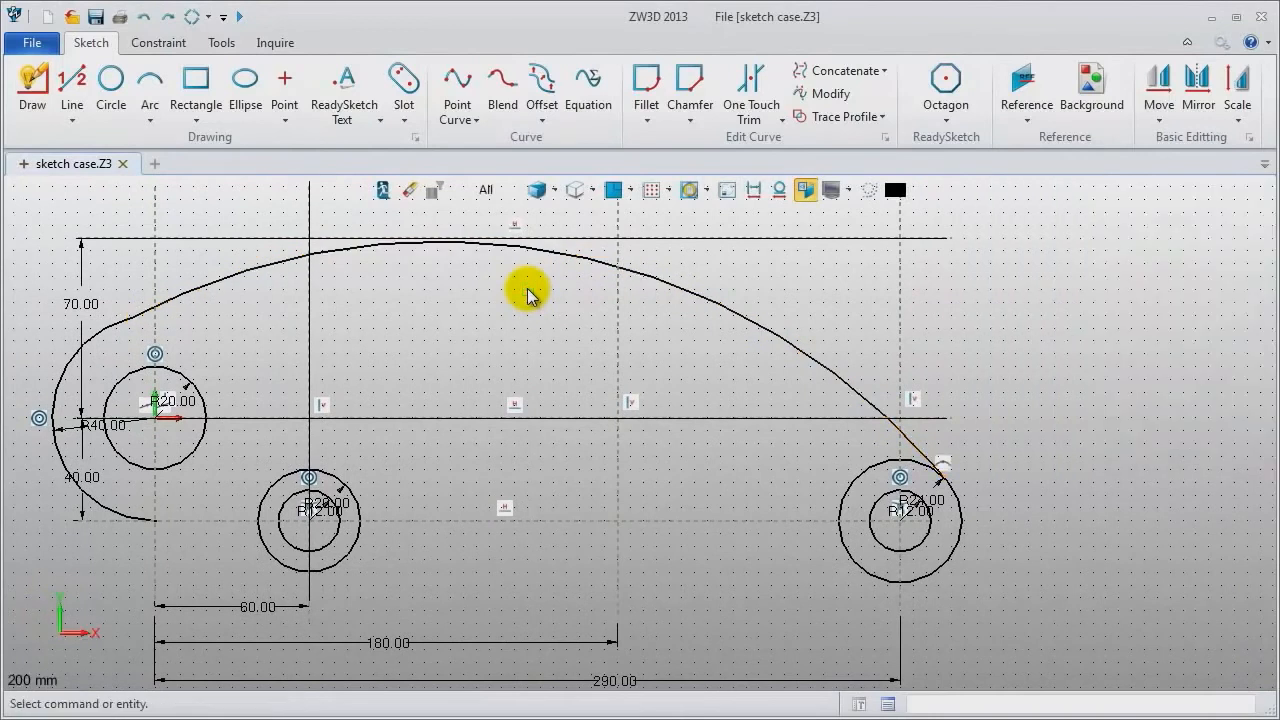
Draw a three-point arc from the 40 mm radius arc's lower end at 0,-40 to the 20 mm circle at 48,-56, through 25,-45.
{"action": "middle_click", "coordinate": [528, 293]}
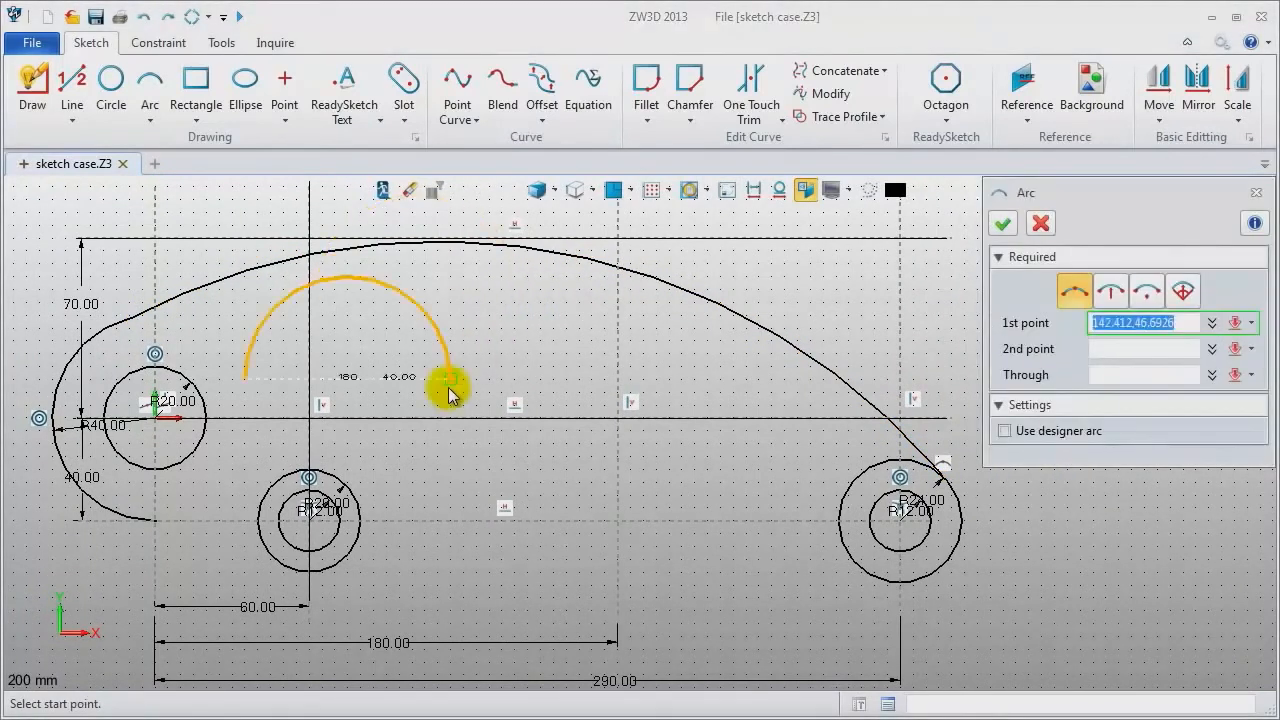
{"action": "left_click", "coordinate": [155, 520]}
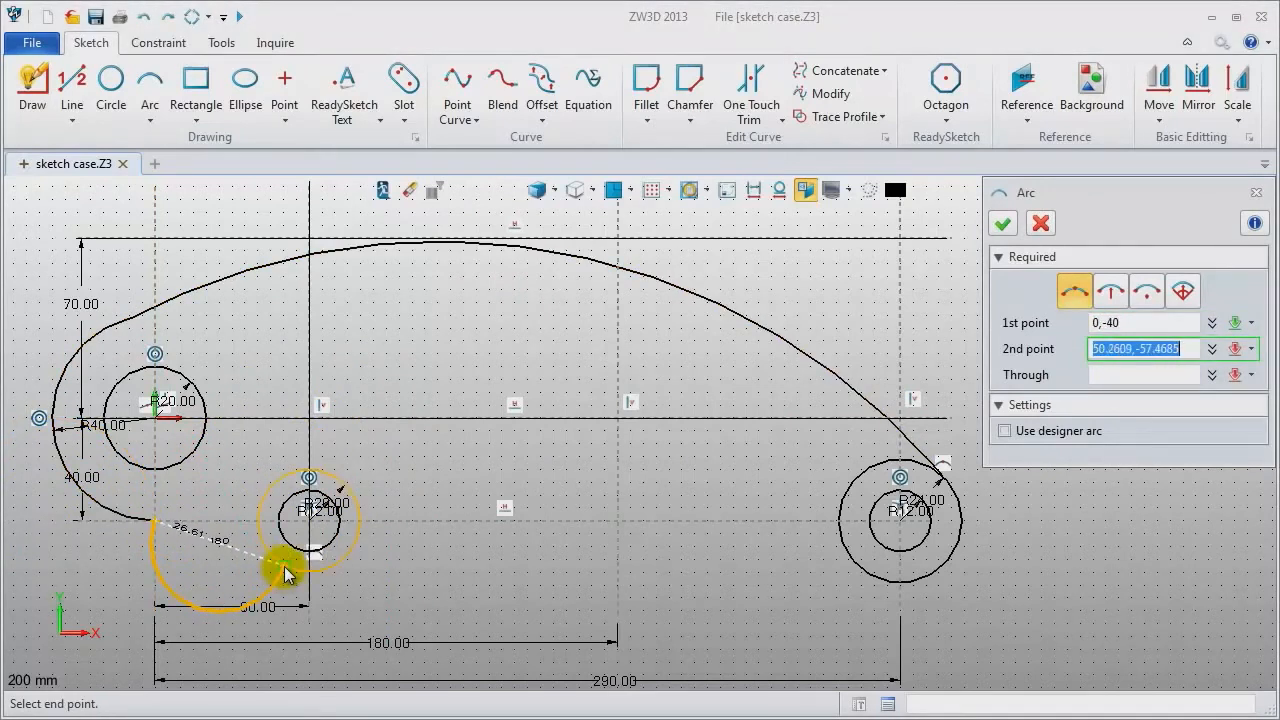
{"action": "left_click", "coordinate": [277, 561]}
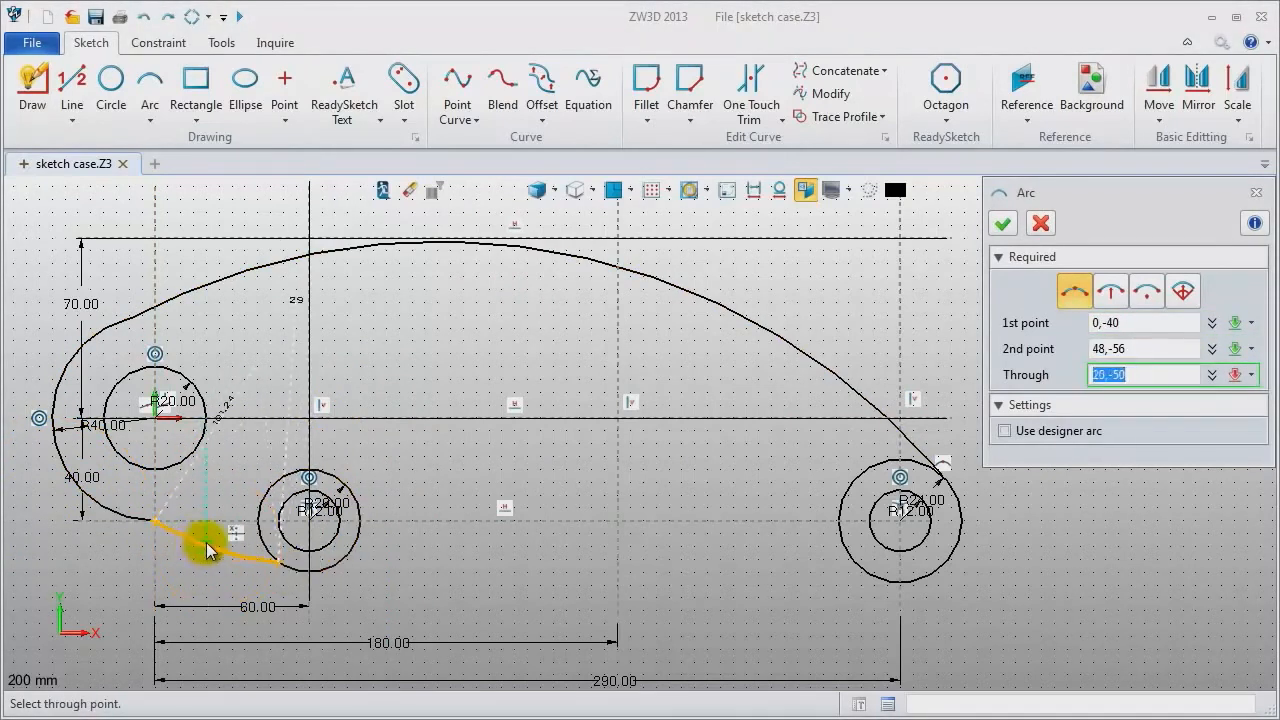
{"action": "left_click", "coordinate": [220, 546]}
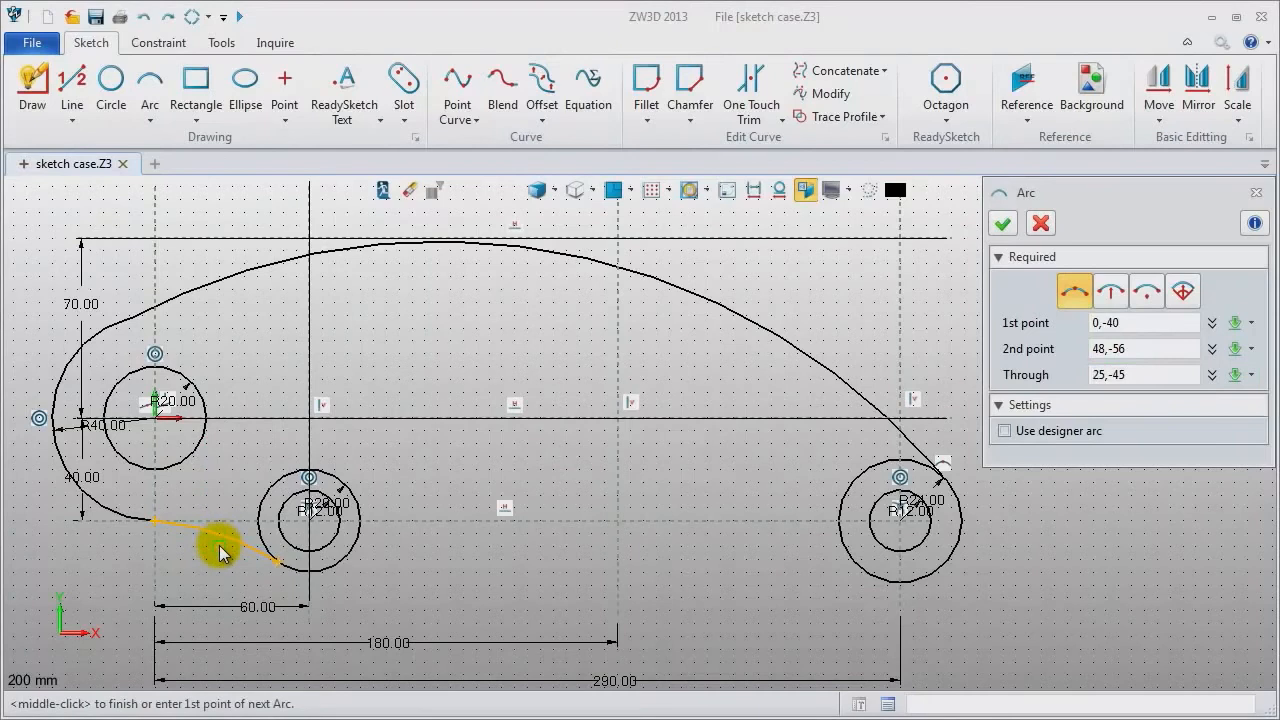
{"action": "middle_click", "coordinate": [221, 552]}
Draw a two-point arc of radius 170 mm from about 111,-23 to about 240,-23, bulging upward between the two wheel-like circle pairs.
{"action": "middle_click", "coordinate": [220, 546]}
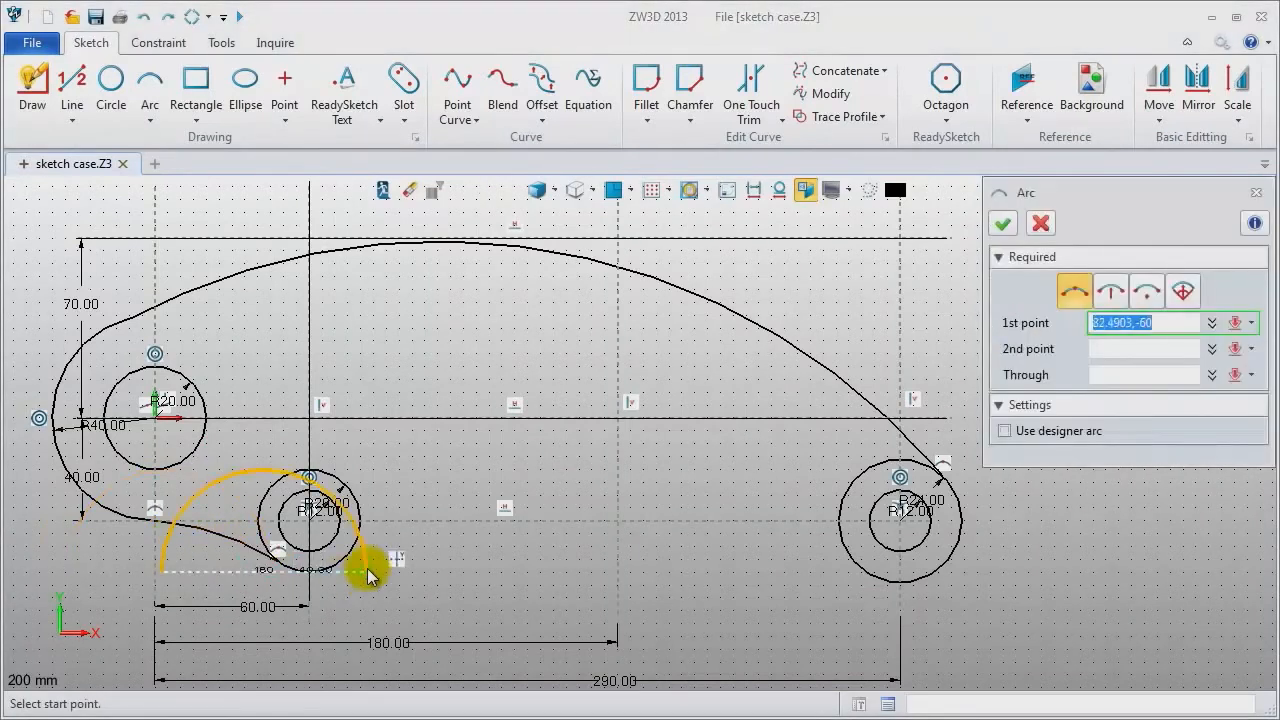
{"action": "left_click", "coordinate": [440, 476]}
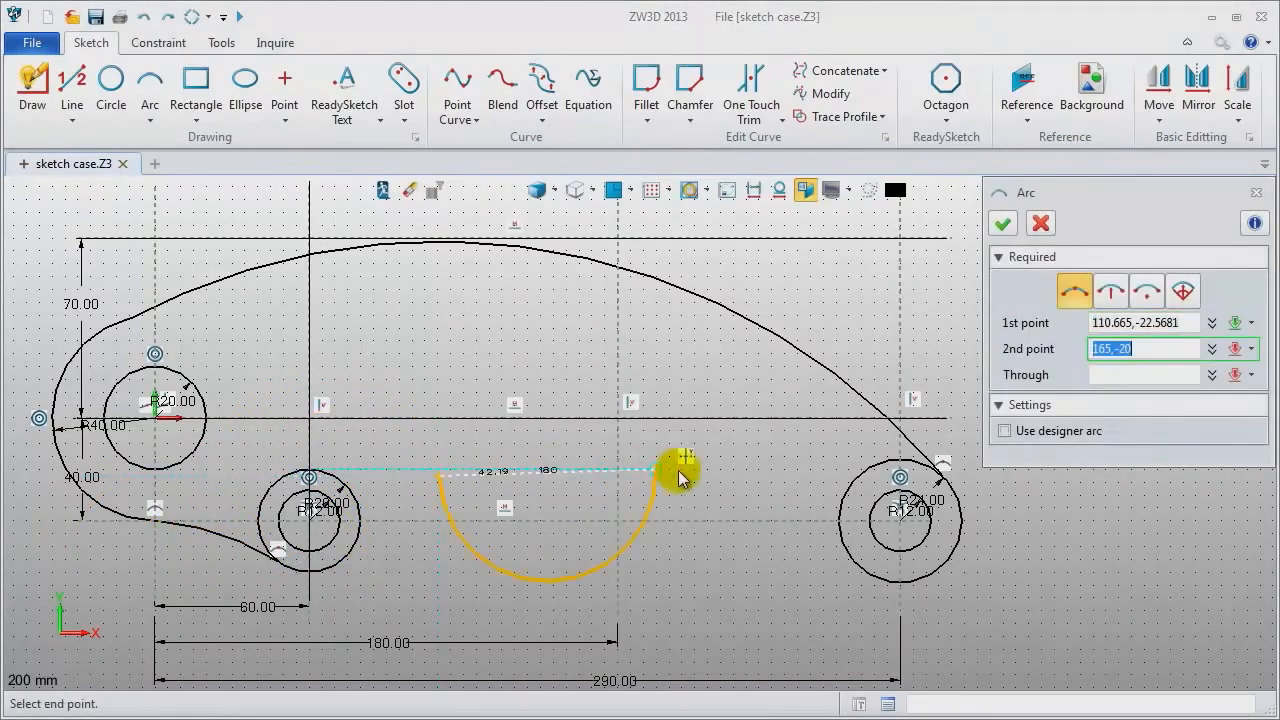
{"action": "left_click", "coordinate": [1112, 291]}
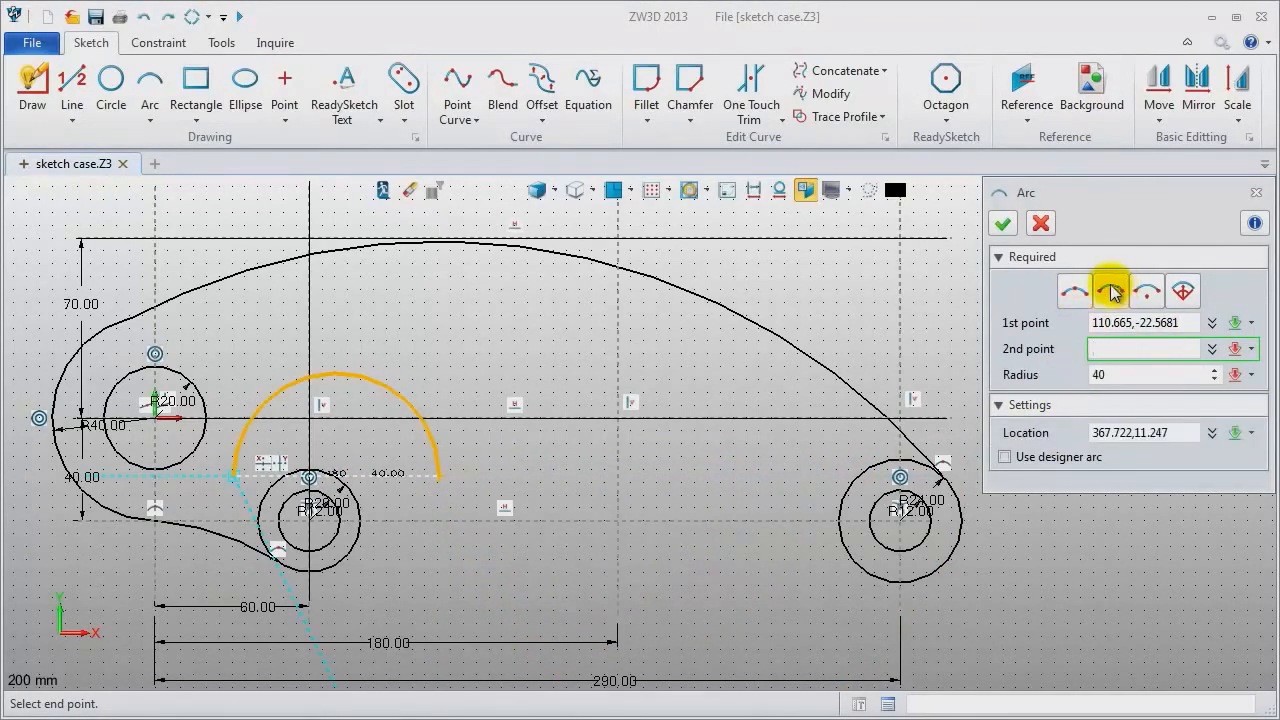
{"action": "left_click", "coordinate": [775, 482]}
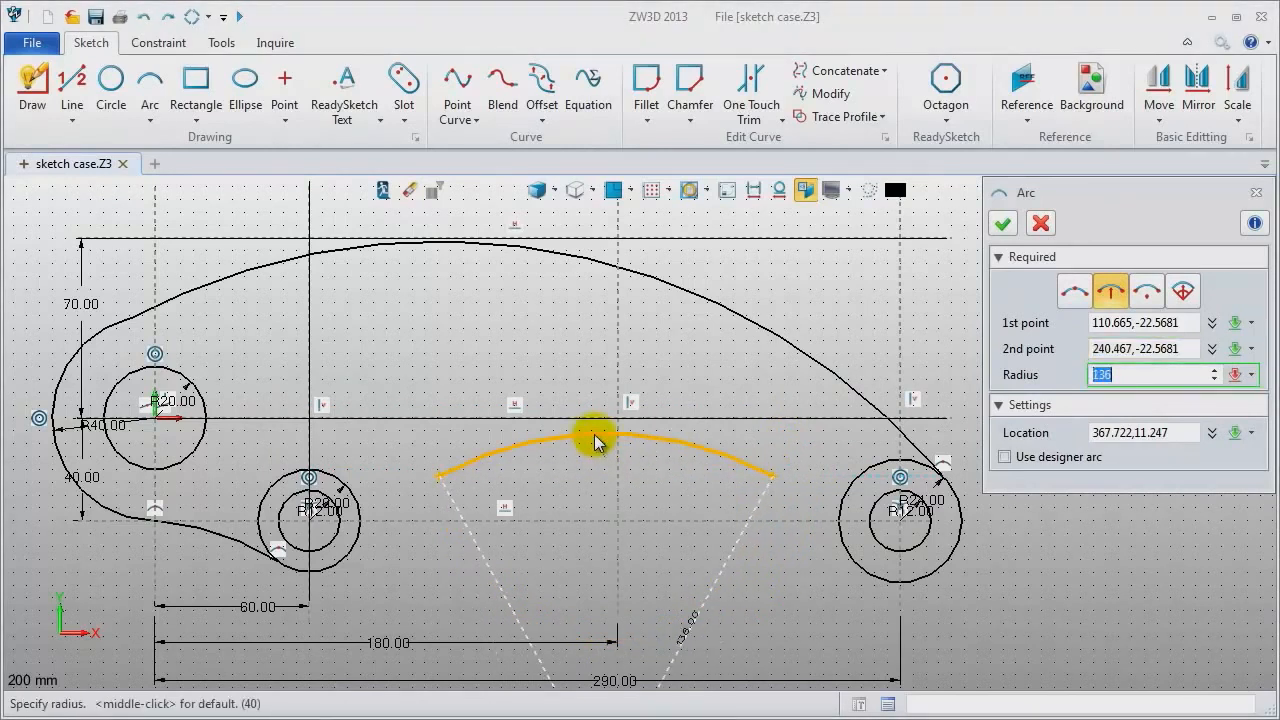
{"action": "type", "text": "170"}
{"action": "key", "text": "Return"}
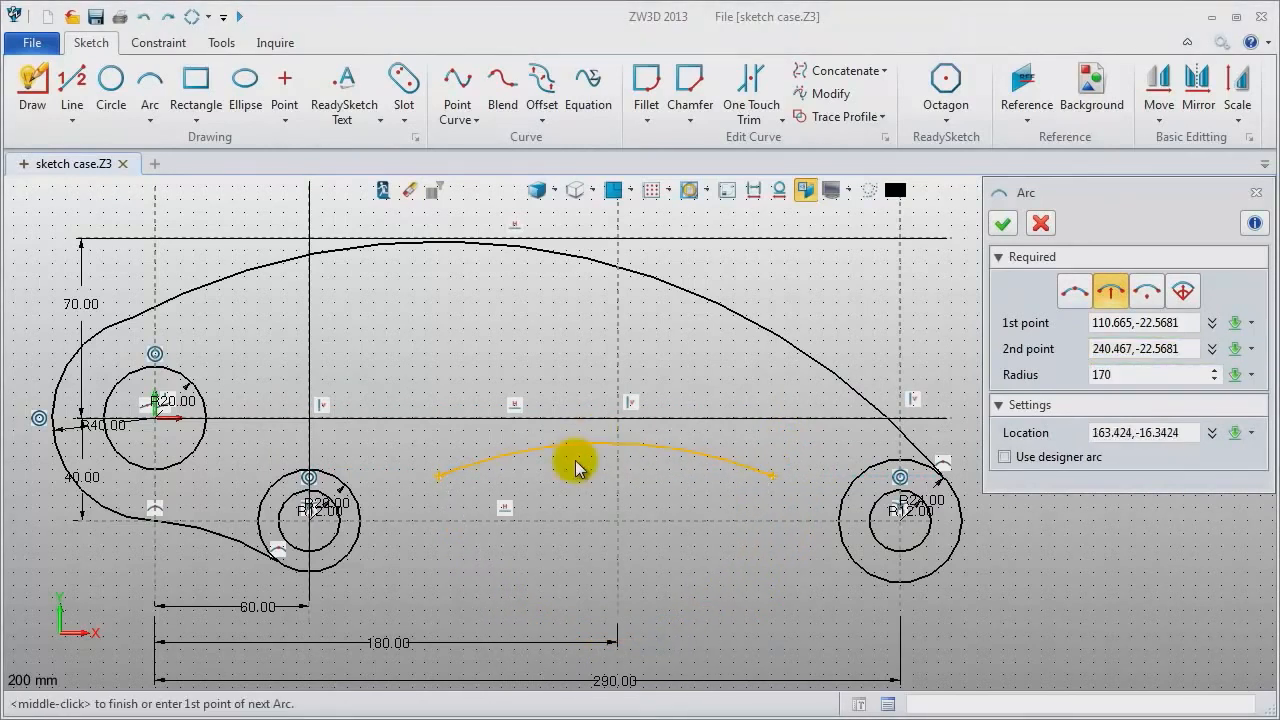
{"action": "middle_click", "coordinate": [576, 466]}
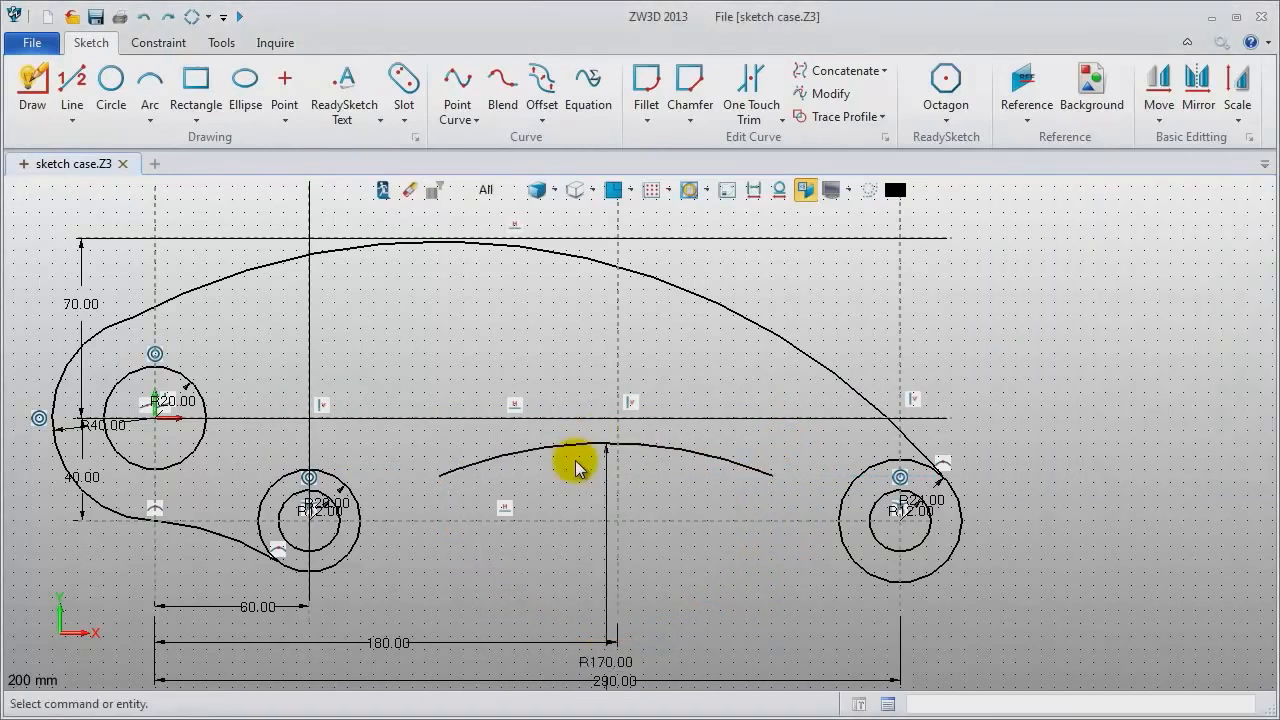
Connect the 170 mm radius arc's end at about 240,-23 to the 24 mm circle at about 268,-49 with an upward-bulging three-point arc.
{"action": "middle_click", "coordinate": [679, 476]}
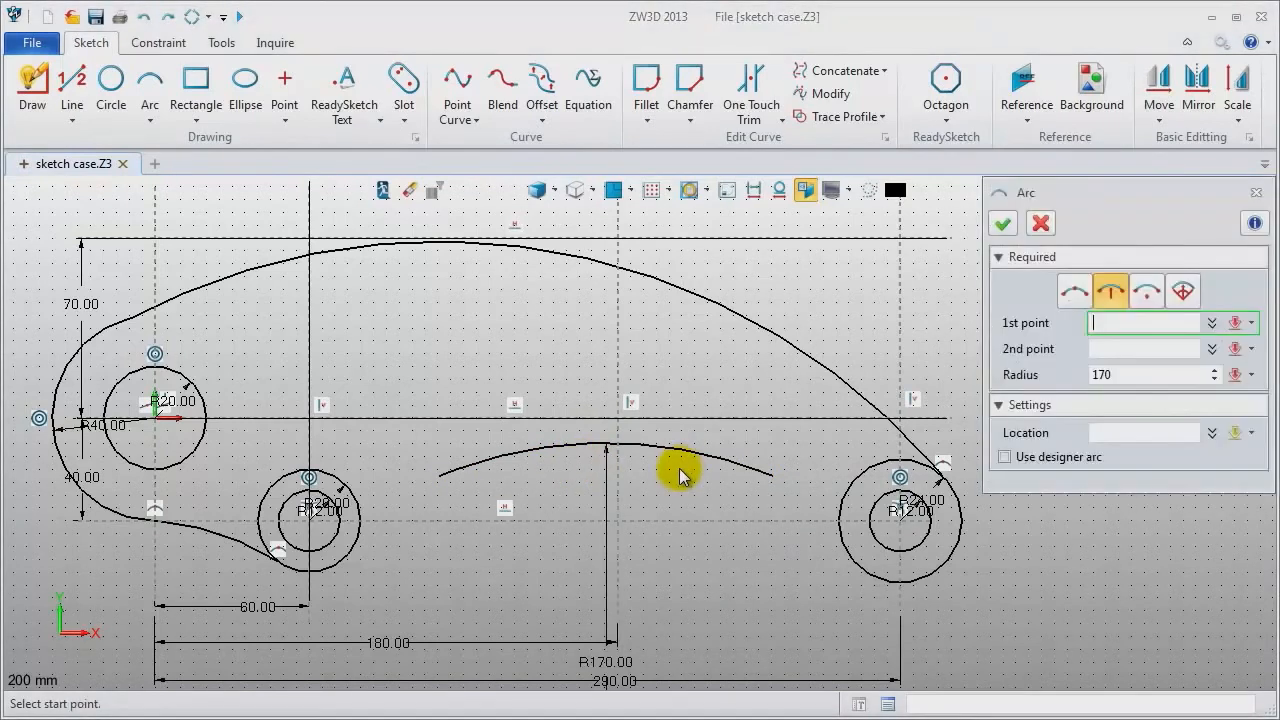
{"action": "left_click", "coordinate": [1077, 290]}
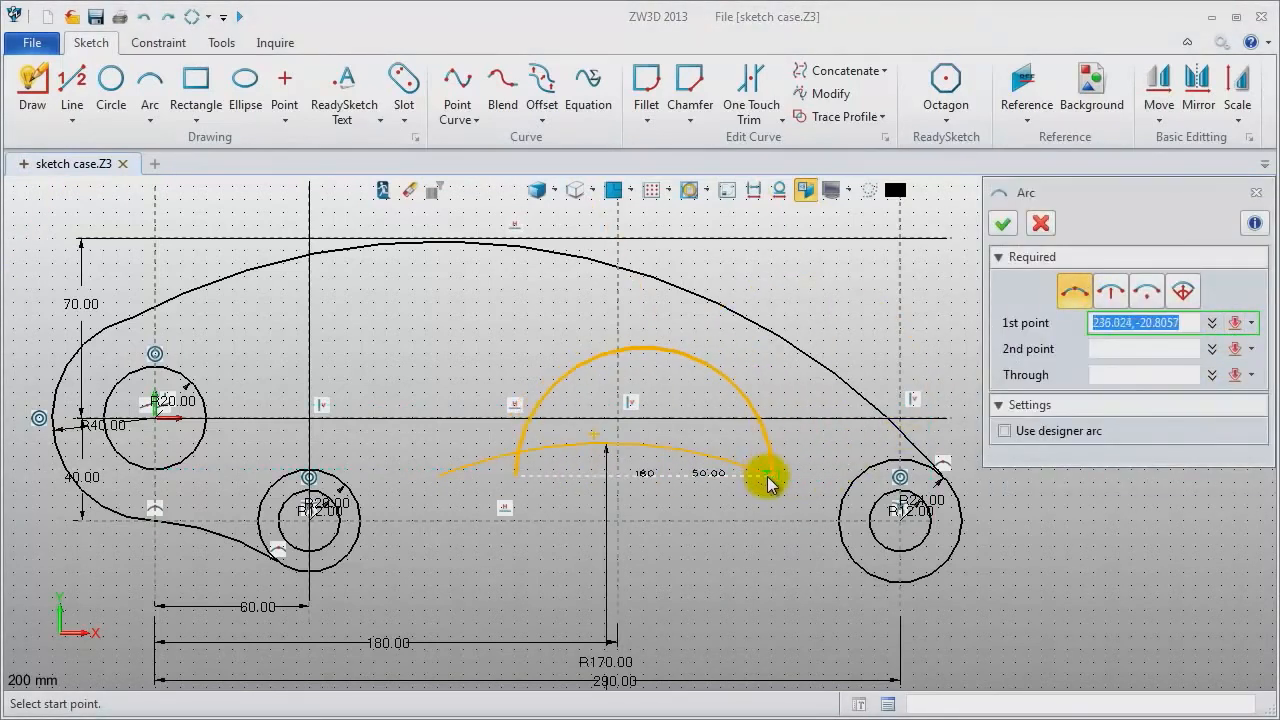
{"action": "left_click", "coordinate": [769, 476]}
{"action": "left_click", "coordinate": [839, 542]}
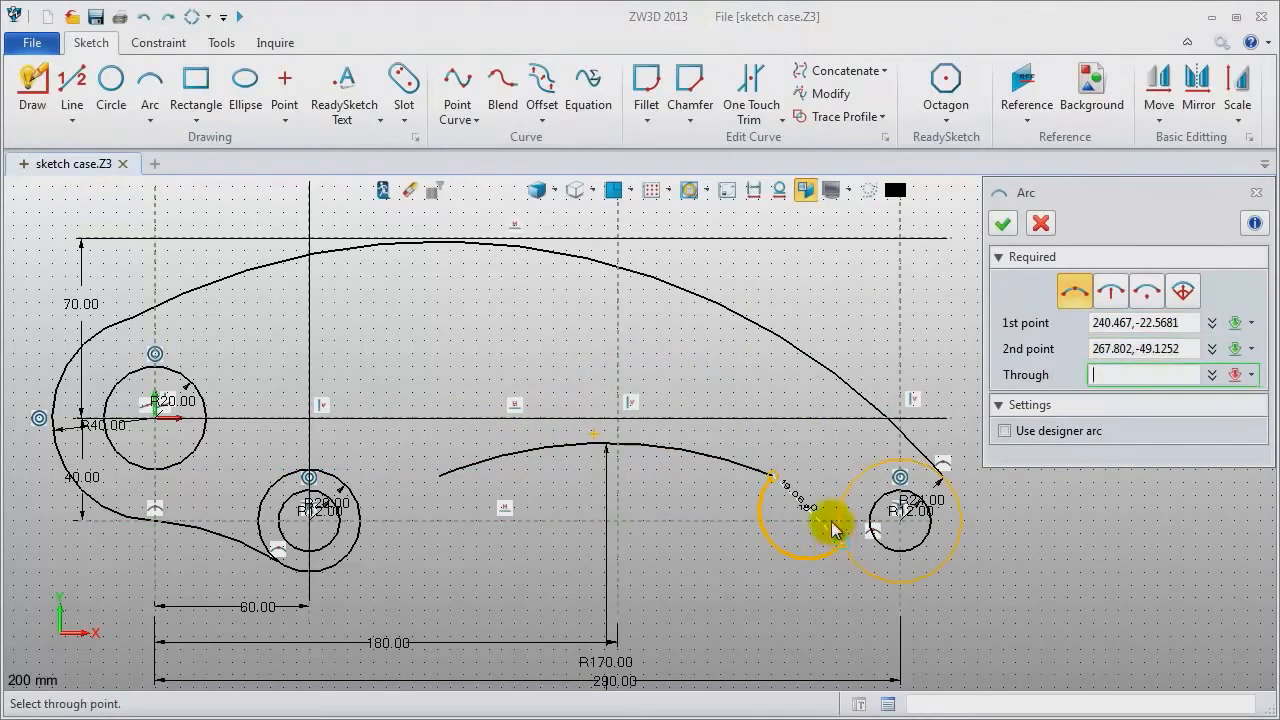
{"action": "left_click", "coordinate": [818, 513]}
{"action": "middle_click", "coordinate": [732, 508]}
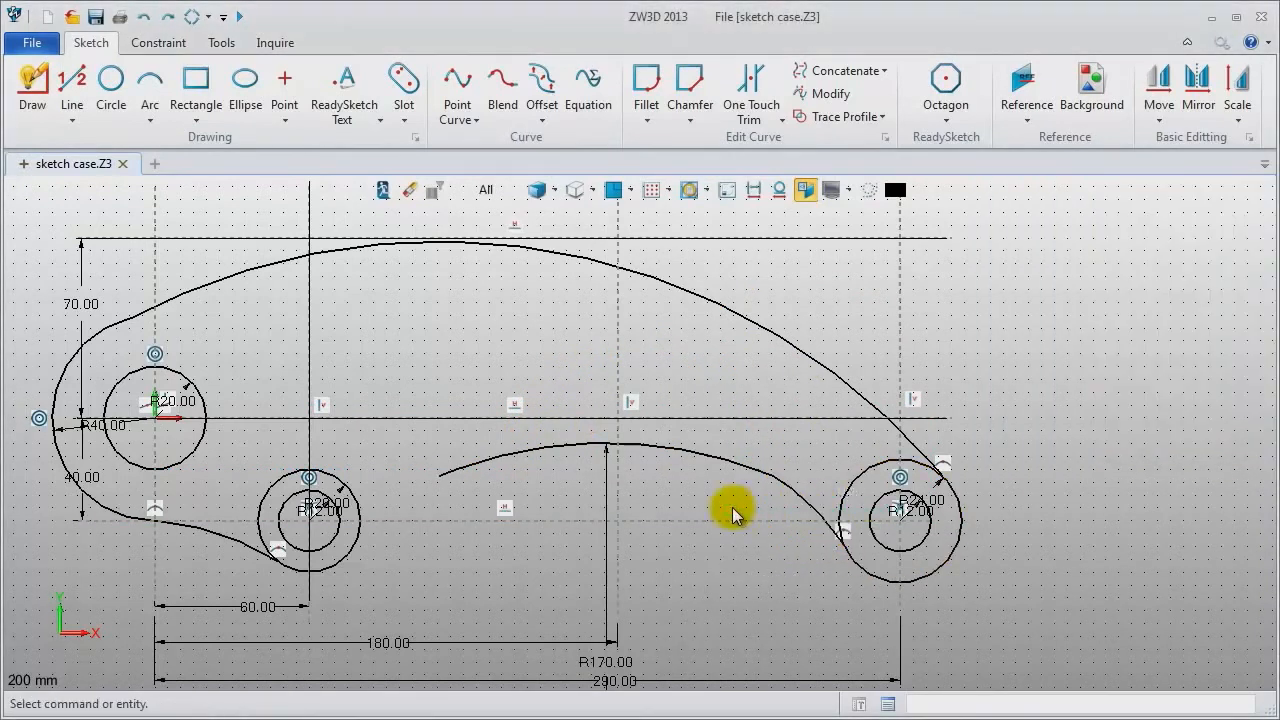
Connect the 170 mm radius arc's other end at about 111,-23 to the 20 mm radius circle at 76,-52 with a three-point arc.
{"action": "middle_click", "coordinate": [699, 498]}
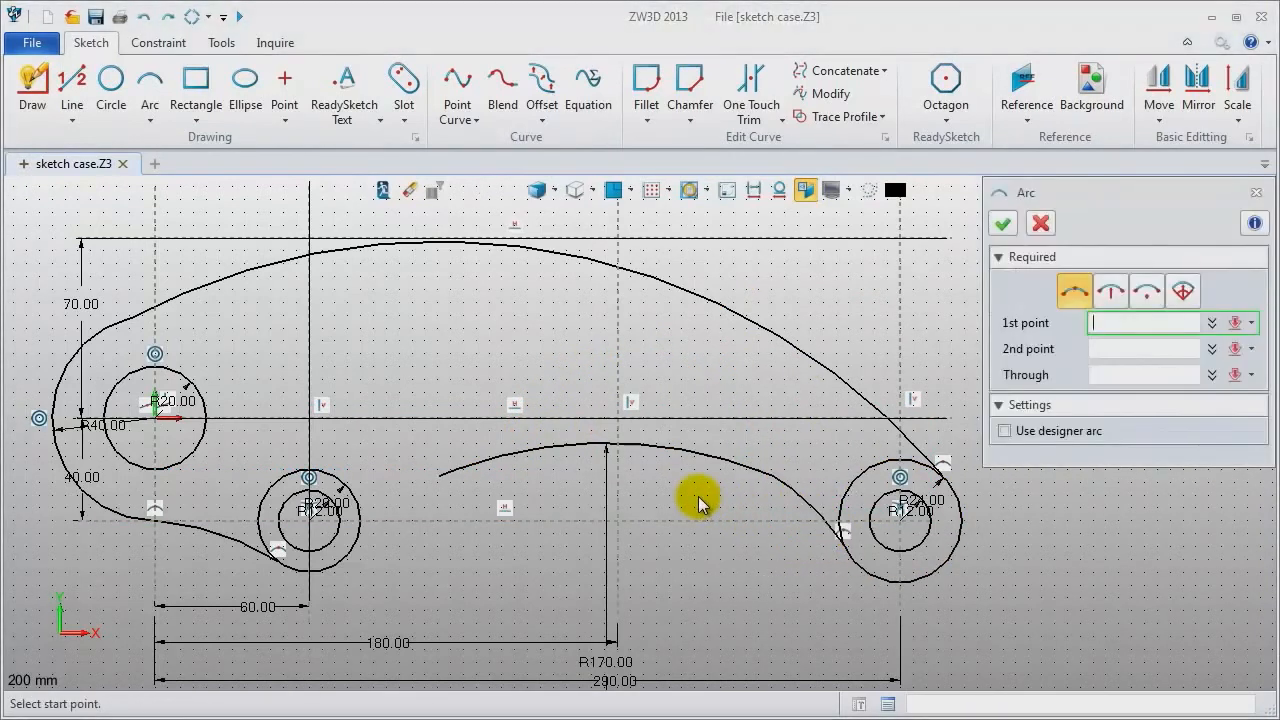
{"action": "left_click", "coordinate": [443, 486]}
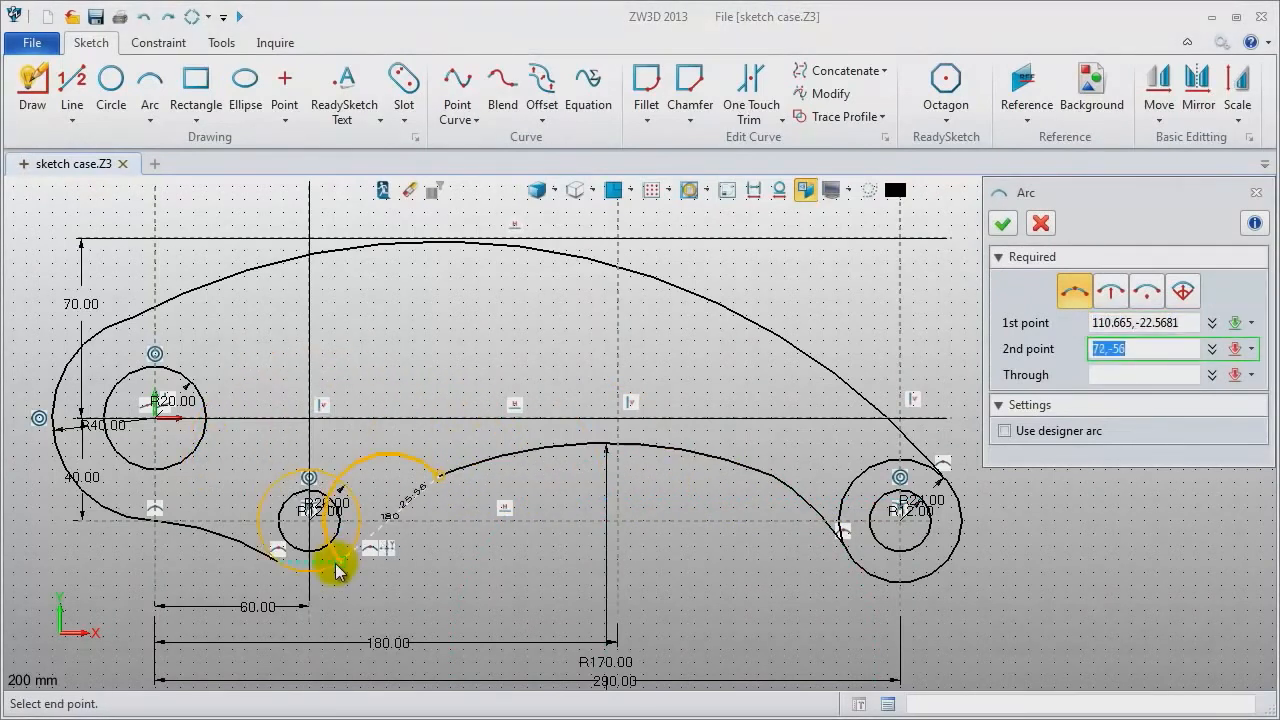
{"action": "left_click", "coordinate": [349, 549]}
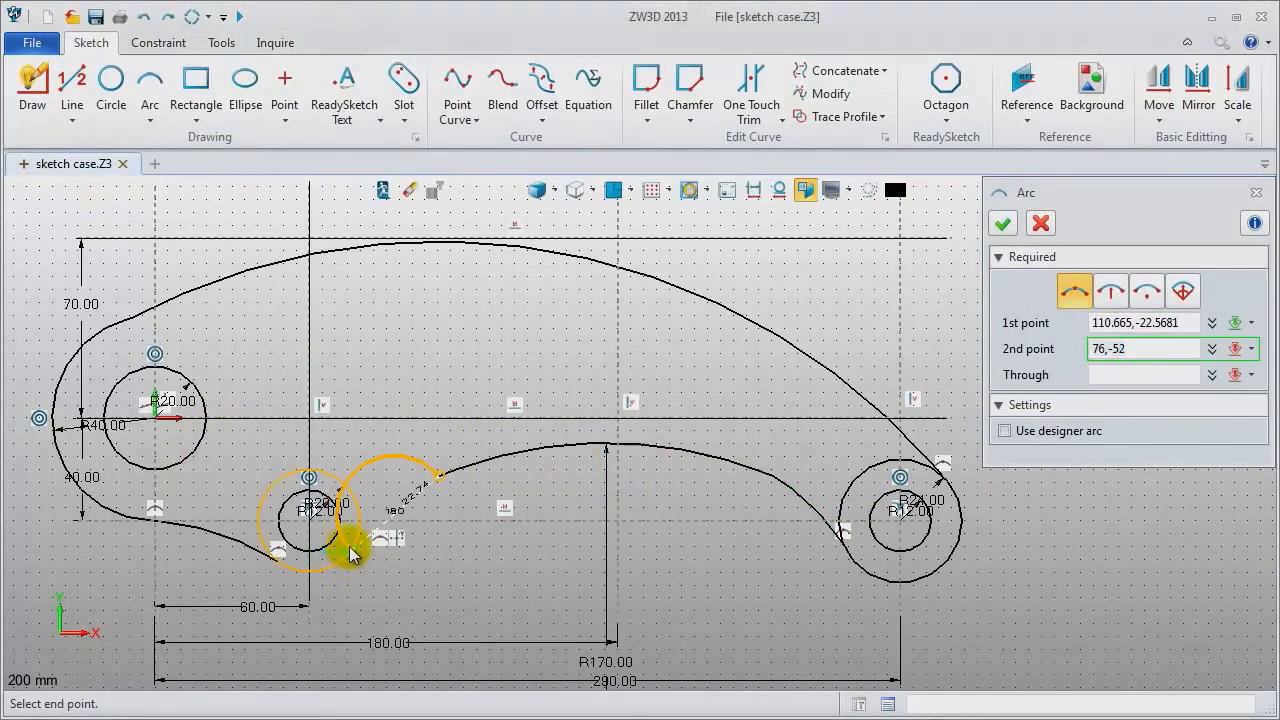
{"action": "left_click", "coordinate": [399, 507]}
{"action": "middle_click", "coordinate": [388, 470]}
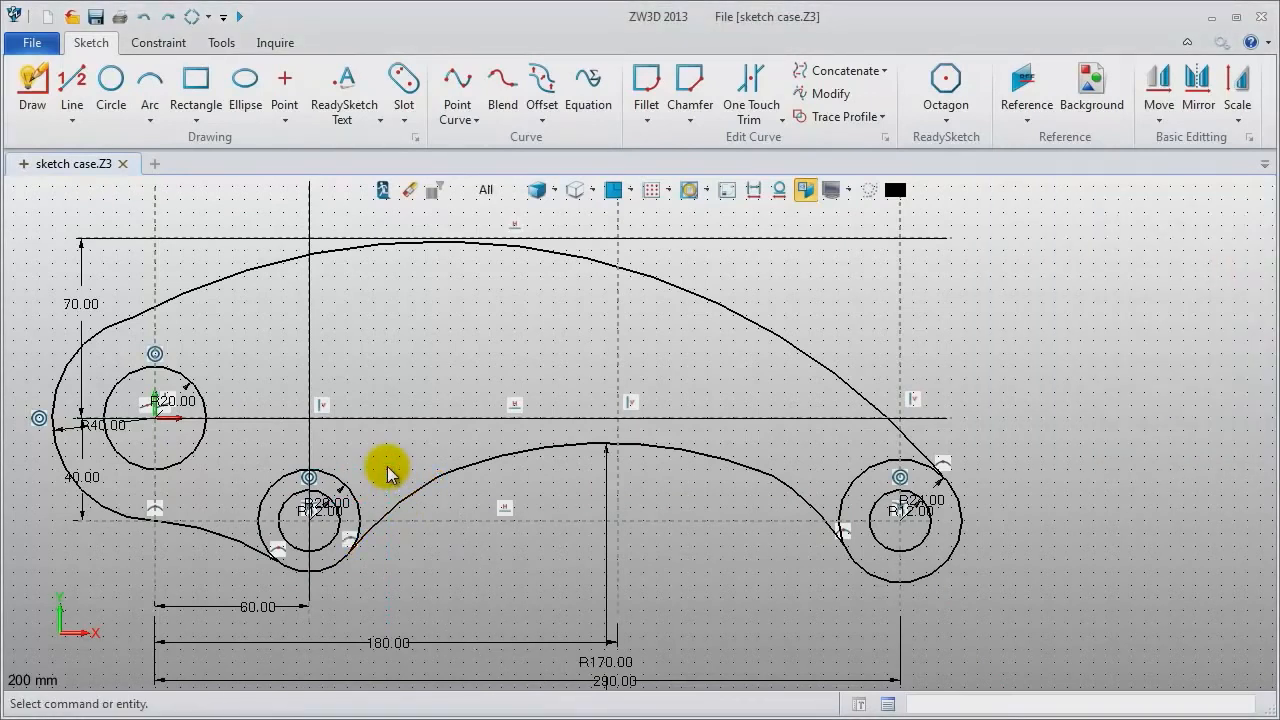
Trim away the inner part of the 24 mm radius circle at 290,-40 between the connecting arcs with One Touch Trim.
{"action": "left_click", "coordinate": [782, 119]}
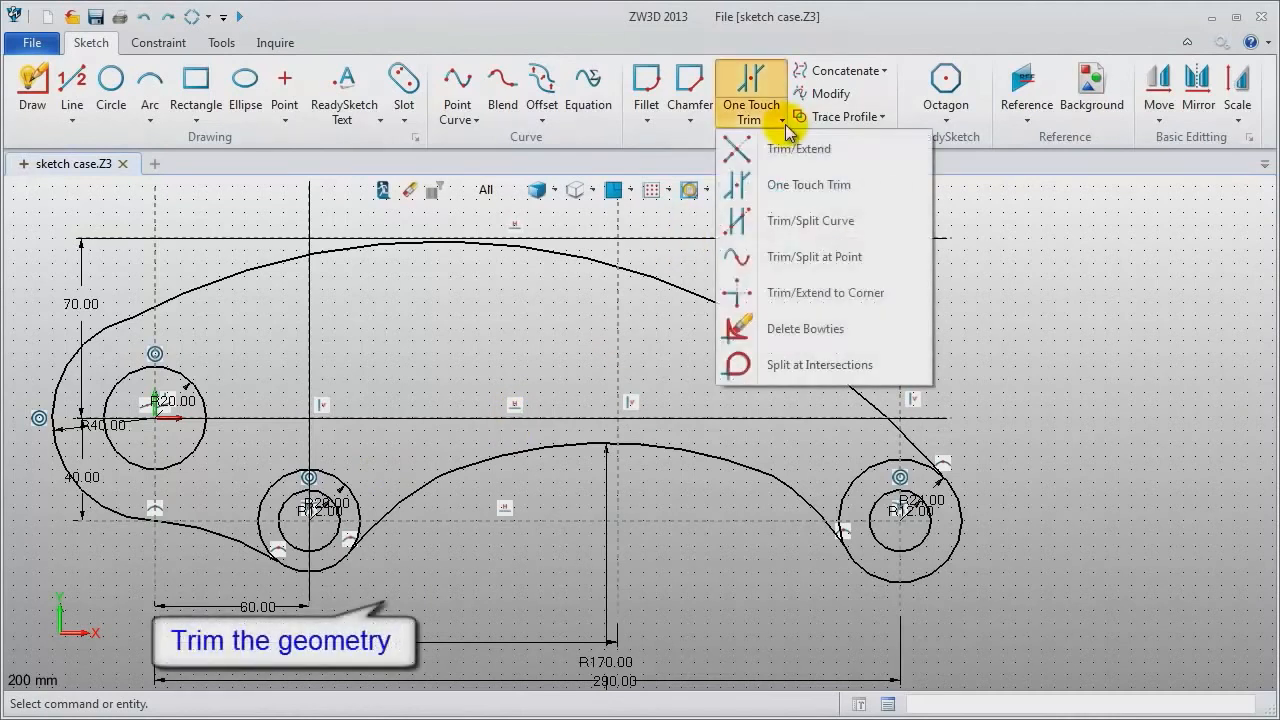
{"action": "left_click", "coordinate": [801, 188]}
{"action": "left_click", "coordinate": [855, 473]}
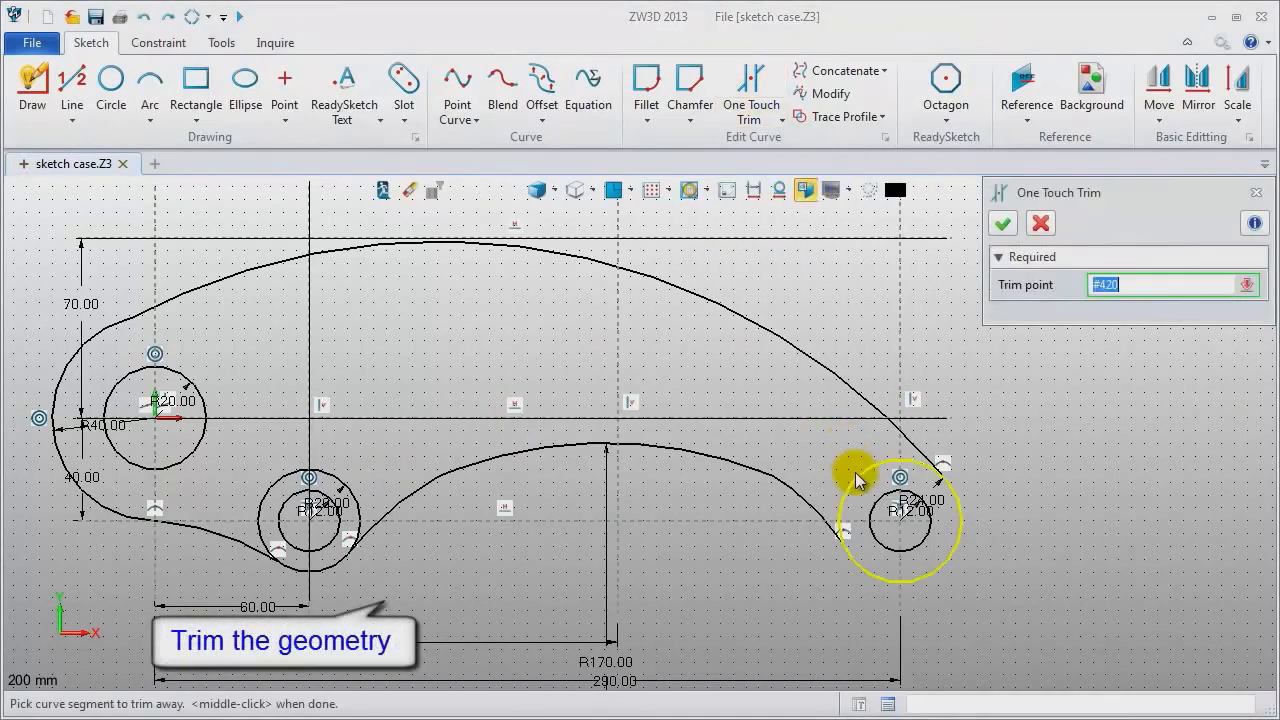
{"action": "left_click", "coordinate": [914, 467]}
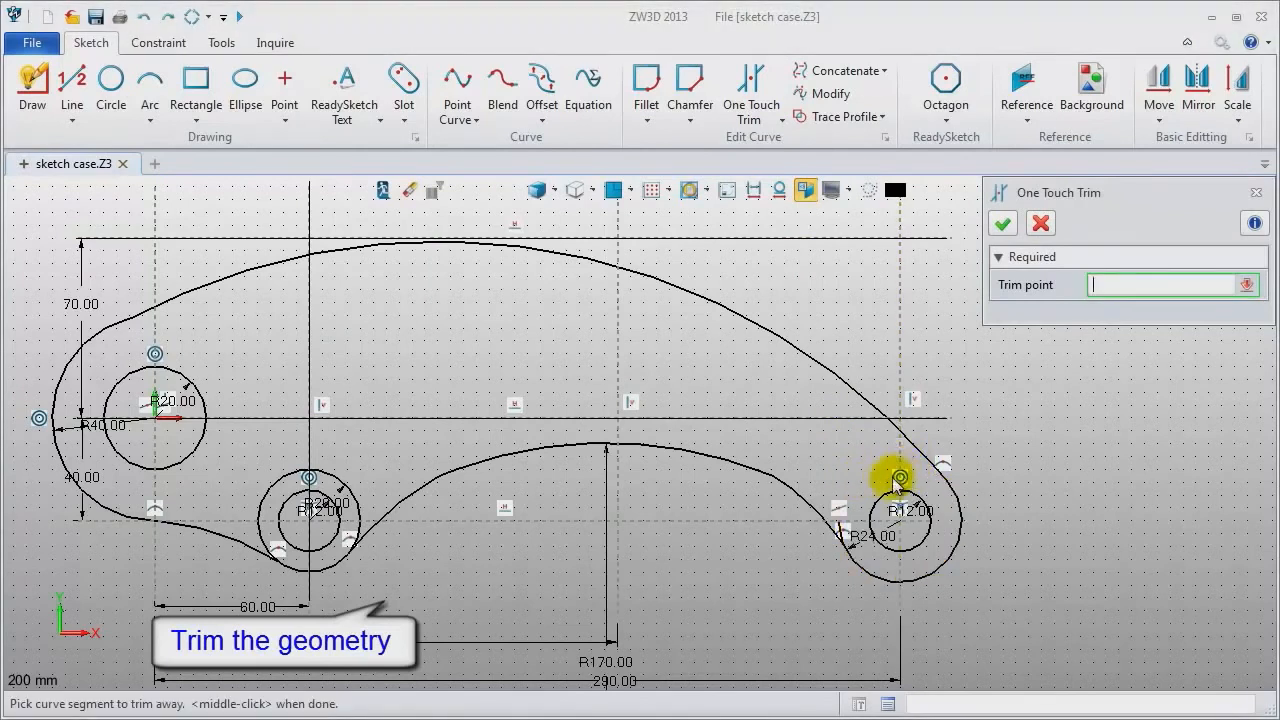
{"action": "left_click", "coordinate": [839, 530]}
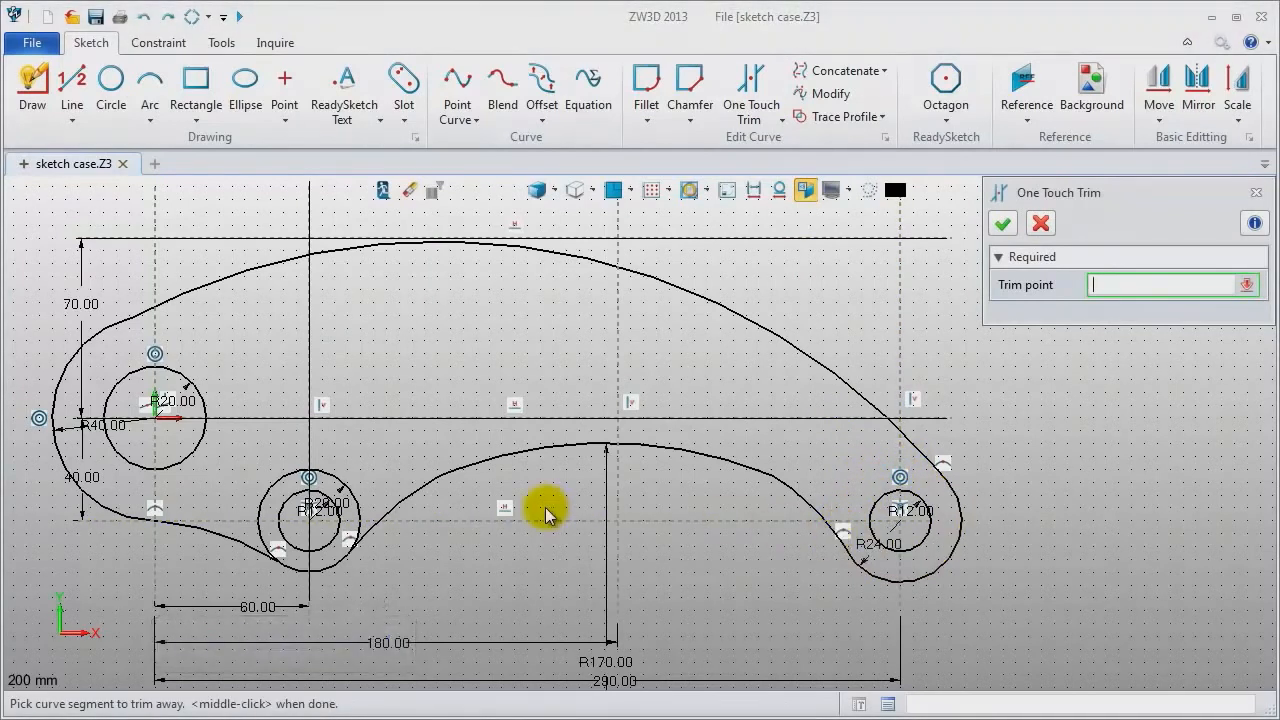
Trim away the upper part of the 20 mm radius circle at 60,-40, leaving only its lower arc between the connecting arcs.
{"action": "left_click", "coordinate": [357, 512]}
{"action": "left_click", "coordinate": [357, 537]}
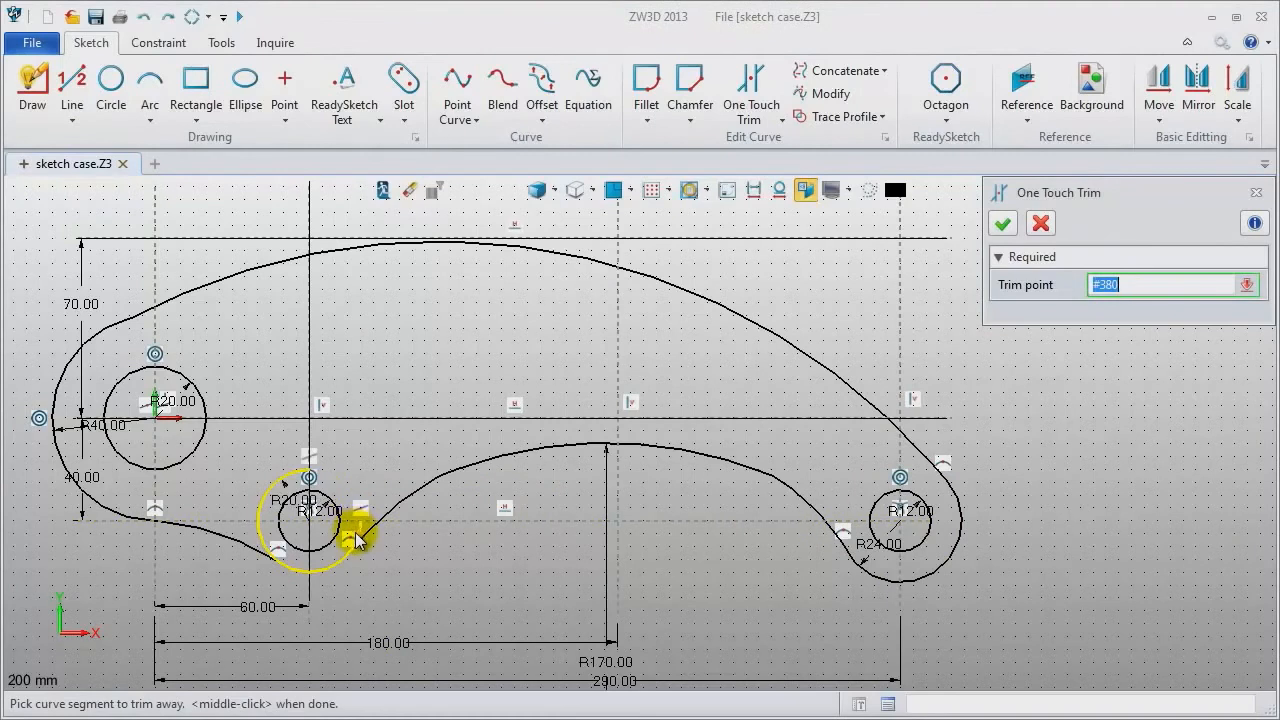
{"action": "left_click", "coordinate": [263, 530]}
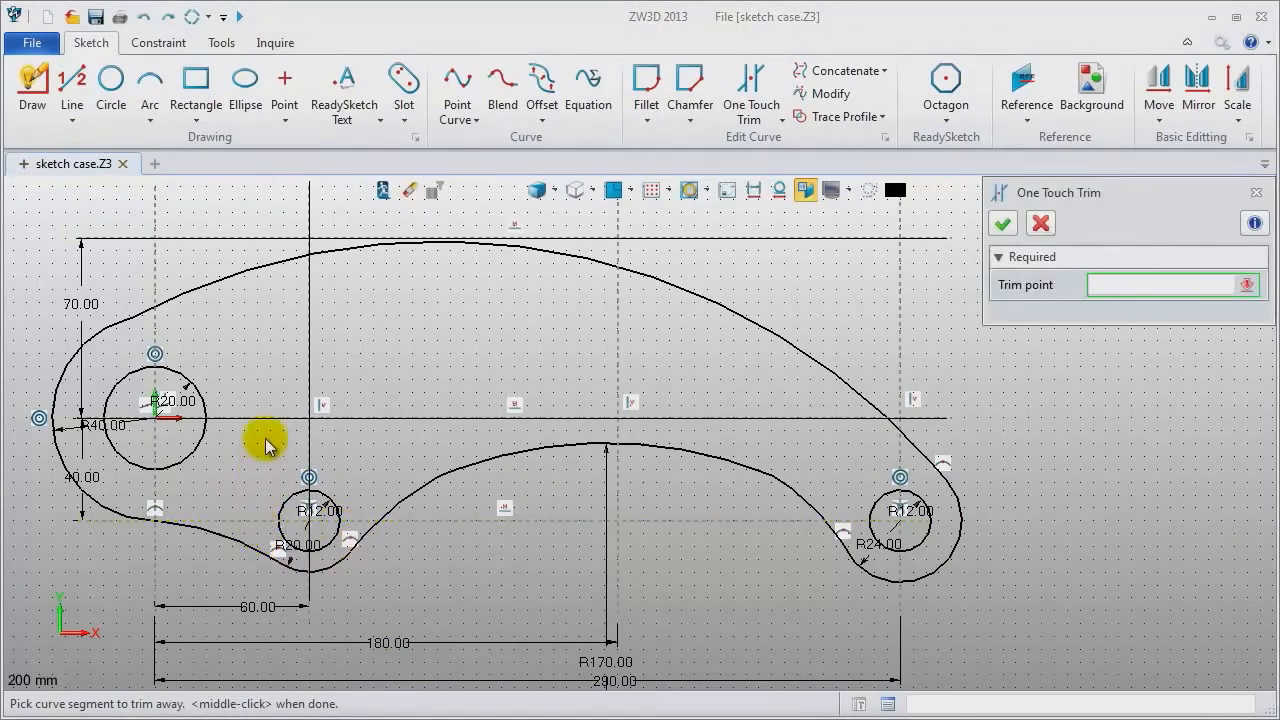
{"action": "left_click", "coordinate": [1256, 193]}
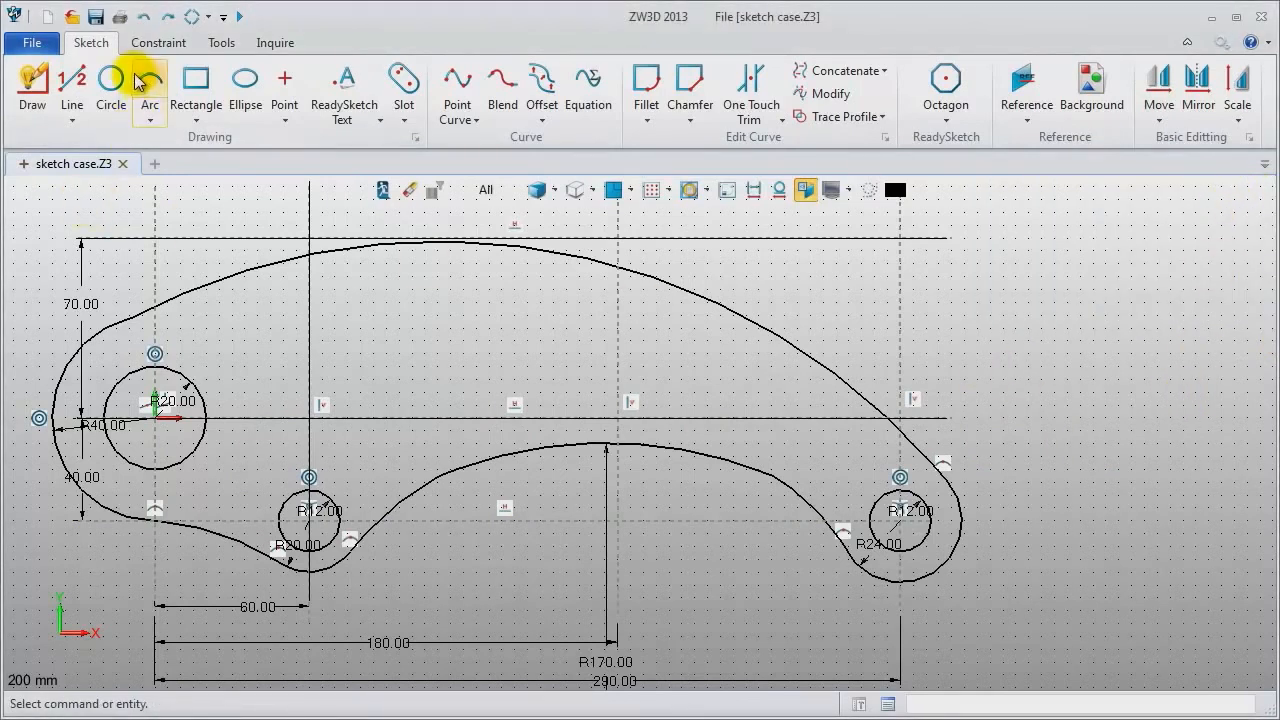
Add a tangent constraint between the 40 mm radius arc and the large upper arc.
{"action": "left_click", "coordinate": [158, 42]}
{"action": "left_click", "coordinate": [46, 92]}
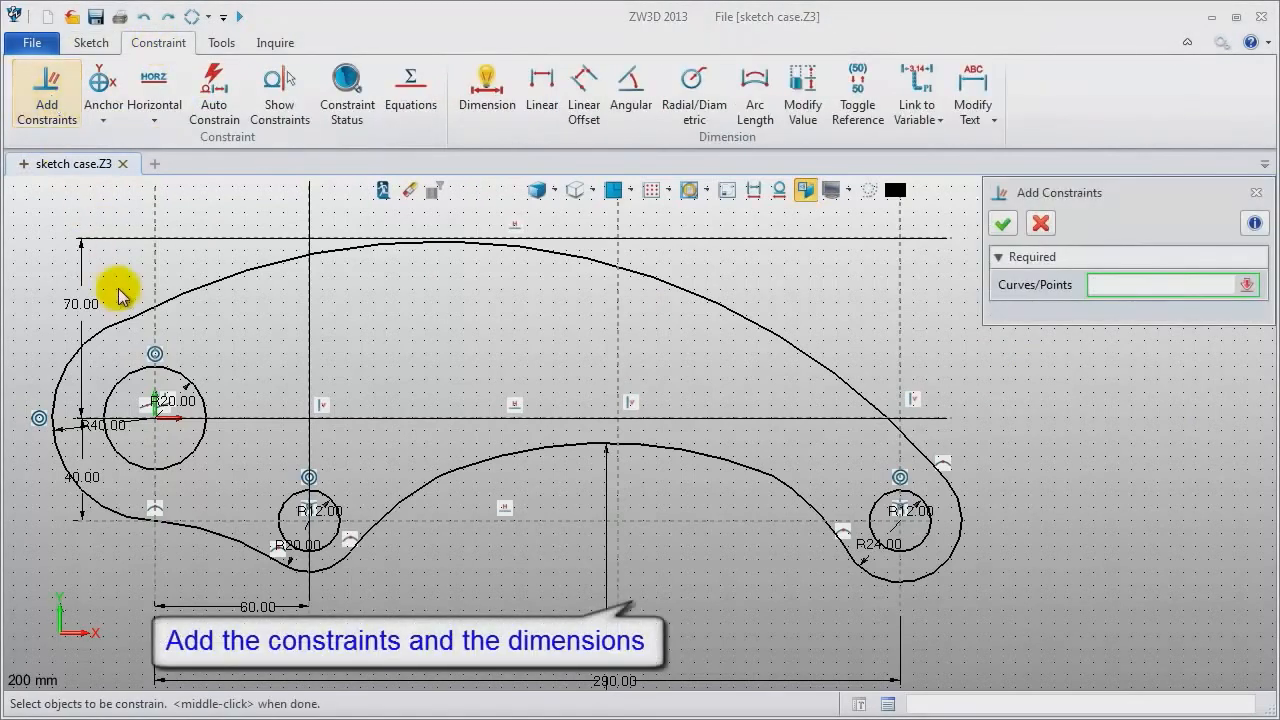
{"action": "left_click", "coordinate": [101, 322]}
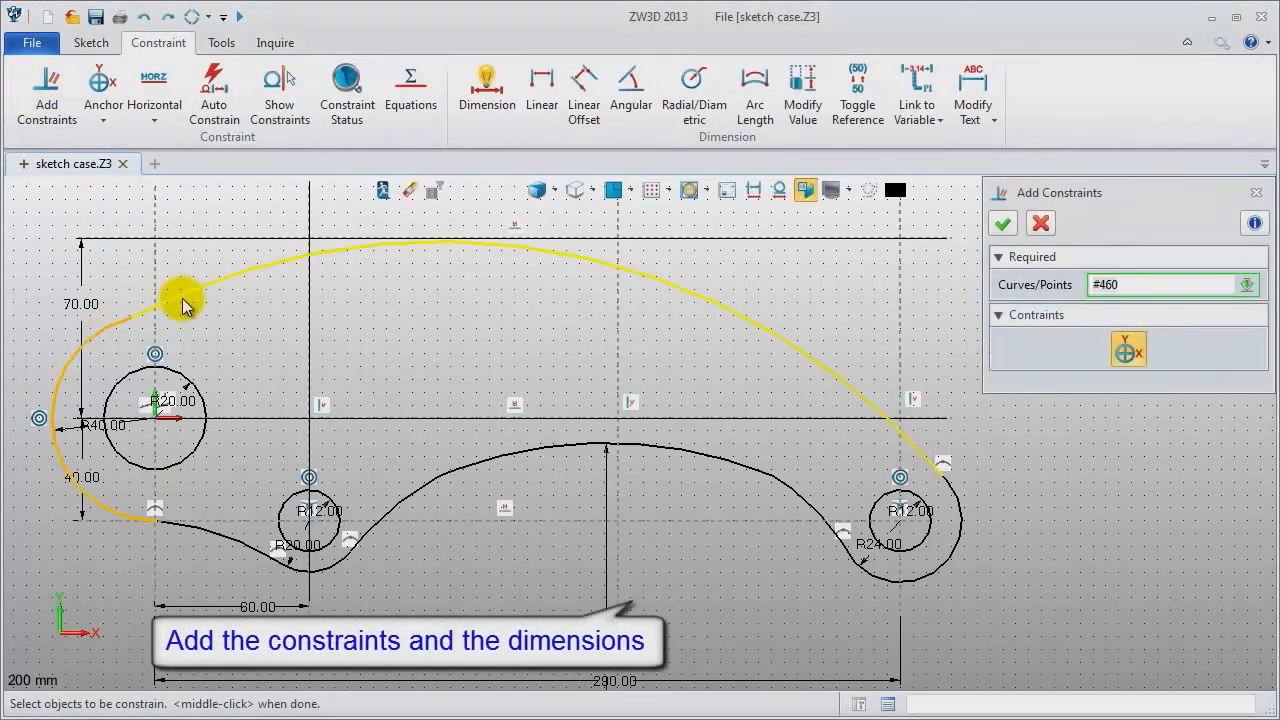
{"action": "left_click", "coordinate": [183, 299]}
{"action": "middle_click", "coordinate": [275, 315]}
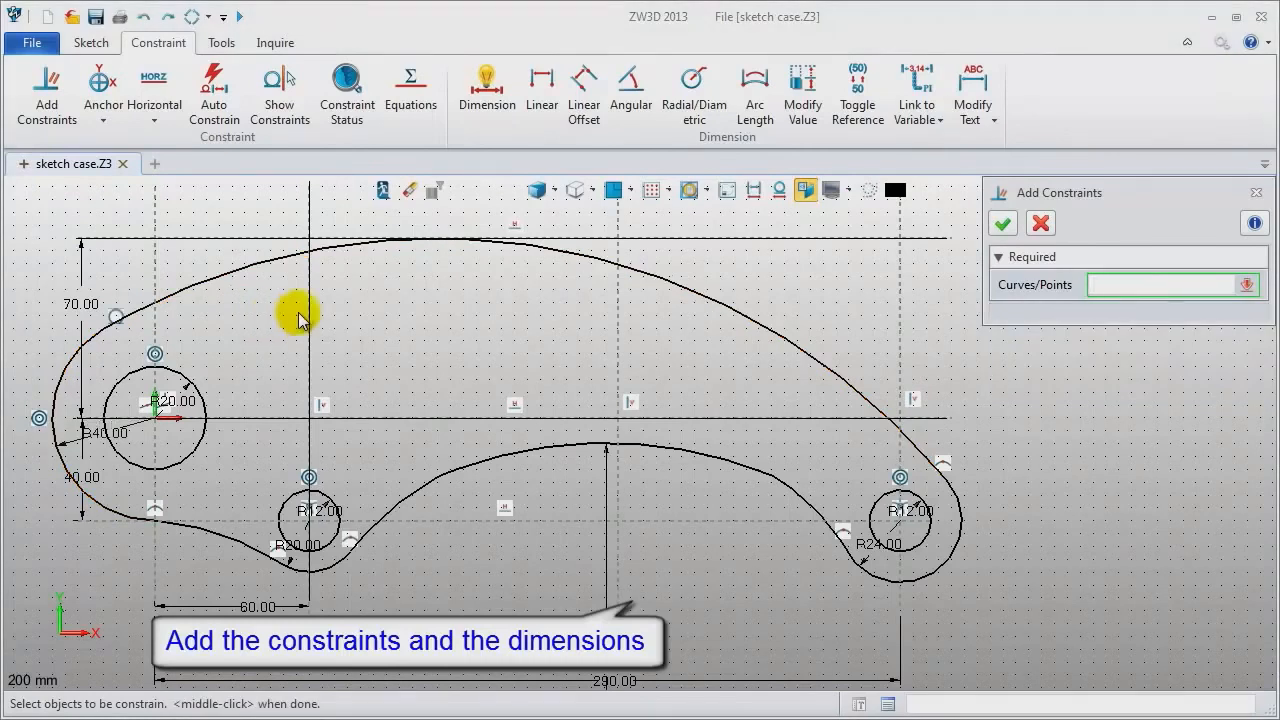
Add a tangent constraint between the uppermost horizontal line and the large upper arc.
{"action": "left_click", "coordinate": [566, 239]}
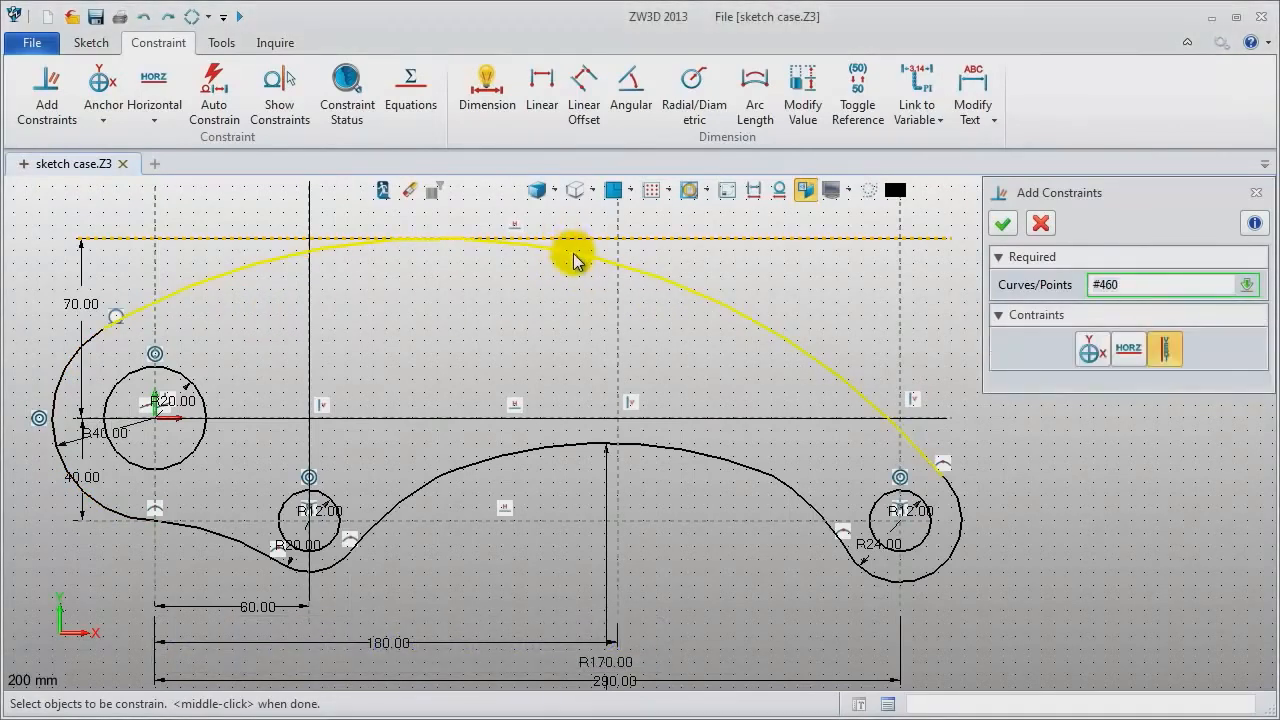
{"action": "left_click", "coordinate": [574, 259]}
{"action": "middle_click", "coordinate": [534, 292]}
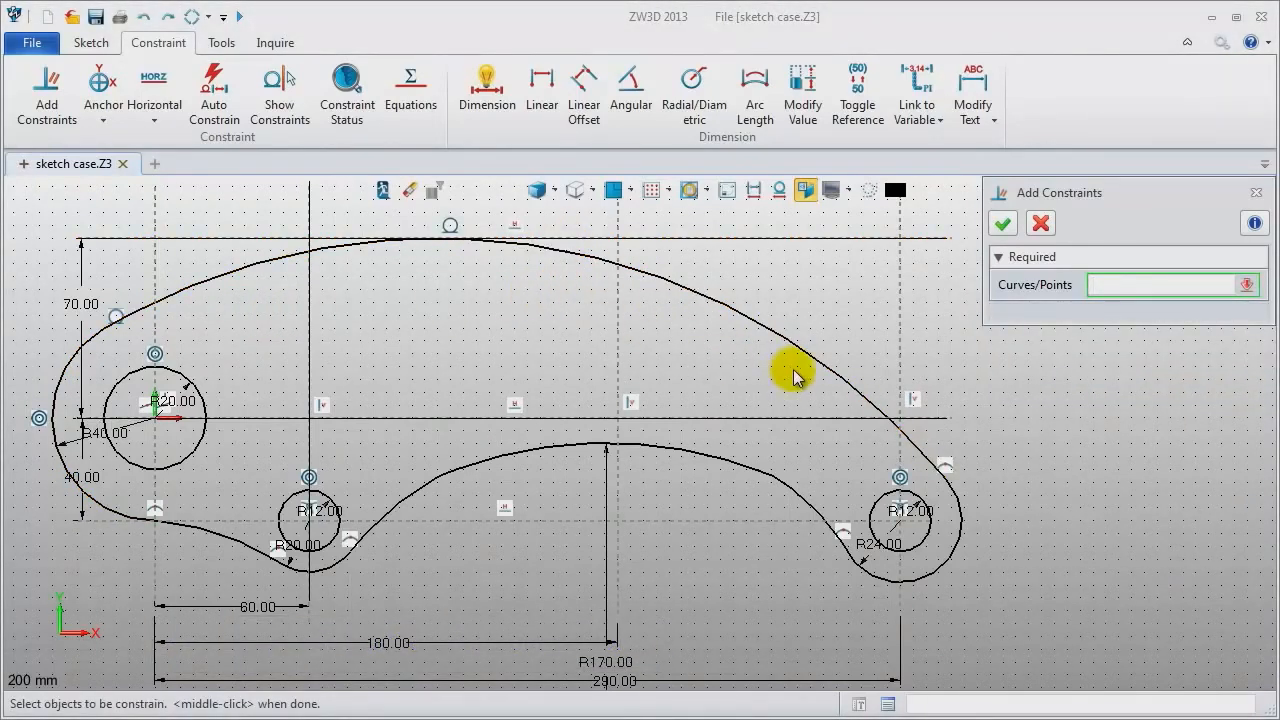
Add a tangent constraint between the large upper arc and the 24 mm radius arc.
{"action": "left_click", "coordinate": [826, 370]}
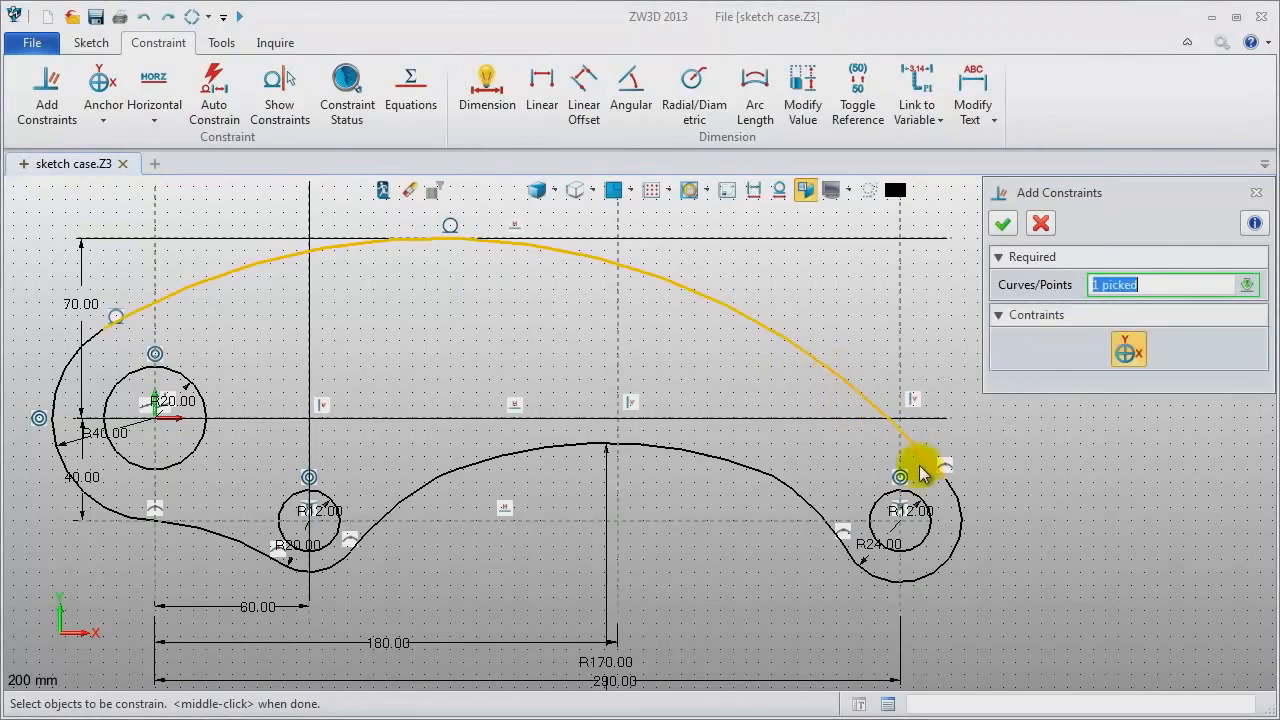
{"action": "left_click", "coordinate": [957, 500]}
{"action": "middle_click", "coordinate": [1004, 482]}
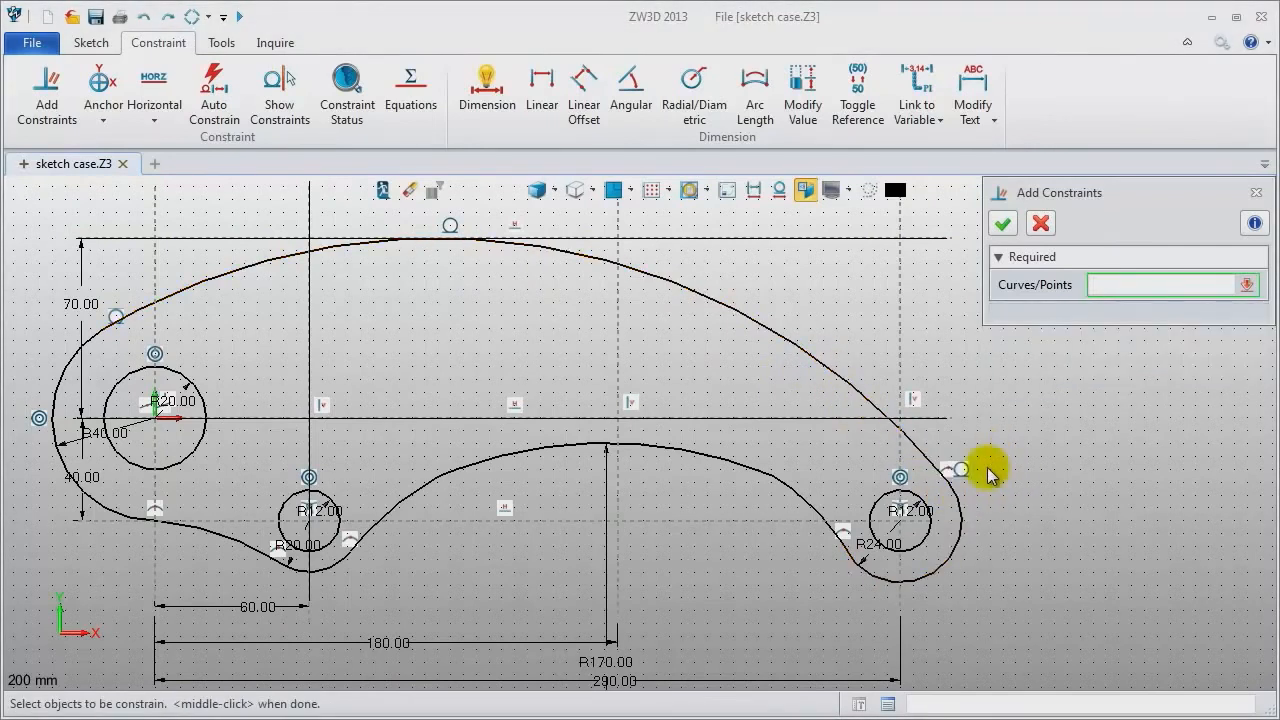
Make the connecting arc beside the 24 mm radius arc tangent to both that arc and the 170 mm radius arc.
{"action": "left_click", "coordinate": [888, 572]}
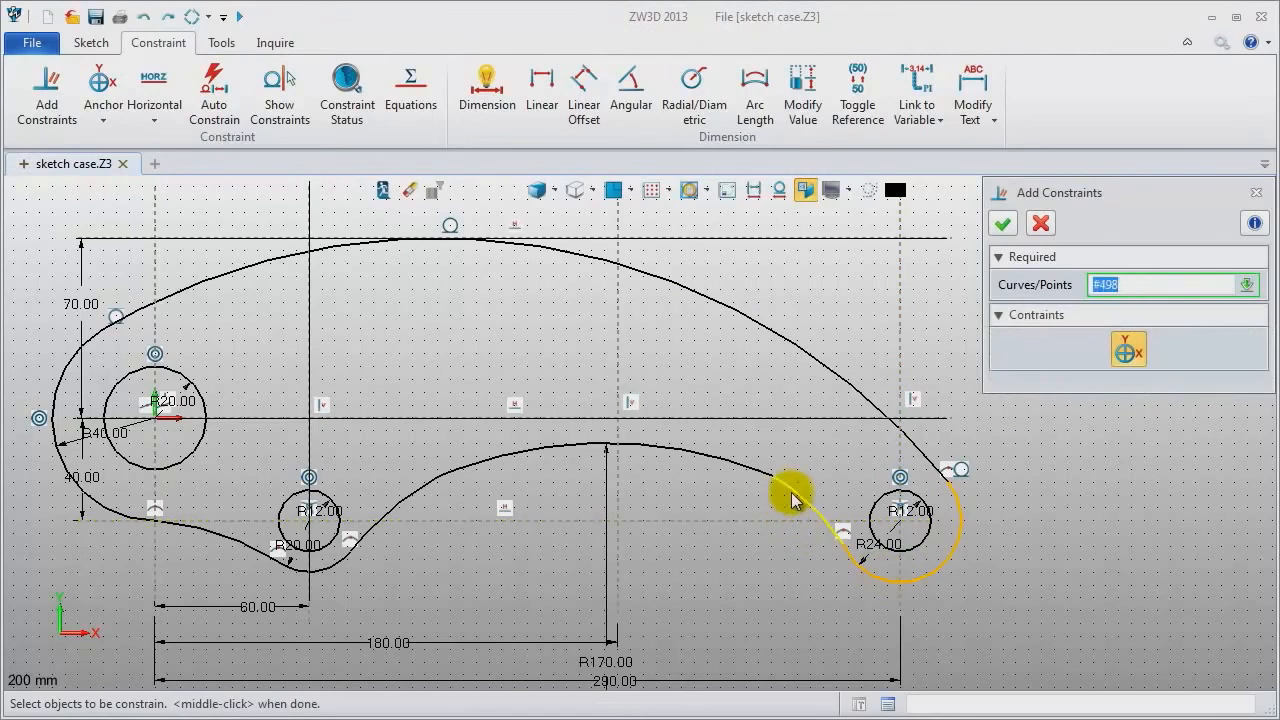
{"action": "left_click", "coordinate": [768, 521]}
{"action": "middle_click", "coordinate": [757, 580]}
{"action": "left_click", "coordinate": [808, 514]}
{"action": "left_click", "coordinate": [749, 474]}
{"action": "middle_click", "coordinate": [691, 503]}
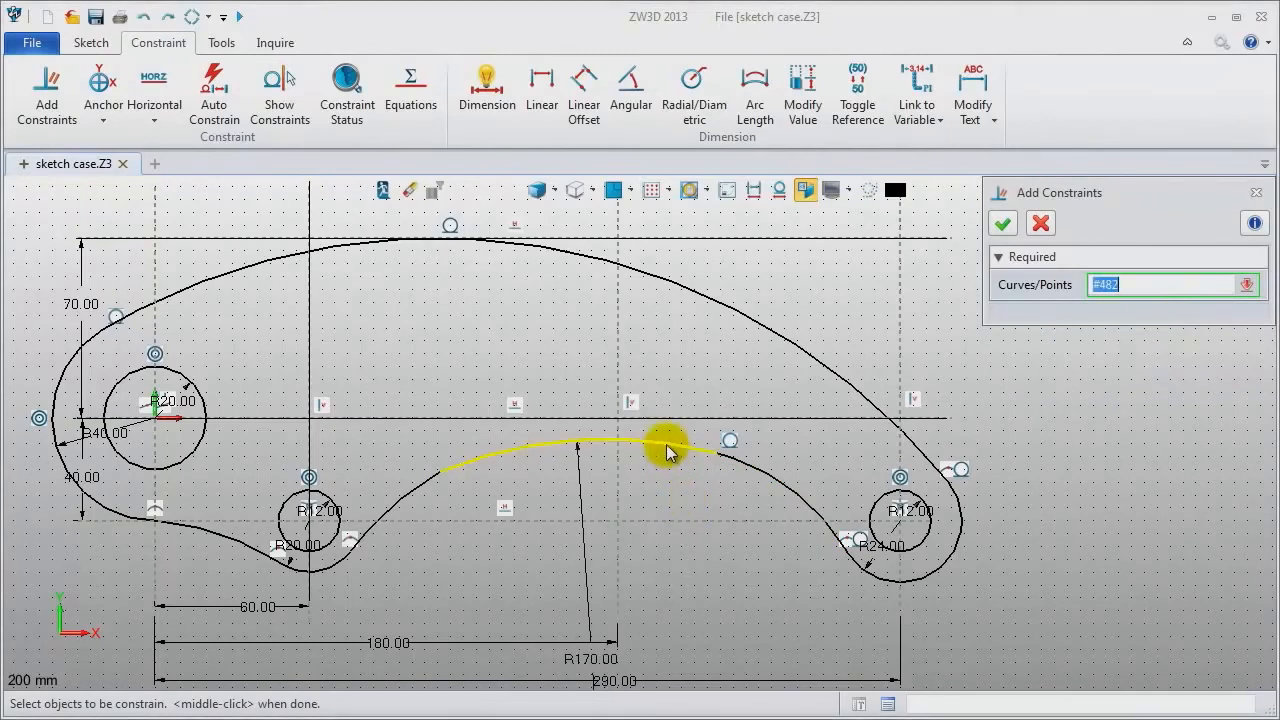
Add a tangent constraint between the 170 mm radius arc and the horizontal line through the origin.
{"action": "left_click", "coordinate": [666, 446]}
{"action": "left_click", "coordinate": [663, 420]}
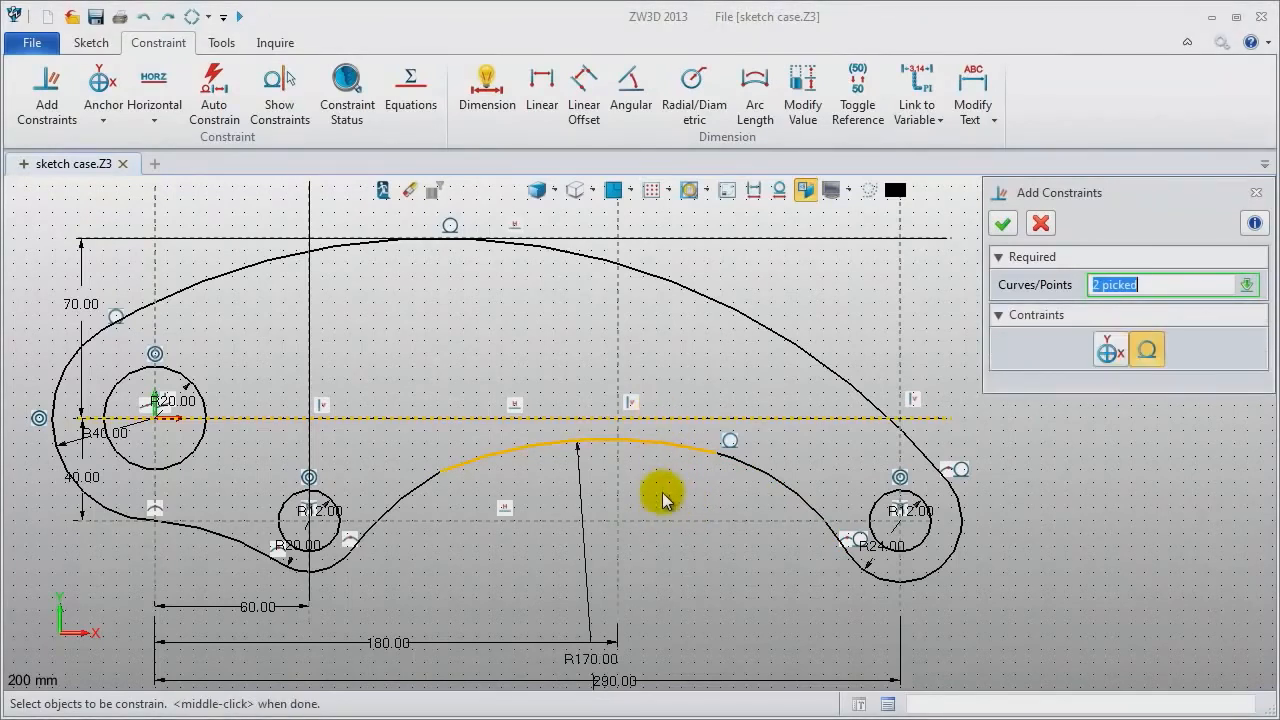
{"action": "middle_click", "coordinate": [663, 494]}
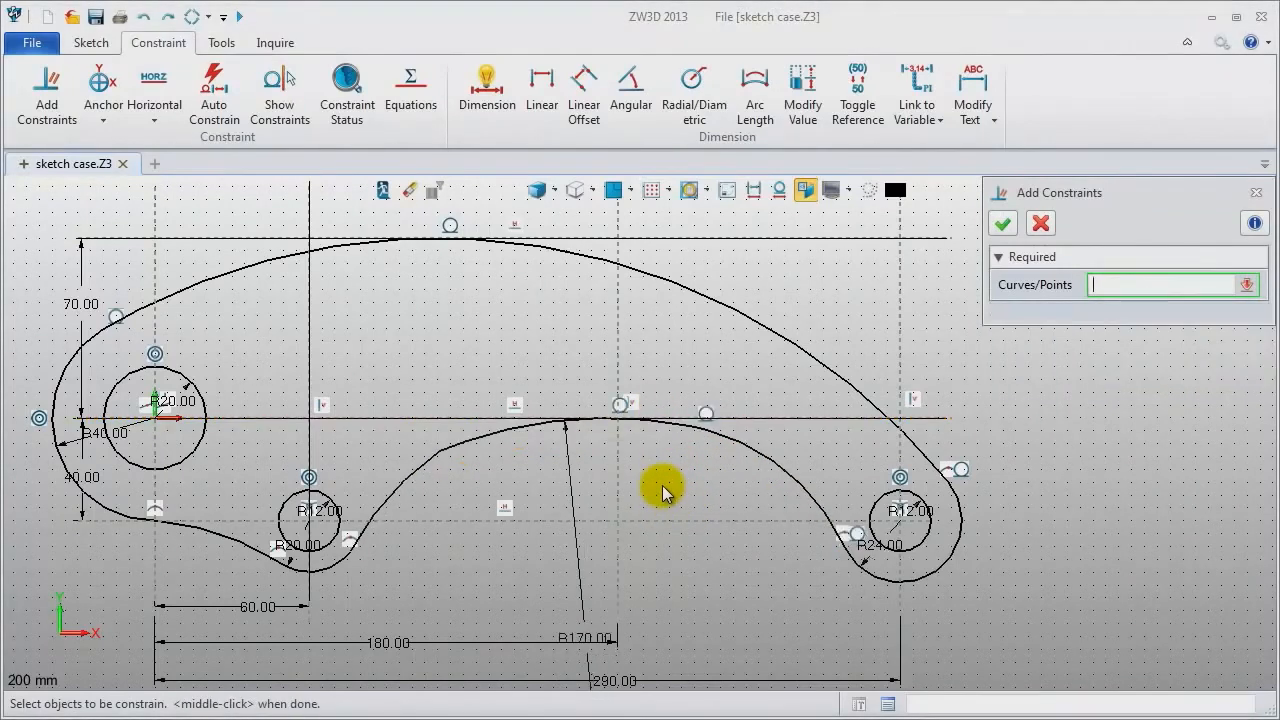
Make the connecting arc between the 170 mm radius arc and the 20 mm radius lower arc tangent to both of them.
{"action": "left_click", "coordinate": [471, 443]}
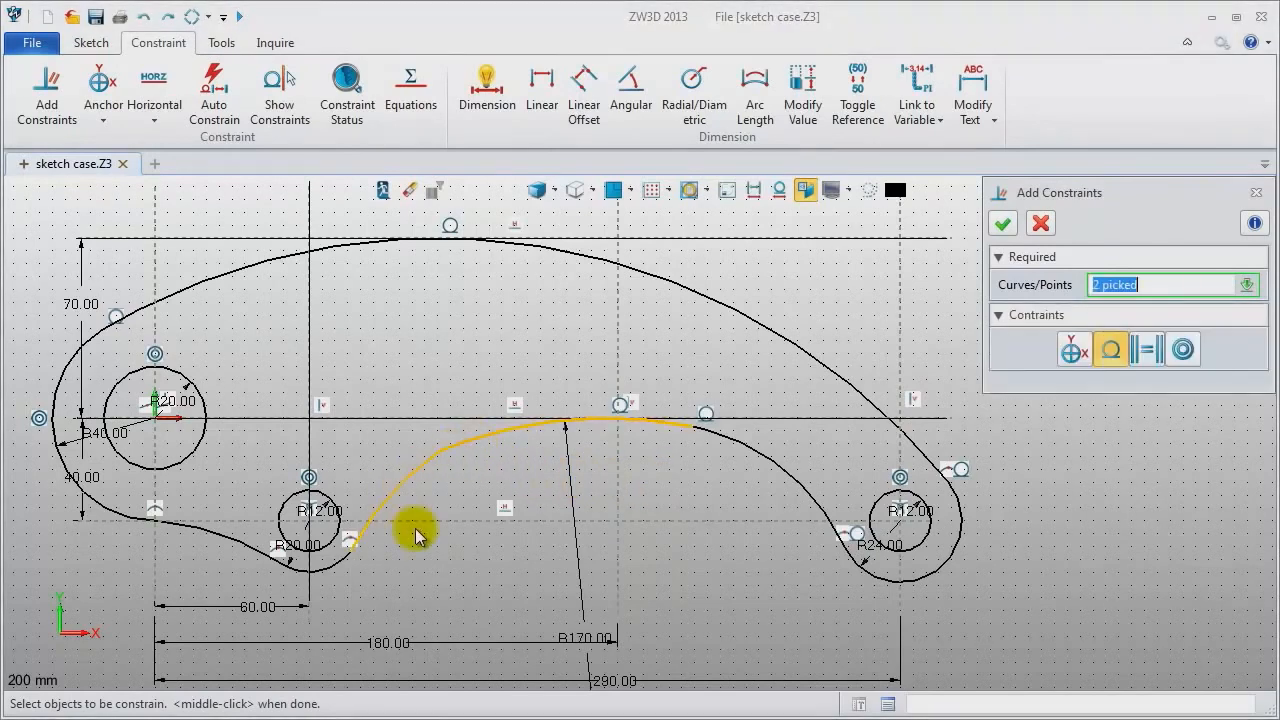
{"action": "middle_click", "coordinate": [426, 562]}
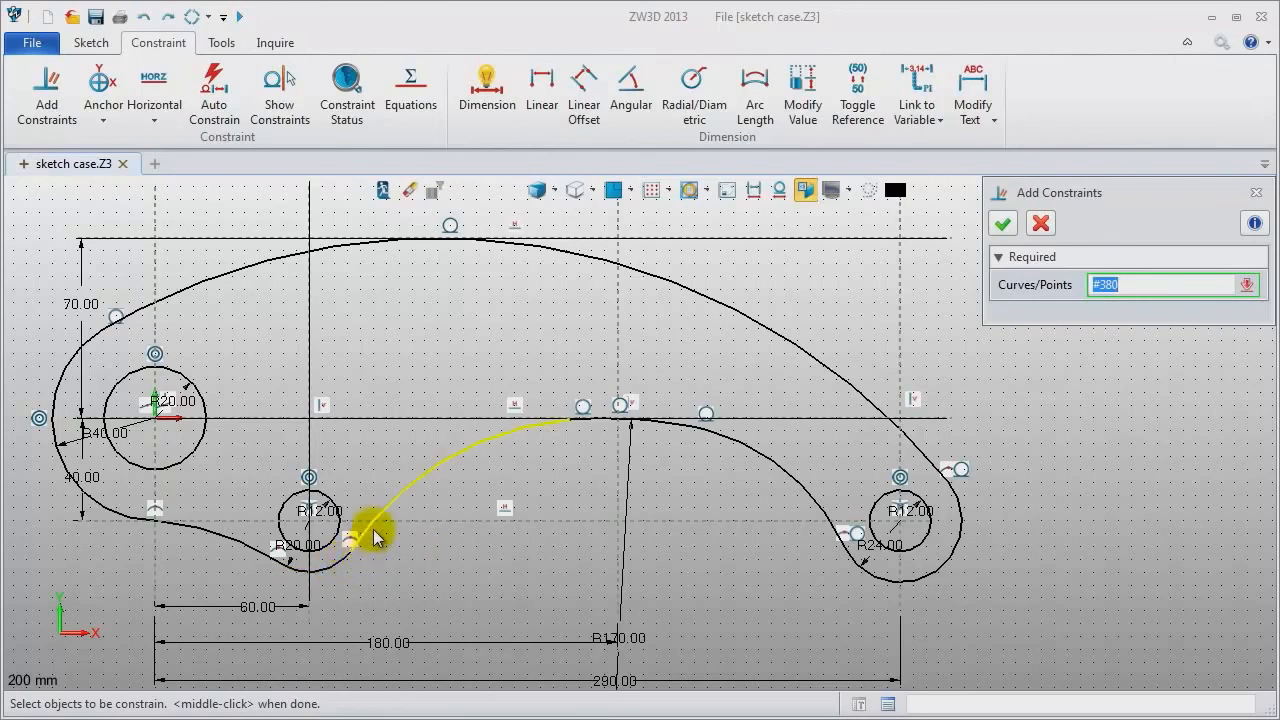
{"action": "left_click", "coordinate": [343, 566]}
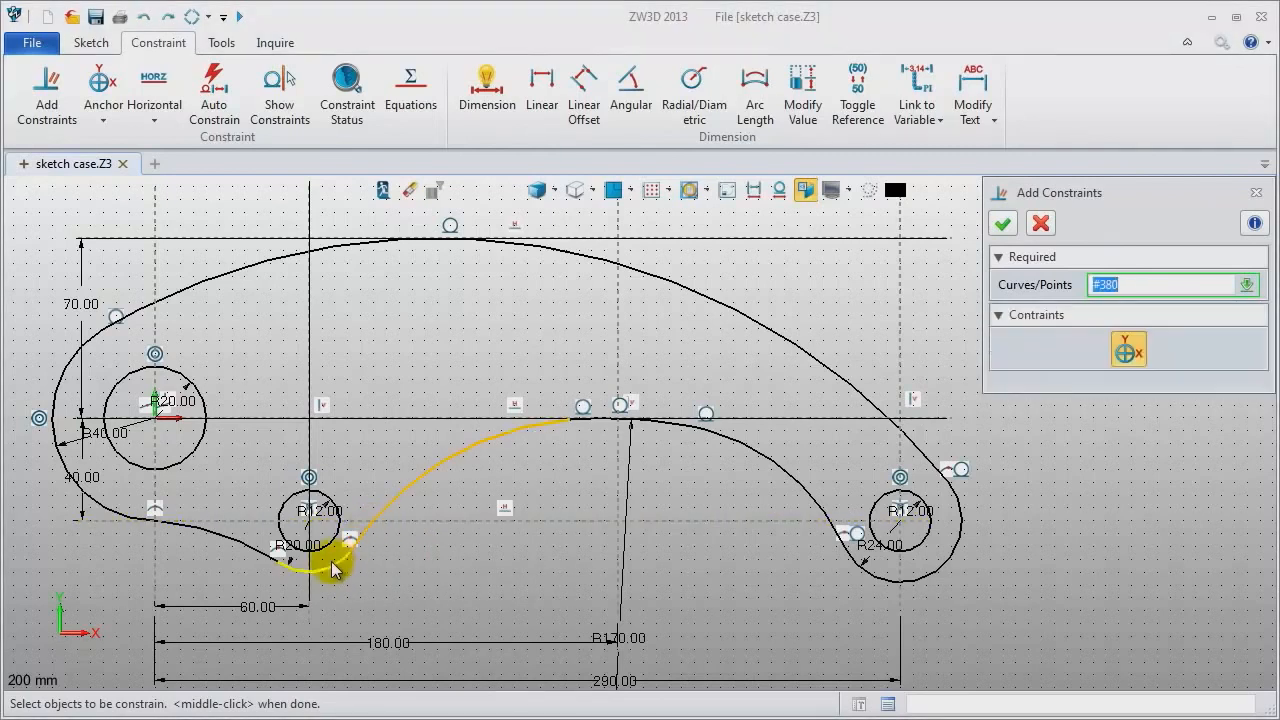
{"action": "left_click", "coordinate": [333, 570]}
{"action": "middle_click", "coordinate": [393, 568]}
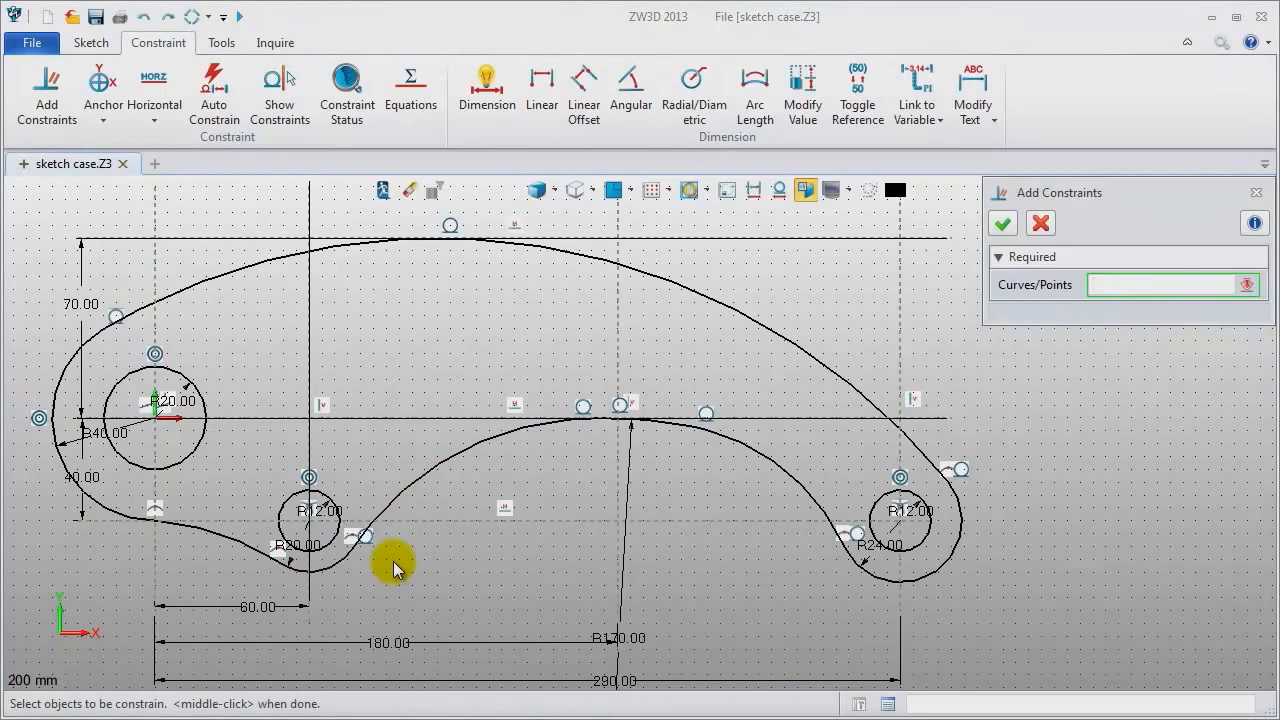
Make the small lower connecting arc tangent to the 20 mm radius lower arc and to the 40 mm radius arc.
{"action": "left_click", "coordinate": [333, 577]}
{"action": "left_click", "coordinate": [230, 556]}
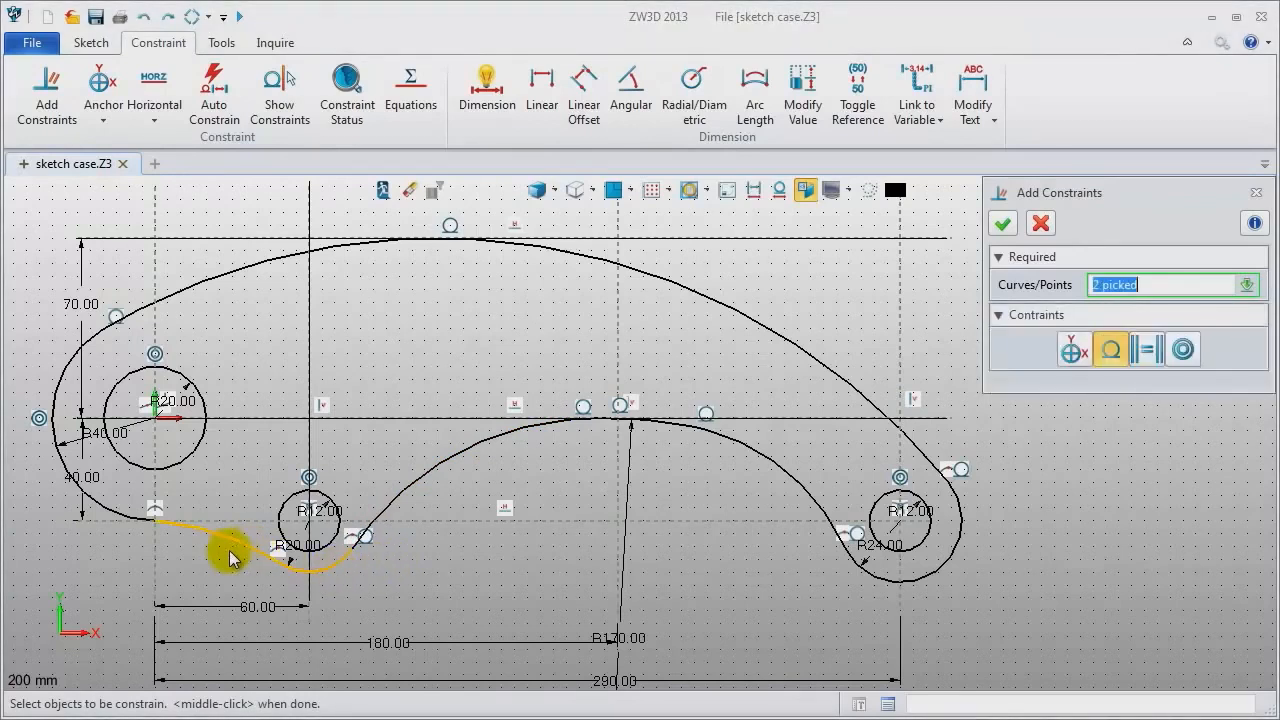
{"action": "middle_click", "coordinate": [220, 560]}
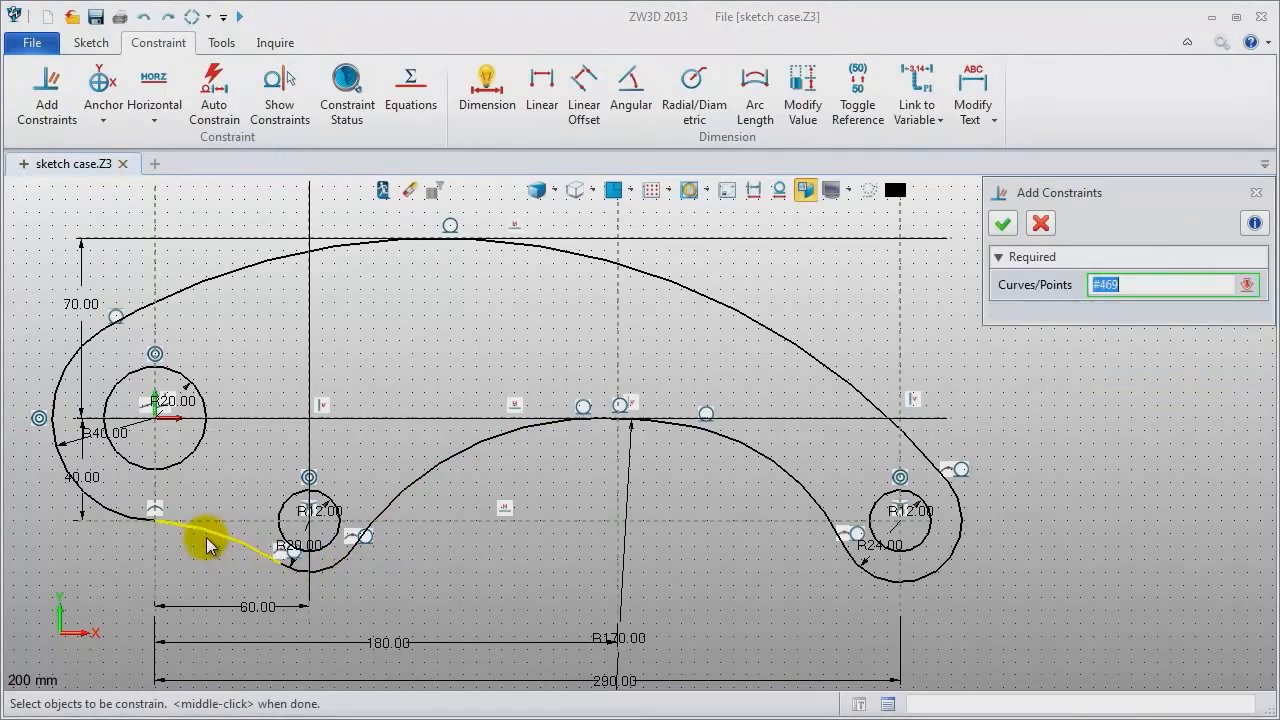
{"action": "left_click", "coordinate": [172, 526]}
{"action": "left_click", "coordinate": [108, 513]}
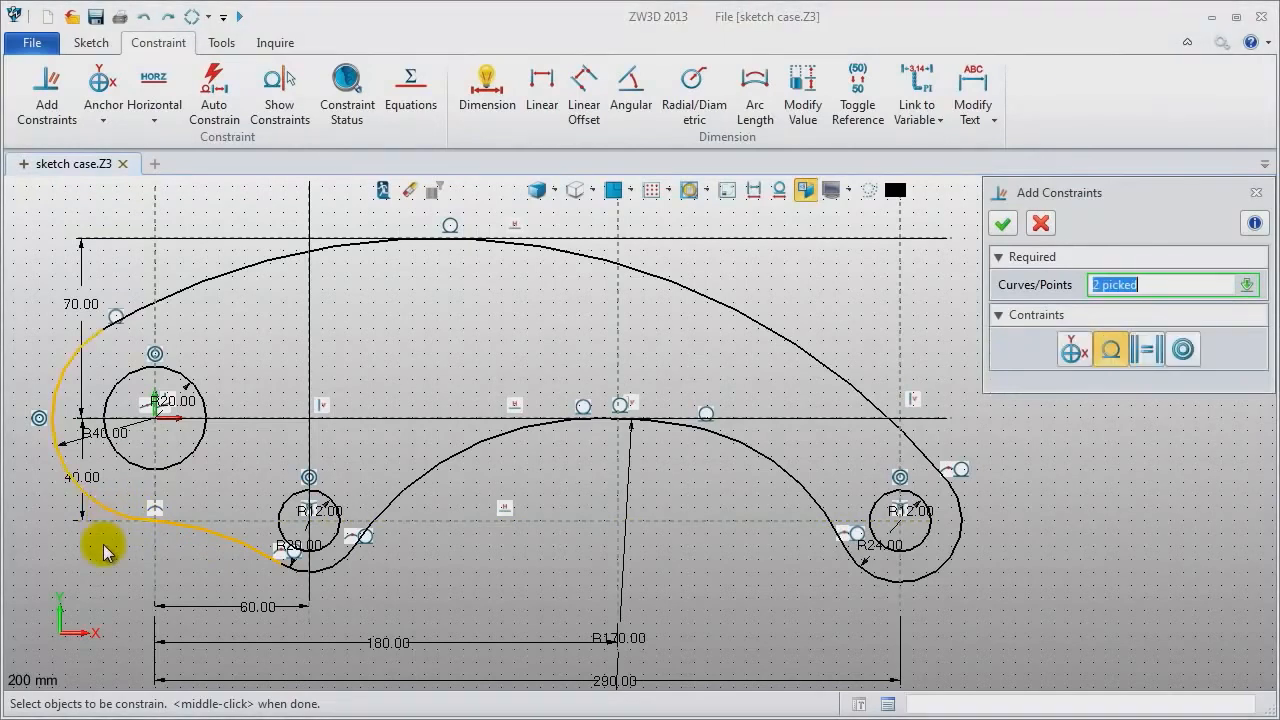
{"action": "middle_click", "coordinate": [110, 556]}
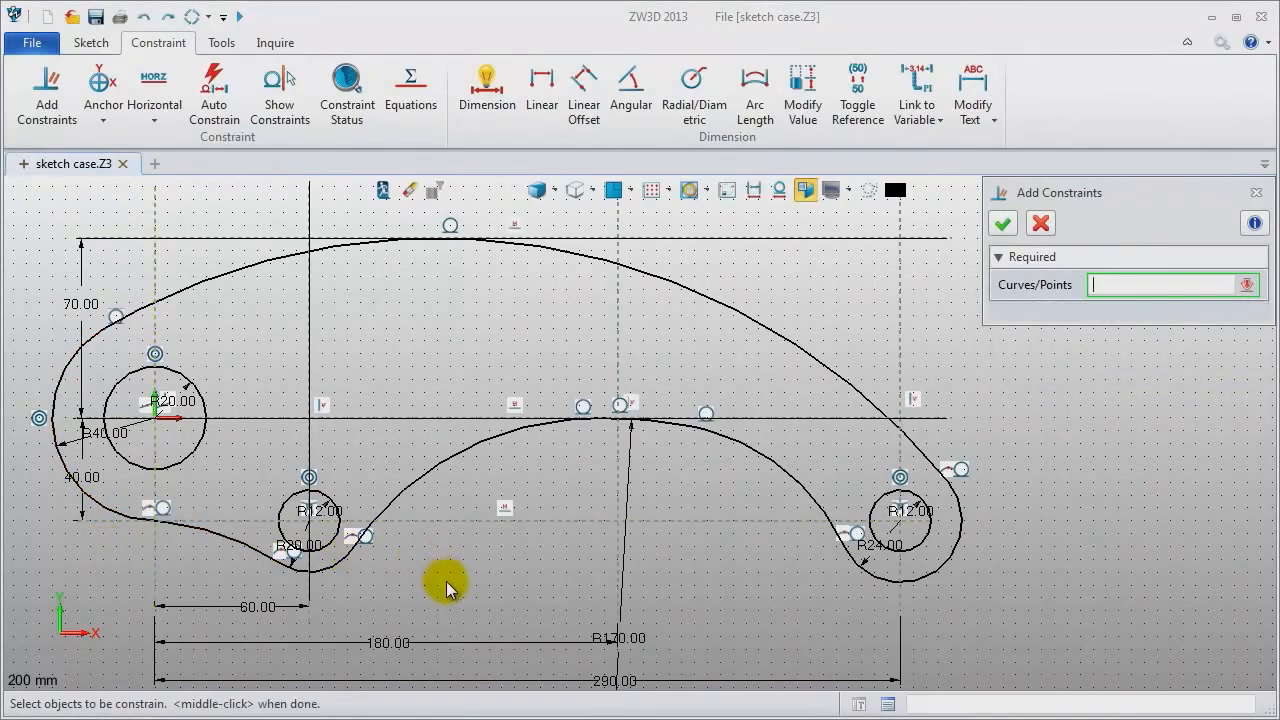
Constrain the centre point of the 170 mm radius arc to lie on the vertical construction line 180 mm from the origin.
{"action": "mouse_move", "coordinate": [447, 586]}
{"action": "right_mouse_down"}
{"action": "mouse_move", "coordinate": [437, 416]}
{"action": "mouse_move", "coordinate": [412, 460]}
{"action": "right_mouse_up"}
{"action": "scroll", "coordinate": [445, 430], "scroll_direction": "down", "scroll_amount": 2}
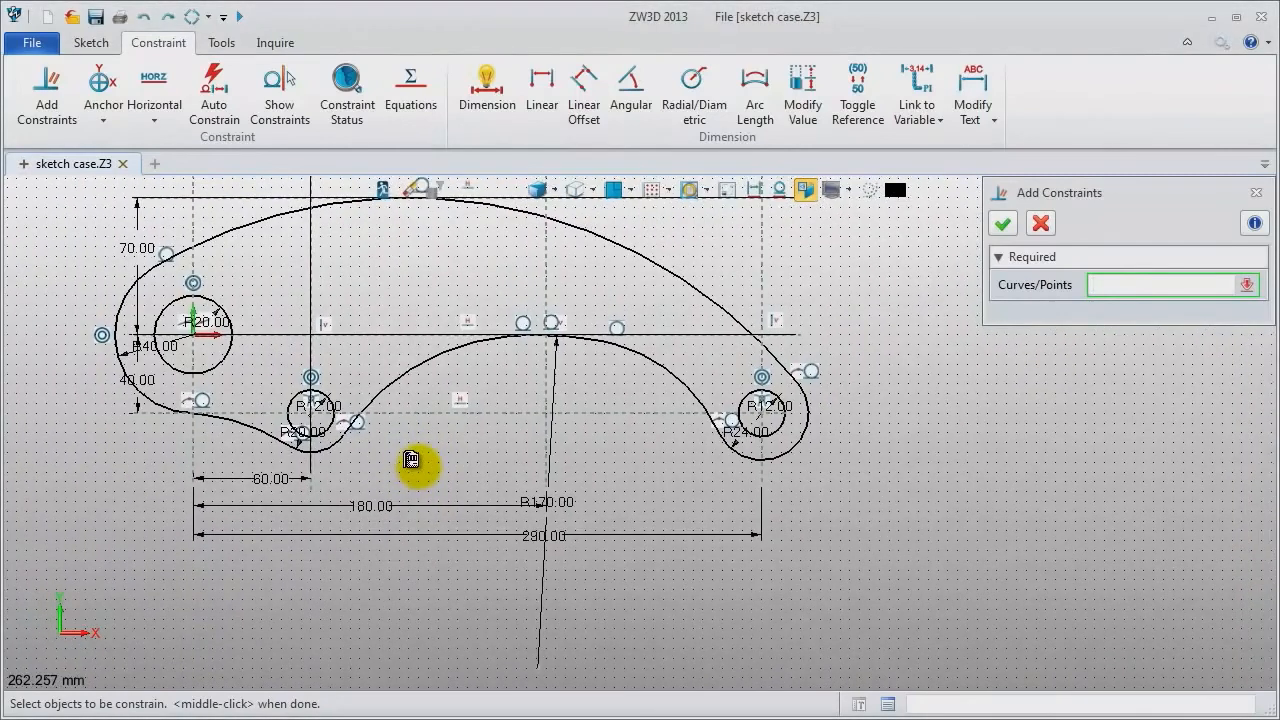
{"action": "left_click", "coordinate": [537, 668]}
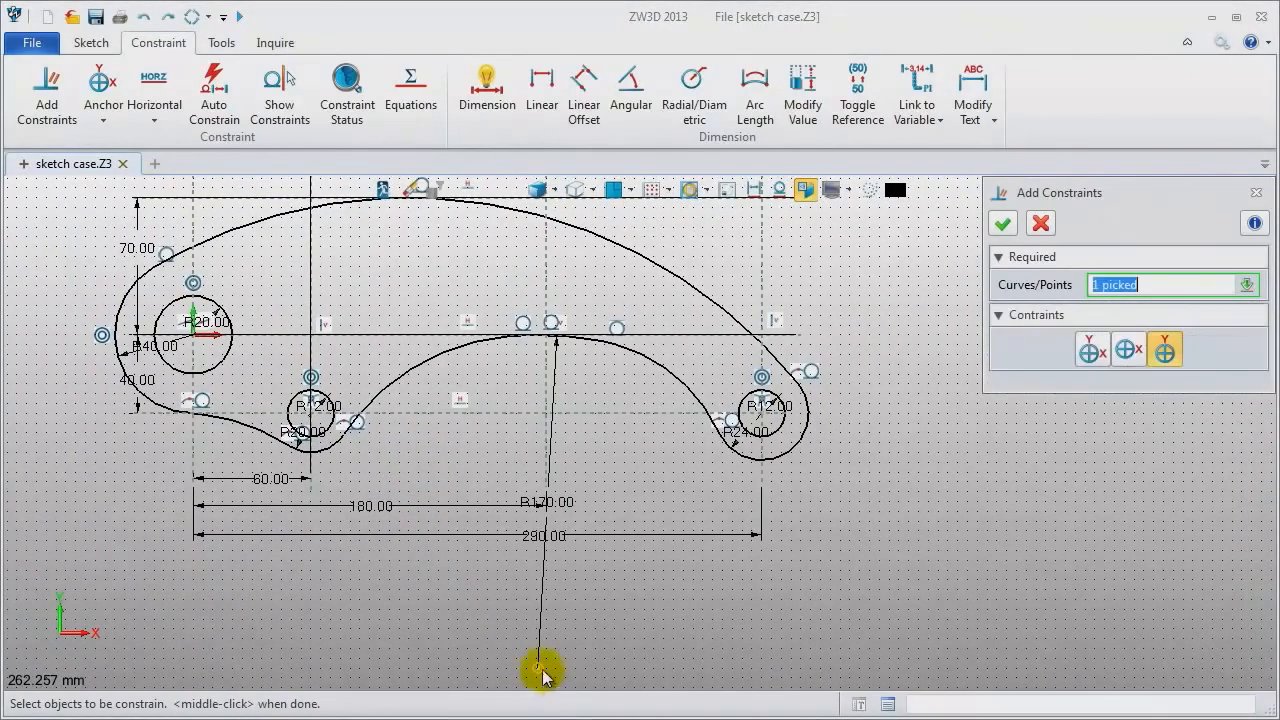
{"action": "left_click", "coordinate": [546, 402]}
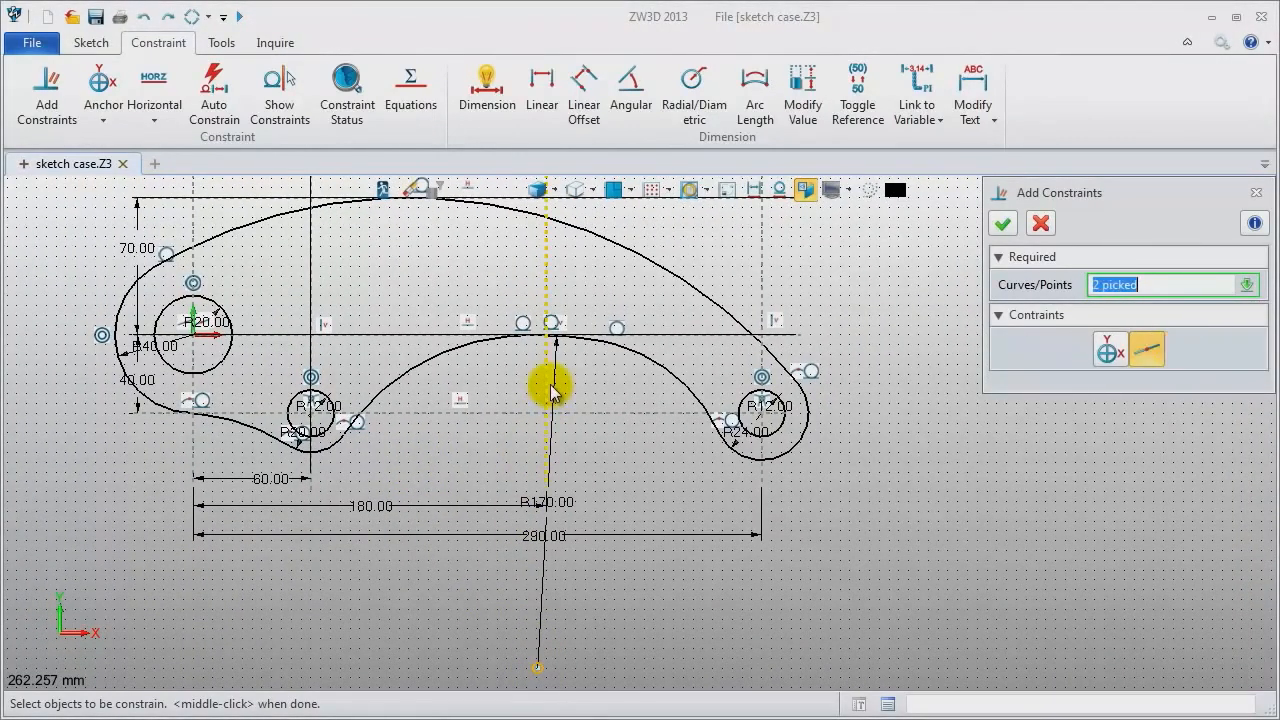
{"action": "middle_click", "coordinate": [993, 563]}
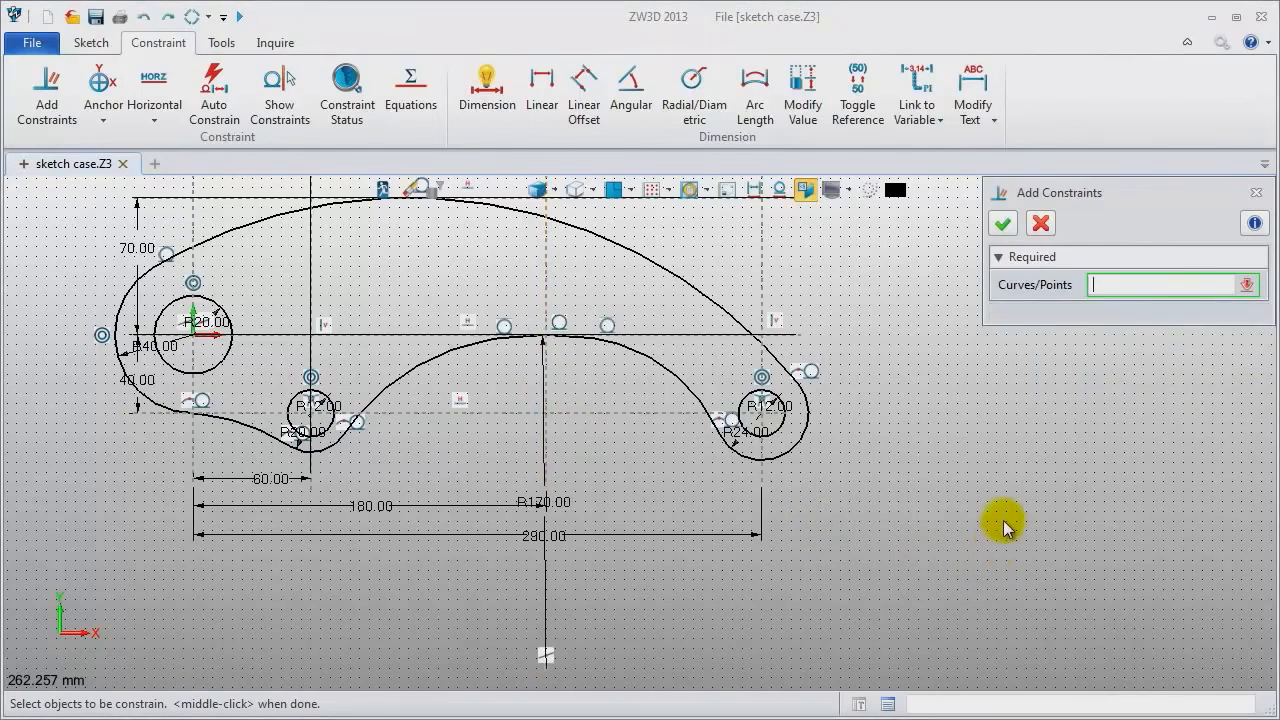
{"action": "left_click", "coordinate": [1256, 193]}
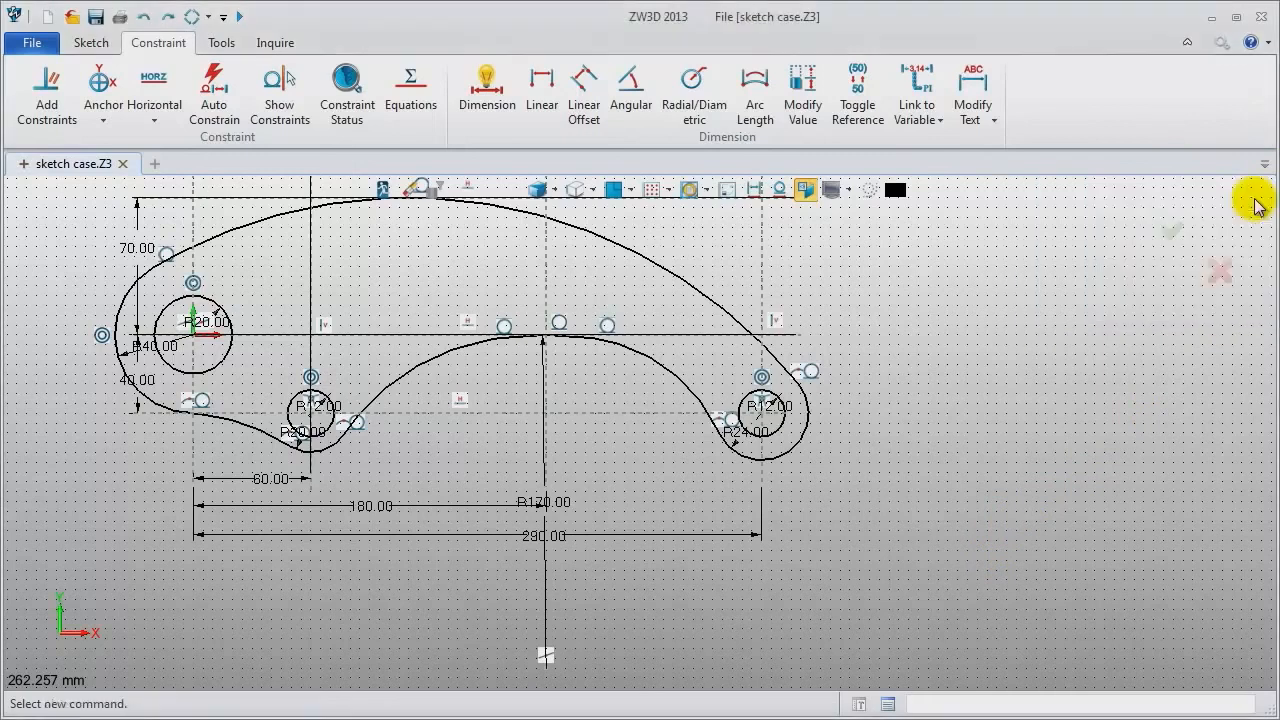
Add a 24 mm radial dimension to the connecting arc between the 170 mm radius arc and the 24 mm radius end arc.
{"action": "mouse_move", "coordinate": [966, 306]}
{"action": "middle_mouse_down"}
{"action": "mouse_move", "coordinate": [943, 337]}
{"action": "mouse_move", "coordinate": [942, 375]}
{"action": "middle_mouse_up"}
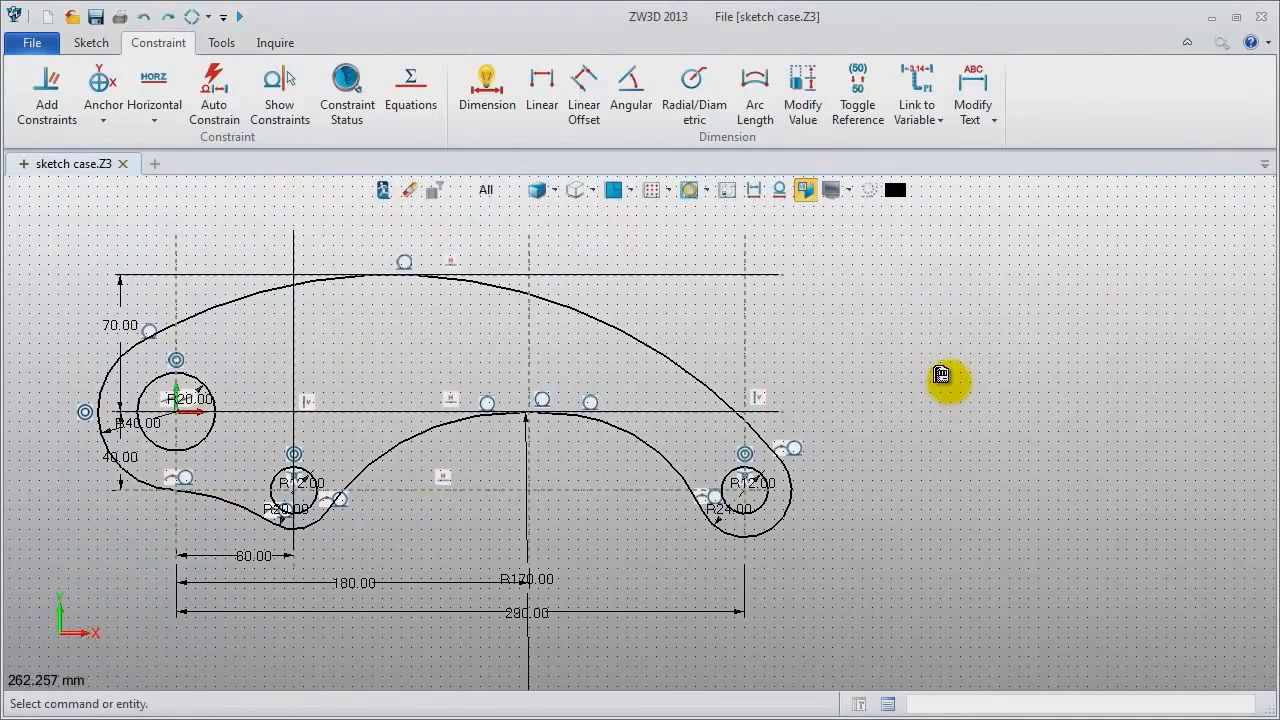
{"action": "left_click", "coordinate": [694, 102]}
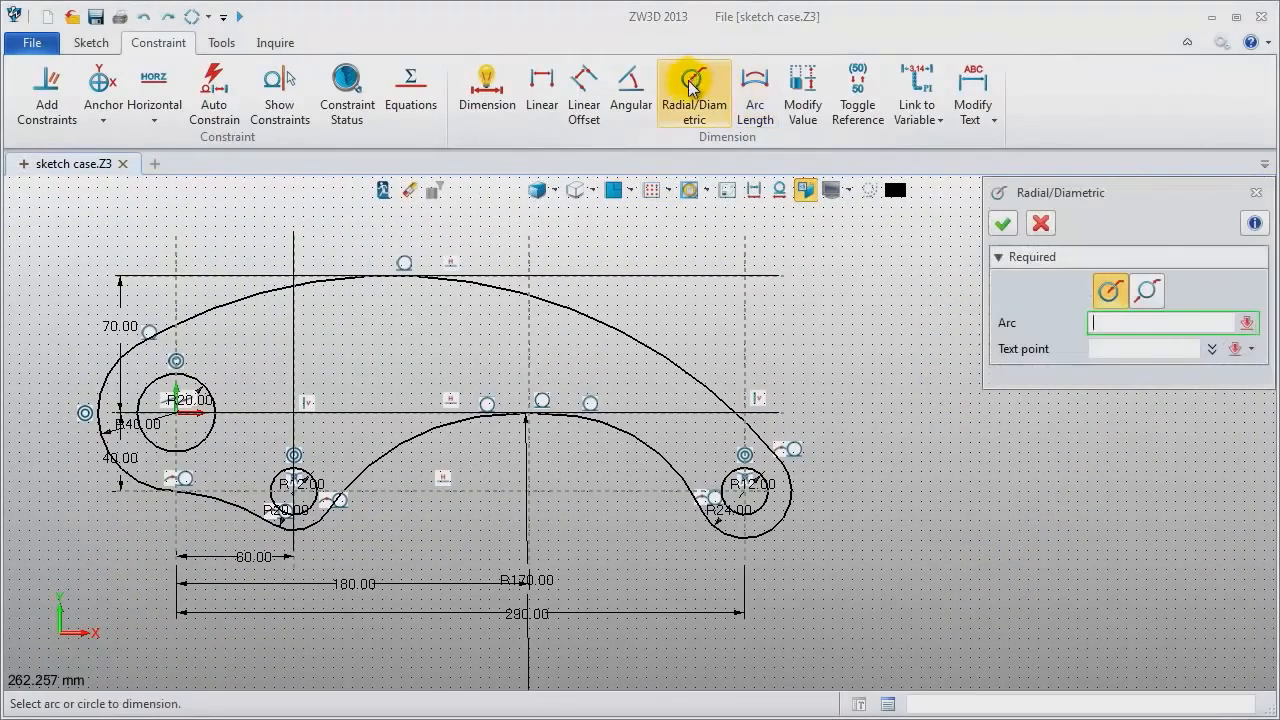
{"action": "left_click", "coordinate": [660, 465]}
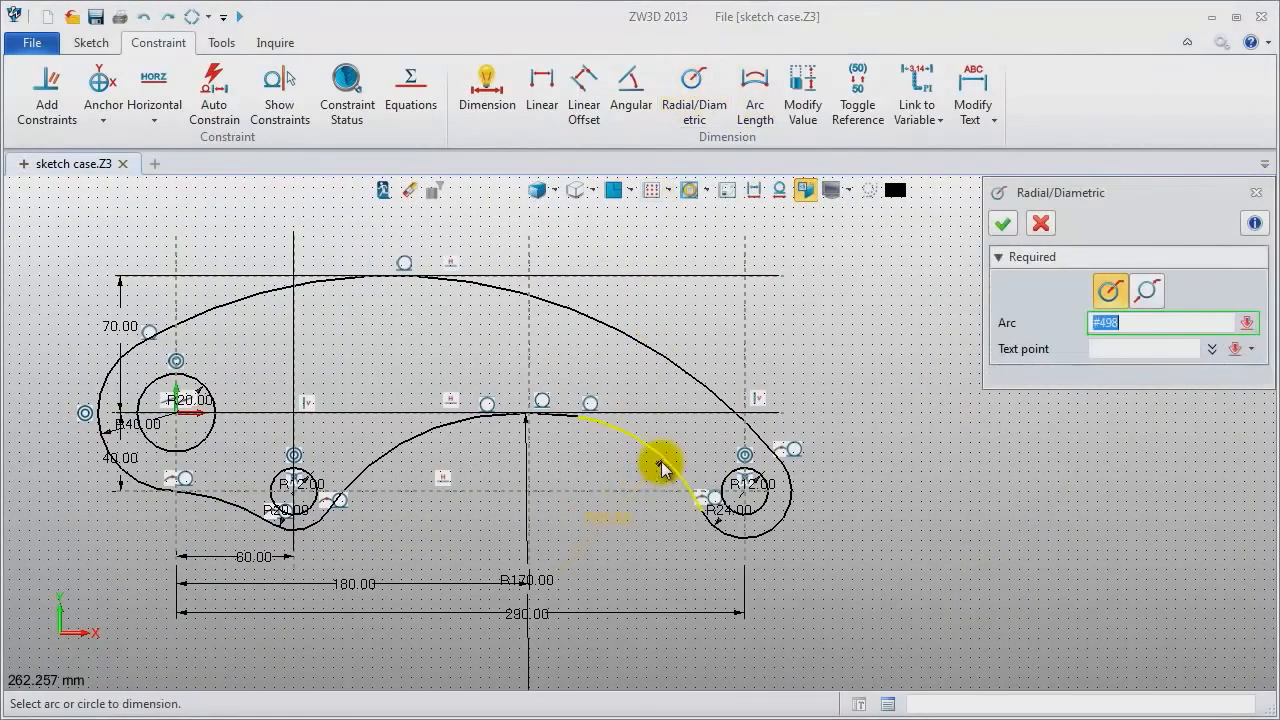
{"action": "left_click", "coordinate": [628, 525]}
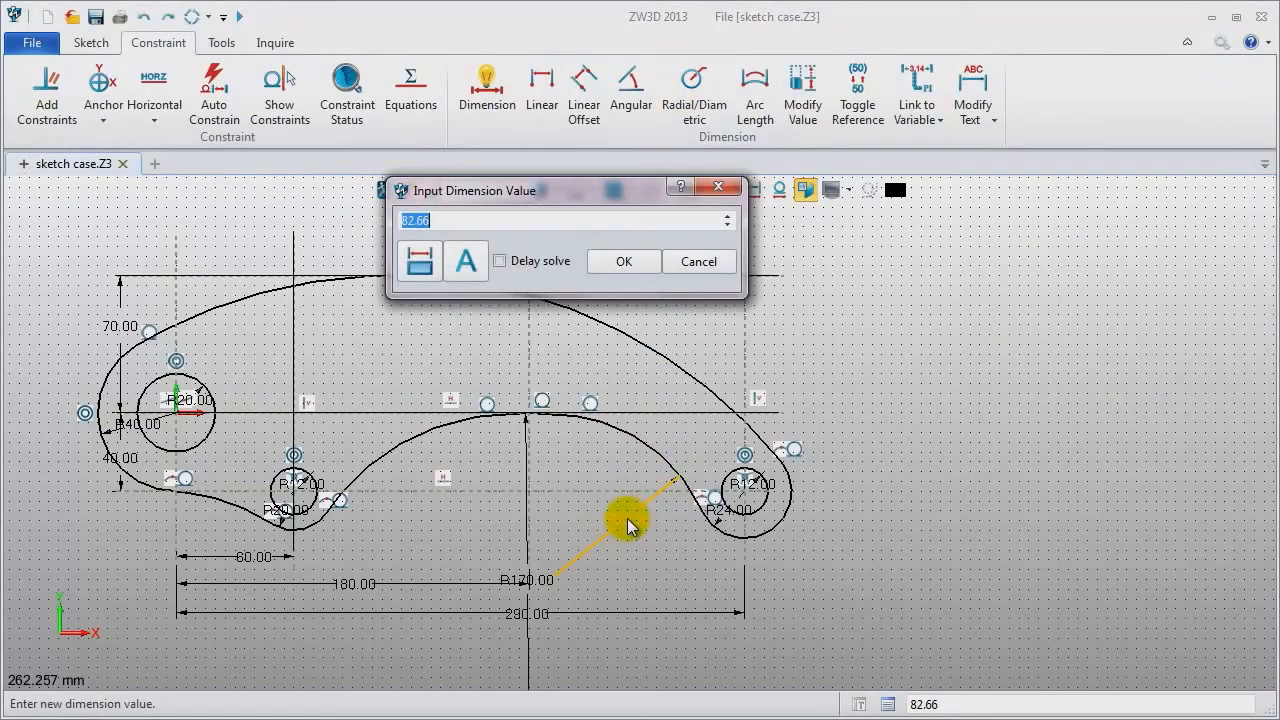
{"action": "type", "text": "24"}
{"action": "key", "text": "Return"}
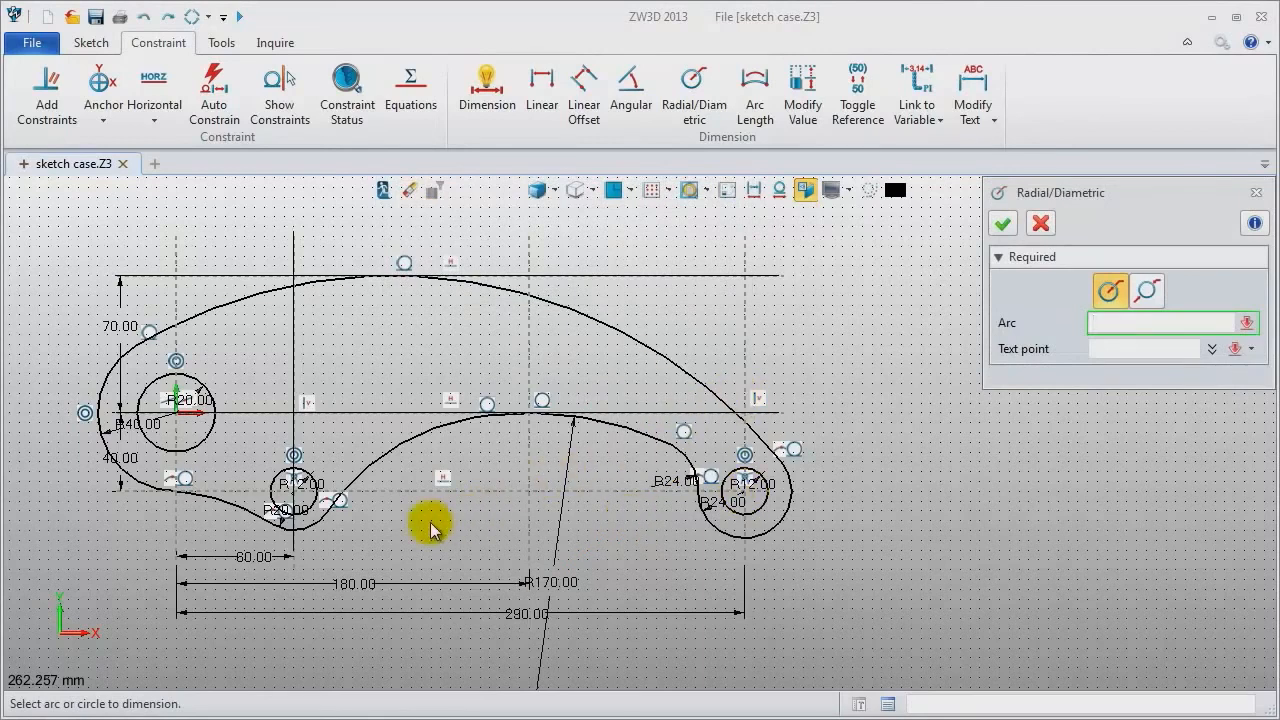
Add a 20 mm radial dimension to the connecting arc between the 170 mm radius arc and the 20 mm radius lower arc.
{"action": "left_click", "coordinate": [367, 483]}
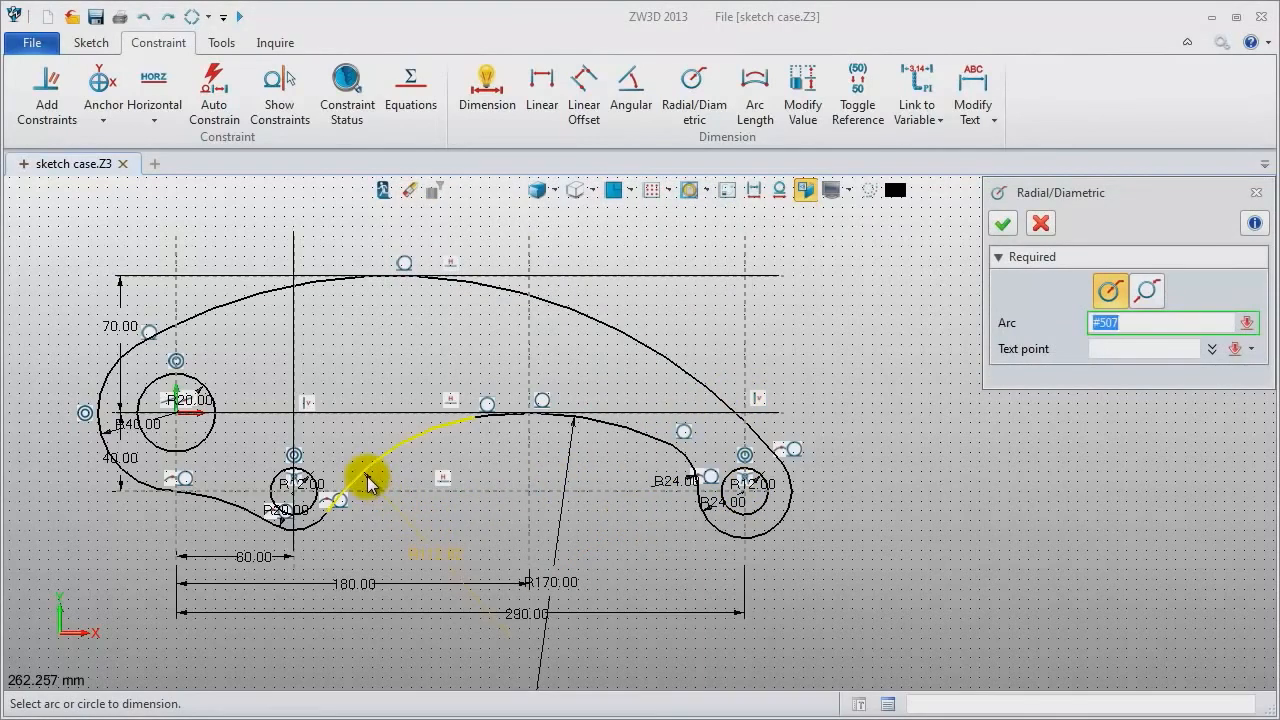
{"action": "left_click", "coordinate": [401, 537]}
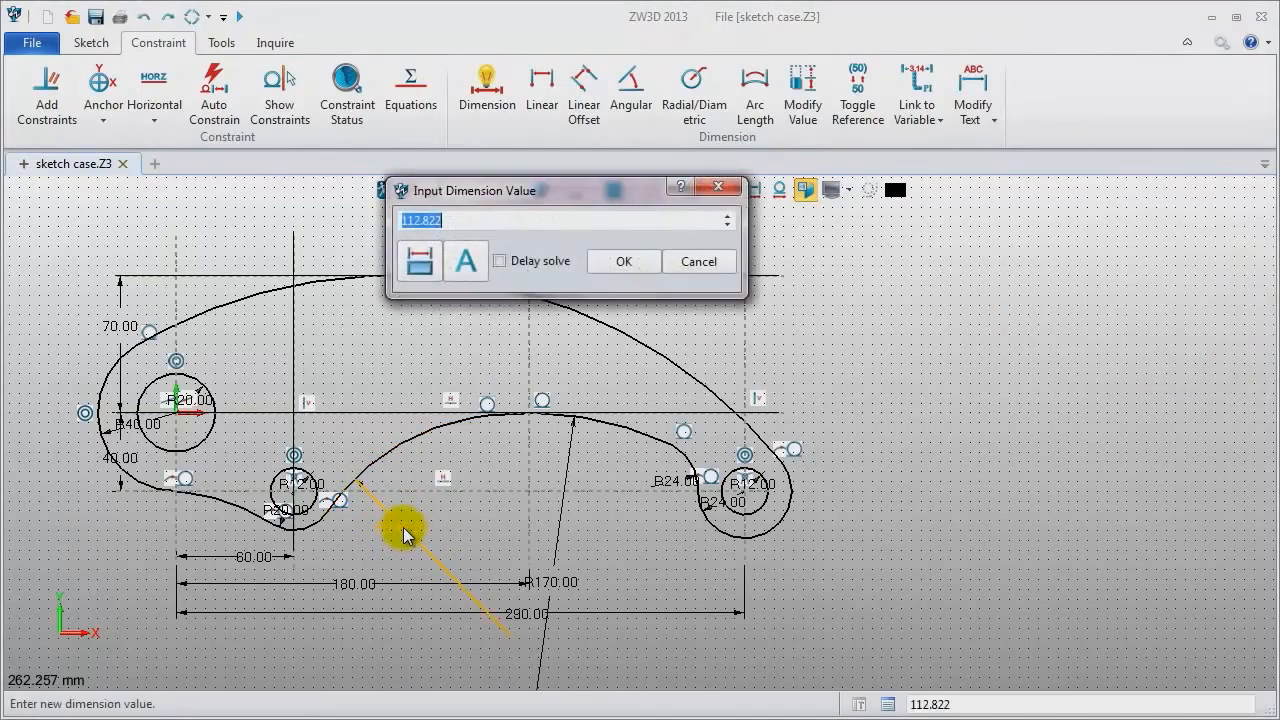
{"action": "type", "text": "20"}
{"action": "key", "text": "Return"}
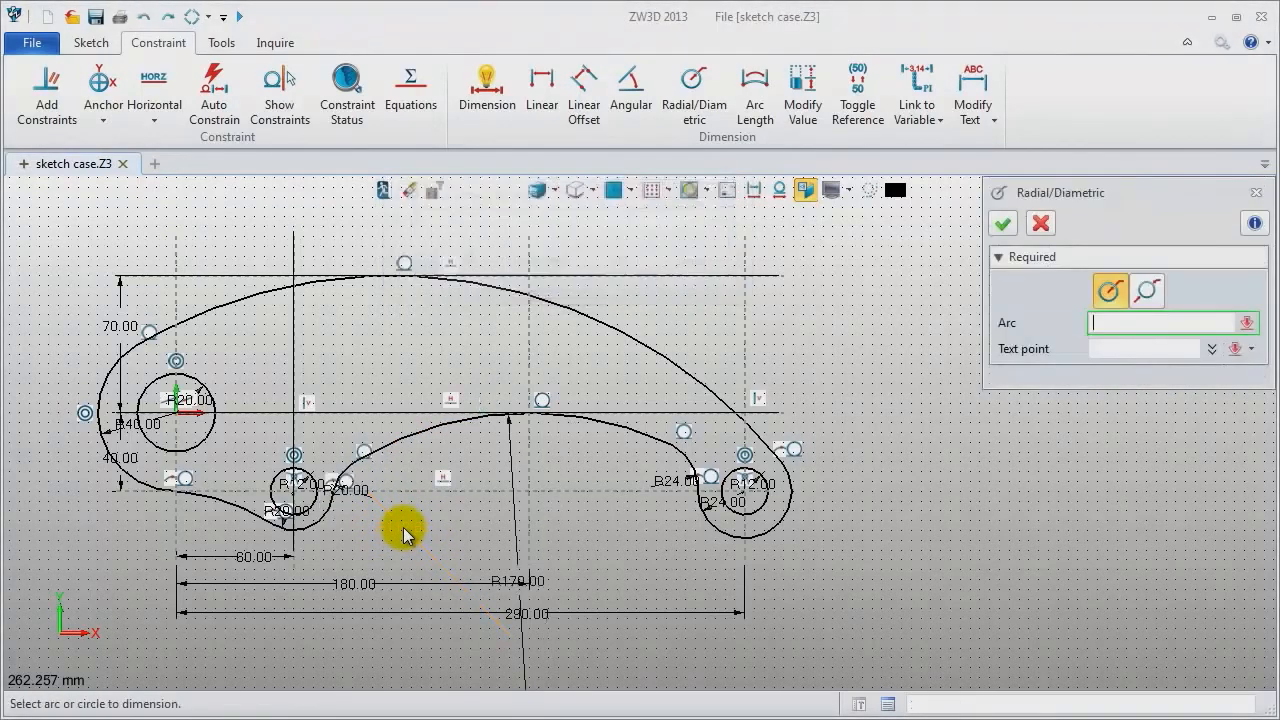
Add a 75 mm radial dimension to the connecting arc between the 40 mm radius arc and the 20 mm radius lower arc.
{"action": "left_click", "coordinate": [228, 515]}
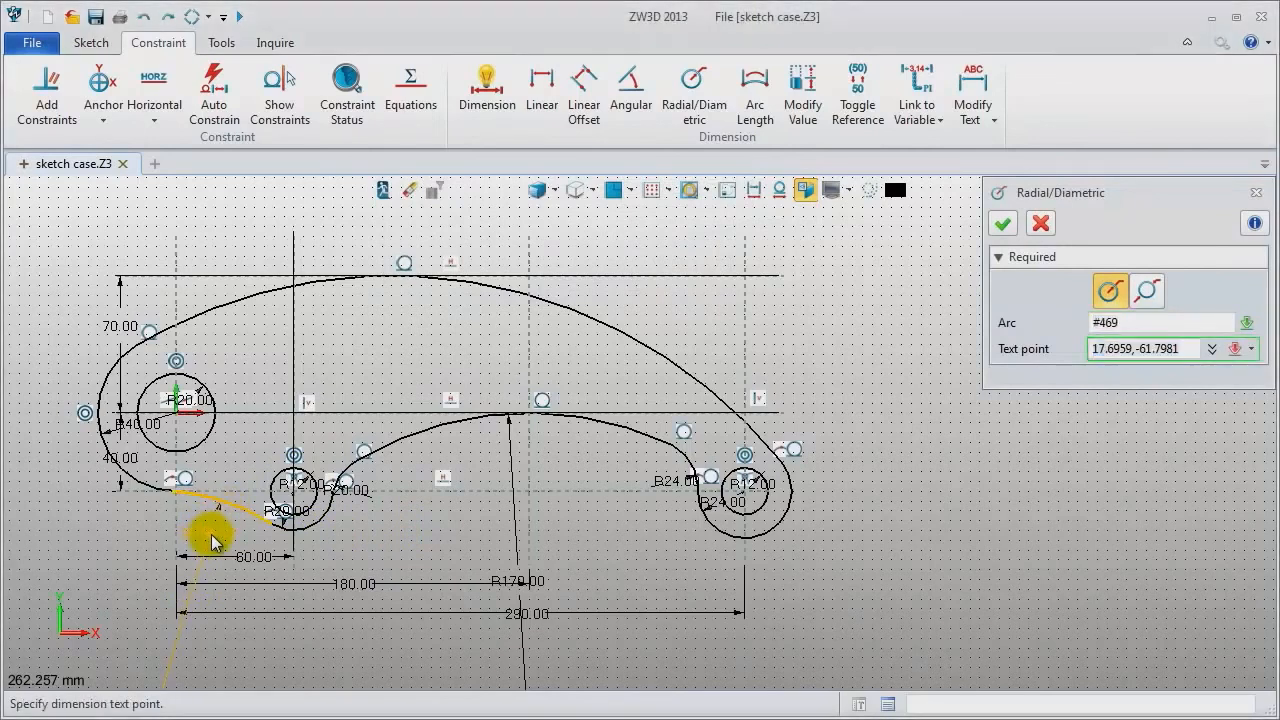
{"action": "left_click", "coordinate": [210, 541]}
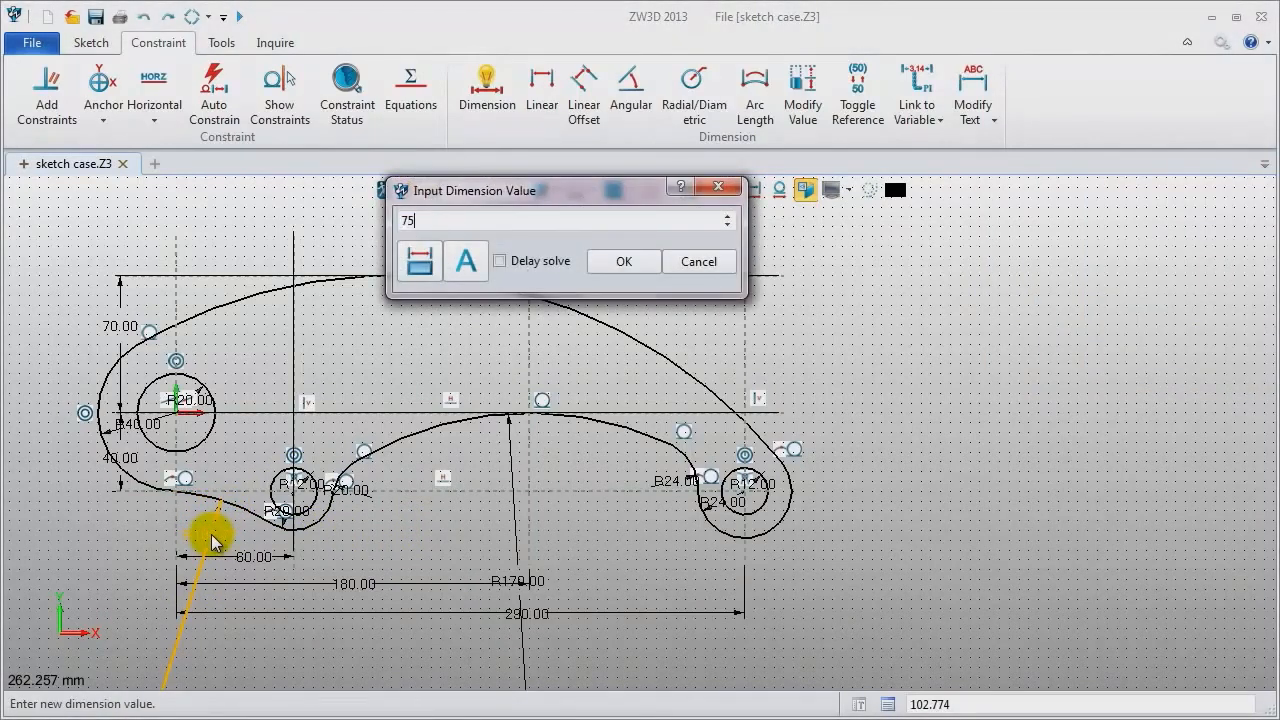
{"action": "key", "text": "Return"}
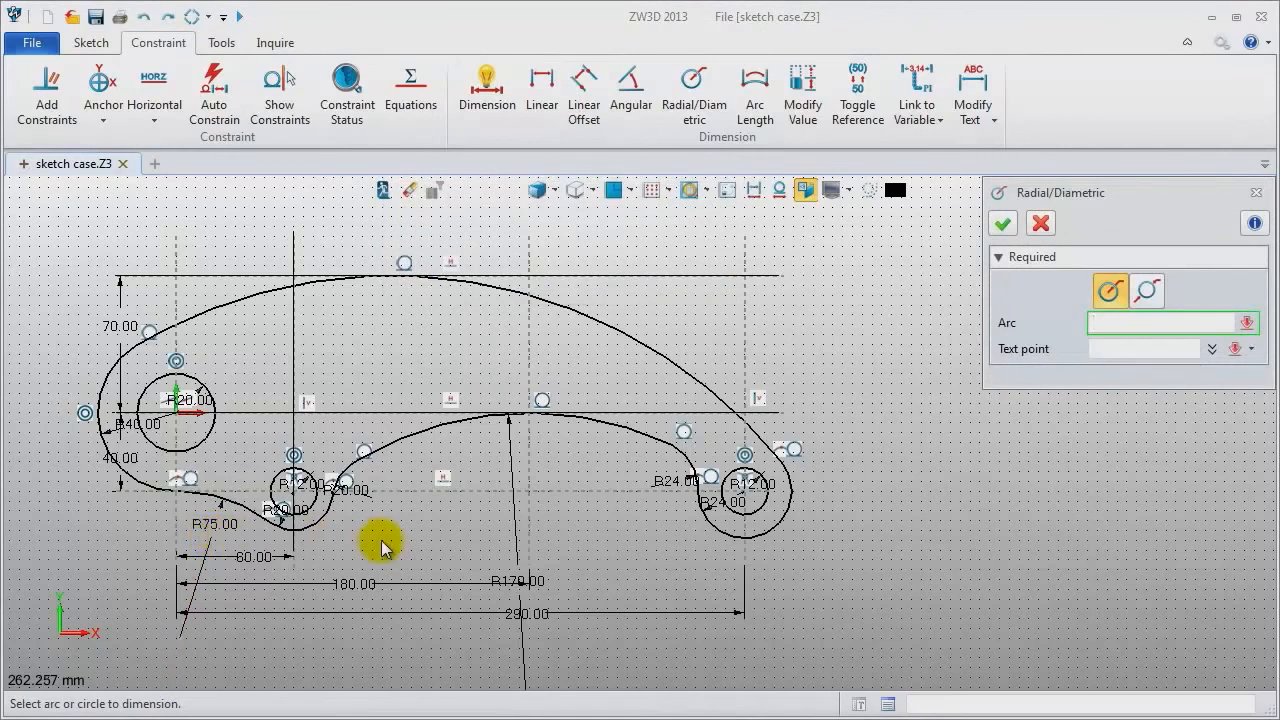
{"action": "scroll", "coordinate": [384, 533], "scroll_direction": "up", "scroll_amount": 2}
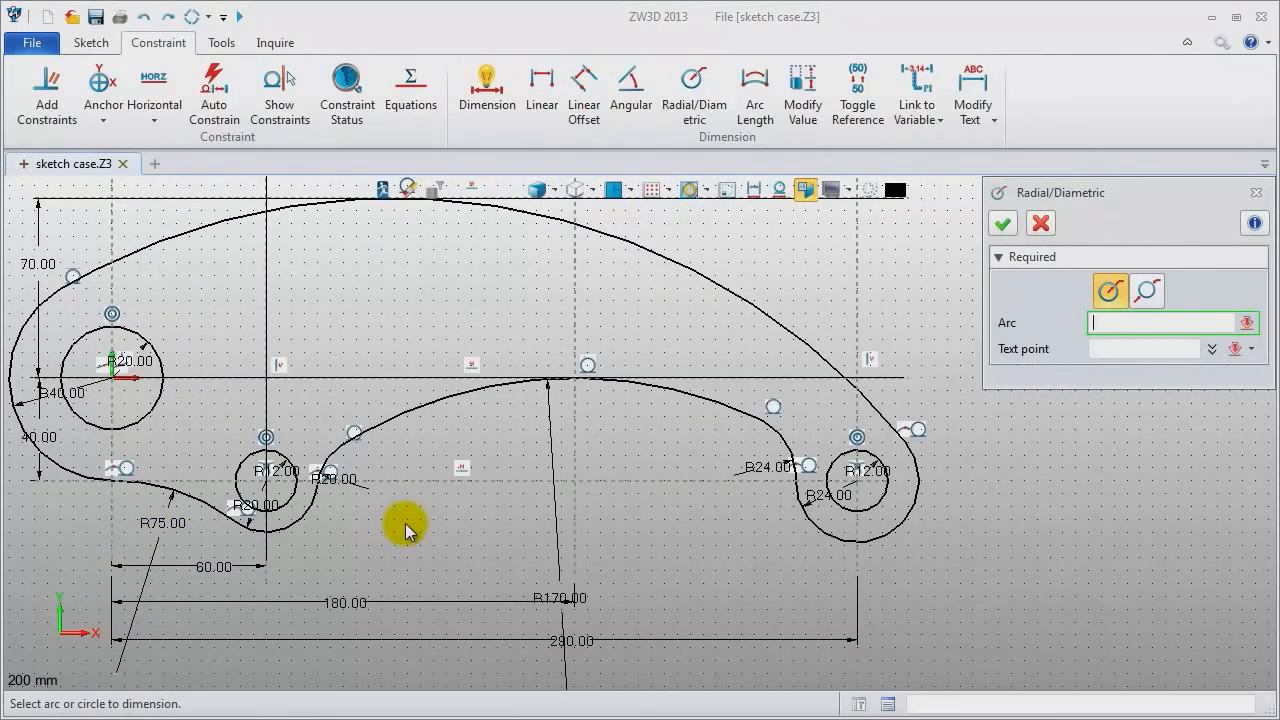
{"action": "middle_click_drag", "start_coordinate": [405, 531], "coordinate": [429, 532]}
{"action": "left_click", "coordinate": [1256, 193]}
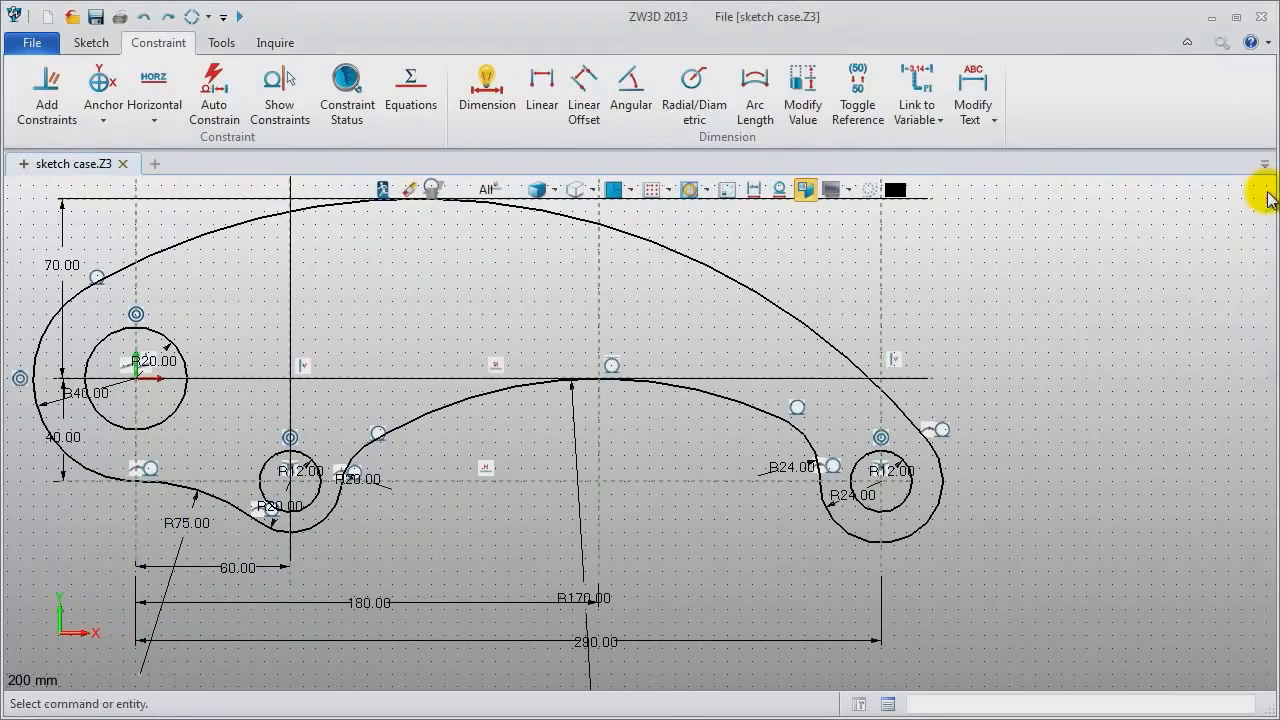
Check the constraint status of the whole sketch.
{"action": "middle_click_drag", "start_coordinate": [1099, 280], "coordinate": [1081, 306]}
{"action": "scroll", "coordinate": [1081, 306], "scroll_direction": "down", "scroll_amount": 1}
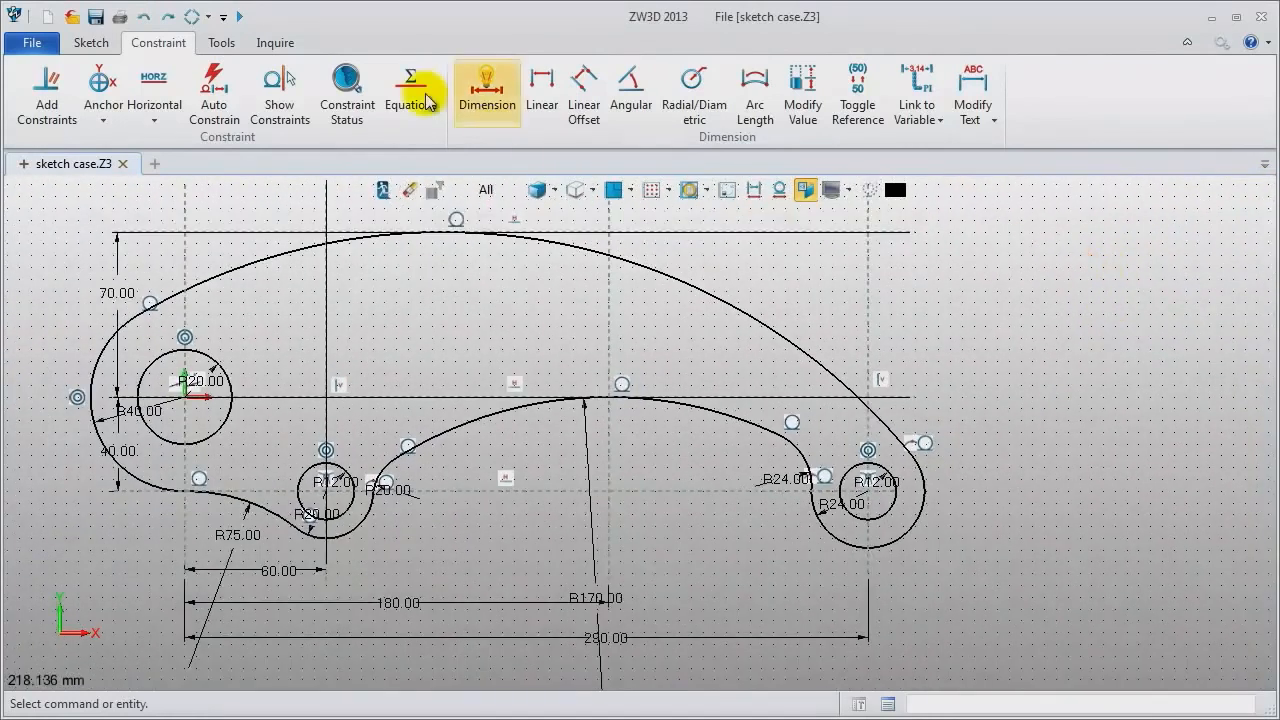
{"action": "left_click", "coordinate": [346, 95]}
Hide the sketch's dimensions and constraint symbols, and close the constraint status display.
{"action": "left_click", "coordinate": [740, 190]}
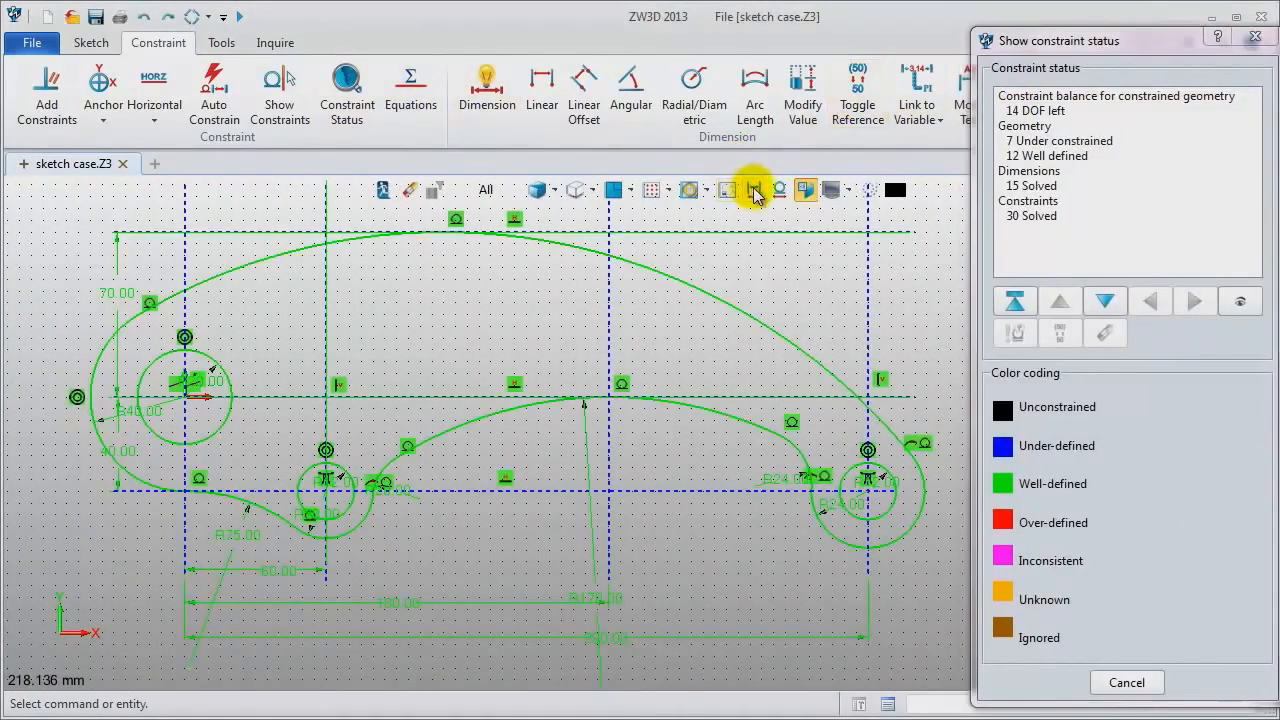
{"action": "left_click", "coordinate": [780, 193]}
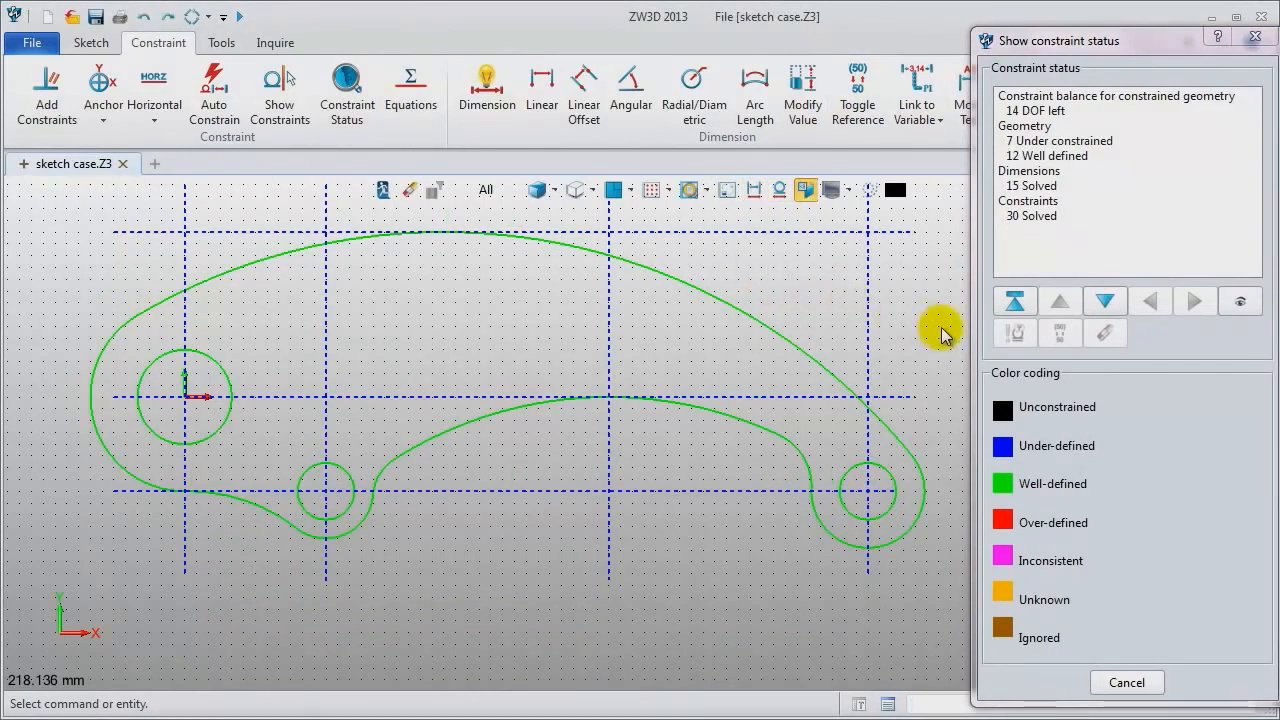
{"action": "left_click", "coordinate": [1255, 36]}
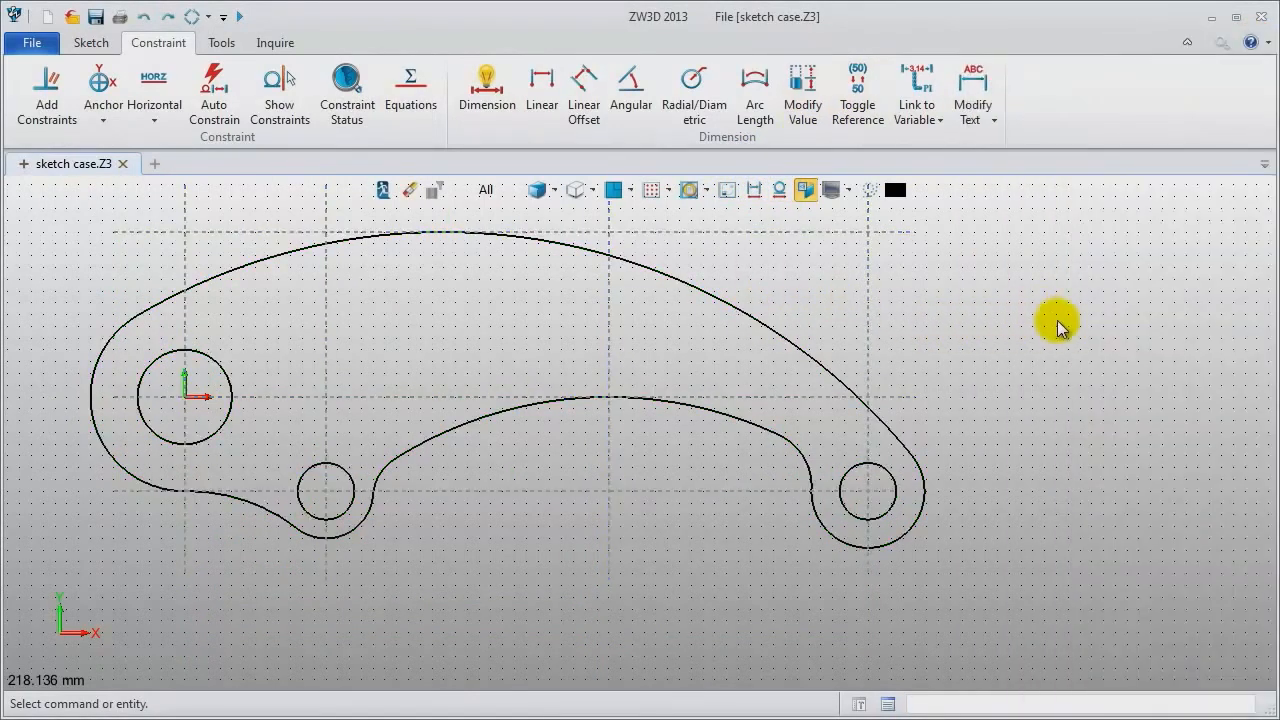
{"action": "middle_click_drag", "start_coordinate": [1060, 326], "coordinate": [1105, 358]}
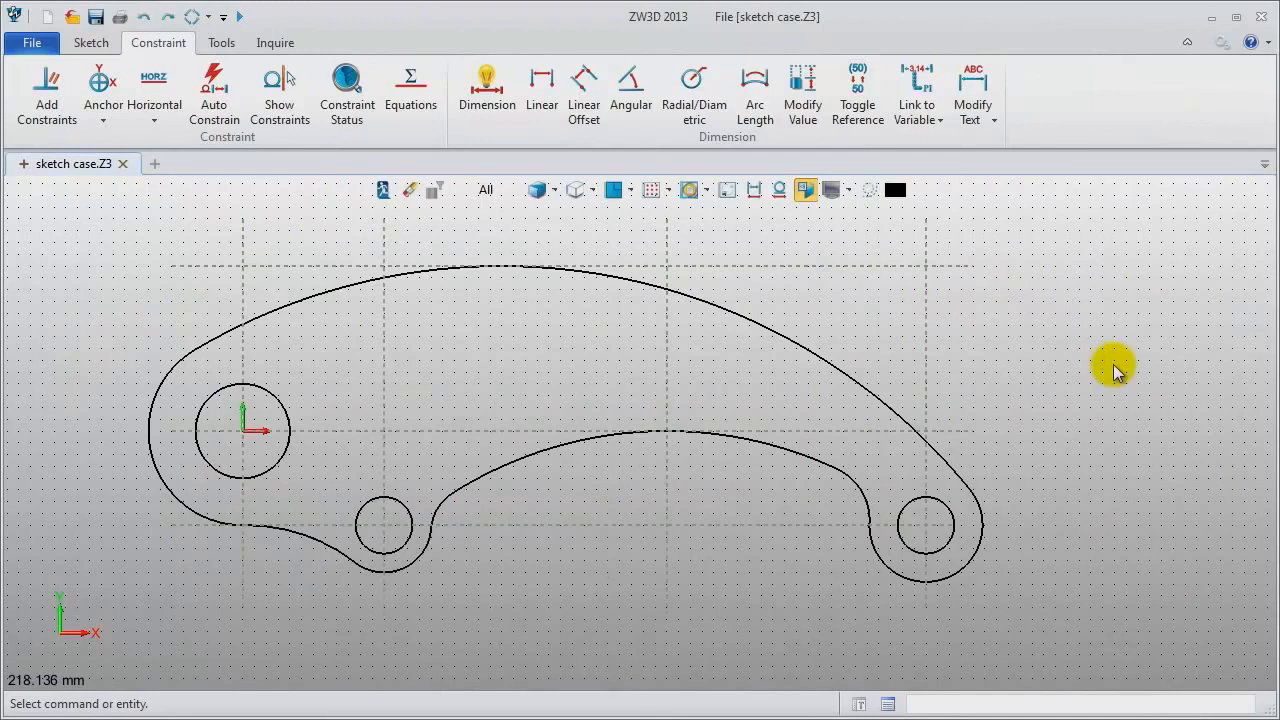